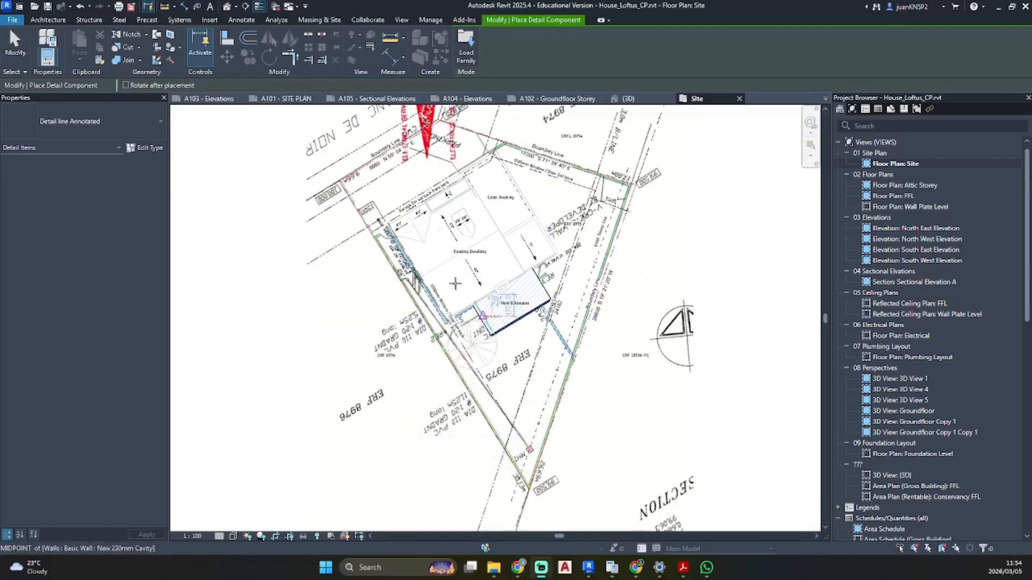
# - Place an annotated detail line on the site plan at manhole MH1, next to the existing sewer line
pyautogui.scroll(3, 402, 245)
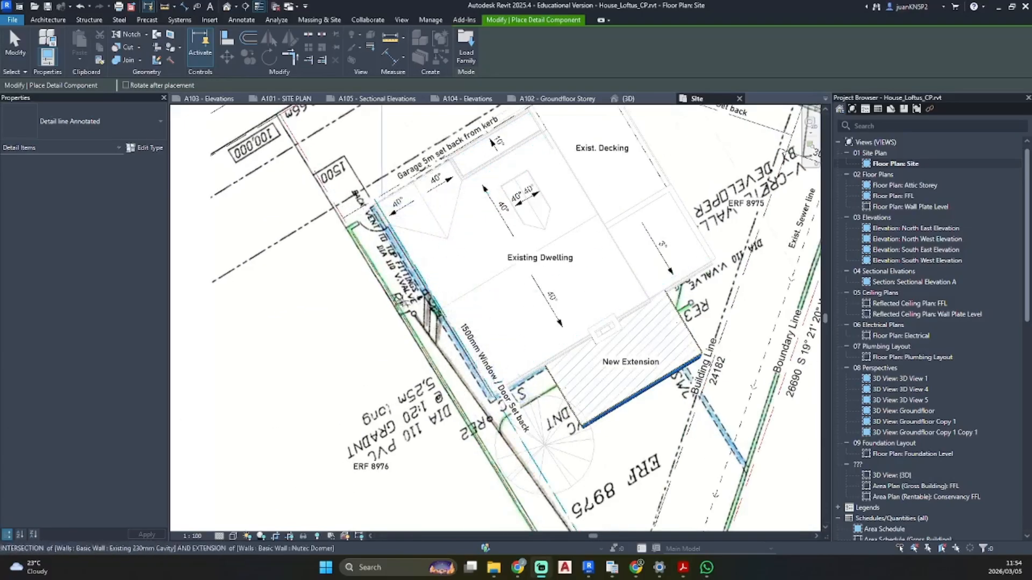
pyautogui.moveTo(690, 409); pyautogui.dragTo(430, 392, button='middle')
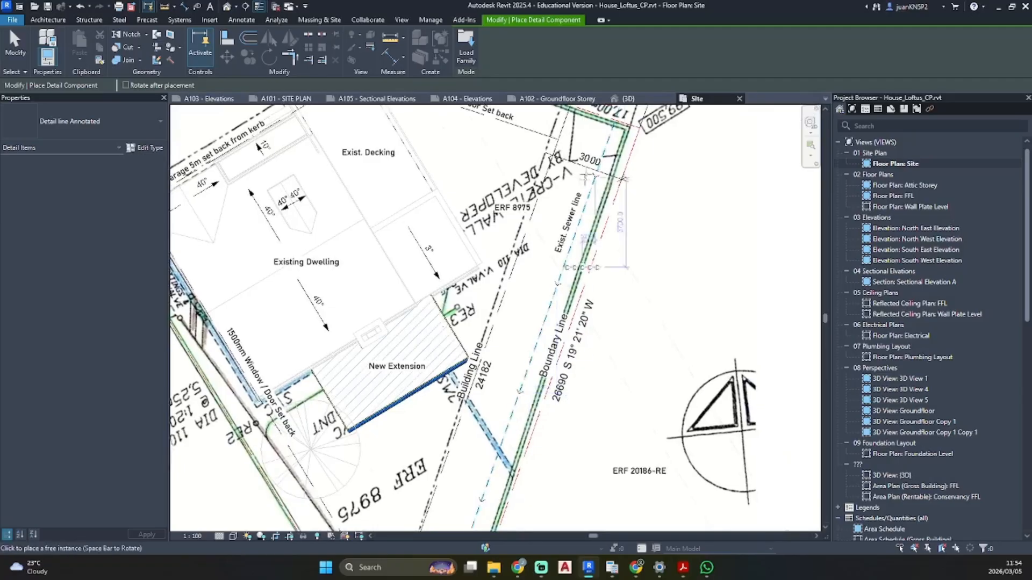
pyautogui.scroll(-2, 776, 287)
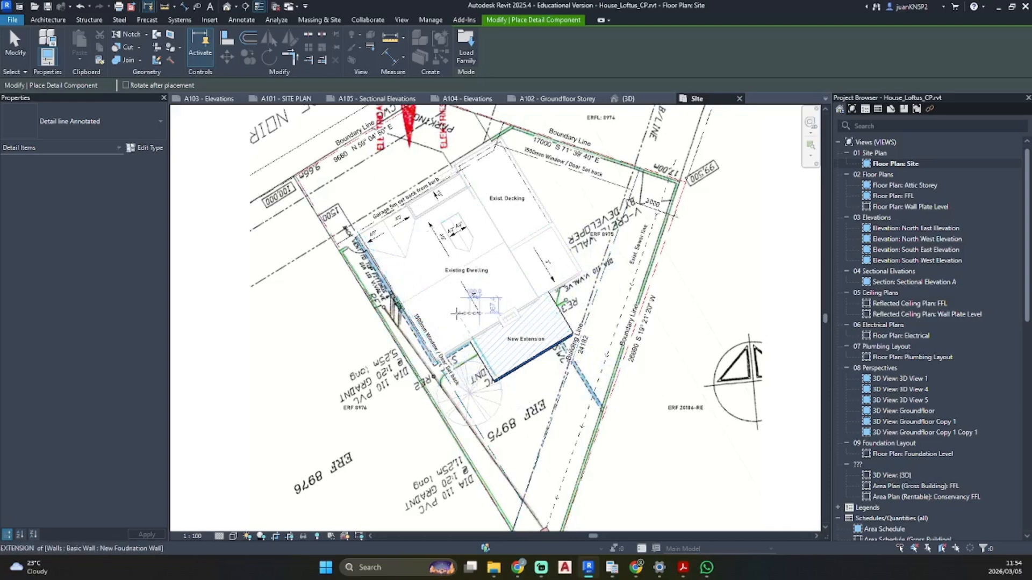
pyautogui.scroll(3, 349, 263)
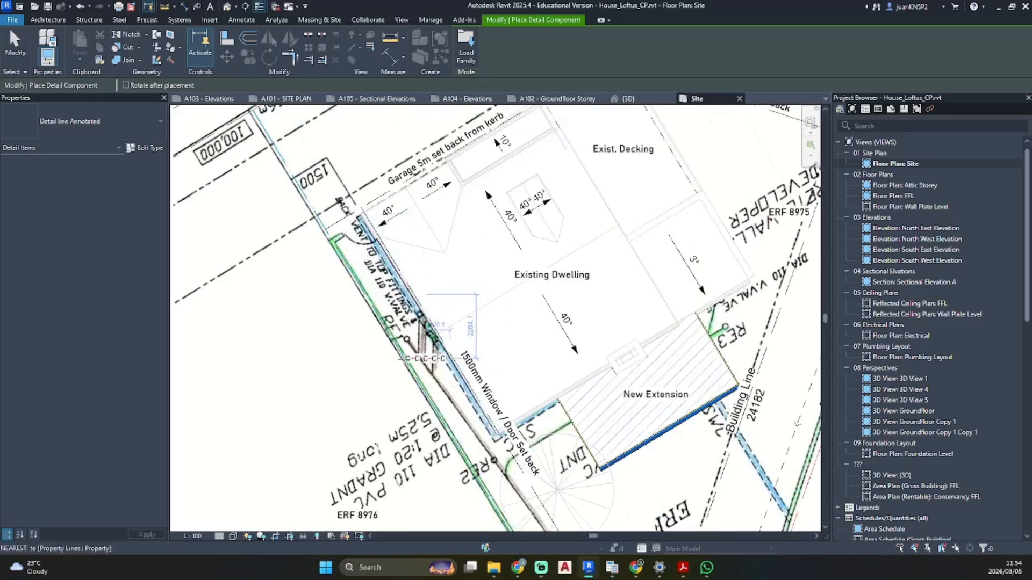
pyautogui.scroll(-2, 676, 338)
pyautogui.scroll(-1, 675, 337)
pyautogui.moveTo(676, 338); pyautogui.dragTo(431, 307, button='middle')
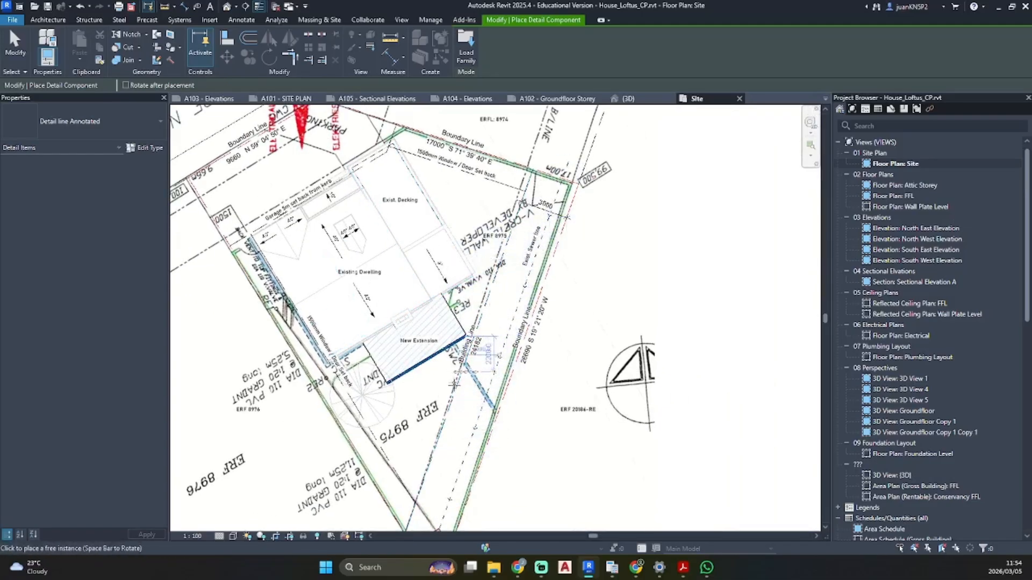
pyautogui.moveTo(472, 438); pyautogui.dragTo(531, 343, button='middle')
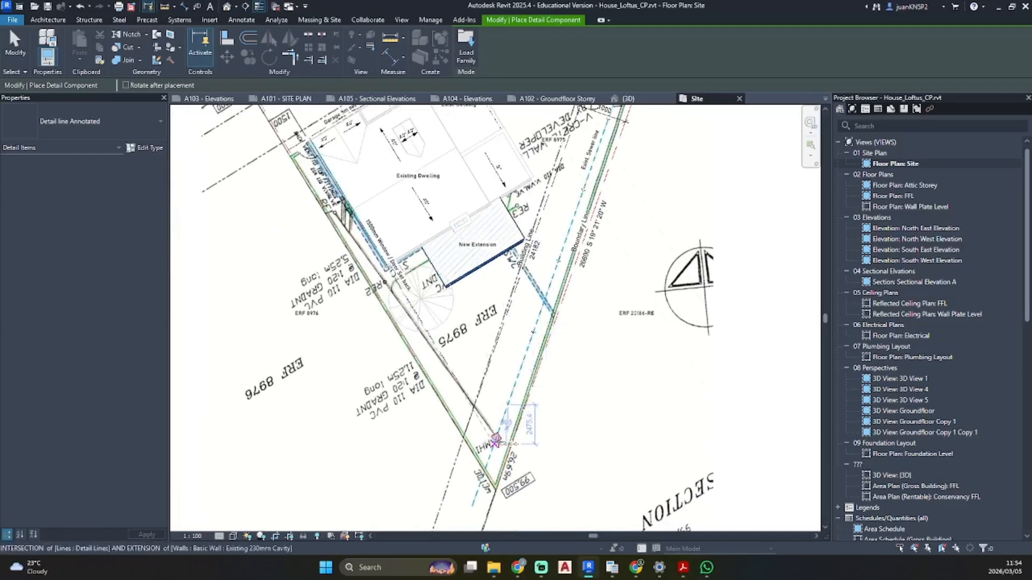
pyautogui.scroll(3, 496, 438)
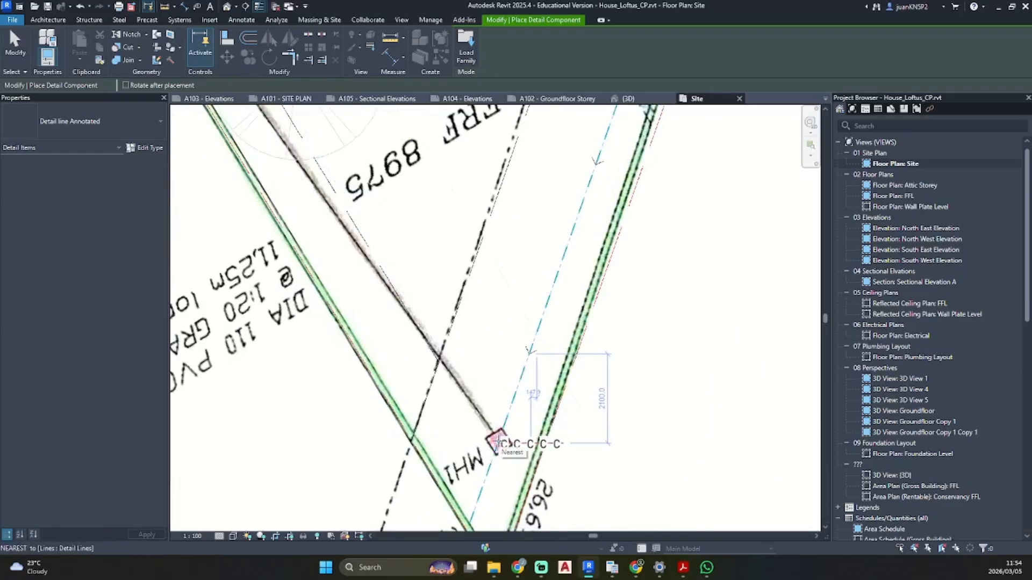
pyautogui.click(497, 444)
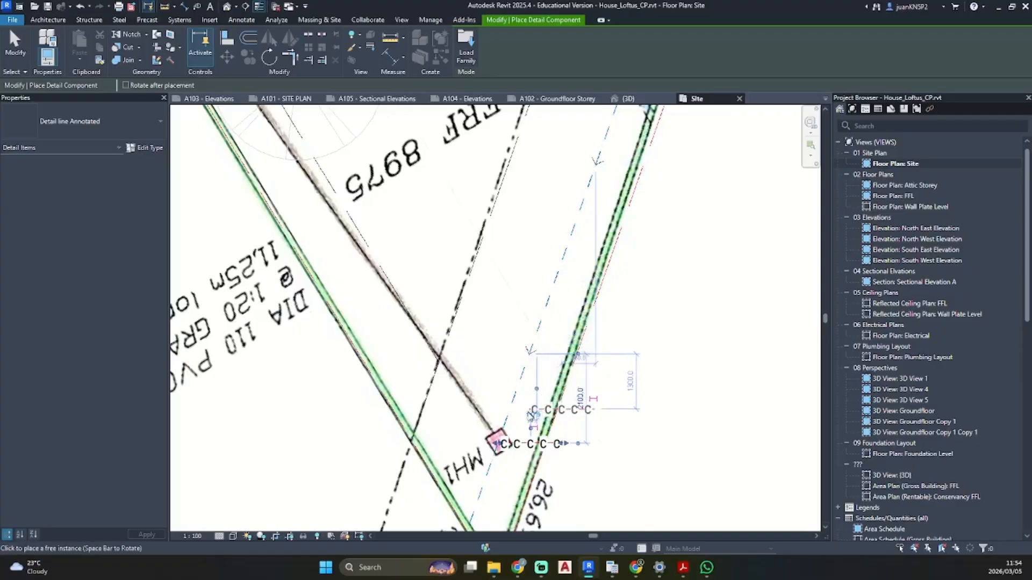
pyautogui.press('Escape')
# - Rotate the placed detail line to the direction of the existing sewer line and move it onto that line at the manhole
pyautogui.click(529, 444)
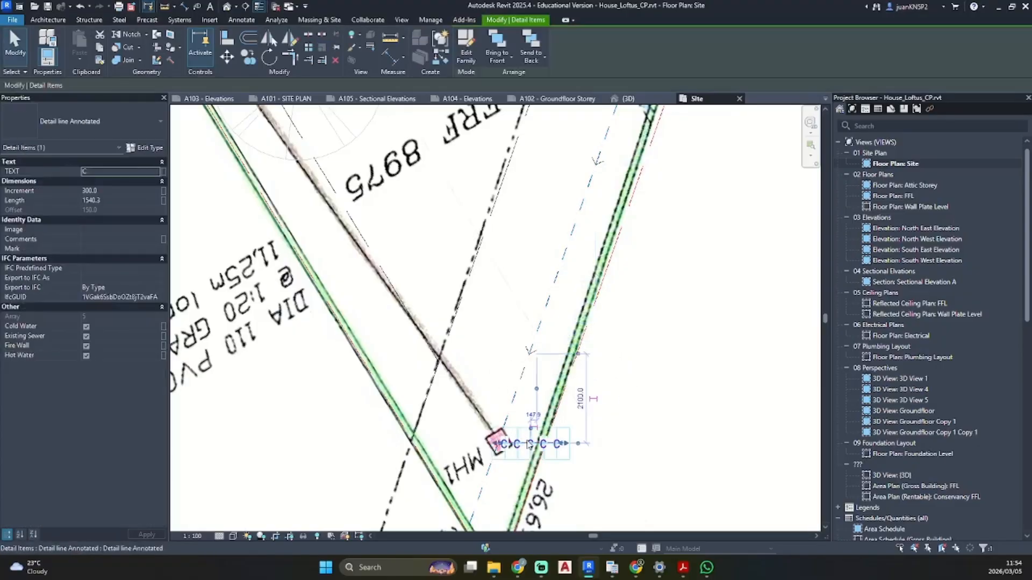
pyautogui.press('r')
pyautogui.press('o')
pyautogui.click(664, 443)
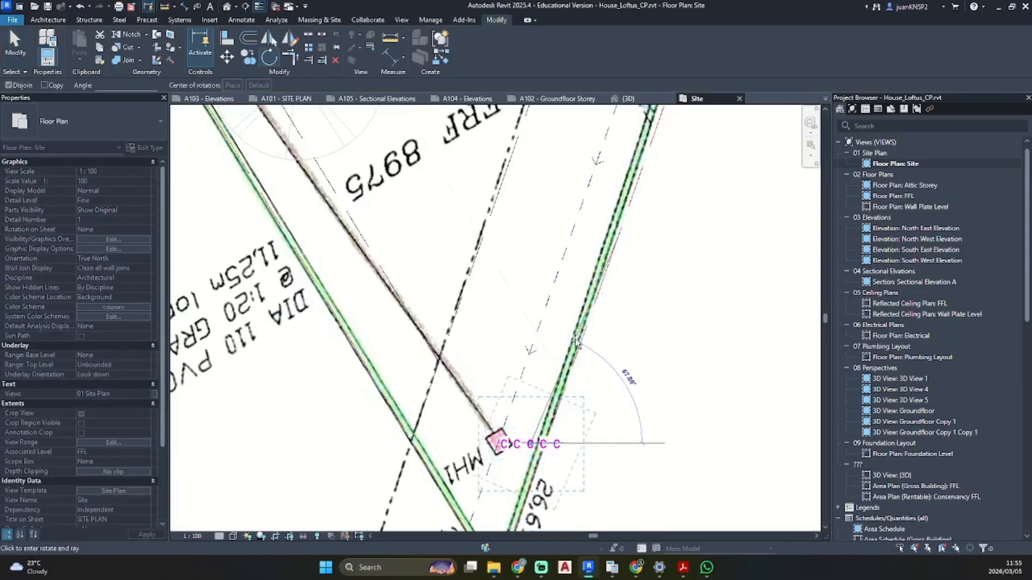
pyautogui.click(590, 260)
pyautogui.moveTo(529, 450); pyautogui.dragTo(509, 412)
pyautogui.scroll(-1, 531, 375)
pyautogui.moveTo(531, 371); pyautogui.dragTo(489, 461, button='middle')
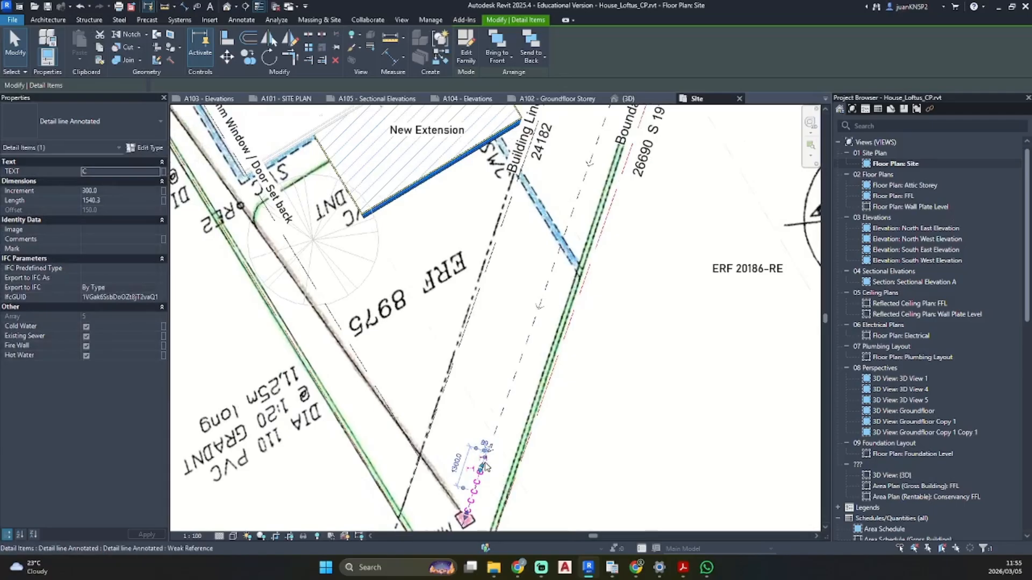
# - Stretch the detail line's upper end along the existing sewer line to a length of about 23500 mm
pyautogui.moveTo(482, 469); pyautogui.dragTo(526, 310)
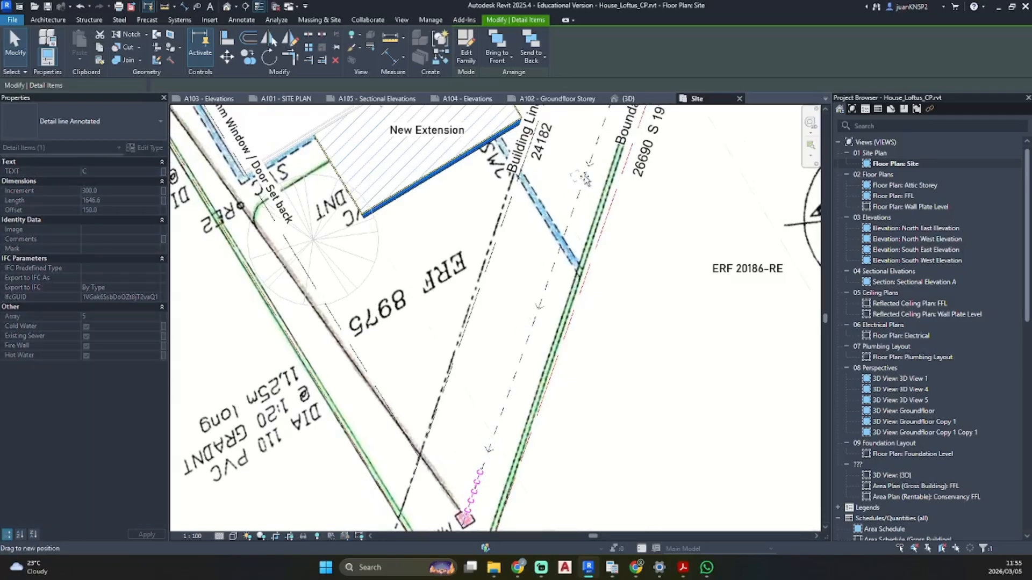
pyautogui.scroll(-2, 586, 179)
pyautogui.moveTo(586, 180); pyautogui.dragTo(550, 337, button='middle')
pyautogui.moveTo(550, 338); pyautogui.dragTo(562, 302)
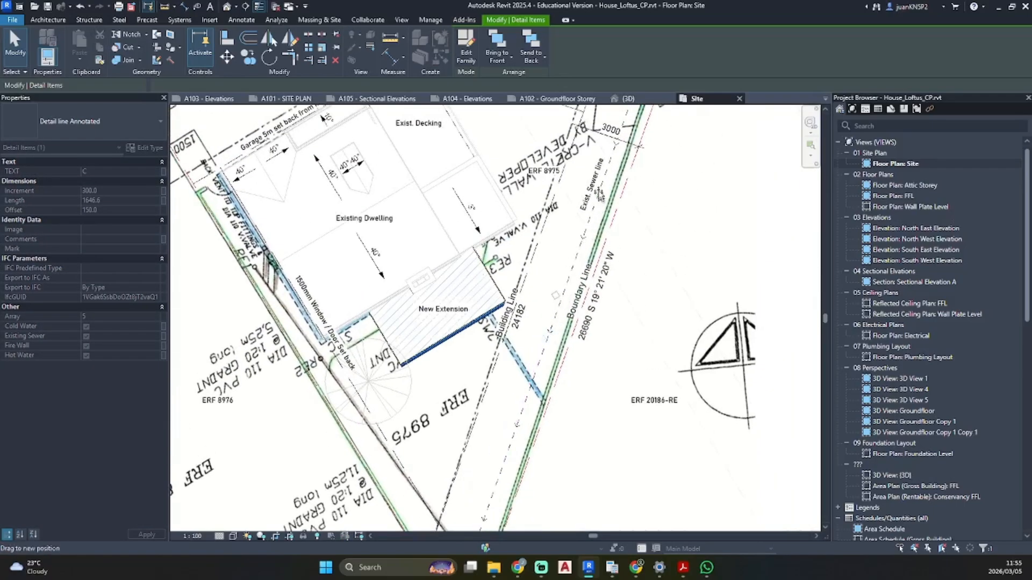
pyautogui.moveTo(598, 156); pyautogui.dragTo(601, 155)
pyautogui.moveTo(601, 155); pyautogui.dragTo(563, 299, button='middle')
pyautogui.moveTo(564, 298); pyautogui.dragTo(584, 240)
# - Extend the detail line's lower end past manhole MH1 to the site boundary, for a length of about 25680 mm
pyautogui.scroll(-2, 584, 240)
pyautogui.moveTo(584, 241); pyautogui.dragTo(602, 121, button='middle')
pyautogui.scroll(3, 490, 430)
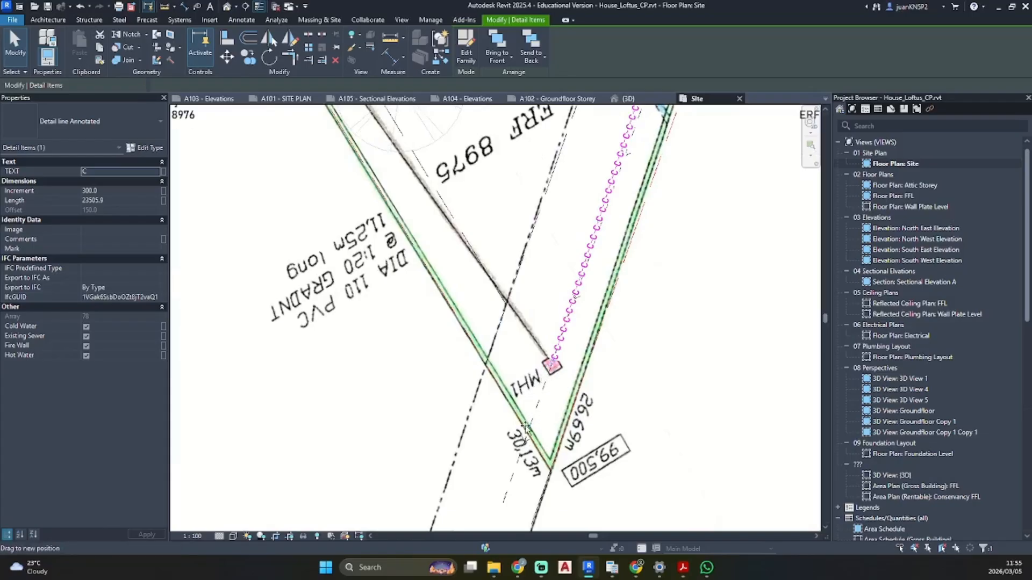
pyautogui.moveTo(527, 429); pyautogui.dragTo(531, 426)
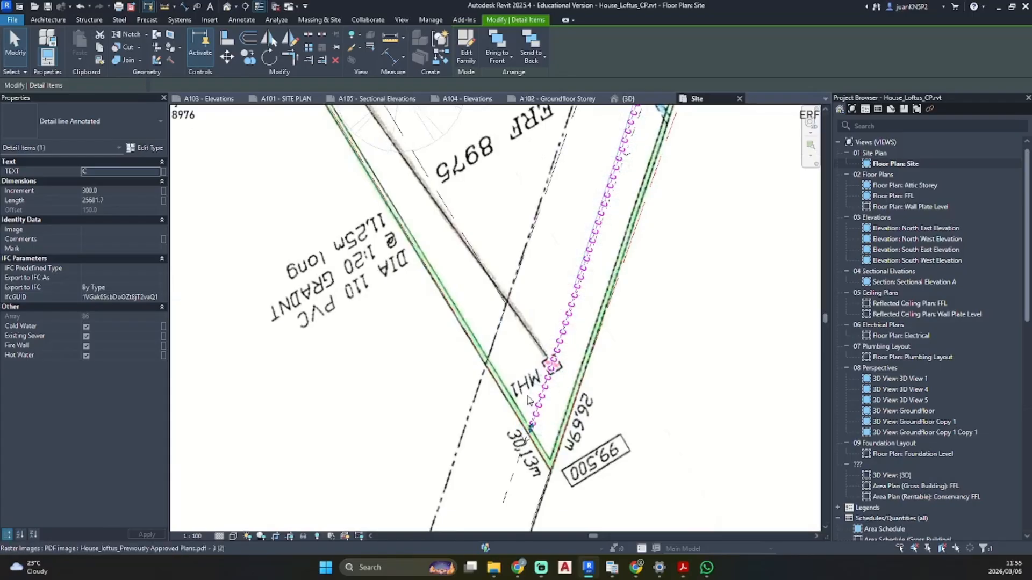
# - Set the detail line's increment to 2000 and its text to Main Sewer
pyautogui.scroll(3, 589, 344)
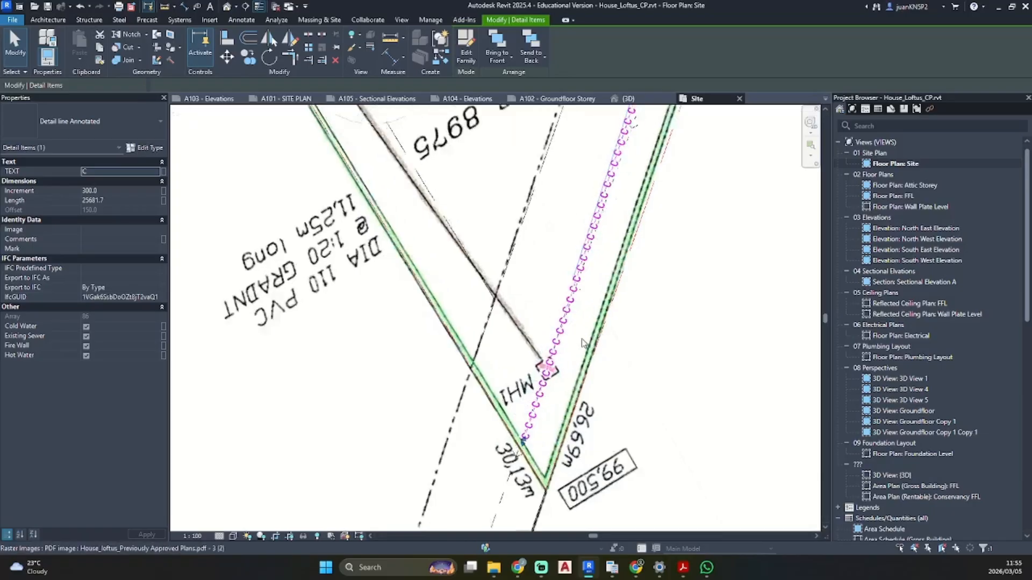
pyautogui.scroll(-5, 327, 362)
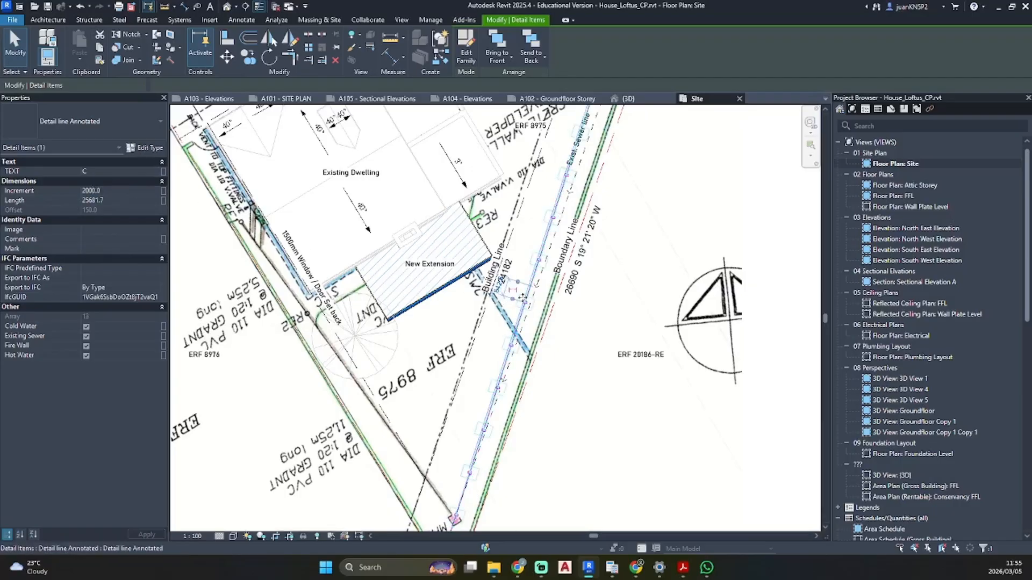
pyautogui.click(579, 173)
pyautogui.scroll(4, 463, 470)
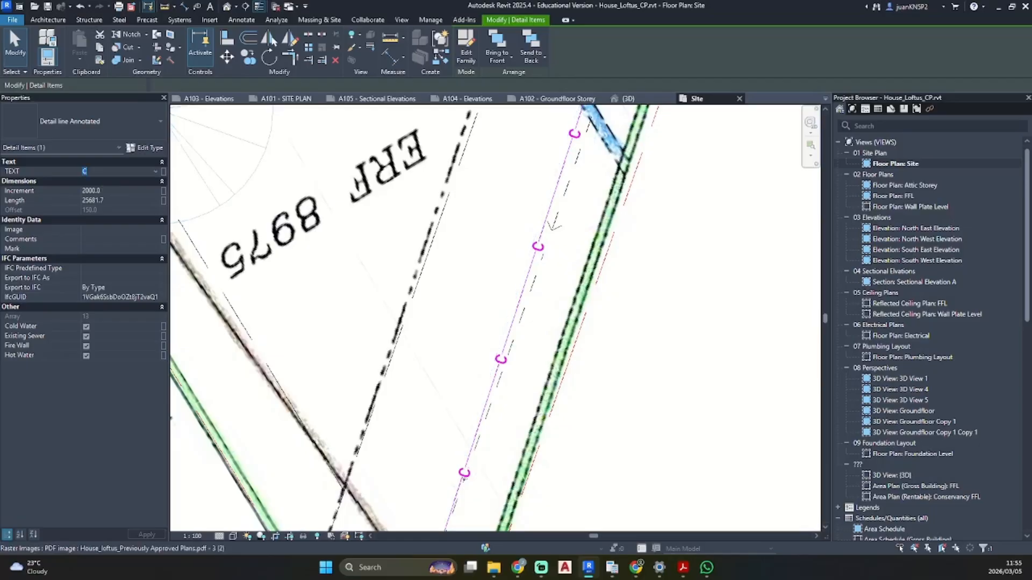
pyautogui.write('Main Sewer')
pyautogui.press('Return')
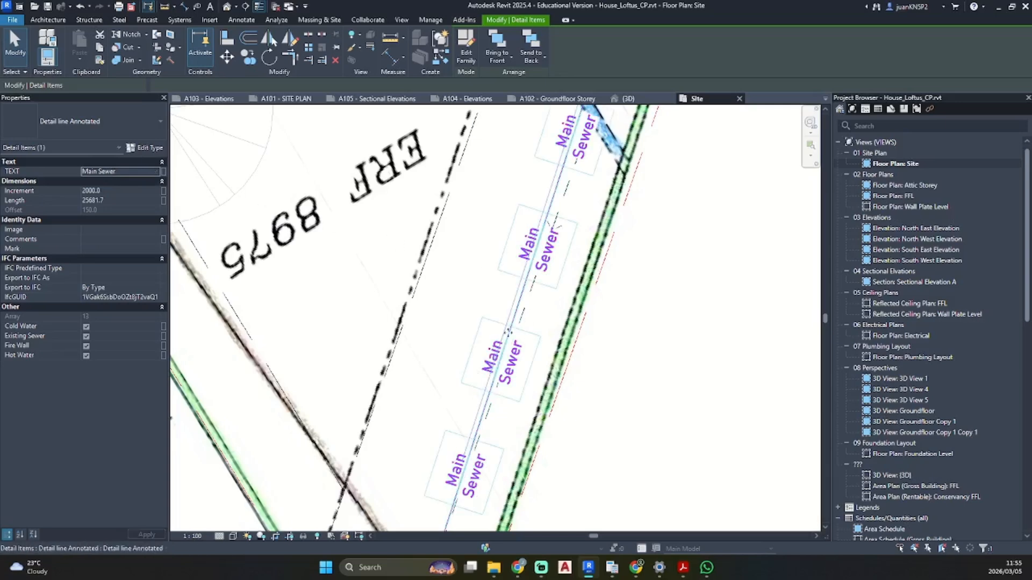
# - Set the Main Sewer detail line's increment to 5000
pyautogui.moveTo(495, 282)
pyautogui.mouseDown(button='middle')
pyautogui.moveTo(557, 264)
pyautogui.moveTo(584, 197)
pyautogui.mouseUp(button='middle')
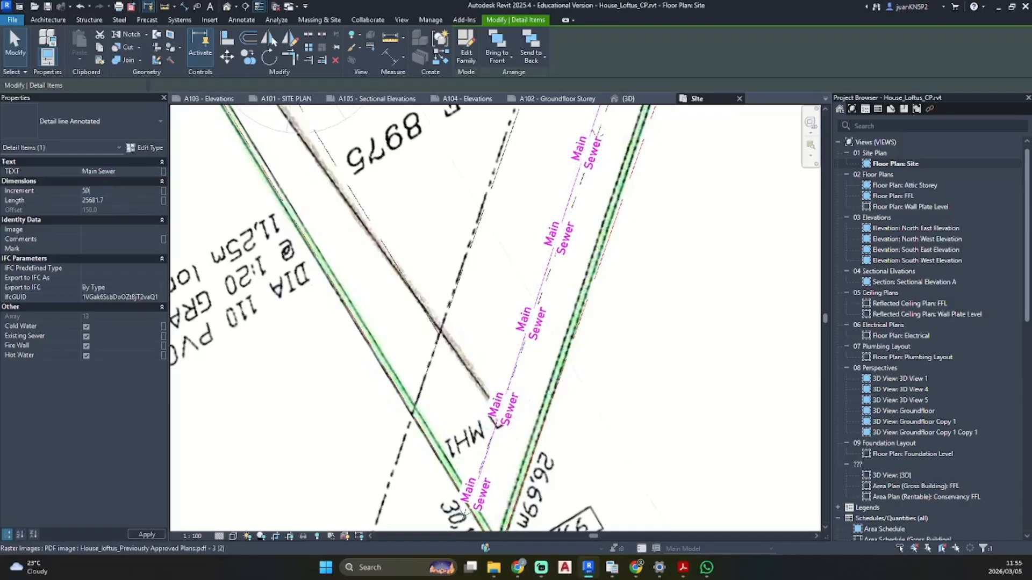
pyautogui.scroll(-5, 509, 366)
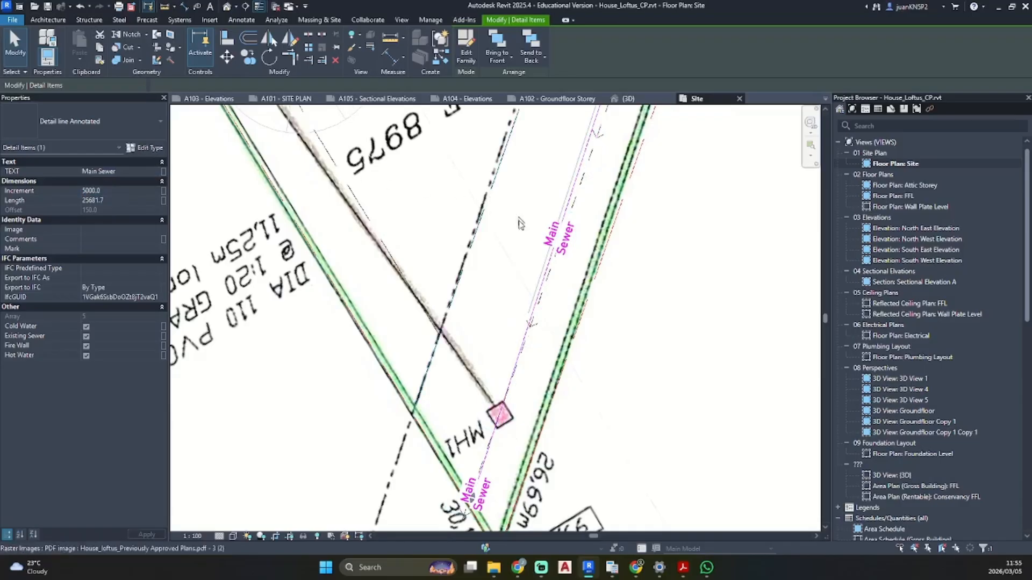
pyautogui.scroll(3, 509, 365)
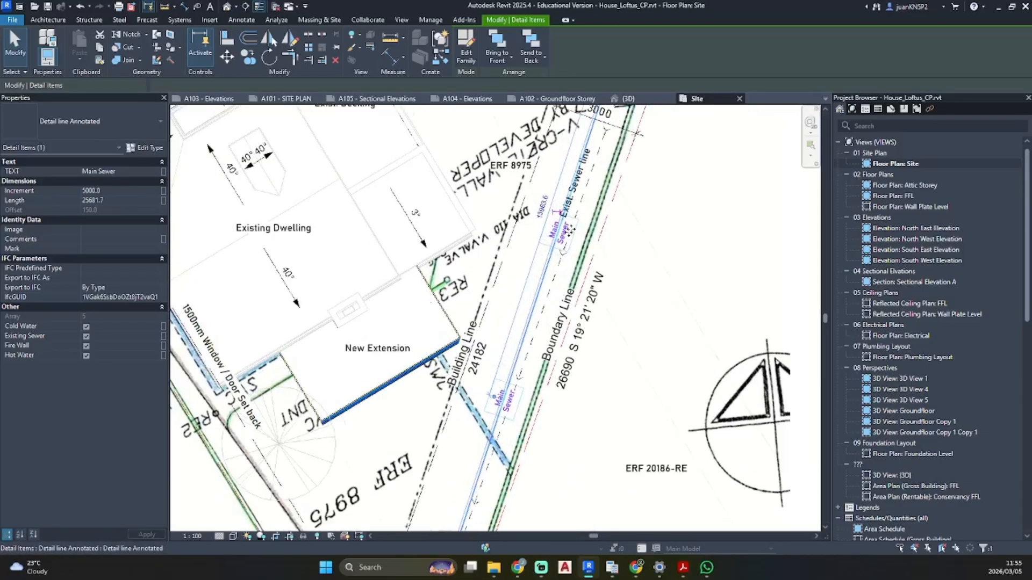
# - Open the Detail line Annotated family for editing and start editing the array group of its middle C label
pyautogui.click(461, 50)
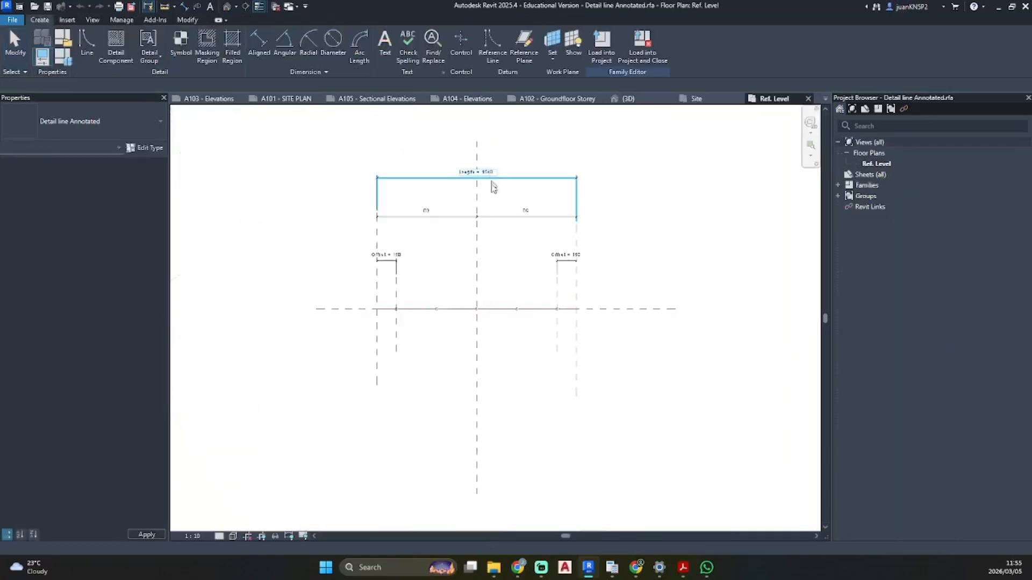
pyautogui.click(481, 314)
pyautogui.scroll(2, 483, 312)
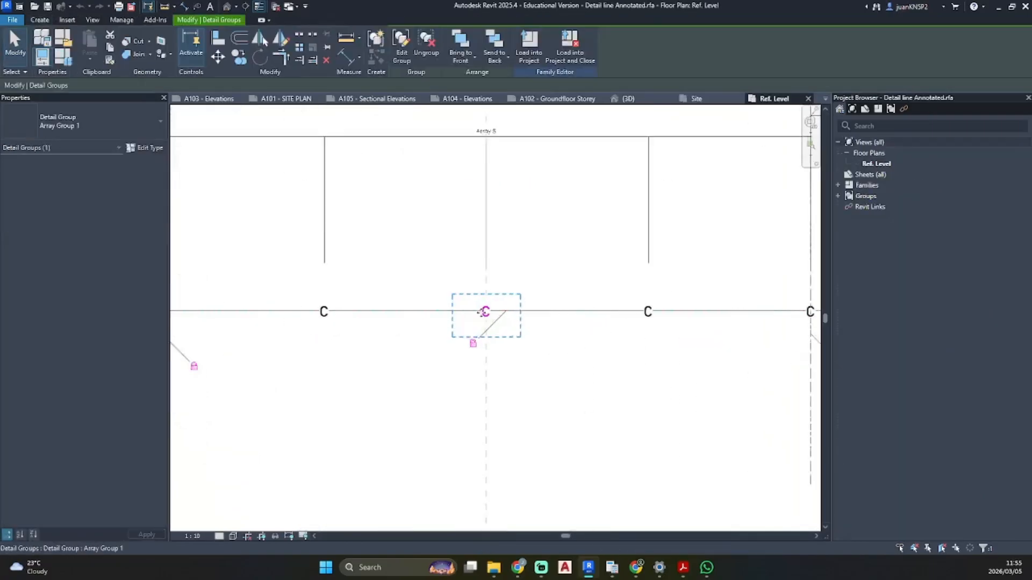
pyautogui.doubleClick(486, 313)
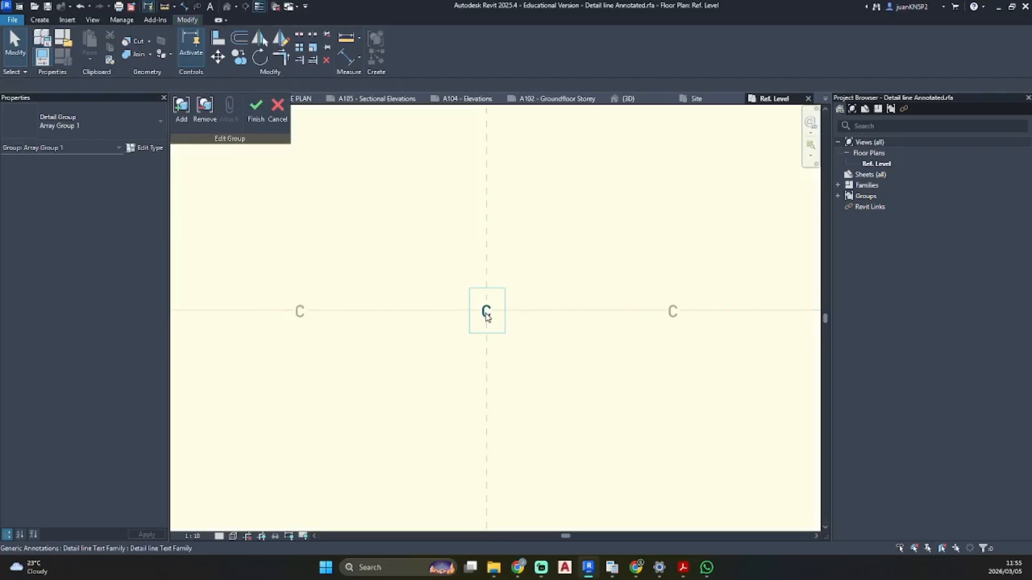
# - Open the nested Detail line Text Family of the middle C label for editing
pyautogui.click(486, 315)
pyautogui.click(253, 115)
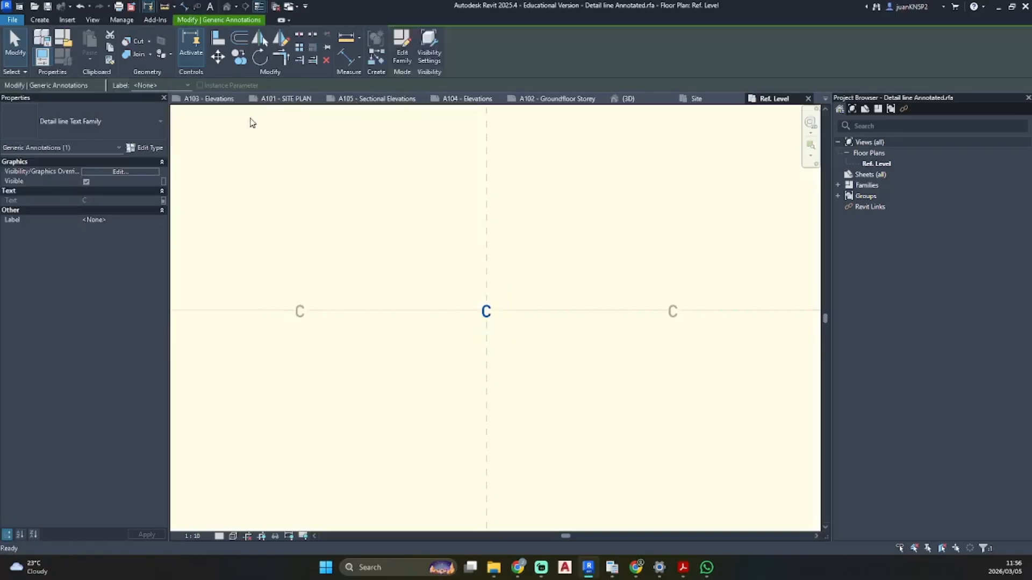
pyautogui.doubleClick(485, 309)
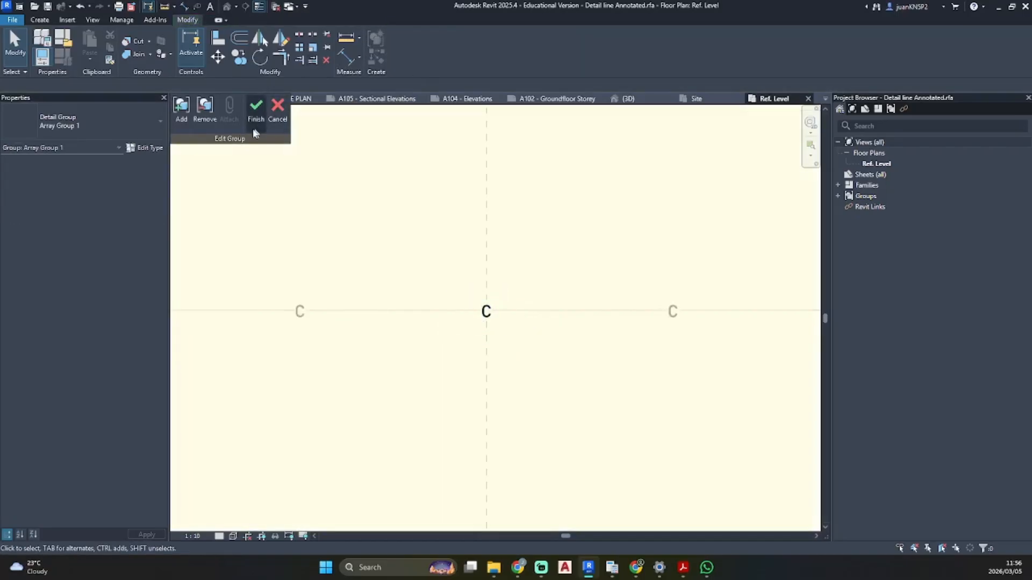
pyautogui.click(488, 311)
pyautogui.click(400, 52)
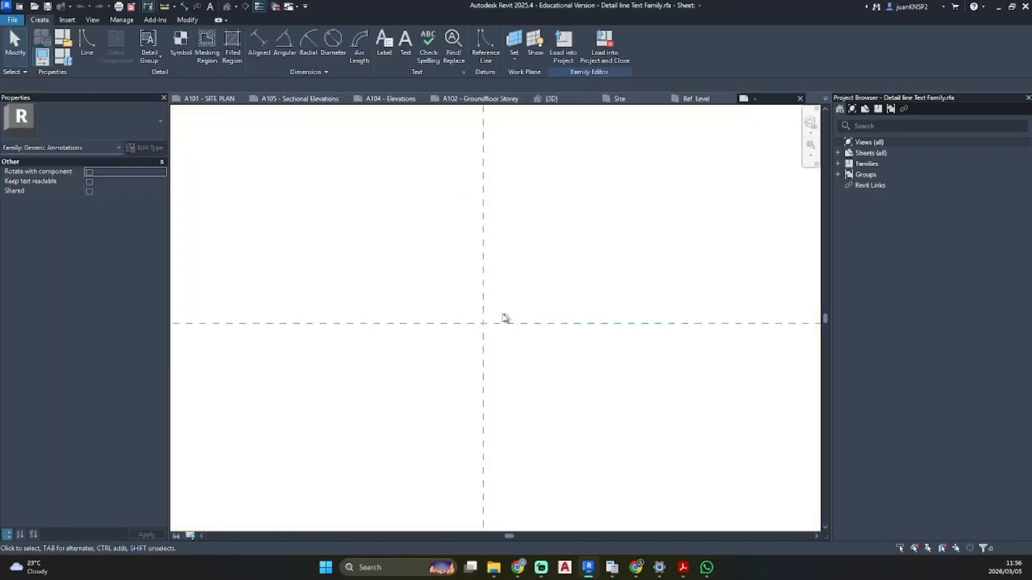
# - Widen the tag label's text box and load the text family into Detail line Annotated.rfa only
pyautogui.click(480, 318)
pyautogui.moveTo(510, 316); pyautogui.dragTo(723, 315)
pyautogui.click(429, 54)
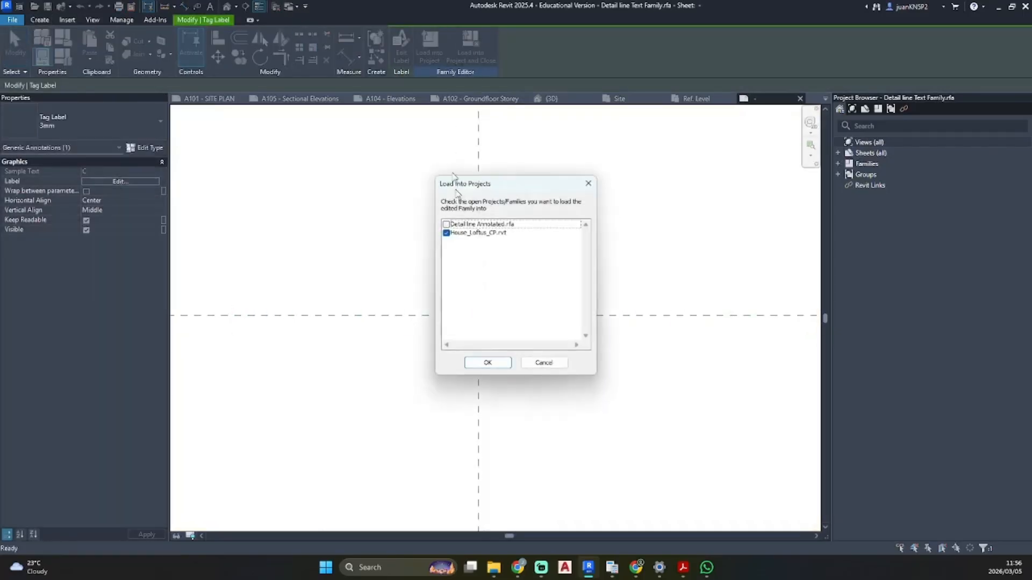
pyautogui.click(447, 224)
pyautogui.click(446, 233)
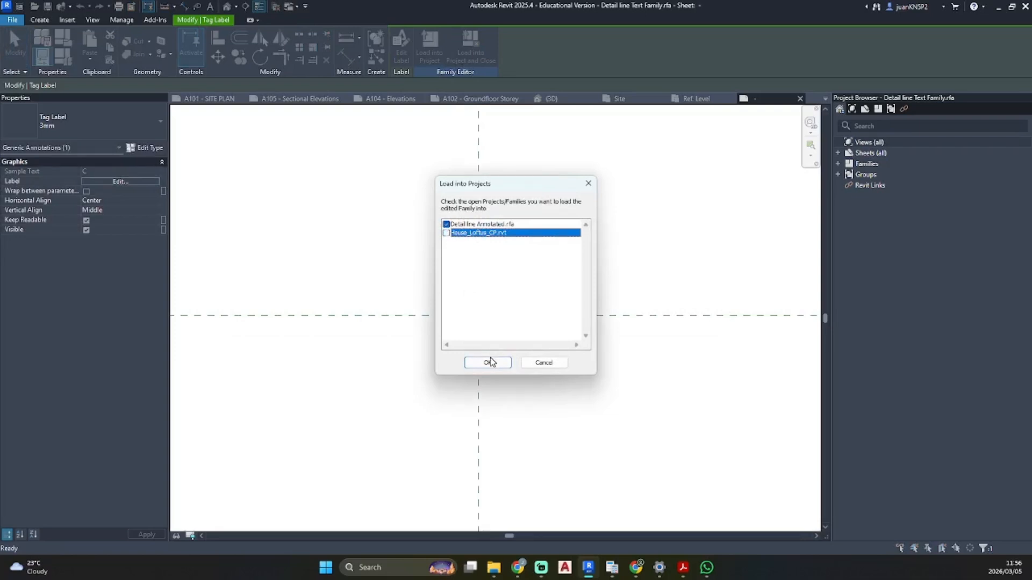
pyautogui.click(488, 362)
pyautogui.click(475, 288)
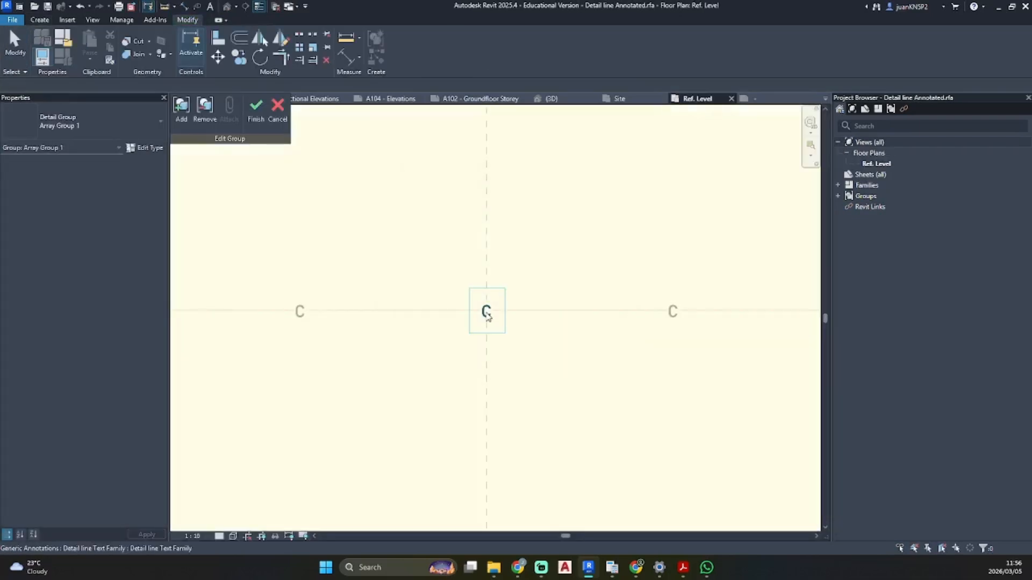
# - Finish editing the array group and load the Detail line Annotated family into House_Loftus_CP.rvt
pyautogui.click(258, 122)
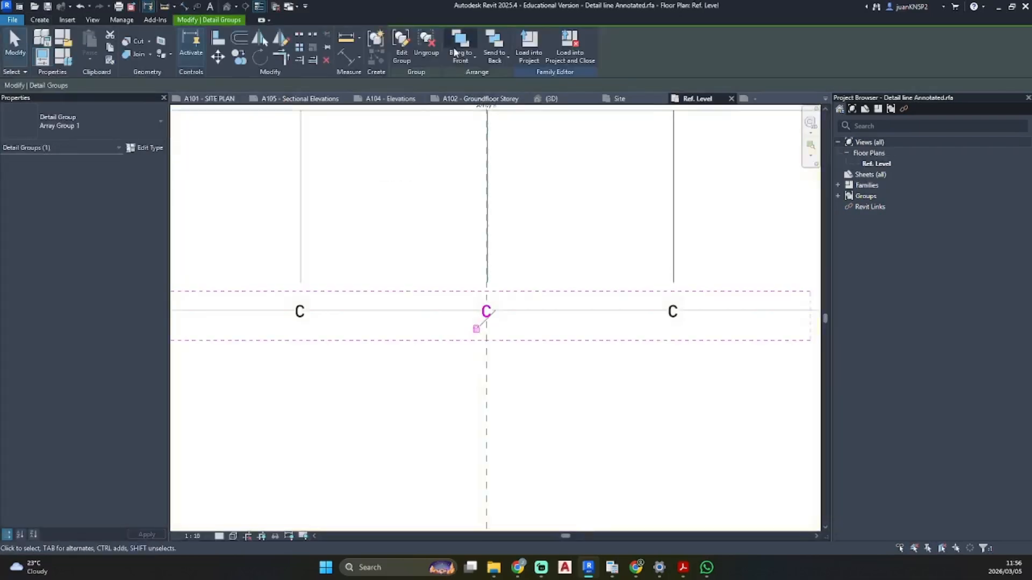
pyautogui.click(529, 45)
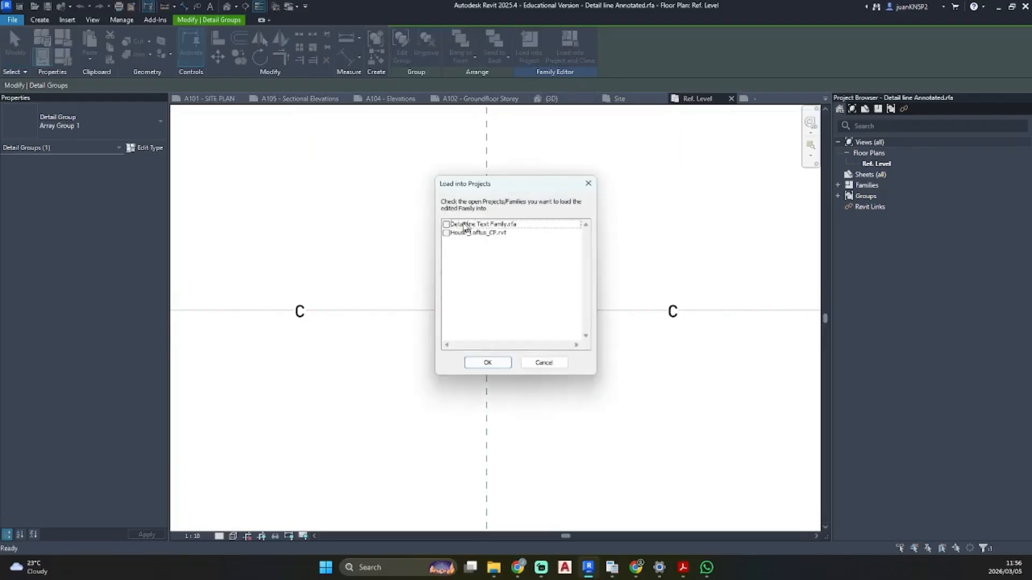
pyautogui.click(446, 233)
pyautogui.click(474, 363)
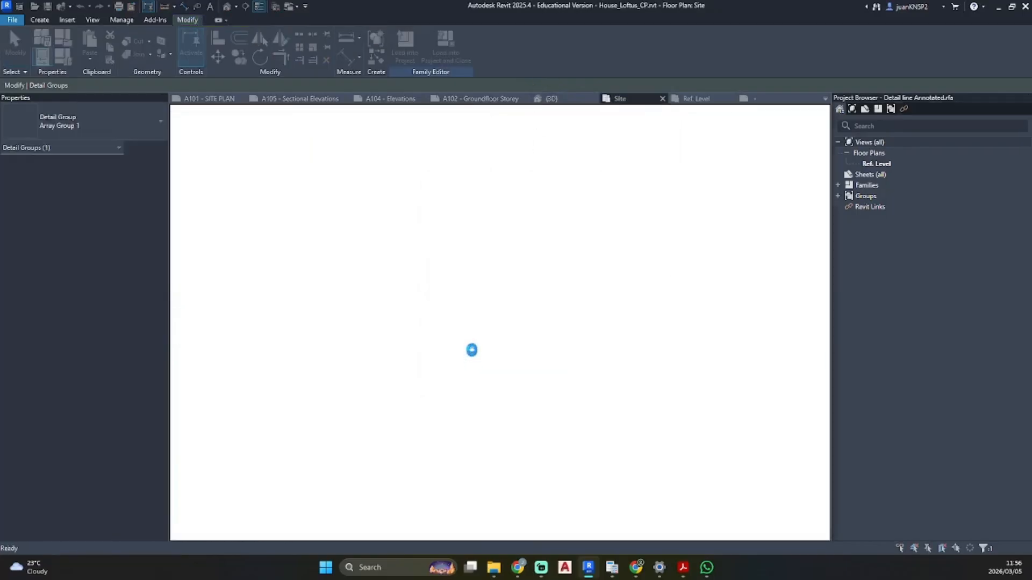
pyautogui.click(473, 282)
pyautogui.scroll(5, 509, 382)
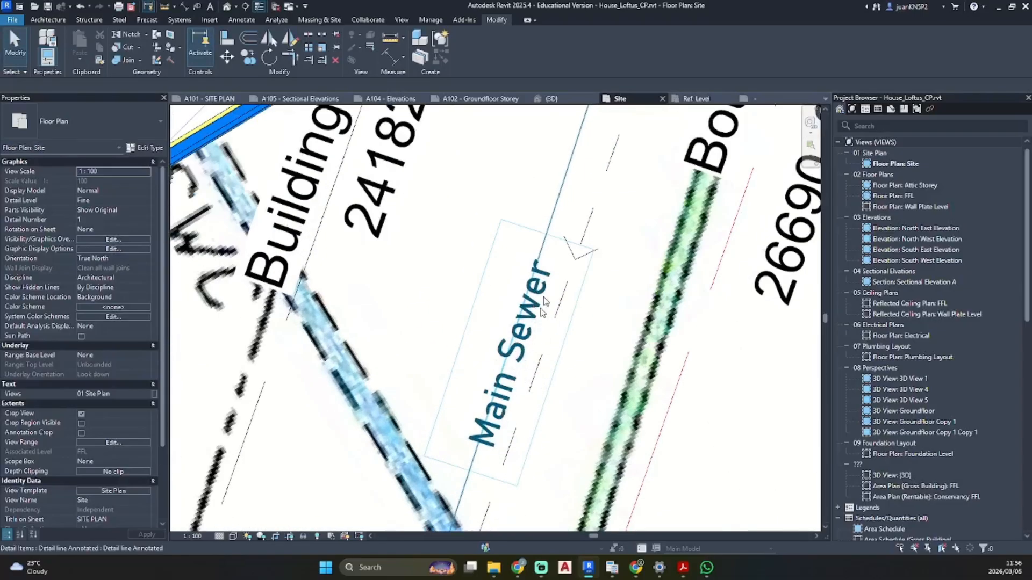
# - Examine the Main Sewer line's labels and alignment with the flow arrows from manhole MH1 up to the north boundary corner
pyautogui.scroll(-5, 524, 349)
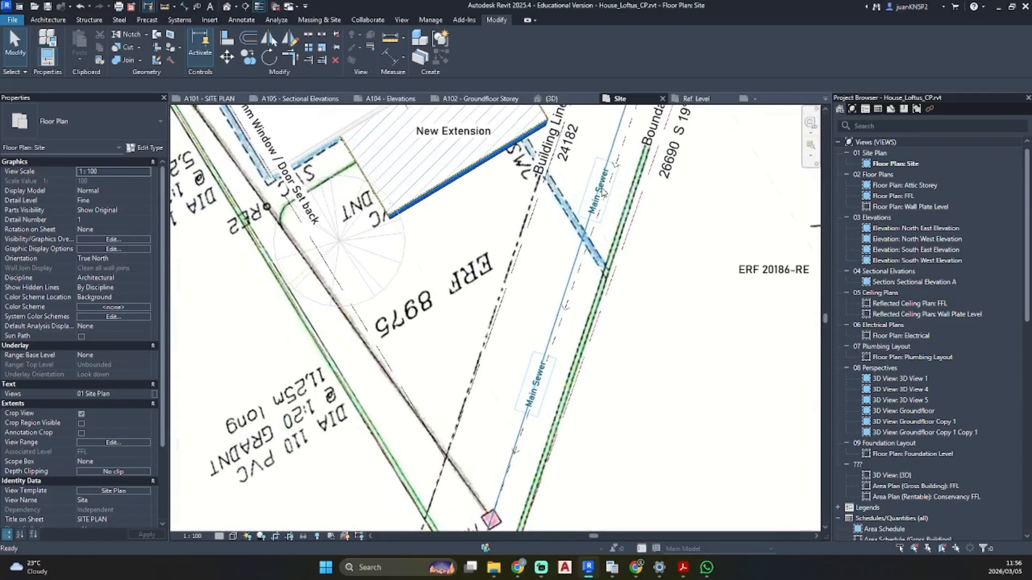
pyautogui.moveTo(559, 431); pyautogui.dragTo(566, 260, button='middle')
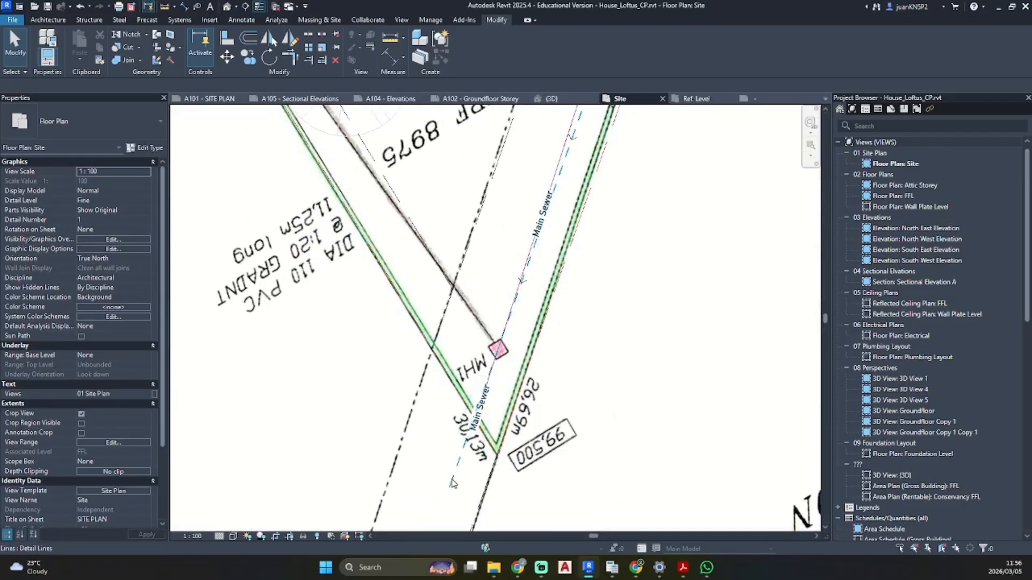
pyautogui.click(452, 484)
pyautogui.press('Escape')
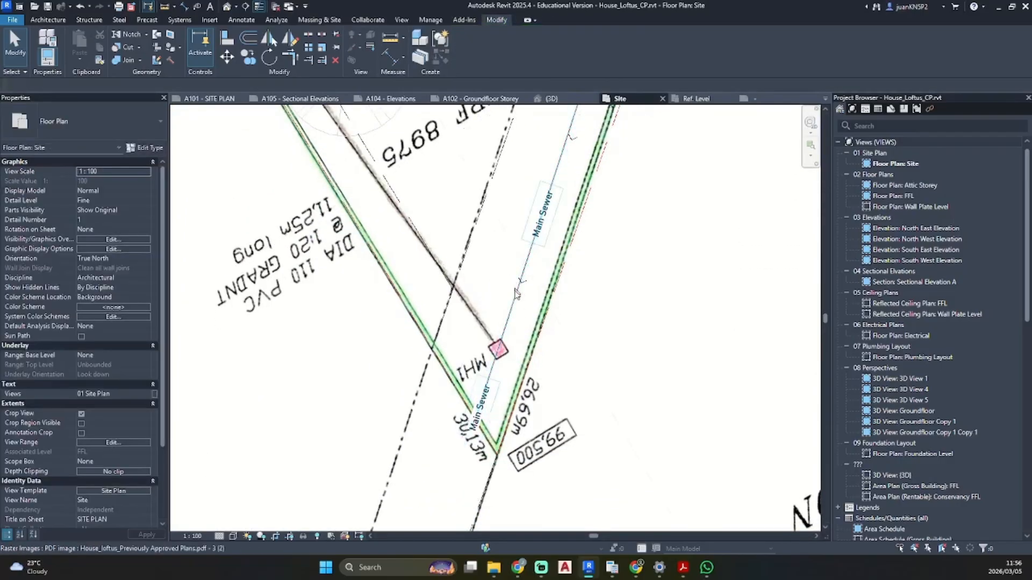
pyautogui.scroll(5, 518, 294)
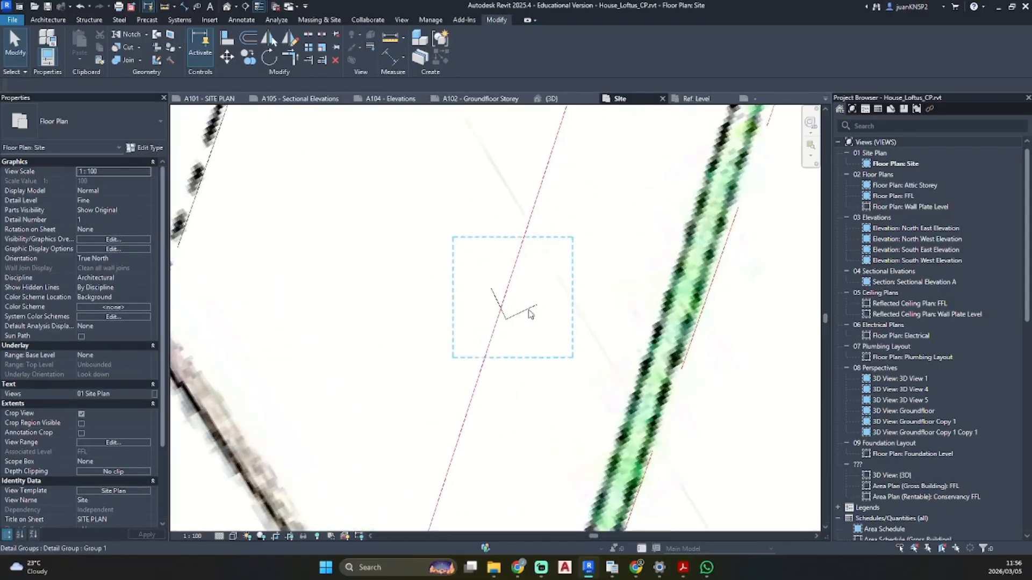
pyautogui.scroll(-3, 531, 313)
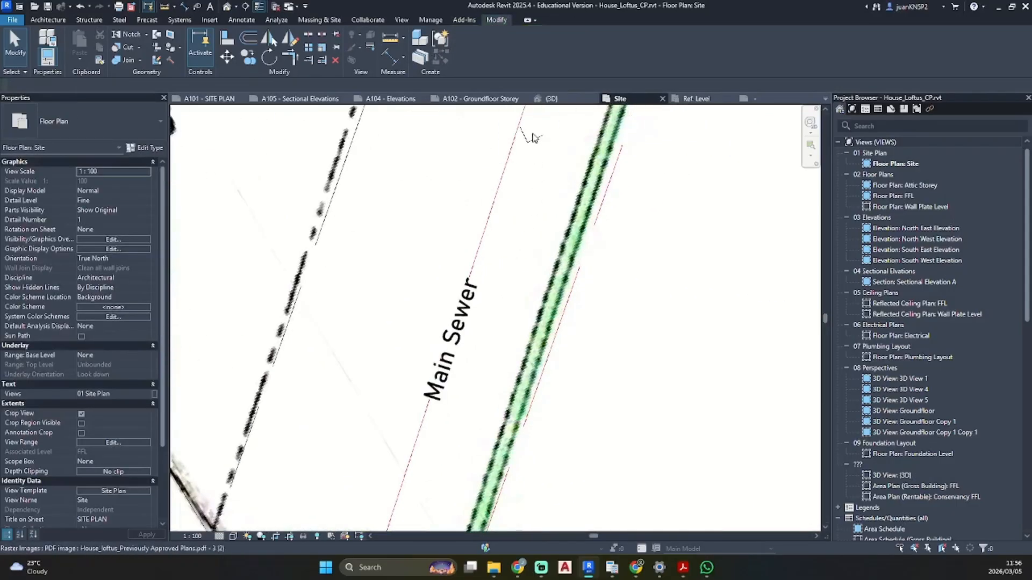
pyautogui.scroll(-4, 490, 329)
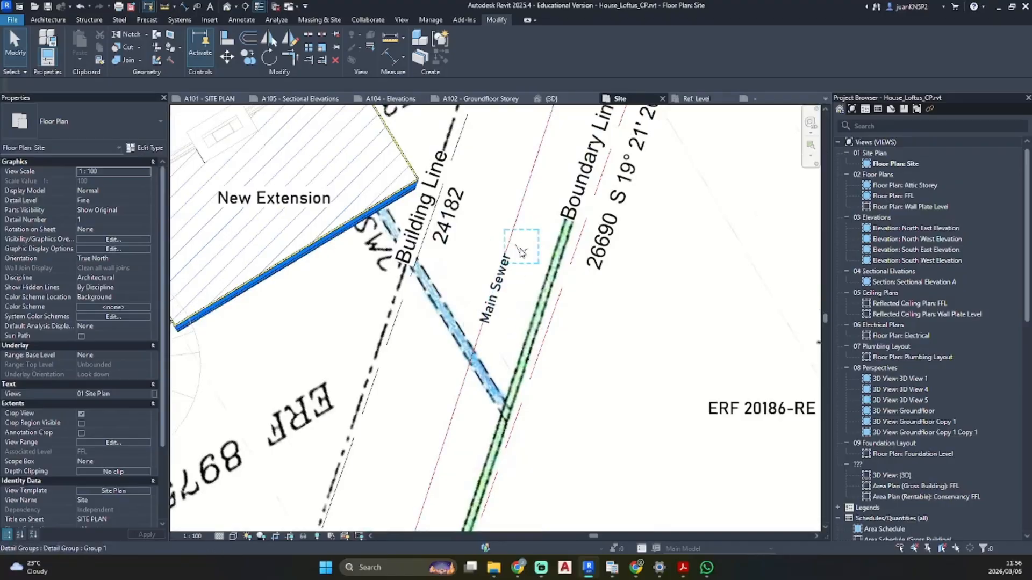
pyautogui.moveTo(547, 202); pyautogui.dragTo(439, 433, button='middle')
pyautogui.moveTo(501, 189); pyautogui.dragTo(438, 427, button='middle')
pyautogui.scroll(-1, 439, 427)
pyautogui.scroll(1, 513, 244)
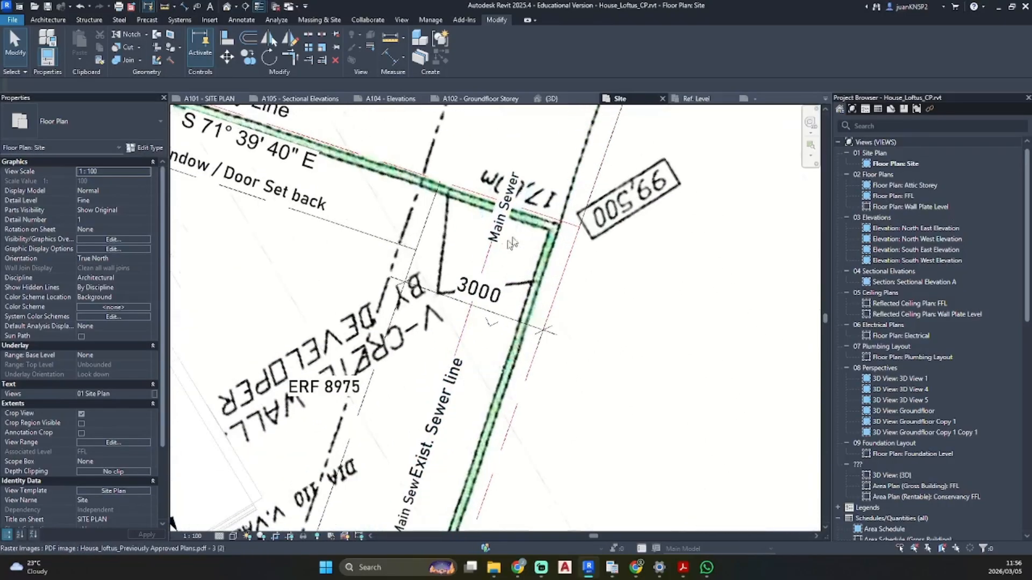
# - Rotate the Main Sewer detail line about a point on it beside manhole MH1 so it meets the flow arrow near the 3000 dimension
pyautogui.click(509, 244)
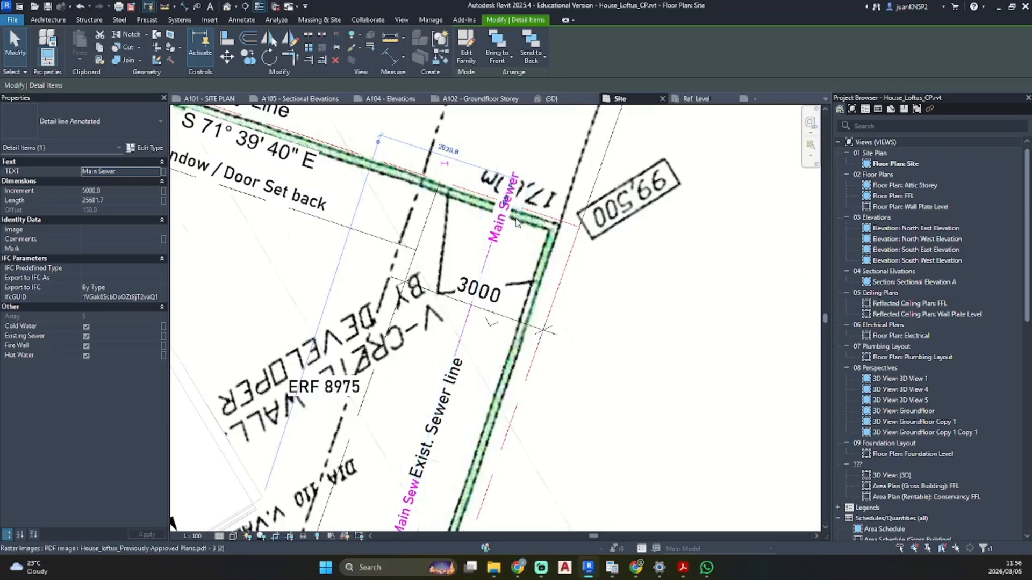
pyautogui.press('r')
pyautogui.press('o')
pyautogui.scroll(-3, 514, 247)
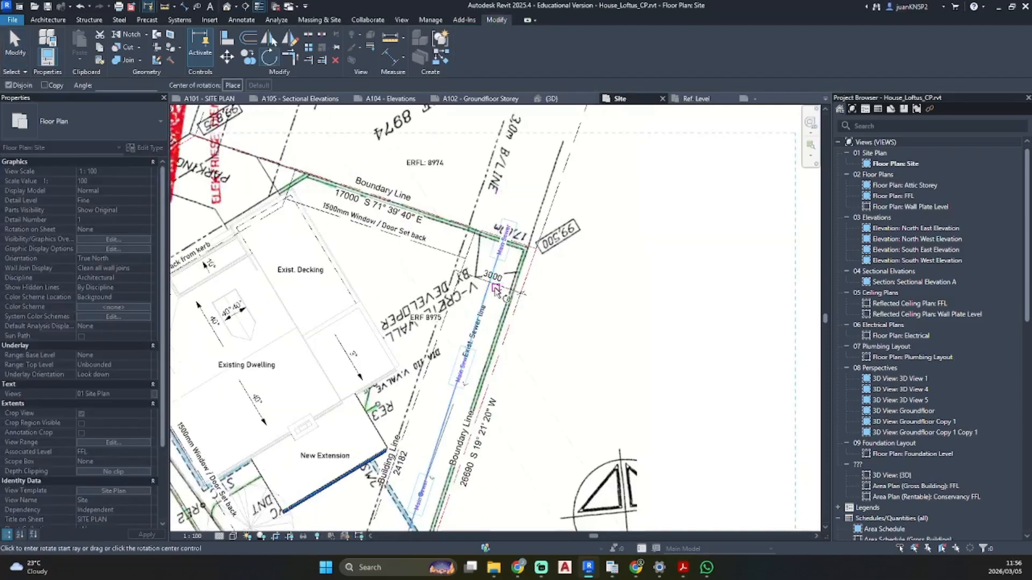
pyautogui.moveTo(477, 344); pyautogui.dragTo(566, 138, button='middle')
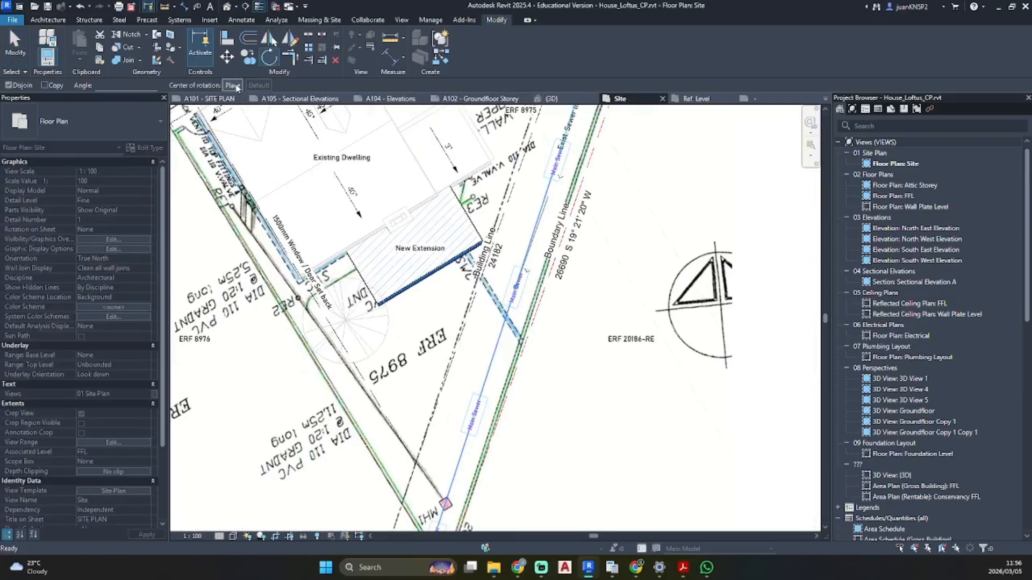
pyautogui.moveTo(458, 432); pyautogui.dragTo(477, 294, button='middle')
pyautogui.scroll(6, 461, 411)
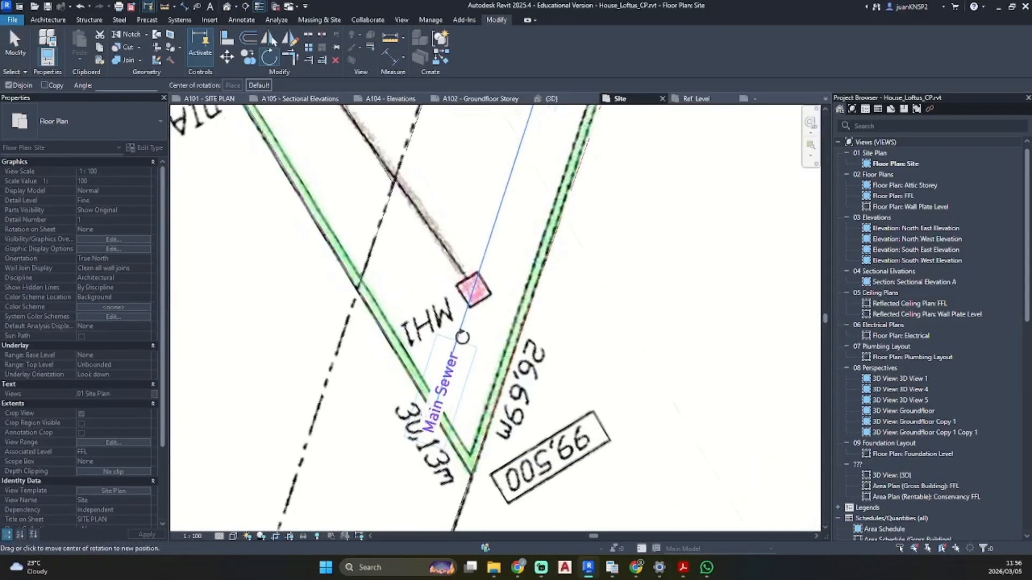
pyautogui.click(460, 332)
pyautogui.scroll(-5, 484, 157)
pyautogui.moveTo(484, 159); pyautogui.dragTo(378, 454, button='middle')
pyautogui.scroll(4, 409, 329)
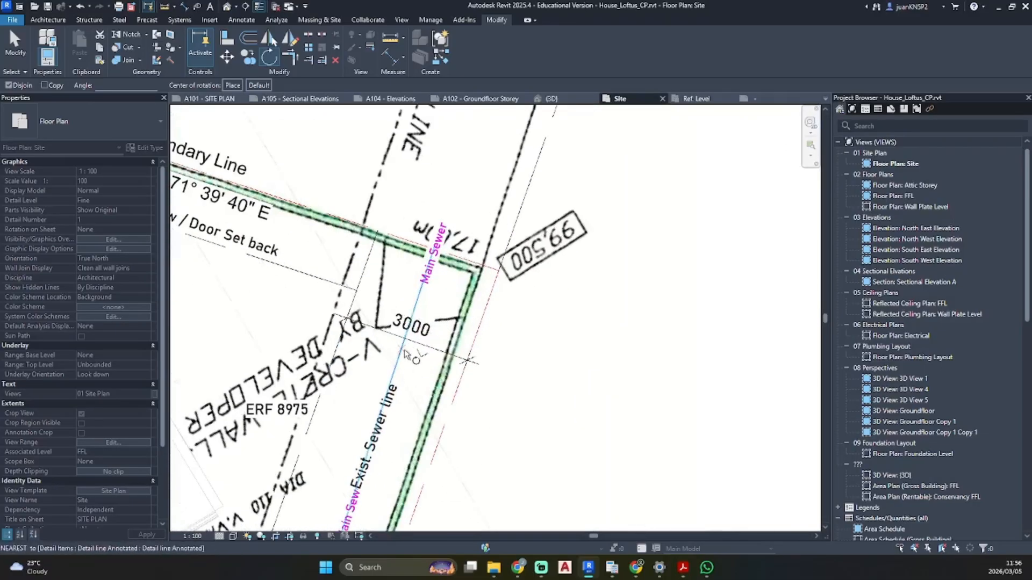
pyautogui.scroll(3, 403, 352)
pyautogui.click(402, 340)
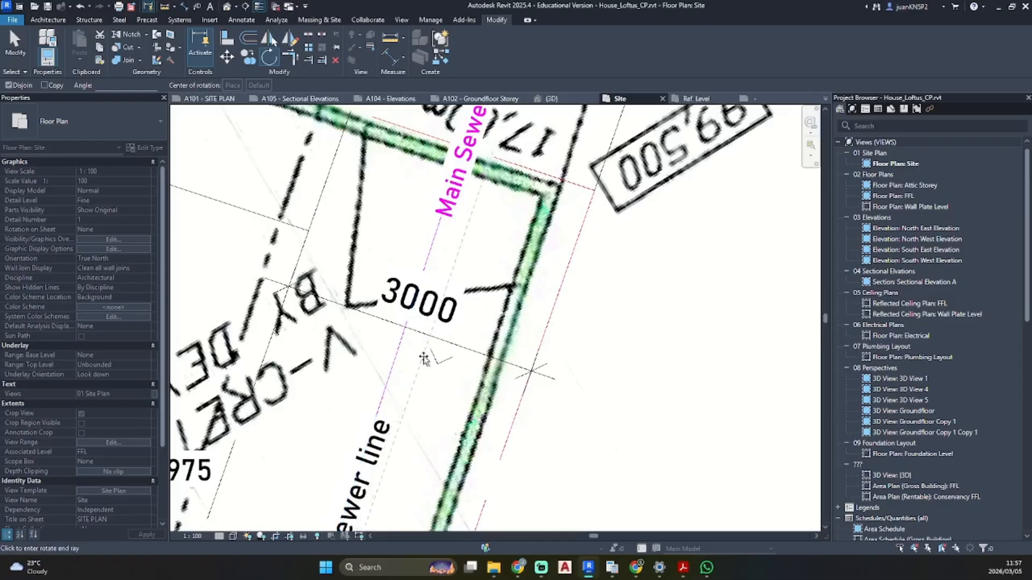
pyautogui.click(437, 364)
pyautogui.scroll(-5, 433, 362)
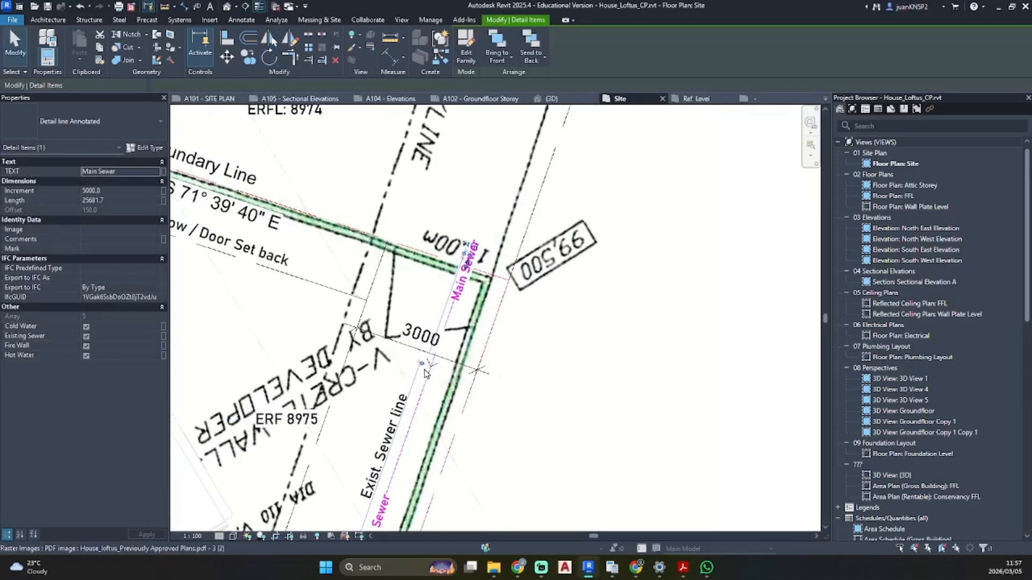
pyautogui.press('Escape')
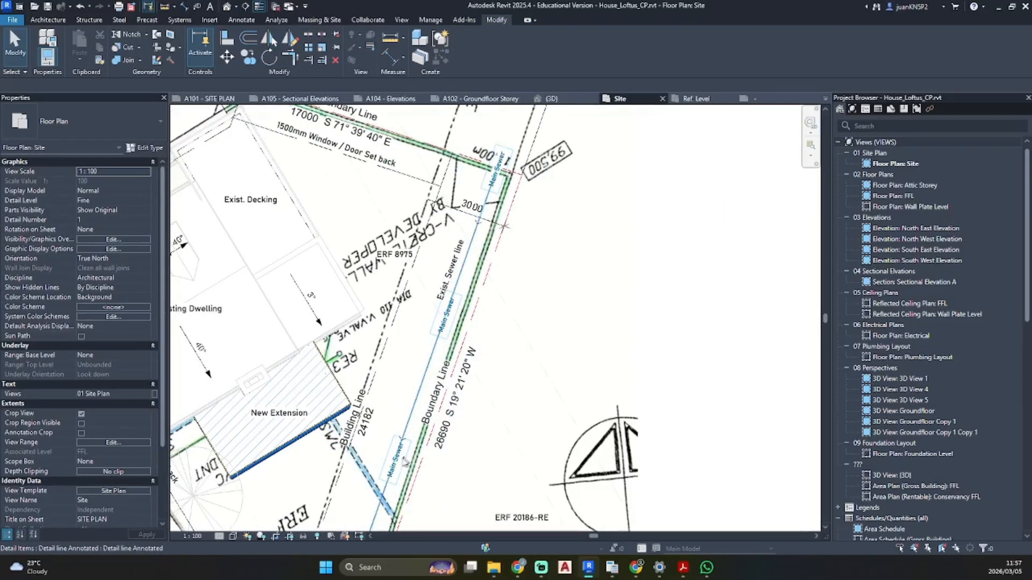
# - Open the Detail line Annotated family for editing and load it back into House_Loftus_CP.rvt
pyautogui.moveTo(399, 474); pyautogui.dragTo(488, 223, button='middle')
pyautogui.scroll(1, 391, 410)
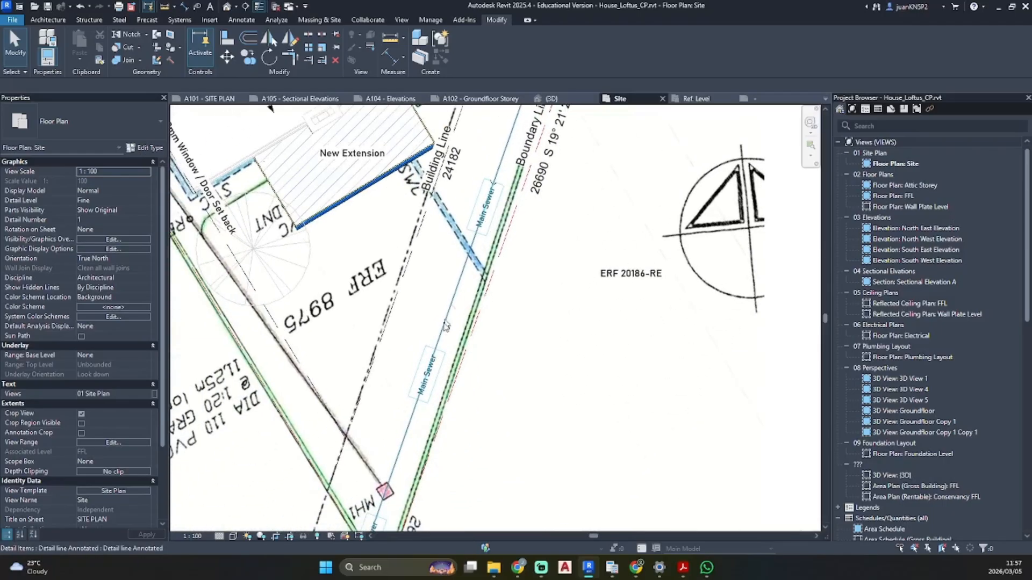
pyautogui.moveTo(441, 366); pyautogui.dragTo(359, 524, button='middle')
pyautogui.scroll(8, 431, 301)
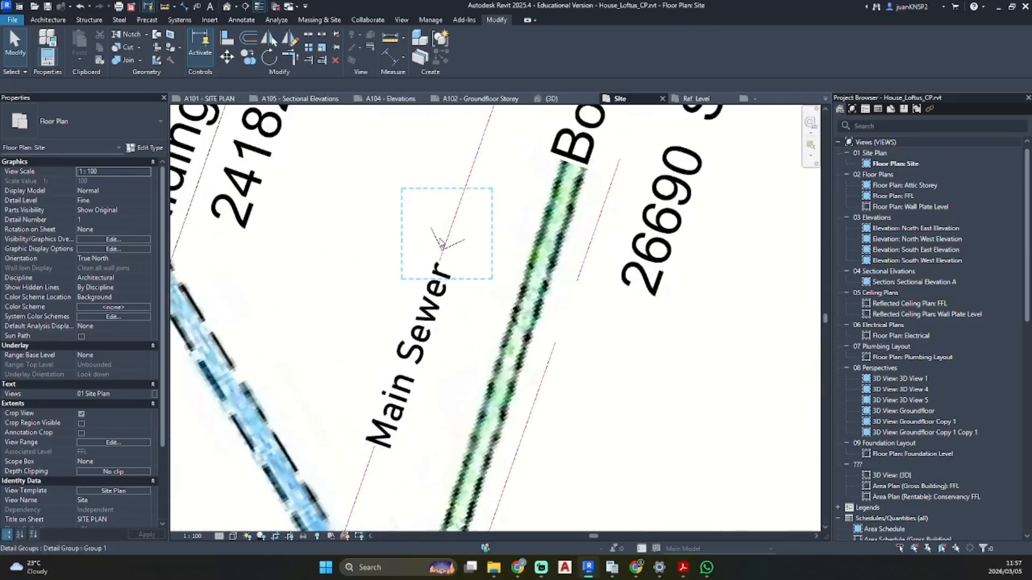
pyautogui.scroll(5, 455, 219)
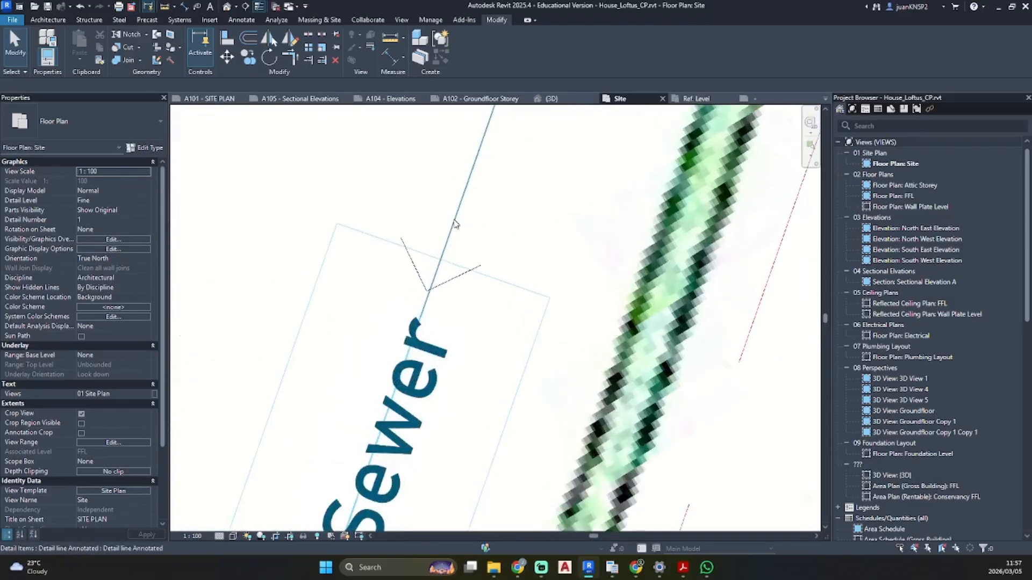
pyautogui.click(474, 166)
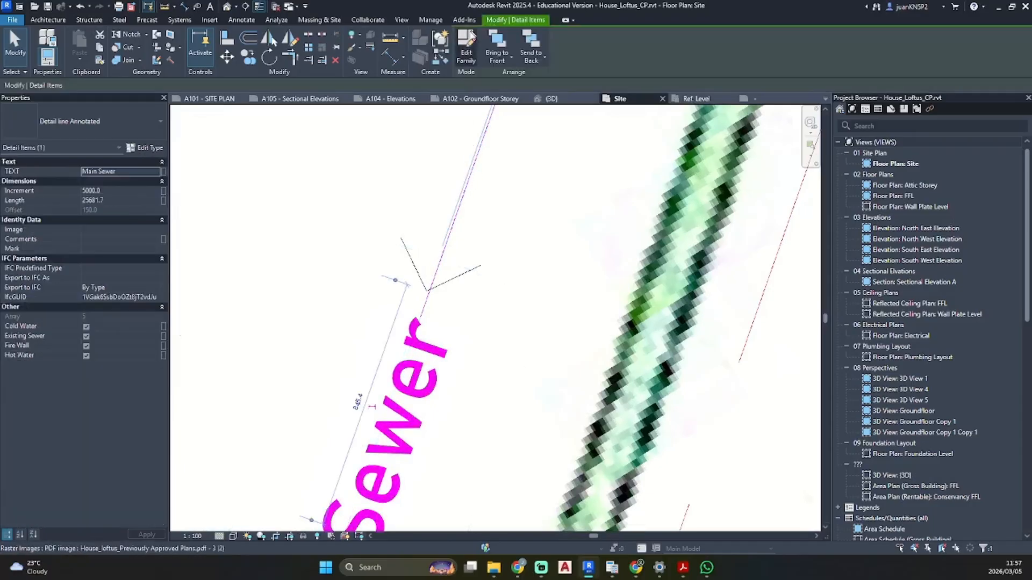
pyautogui.click(466, 44)
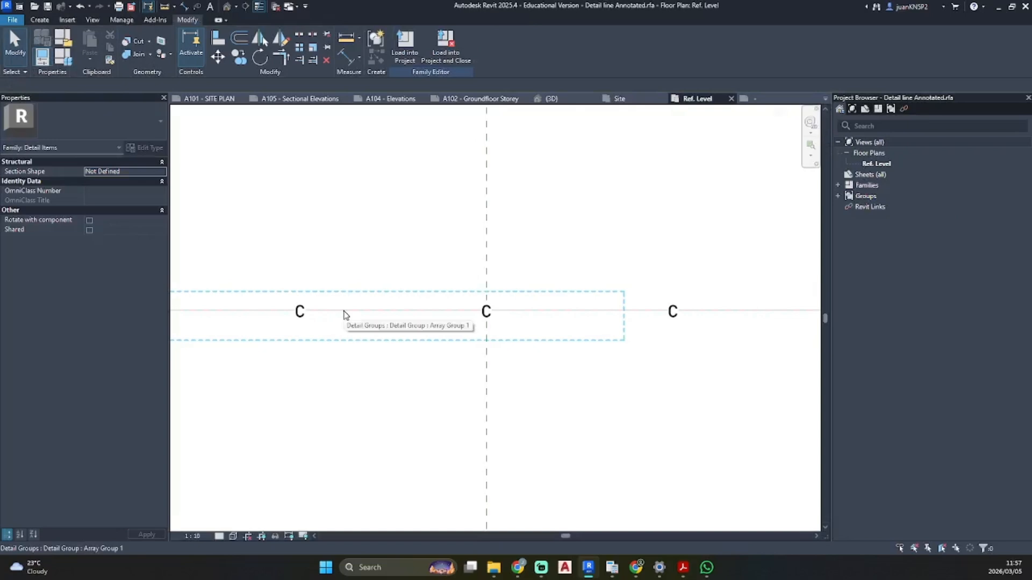
pyautogui.click(406, 53)
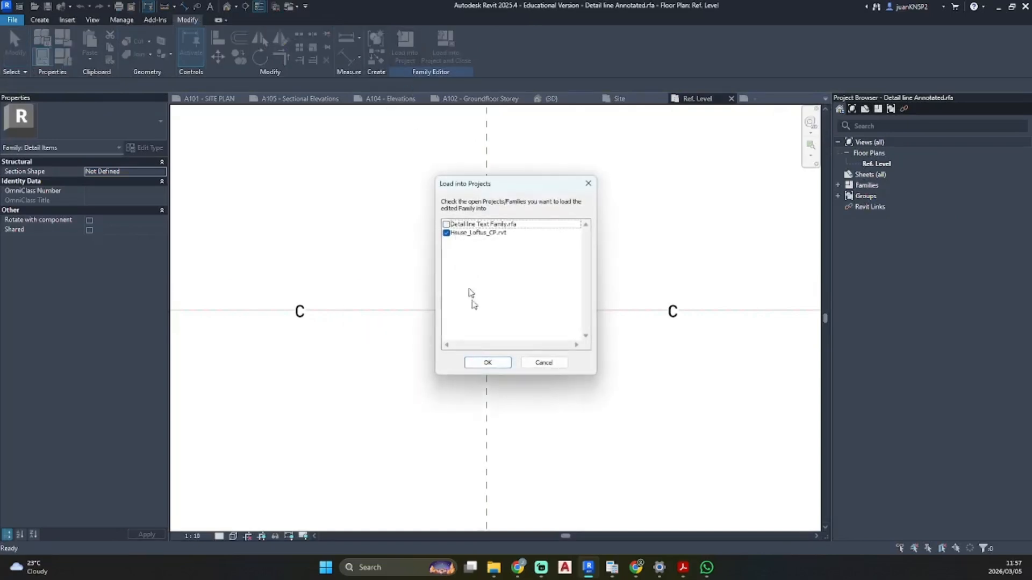
pyautogui.click(488, 363)
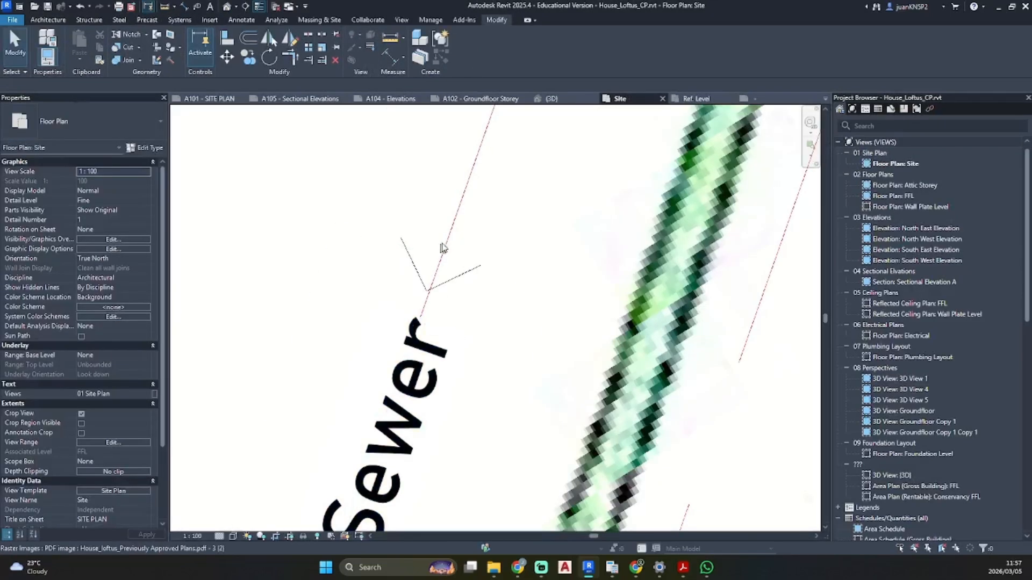
# - Turn off Cold Water, Fire Wall and Hot Water for the Main Sewer line, keeping only Existing Sewer enabled
pyautogui.click(442, 248)
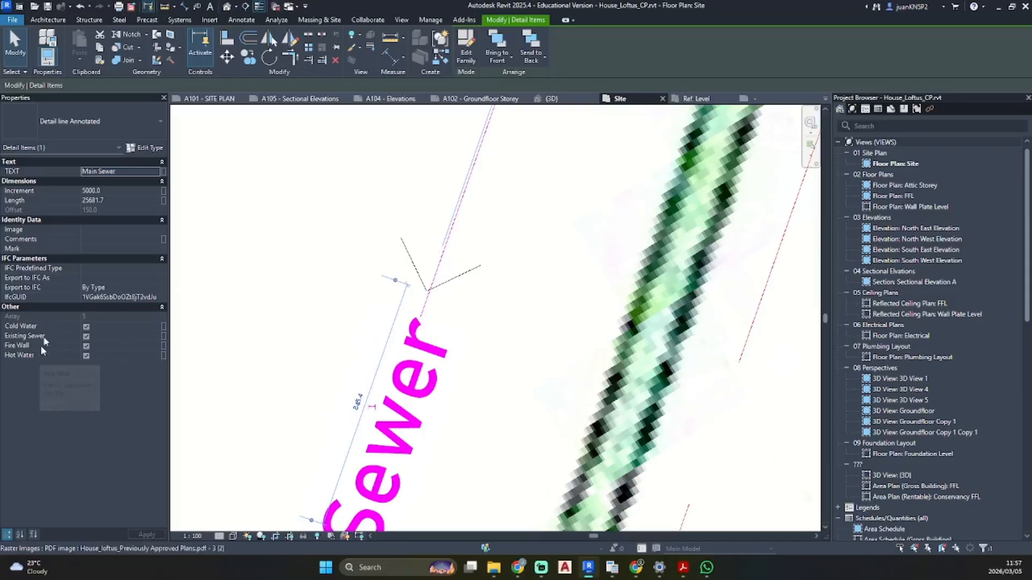
pyautogui.click(86, 346)
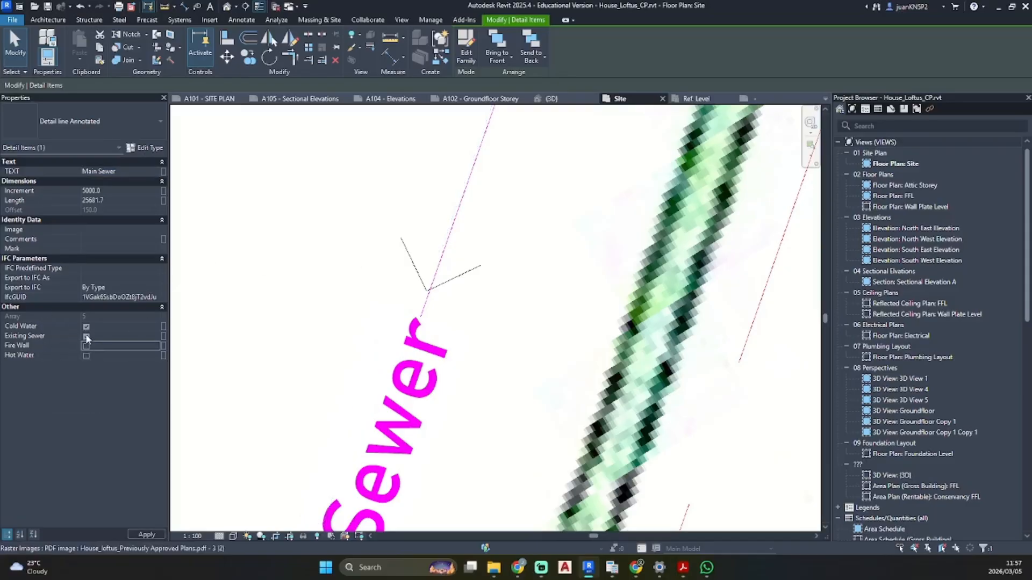
pyautogui.scroll(-6, 451, 275)
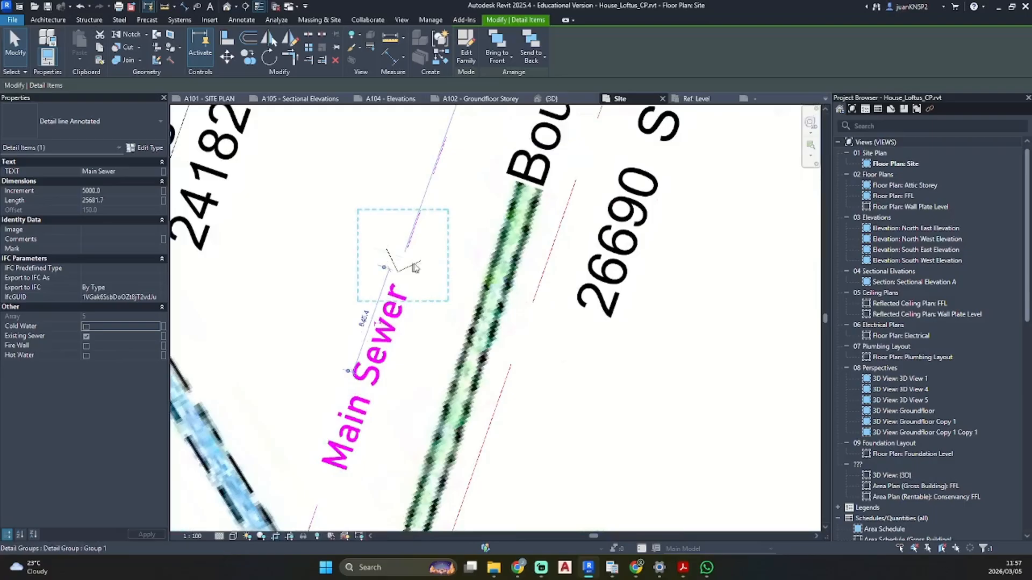
pyautogui.click(451, 275)
pyautogui.scroll(-4, 451, 275)
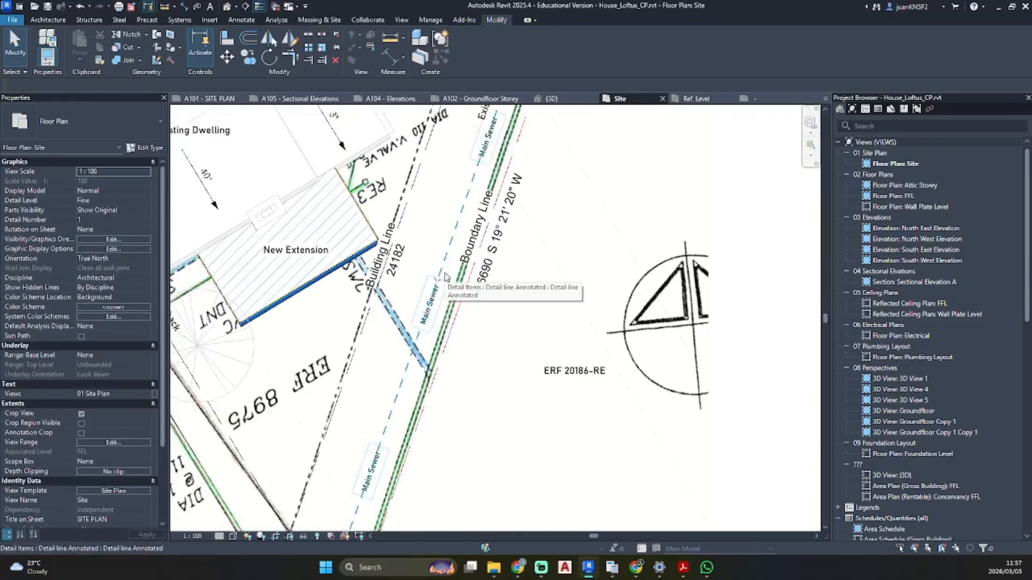
pyautogui.scroll(3, 447, 277)
pyautogui.scroll(-4, 456, 248)
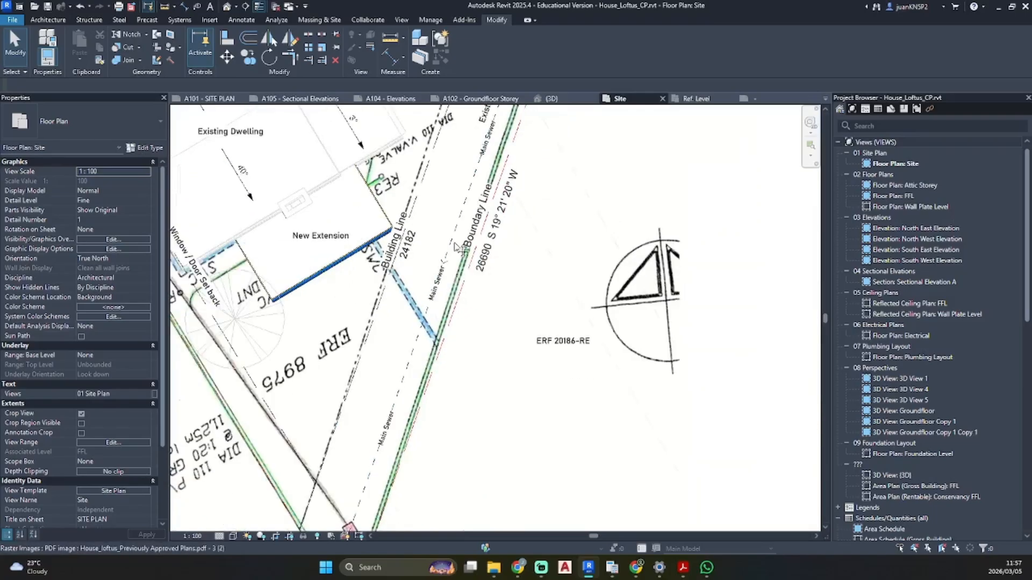
# - Copy the flow arrow group from its tip to two points along the sewer line, above the next label and just above manhole MH1
pyautogui.moveTo(457, 247); pyautogui.dragTo(424, 344, button='middle')
pyautogui.scroll(6, 407, 347)
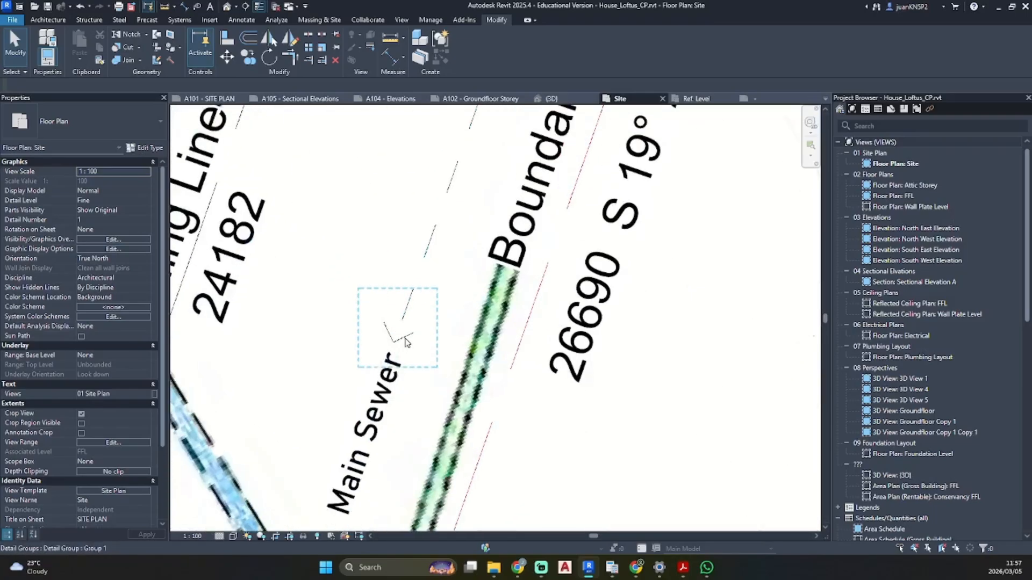
pyautogui.click(406, 343)
pyautogui.press('c')
pyautogui.press('o')
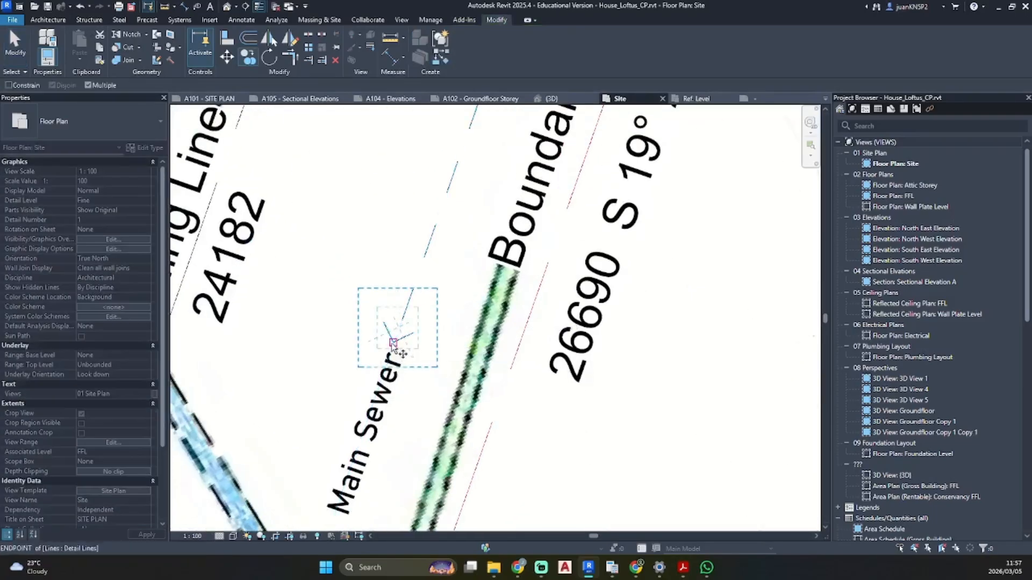
pyautogui.click(394, 343)
pyautogui.scroll(-3, 359, 401)
pyautogui.moveTo(382, 364); pyautogui.dragTo(444, 150, button='middle')
pyautogui.scroll(1, 444, 151)
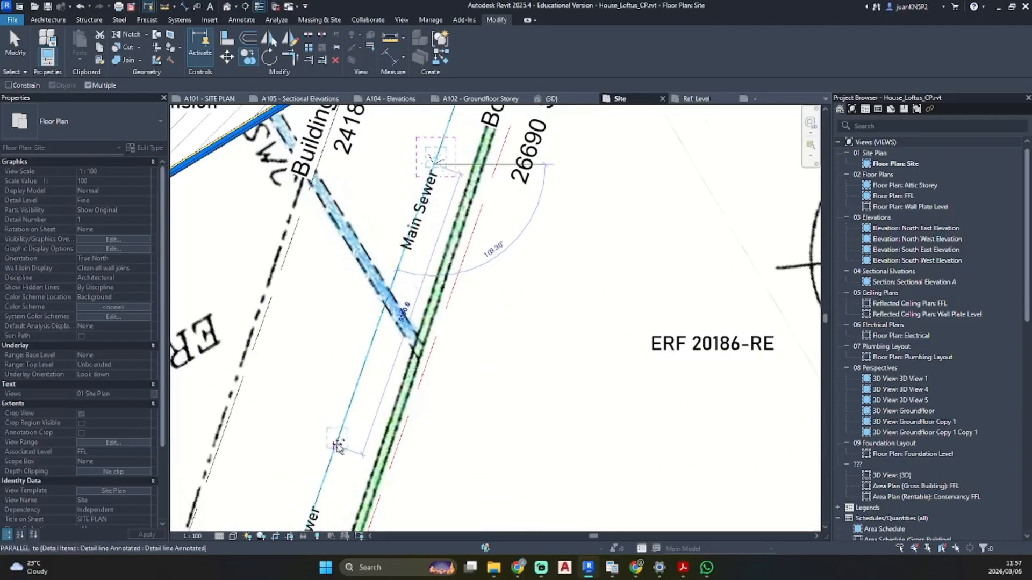
pyautogui.click(338, 440)
pyautogui.scroll(-1, 330, 451)
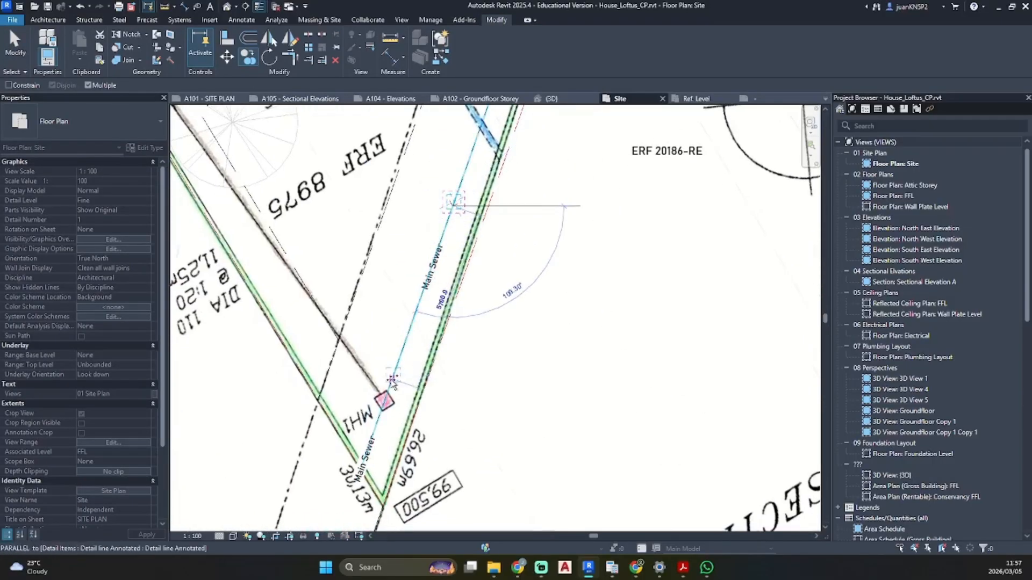
pyautogui.click(399, 362)
pyautogui.press('Escape')
pyautogui.press('Escape')
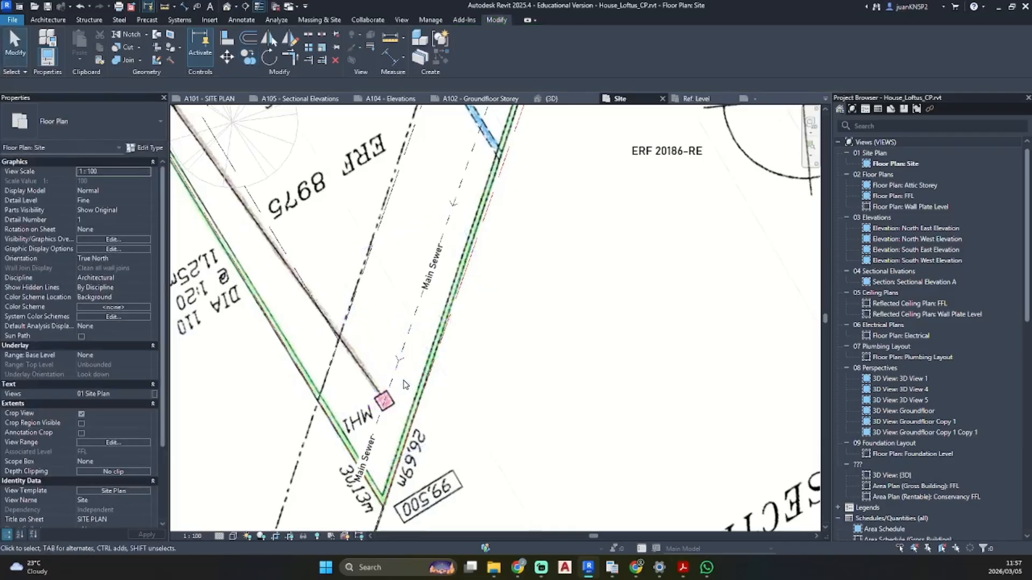
# - Place a VT ARCH 2.5mm text note reading MH beside the pink manhole square
pyautogui.press('t')
pyautogui.press('x')
pyautogui.scroll(2, 402, 386)
pyautogui.click(402, 387)
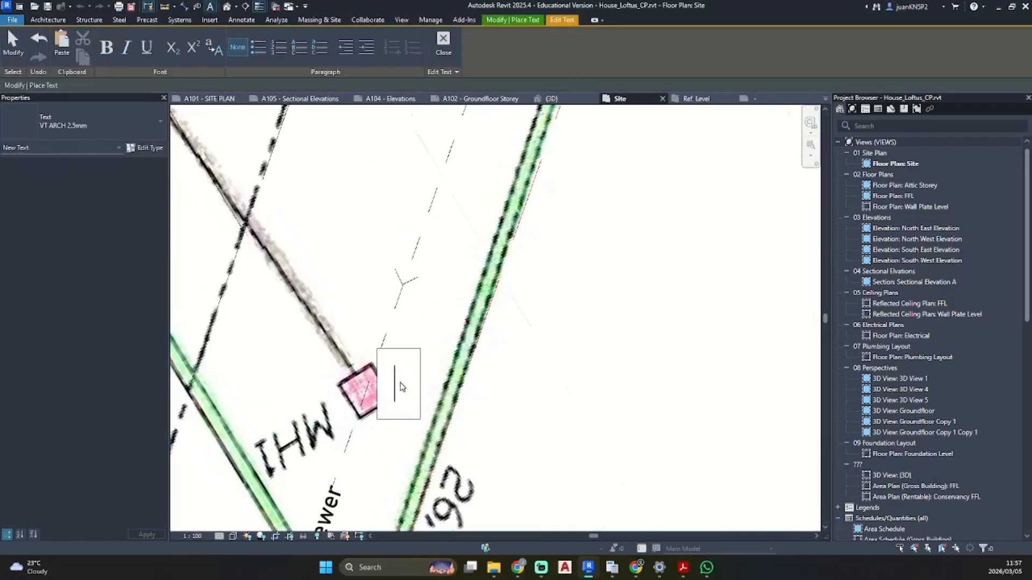
pyautogui.write('MH')
pyautogui.click(436, 335)
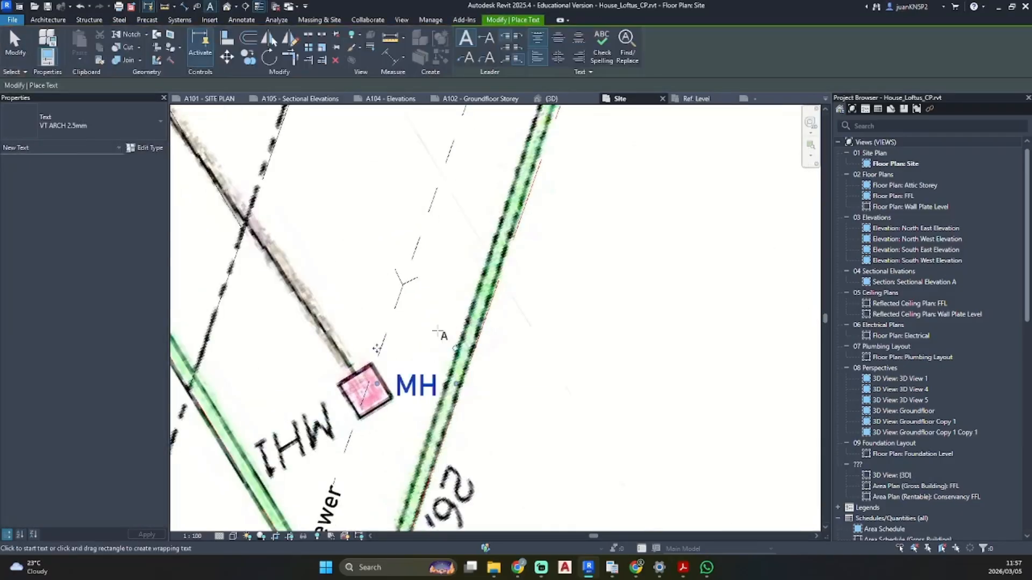
pyautogui.press('Escape')
pyautogui.press('Escape')
# - Move the MH text note closer to the manhole square
pyautogui.scroll(2, 407, 394)
pyautogui.click(407, 393)
pyautogui.moveTo(346, 305); pyautogui.dragTo(323, 321)
pyautogui.press('Escape')
pyautogui.scroll(-2, 344, 355)
pyautogui.moveTo(350, 356); pyautogui.dragTo(372, 340, button='middle')
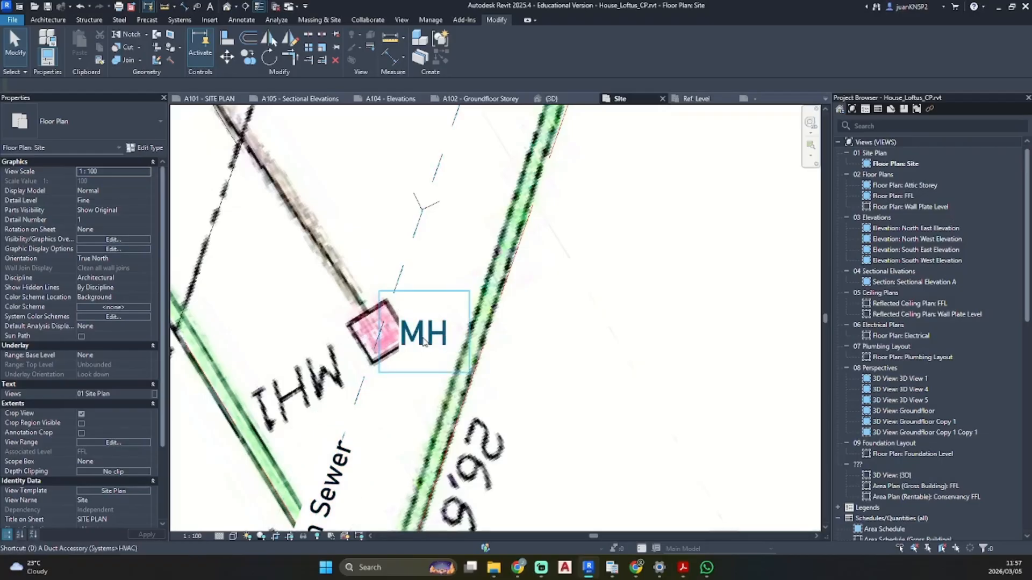
# - Trace the four sides of the pink manhole square with detail lines in the <Medium Lines> style
pyautogui.press('l')
pyautogui.scroll(3, 375, 359)
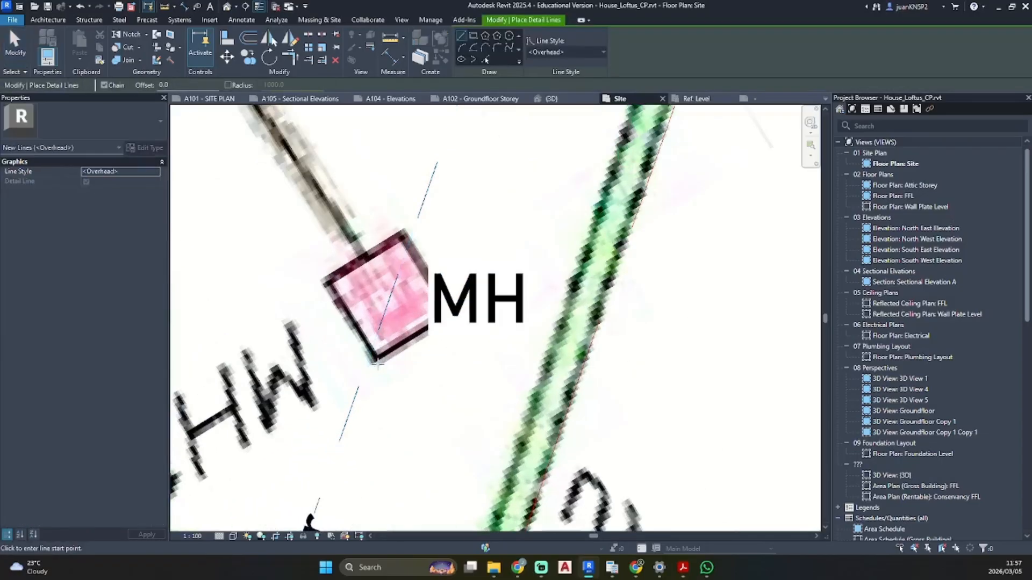
pyautogui.click(376, 358)
pyautogui.press('Escape')
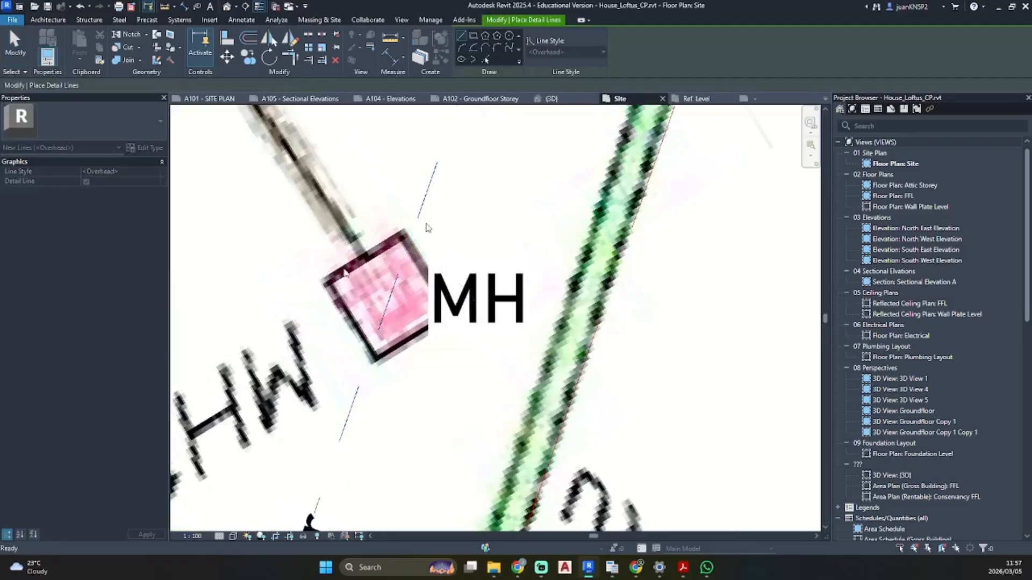
pyautogui.click(565, 53)
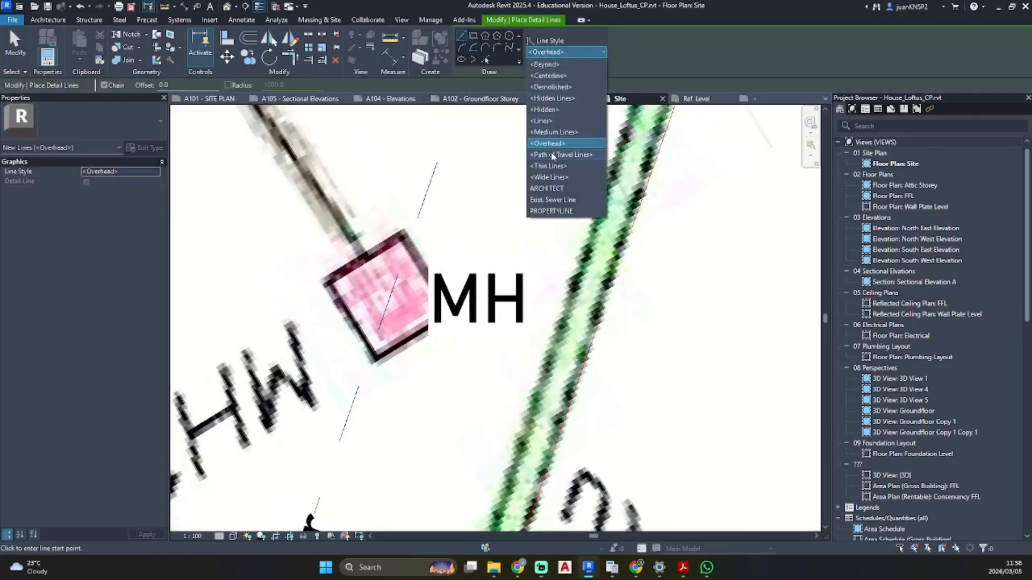
pyautogui.click(554, 166)
pyautogui.click(552, 133)
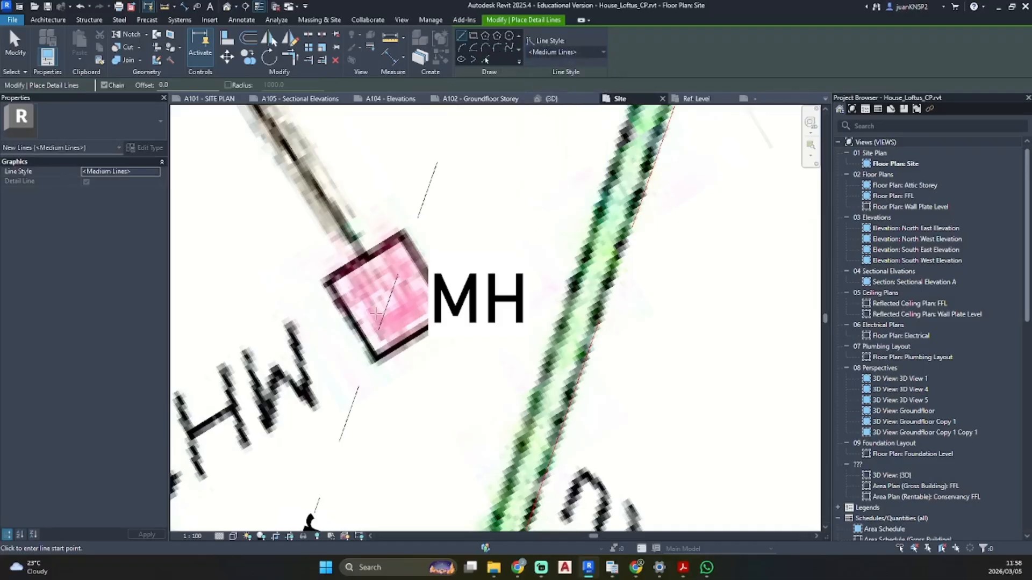
pyautogui.click(377, 363)
pyautogui.click(325, 279)
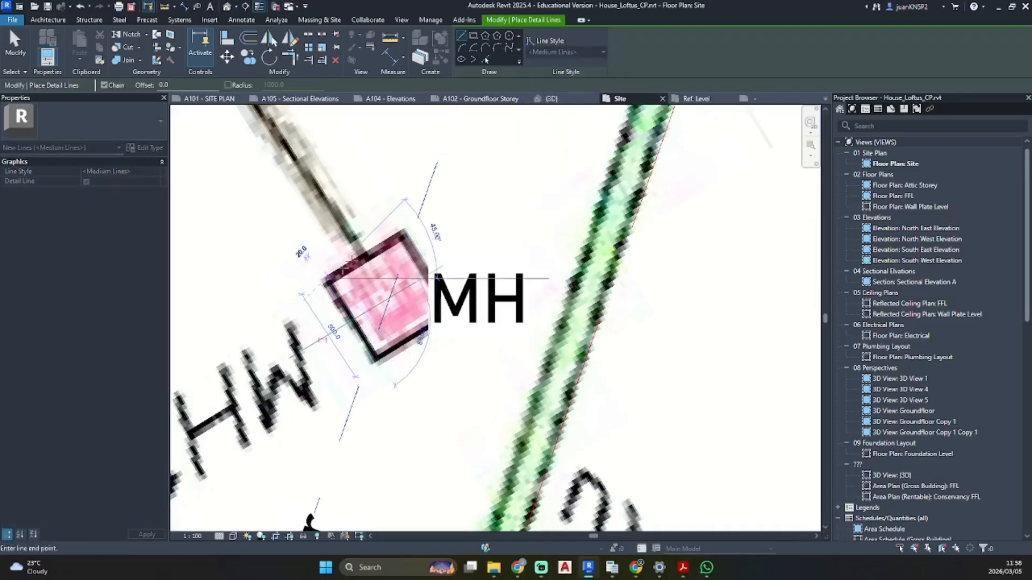
pyautogui.click(403, 230)
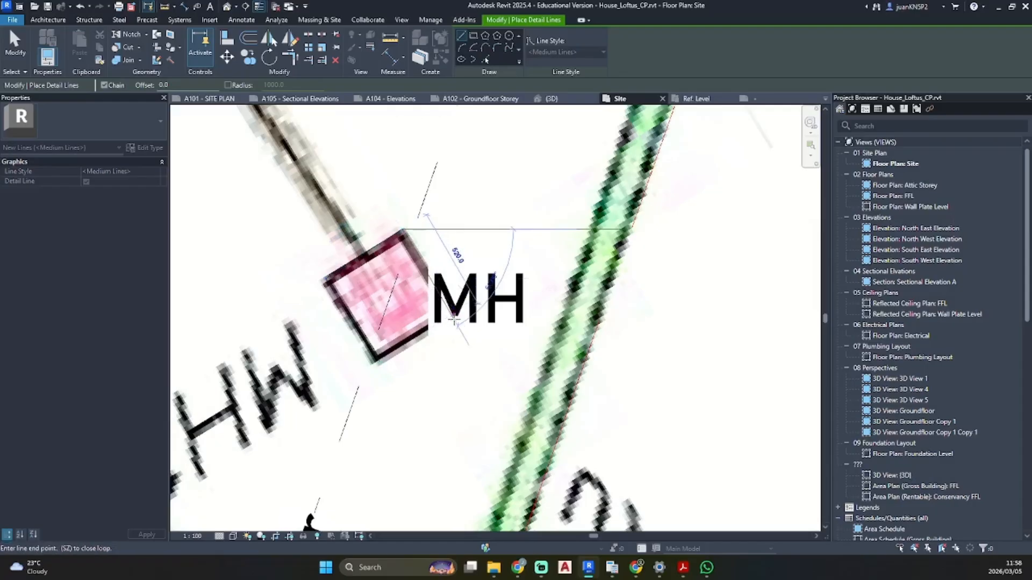
pyautogui.click(454, 315)
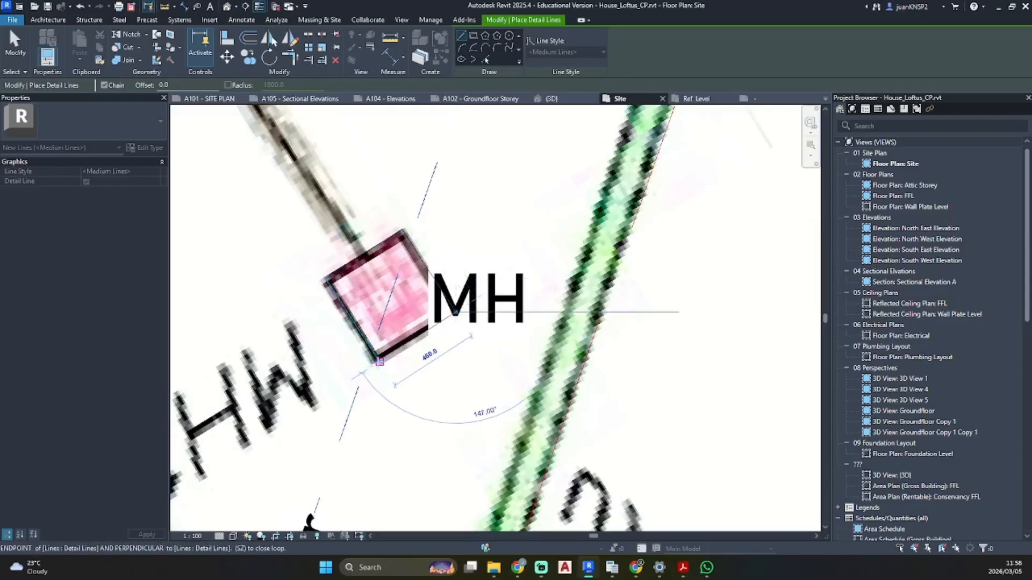
pyautogui.click(379, 362)
pyautogui.press('Escape')
# - Centre the MH note on the manhole square and give it a duplicated type, VT ARCH 2.5mm 3, with a transparent background
pyautogui.click(450, 303)
pyautogui.moveTo(391, 215); pyautogui.dragTo(298, 215)
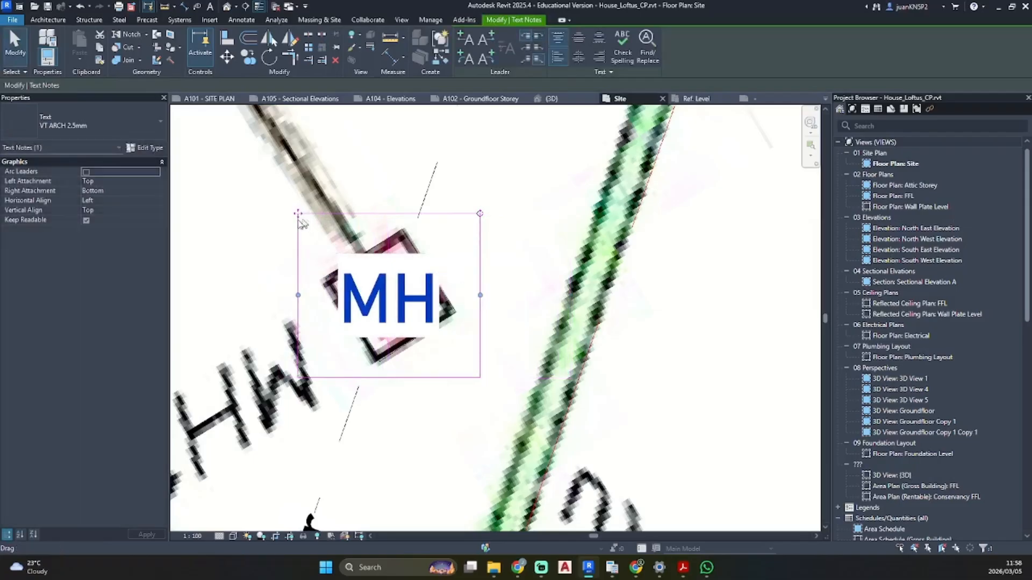
pyautogui.click(146, 152)
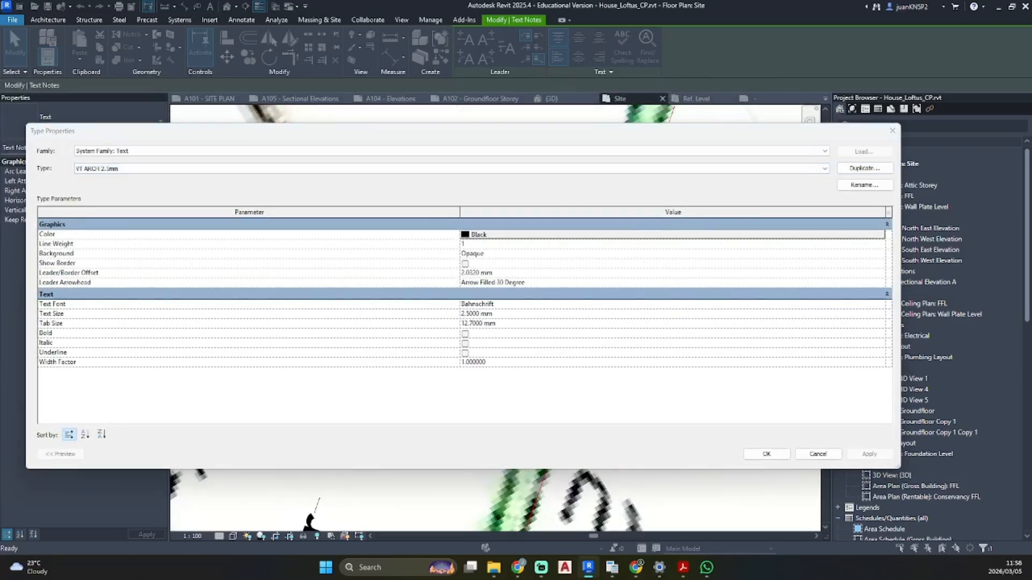
pyautogui.click(864, 169)
pyautogui.click(422, 280)
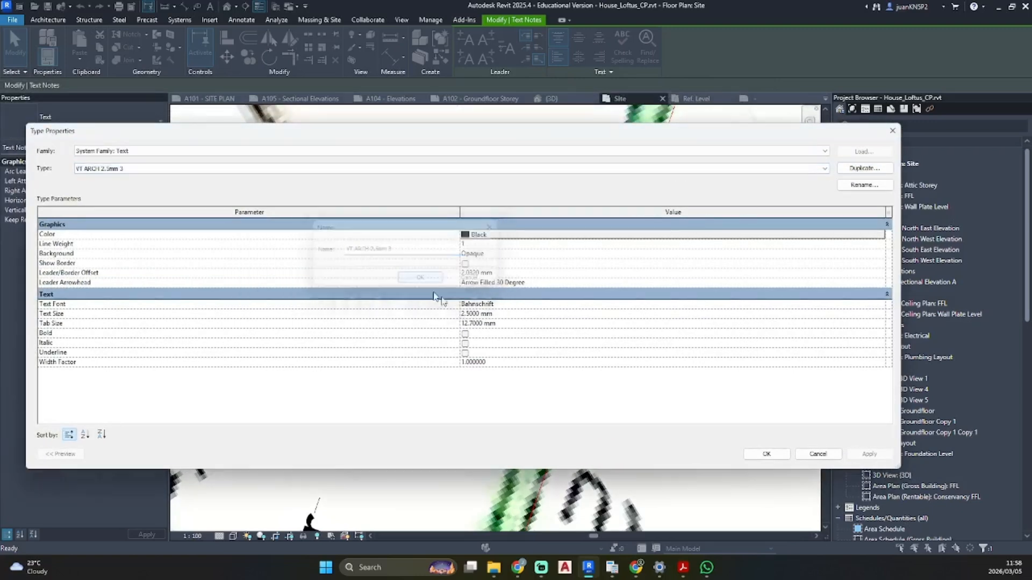
pyautogui.click(884, 256)
pyautogui.click(487, 273)
pyautogui.click(767, 454)
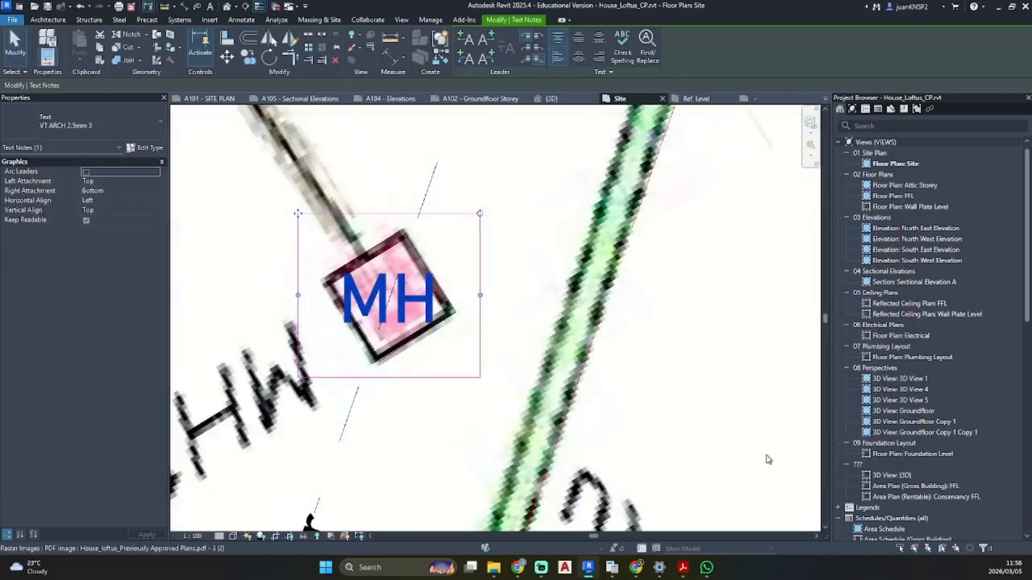
pyautogui.click(546, 288)
# - Review the Main Sewer line along the whole site boundary and its instance properties
pyautogui.scroll(-4, 448, 269)
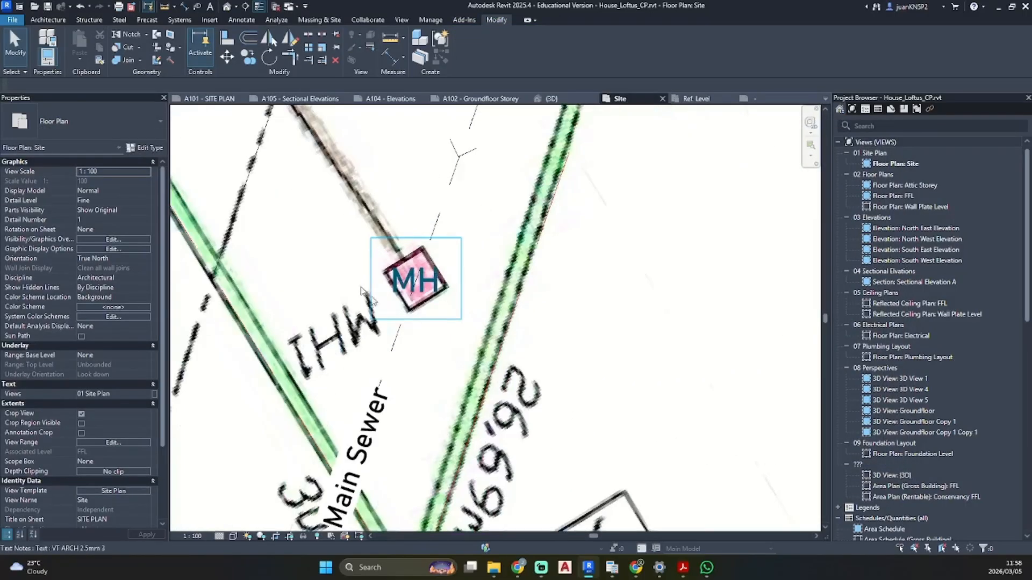
pyautogui.scroll(-4, 460, 255)
pyautogui.moveTo(491, 228); pyautogui.dragTo(451, 401, button='middle')
pyautogui.scroll(-2, 491, 253)
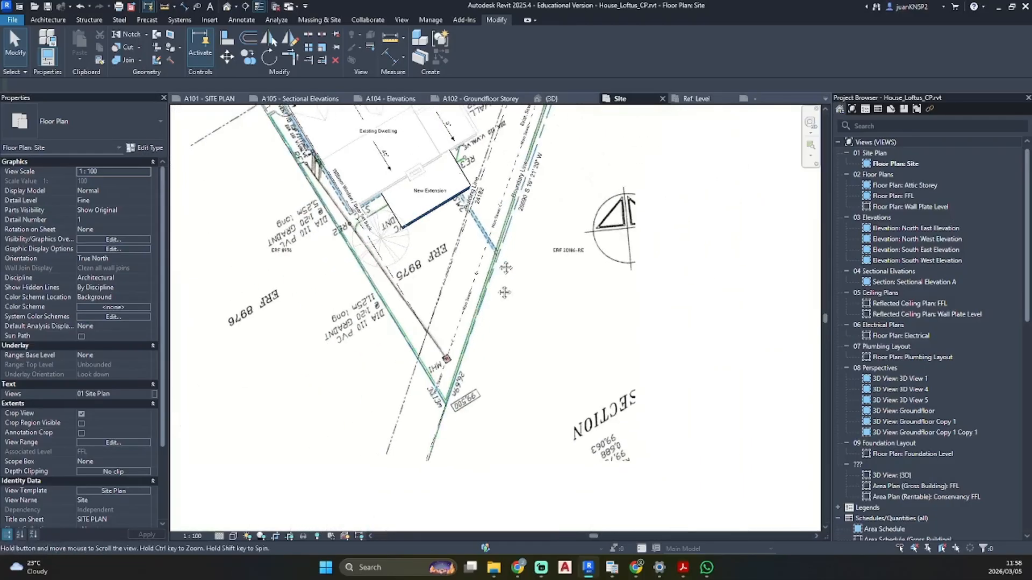
pyautogui.moveTo(504, 292); pyautogui.dragTo(503, 402, button='middle')
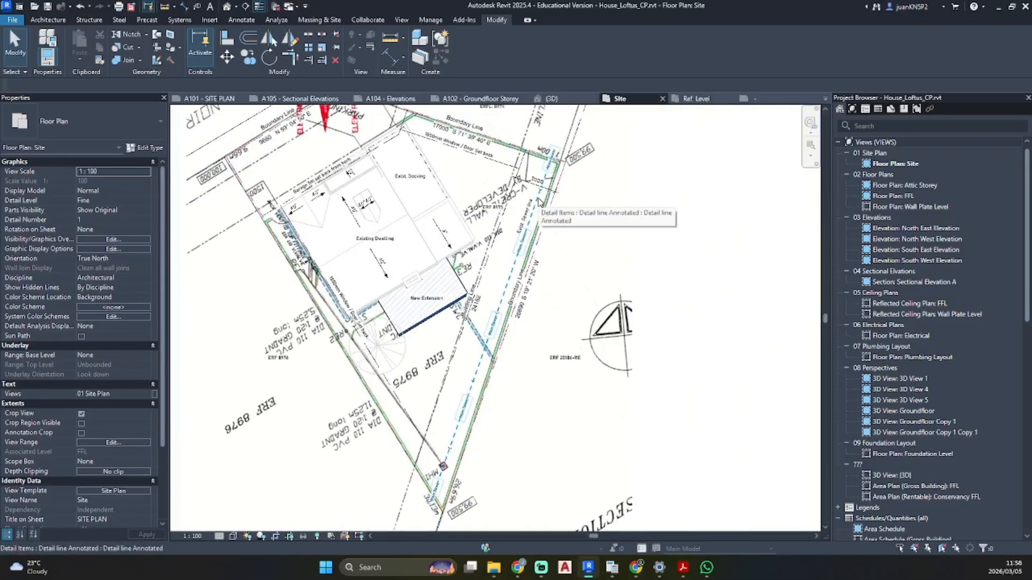
pyautogui.click(539, 202)
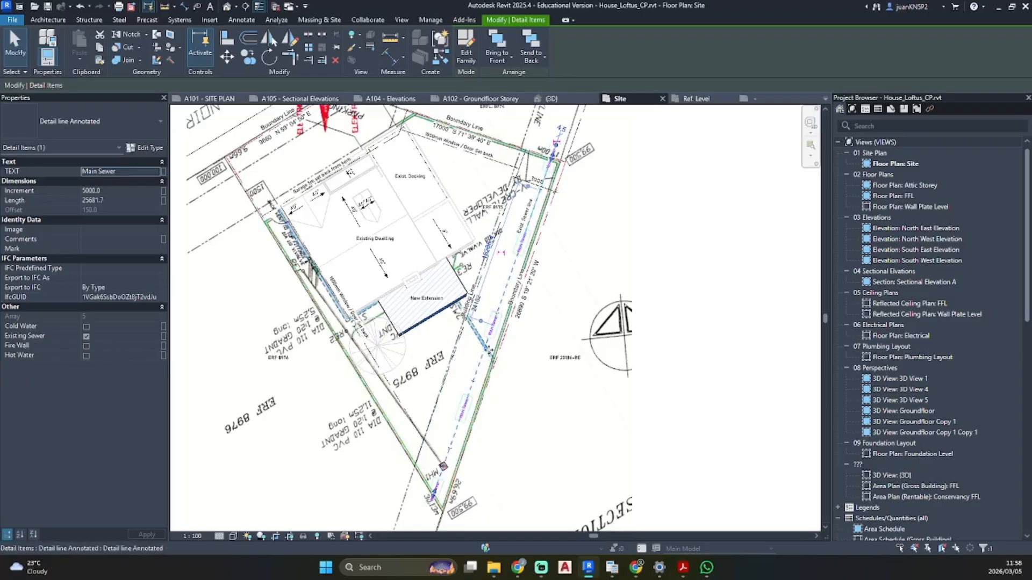
pyautogui.press('Escape')
# - Duplicate the Main Sewer line's type as Waste Water line, and set the line itself back to the Detail line Annotated type
pyautogui.scroll(1, 475, 448)
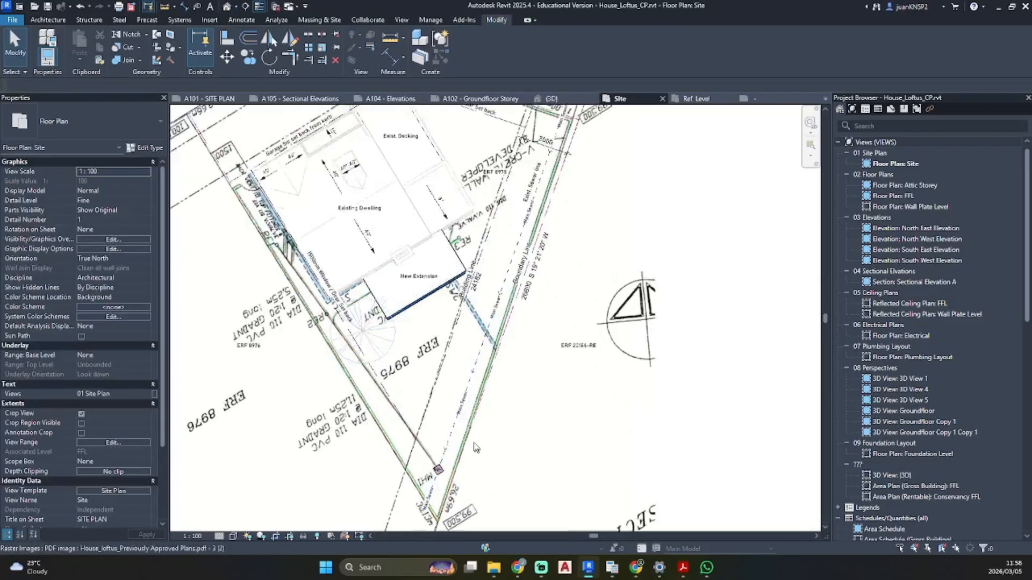
pyautogui.scroll(2, 475, 448)
pyautogui.click(432, 409)
pyautogui.scroll(-2, 431, 409)
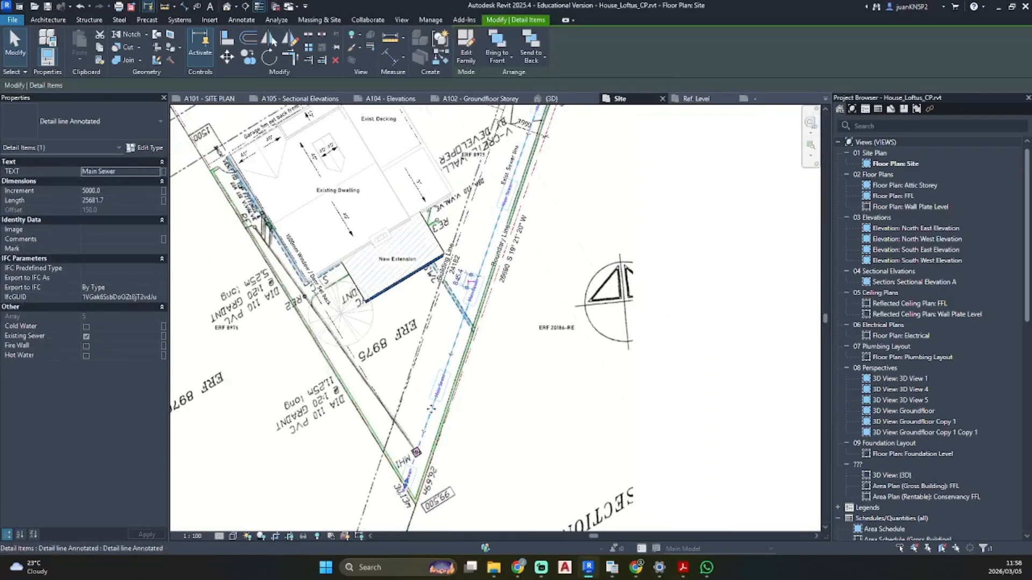
pyautogui.click(143, 149)
pyautogui.click(864, 171)
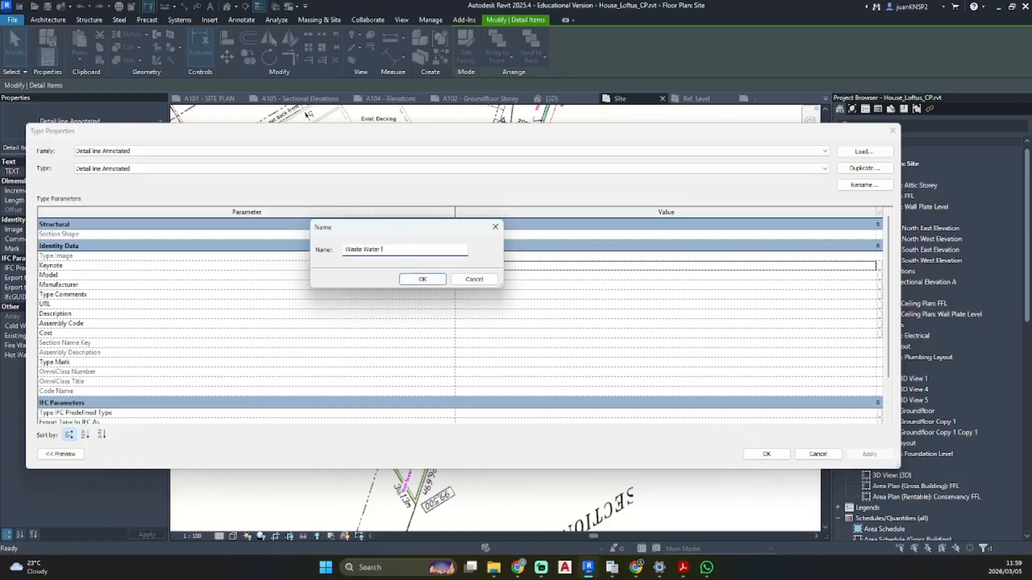
pyautogui.press('Return')
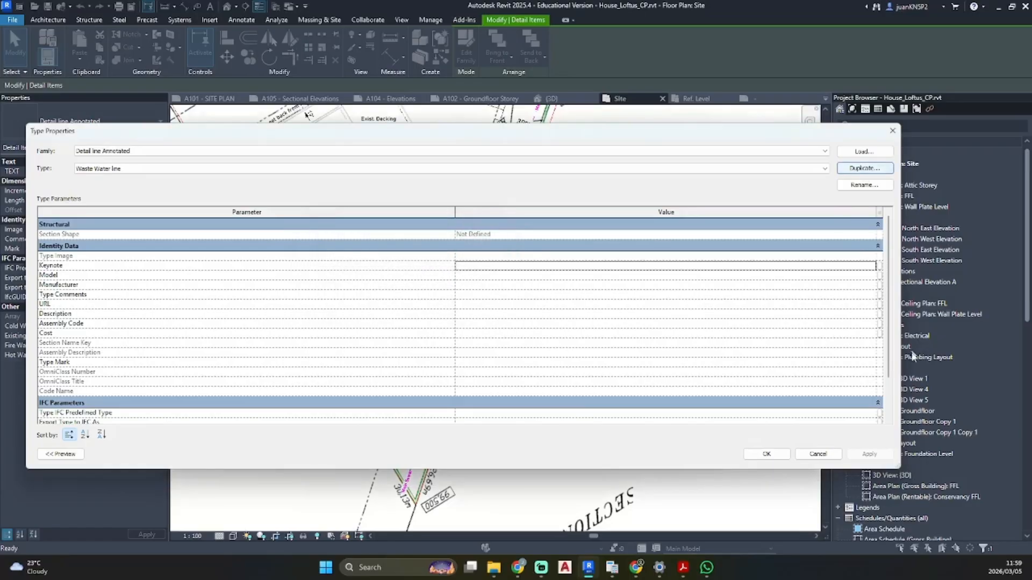
pyautogui.click(784, 458)
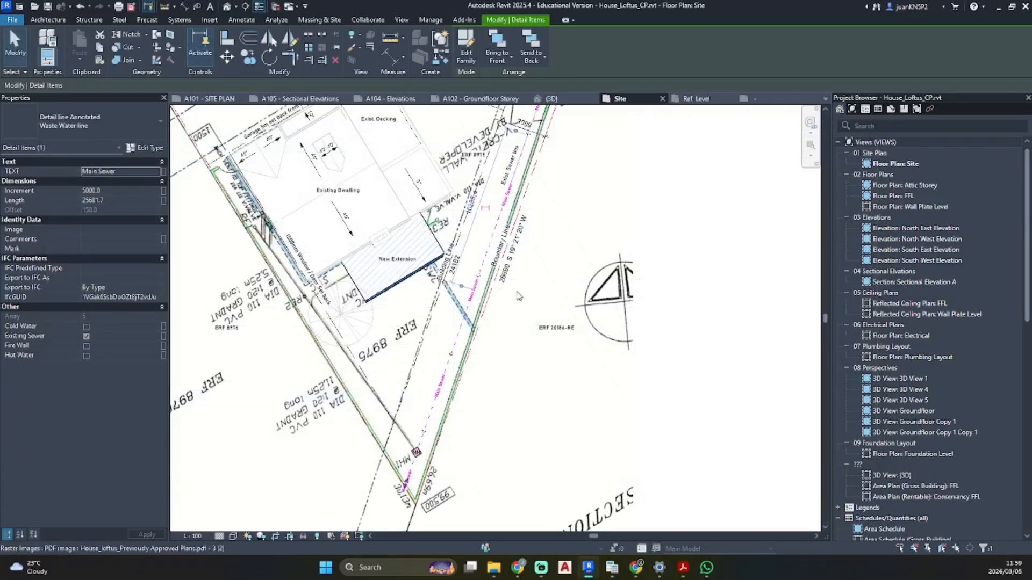
pyautogui.click(51, 121)
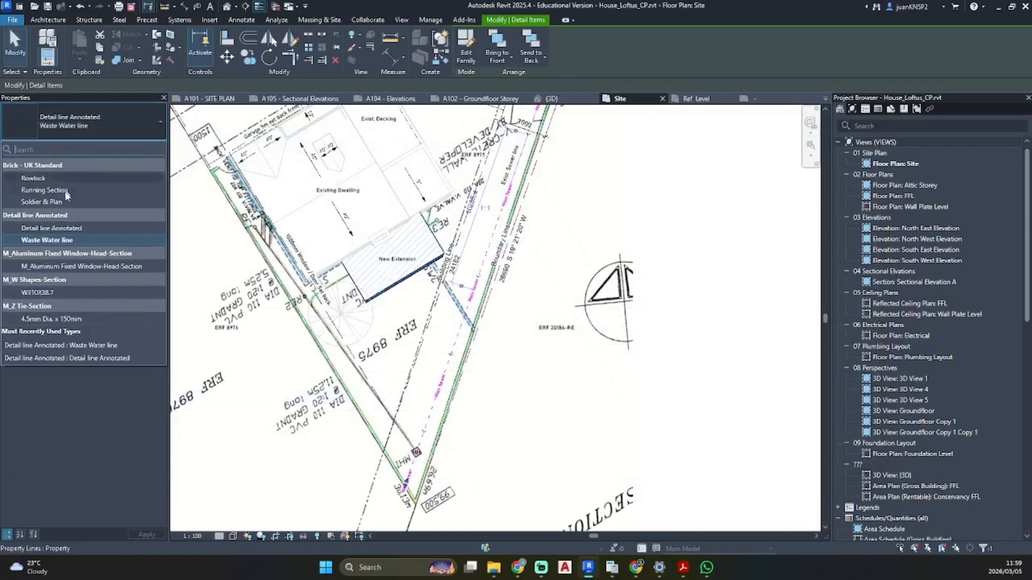
pyautogui.click(69, 228)
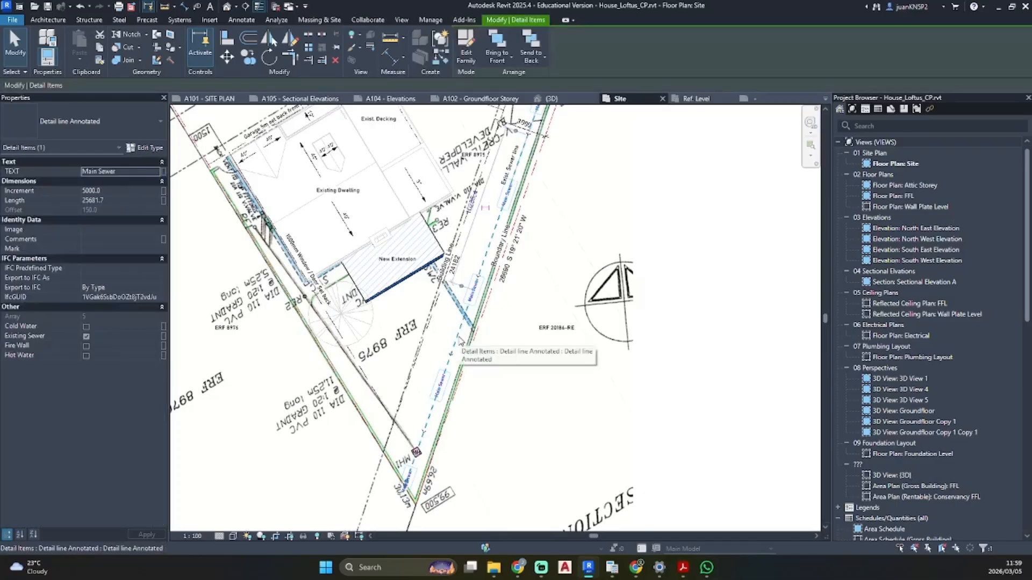
# - Place another Detail line Annotated component horizontally beside RE3, at the side of the New Extension
pyautogui.press('c')
pyautogui.press('s')
pyautogui.scroll(5, 441, 216)
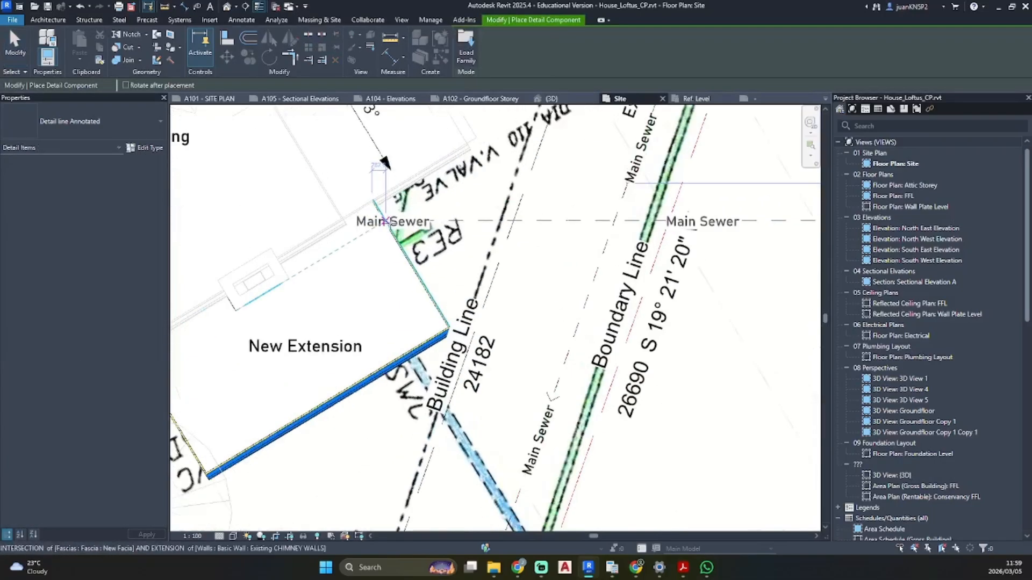
pyautogui.scroll(2, 385, 221)
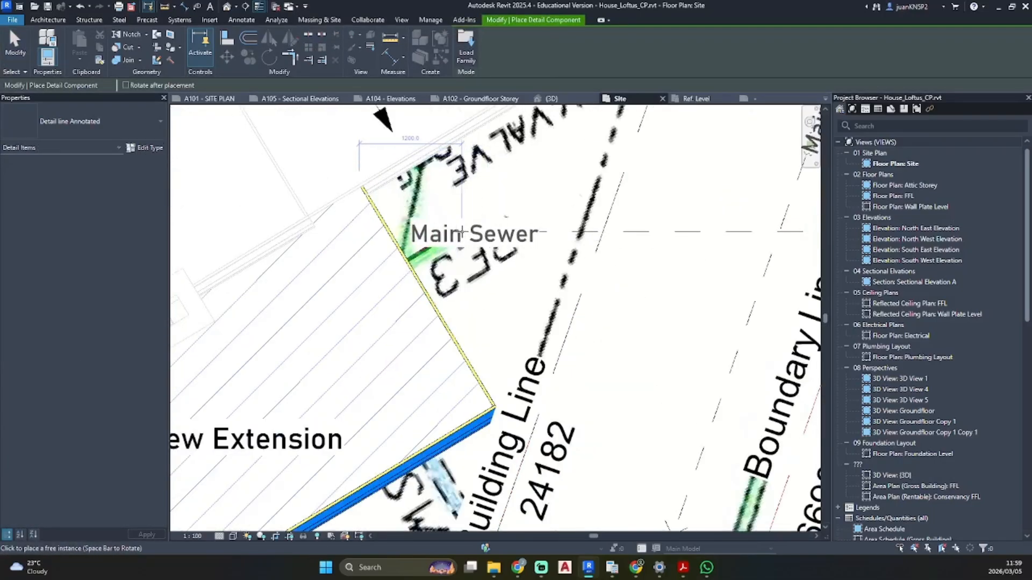
pyautogui.click(460, 233)
pyautogui.press('Escape')
pyautogui.click(669, 237)
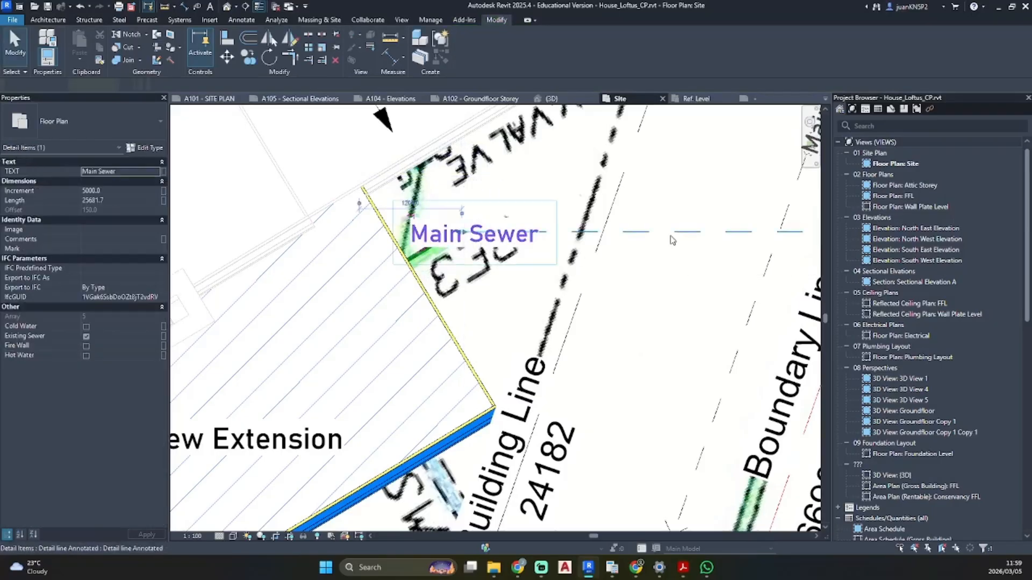
# - Set the new line's Increment to 500 and shorten its far end to a length of about 2613 mm
pyautogui.scroll(-3, 670, 237)
pyautogui.scroll(-4, 671, 237)
pyautogui.click(110, 191)
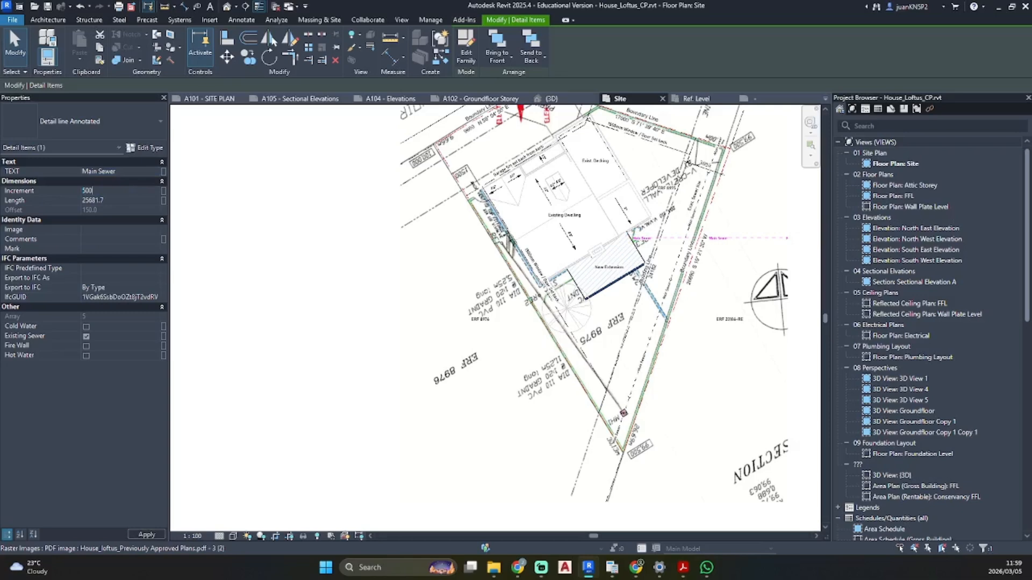
pyautogui.moveTo(698, 236); pyautogui.dragTo(510, 245, button='middle')
pyautogui.scroll(3, 510, 245)
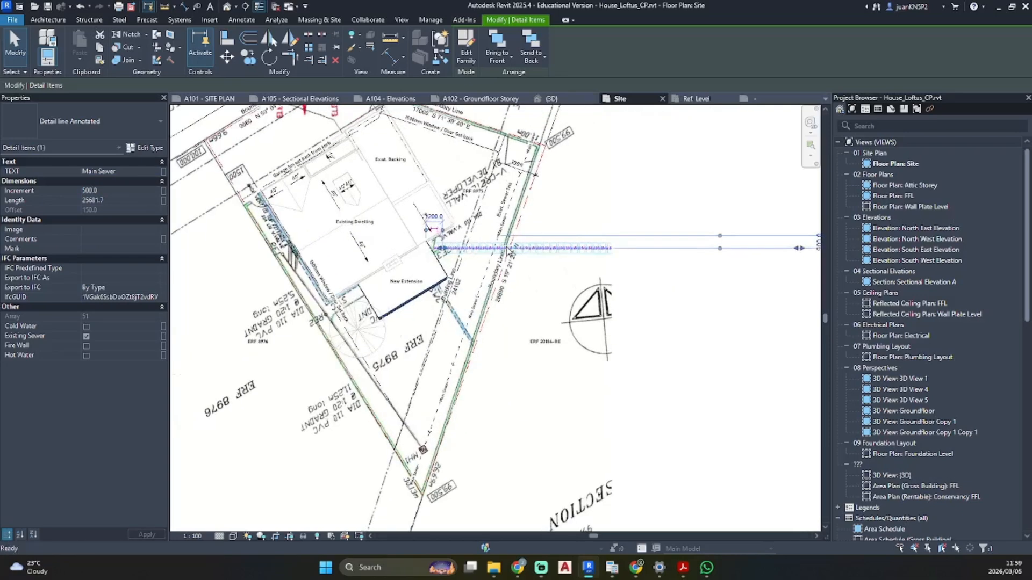
pyautogui.moveTo(742, 258); pyautogui.dragTo(513, 263, button='middle')
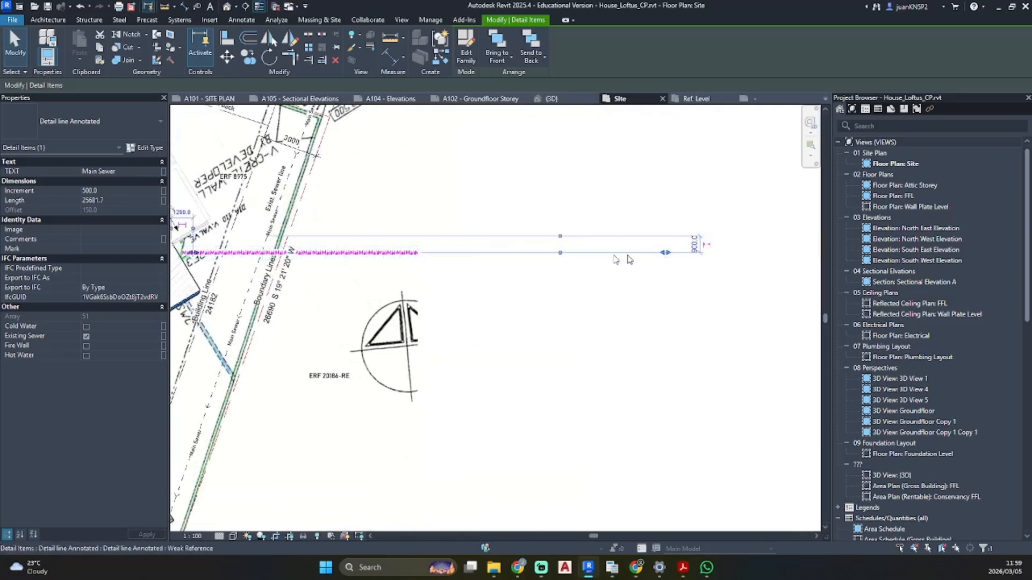
pyautogui.moveTo(665, 252); pyautogui.dragTo(241, 254)
# - Rotate the short line beside RE3 by about 150° so it runs parallel to the New Extension's long wall
pyautogui.scroll(1, 231, 262)
pyautogui.moveTo(245, 273); pyautogui.dragTo(420, 248, button='middle')
pyautogui.press('r')
pyautogui.press('o')
pyautogui.scroll(3, 417, 234)
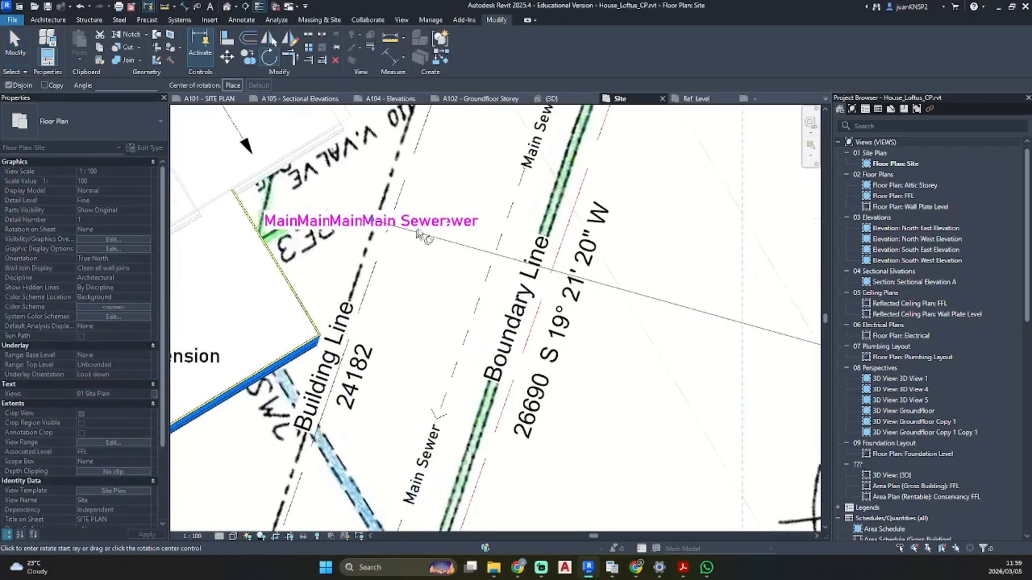
pyautogui.click(505, 221)
pyautogui.scroll(-2, 274, 294)
pyautogui.moveTo(274, 294); pyautogui.dragTo(532, 285, button='middle')
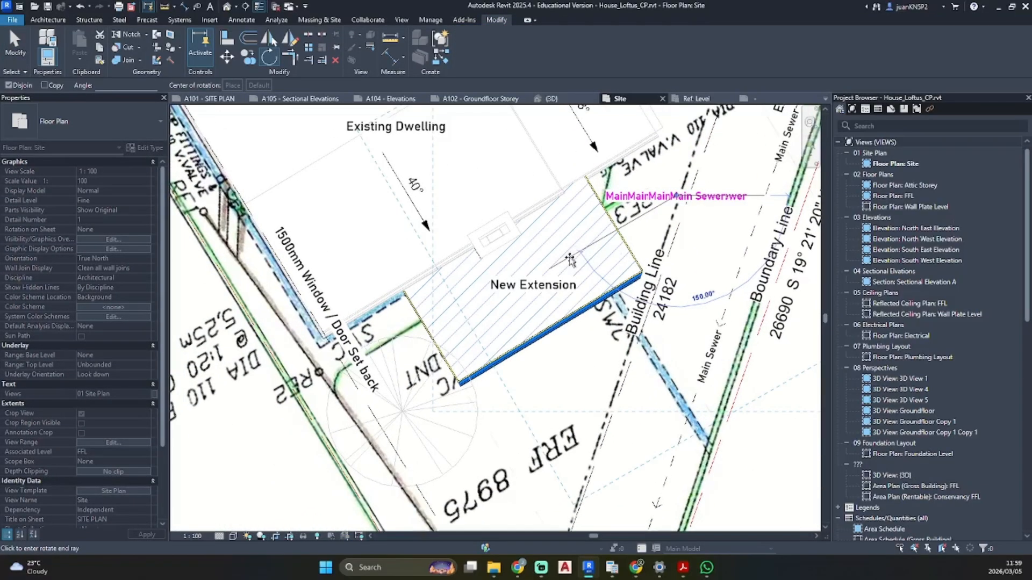
pyautogui.click(534, 289)
pyautogui.press('Escape')
# - Stretch the rotated line's lower end across the New Extension towards RE2, to a length of about 11972 mm
pyautogui.click(675, 210)
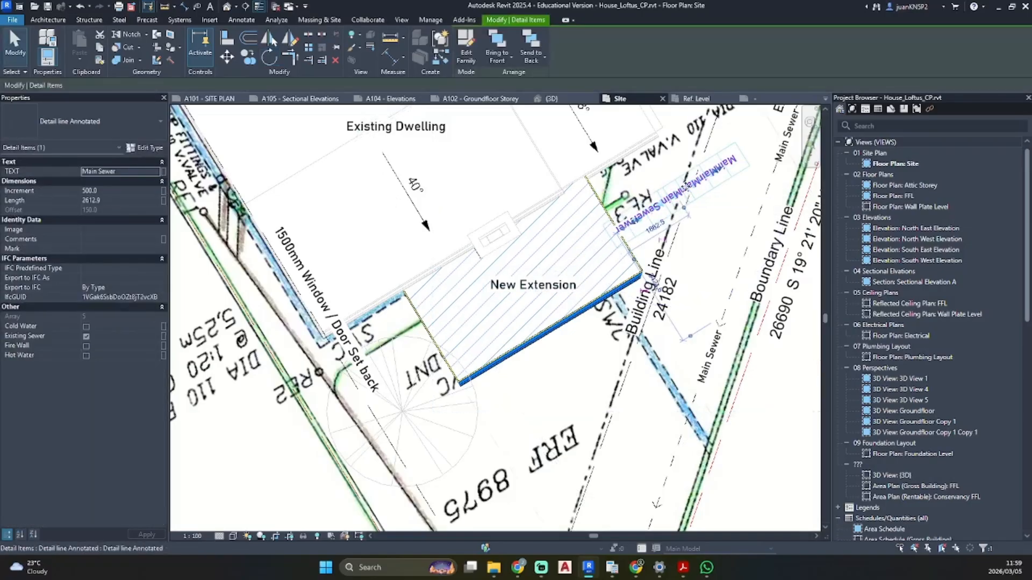
pyautogui.scroll(3, 634, 223)
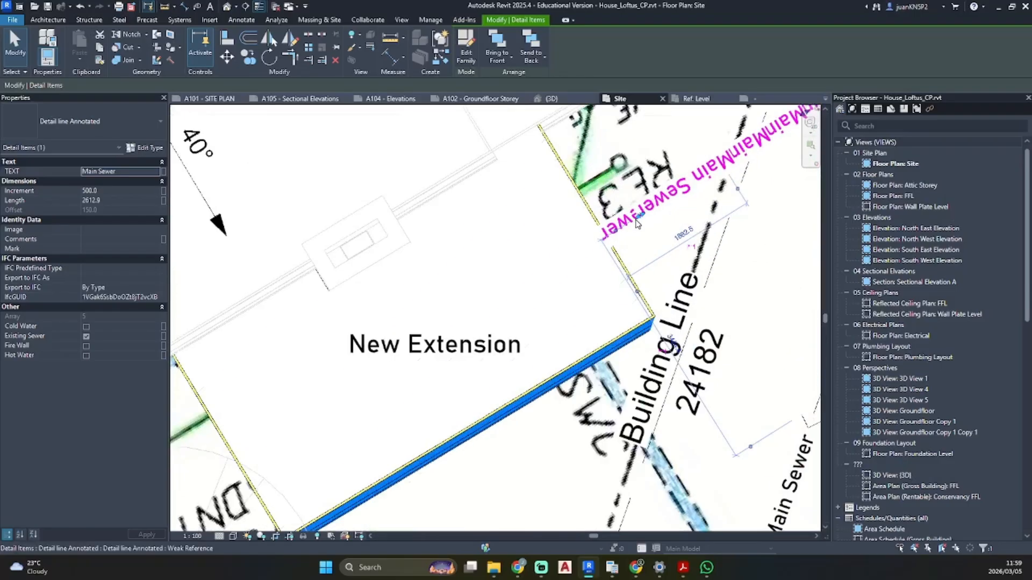
pyautogui.moveTo(639, 217); pyautogui.dragTo(432, 327)
pyautogui.scroll(-2, 425, 324)
pyautogui.moveTo(431, 328); pyautogui.dragTo(597, 232, button='middle')
pyautogui.moveTo(573, 257); pyautogui.dragTo(341, 398)
pyautogui.scroll(-1, 371, 399)
# - Pull the line's upper end back to near RE3, for a length of about 9489 mm
pyautogui.moveTo(693, 162); pyautogui.dragTo(525, 226, button='middle')
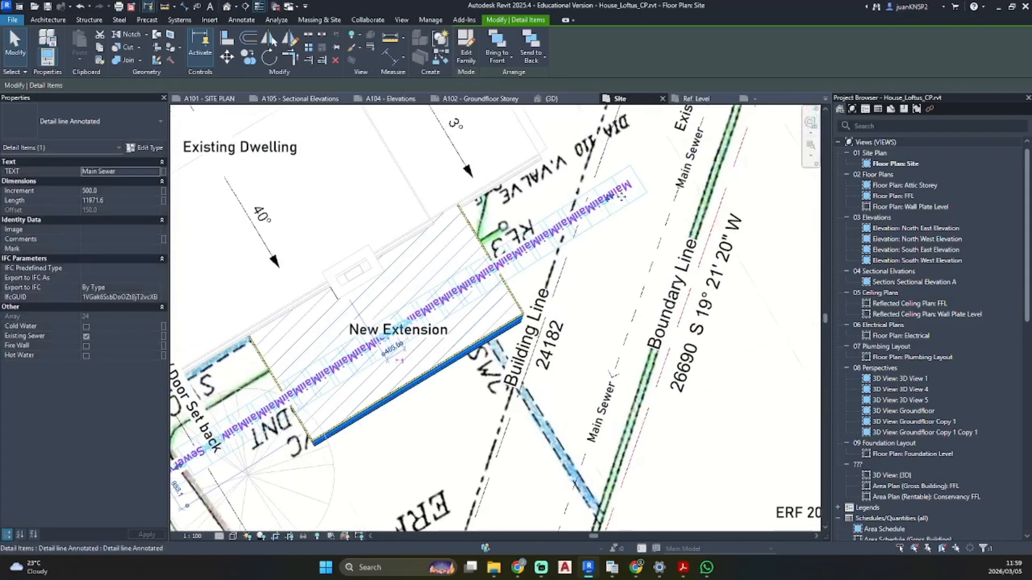
pyautogui.scroll(2, 621, 197)
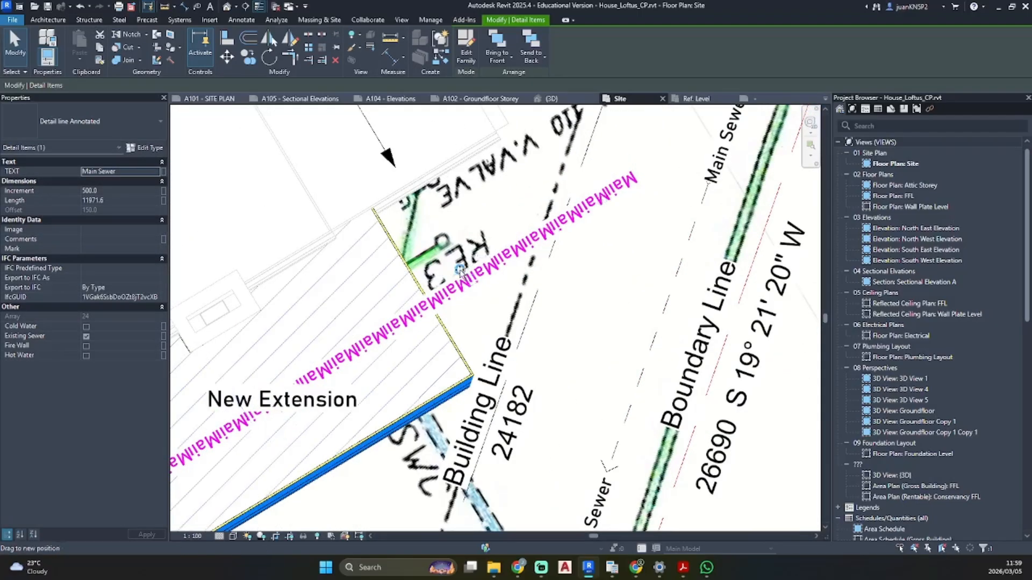
pyautogui.moveTo(460, 269); pyautogui.dragTo(460, 270)
pyautogui.scroll(-2, 460, 270)
pyautogui.moveTo(460, 270); pyautogui.dragTo(595, 221, button='middle')
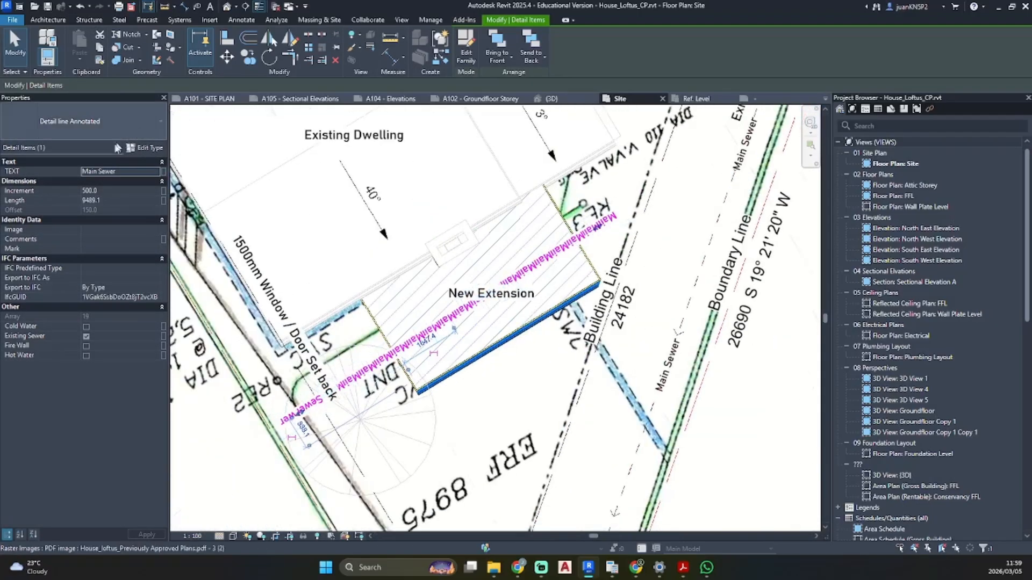
# - Change the selected annotated line's text to "Exist. Drainage" and its Increment to 2500
pyautogui.click(121, 172)
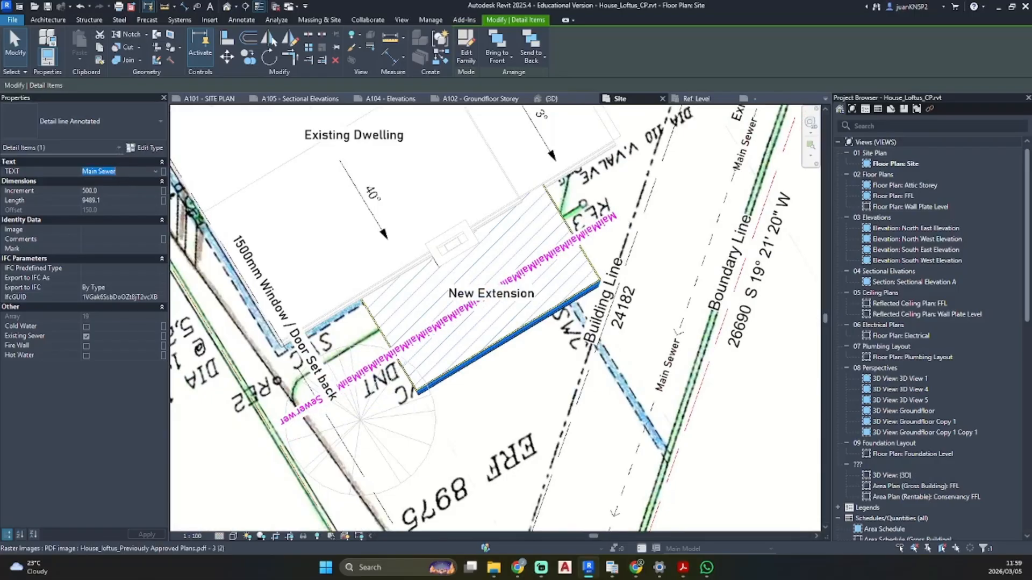
pyautogui.write('D')
pyautogui.write('Exi')
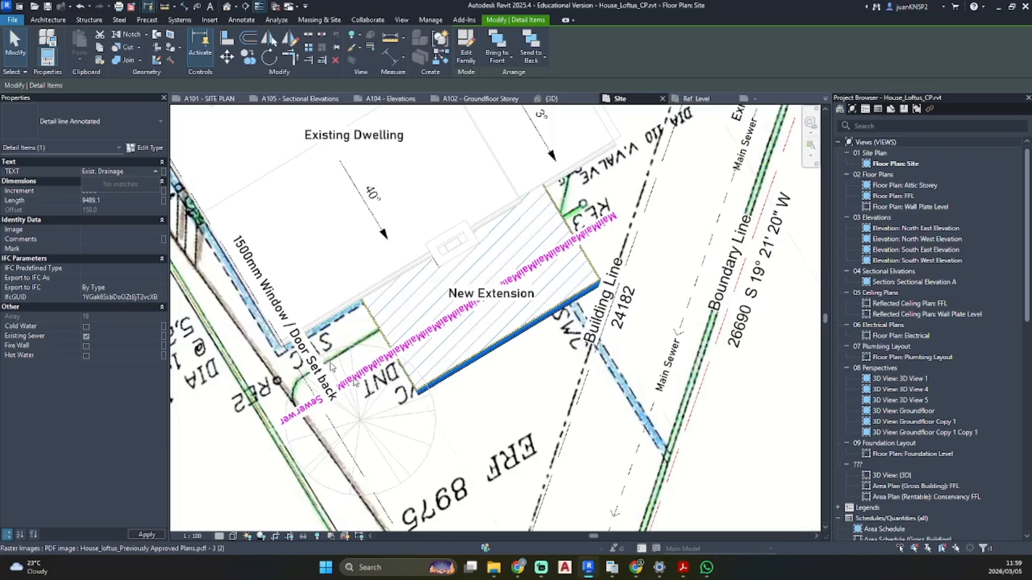
pyautogui.click(109, 231)
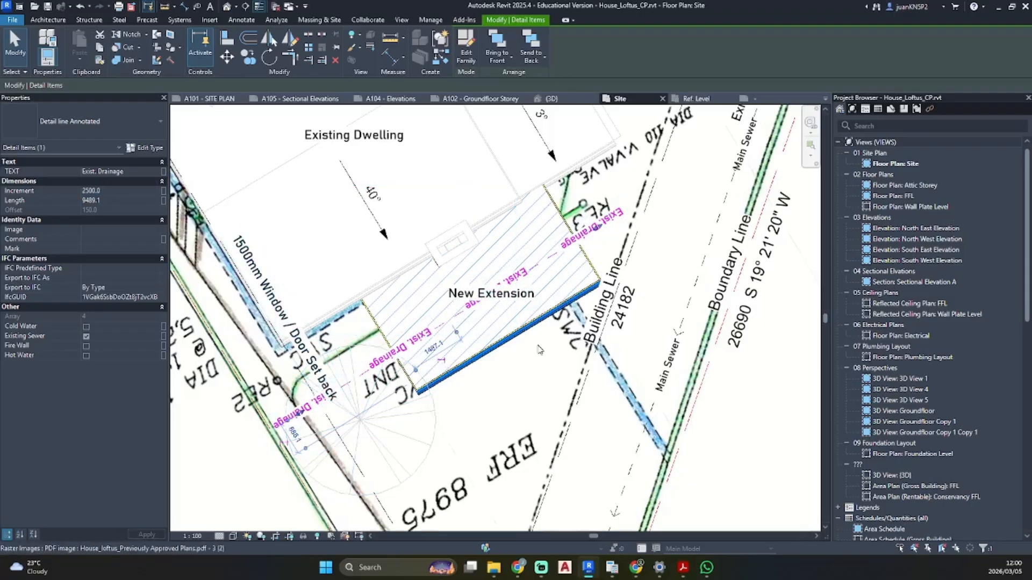
pyautogui.press('Escape')
# - Move the New Extension label towards the hatched area's RE2 end and set the Exist. Drainage line's Increment to 3000
pyautogui.click(464, 295)
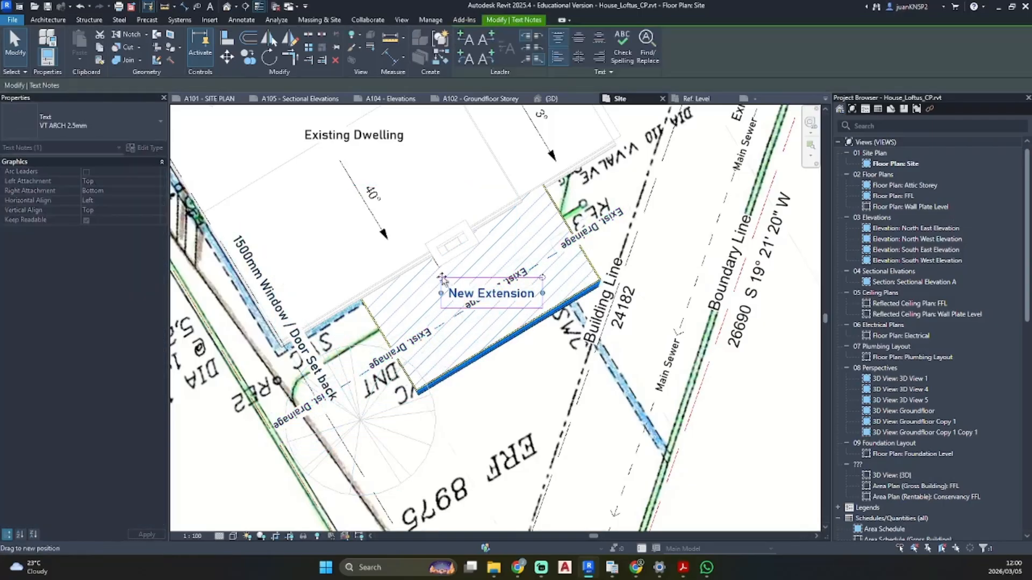
pyautogui.moveTo(465, 296); pyautogui.dragTo(401, 302)
pyautogui.press('Escape')
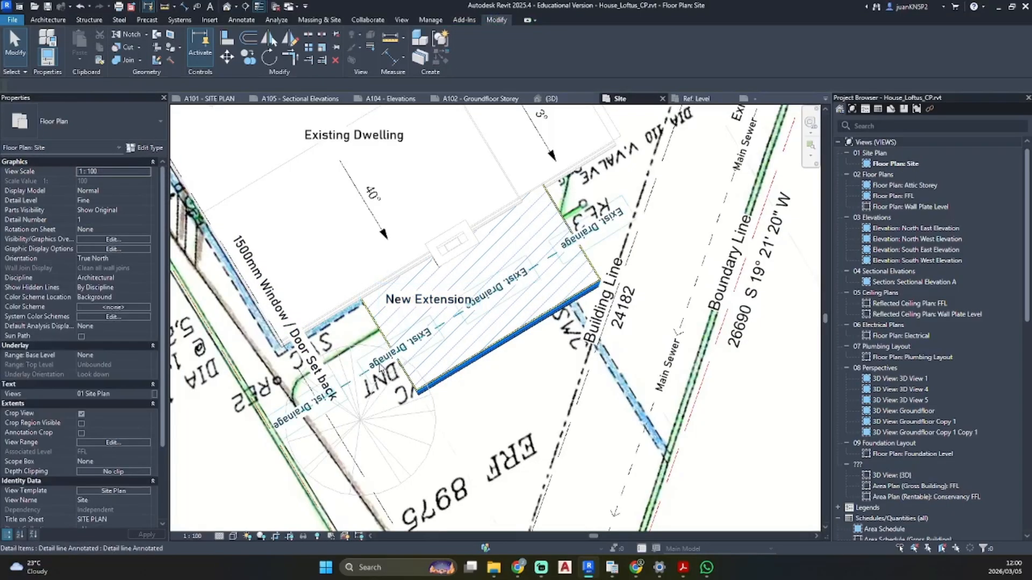
pyautogui.click(381, 363)
pyautogui.click(116, 192)
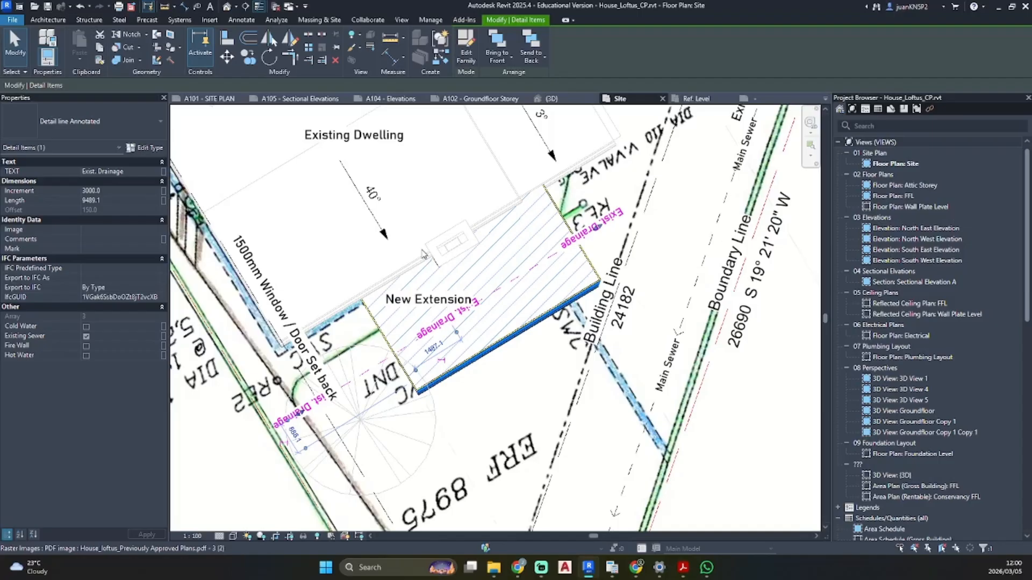
# - Rotate the New Extension label parallel to the drainage line and place it centrally in the hatched area
pyautogui.click(430, 298)
pyautogui.moveTo(479, 286); pyautogui.dragTo(480, 261)
pyautogui.moveTo(379, 318); pyautogui.dragTo(416, 294)
pyautogui.press('Escape')
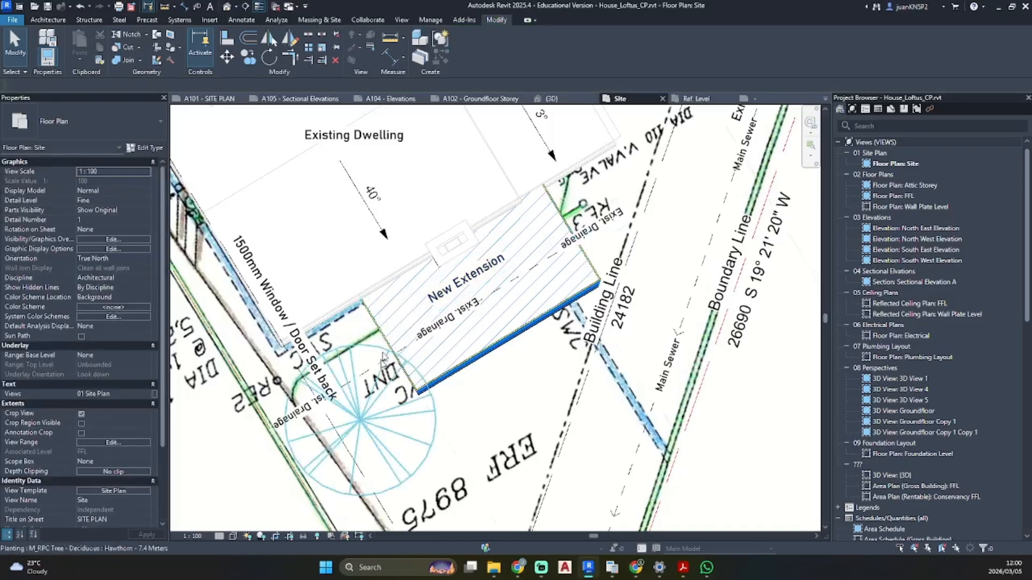
# - Shift the Exist. Drainage line slightly towards the dwelling, onto the underlay's drain run between RE3 and RE2
pyautogui.scroll(2, 373, 367)
pyautogui.click(359, 321)
pyautogui.moveTo(360, 322); pyautogui.dragTo(362, 325)
pyautogui.moveTo(542, 310); pyautogui.dragTo(476, 369, button='middle')
pyautogui.scroll(1, 634, 167)
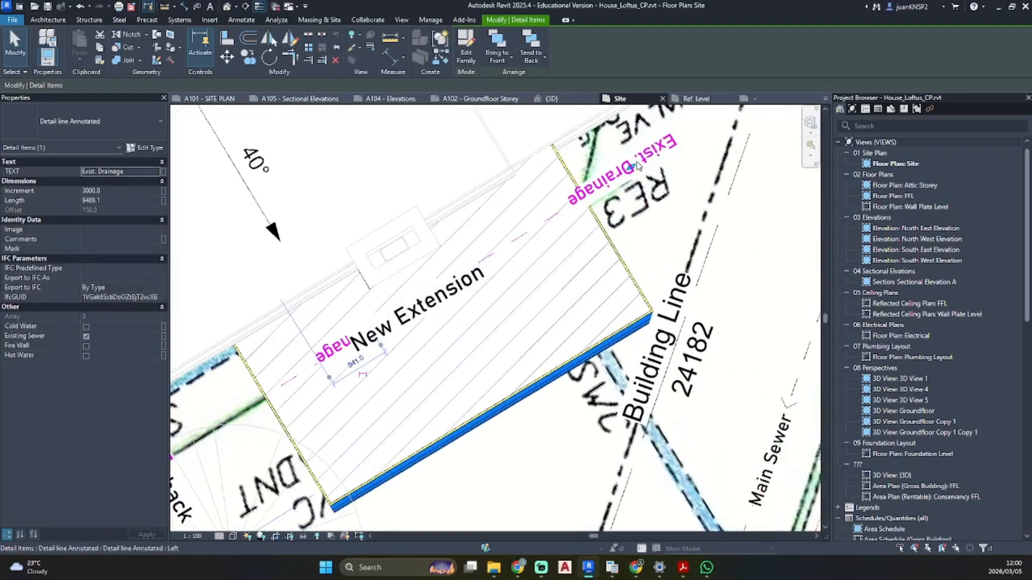
pyautogui.scroll(-5, 631, 169)
pyautogui.scroll(6, 495, 301)
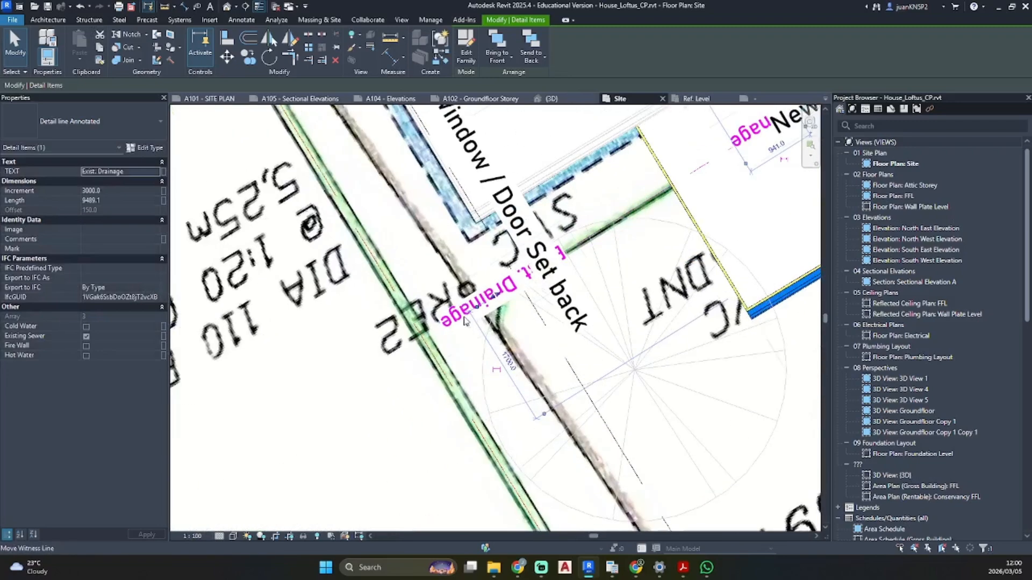
pyautogui.click(565, 339)
pyautogui.scroll(-3, 565, 340)
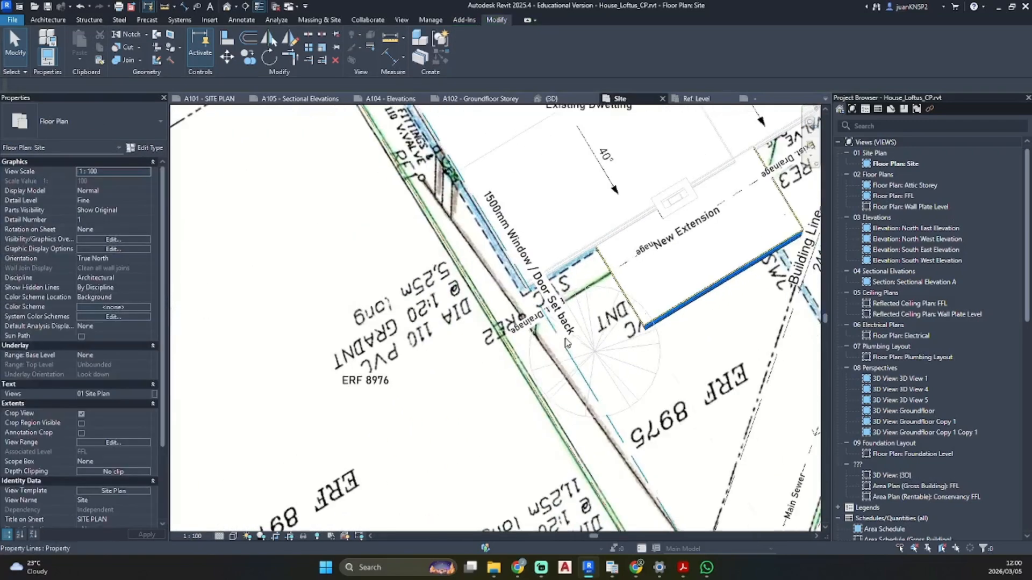
# - Copy the Exist. Drainage line from the New Extension up across the Existing Dwelling near RE1
pyautogui.click(598, 285)
pyautogui.press('m')
pyautogui.press('v')
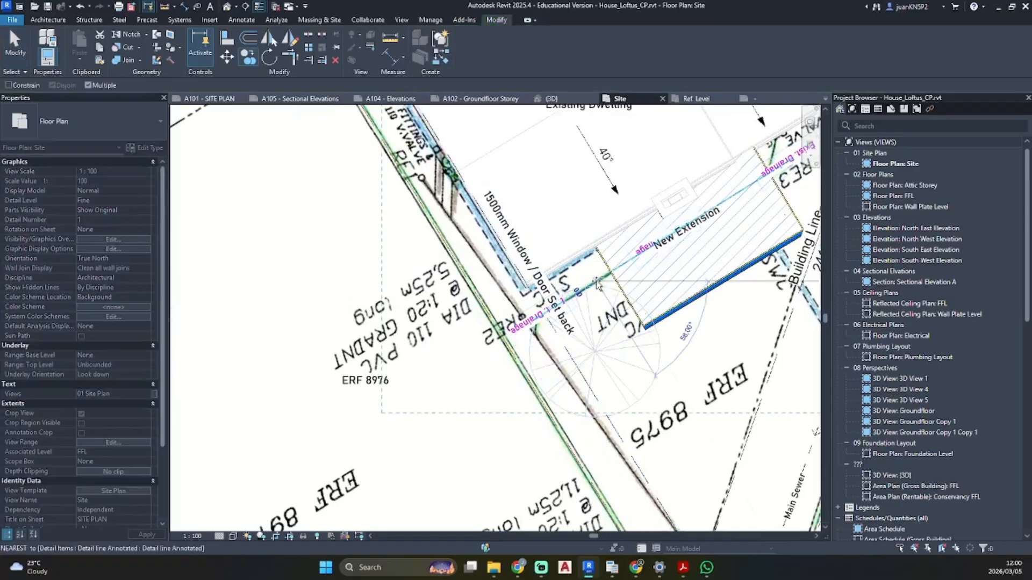
pyautogui.click(598, 290)
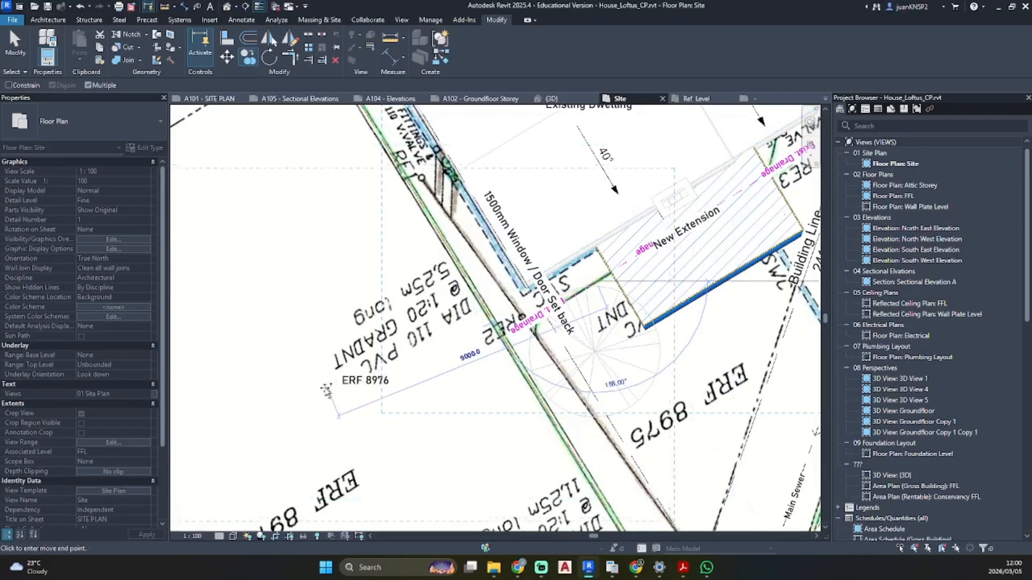
pyautogui.click(468, 232)
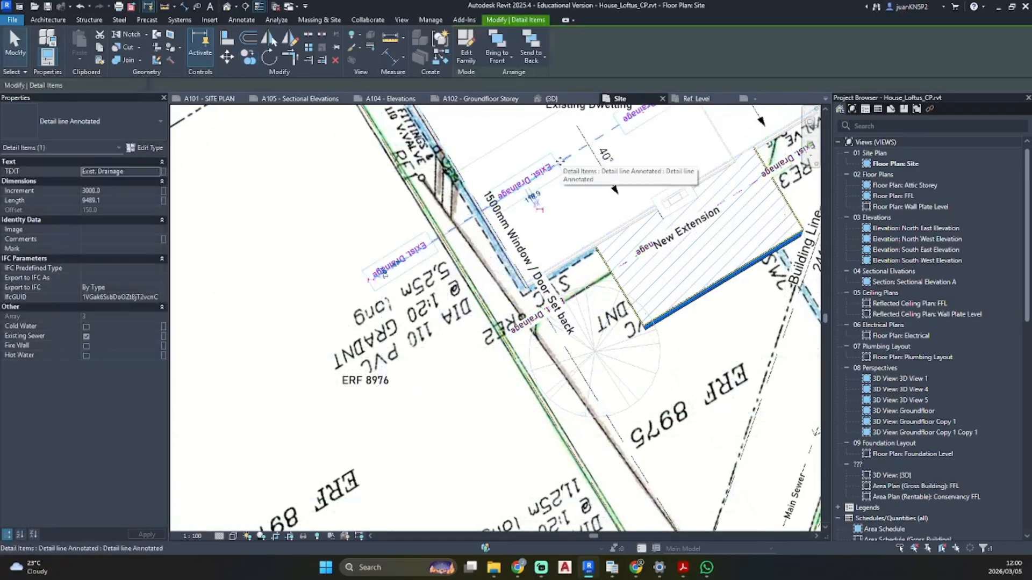
# - Rotate the copied drainage line roughly parallel to the side boundary and move it onto the drain run from RE1 past RE2
pyautogui.press('r')
pyautogui.press('o')
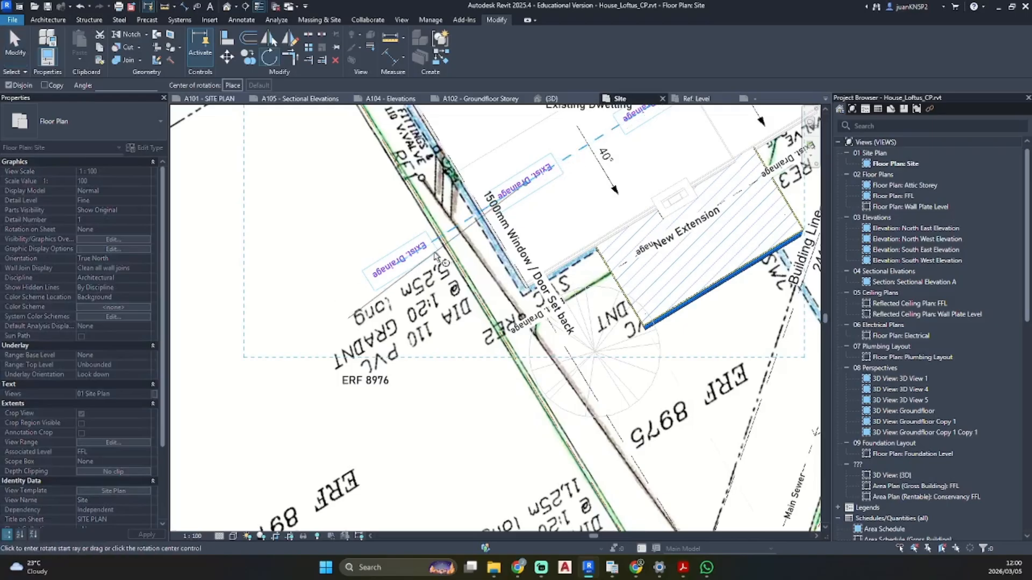
pyautogui.click(428, 248)
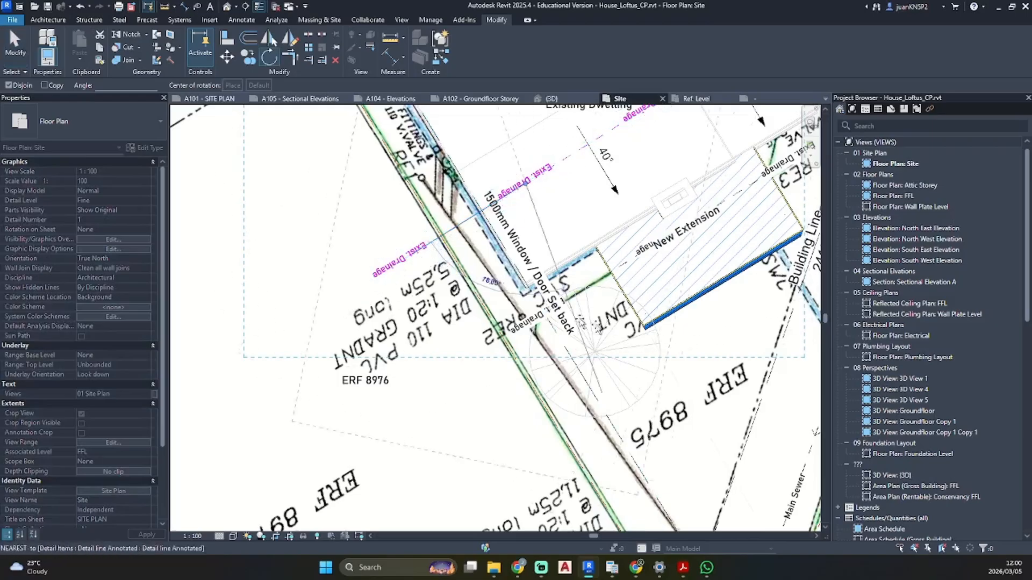
pyautogui.click(693, 405)
pyautogui.press('Escape')
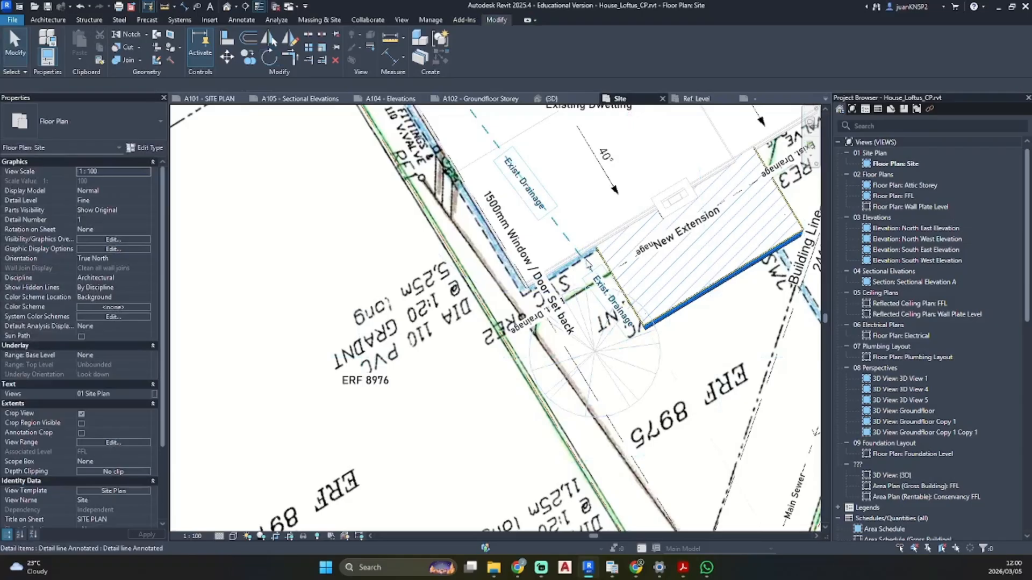
pyautogui.moveTo(586, 263); pyautogui.dragTo(586, 391)
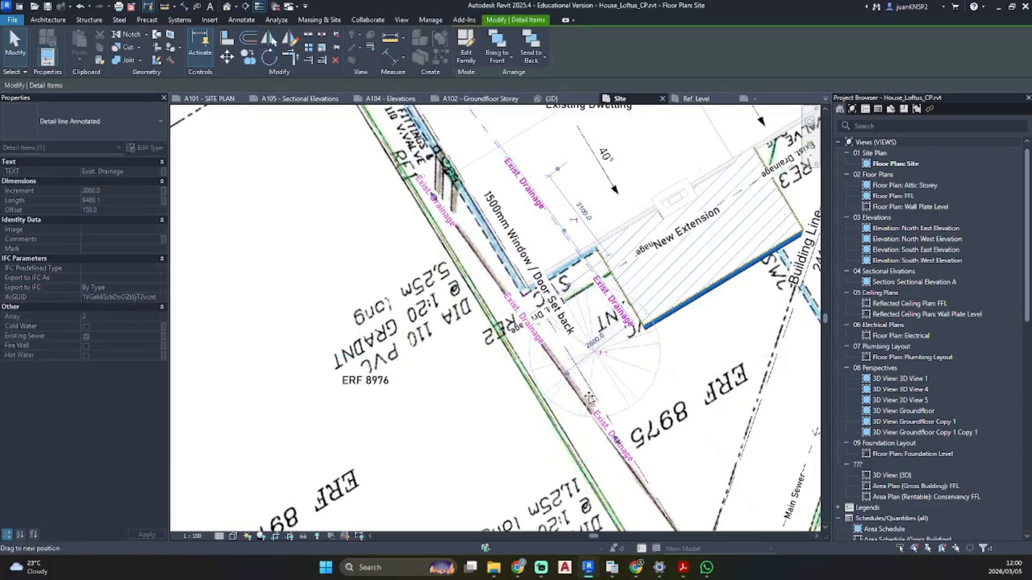
pyautogui.press('Escape')
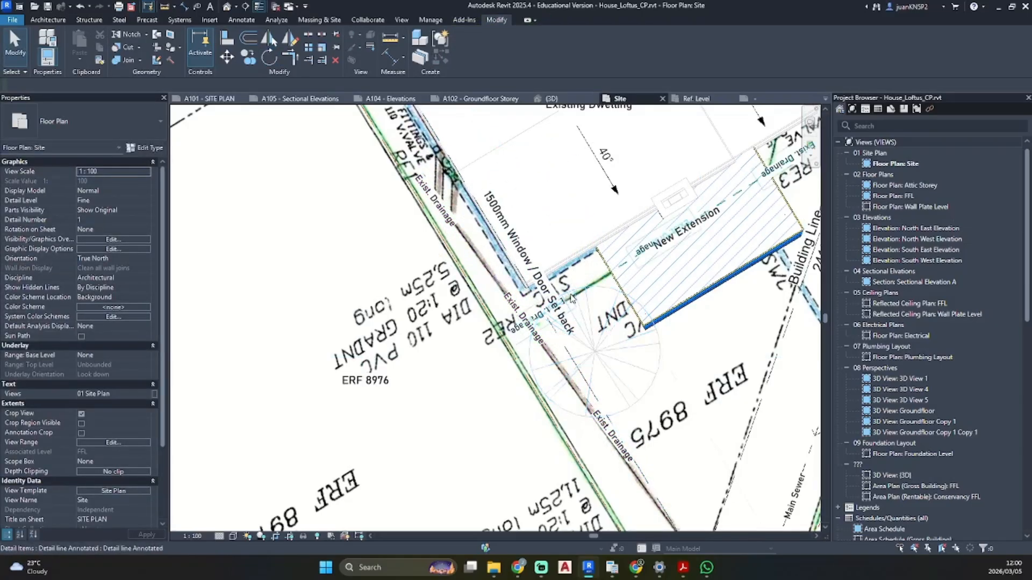
# - Shorten the New Extension drainage line's RE2 end so it stops at the run along the boundary
pyautogui.click(572, 298)
pyautogui.scroll(6, 572, 299)
pyautogui.moveTo(528, 321); pyautogui.dragTo(626, 258)
pyautogui.scroll(-4, 542, 341)
pyautogui.click(610, 388)
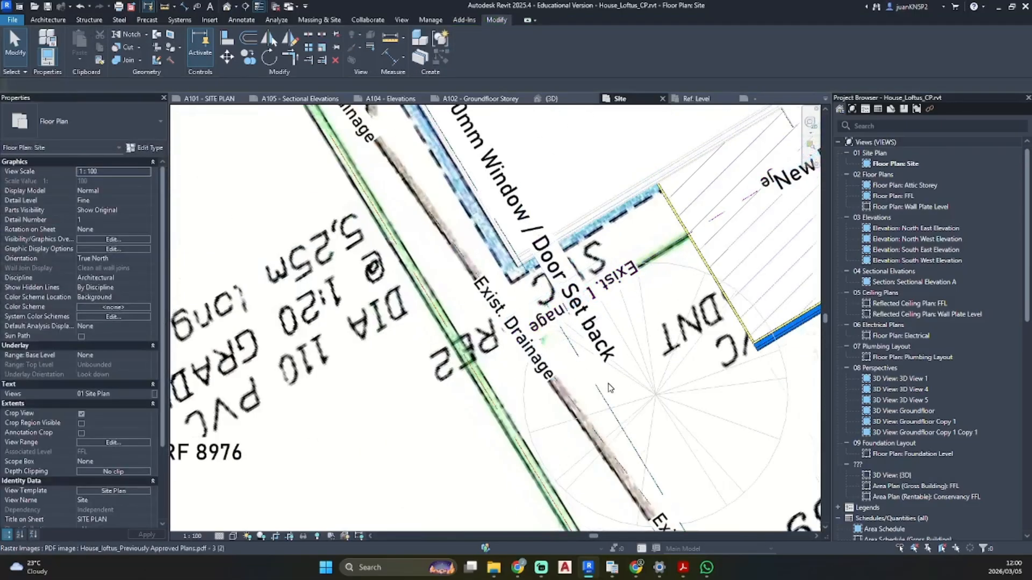
# - Stretch the boundary-side drainage line's lower end to just short of the manhole MH, for a length of about 15406 mm
pyautogui.scroll(-3, 610, 388)
pyautogui.scroll(2, 464, 370)
pyautogui.click(480, 386)
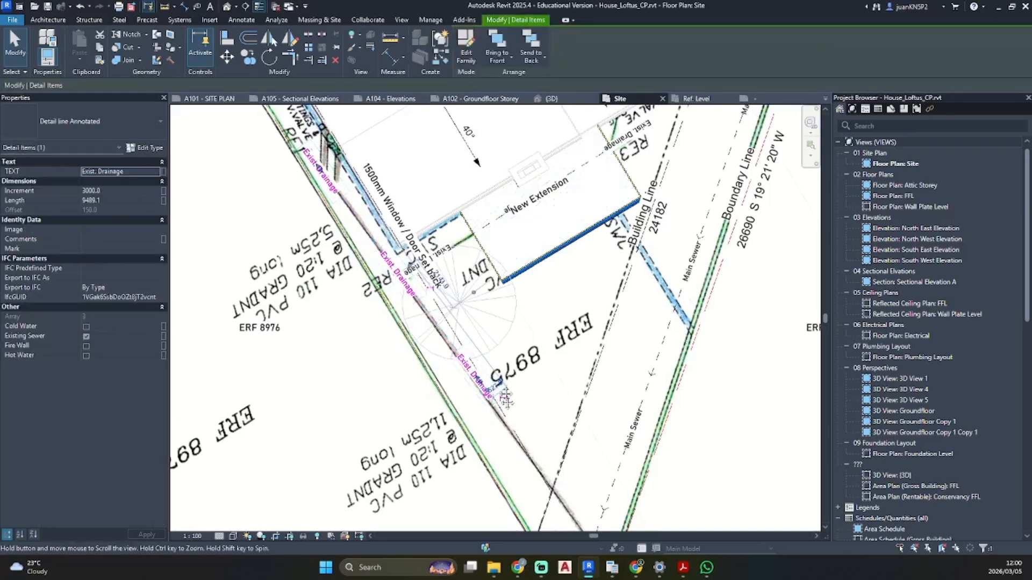
pyautogui.scroll(3, 430, 269)
pyautogui.moveTo(397, 203); pyautogui.dragTo(427, 247)
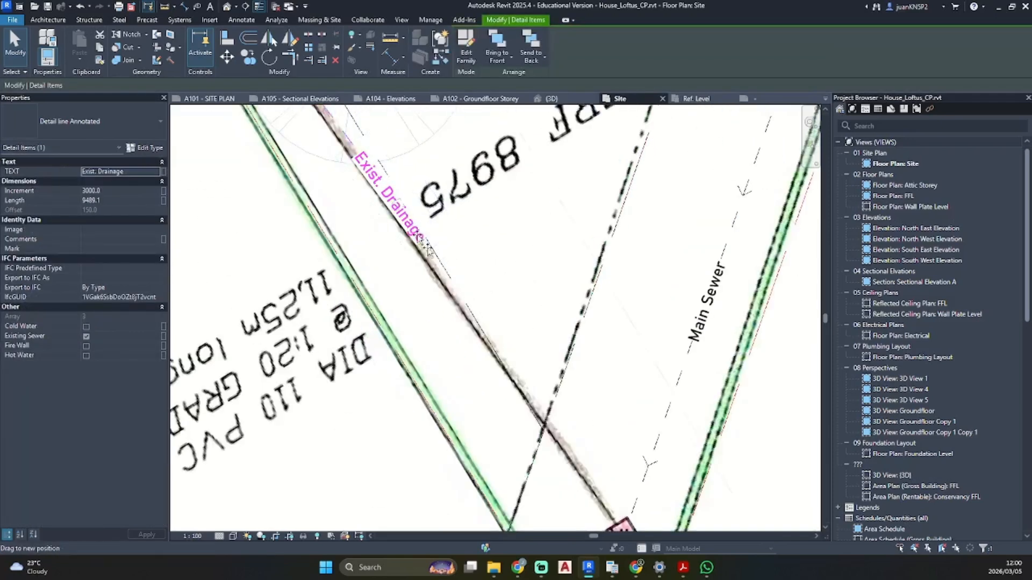
pyautogui.moveTo(520, 384); pyautogui.dragTo(591, 491)
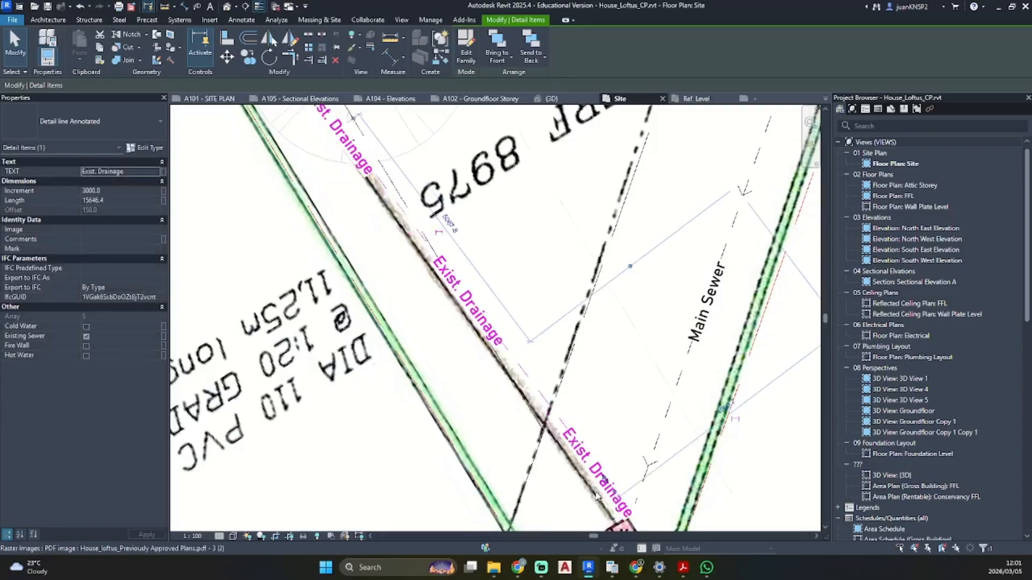
pyautogui.moveTo(606, 479); pyautogui.dragTo(597, 467)
pyautogui.scroll(-1, 571, 436)
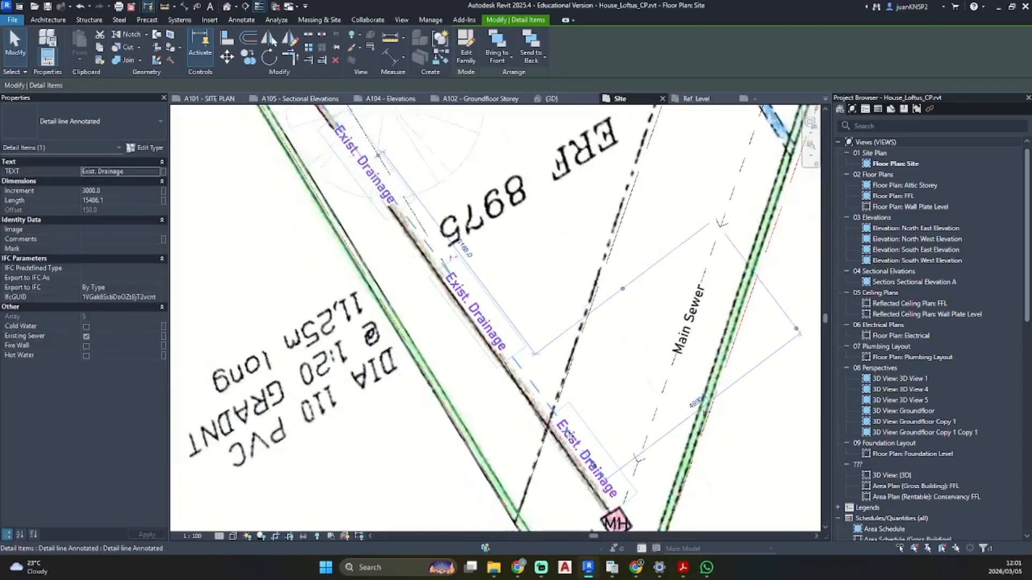
# - Rotate the boundary-side drainage line slightly so its lower end lines up with the edge of manhole MH
pyautogui.scroll(-3, 569, 436)
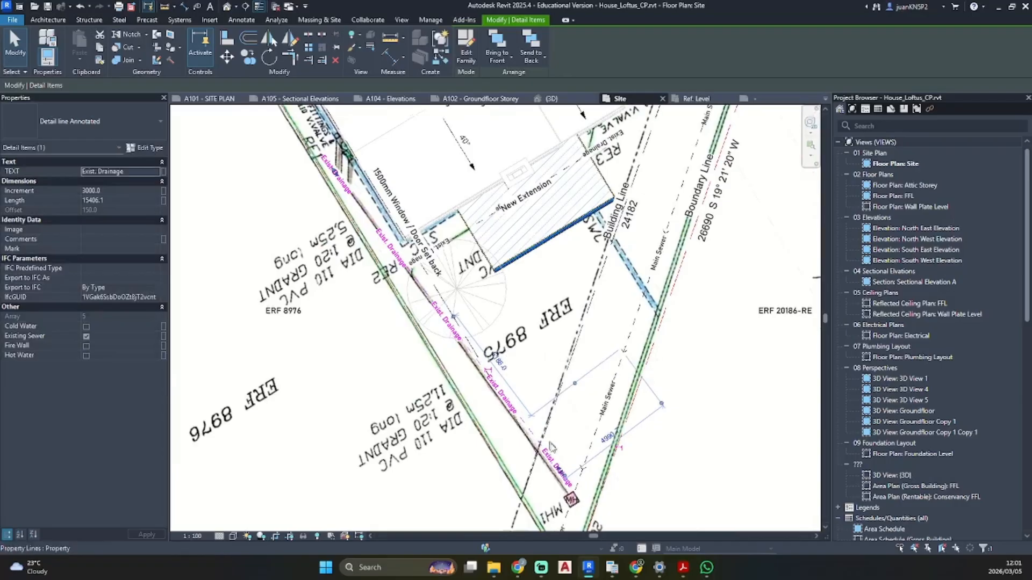
pyautogui.scroll(2, 551, 446)
pyautogui.press('r')
pyautogui.press('o')
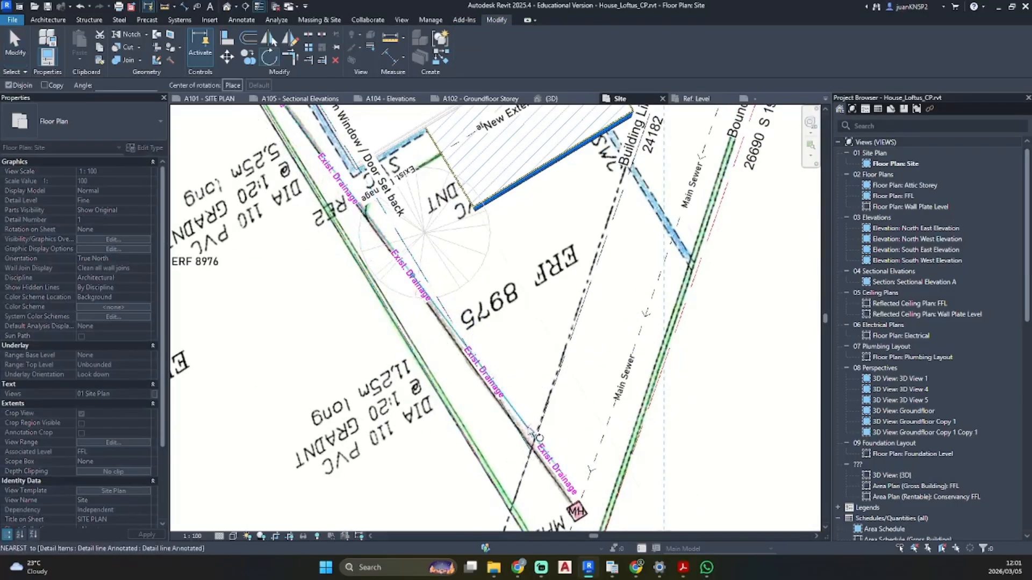
pyautogui.click(537, 438)
pyautogui.scroll(2, 559, 497)
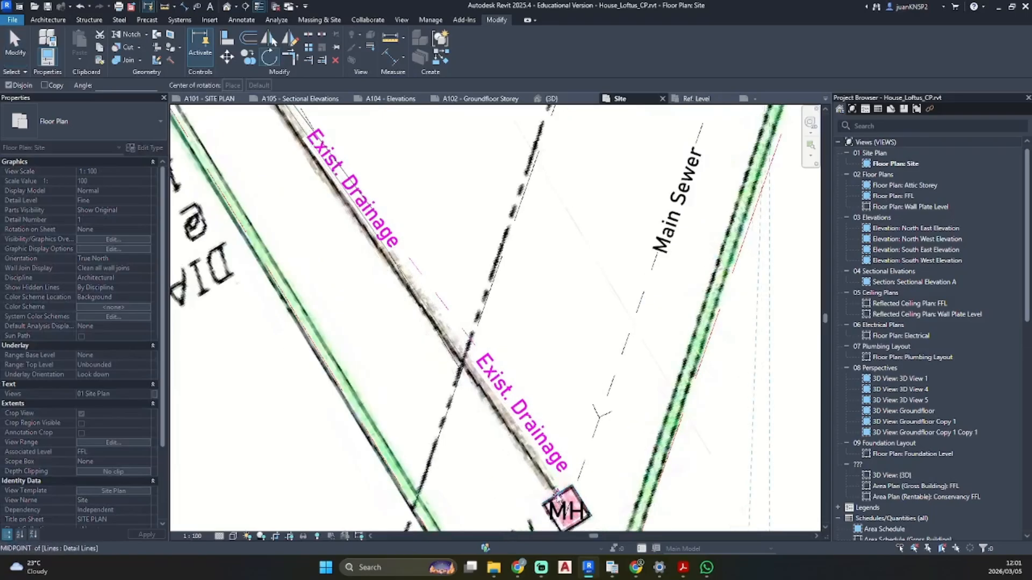
pyautogui.click(556, 495)
pyautogui.press('Escape')
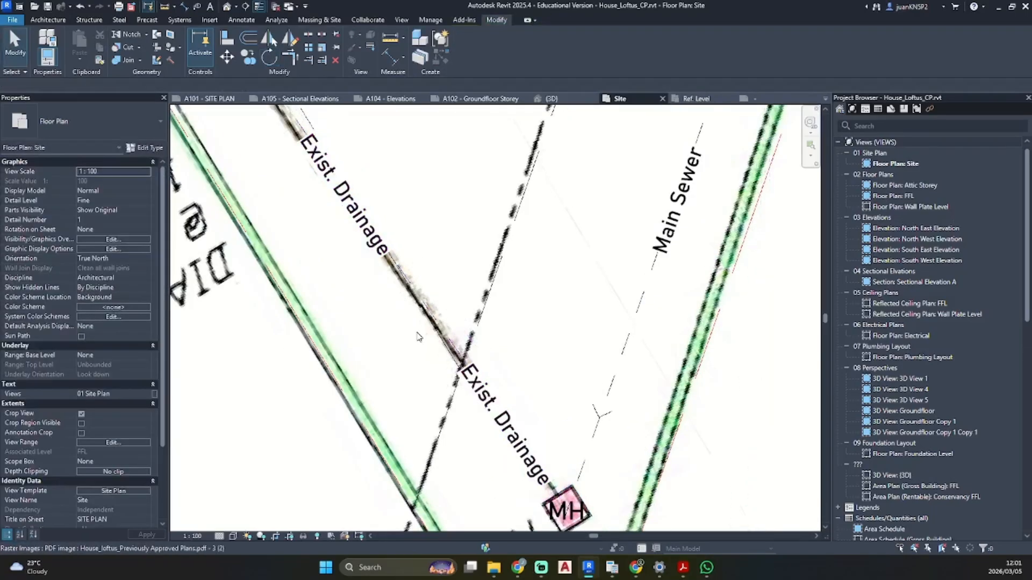
# - Examine the Exist. Drainage lines and boundaries around ERF 8975 with true line weights displayed
pyautogui.scroll(-3, 415, 312)
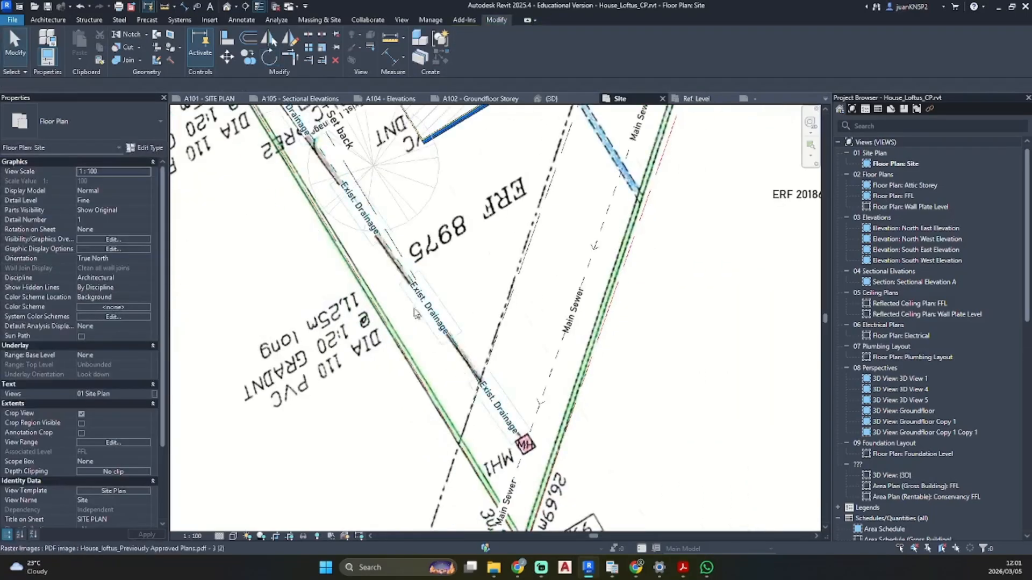
pyautogui.scroll(-3, 416, 314)
pyautogui.moveTo(419, 319); pyautogui.dragTo(478, 420, button='middle')
pyautogui.scroll(3, 378, 276)
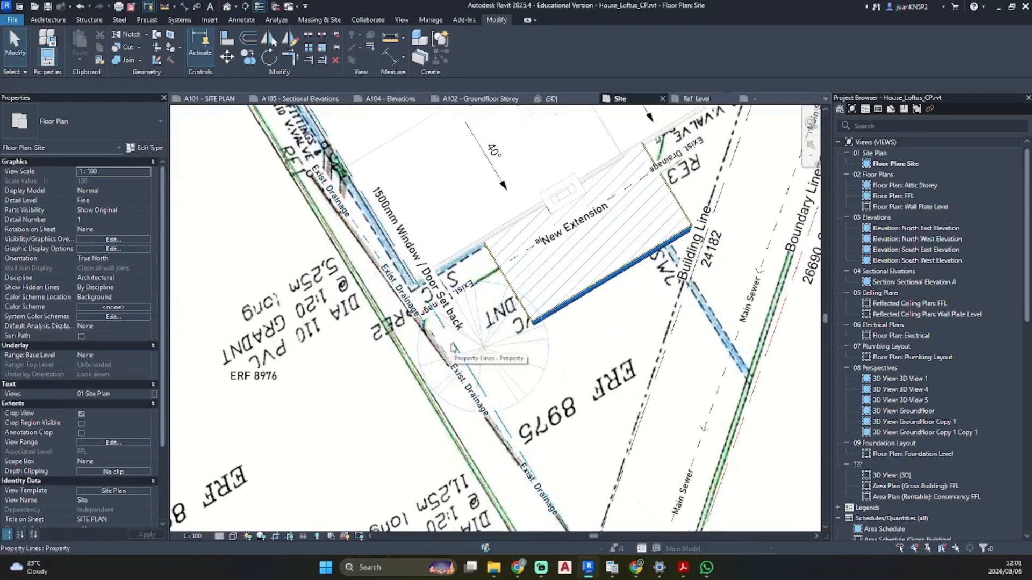
pyautogui.scroll(4, 707, 433)
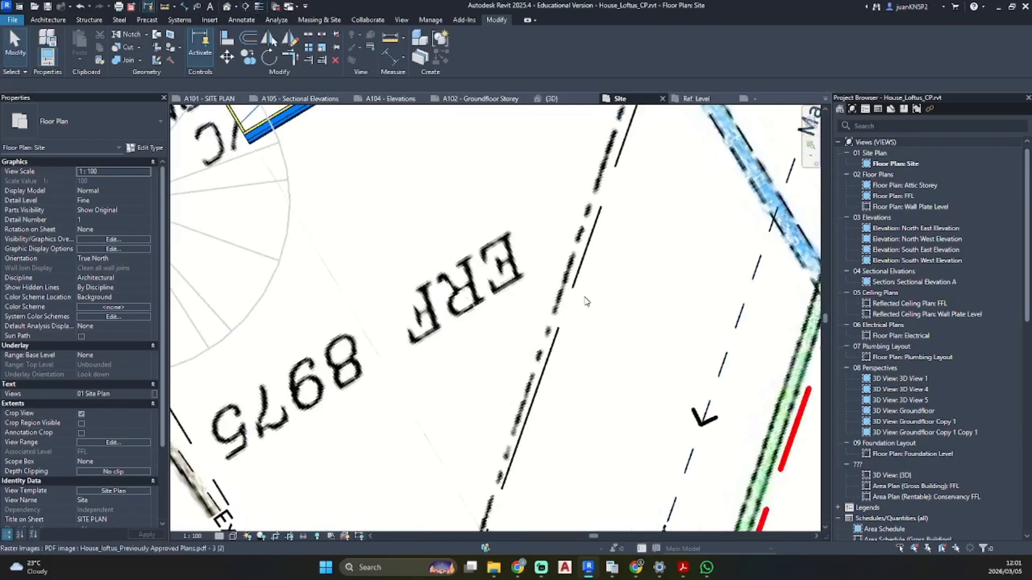
pyautogui.scroll(-3, 591, 295)
pyautogui.scroll(2, 393, 312)
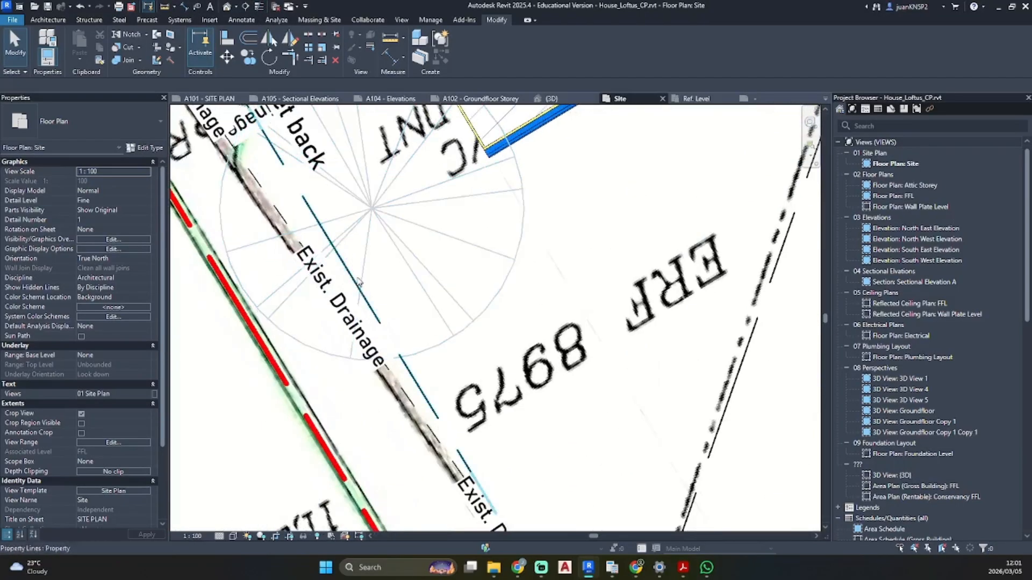
pyautogui.scroll(-1, 345, 271)
pyautogui.scroll(-3, 320, 283)
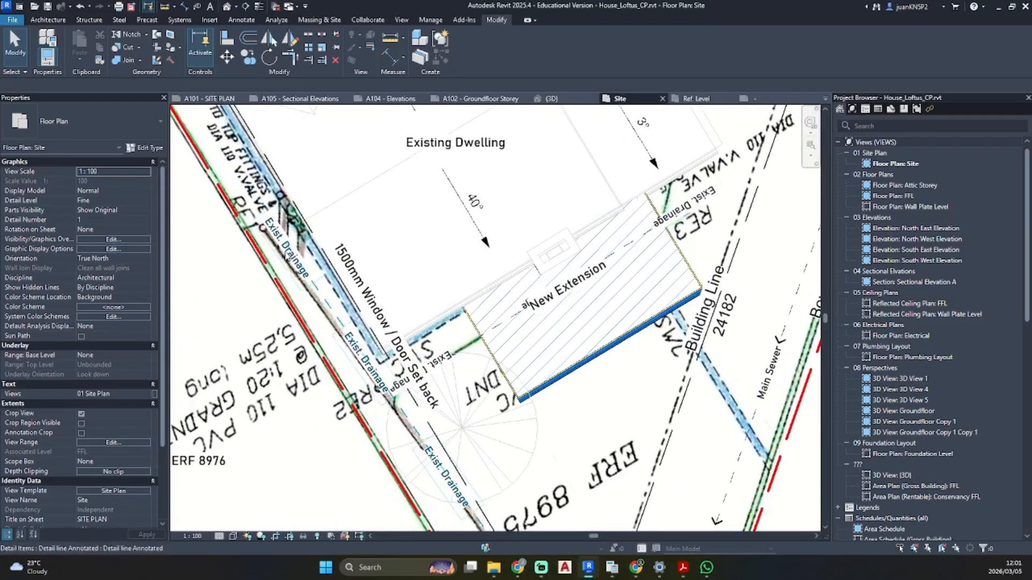
# - Draw a detail line about 1079 mm long in the Exist. Sewer Line style near RE1, from the drainage run to the building edge
pyautogui.press('d')
pyautogui.press('l')
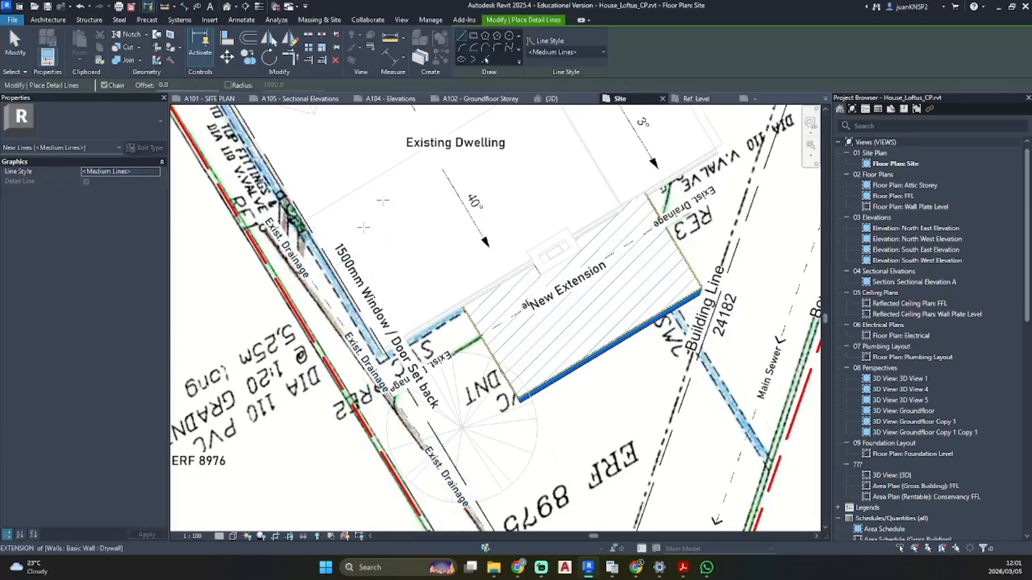
pyautogui.click(598, 51)
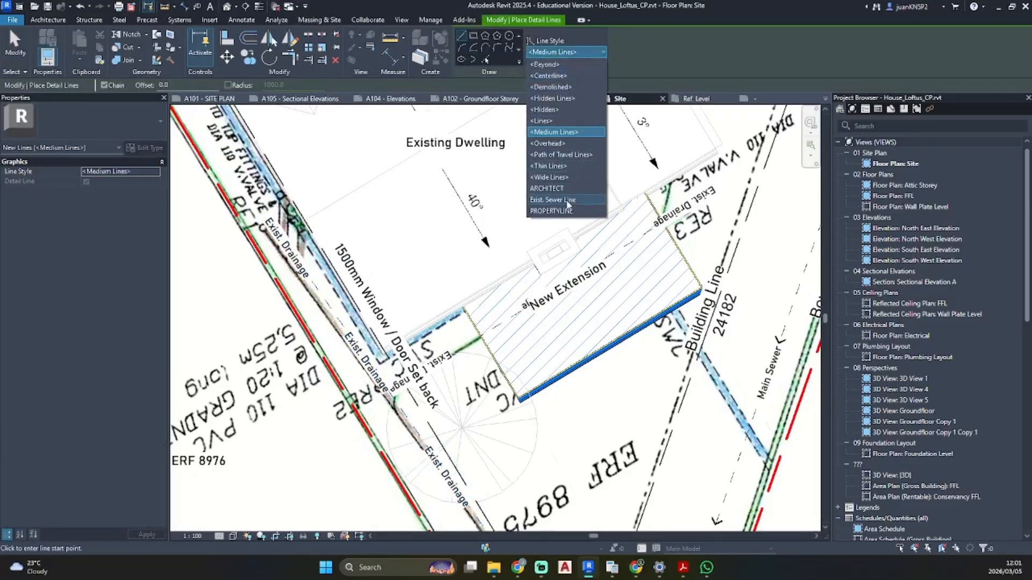
pyautogui.click(556, 200)
pyautogui.scroll(4, 366, 325)
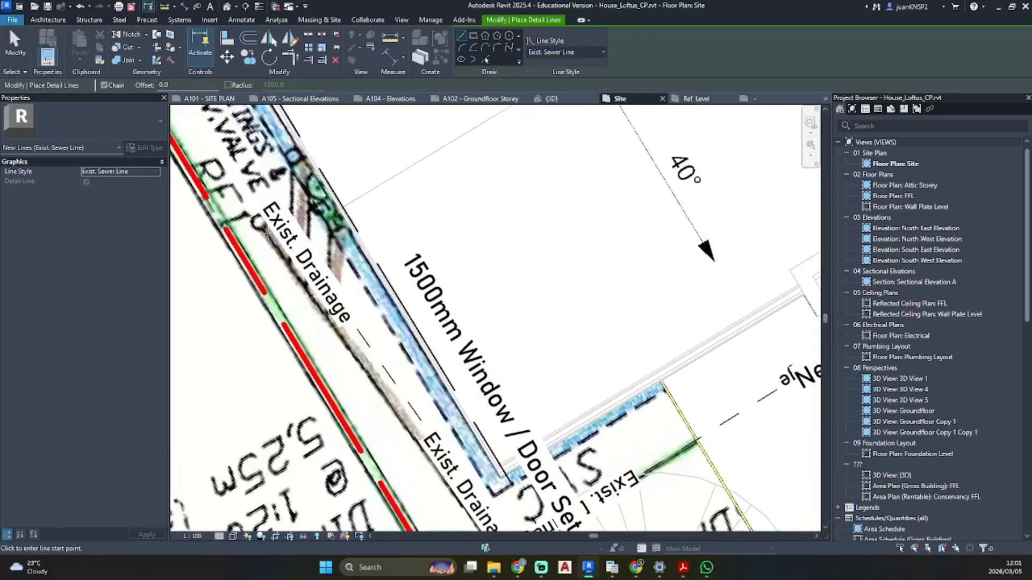
pyautogui.click(378, 344)
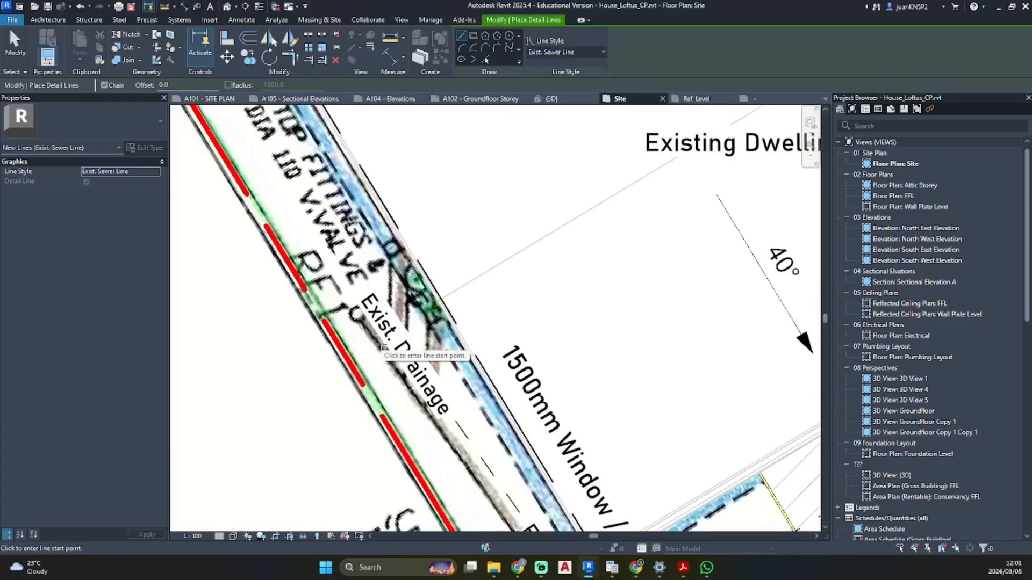
pyautogui.click(417, 292)
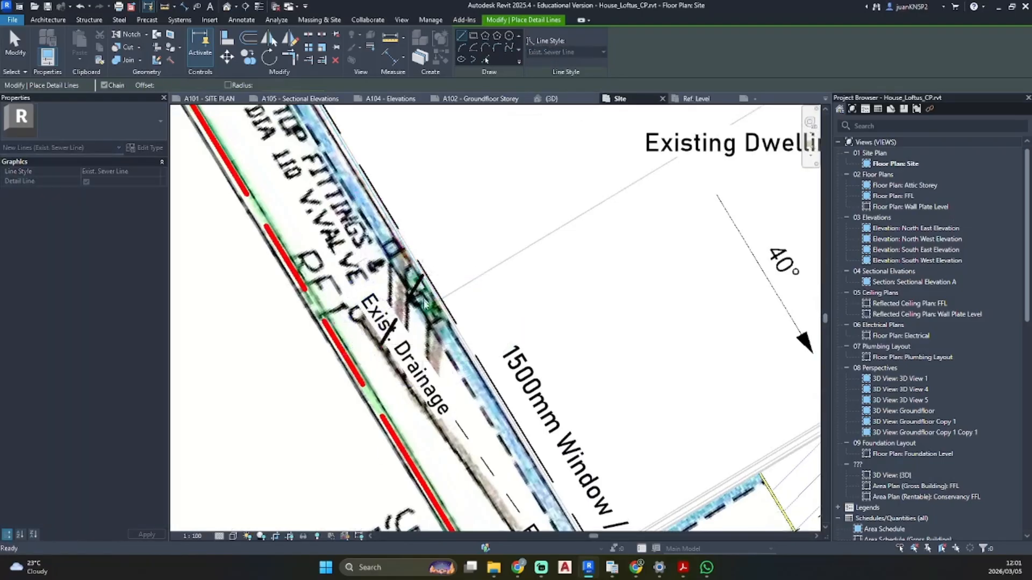
pyautogui.press('Escape')
pyautogui.press('Escape')
pyautogui.click(412, 294)
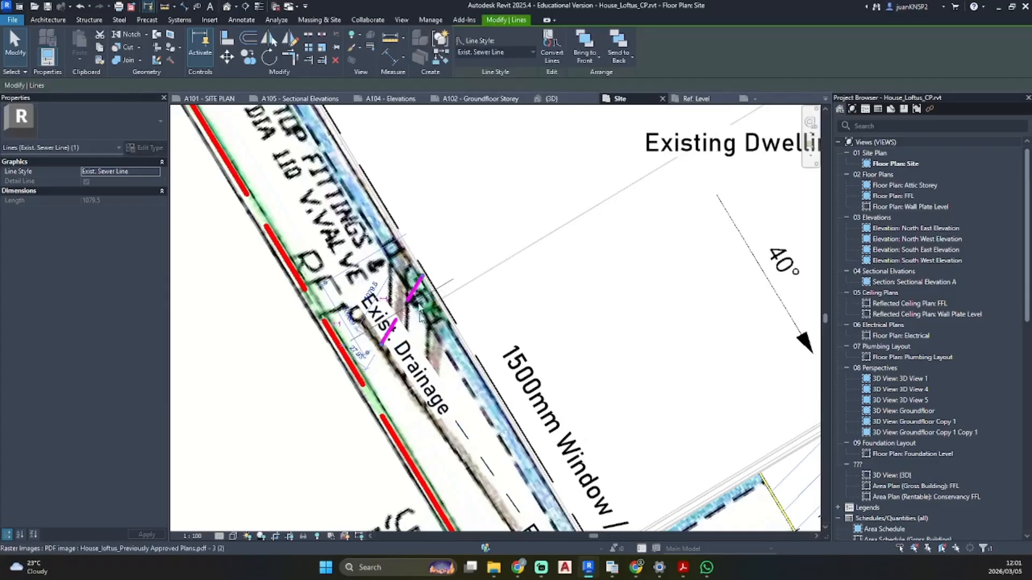
pyautogui.moveTo(482, 458); pyautogui.dragTo(457, 449, button='middle')
pyautogui.press('Escape')
# - Check the line weight and pattern of Exist. Sewer Line in the project's line styles
pyautogui.scroll(3, 380, 347)
pyautogui.scroll(-2, 382, 360)
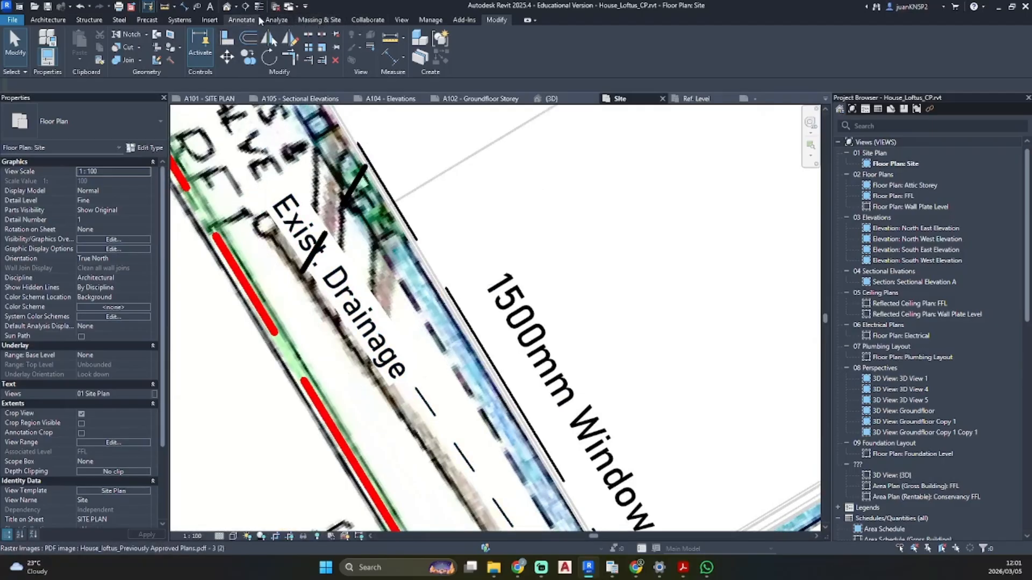
pyautogui.click(430, 20)
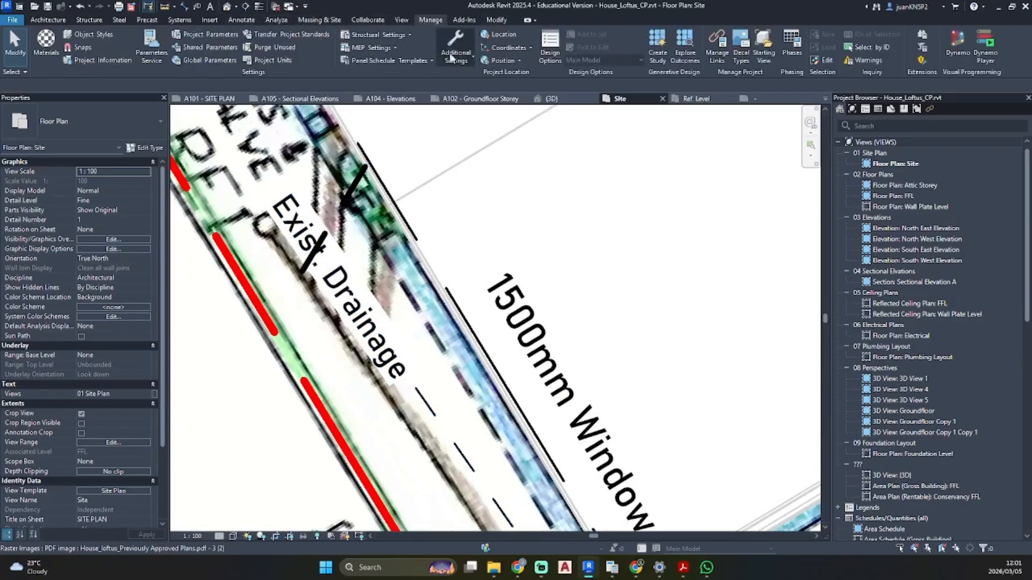
pyautogui.click(457, 60)
pyautogui.click(469, 81)
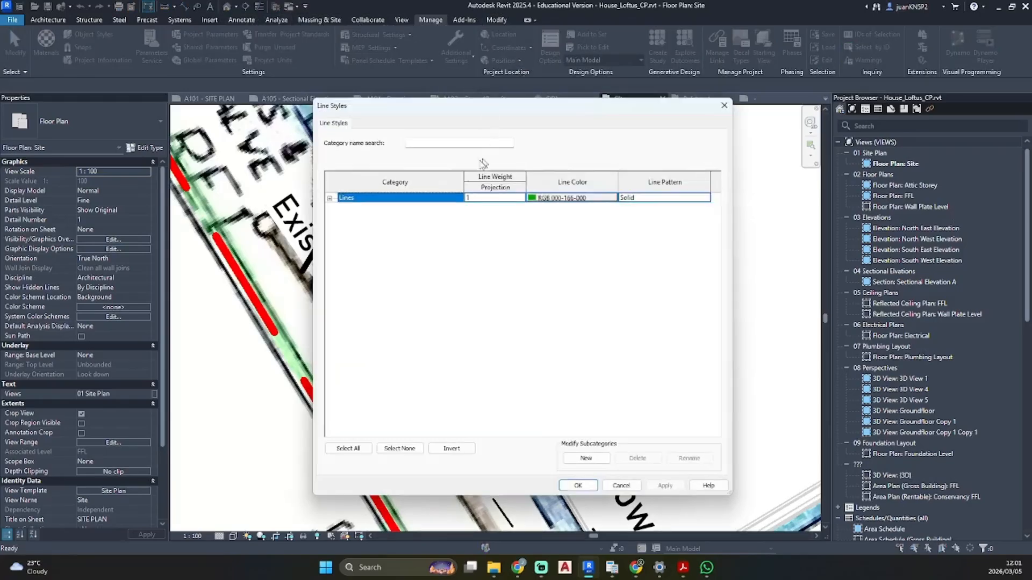
pyautogui.click(329, 198)
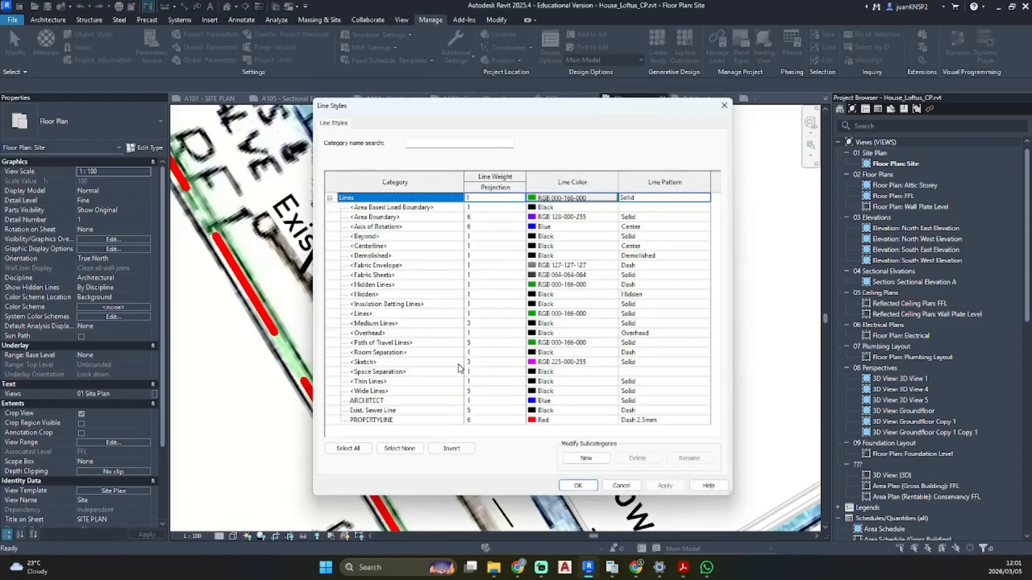
pyautogui.click(577, 485)
# - Open the Exist. Drainage line's Detail line Annotated family for editing and inspect one of its overlapping lines
pyautogui.click(430, 413)
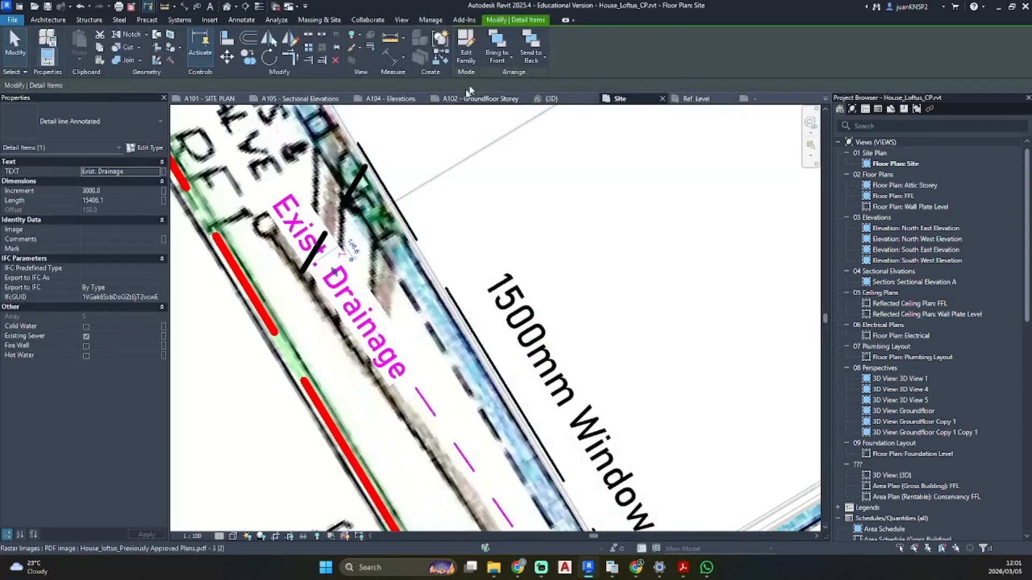
pyautogui.click(466, 44)
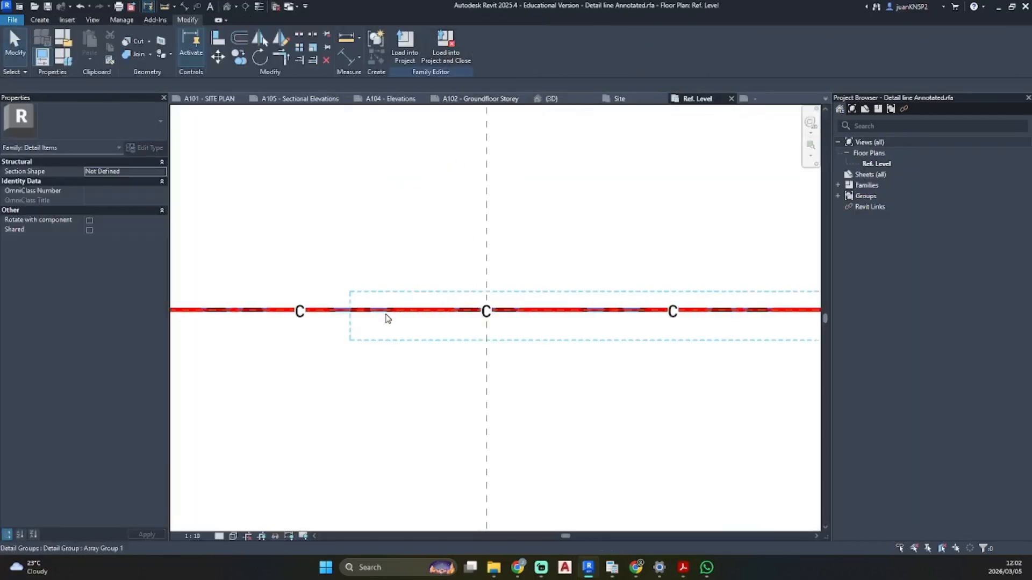
pyautogui.press('Tab')
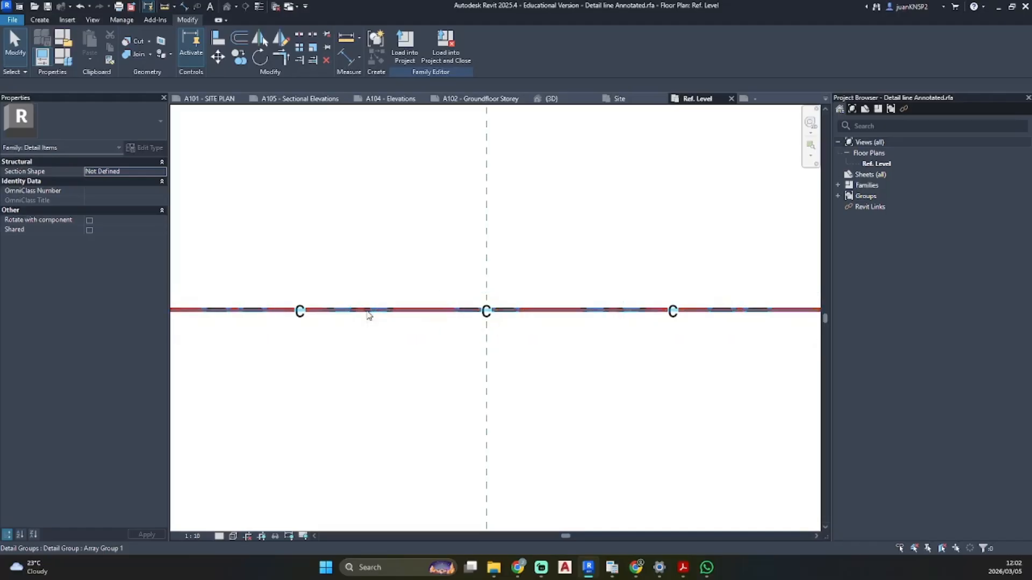
pyautogui.press('Tab')
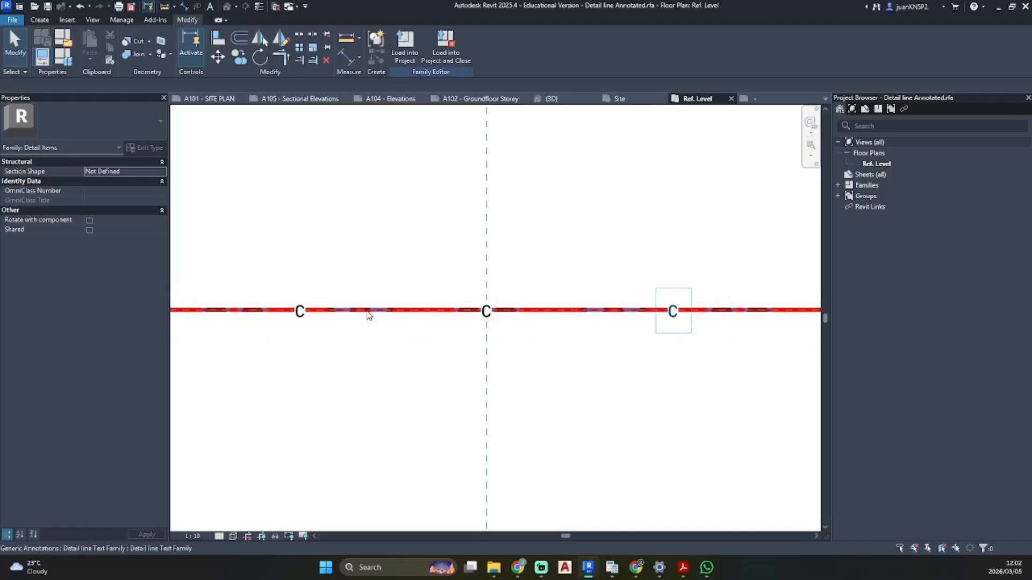
pyautogui.press('Tab')
pyautogui.press('Tab')
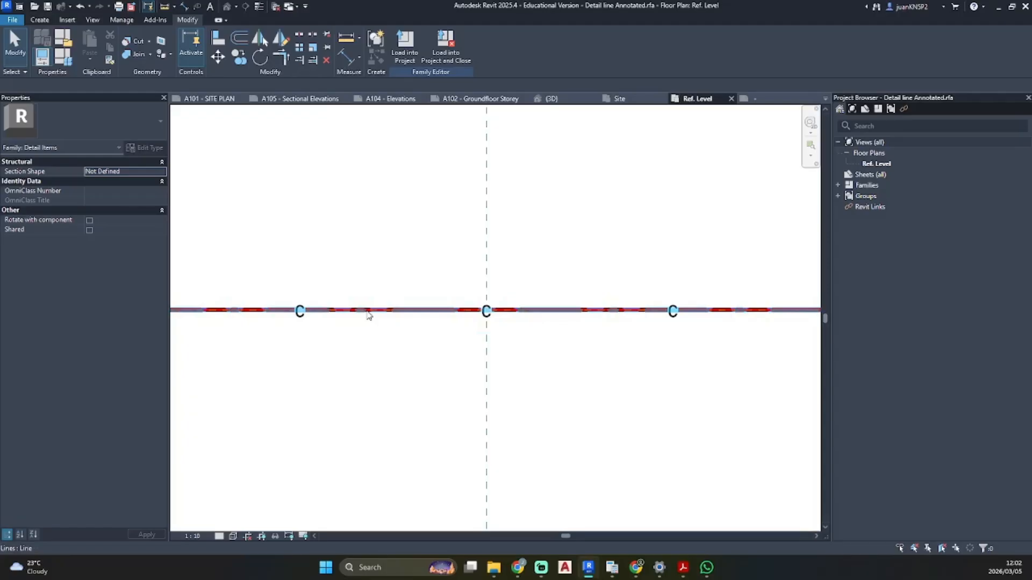
pyautogui.click(369, 315)
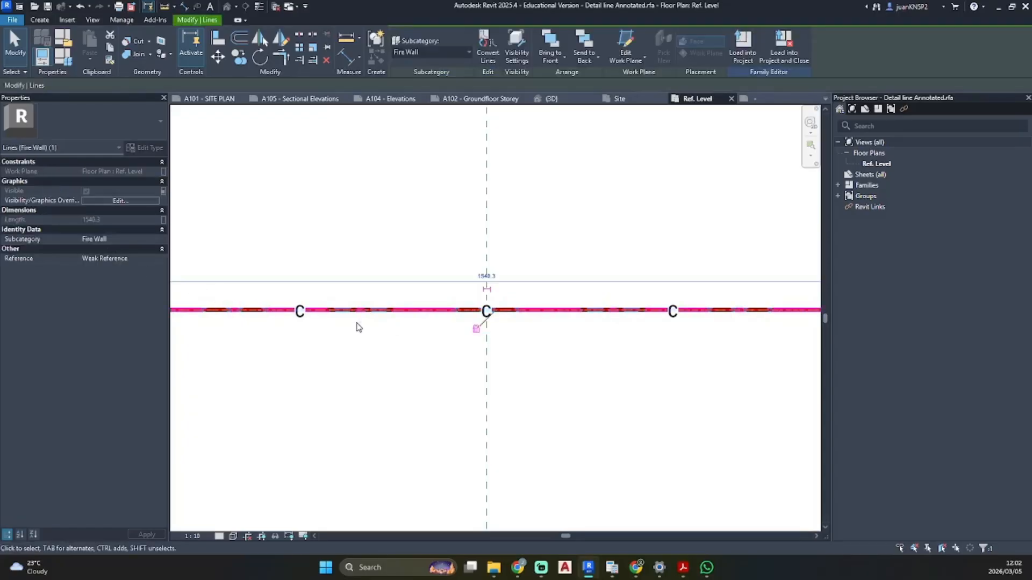
pyautogui.click(359, 327)
# - Cycle through the overlapping lines at the family's end reference plane to single out the Existing Sewer line
pyautogui.scroll(-4, 376, 328)
pyautogui.scroll(5, 635, 312)
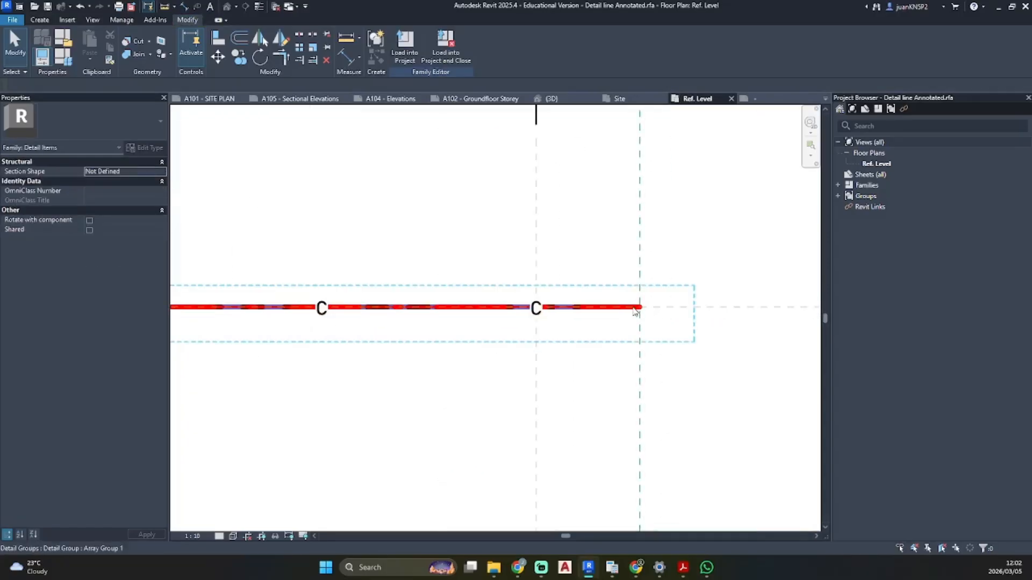
pyautogui.scroll(2, 635, 312)
pyautogui.press('Tab')
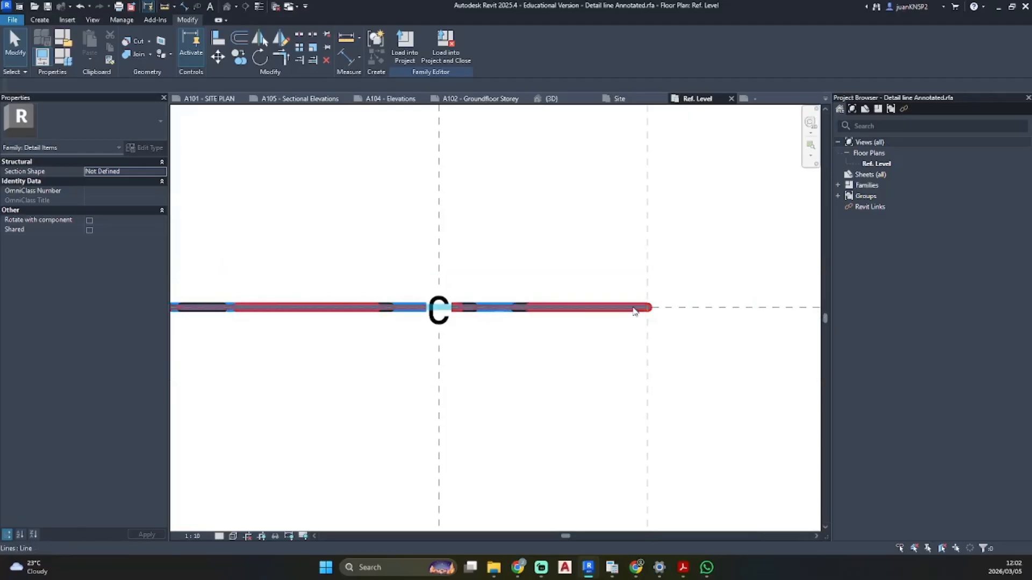
pyautogui.click(635, 311)
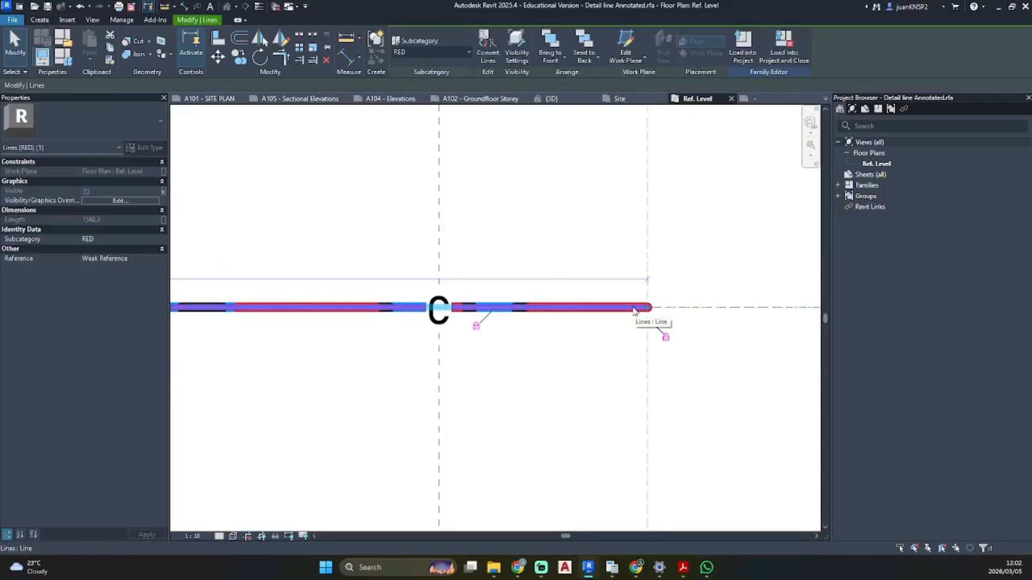
pyautogui.press('Tab')
pyautogui.click(635, 311)
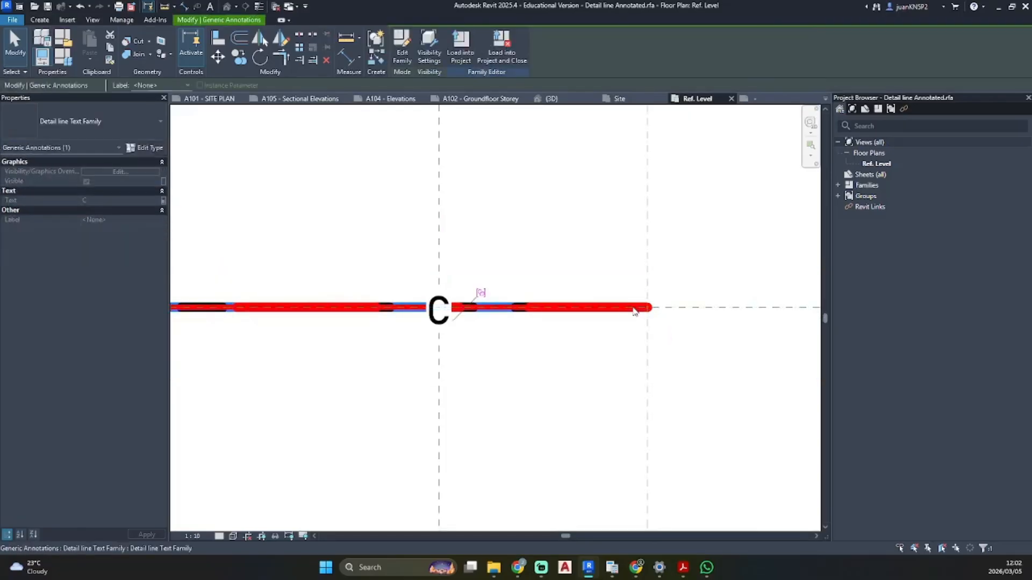
pyautogui.press('Tab')
pyautogui.click(635, 310)
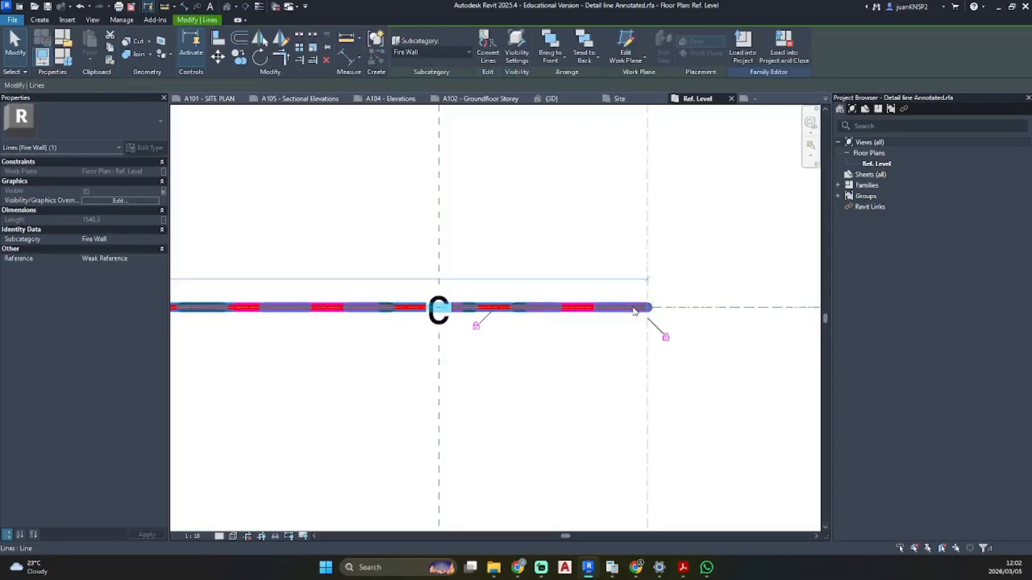
pyautogui.click(635, 311)
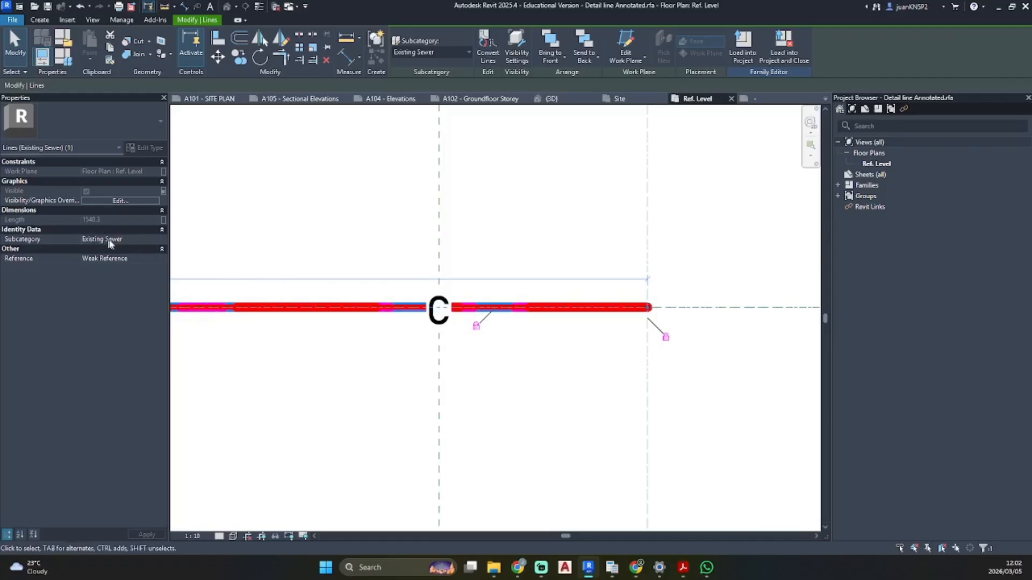
# - Set the Existing Sewer subcategory's projection line weight to 5 in the family's object styles
pyautogui.click(122, 20)
pyautogui.click(71, 43)
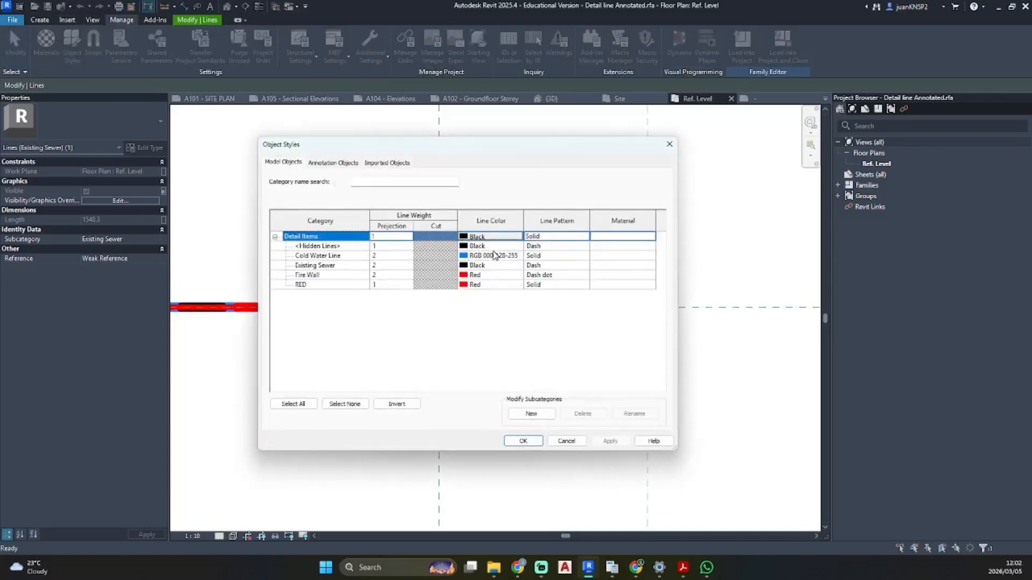
pyautogui.click(391, 266)
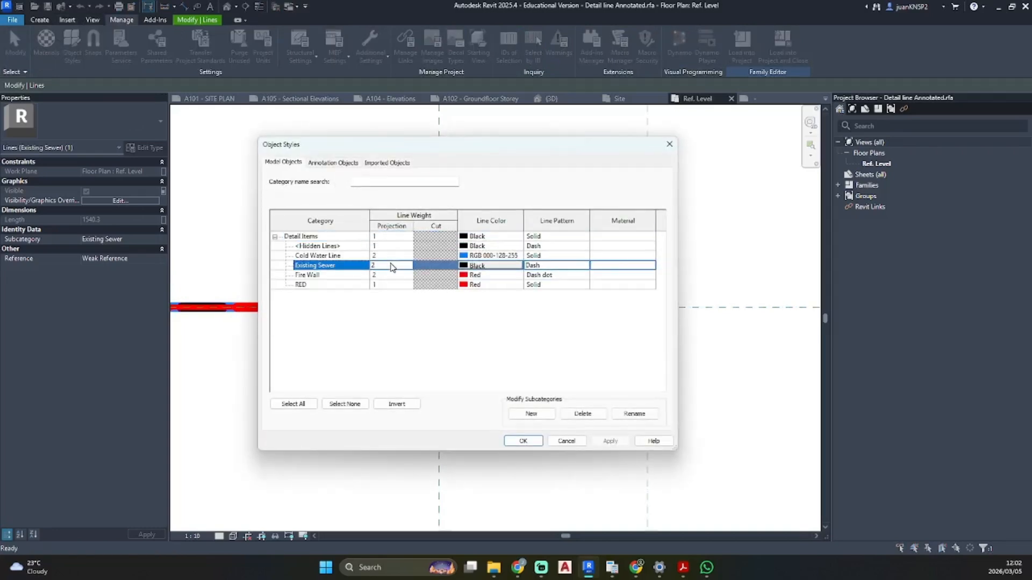
pyautogui.click(391, 265)
pyautogui.write('5')
pyautogui.click(610, 441)
pyautogui.click(524, 441)
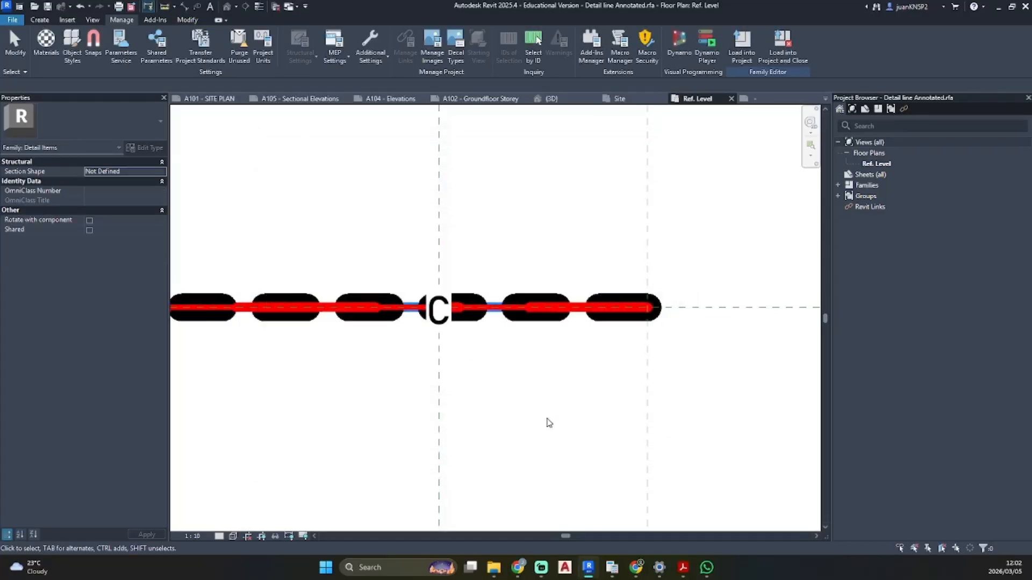
# - Load the family into the House_Loftus_CP project, overwriting its existing version, and close the family without saving
pyautogui.click(783, 54)
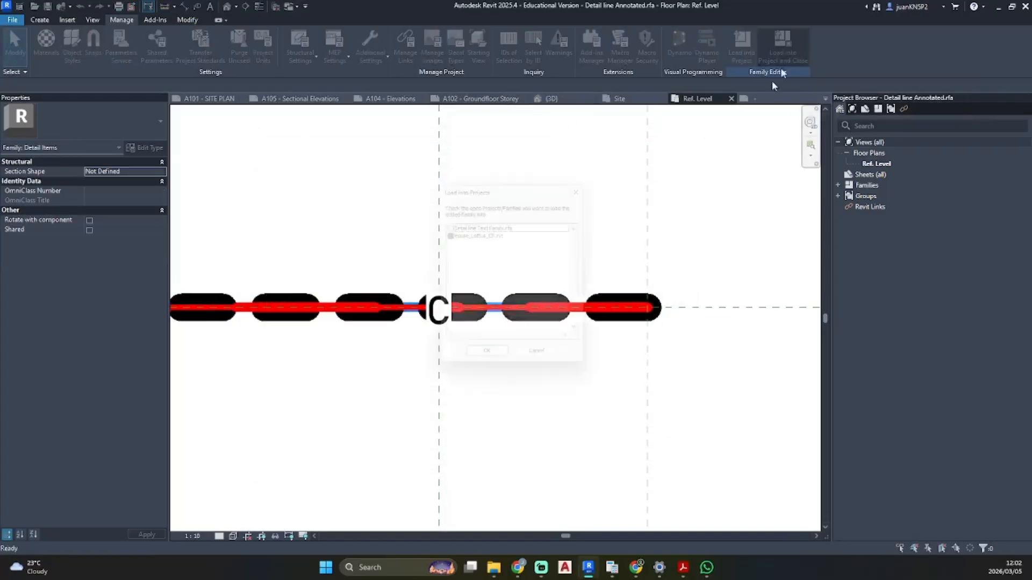
pyautogui.click(488, 364)
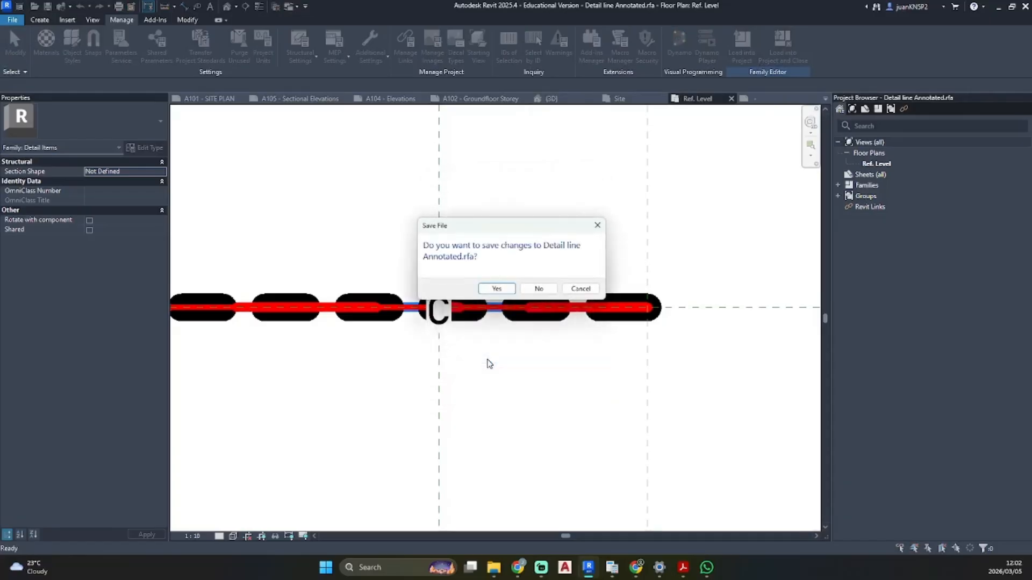
pyautogui.click(537, 289)
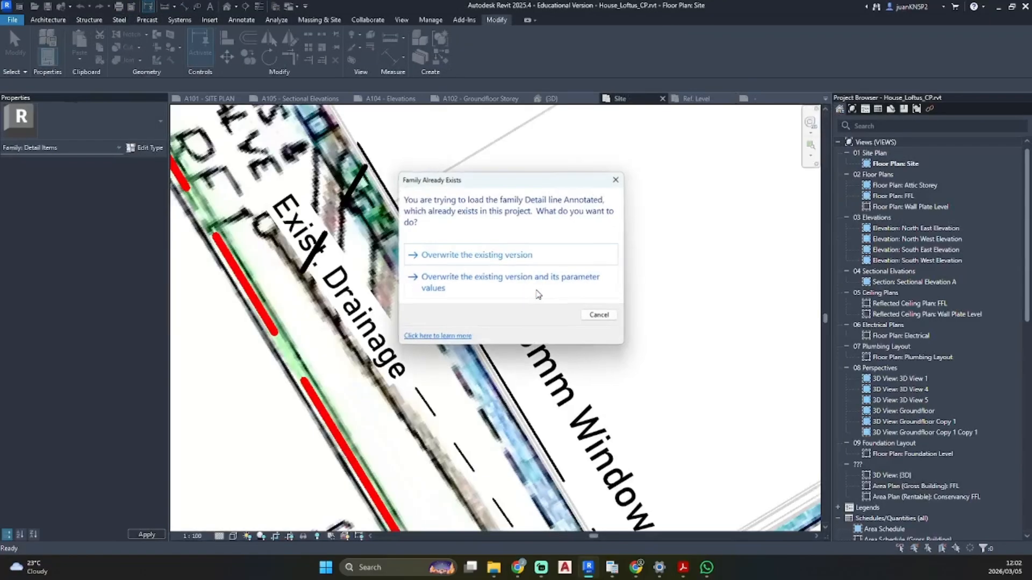
pyautogui.click(446, 271)
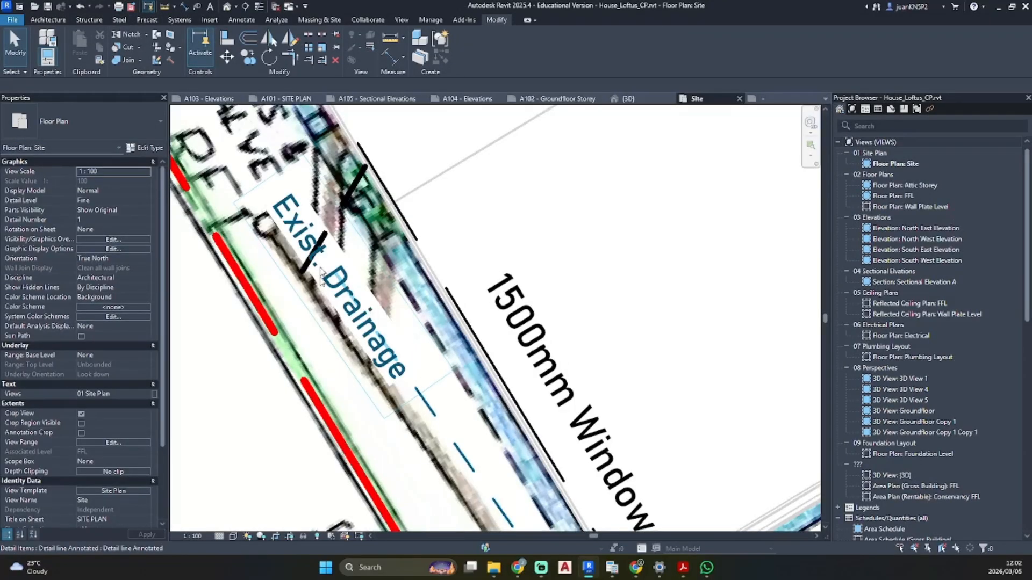
# - Compare the reloaded Exist. Drainage line's weight with the detail line drawn near RE1
pyautogui.click(435, 412)
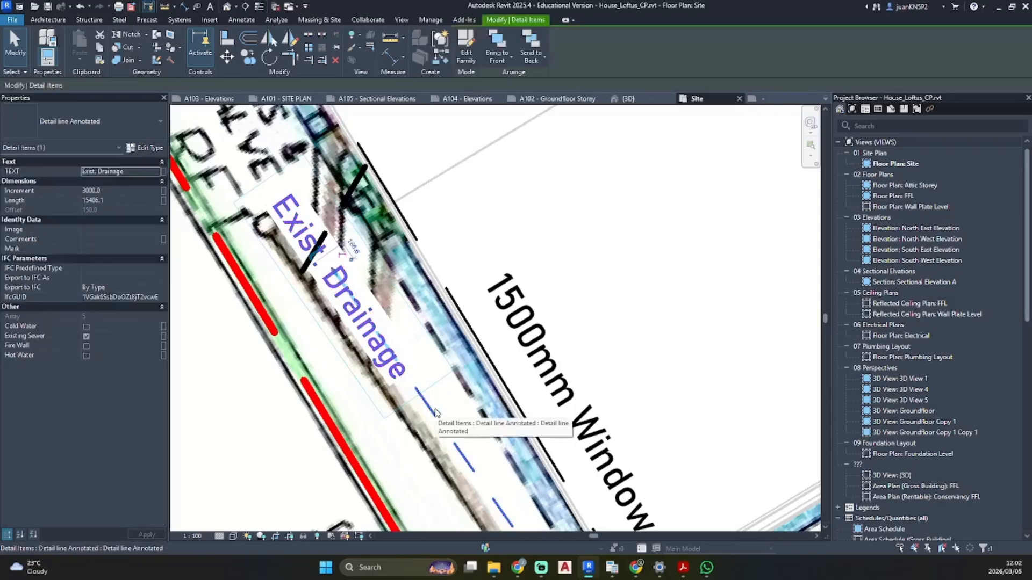
pyautogui.press('Escape')
pyautogui.scroll(-3, 382, 269)
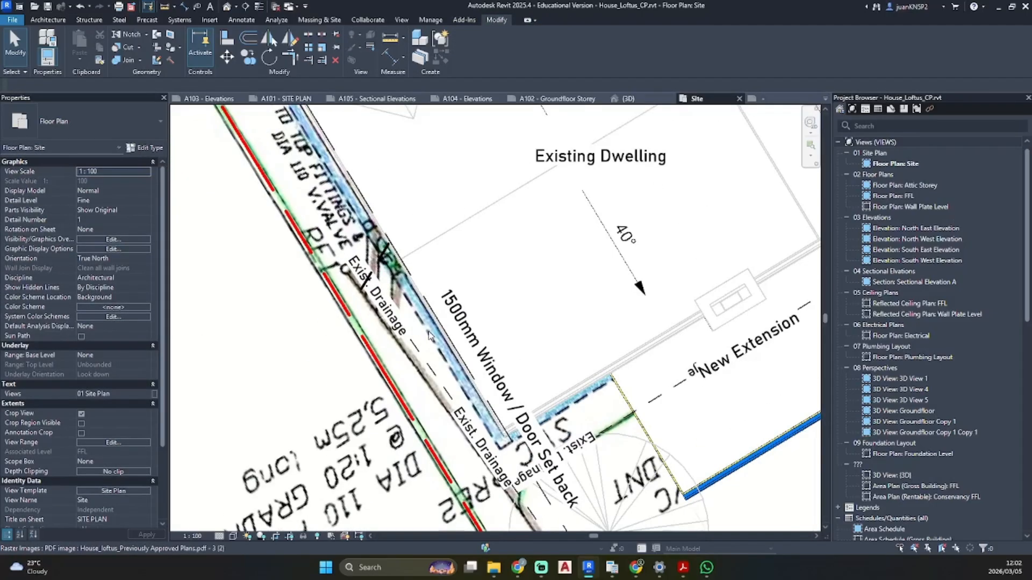
pyautogui.scroll(3, 383, 269)
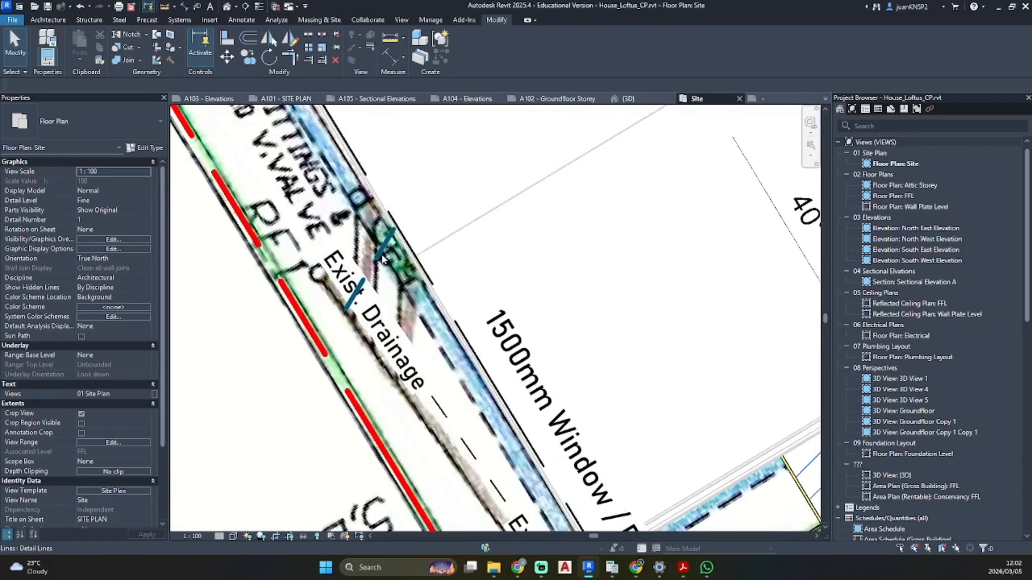
pyautogui.click(455, 438)
pyautogui.press('Escape')
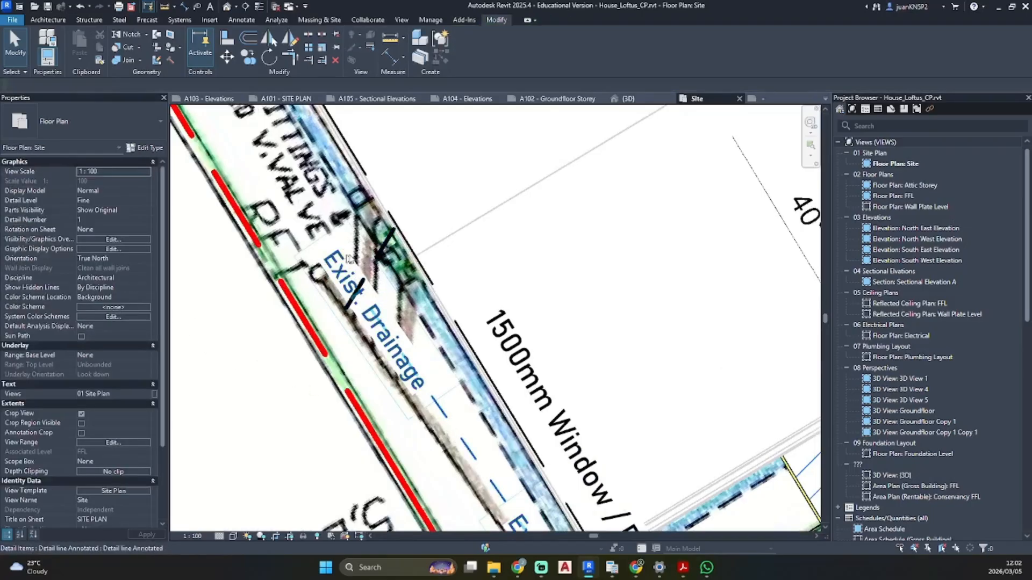
pyautogui.scroll(-3, 367, 264)
pyautogui.scroll(3, 367, 264)
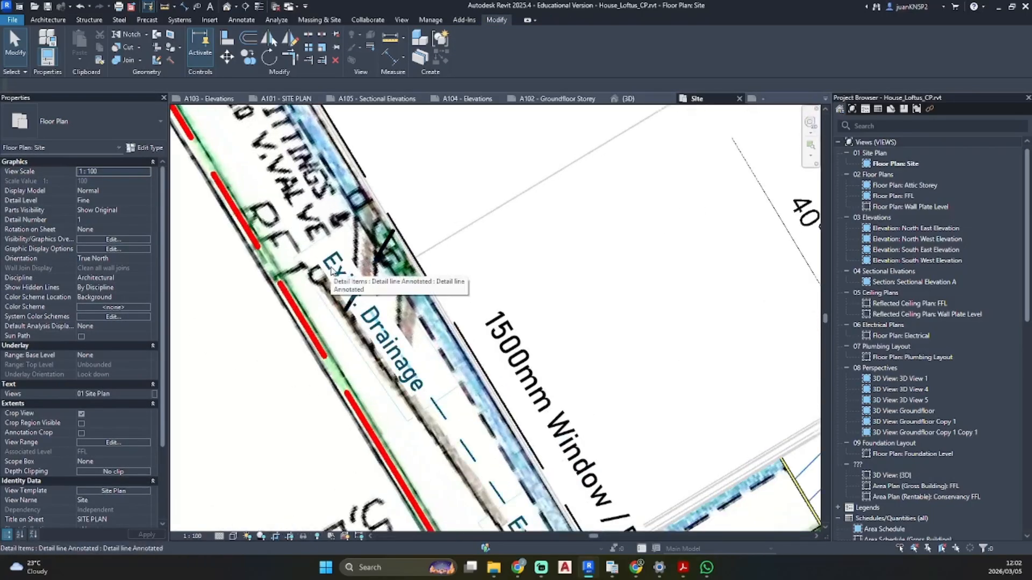
# - Add a VT ARCH 2.5mm text note reading "Exist. Gulley" above the Exist. Drainage label near RE1
pyautogui.press('t')
pyautogui.press('x')
pyautogui.scroll(1, 367, 205)
pyautogui.scroll(1, 363, 209)
pyautogui.click(353, 227)
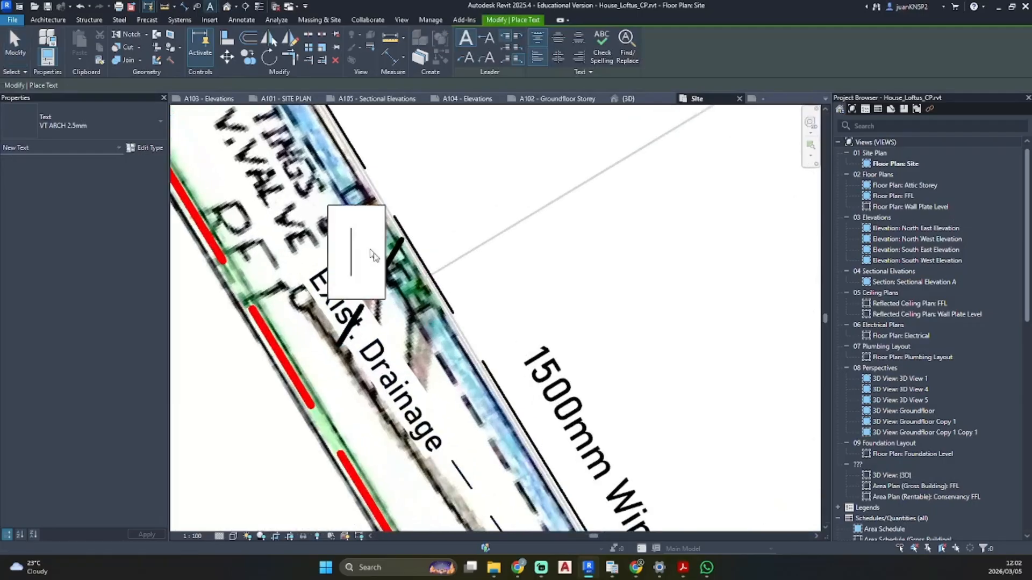
pyautogui.write('Exi')
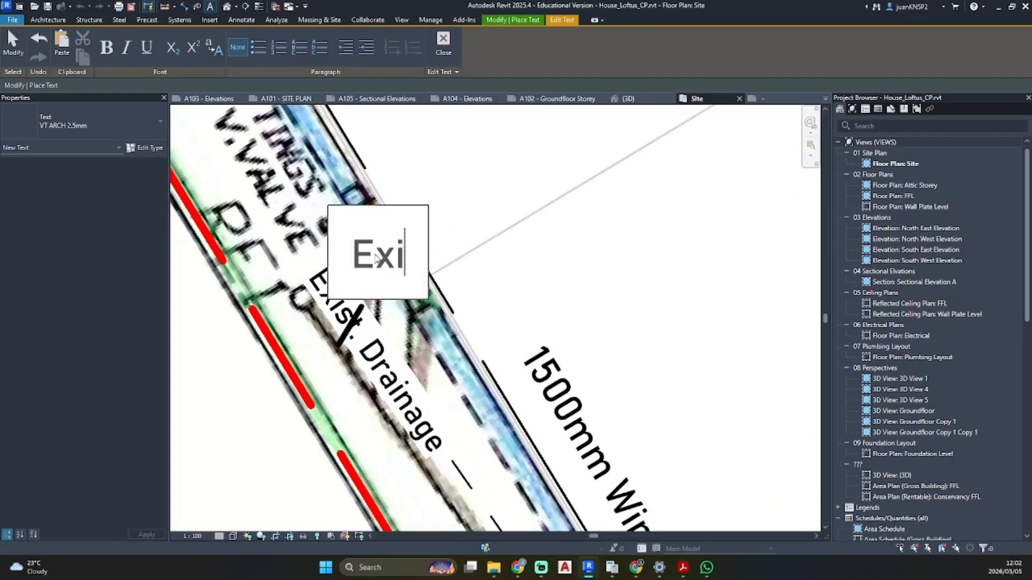
pyautogui.write('st. Gu')
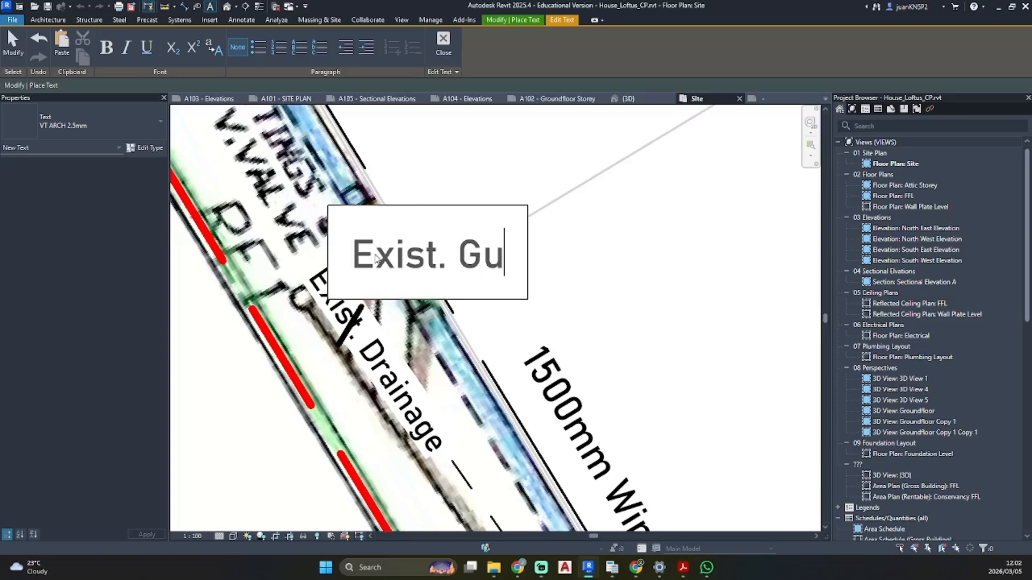
pyautogui.write('lley')
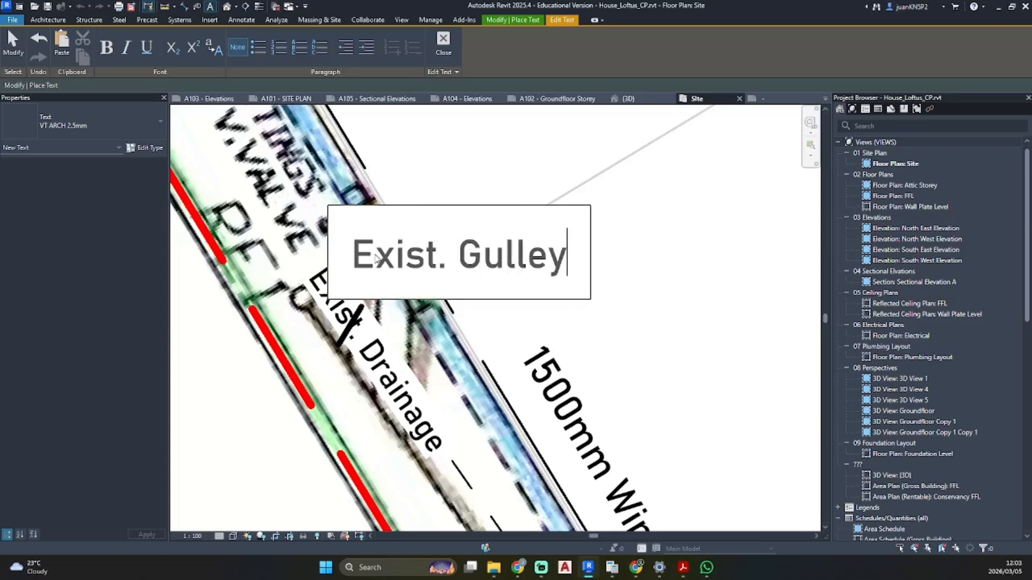
pyautogui.click(677, 220)
pyautogui.press('Escape')
# - Narrow the Exist. Gulley note so it wraps onto two lines and move it beside the gully near the boundary
pyautogui.click(546, 256)
pyautogui.moveTo(590, 252); pyautogui.dragTo(530, 253)
pyautogui.moveTo(329, 207); pyautogui.dragTo(212, 142)
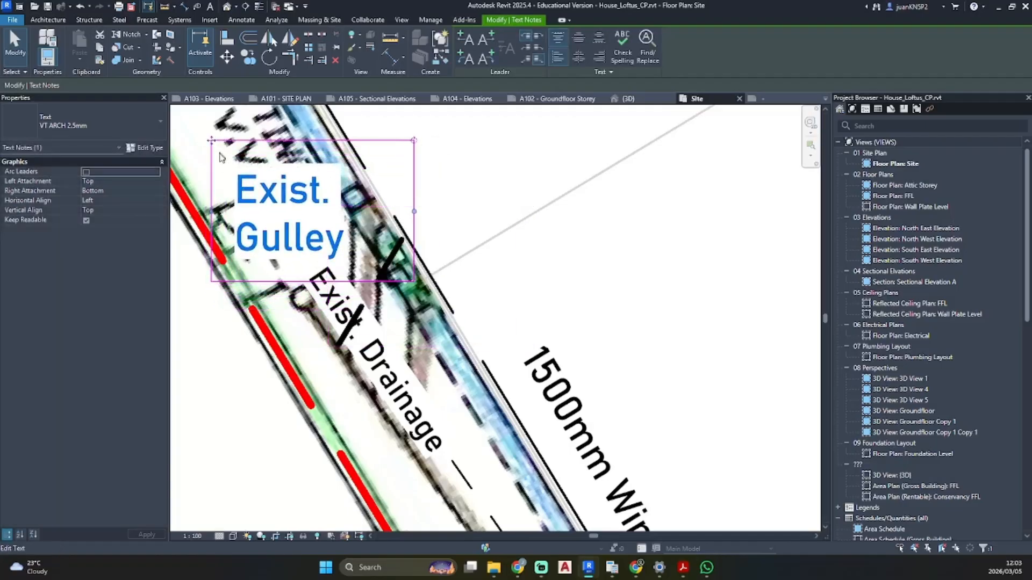
pyautogui.press('Escape')
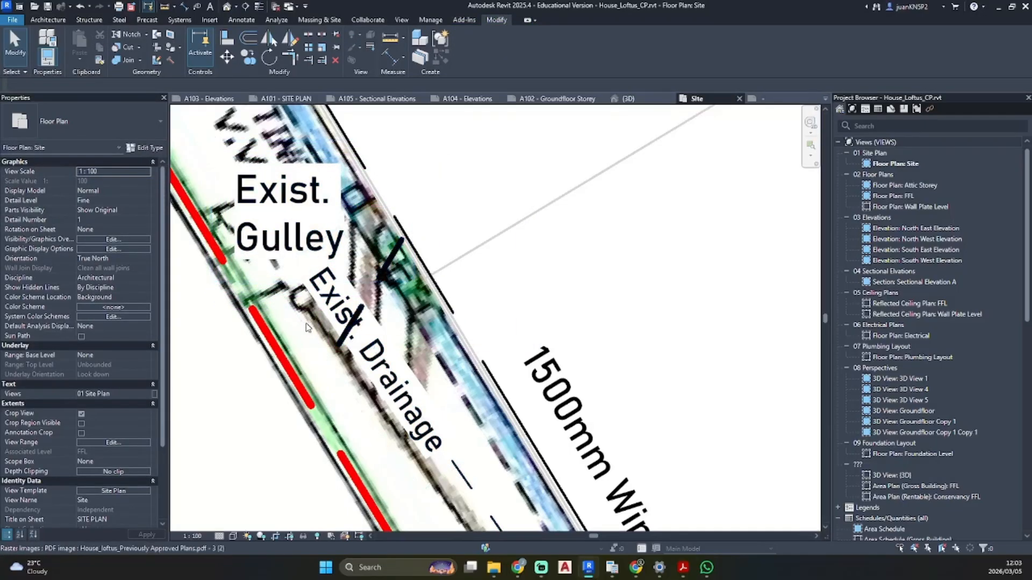
pyautogui.scroll(-5, 338, 233)
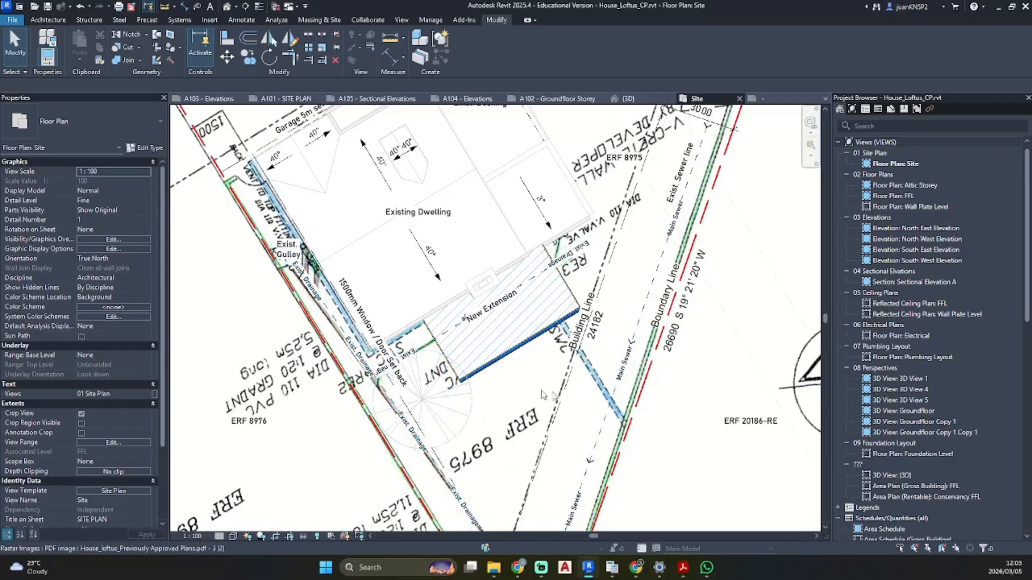
pyautogui.scroll(-5, 594, 445)
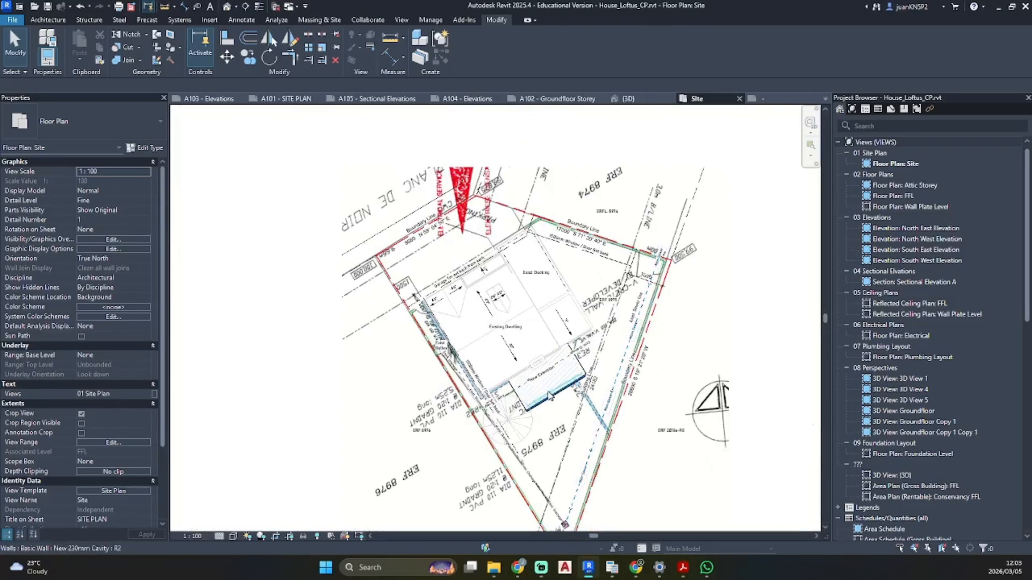
pyautogui.scroll(4, 458, 389)
pyautogui.moveTo(626, 418); pyautogui.dragTo(526, 339, button='middle')
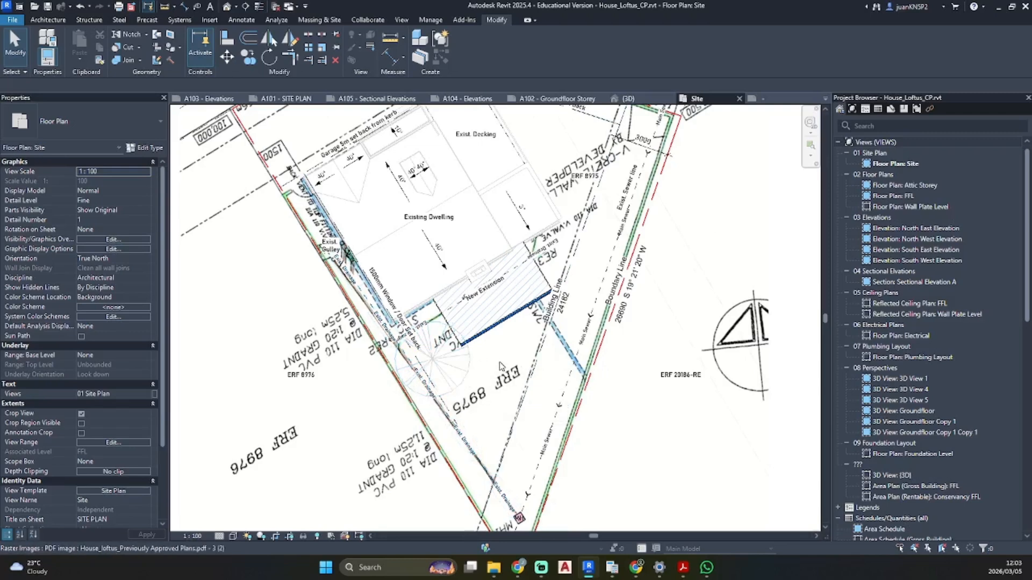
pyautogui.scroll(-5, 499, 363)
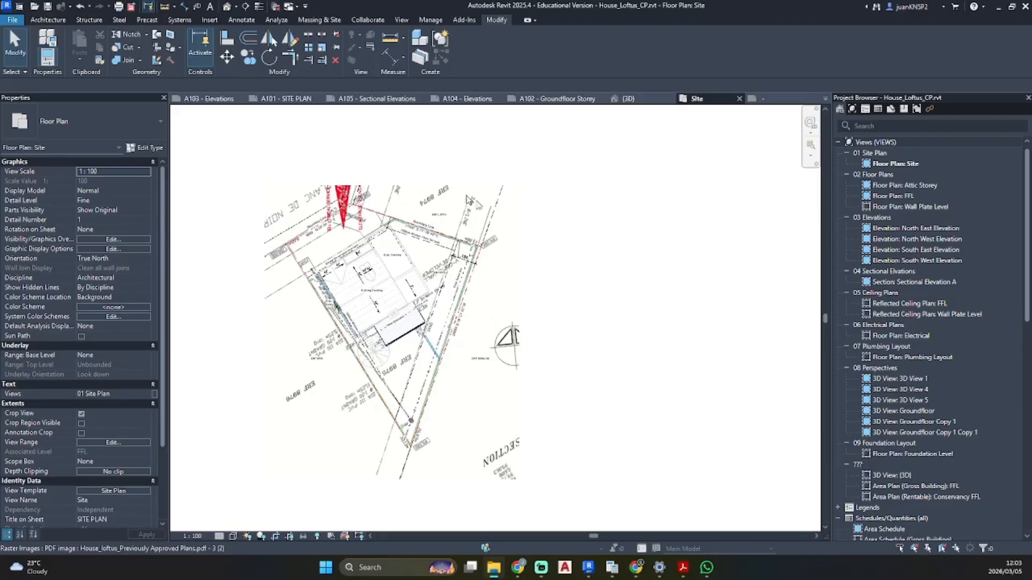
pyautogui.hotkey('alt', 'Tab')
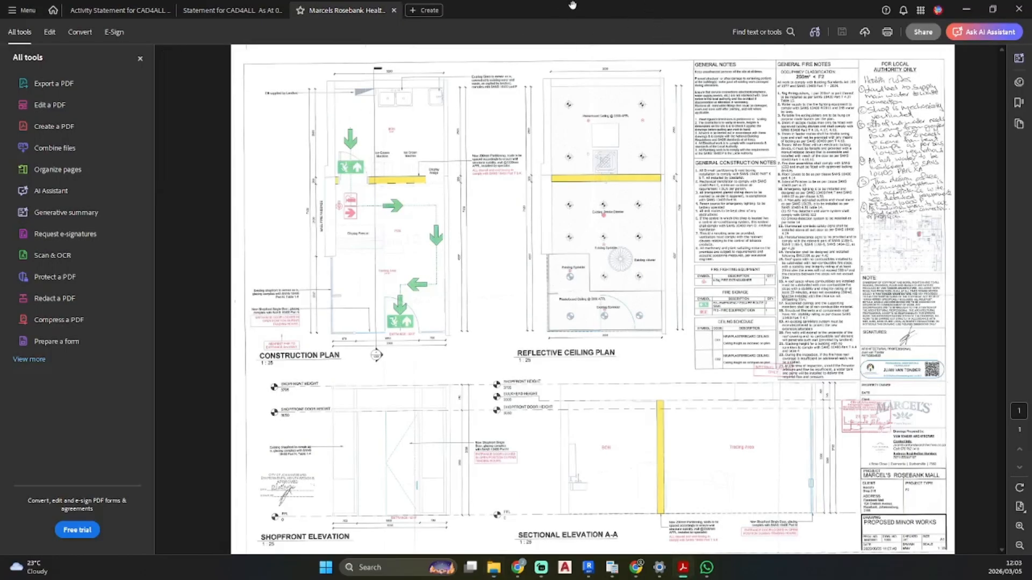
pyautogui.click(967, 9)
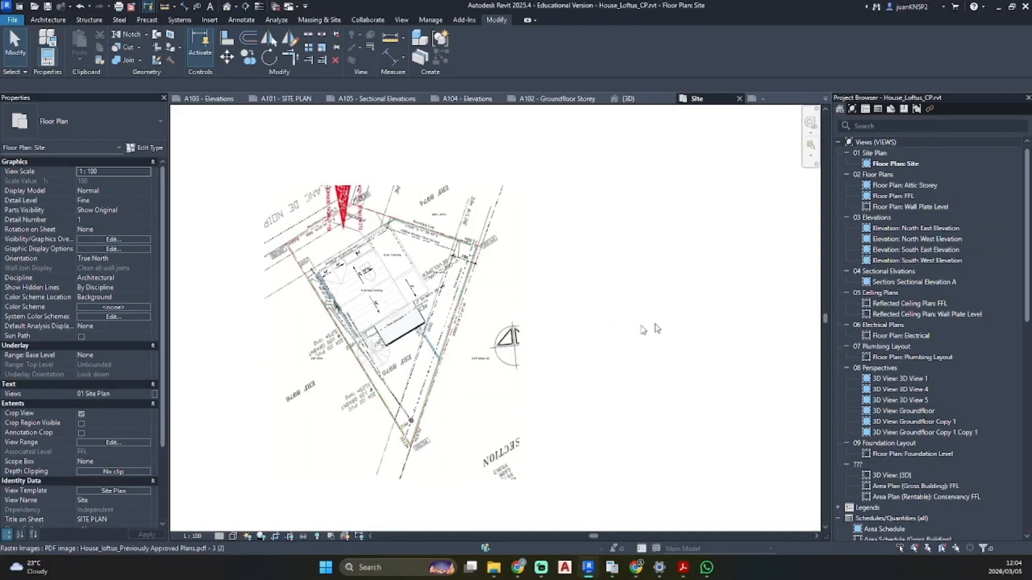
# - Open sheet A101 - SITE PLAN and hide the previously approved plans PDF image in its activated site plan view
pyautogui.scroll(-15, 907, 242)
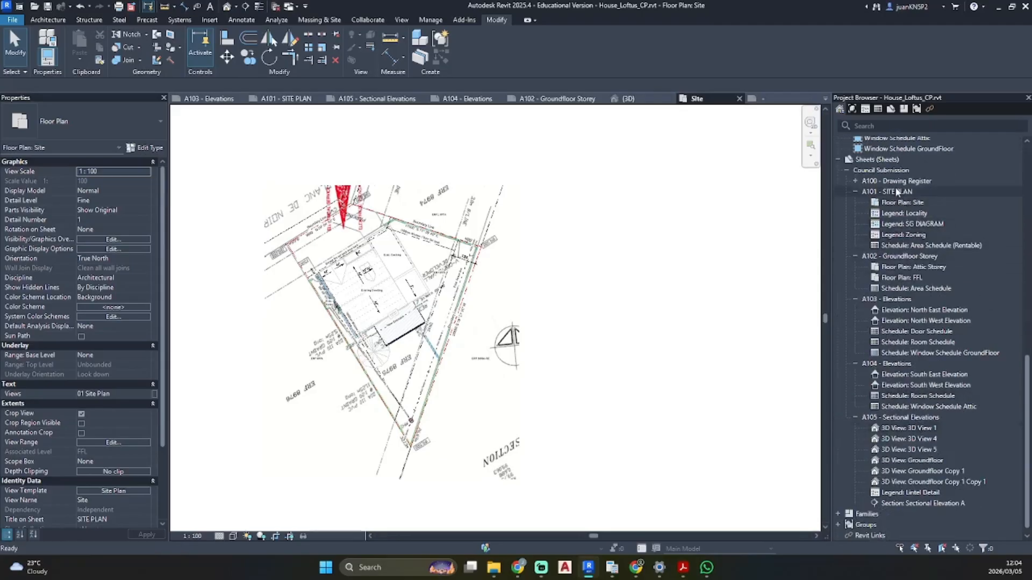
pyautogui.doubleClick(892, 192)
pyautogui.scroll(3, 258, 322)
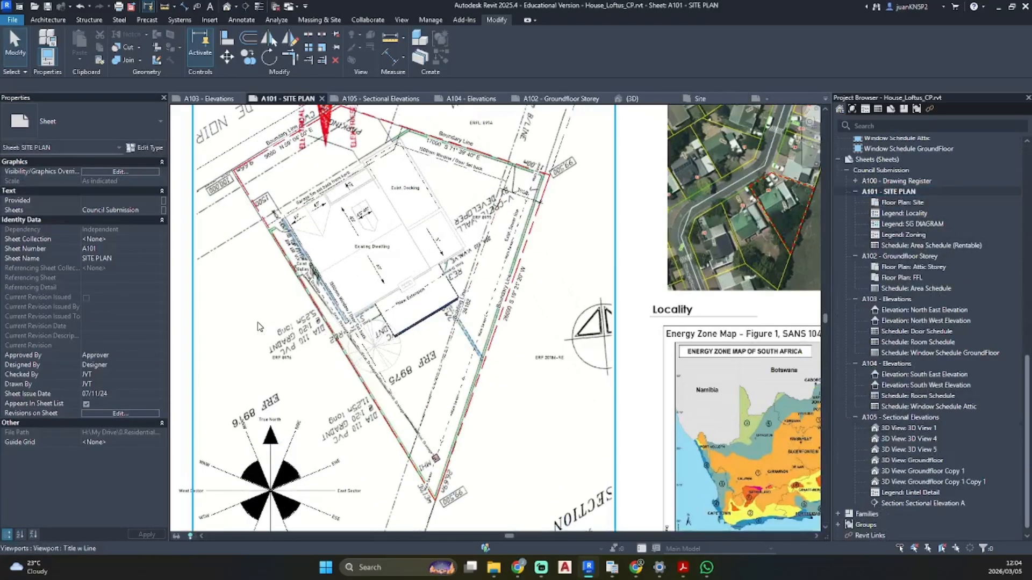
pyautogui.doubleClick(258, 323)
pyautogui.click(263, 333)
pyautogui.rightClick(265, 335)
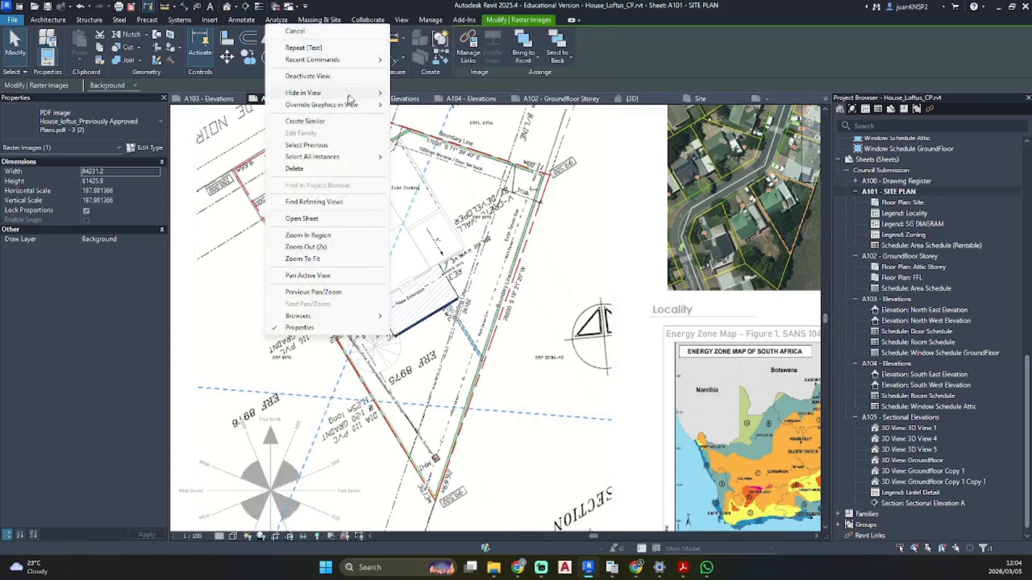
pyautogui.moveTo(350, 95)
pyautogui.click(430, 93)
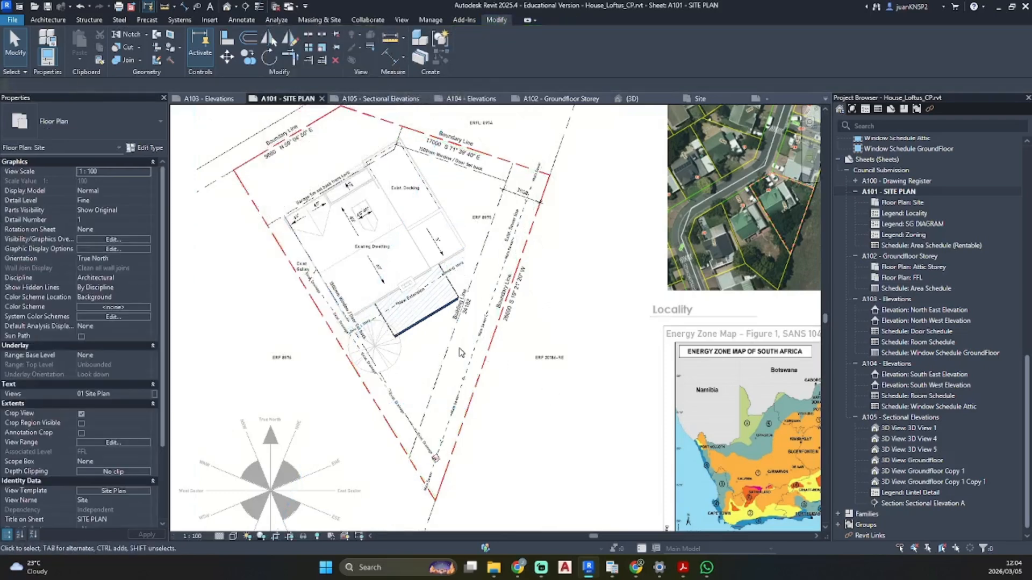
# - Move the New Extension and 1500mm Window / Door Set back labels clear of the existing drainage lines and their labels
pyautogui.scroll(2, 460, 352)
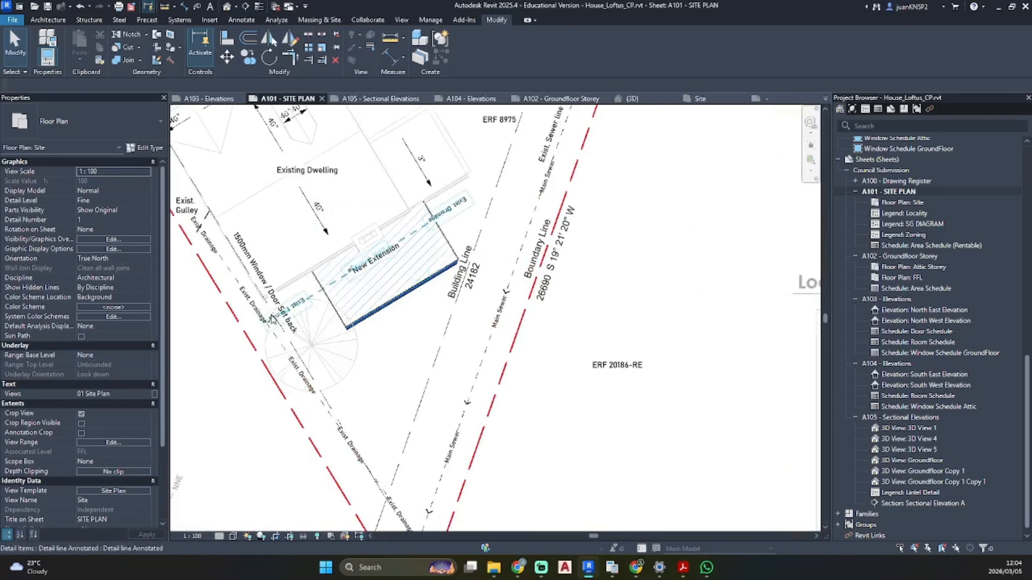
pyautogui.scroll(2, 380, 267)
pyautogui.click(349, 266)
pyautogui.moveTo(349, 266); pyautogui.dragTo(331, 289)
pyautogui.click(357, 352)
pyautogui.scroll(-2, 357, 352)
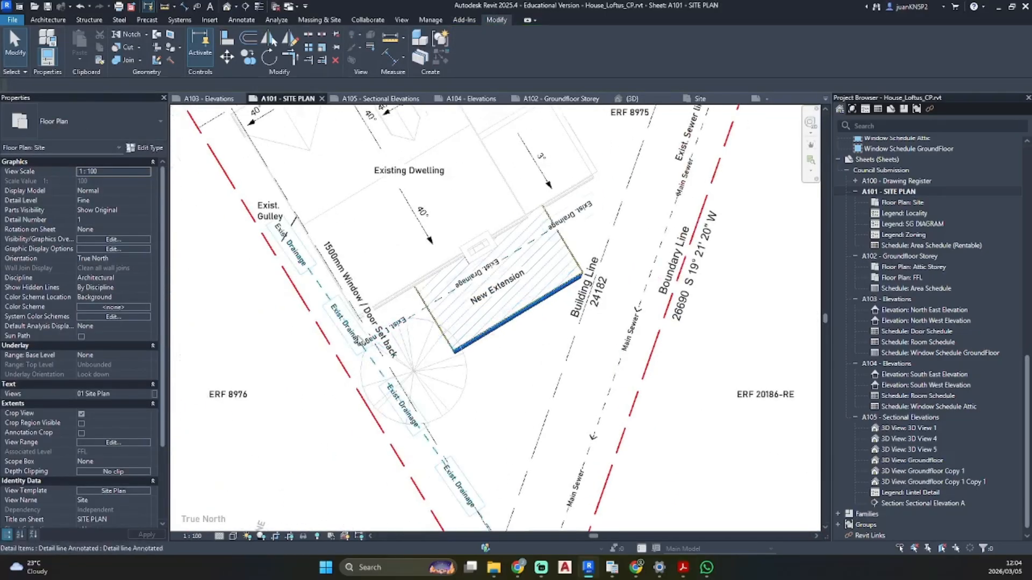
pyautogui.moveTo(361, 291); pyautogui.dragTo(325, 235)
pyautogui.click(376, 346)
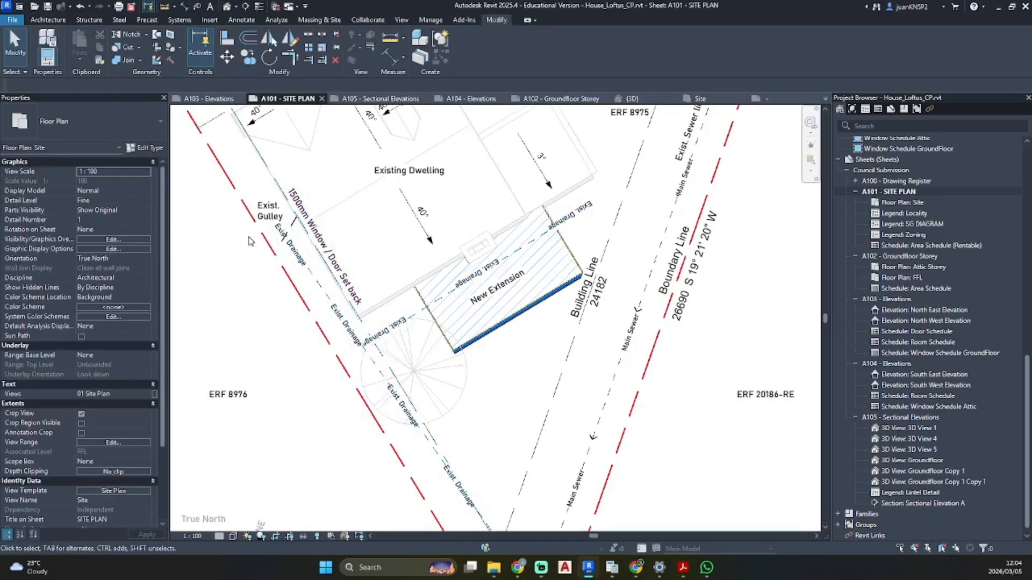
# - Create a new legend view named Bridging Detail at a scale of 1:50
pyautogui.scroll(-5, 433, 346)
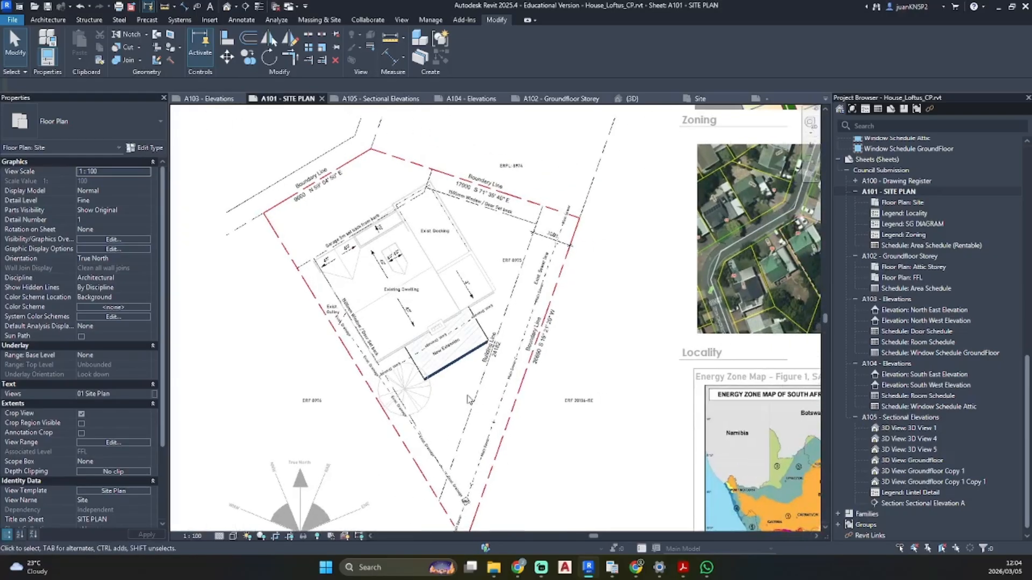
pyautogui.scroll(-2, 581, 386)
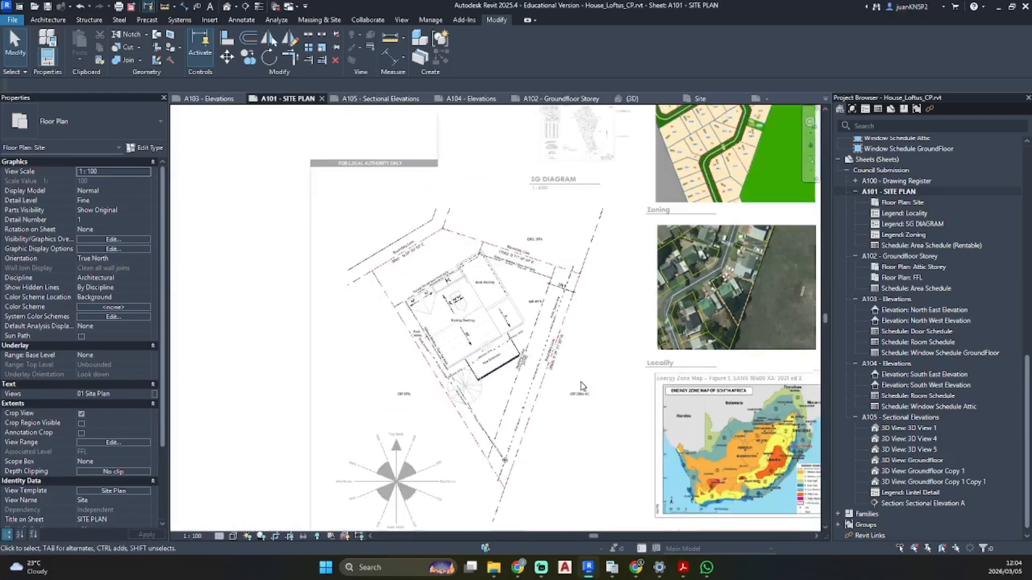
pyautogui.moveTo(581, 386); pyautogui.dragTo(452, 397, button='middle')
pyautogui.moveTo(485, 364); pyautogui.dragTo(505, 314, button='middle')
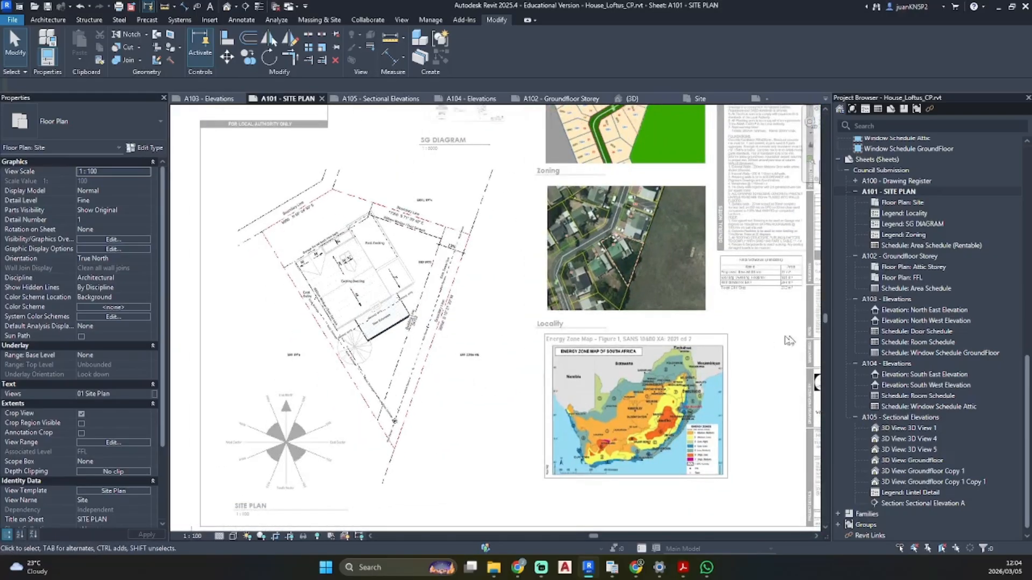
pyautogui.scroll(9, 890, 213)
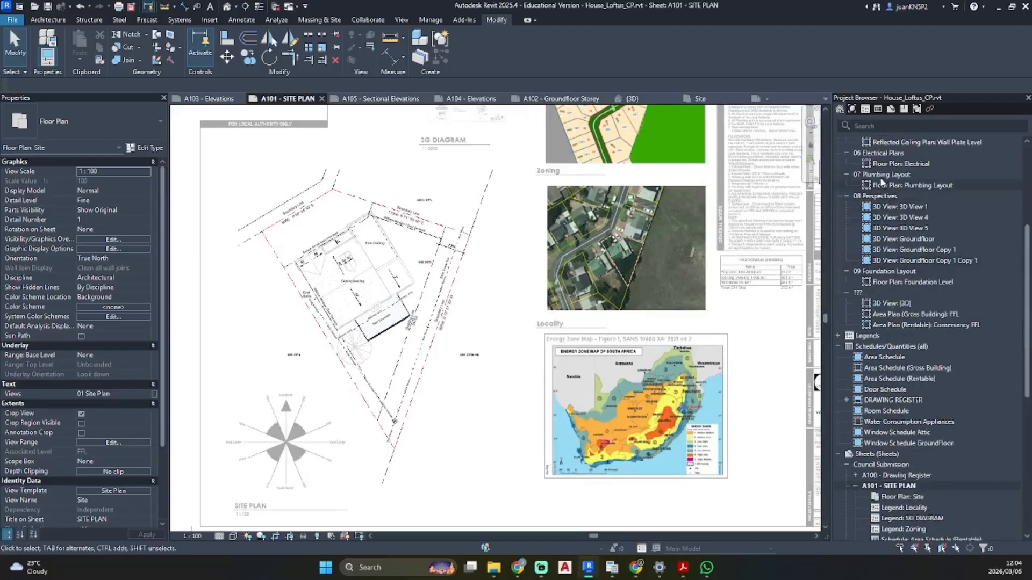
pyautogui.click(865, 334)
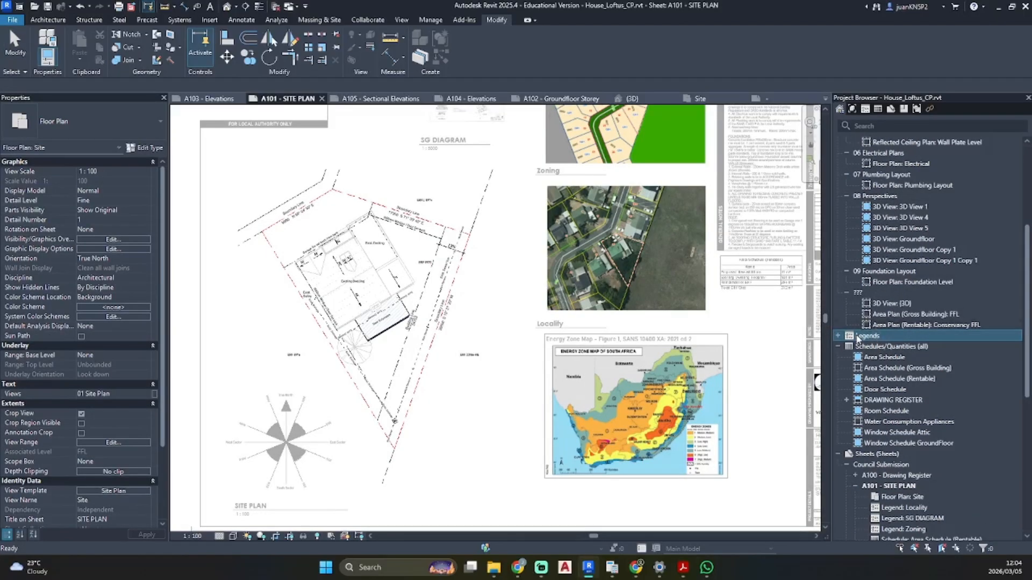
pyautogui.rightClick(861, 335)
pyautogui.click(877, 343)
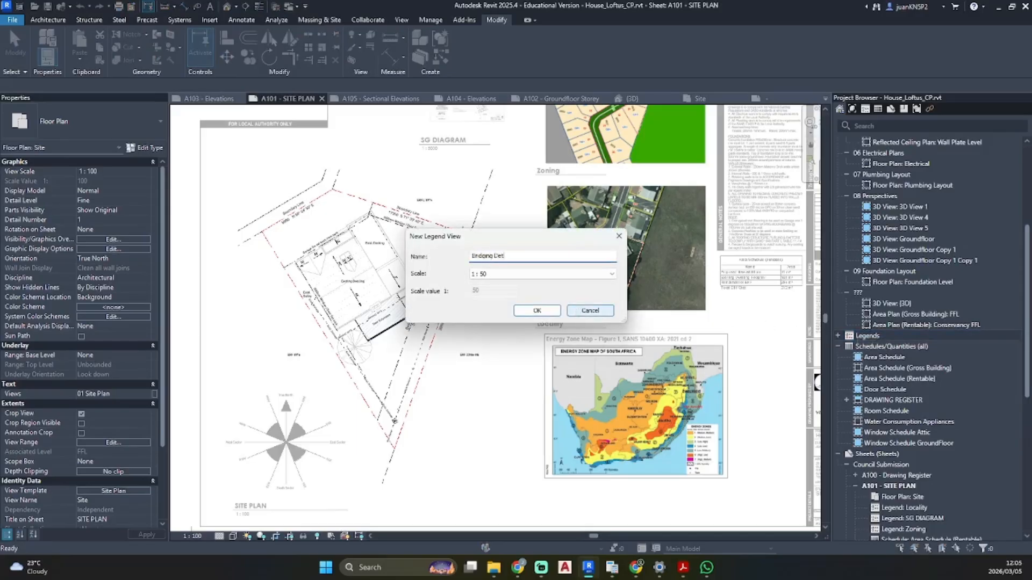
pyautogui.press('Return')
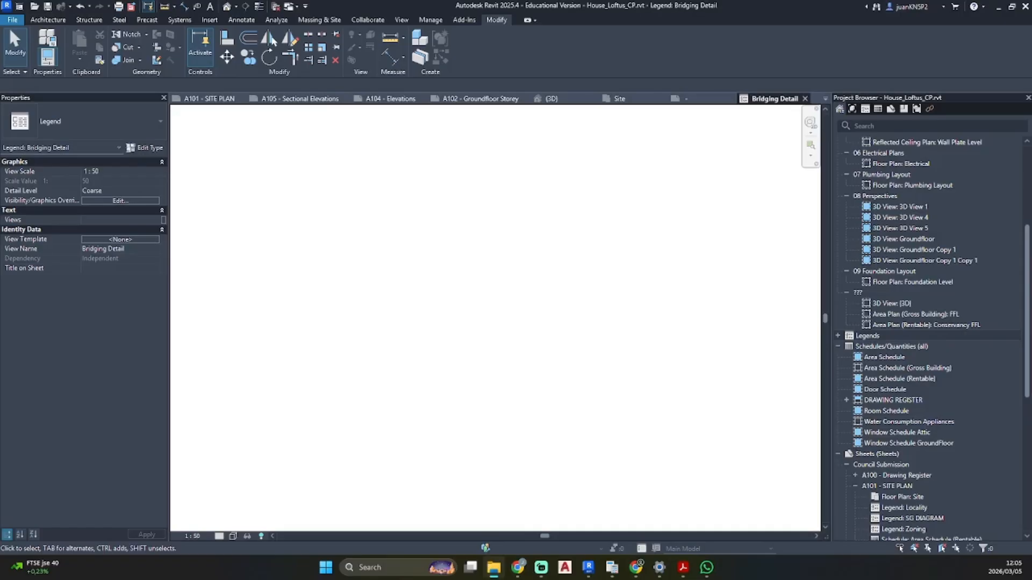
# - Place the screenshot image of the bridging detail over the municipal sewer connection in the Bridging Detail legend
pyautogui.click(548, 299)
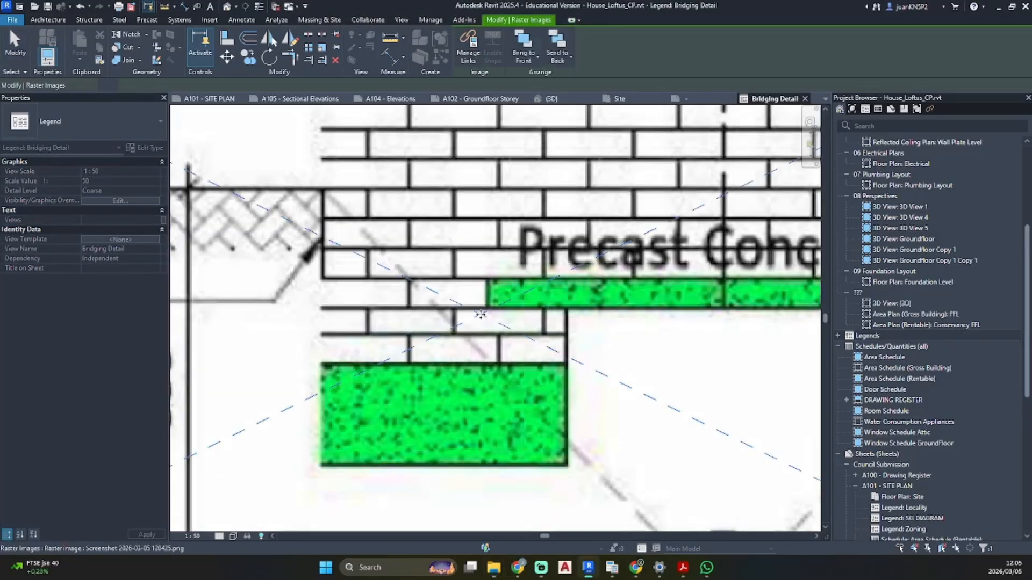
pyautogui.scroll(-1, 505, 333)
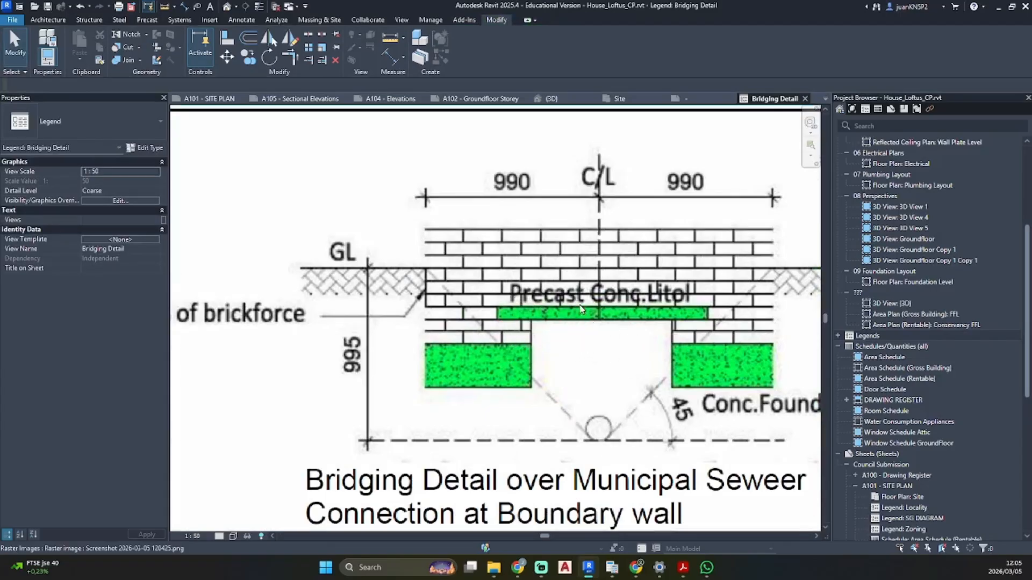
pyautogui.scroll(-3, 640, 312)
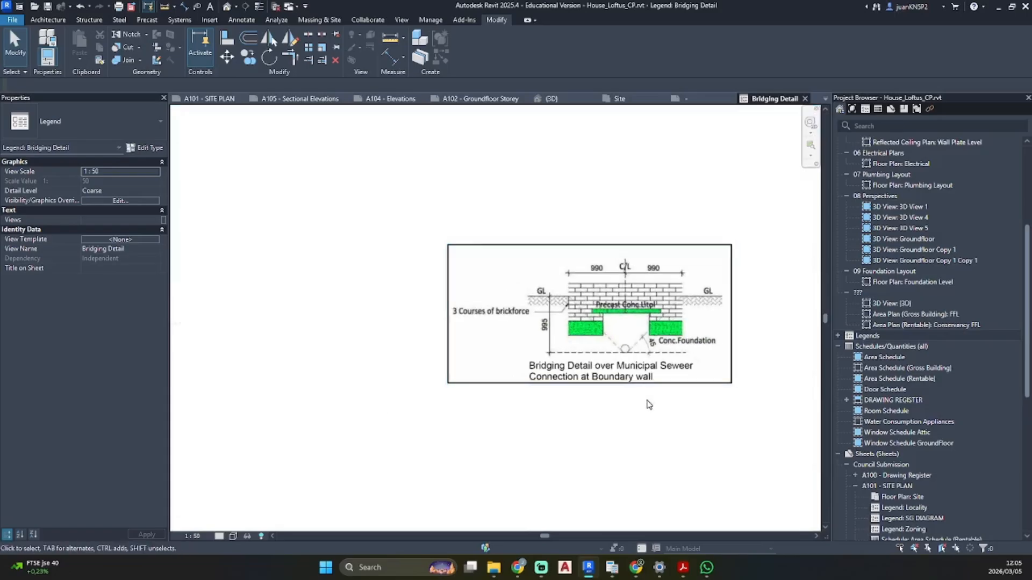
# - Place the Bridging Detail legend on sheet A101 - SITE PLAN, just outside the sheet border beside the compass rose
pyautogui.scroll(-8, 936, 462)
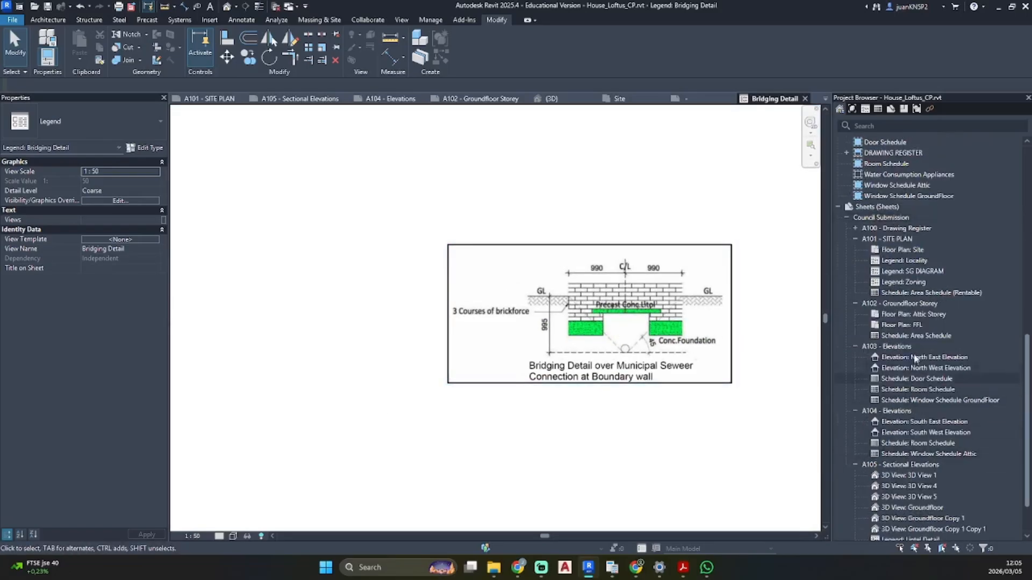
pyautogui.doubleClick(888, 239)
pyautogui.scroll(1, 919, 183)
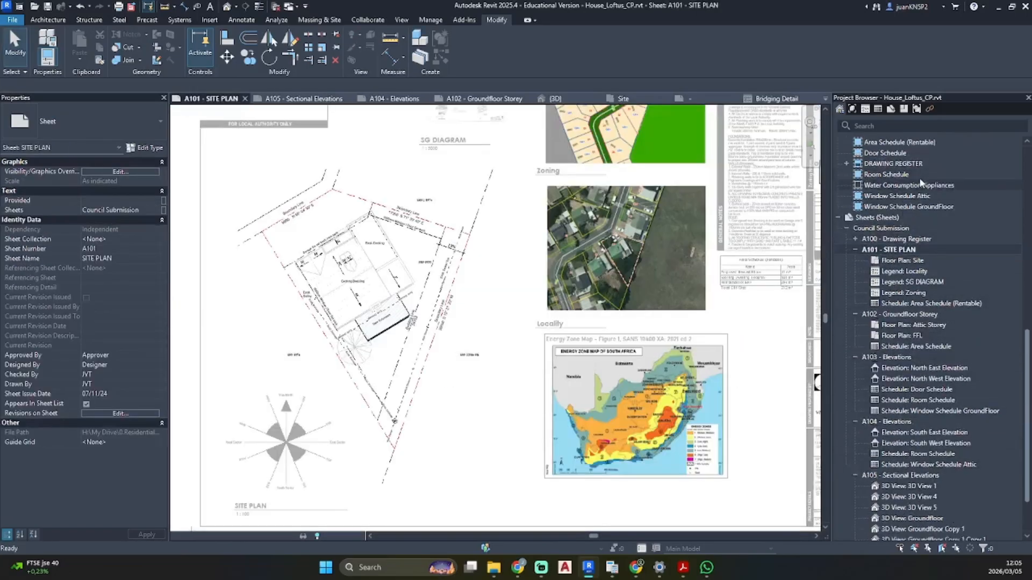
pyautogui.scroll(13, 919, 182)
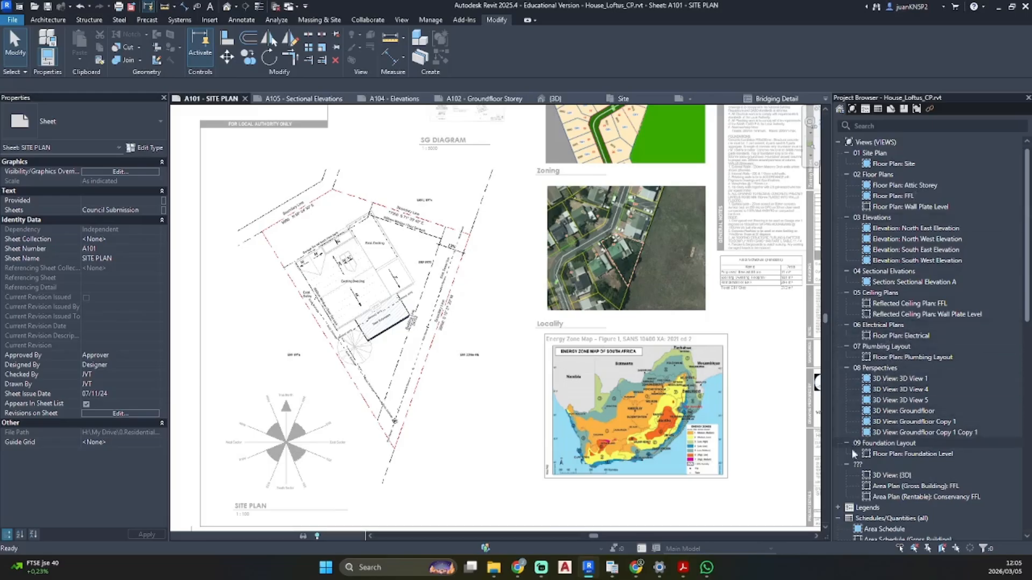
pyautogui.click(840, 508)
pyautogui.scroll(-4, 881, 430)
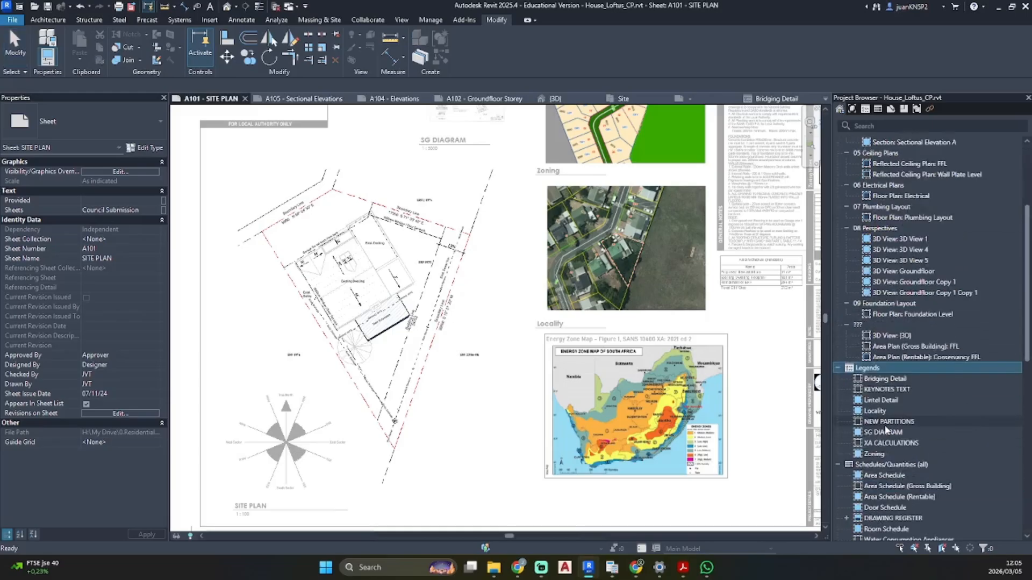
pyautogui.click(905, 379)
pyautogui.moveTo(902, 377); pyautogui.dragTo(591, 447)
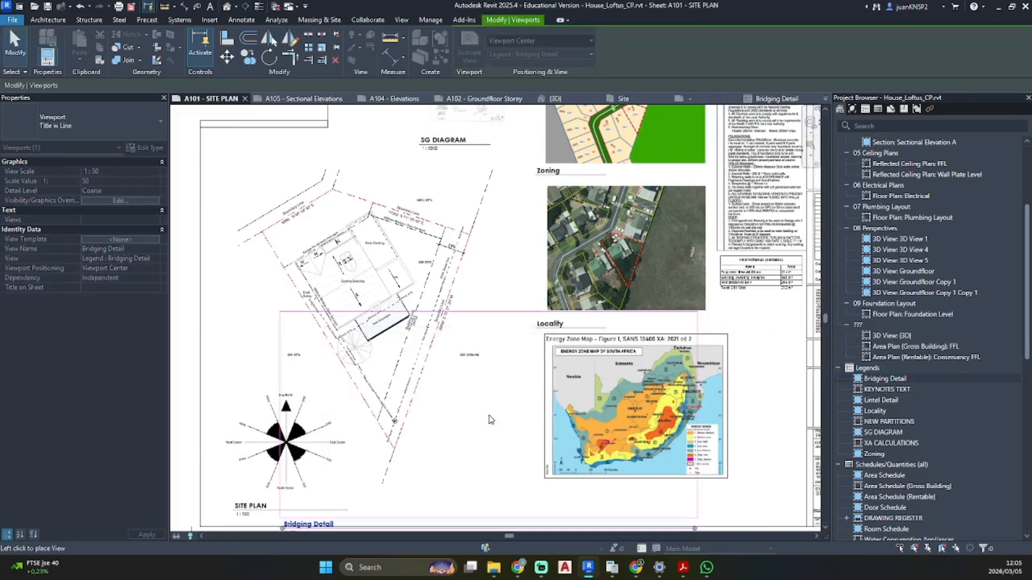
pyautogui.scroll(-3, 490, 419)
pyautogui.moveTo(491, 419); pyautogui.dragTo(607, 321, button='middle')
pyautogui.click(330, 282)
pyautogui.scroll(3, 330, 284)
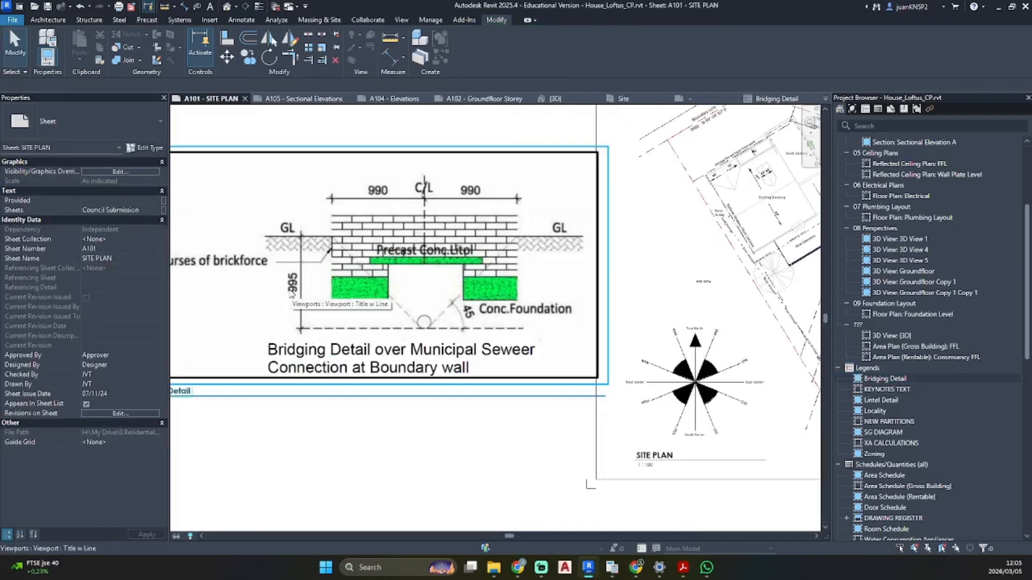
# - Activate the Bridging Detail legend view on the sheet for editing
pyautogui.scroll(1, 425, 336)
pyautogui.doubleClick(425, 336)
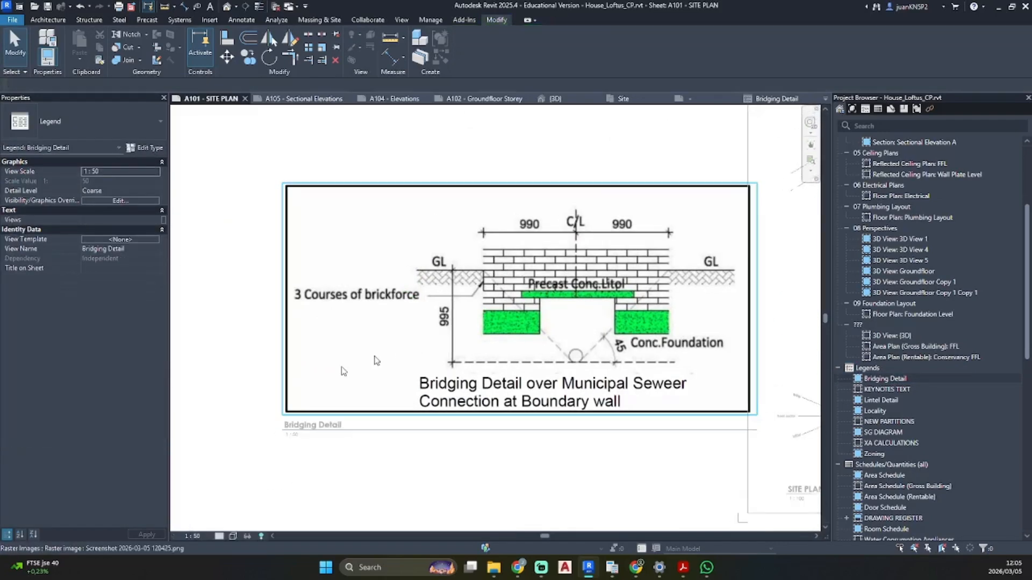
pyautogui.click(470, 358)
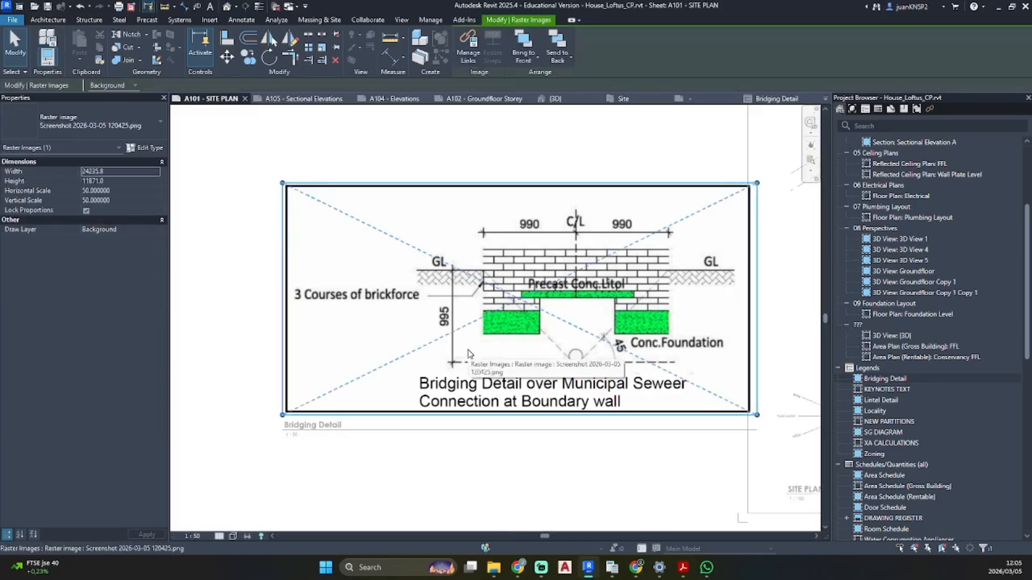
pyautogui.click(325, 47)
pyautogui.scroll(5, 484, 464)
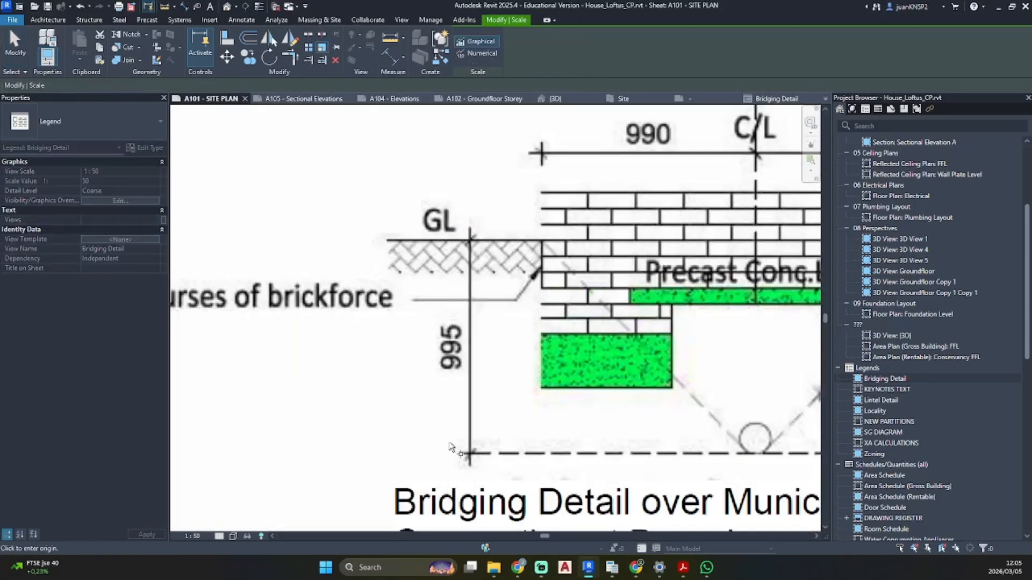
pyautogui.click(485, 464)
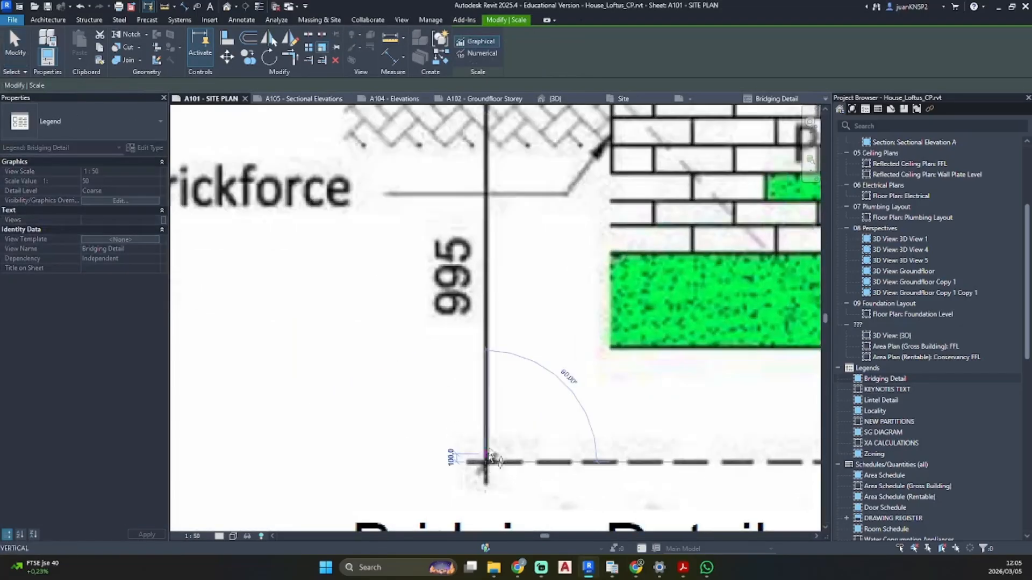
pyautogui.keyDown('ctrl'); pyautogui.scroll(3, 477, 243); pyautogui.keyUp('ctrl')
pyautogui.press('Escape')
pyautogui.press('Escape')
pyautogui.scroll(-3, 484, 347)
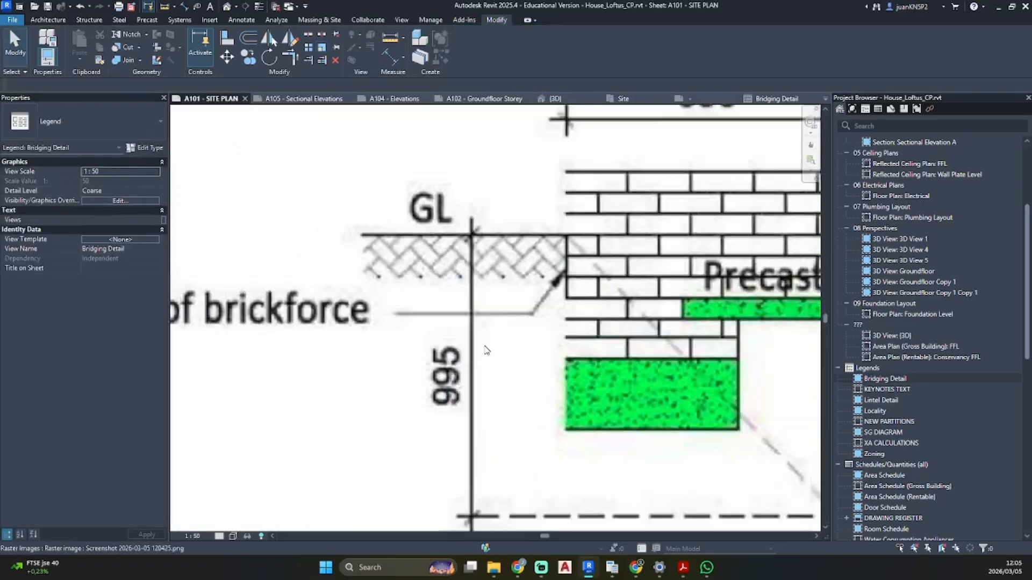
# - Scale the bridging detail image graphically so its vertical depth dimension from the dashed base line to ground level measures 995 mm
pyautogui.click(615, 315)
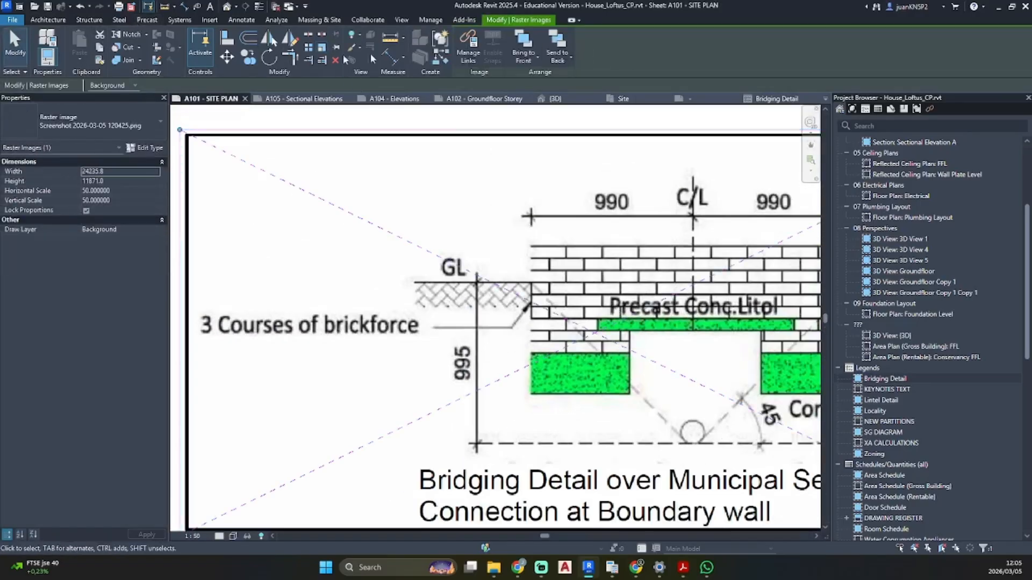
pyautogui.click(320, 48)
pyautogui.scroll(3, 445, 434)
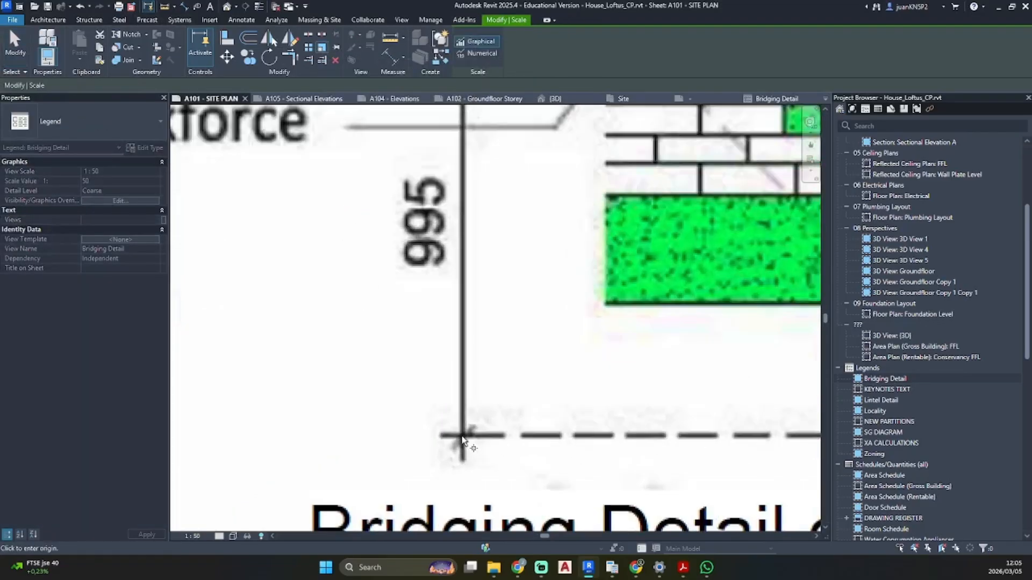
pyautogui.moveTo(483, 150); pyautogui.dragTo(473, 262, button='middle')
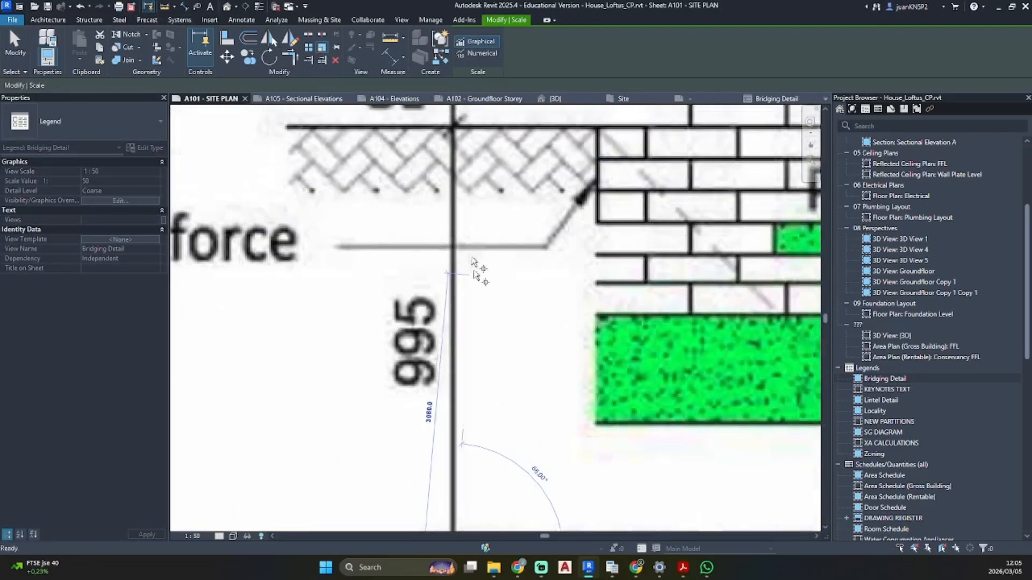
pyautogui.moveTo(450, 122); pyautogui.dragTo(456, 194, button='middle')
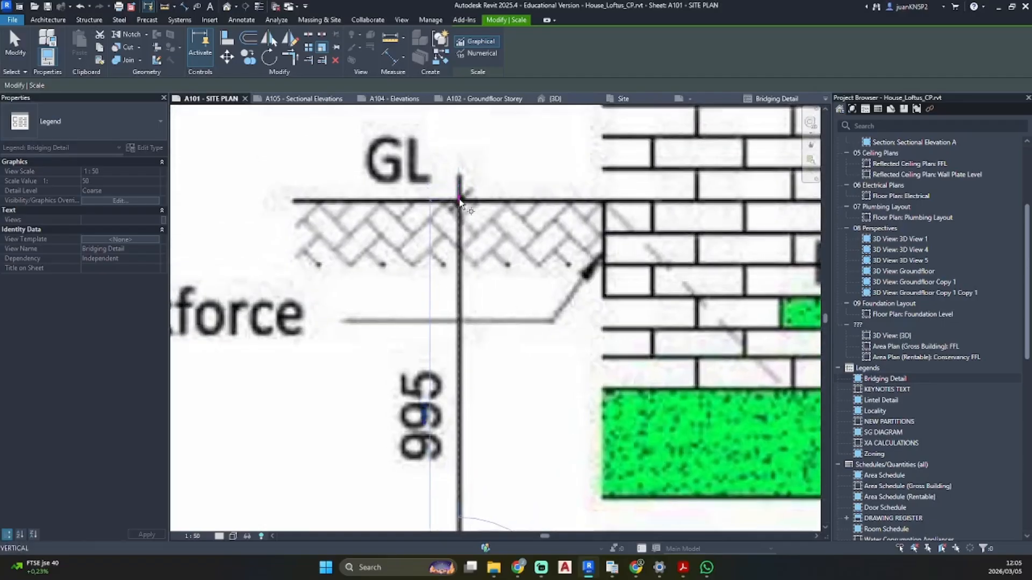
pyautogui.click(459, 202)
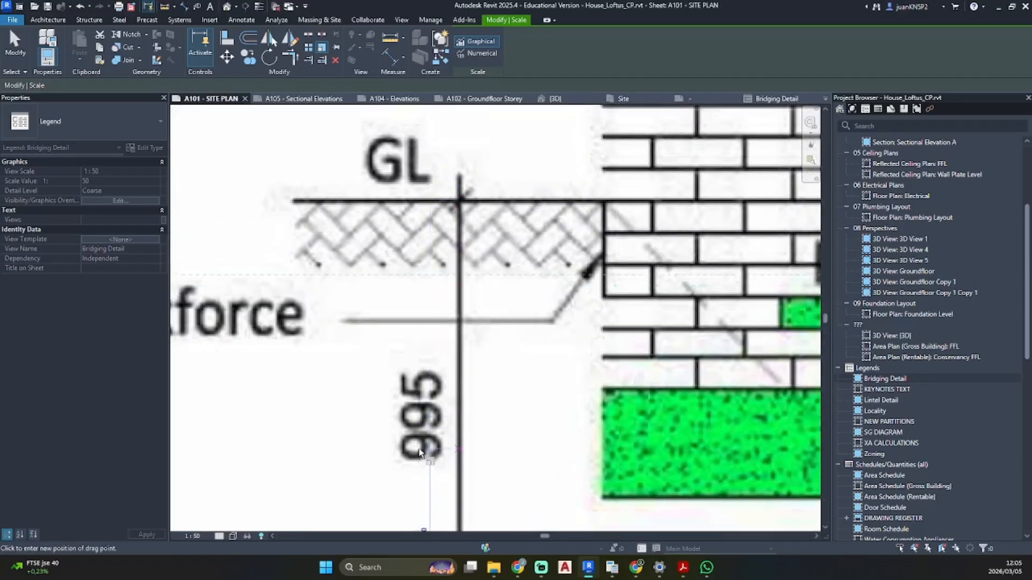
pyautogui.scroll(-1, 420, 401)
pyautogui.moveTo(420, 401); pyautogui.dragTo(428, 330, button='middle')
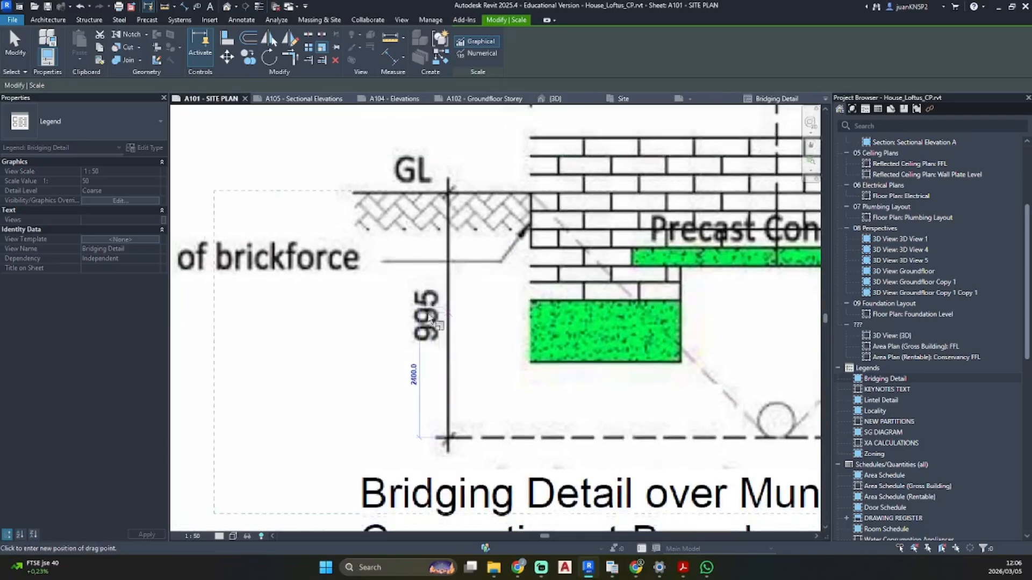
pyautogui.write('99')
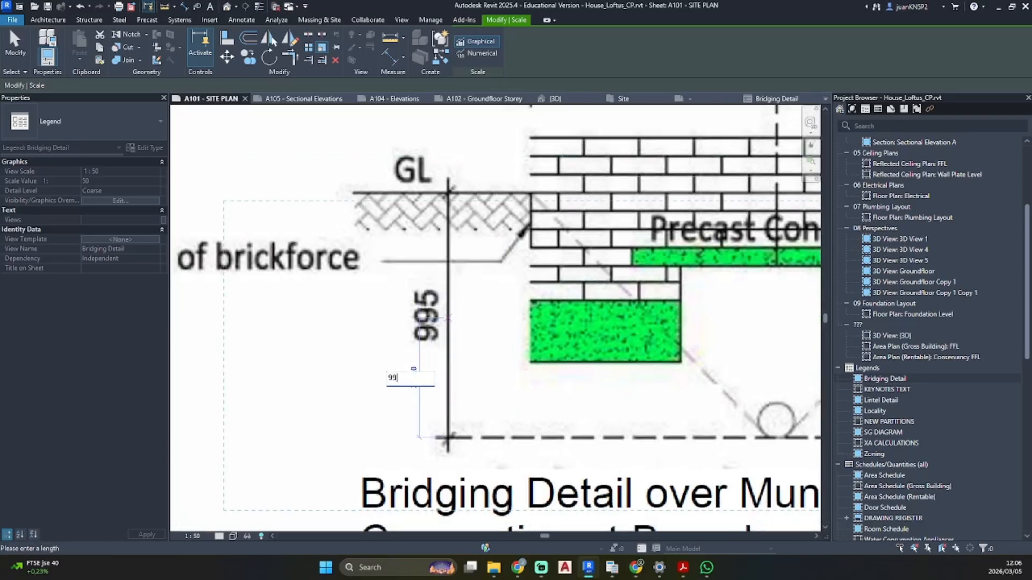
pyautogui.write('5')
pyautogui.press('Return')
pyautogui.scroll(-4, 395, 304)
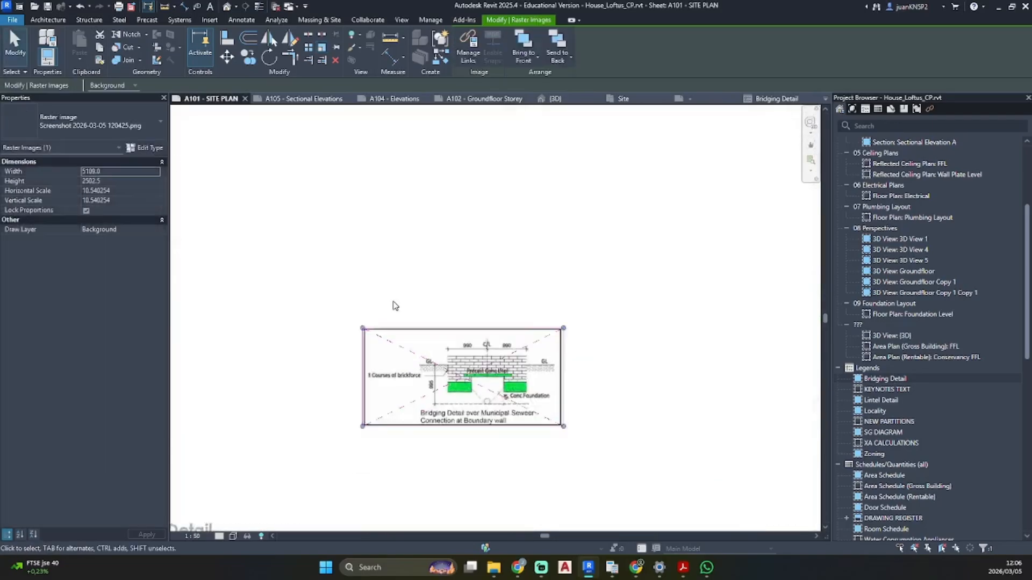
# - Return to the sheet, move the Bridging Detail legend inside the border, and shift the Energy Zone Map below the sheet
pyautogui.doubleClick(462, 439)
pyautogui.scroll(-2, 463, 434)
pyautogui.moveTo(405, 417); pyautogui.dragTo(255, 362, button='middle')
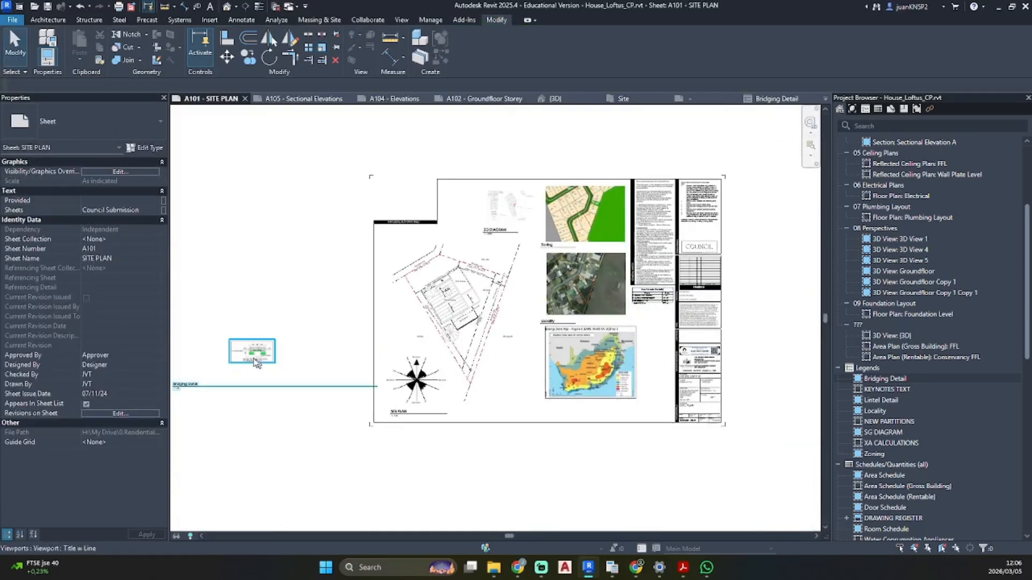
pyautogui.moveTo(247, 359); pyautogui.dragTo(644, 328)
pyautogui.moveTo(584, 387)
pyautogui.mouseDown()
pyautogui.moveTo(470, 457)
pyautogui.moveTo(495, 506)
pyautogui.mouseUp()
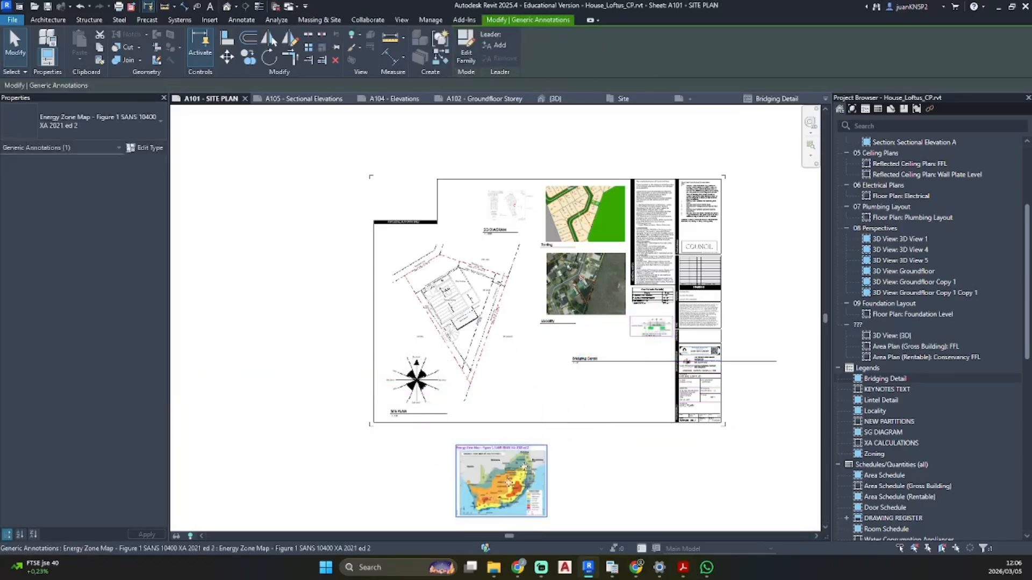
# - Place the Bridging Detail legend beneath the Locality image and align its title with the Locality title
pyautogui.scroll(3, 638, 332)
pyautogui.scroll(1, 644, 340)
pyautogui.moveTo(665, 325); pyautogui.dragTo(521, 356)
pyautogui.click(490, 418)
pyautogui.moveTo(410, 433); pyautogui.dragTo(482, 393)
pyautogui.click(550, 367)
# - Shorten the Bridging Detail title line to match the length of the Locality title line
pyautogui.scroll(-2, 708, 369)
pyautogui.moveTo(707, 369); pyautogui.dragTo(512, 337, button='middle')
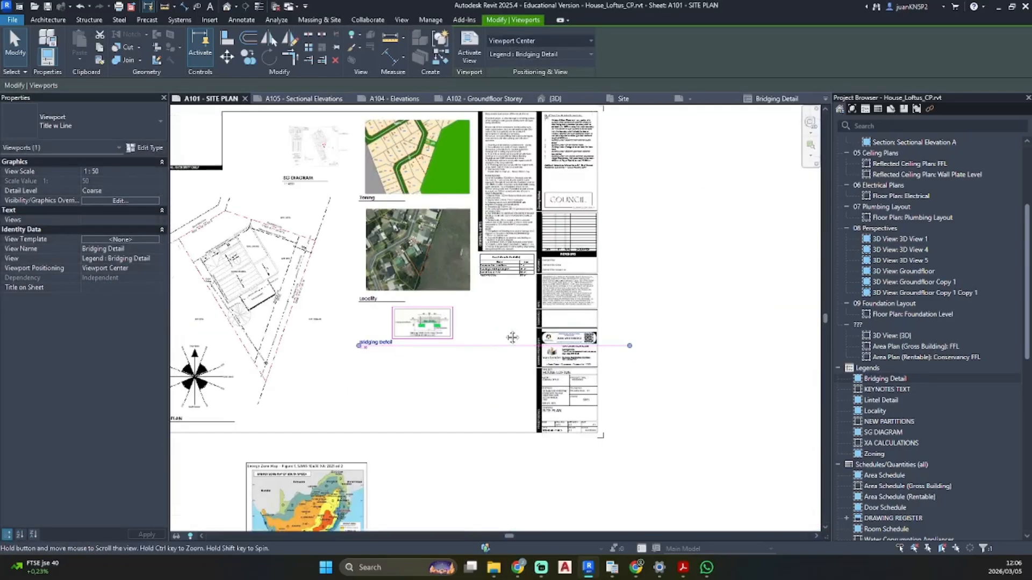
pyautogui.moveTo(625, 347); pyautogui.dragTo(608, 343)
pyautogui.moveTo(402, 341); pyautogui.dragTo(403, 343)
pyautogui.press('Escape')
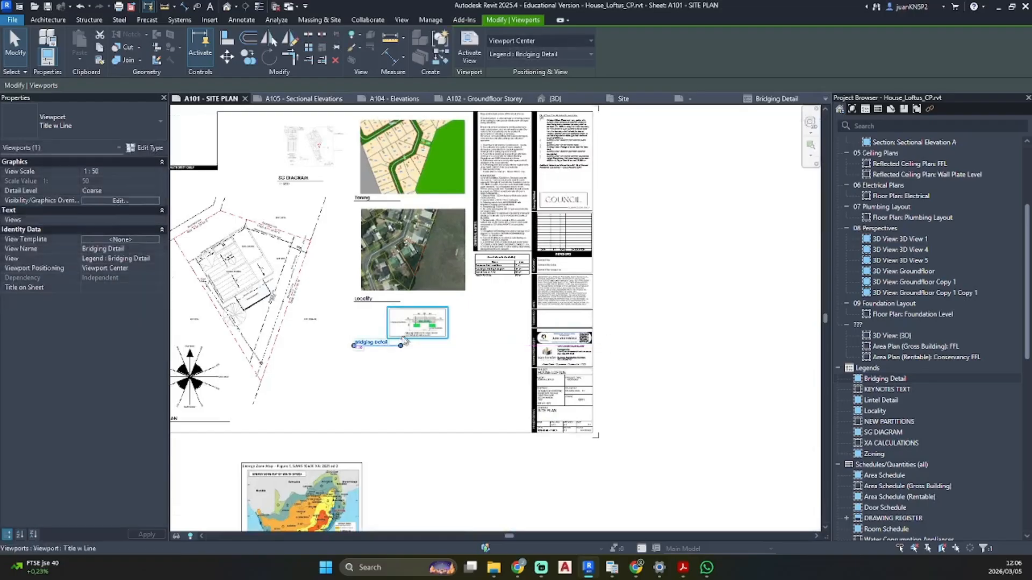
pyautogui.scroll(5, 378, 354)
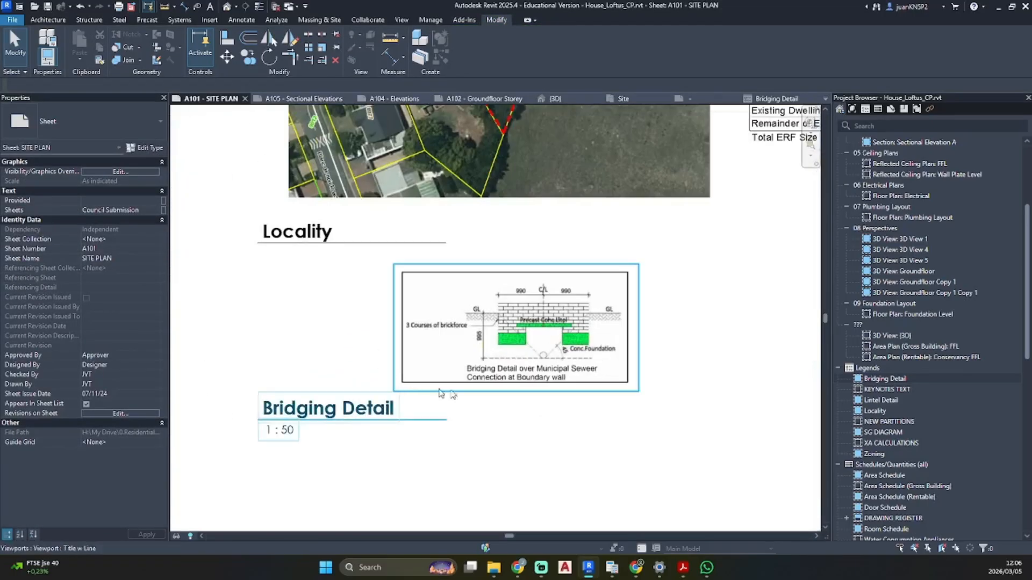
# - Nudge the SG Diagram toward the Zoning map and place the Bridging Detail legend beside it, with the title directly under the detail
pyautogui.scroll(-5, 450, 325)
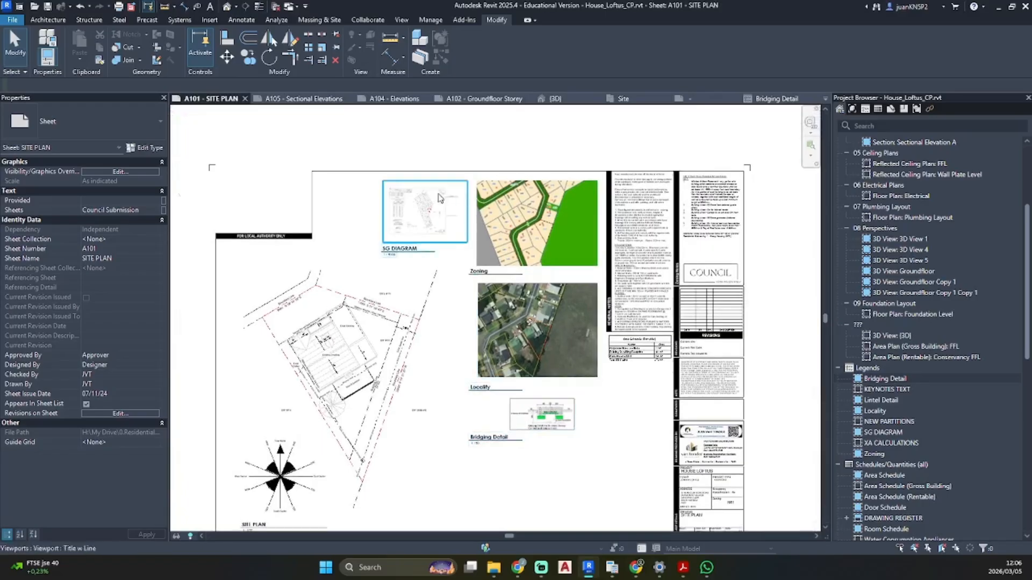
pyautogui.moveTo(438, 198); pyautogui.dragTo(445, 198)
pyautogui.moveTo(540, 435); pyautogui.dragTo(350, 223)
pyautogui.scroll(4, 340, 227)
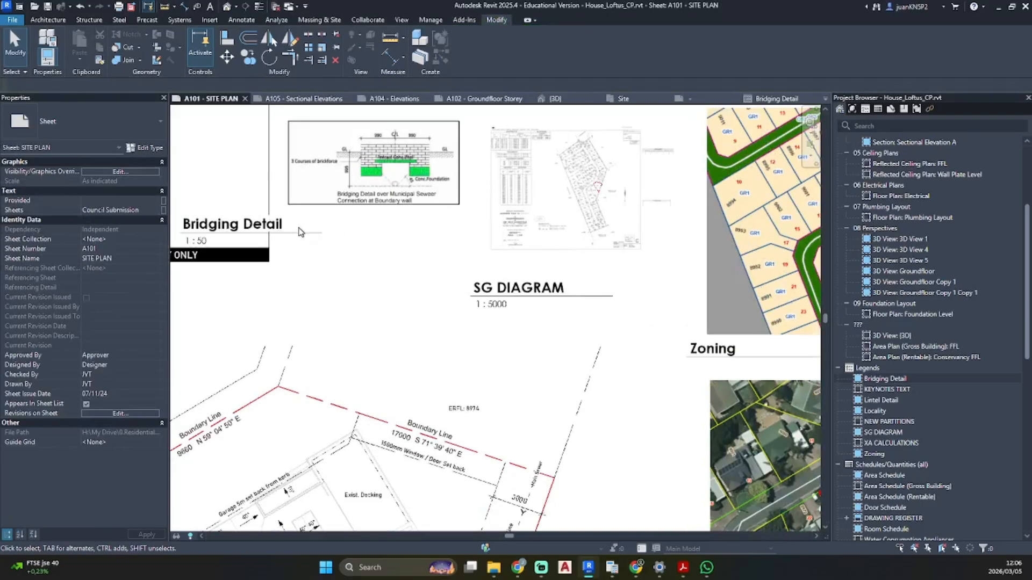
pyautogui.moveTo(285, 231); pyautogui.dragTo(404, 237)
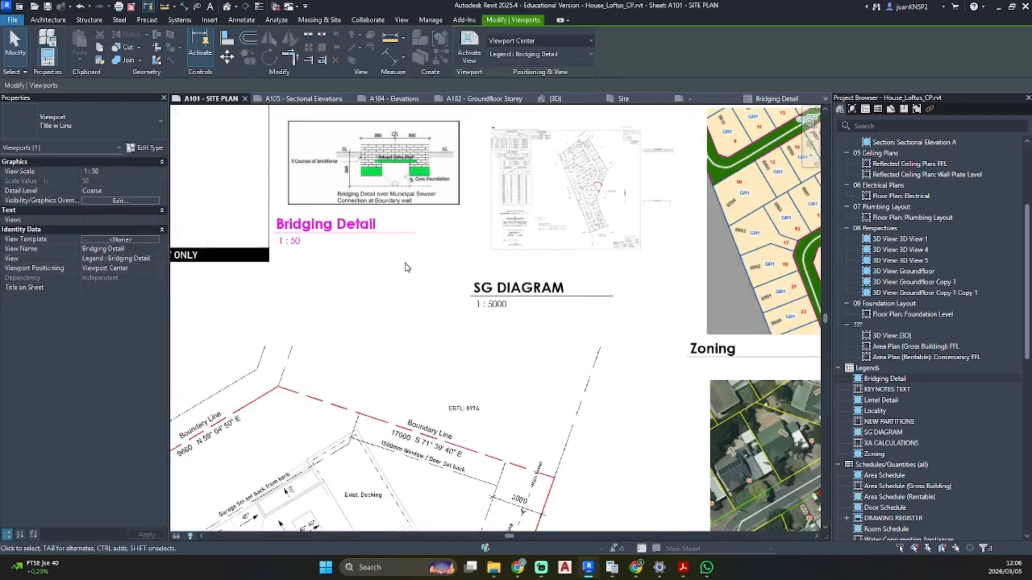
pyautogui.click(430, 305)
# - Move the Energy Zone Map back onto the sheet beneath the Locality image
pyautogui.scroll(-3, 416, 310)
pyautogui.scroll(-2, 416, 311)
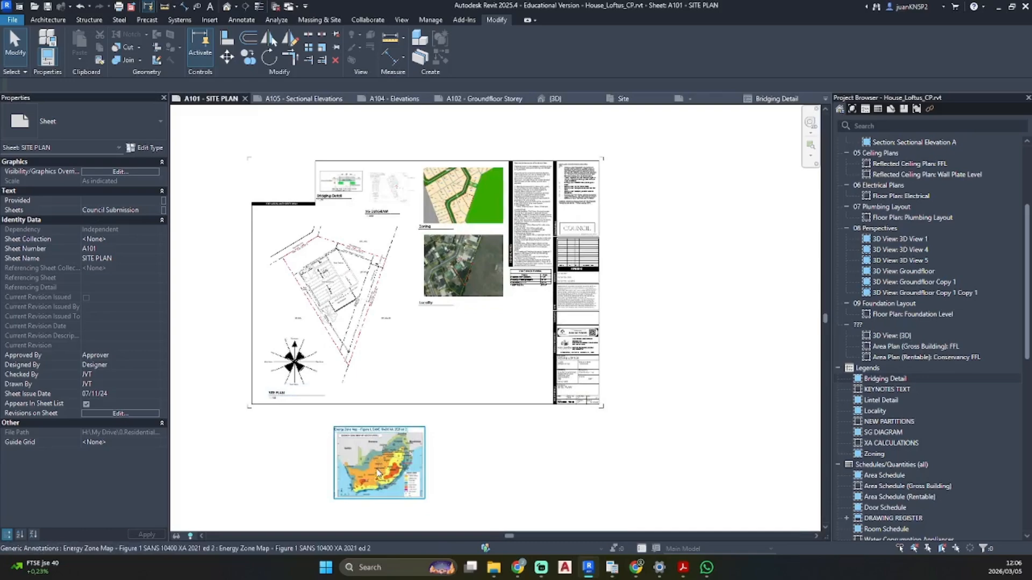
pyautogui.moveTo(379, 463); pyautogui.dragTo(464, 357)
pyautogui.click(476, 470)
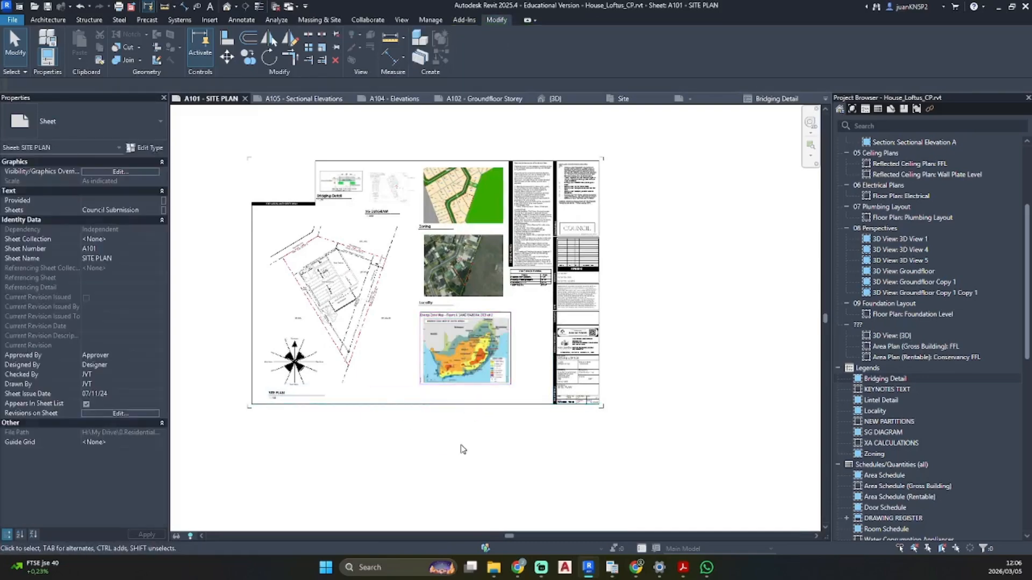
# - Activate the site plan view and delete the Exist. Sewer line label beside the main sewer line
pyautogui.scroll(6, 344, 290)
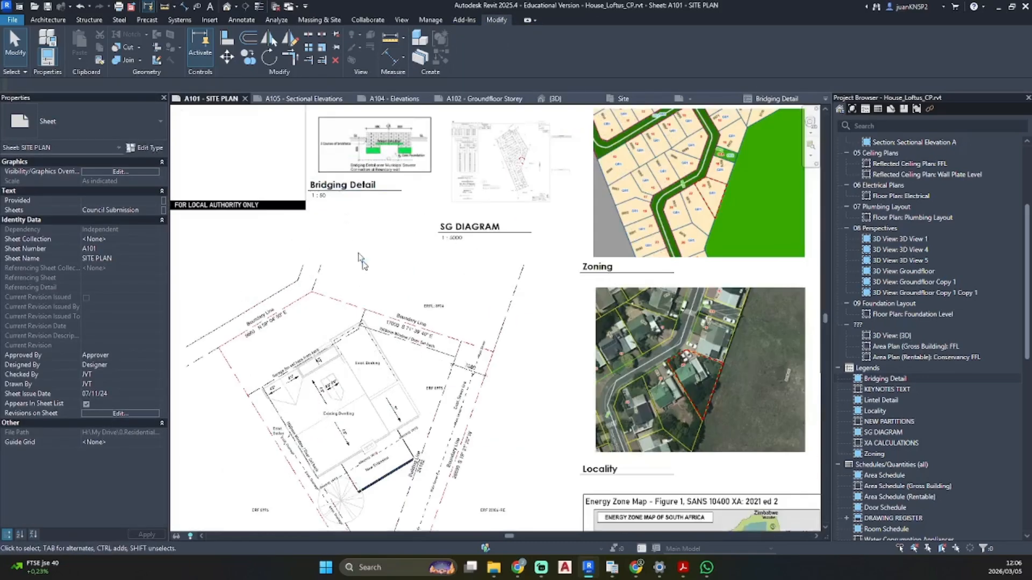
pyautogui.moveTo(662, 355)
pyautogui.mouseDown(button='middle')
pyautogui.moveTo(547, 318)
pyautogui.moveTo(549, 338)
pyautogui.mouseUp(button='middle')
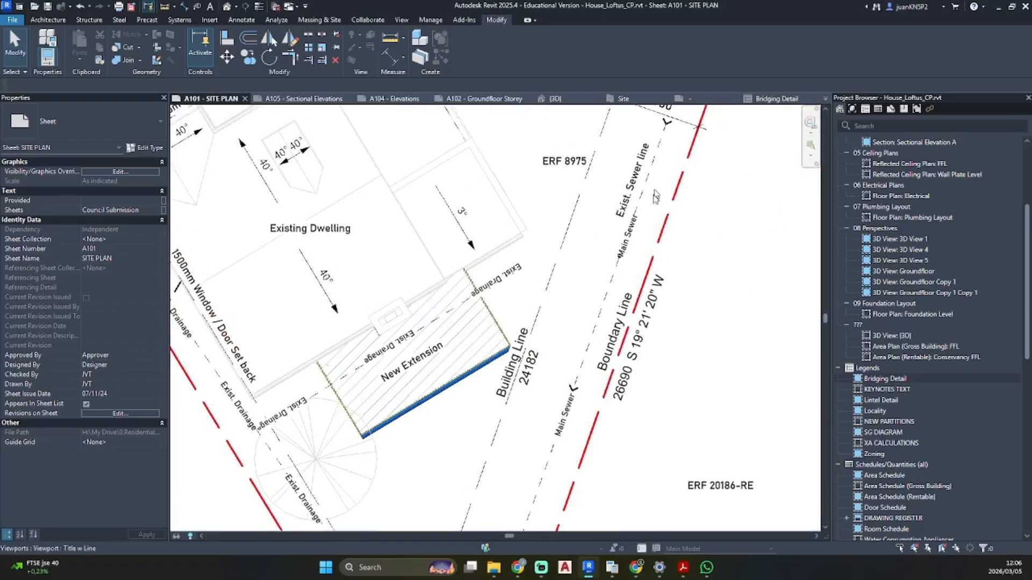
pyautogui.doubleClick(628, 191)
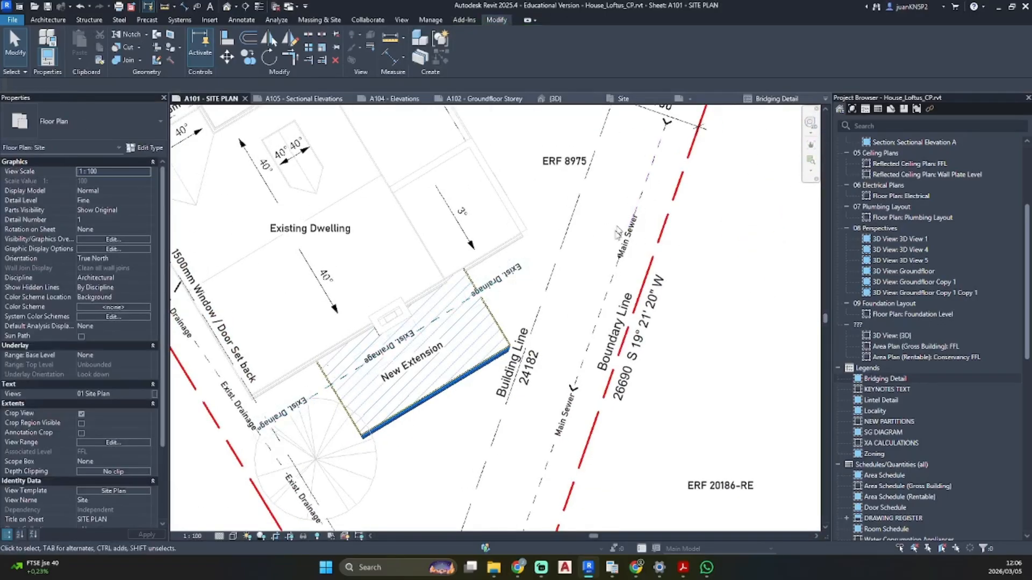
pyautogui.scroll(-3, 619, 420)
pyautogui.moveTo(595, 323); pyautogui.dragTo(574, 408, button='middle')
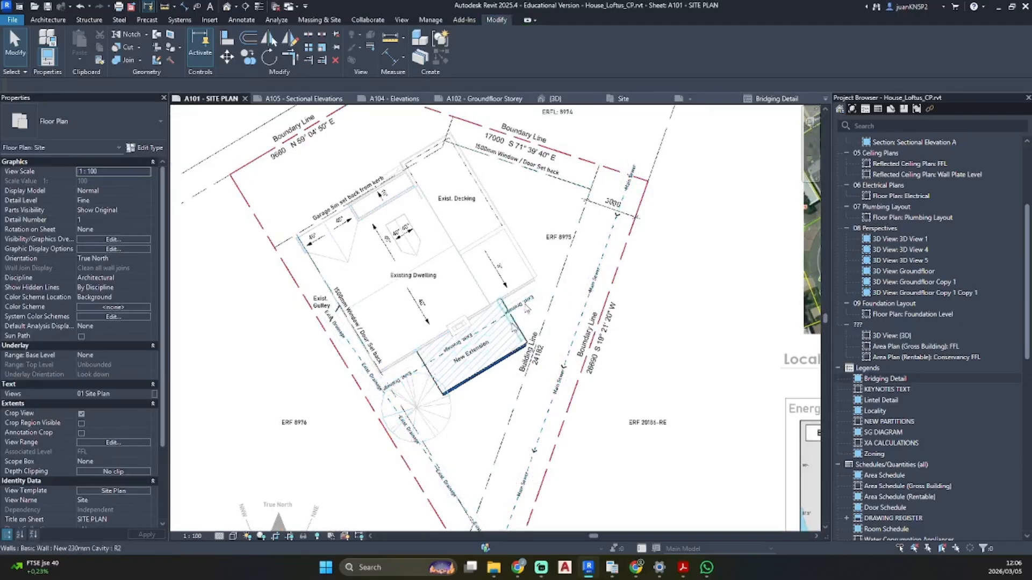
# - Start a text note in the 5mm Arial 2 style beside the site plan's eastern boundary line
pyautogui.scroll(-5, 446, 242)
pyautogui.scroll(3, 424, 180)
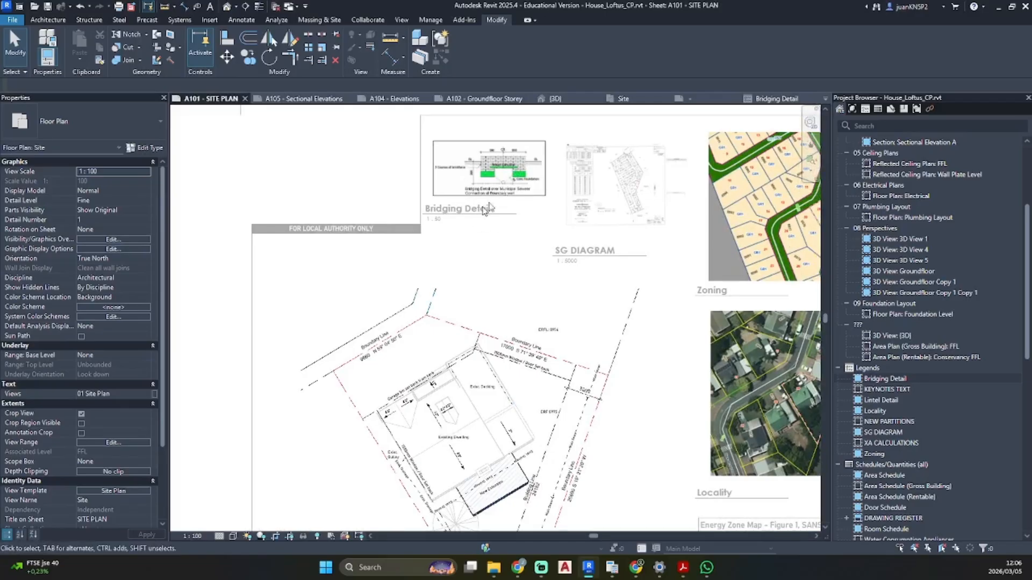
pyautogui.scroll(4, 502, 355)
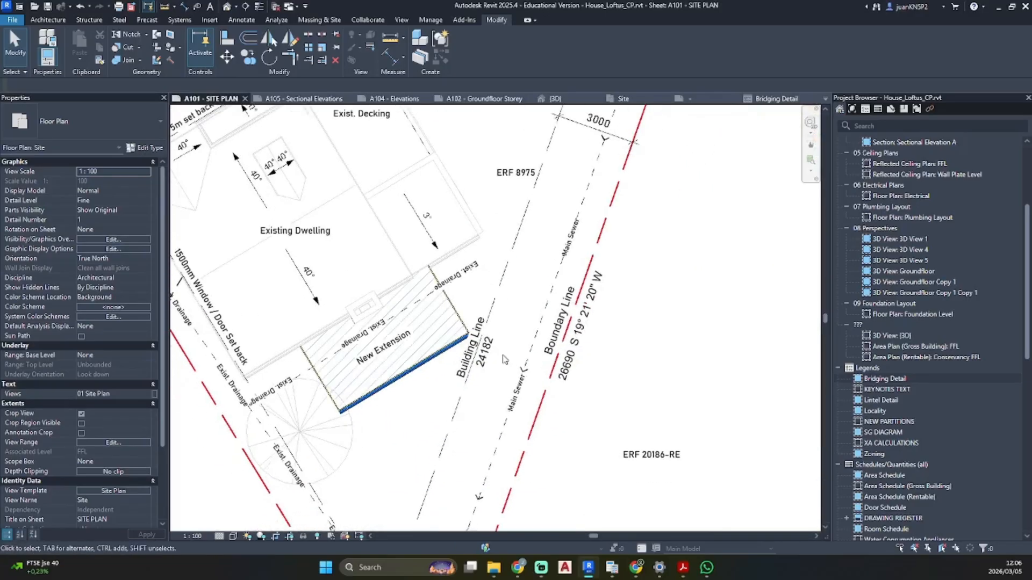
pyautogui.press('t')
pyautogui.press('x')
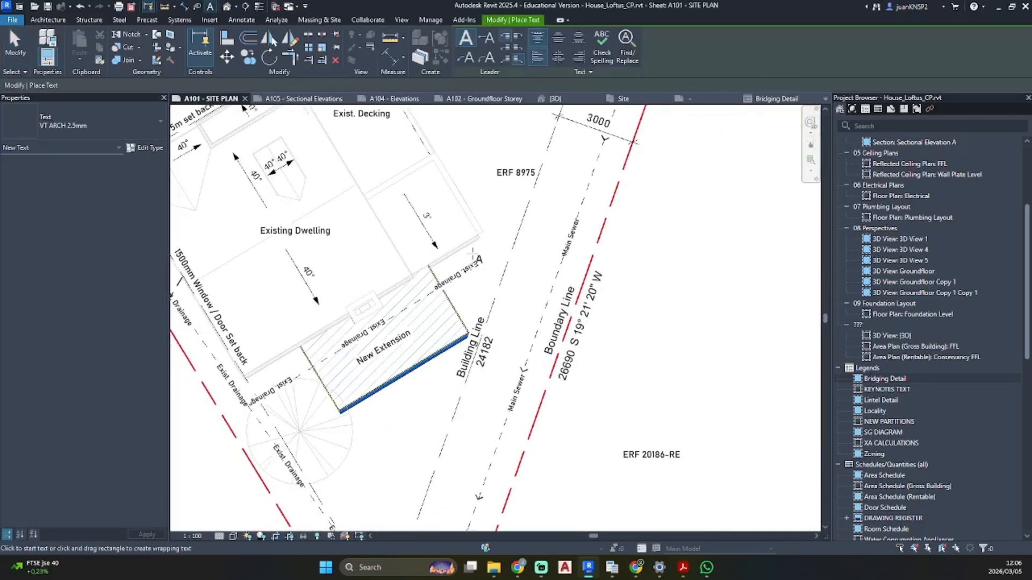
pyautogui.scroll(3, 473, 285)
pyautogui.scroll(-2, 536, 322)
pyautogui.moveTo(543, 324); pyautogui.dragTo(499, 226, button='middle')
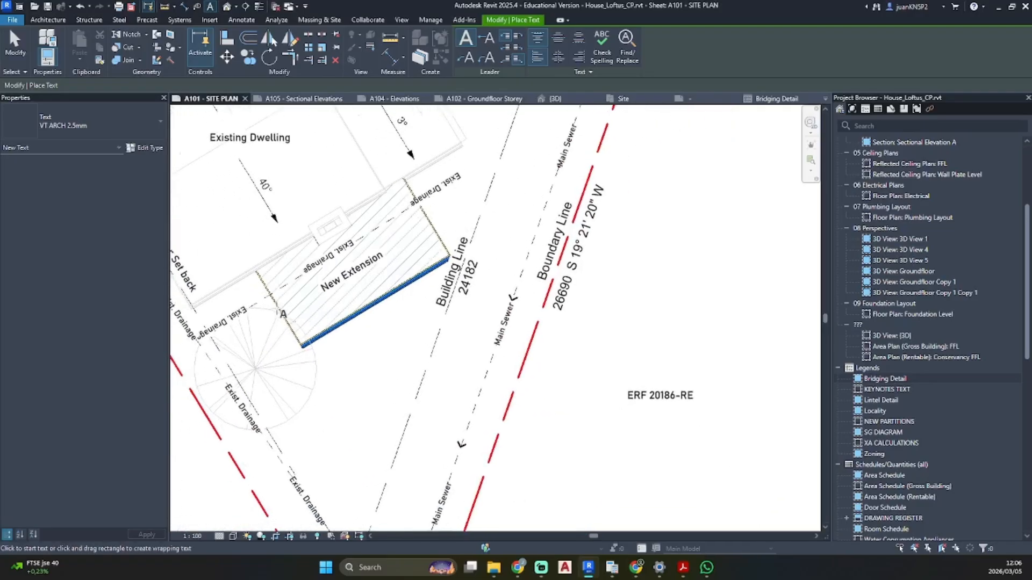
pyautogui.scroll(-4, 459, 281)
pyautogui.click(100, 134)
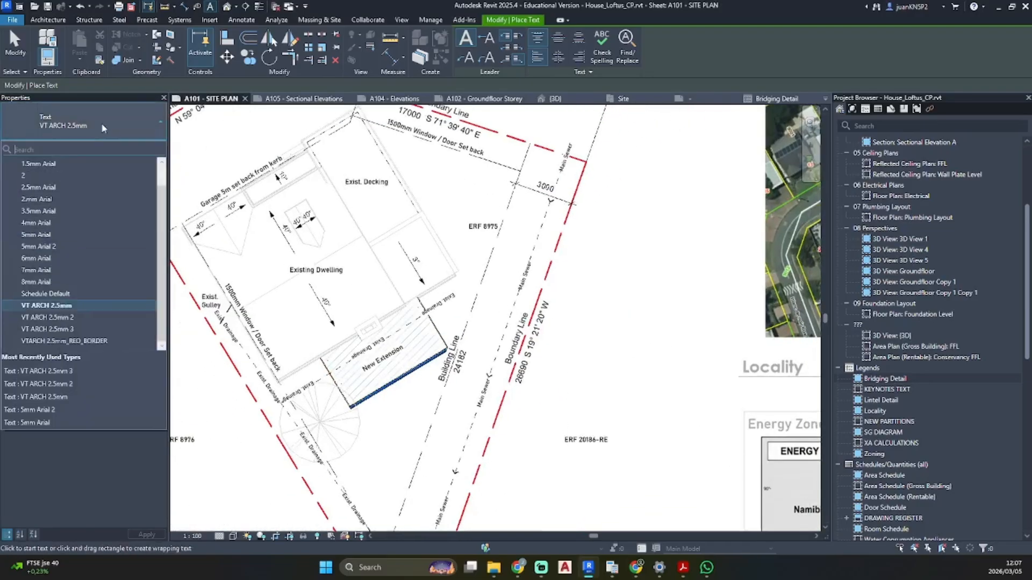
pyautogui.click(70, 246)
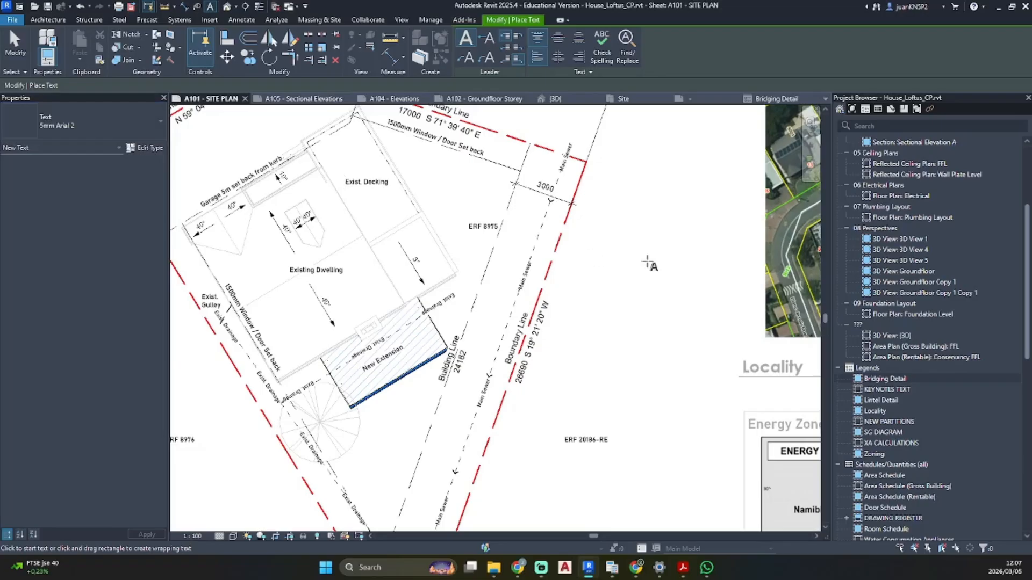
pyautogui.click(572, 247)
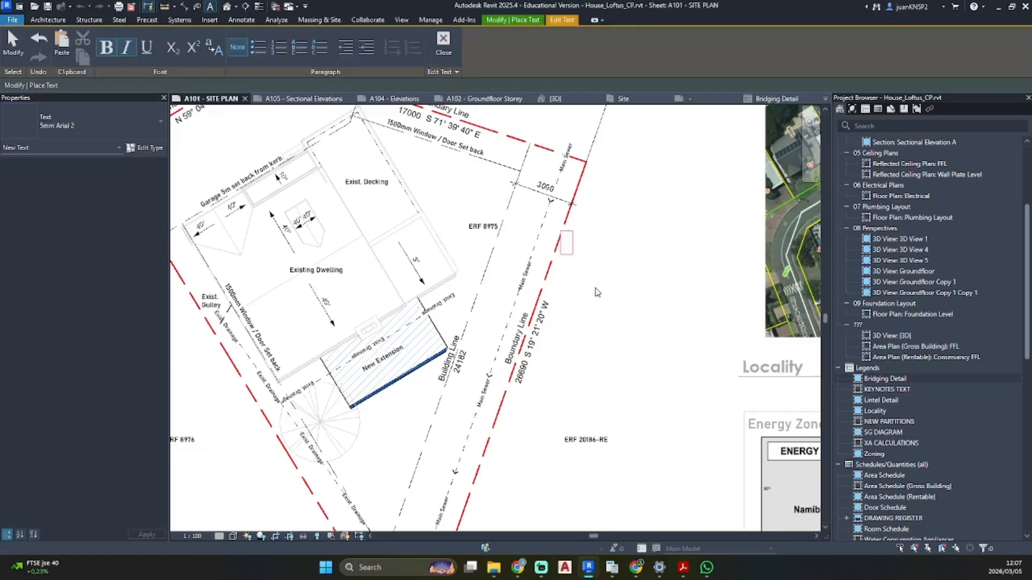
# - Enter the note text "NOTE: FOR DRAINAGE, PLEASE REFER TO BRIDGING DETAIL FOR EXISTING DRAINAGE UNDER NEW STRUCTURE"
pyautogui.write('NOTER')
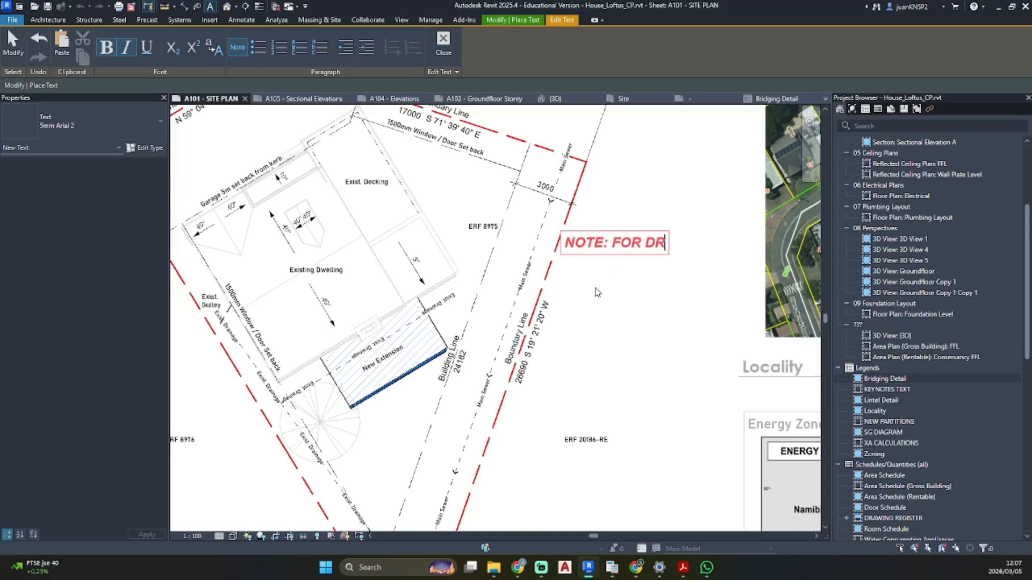
pyautogui.press('BackSpace')
pyautogui.press('BackSpace')
pyautogui.press('BackSpace')
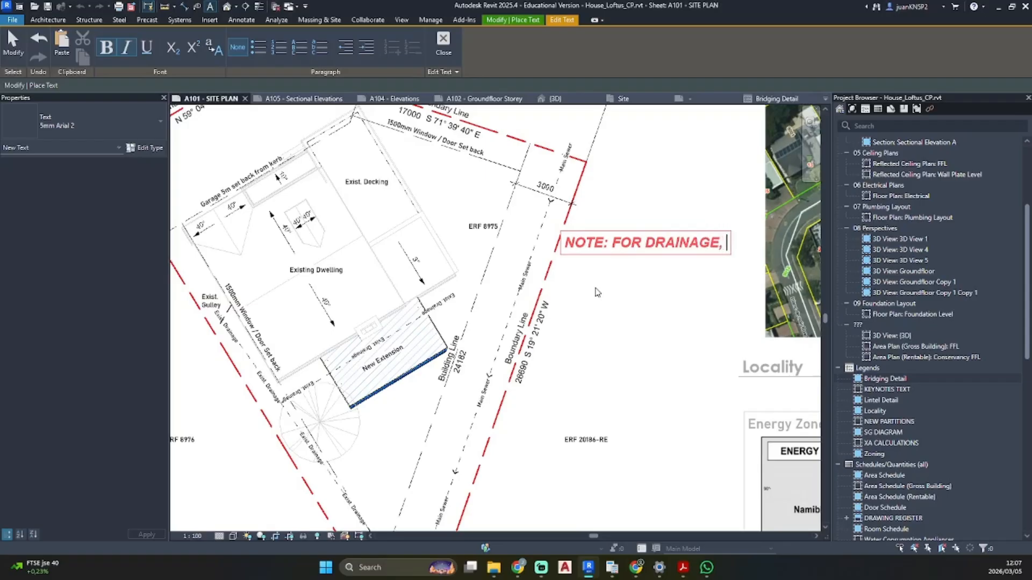
pyautogui.write('ASE REFER')
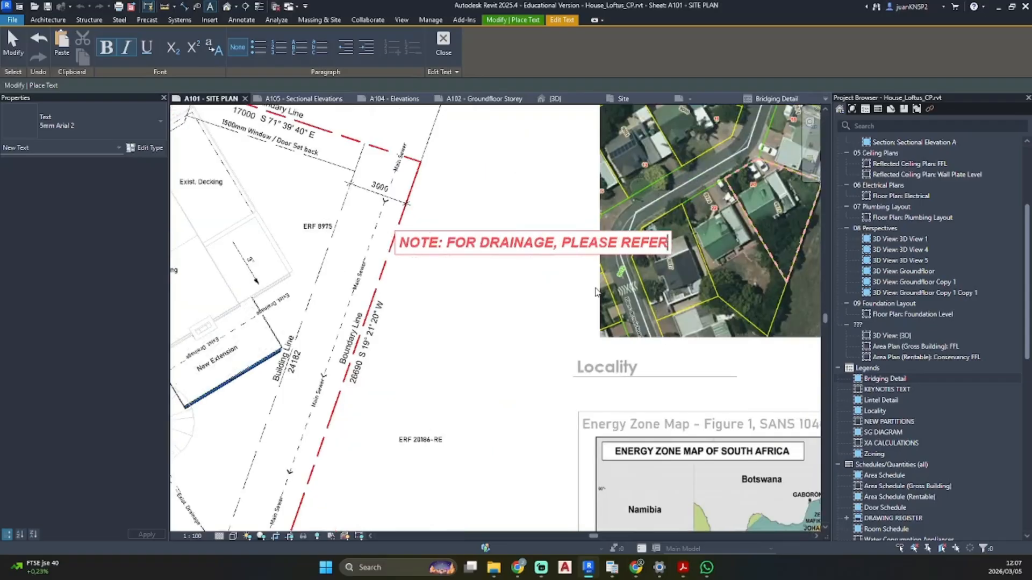
pyautogui.write(' TO BERIDG')
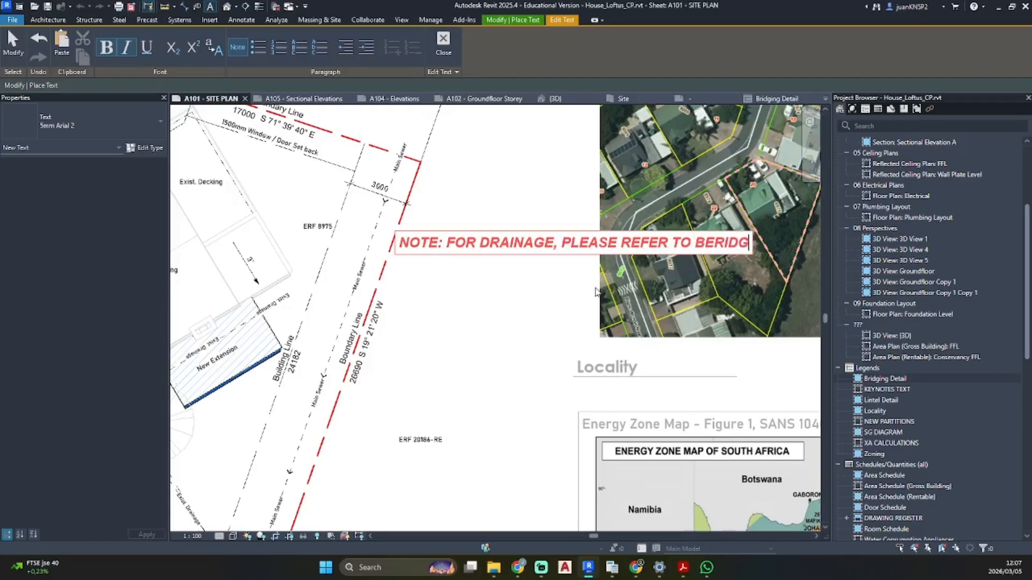
pyautogui.write('ING DETAIL')
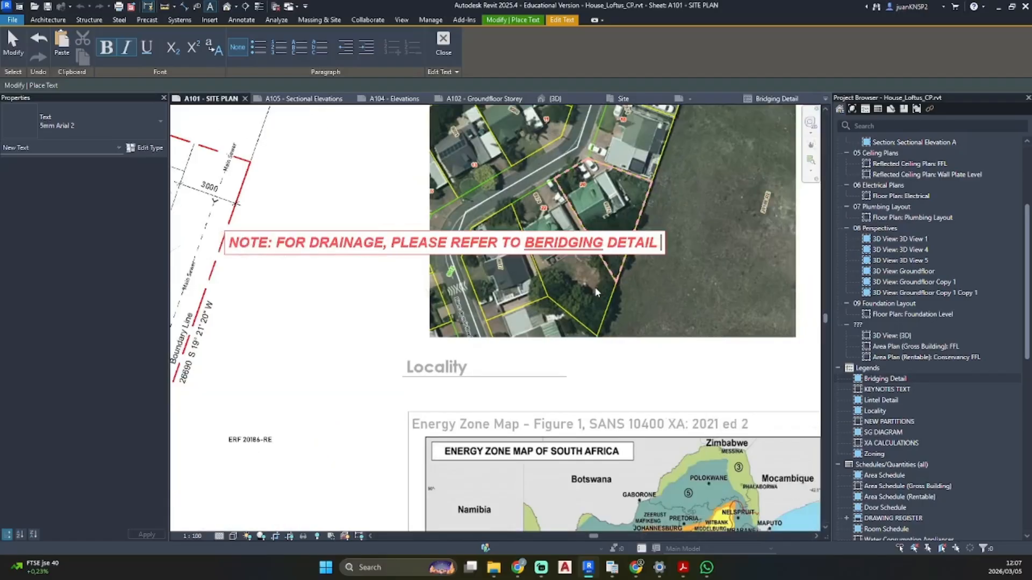
pyautogui.write(' FOR EXISTI')
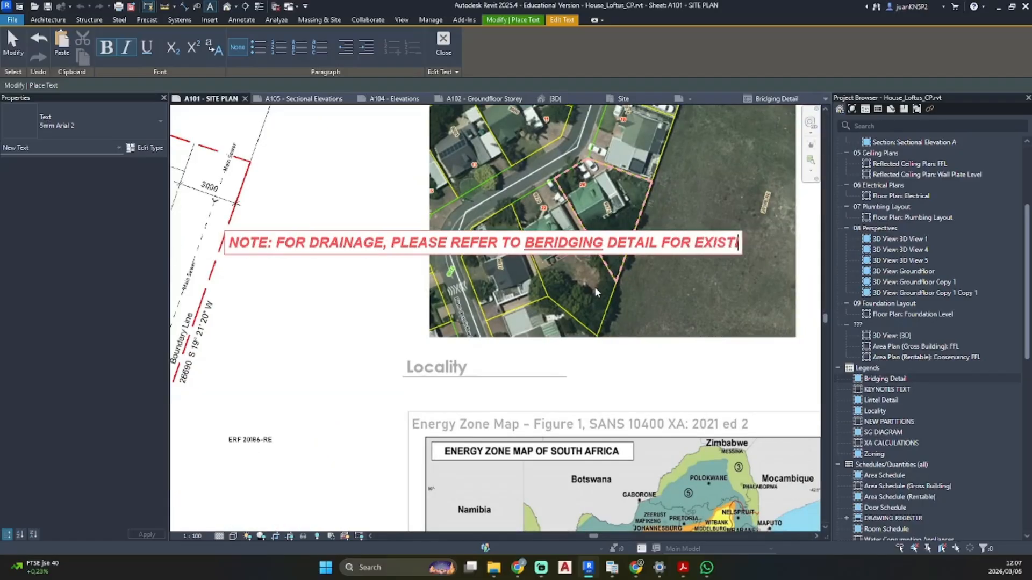
pyautogui.write('NG DRAINAGE UNDER NEW STR')
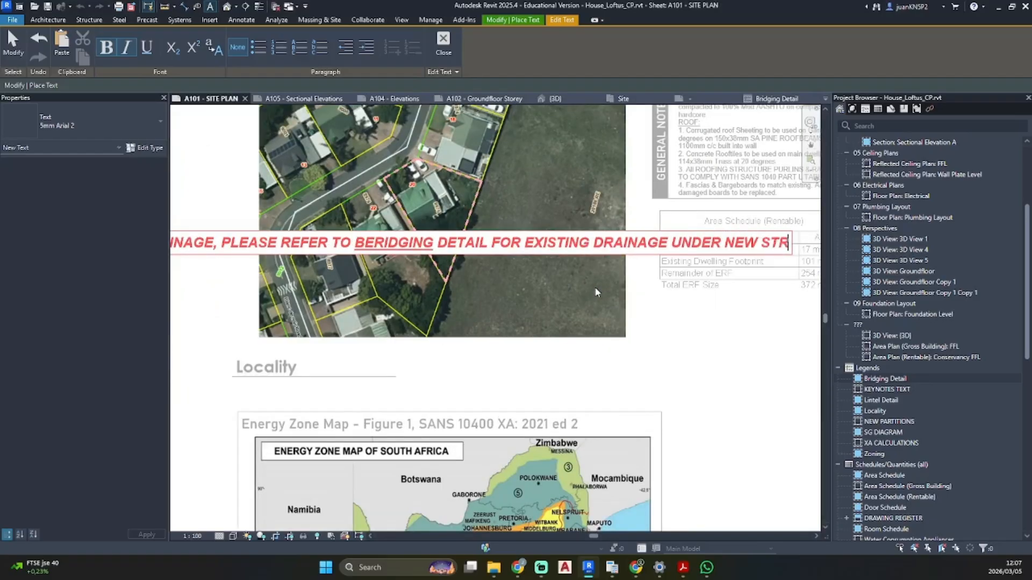
pyautogui.write('UCTURE')
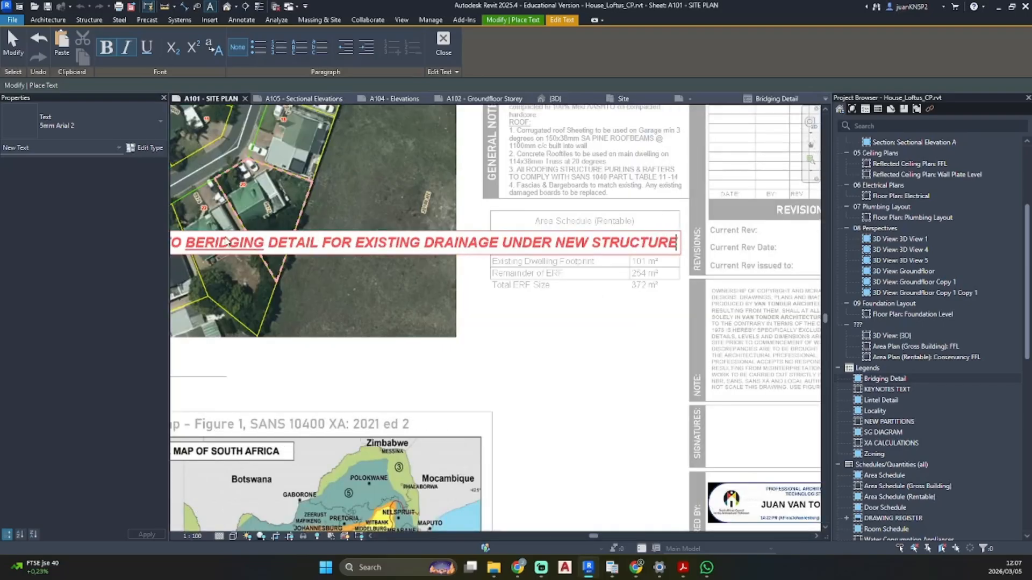
pyautogui.press('BackSpace')
pyautogui.click(290, 352)
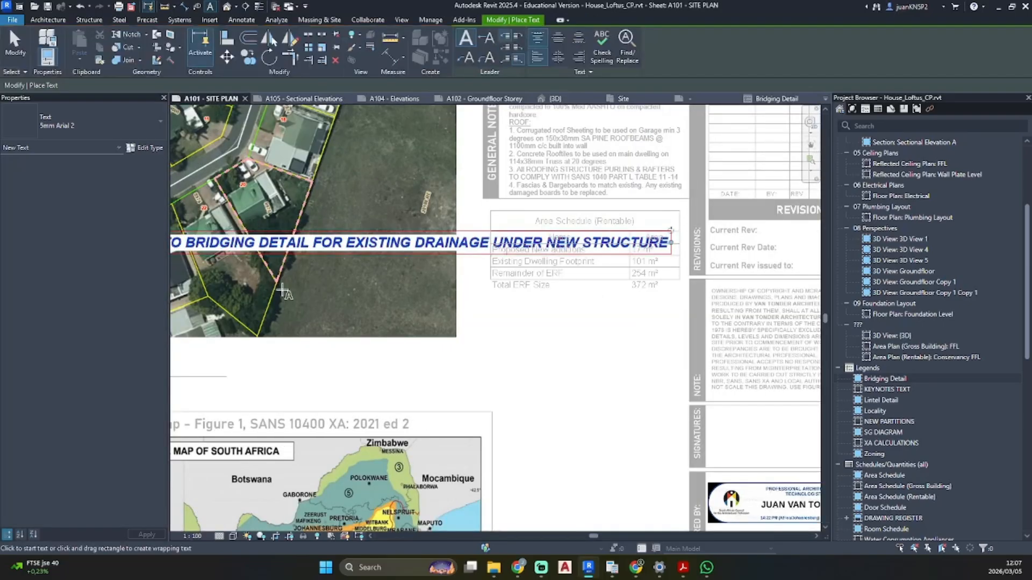
# - Narrow the drainage note's text box so the wording wraps onto five lines
pyautogui.scroll(-2, 291, 352)
pyautogui.moveTo(291, 352); pyautogui.dragTo(569, 358, button='middle')
pyautogui.press('Escape')
pyautogui.press('Escape')
pyautogui.click(442, 308)
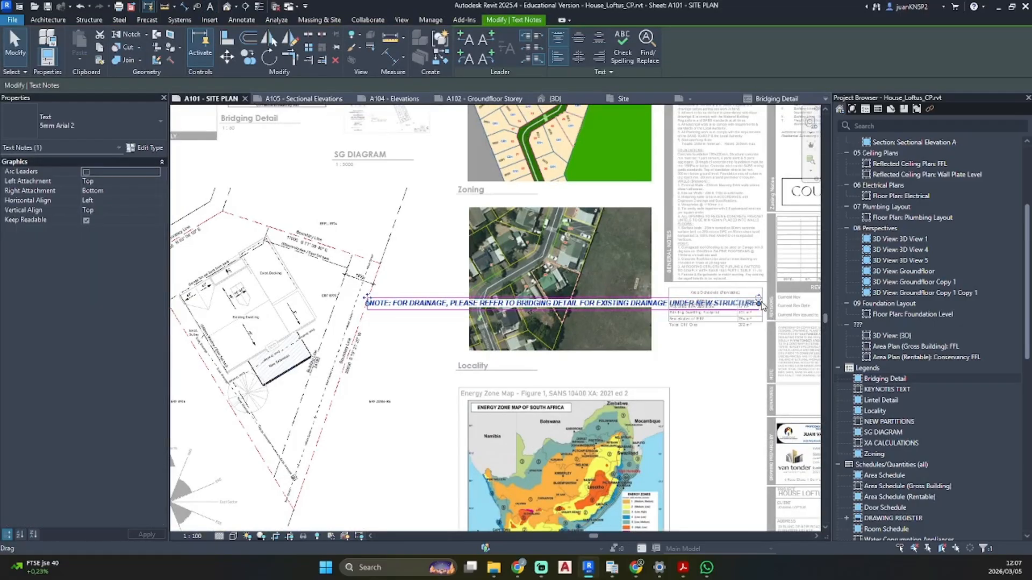
pyautogui.moveTo(758, 303); pyautogui.dragTo(468, 296)
pyautogui.moveTo(401, 304); pyautogui.dragTo(601, 311, button='middle')
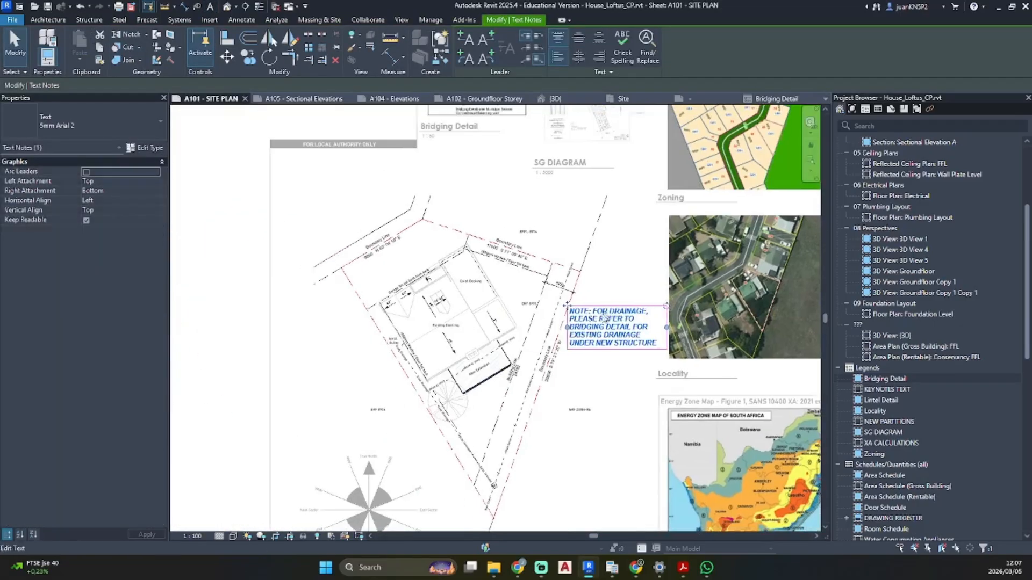
# - Centre the drainage note's text and move the note beneath the FOR LOCAL AUTHORITY ONLY bar
pyautogui.click(579, 58)
pyautogui.moveTo(566, 314)
pyautogui.mouseDown()
pyautogui.moveTo(297, 203)
pyautogui.moveTo(269, 166)
pyautogui.moveTo(282, 168)
pyautogui.mouseUp()
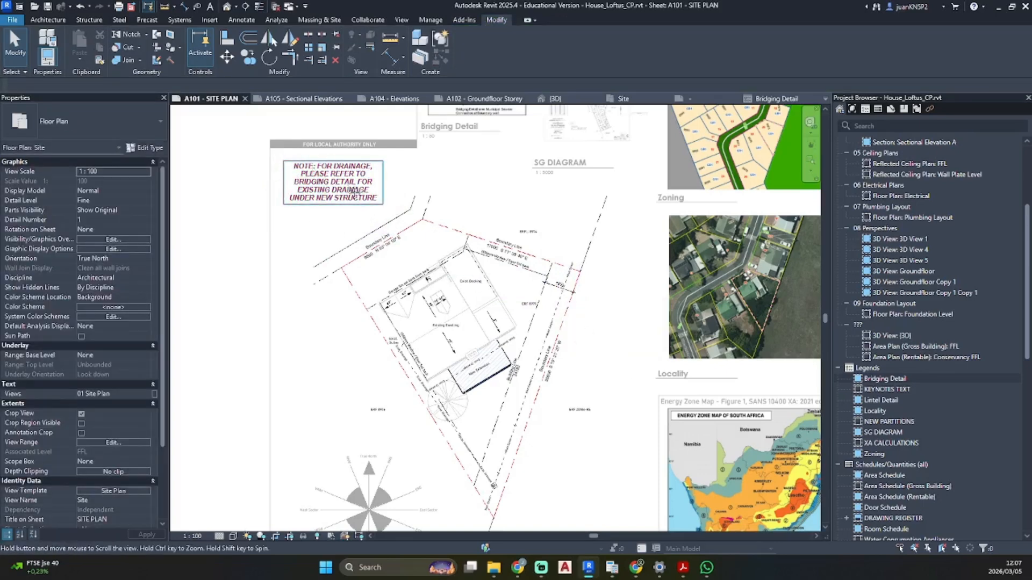
pyautogui.moveTo(354, 192); pyautogui.dragTo(327, 230, button='middle')
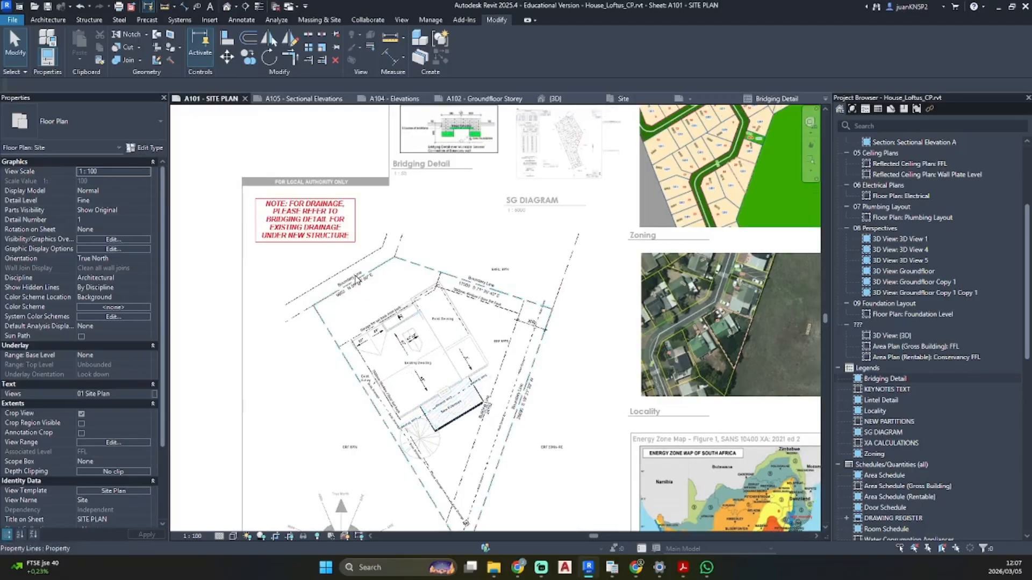
# - Examine the Bridging Detail and the existing drainage lines running under the New Extension on the site plan
pyautogui.moveTo(371, 270); pyautogui.dragTo(323, 406, button='middle')
pyautogui.scroll(3, 380, 274)
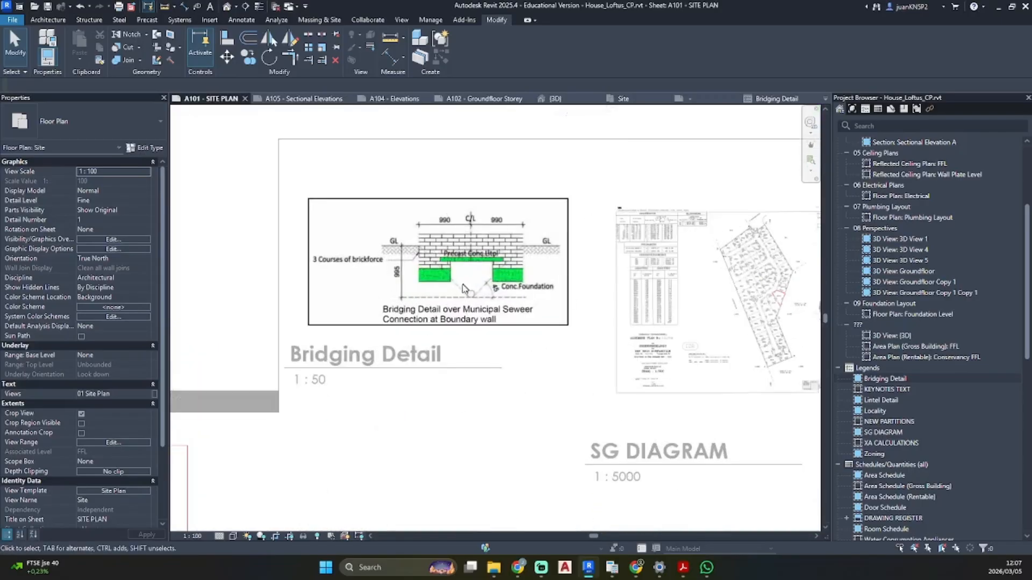
pyautogui.scroll(-2, 465, 289)
pyautogui.moveTo(476, 376); pyautogui.dragTo(511, 179, button='middle')
pyautogui.moveTo(533, 444); pyautogui.dragTo(559, 272, button='middle')
pyautogui.scroll(3, 553, 306)
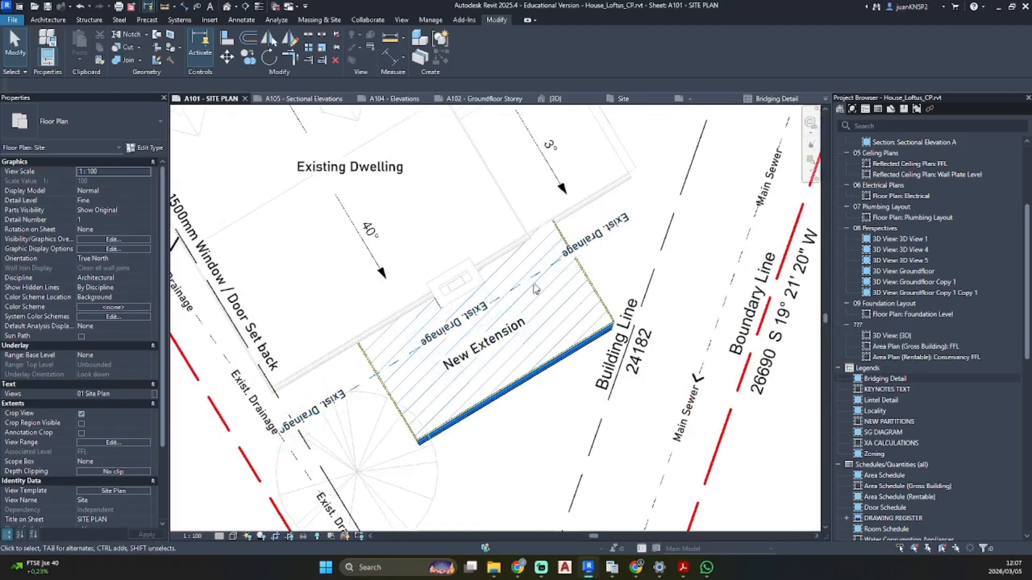
pyautogui.scroll(-3, 519, 290)
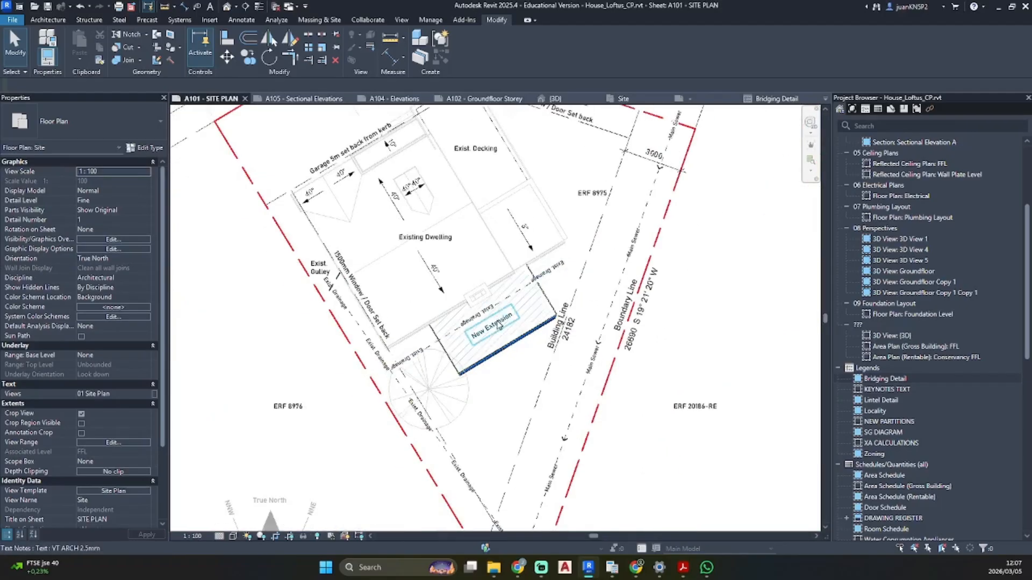
pyautogui.scroll(-2, 665, 304)
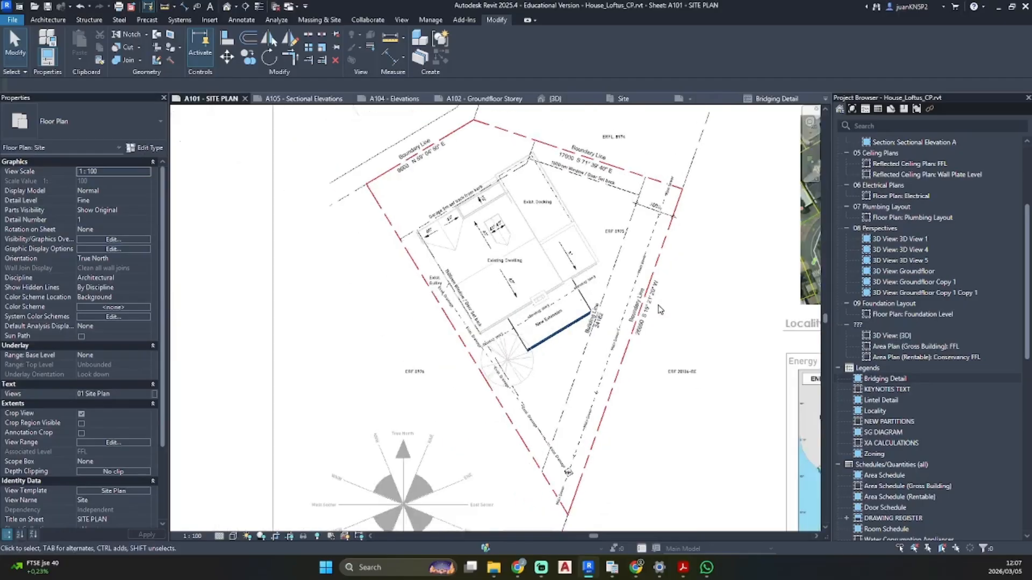
# - Copy the drainage note to the blank sheet area between the site's southern corner and the Energy Zone Map
pyautogui.moveTo(665, 307); pyautogui.dragTo(662, 385, button='middle')
pyautogui.click(350, 160)
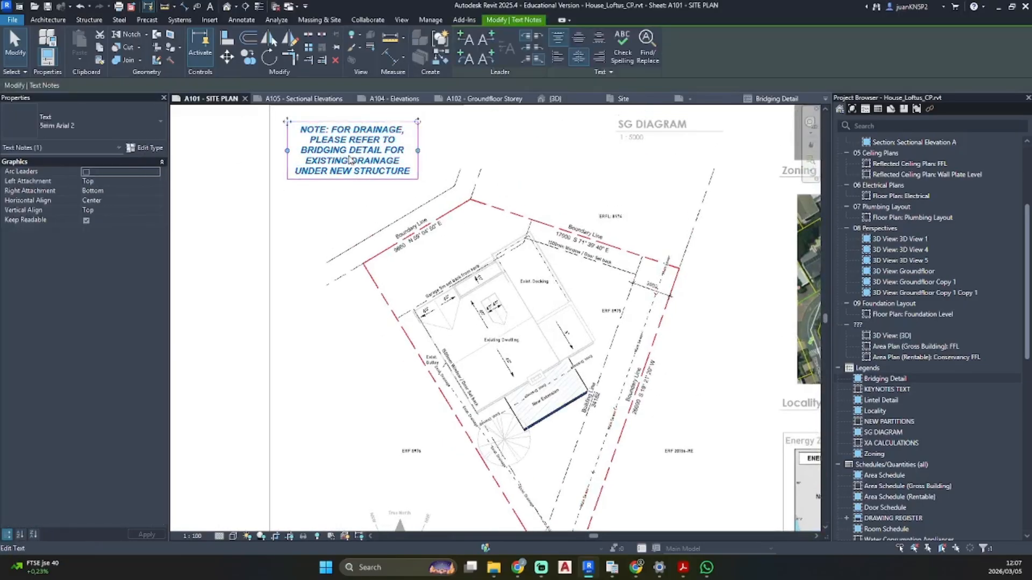
pyautogui.press('c')
pyautogui.press('o')
pyautogui.click(350, 161)
pyautogui.moveTo(439, 198); pyautogui.dragTo(439, 94, button='middle')
pyautogui.scroll(-2, 385, 339)
pyautogui.click(614, 385)
pyautogui.scroll(3, 617, 391)
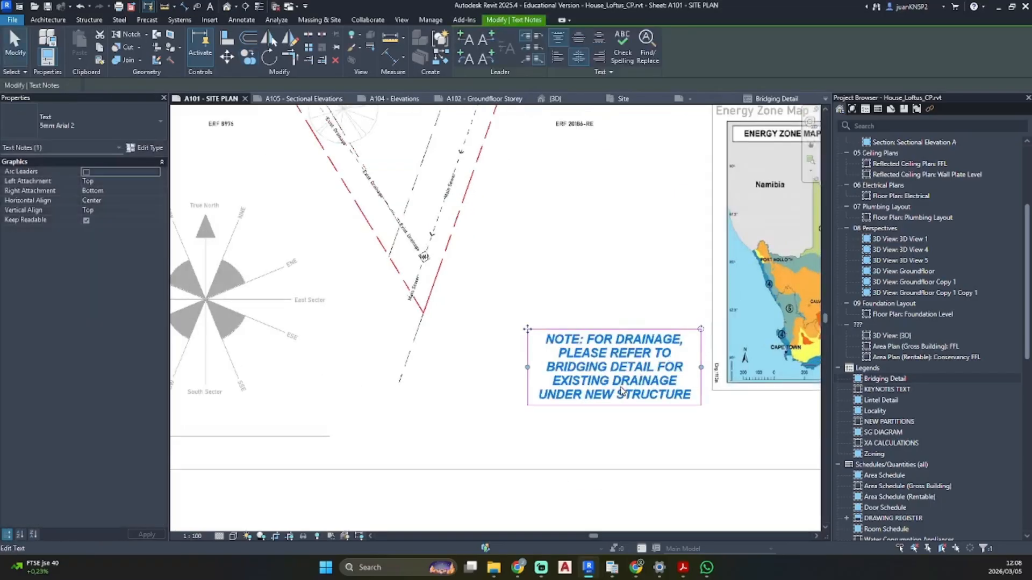
# - Replace the copied note's wording after NOTE: with "ALL EXISTING SANITARY FIXTURES TO REMAIN AS IS - AS PER PREVIOUSLY APPROVED"
pyautogui.doubleClick(671, 384)
pyautogui.moveTo(694, 402)
pyautogui.mouseDown()
pyautogui.moveTo(540, 349)
pyautogui.moveTo(650, 371)
pyautogui.moveTo(702, 405)
pyautogui.mouseUp()
pyautogui.click(577, 353)
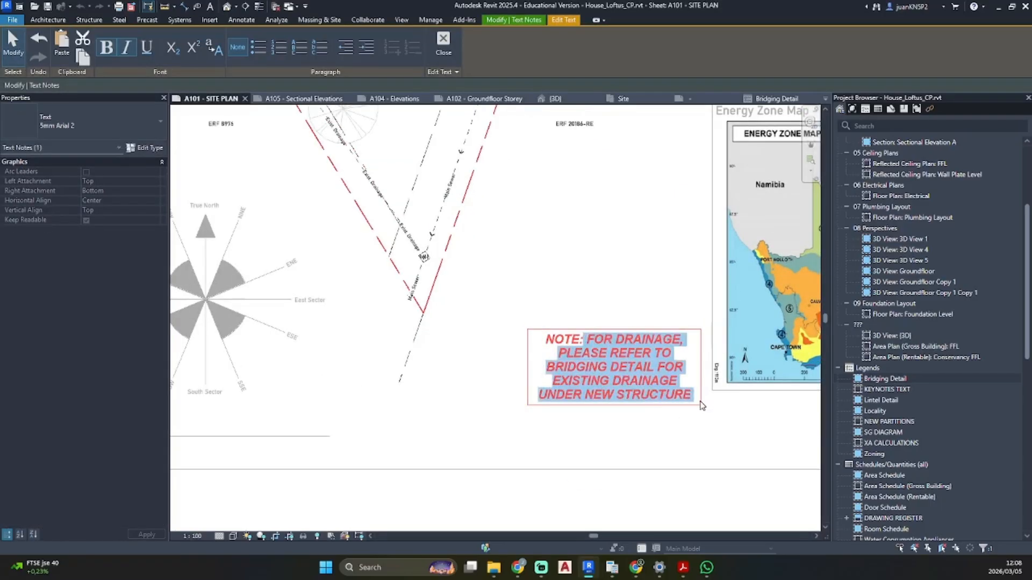
pyautogui.write('ALL EXISTIN')
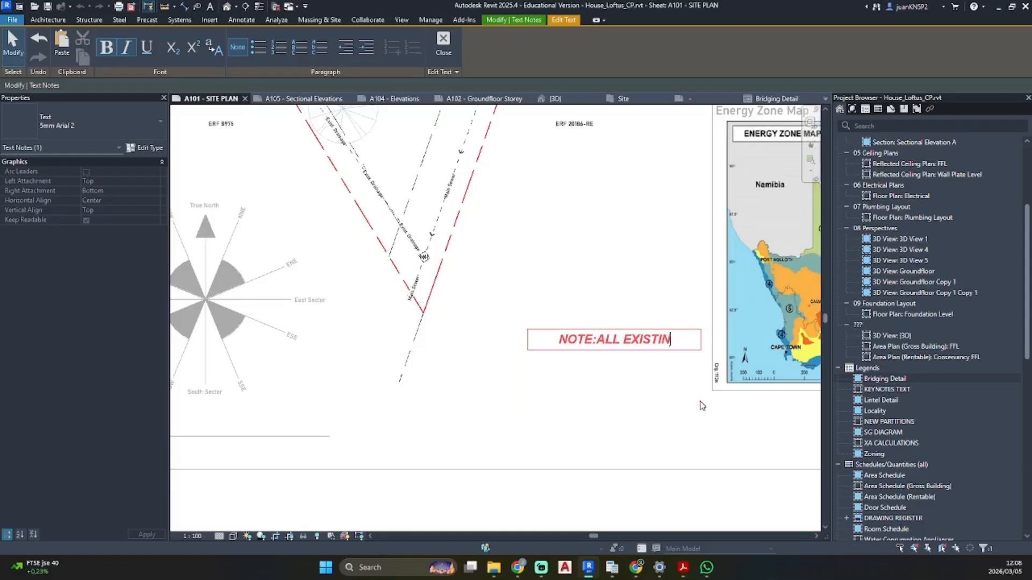
pyautogui.write('G SANATIR')
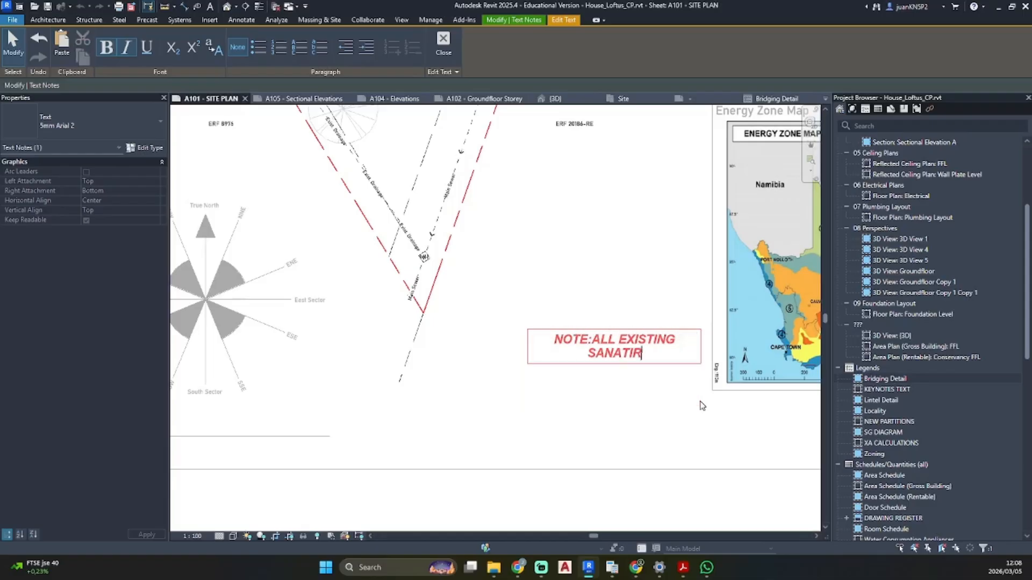
pyautogui.press('BackSpace')
pyautogui.press('BackSpace')
pyautogui.press('BackSpace')
pyautogui.press('BackSpace')
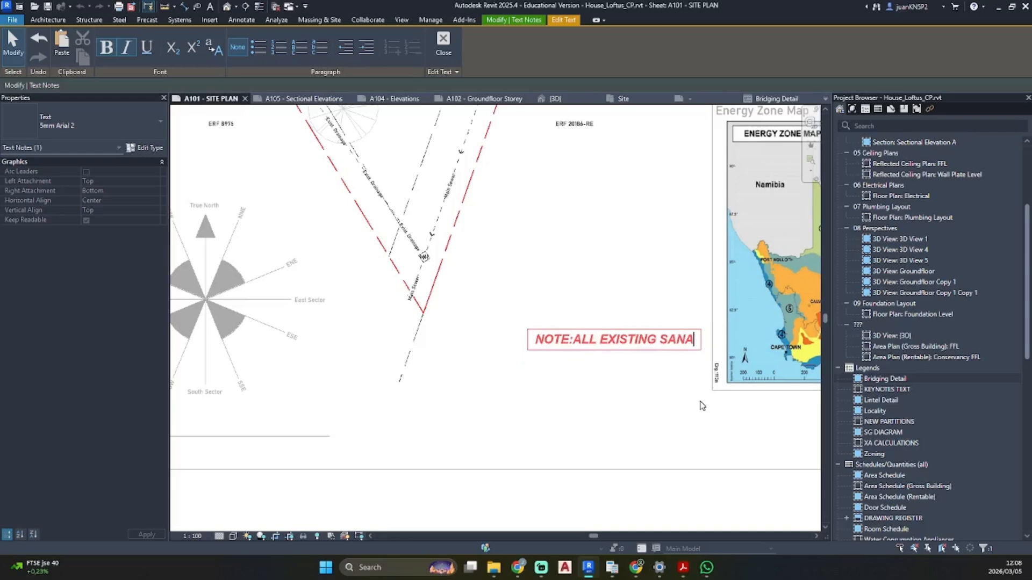
pyautogui.write('ITARY F')
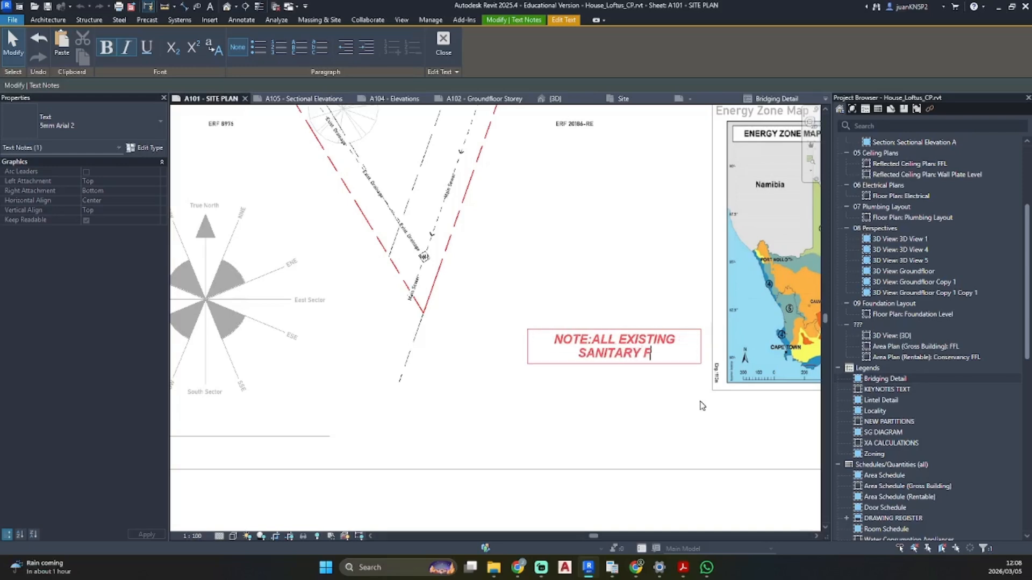
pyautogui.write('IXTURES TO REMAIN AS IS - AS')
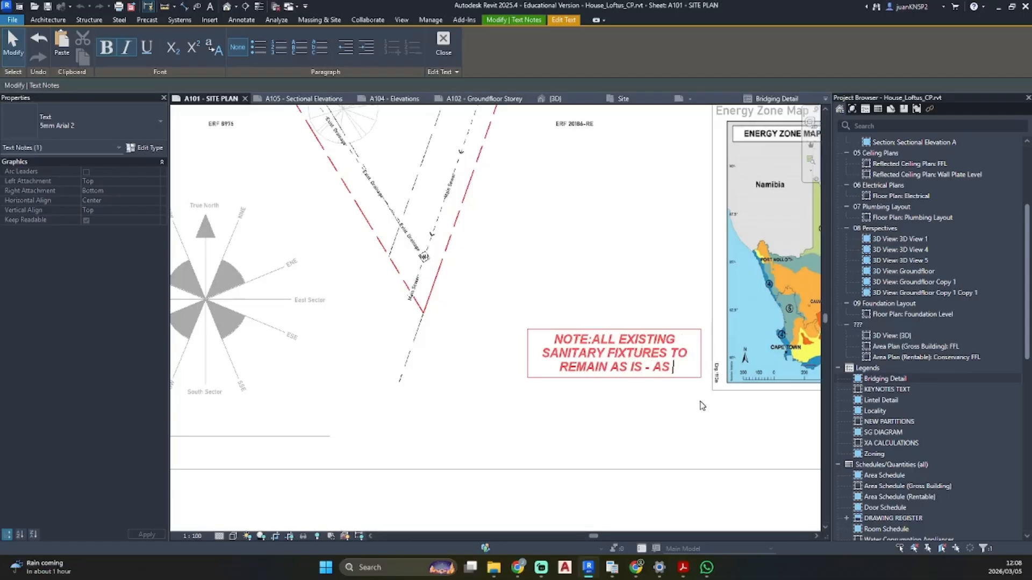
pyautogui.write(' PER PREVI')
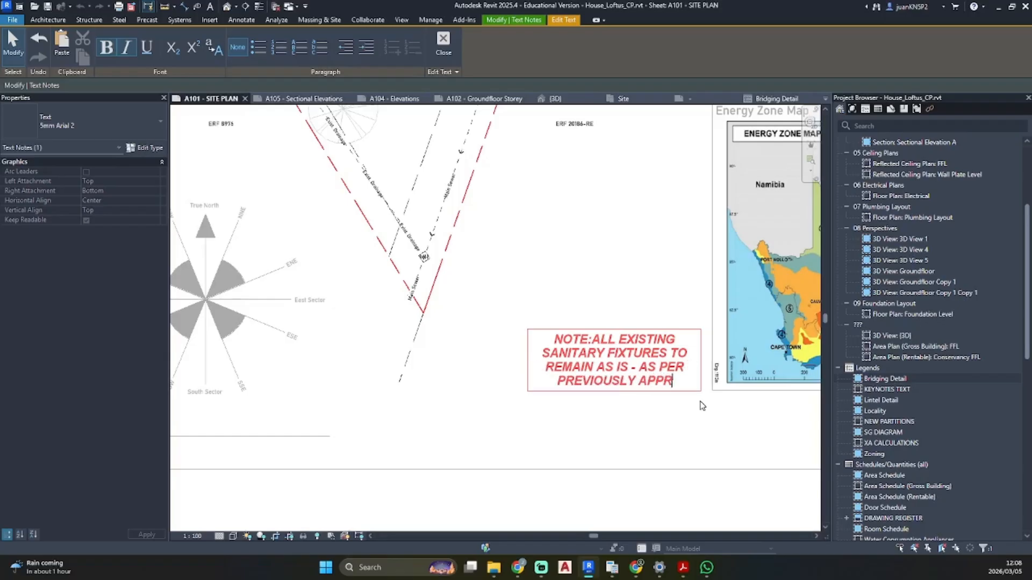
pyautogui.write('OUSLY APPROVED')
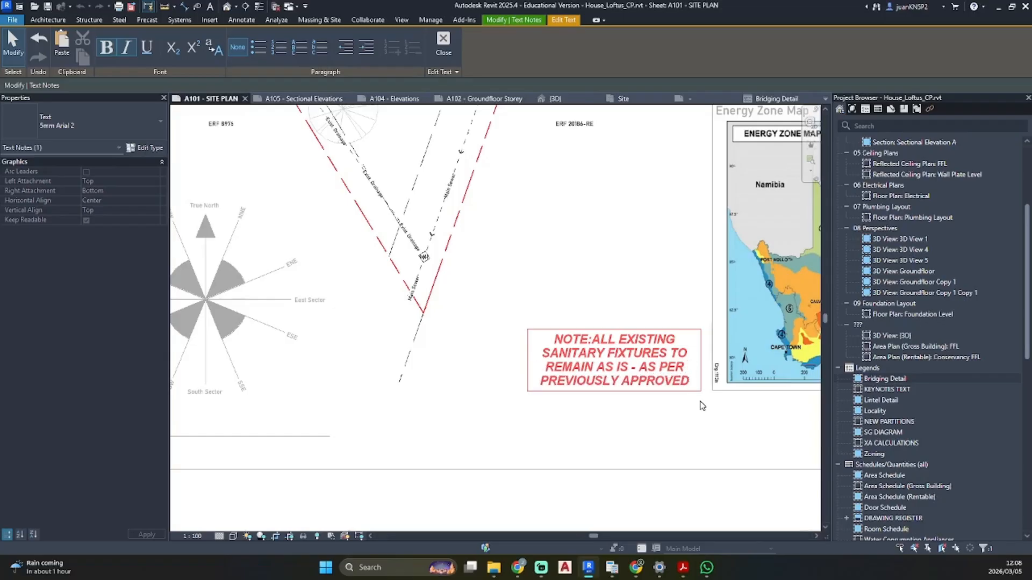
pyautogui.click(690, 436)
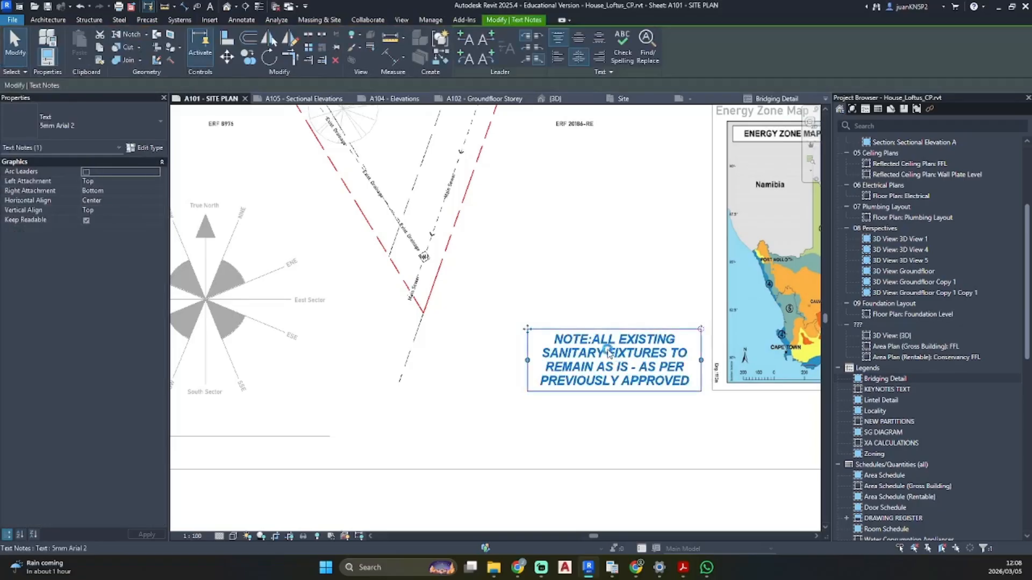
pyautogui.scroll(5, 966, 290)
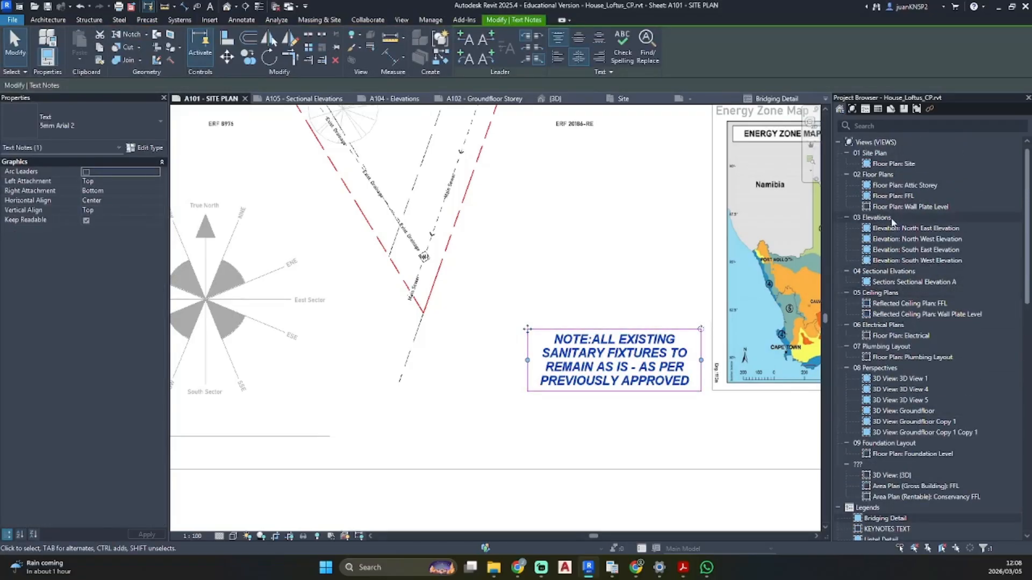
pyautogui.doubleClick(905, 193)
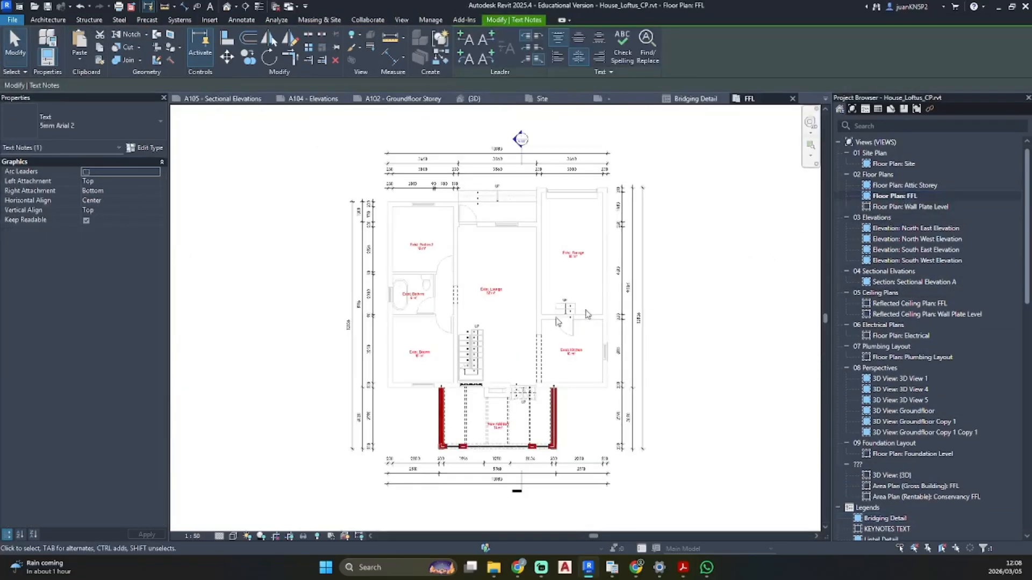
pyautogui.scroll(-10, 868, 437)
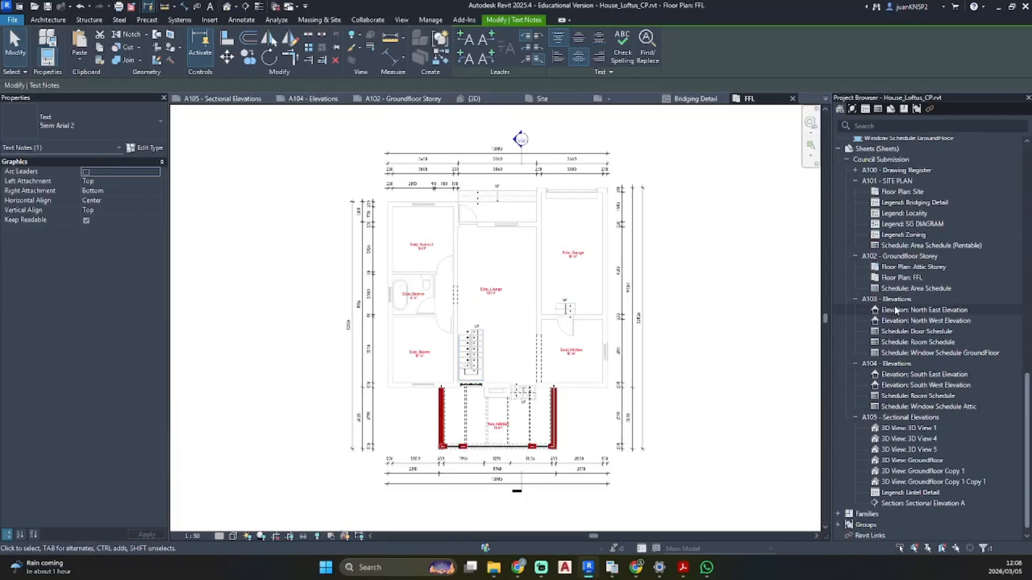
pyautogui.doubleClick(893, 256)
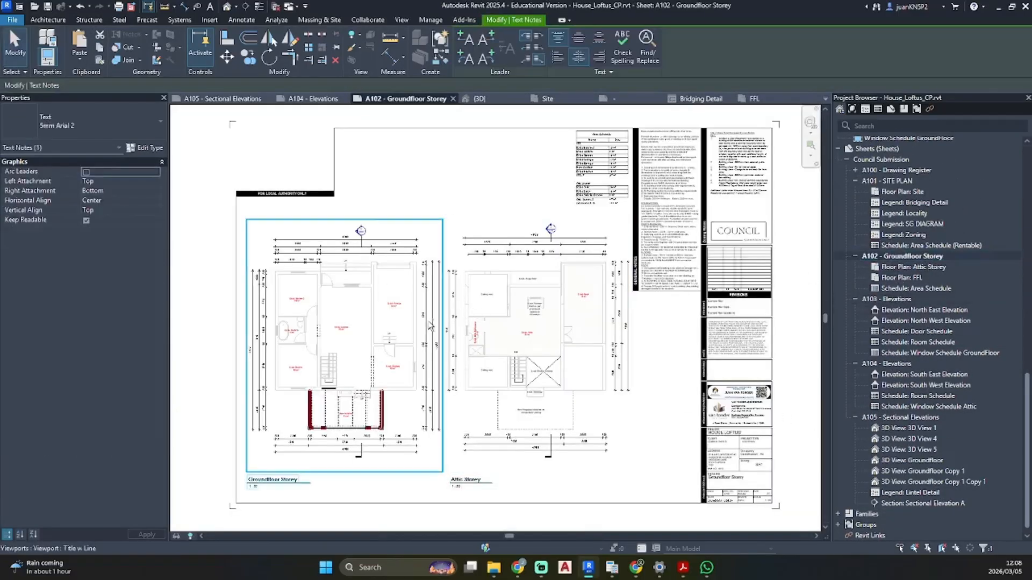
pyautogui.hotkey('ctrl', 'v')
pyautogui.click(997, 540)
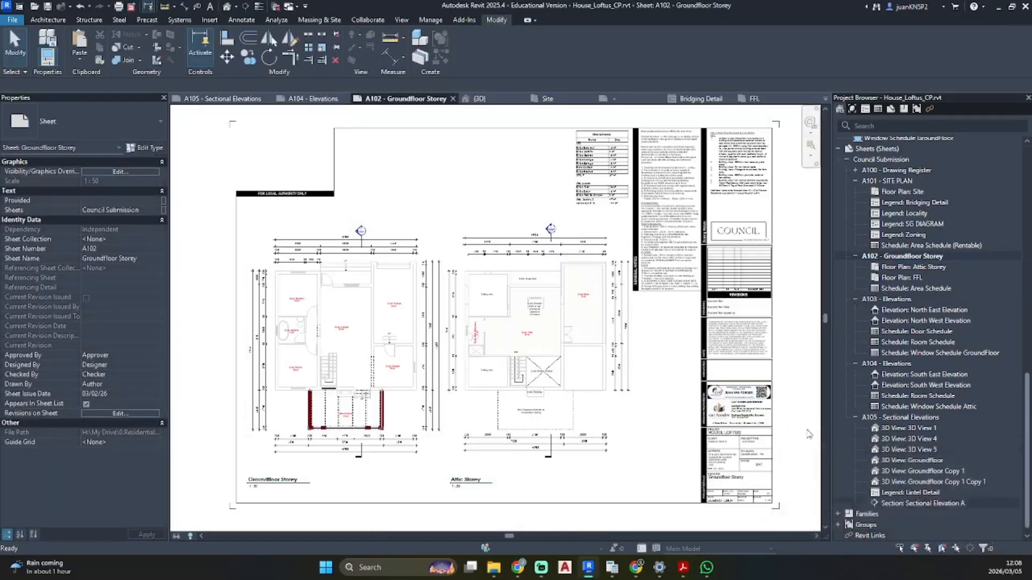
# - Return to sheet A101 and move the sanitary fixtures note beneath the site's southern corner, beside the SITE PLAN title
pyautogui.doubleClick(888, 181)
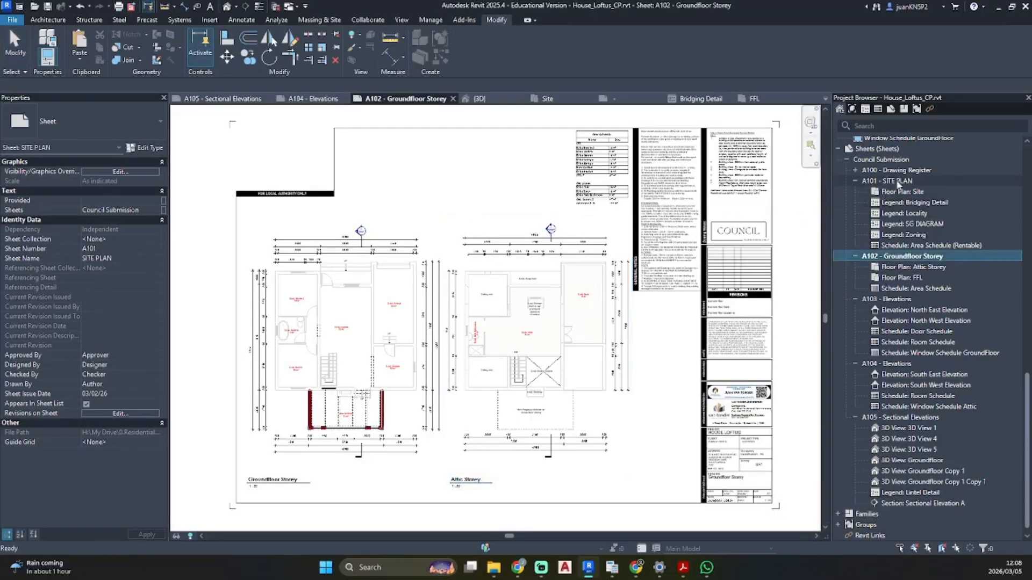
pyautogui.click(588, 344)
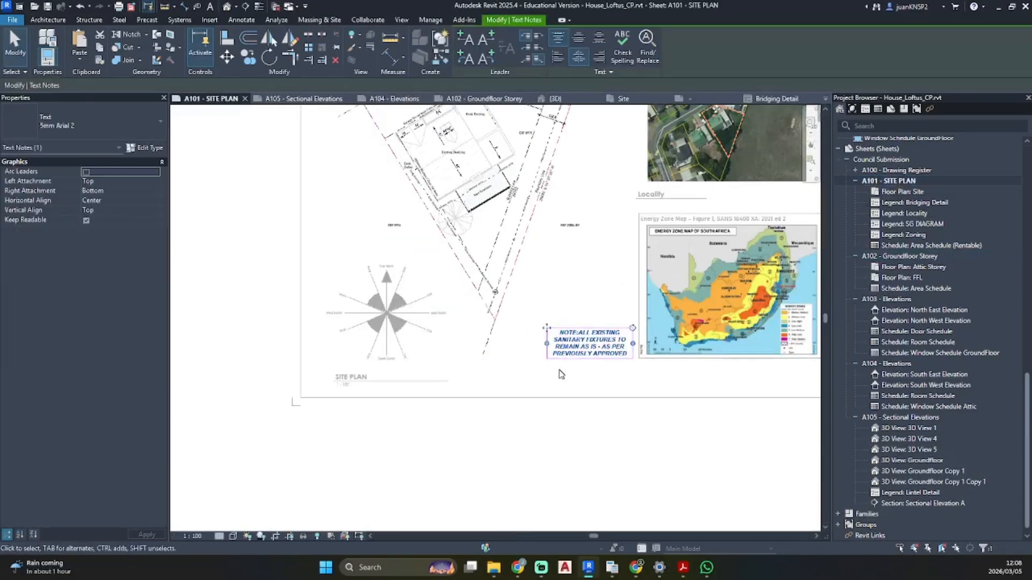
pyautogui.scroll(-3, 577, 277)
pyautogui.scroll(4, 543, 430)
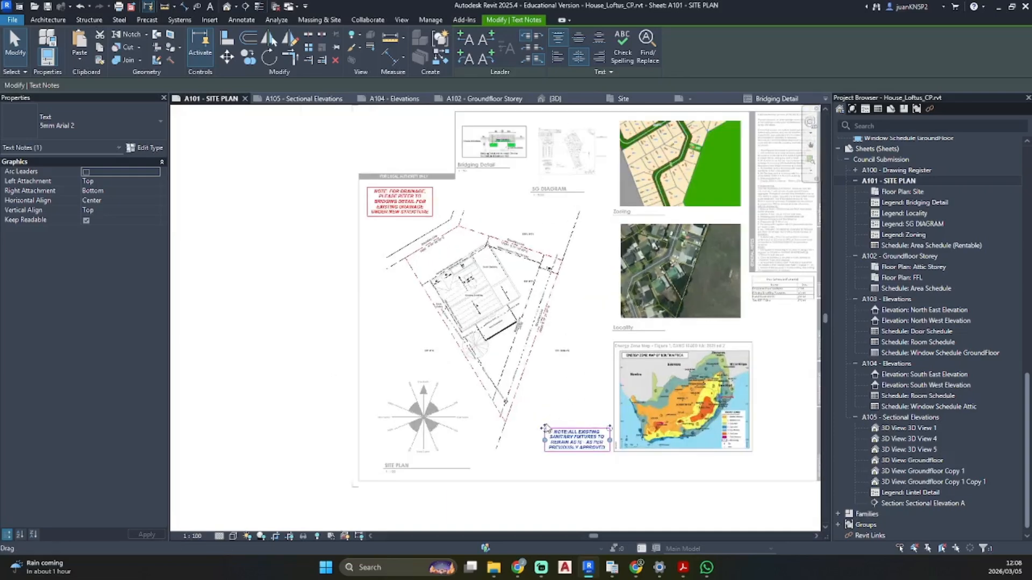
pyautogui.moveTo(543, 431); pyautogui.dragTo(480, 479)
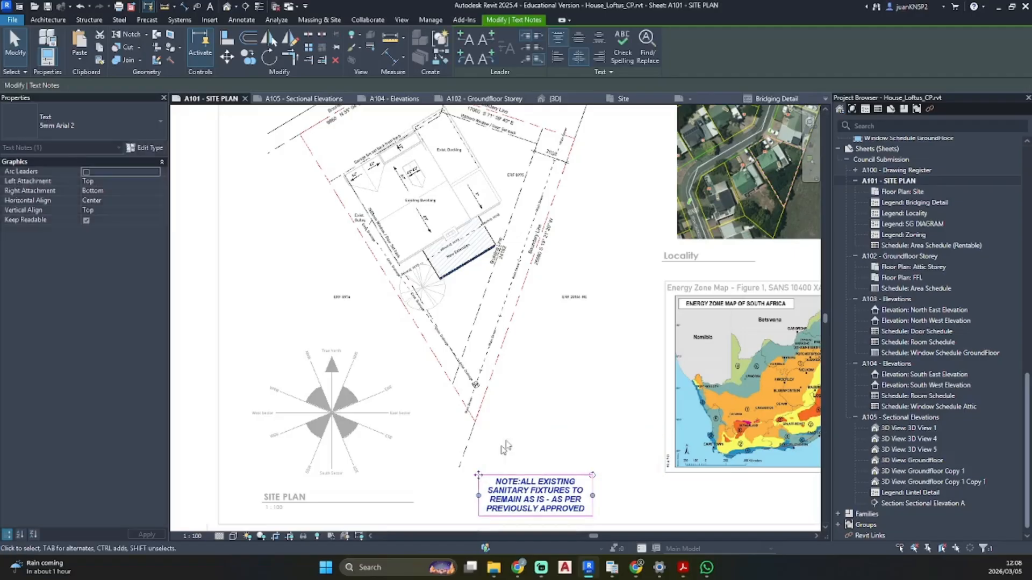
# - Copy the sanitary fixtures note into the FFL floor plan view, placing it outside the plan beside the New Addition
pyautogui.click(519, 429)
pyautogui.click(545, 499)
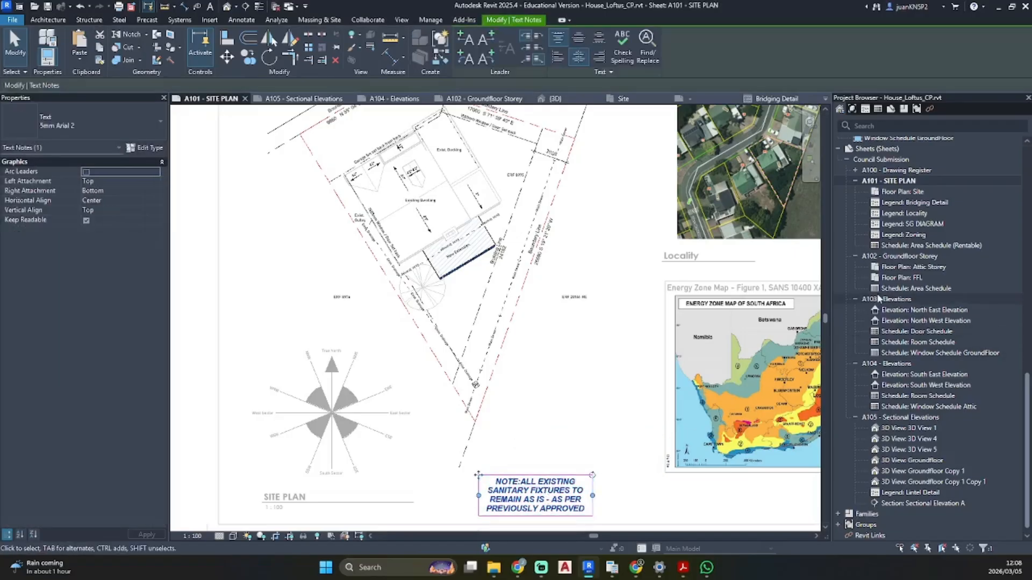
pyautogui.scroll(9, 895, 196)
pyautogui.scroll(8, 895, 197)
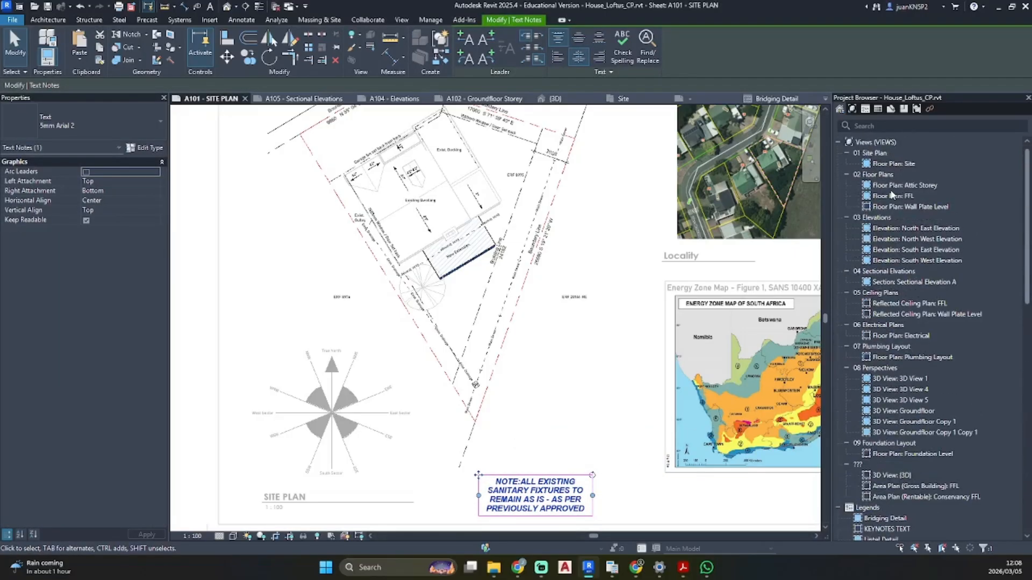
pyautogui.doubleClick(895, 196)
pyautogui.hotkey('ctrl', 'v')
pyautogui.click(273, 433)
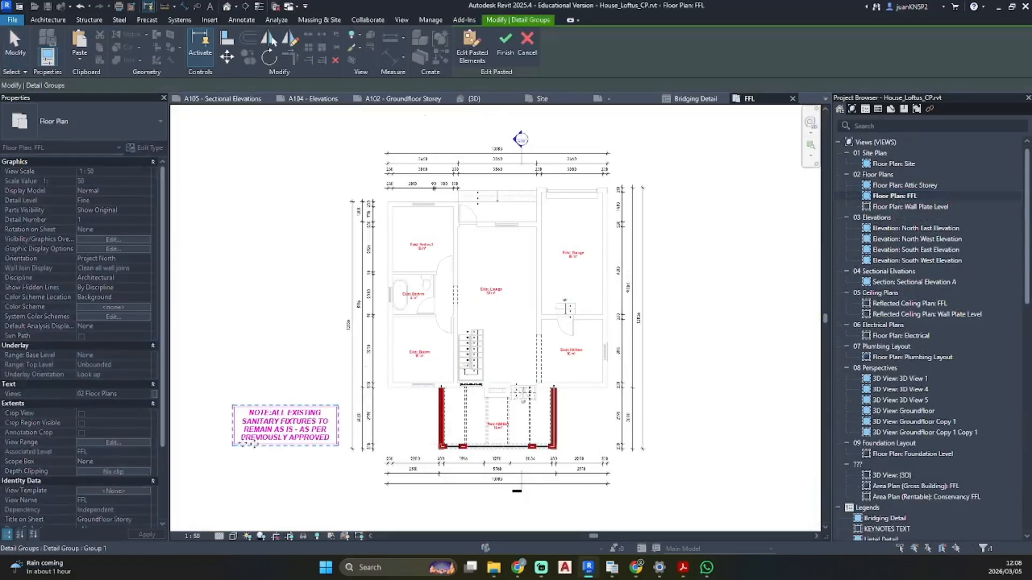
# - On sheet A102, move the sanitary fixtures note in the Groundfloor Storey viewport beneath the FOR LOCAL AUTHORITY ONLY bar
pyautogui.scroll(-13, 873, 406)
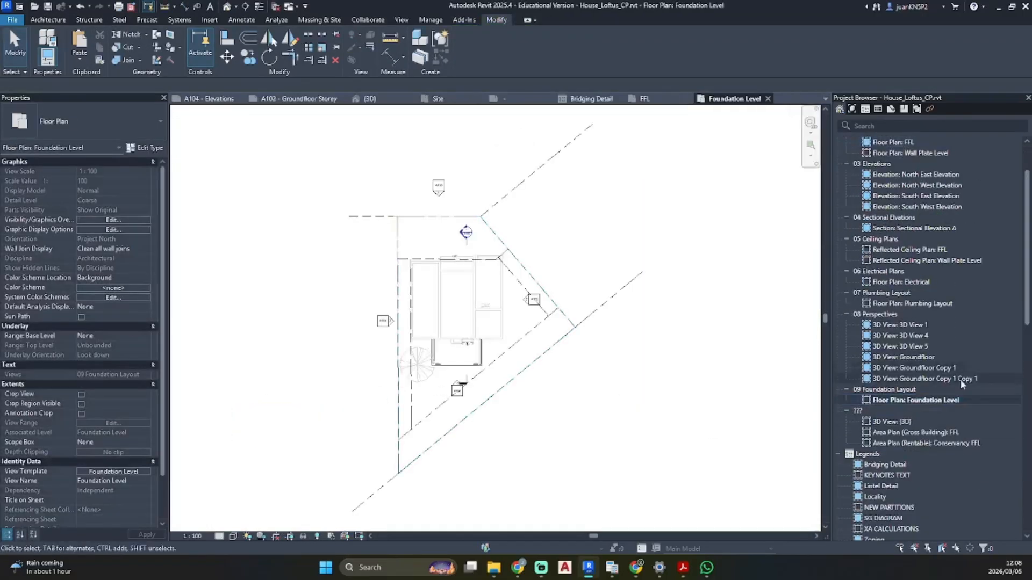
pyautogui.scroll(-10, 960, 379)
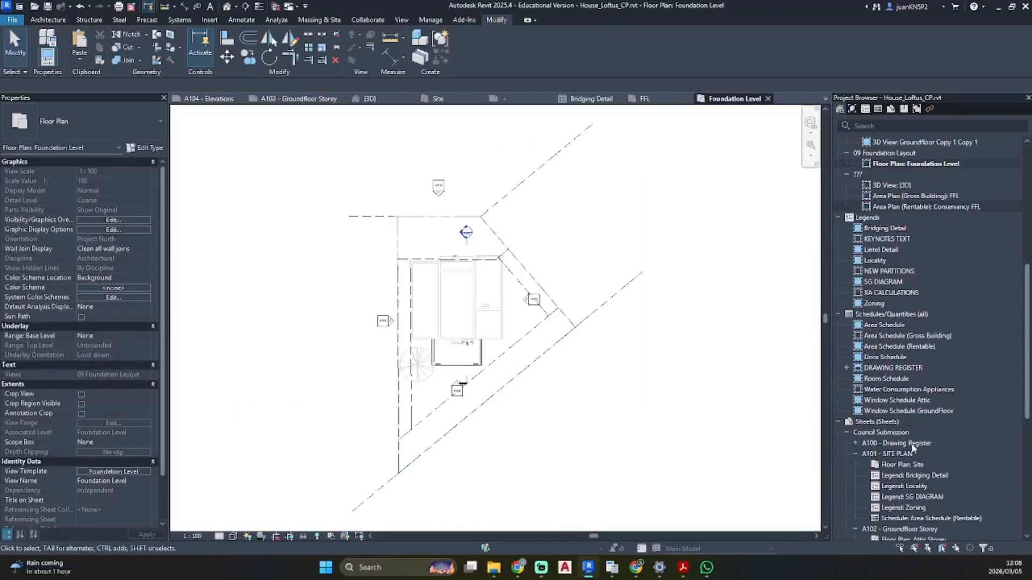
pyautogui.doubleClick(895, 335)
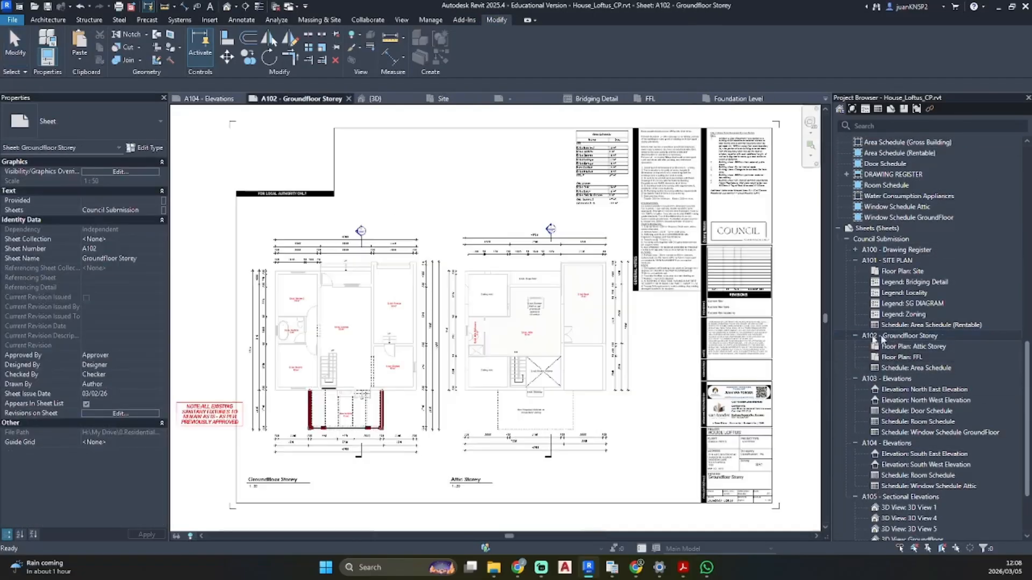
pyautogui.doubleClick(200, 409)
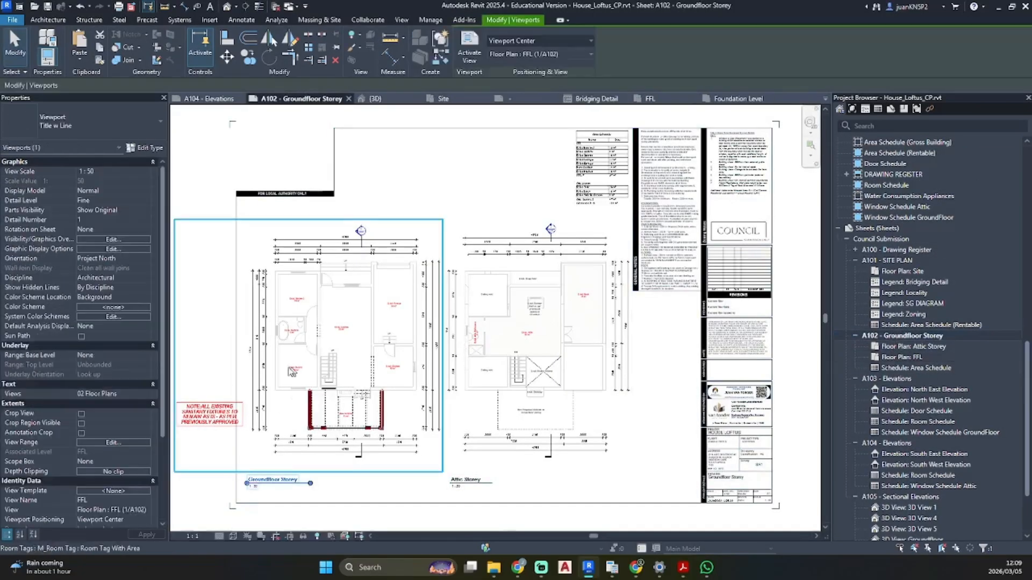
pyautogui.moveTo(199, 409); pyautogui.dragTo(263, 209)
pyautogui.click(209, 237)
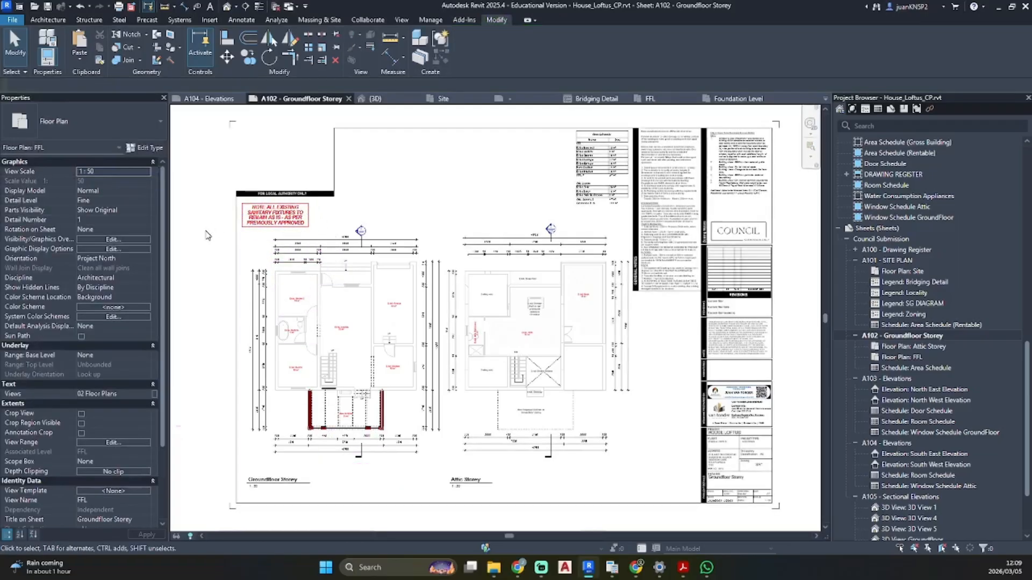
pyautogui.scroll(-3, 419, 288)
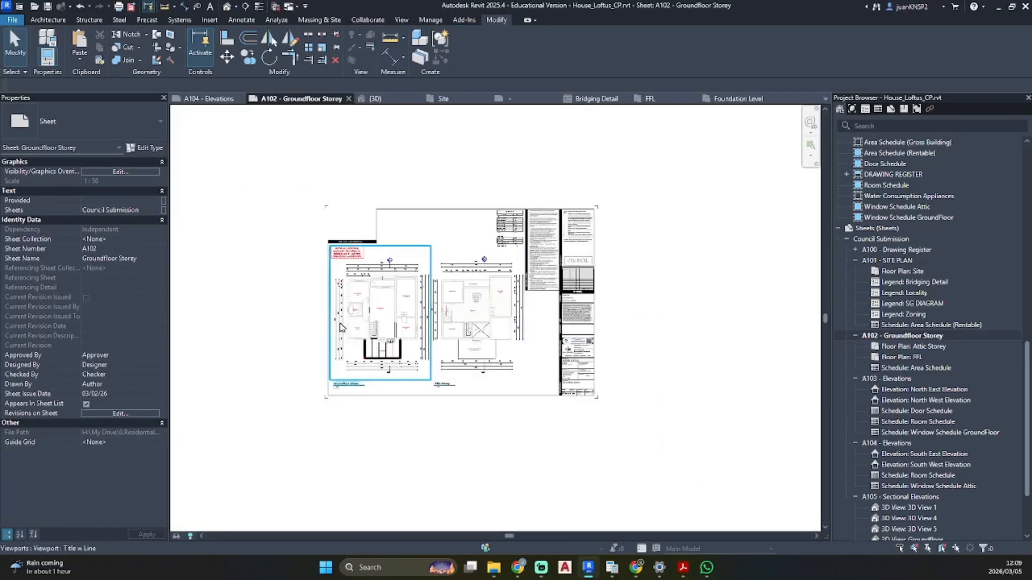
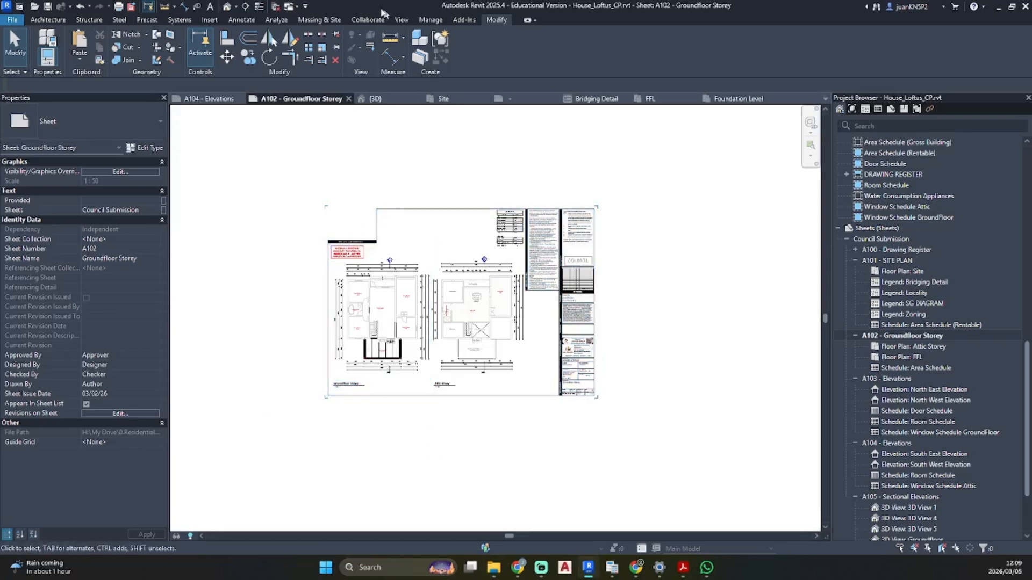
# - Start loading a family and browse My Drive to 5. Drawing Office > 0. Revit Families > RAC 2012
pyautogui.click(211, 20)
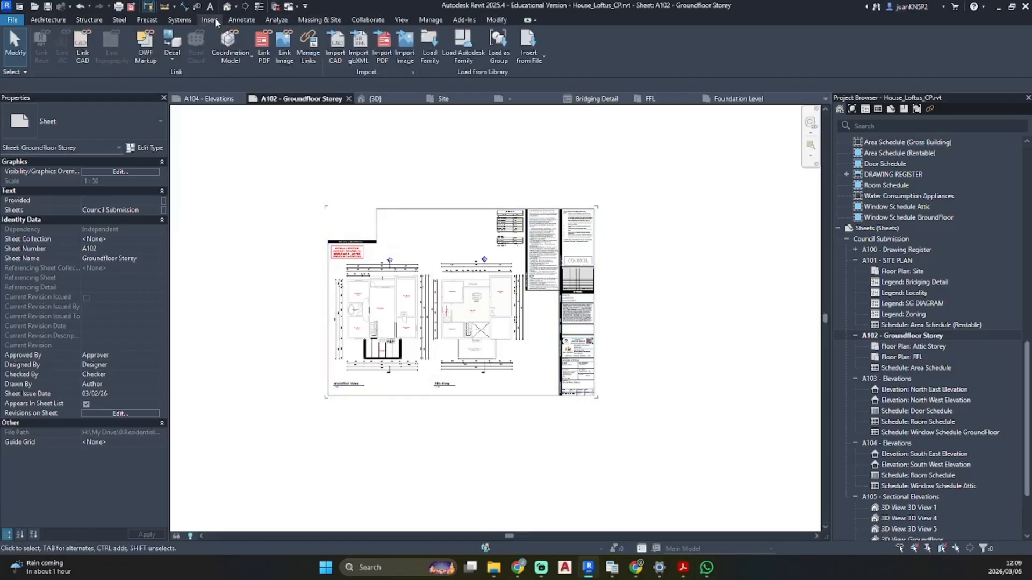
pyautogui.click(433, 49)
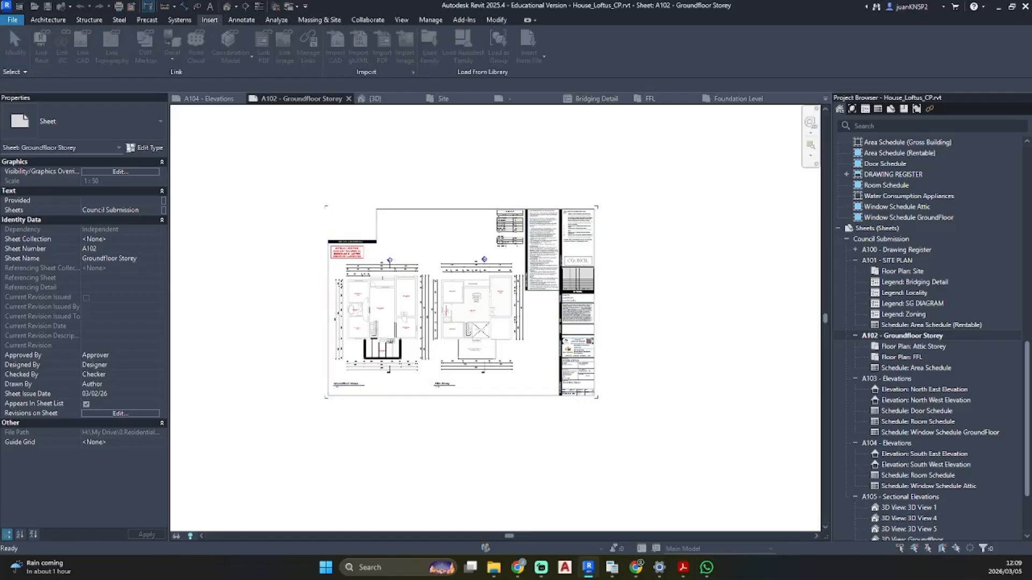
pyautogui.click(390, 172)
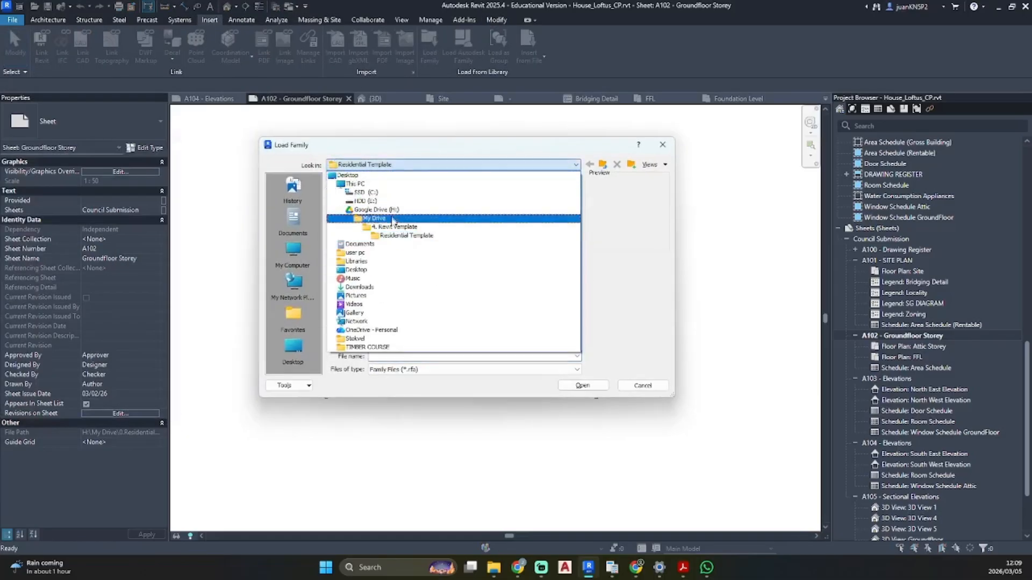
pyautogui.click(386, 221)
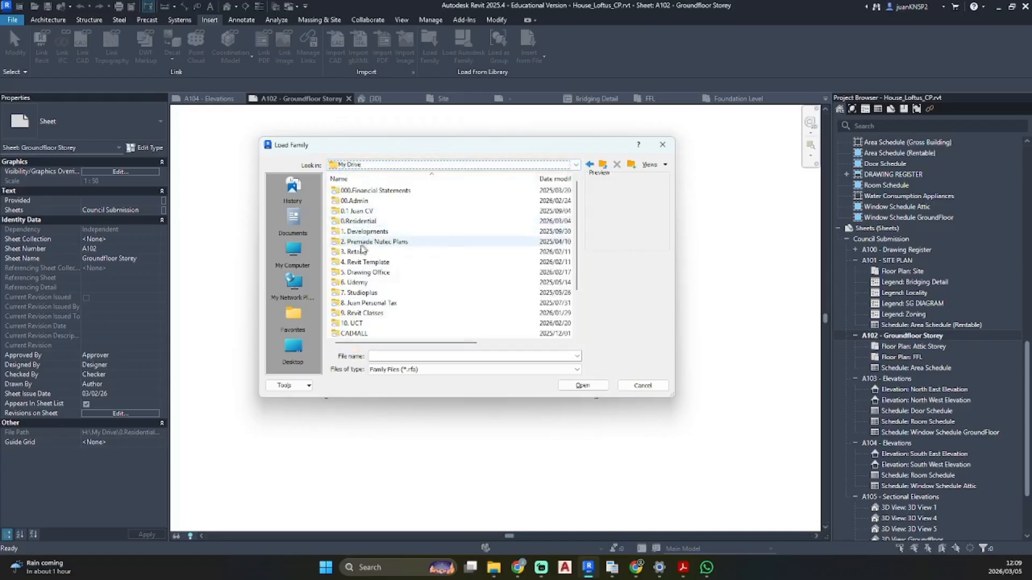
pyautogui.doubleClick(367, 272)
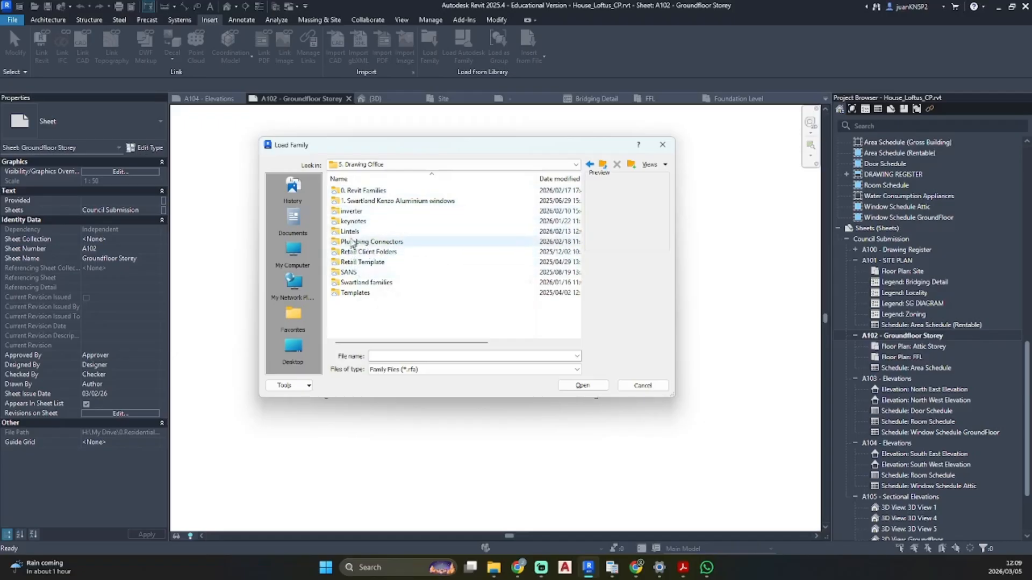
pyautogui.doubleClick(362, 191)
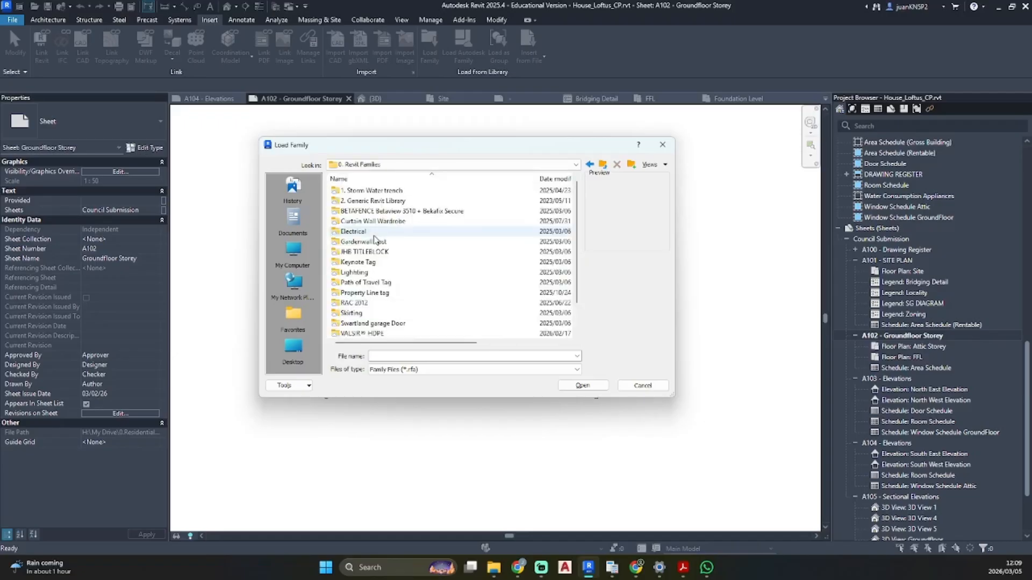
pyautogui.doubleClick(357, 273)
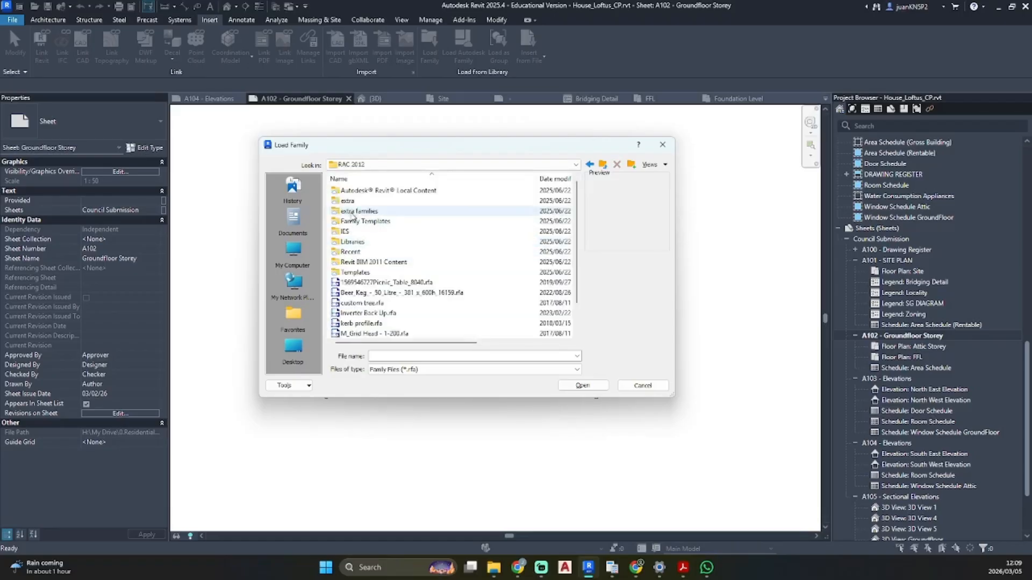
# - Load Switch - Triple Pole.rfa from the Libraries > UK > Electrical Fixtures folder
pyautogui.doubleClick(354, 242)
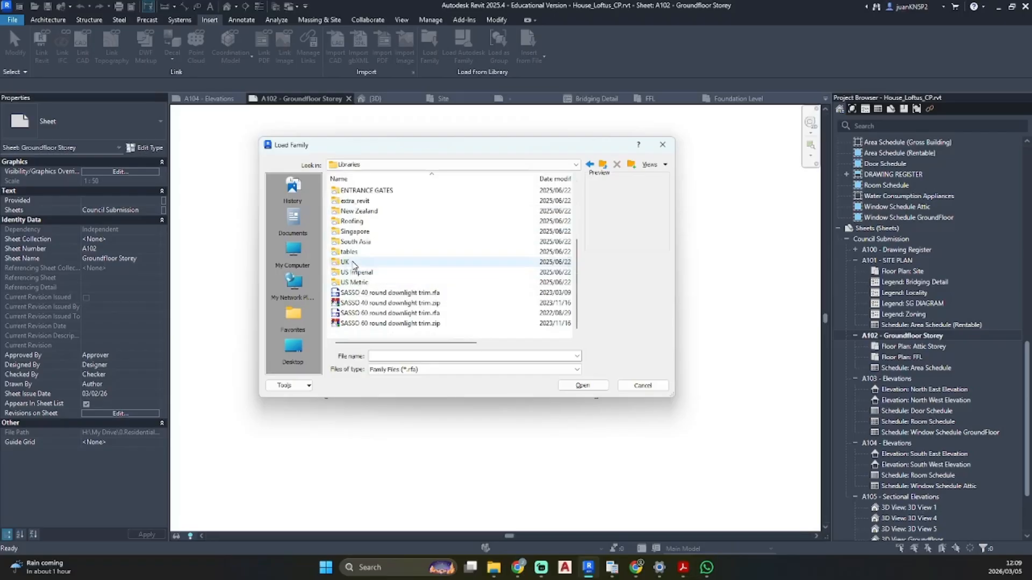
pyautogui.doubleClick(346, 262)
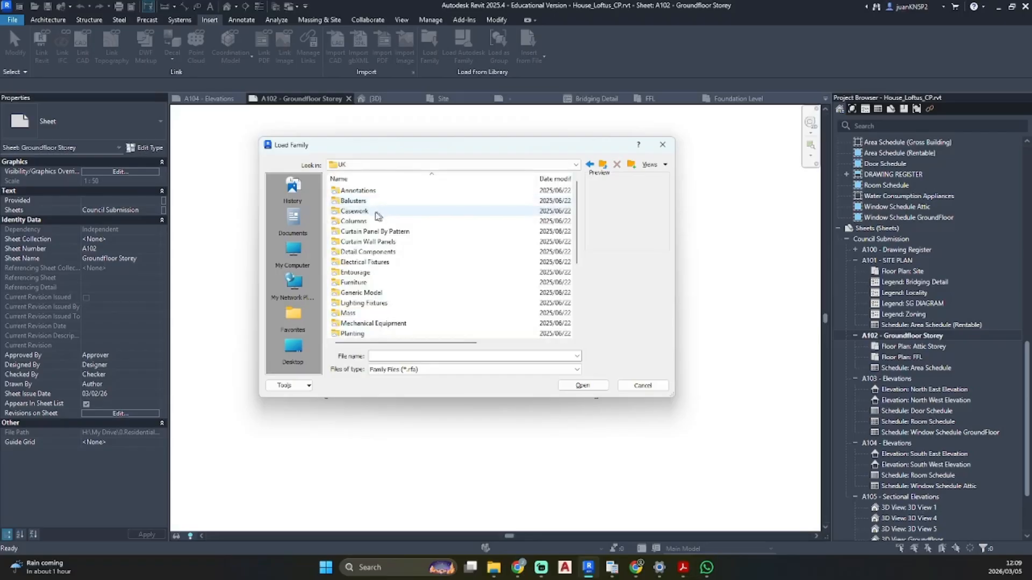
pyautogui.doubleClick(364, 263)
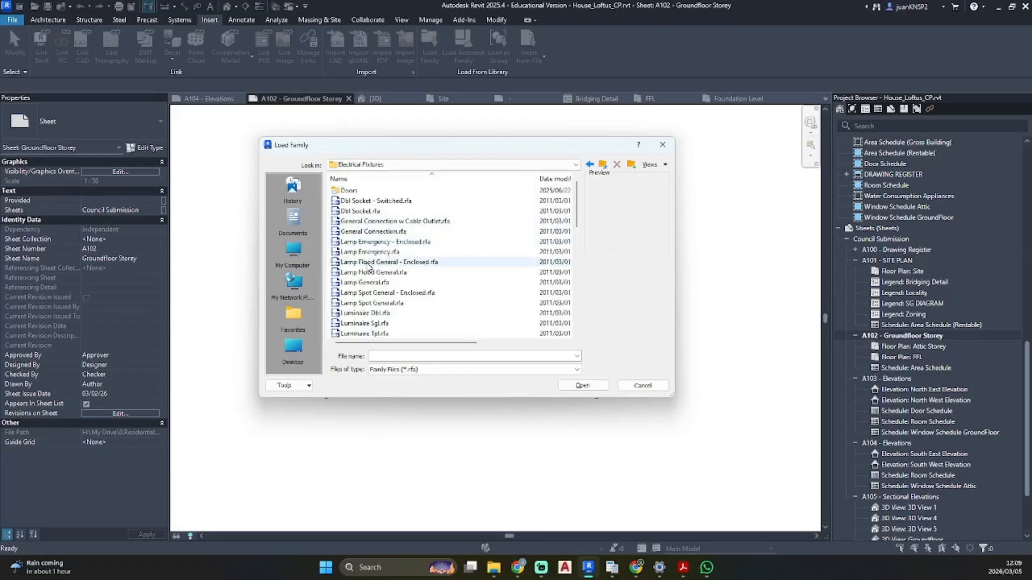
pyautogui.scroll(-5, 368, 266)
pyautogui.scroll(-5, 370, 267)
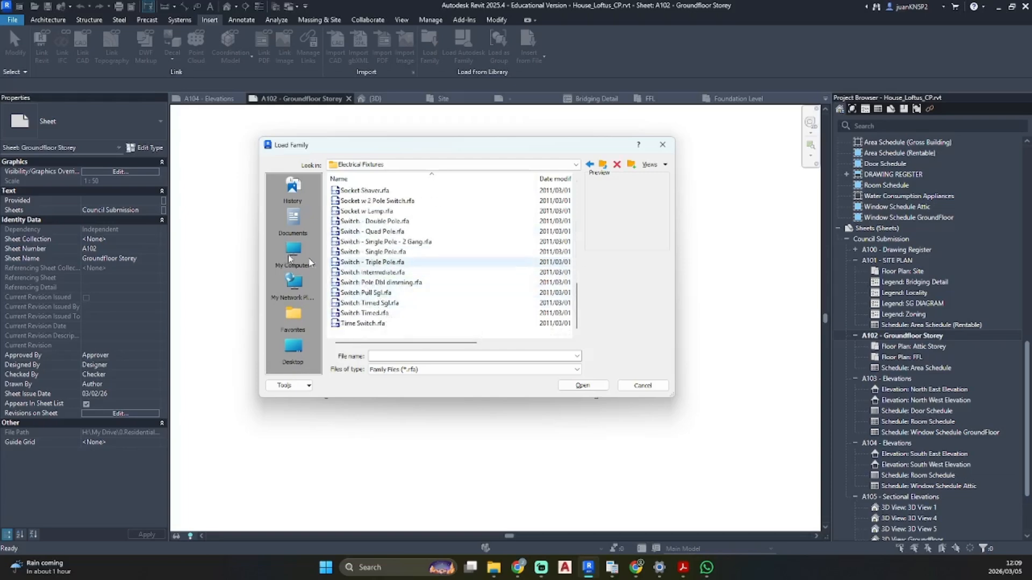
pyautogui.click(370, 262)
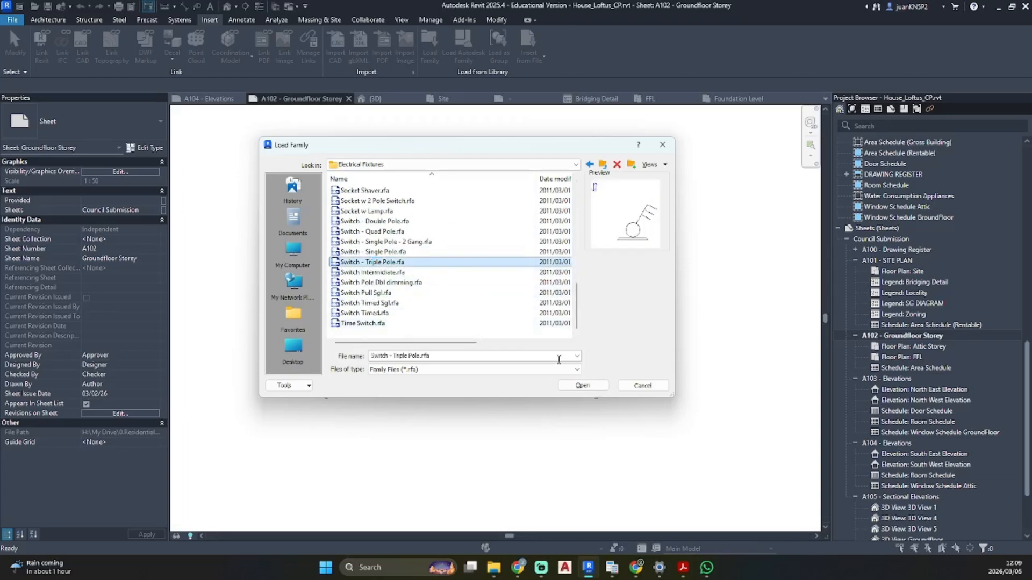
pyautogui.click(584, 385)
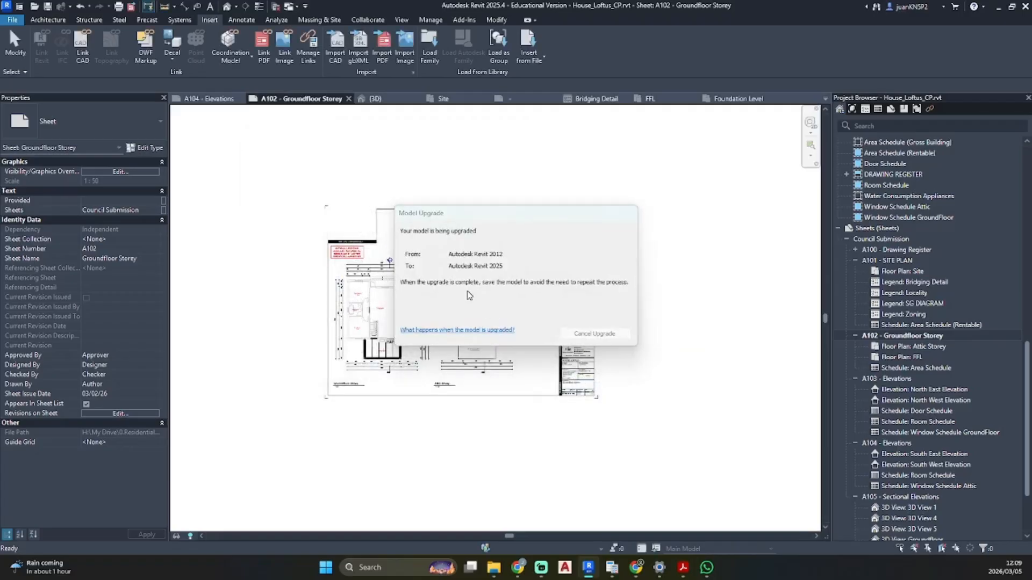
# - Activate the Groundfloor Storey viewport on A102 and place a Triple Pole switch on the existing wall beside the steps to the New Addition
pyautogui.scroll(5, 371, 377)
pyautogui.click(359, 391)
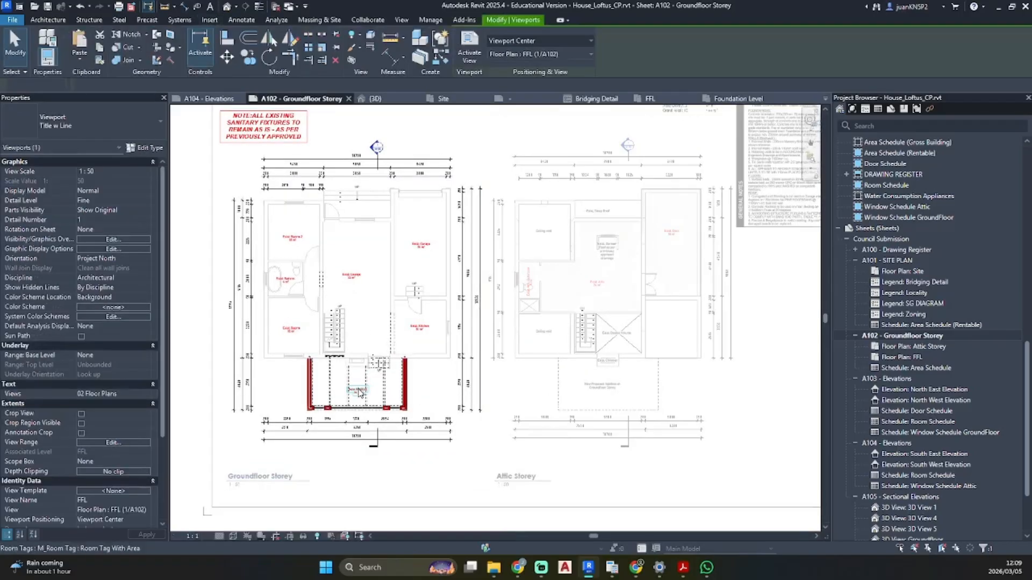
pyautogui.doubleClick(359, 391)
pyautogui.scroll(3, 282, 429)
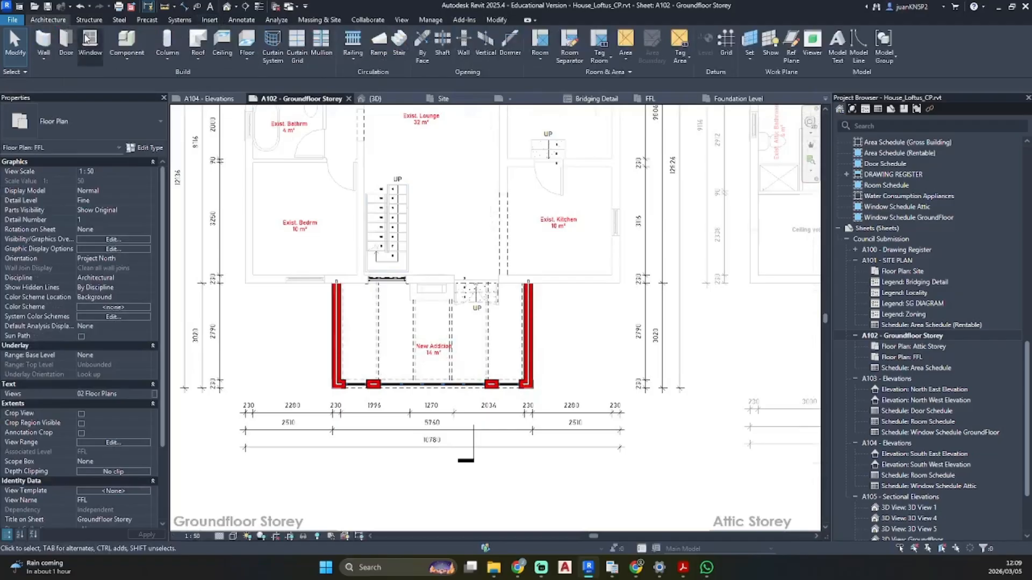
pyautogui.click(127, 40)
pyautogui.scroll(6, 440, 290)
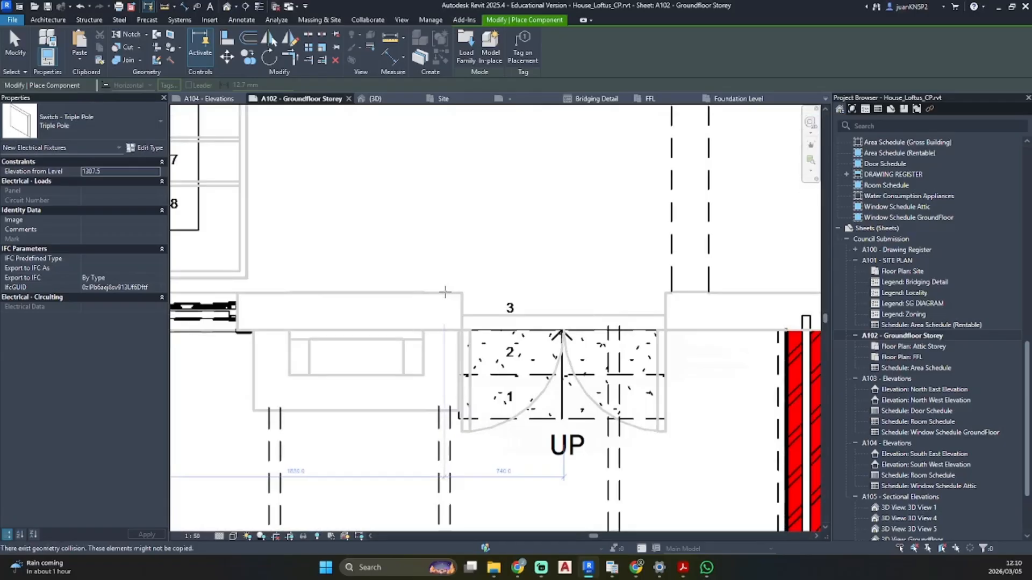
pyautogui.click(441, 293)
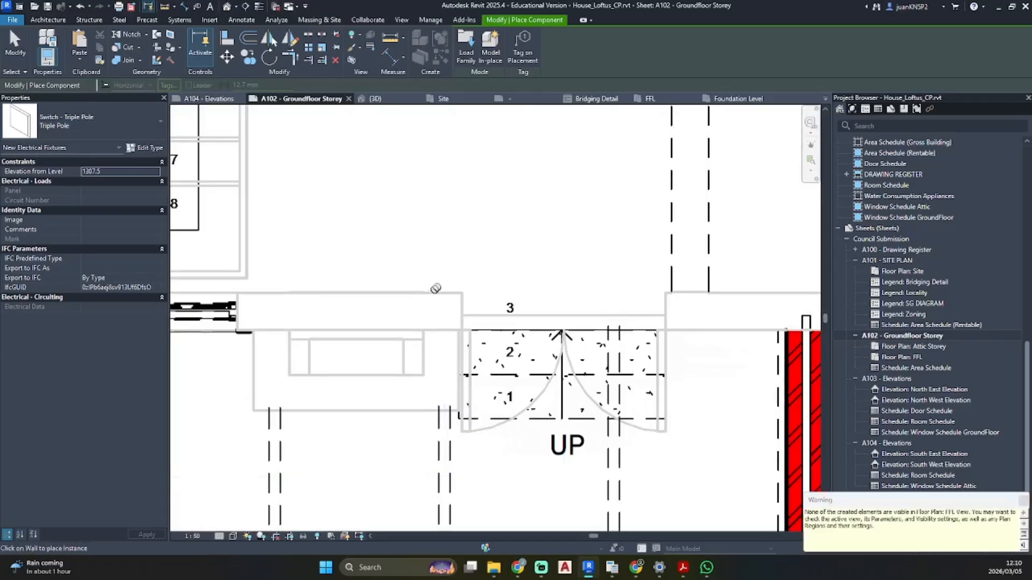
pyautogui.press('Escape')
# - Reveal hidden elements and unhide the Electrical Fixtures category of the placed switch in the FFL view, leaving the reveal mode again
pyautogui.click(318, 536)
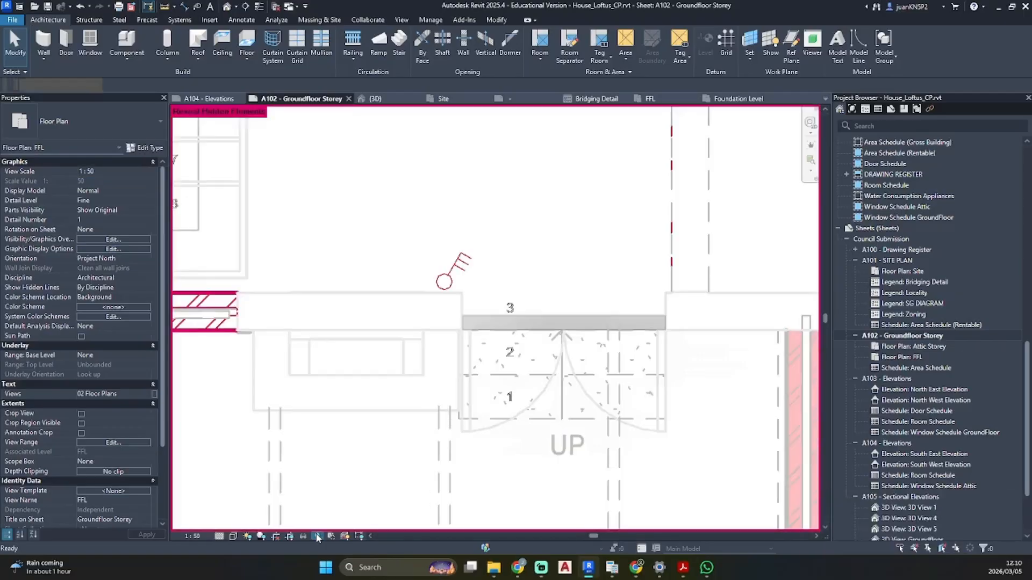
pyautogui.click(457, 276)
pyautogui.rightClick(455, 235)
pyautogui.moveTo(516, 311)
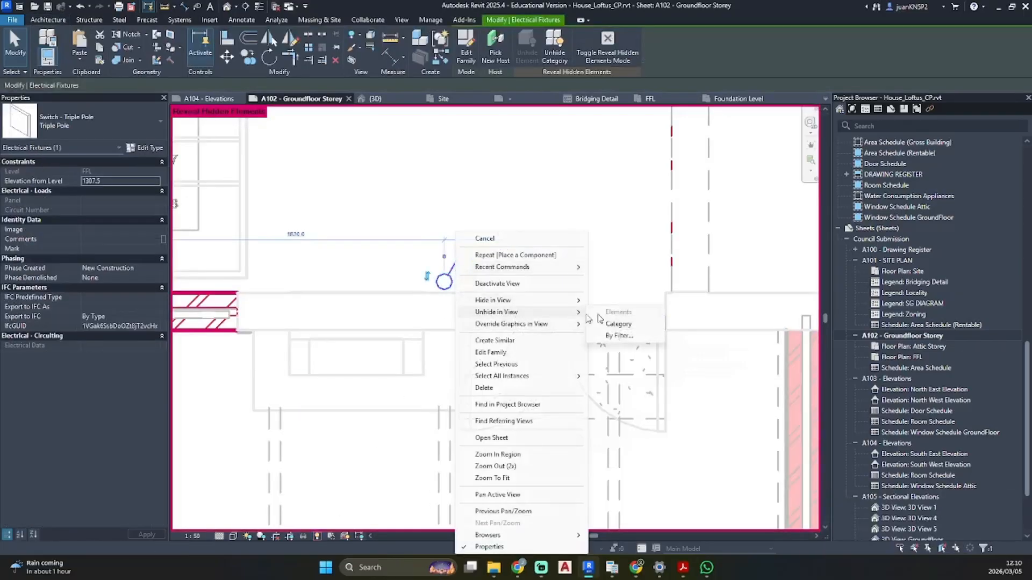
pyautogui.click(618, 325)
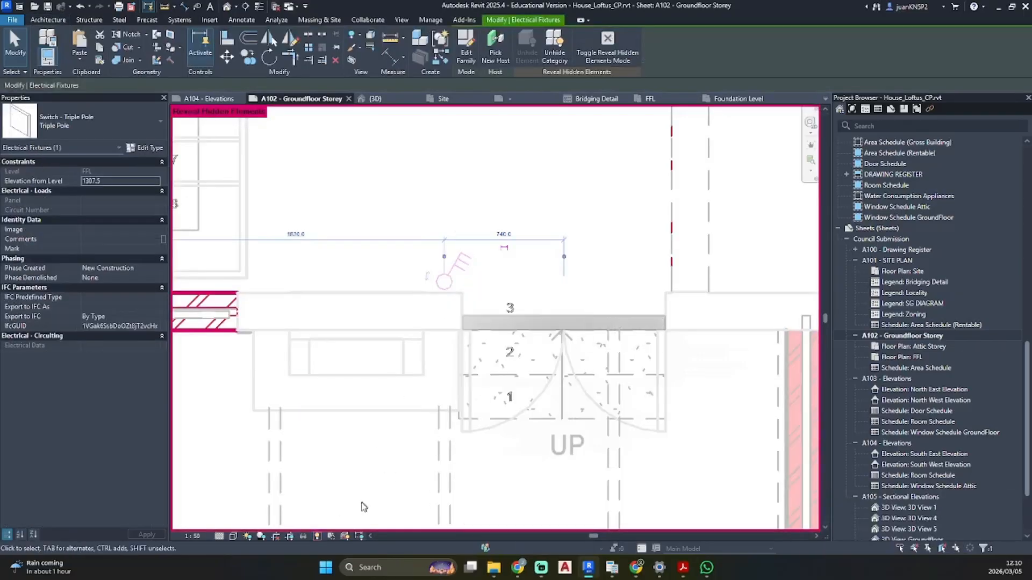
pyautogui.click(321, 536)
# - Set the triple pole switch's Phase Created to Existing
pyautogui.scroll(3, 463, 254)
pyautogui.click(462, 255)
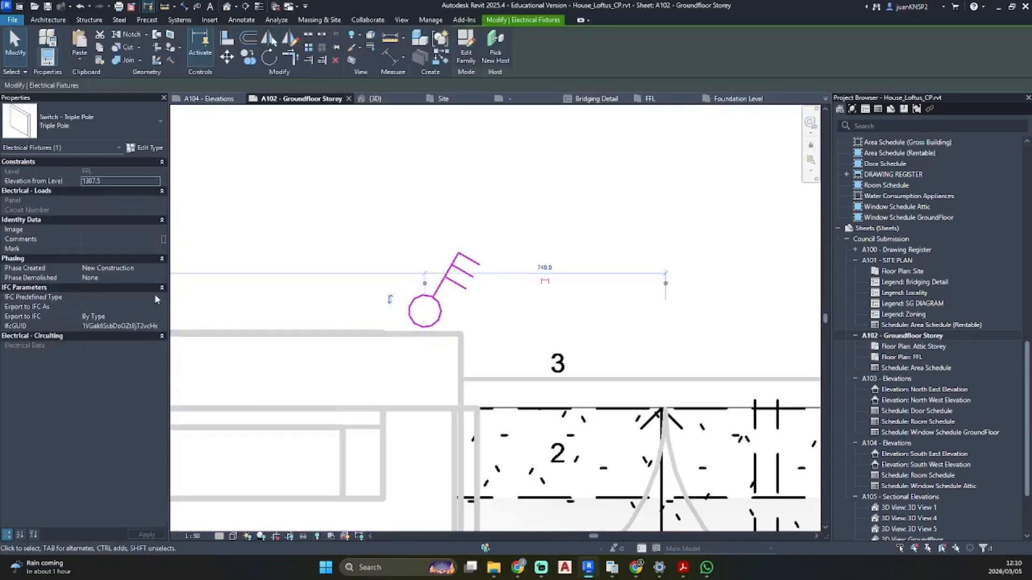
pyautogui.click(155, 269)
pyautogui.click(138, 278)
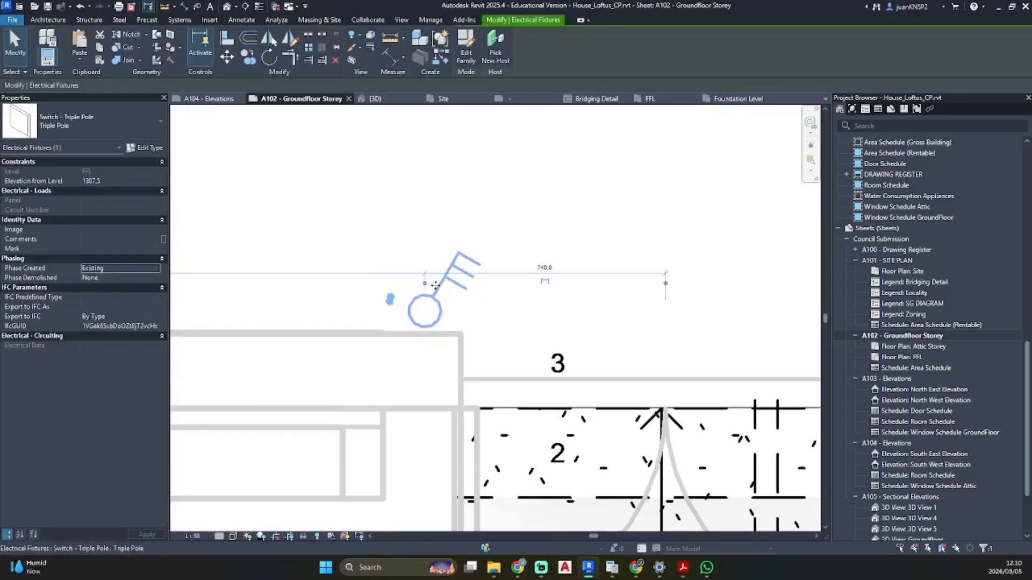
pyautogui.press('Escape')
pyautogui.scroll(-4, 410, 293)
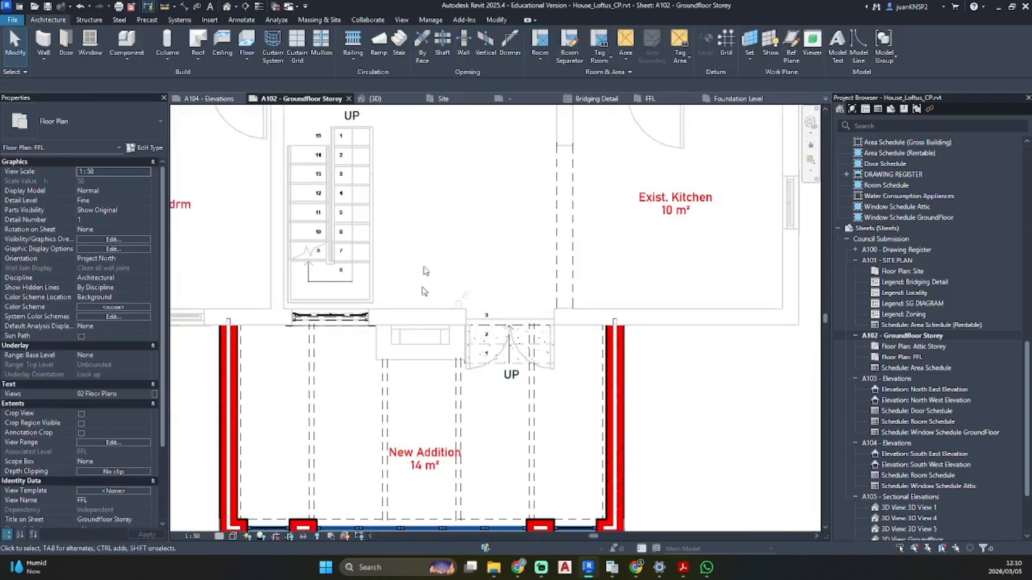
# - Load the Sgl Socket - Switched.rfa family from the Electrical Fixtures folder
pyautogui.click(210, 20)
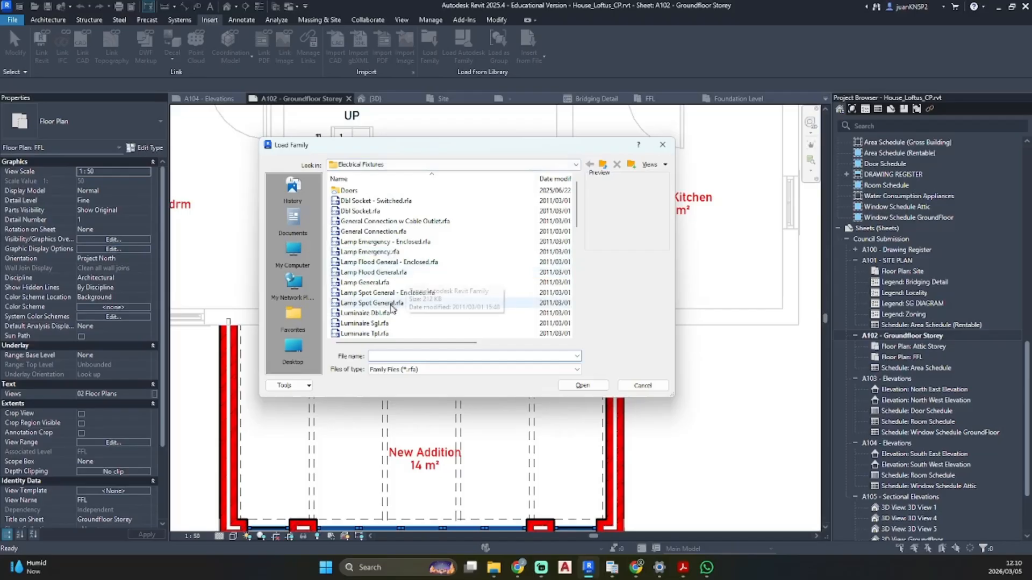
pyautogui.scroll(-10, 392, 307)
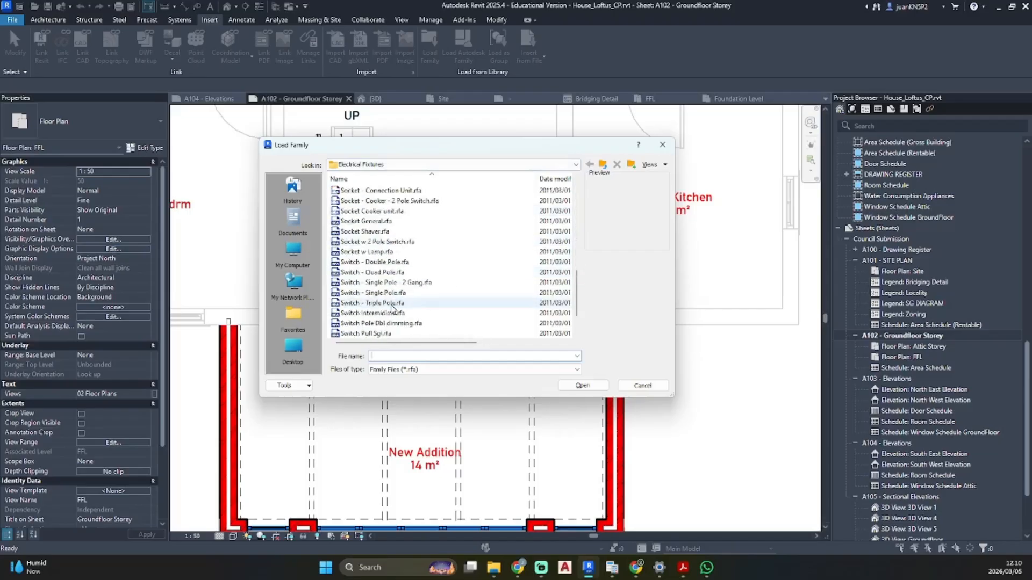
pyautogui.scroll(4, 394, 308)
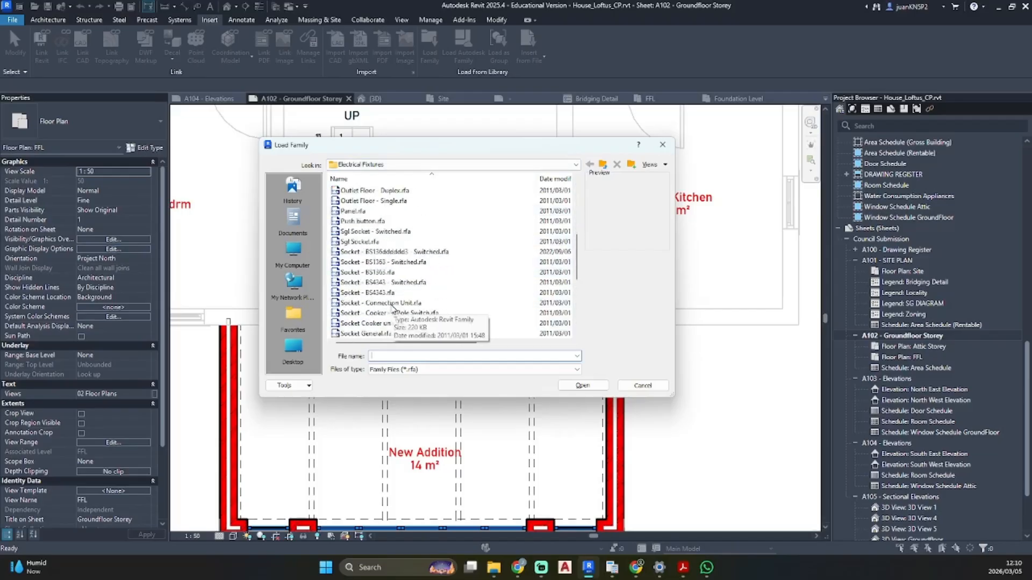
pyautogui.scroll(-2, 393, 308)
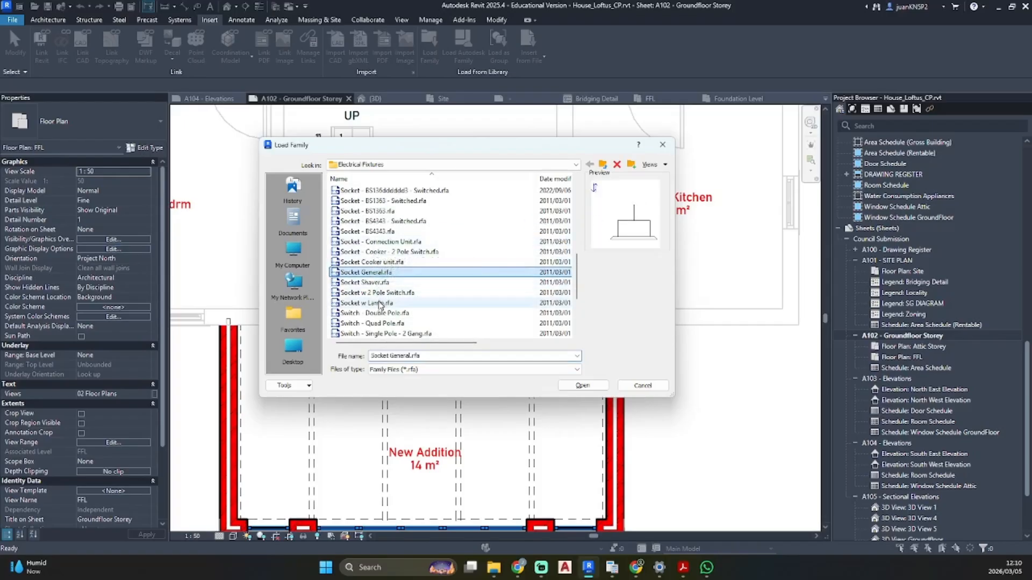
pyautogui.click(372, 284)
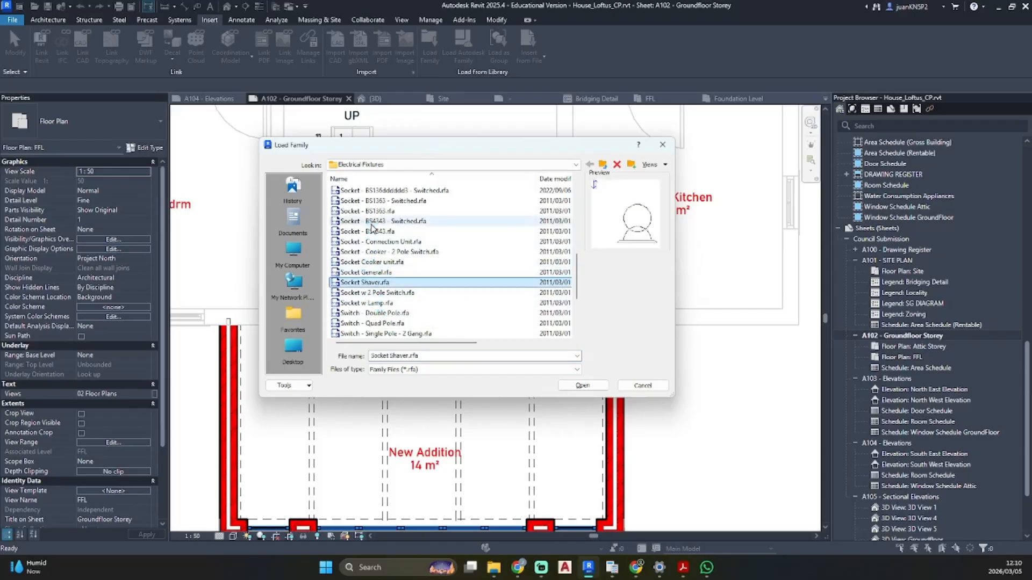
pyautogui.scroll(1, 374, 219)
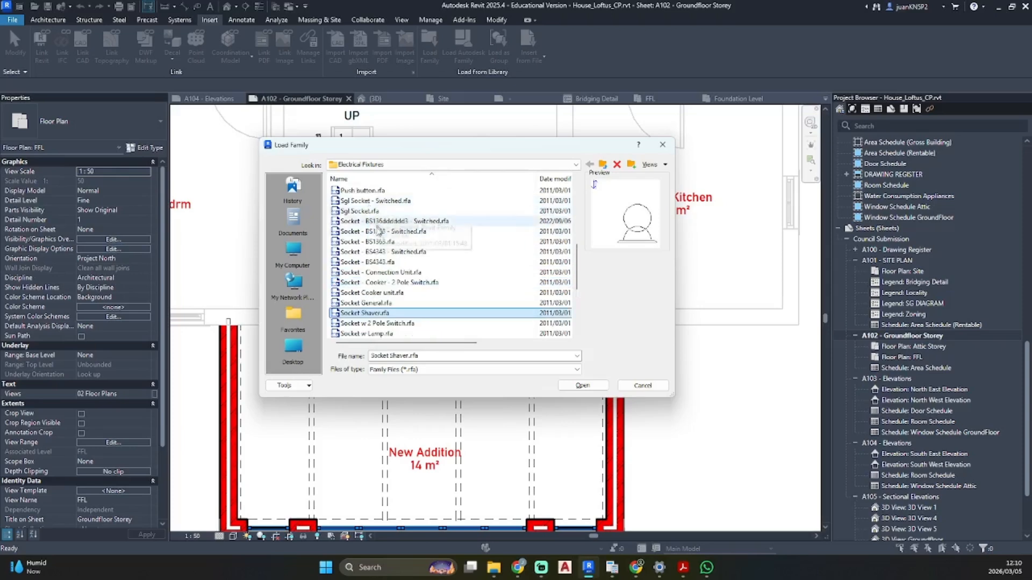
pyautogui.click(379, 203)
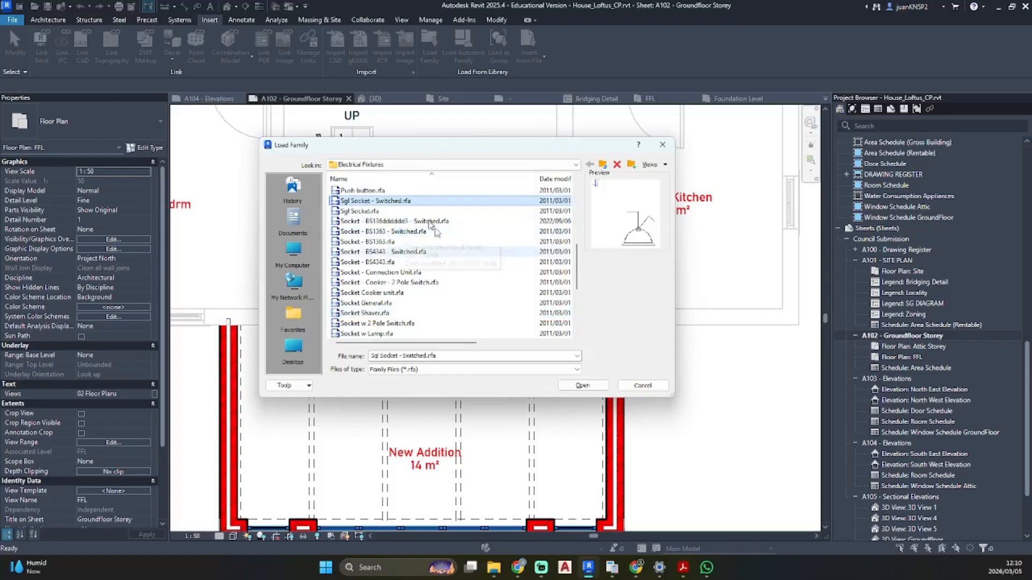
pyautogui.click(582, 385)
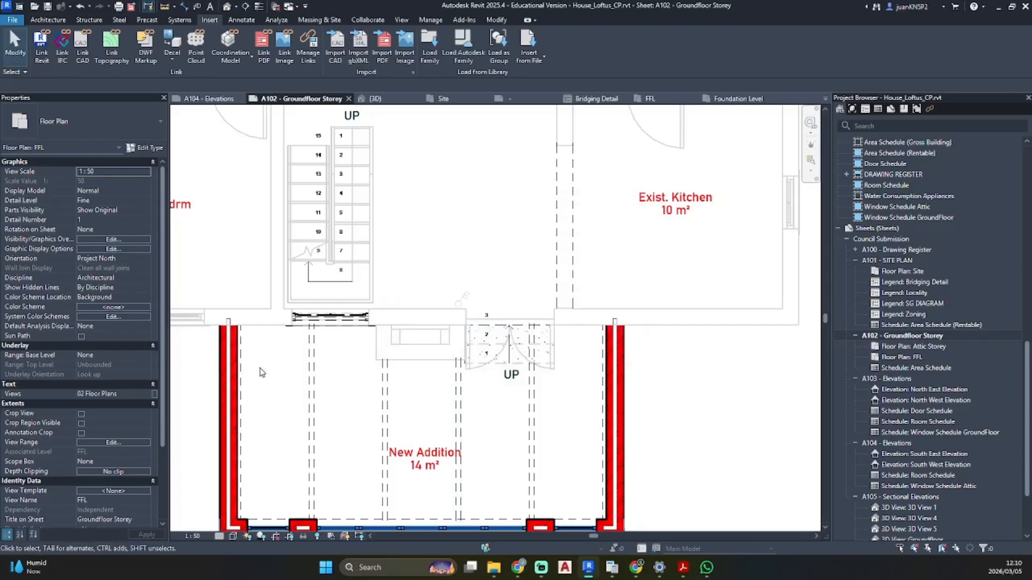
# - Place four Sgl Socket - Switched components in the New Addition, two on the inner face of each red side wall
pyautogui.click(48, 19)
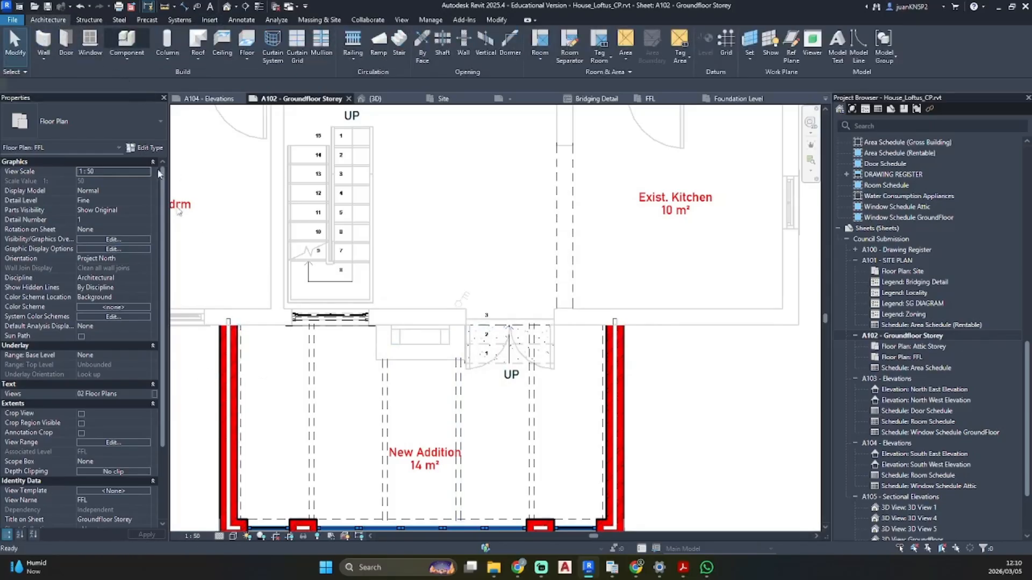
pyautogui.press('c')
pyautogui.press('m')
pyautogui.scroll(3, 262, 401)
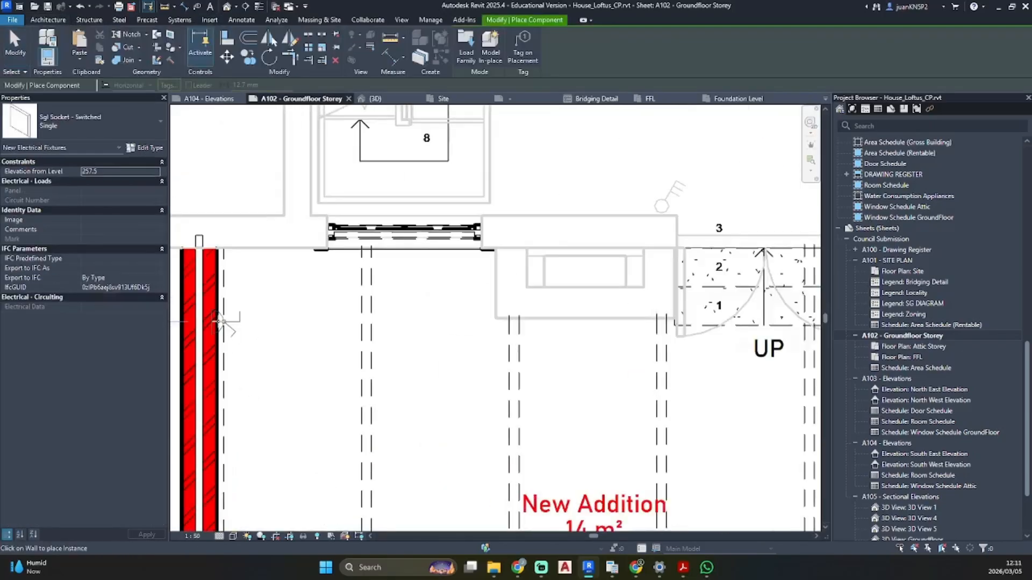
pyautogui.moveTo(229, 322); pyautogui.dragTo(264, 150, button='middle')
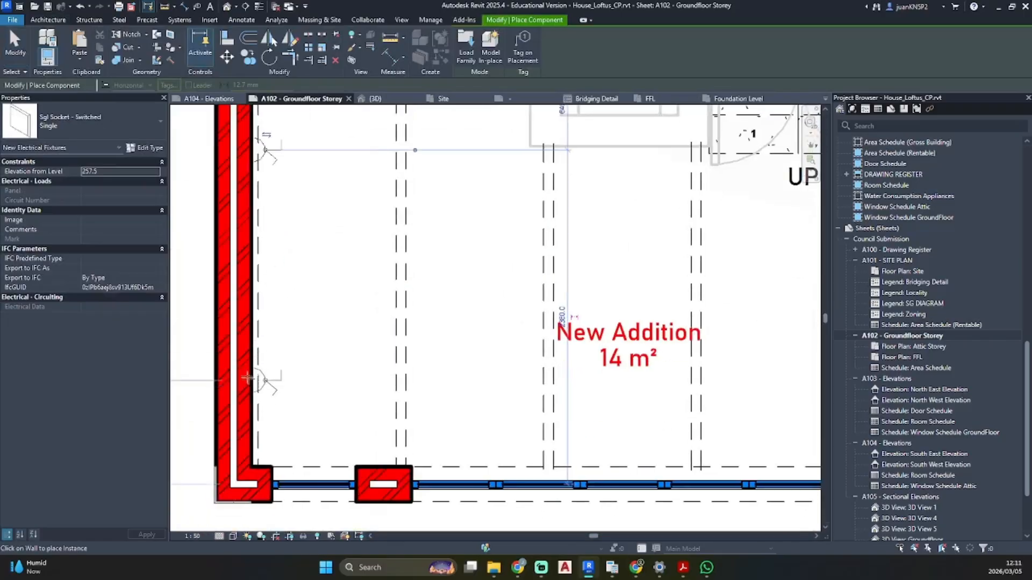
pyautogui.scroll(-2, 246, 367)
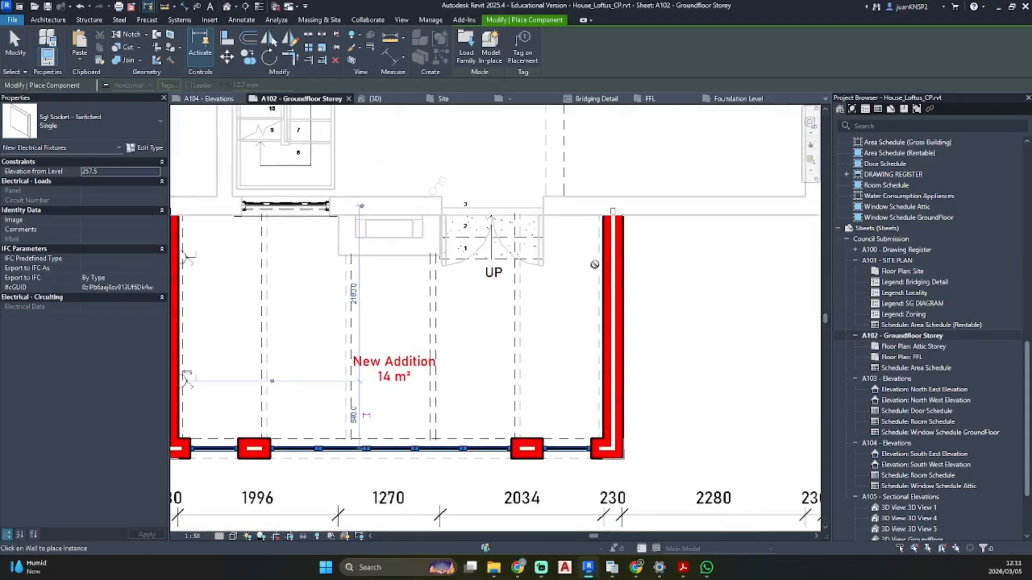
pyautogui.click(595, 263)
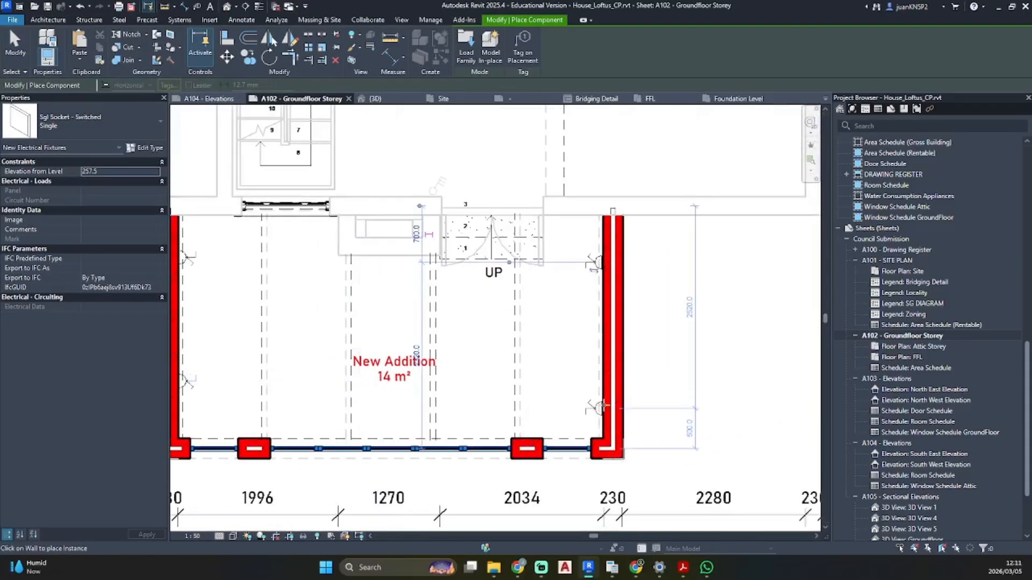
pyautogui.click(604, 406)
pyautogui.press('Escape')
pyautogui.press('Escape')
pyautogui.scroll(-1, 525, 359)
pyautogui.moveTo(525, 359); pyautogui.dragTo(564, 342, button='middle')
# - Add an aligned dimension between the dashed line at the New Addition's window wall and the lower socket on the left side wall
pyautogui.press('d')
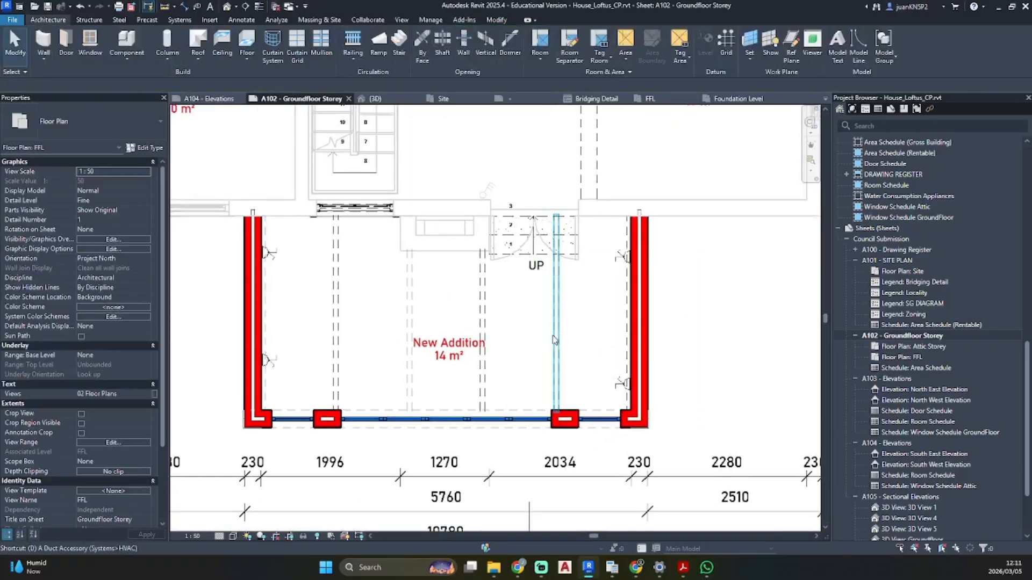
pyautogui.press('i')
pyautogui.scroll(4, 258, 420)
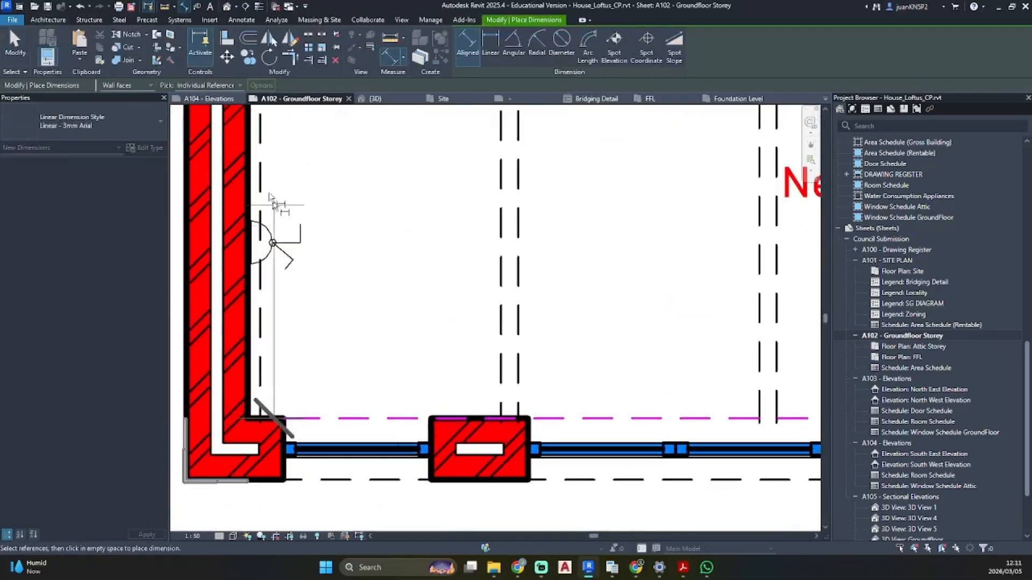
pyautogui.scroll(-3, 263, 210)
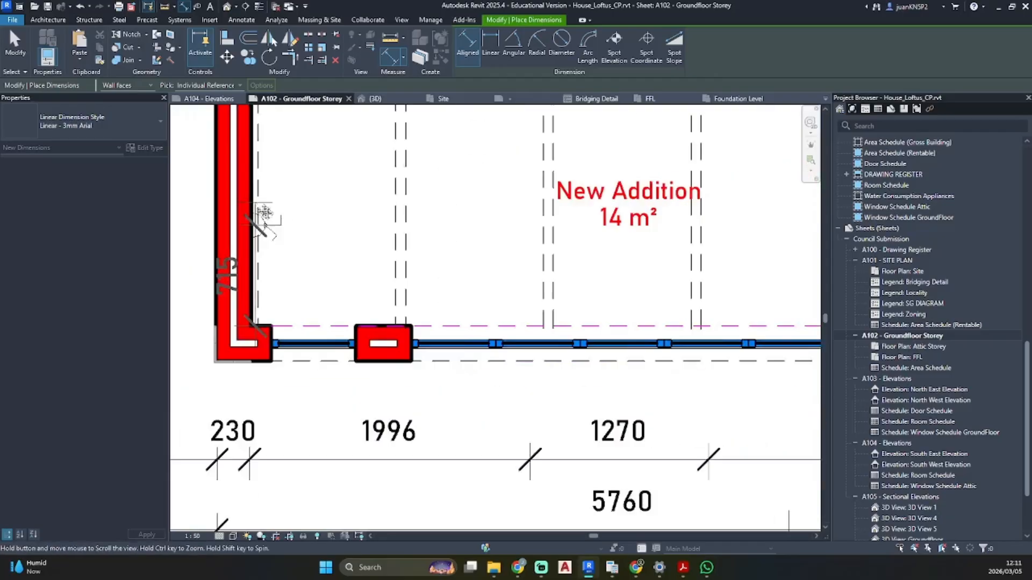
pyautogui.moveTo(263, 211); pyautogui.dragTo(352, 358, button='middle')
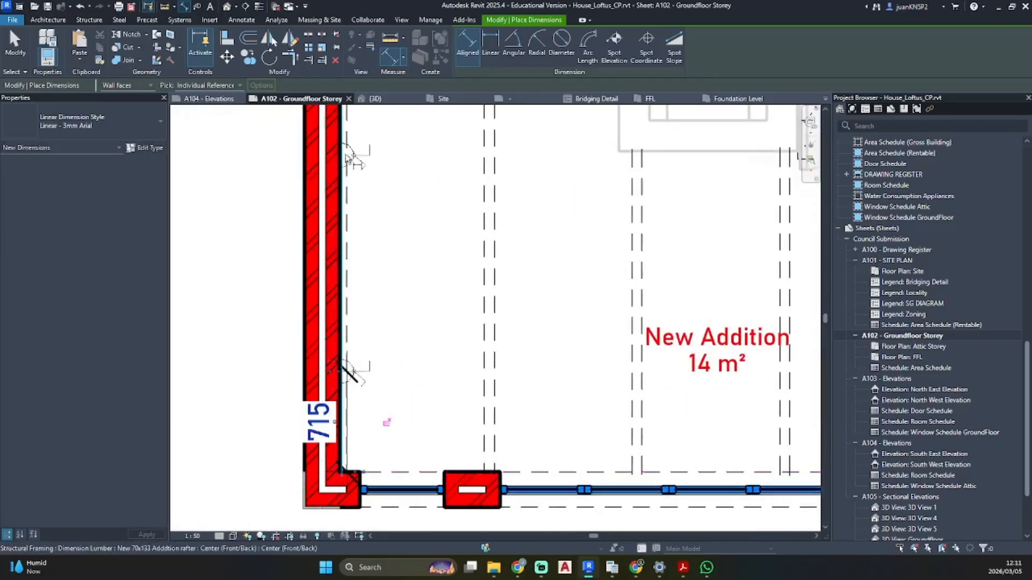
pyautogui.press('Escape')
pyautogui.press('Escape')
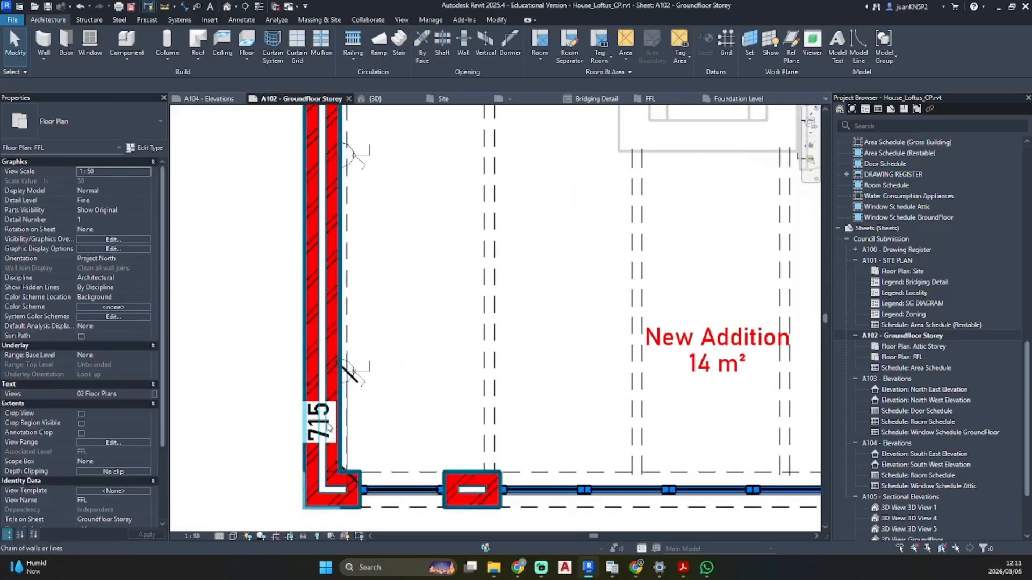
# - Move the socket dimension outside the left side wall and extend its witness lines to the upper socket and the existing house wall
pyautogui.moveTo(328, 428); pyautogui.dragTo(241, 418)
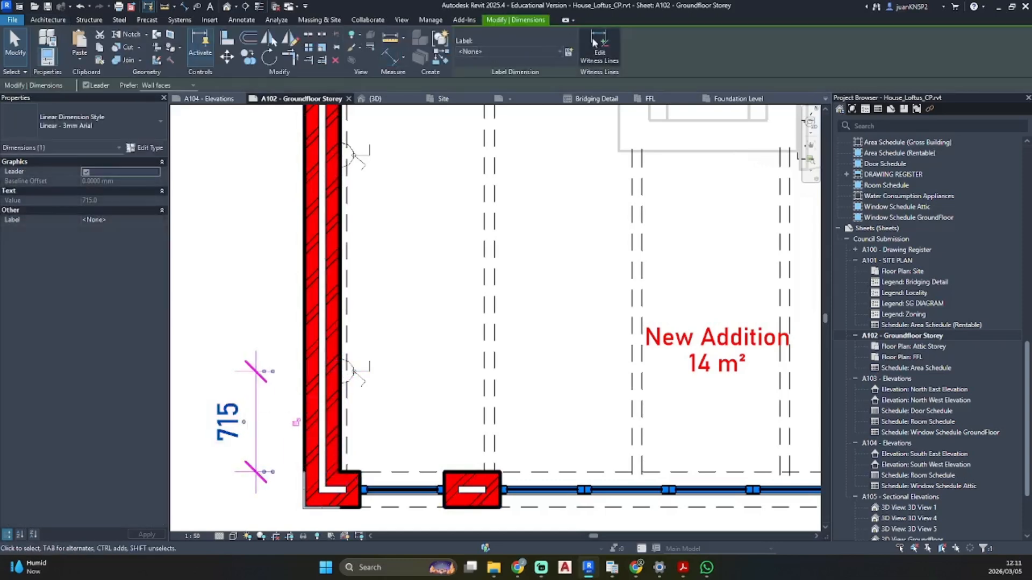
pyautogui.click(595, 42)
pyautogui.click(348, 157)
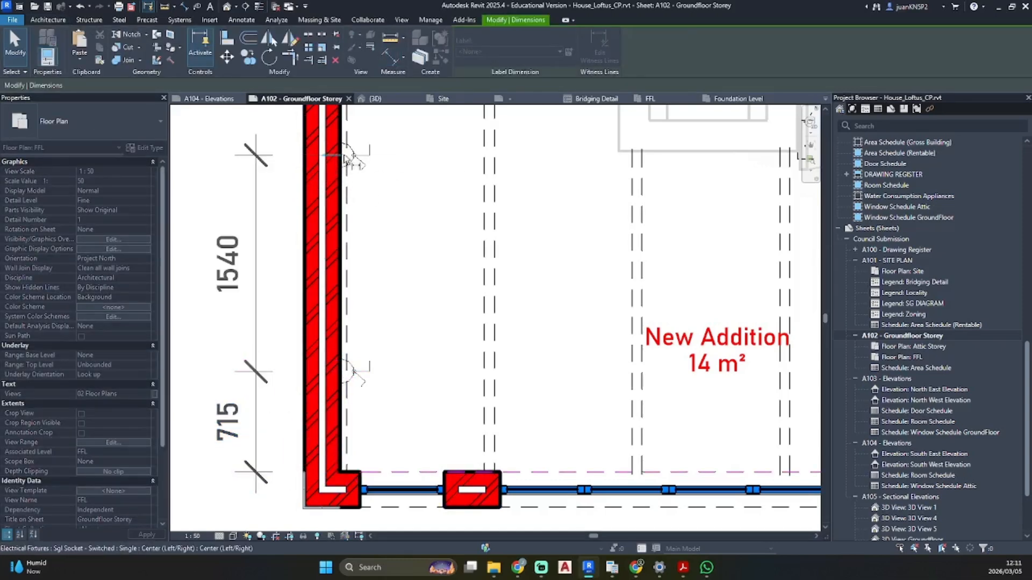
pyautogui.scroll(-1, 350, 157)
pyautogui.moveTo(349, 157); pyautogui.dragTo(350, 285, button='middle')
pyautogui.click(365, 220)
pyautogui.click(208, 301)
# - Apply an equality constraint to the three segments of the socket dimension string
pyautogui.scroll(-2, 211, 309)
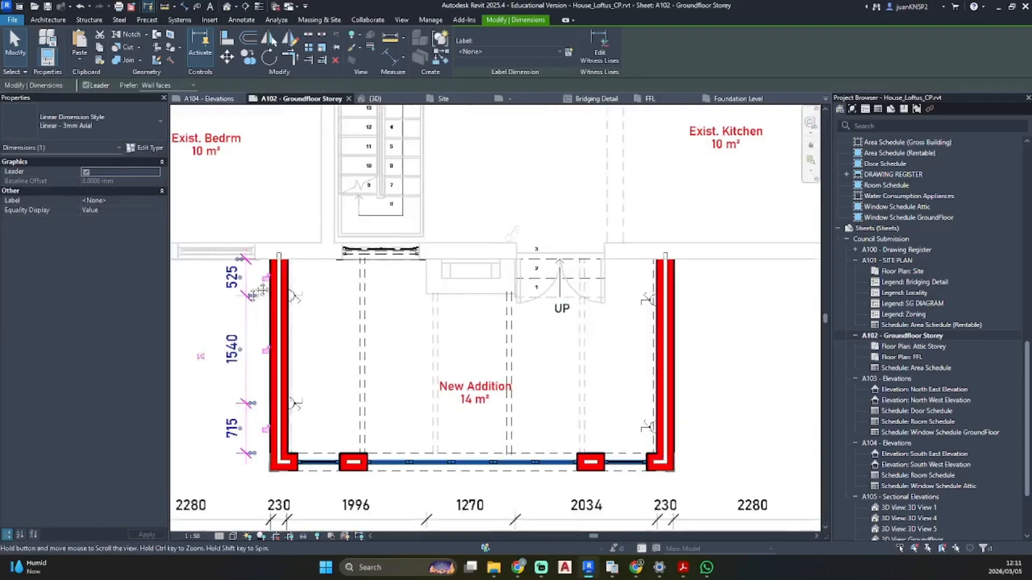
pyautogui.moveTo(189, 355); pyautogui.dragTo(302, 287, button='middle')
pyautogui.click(314, 290)
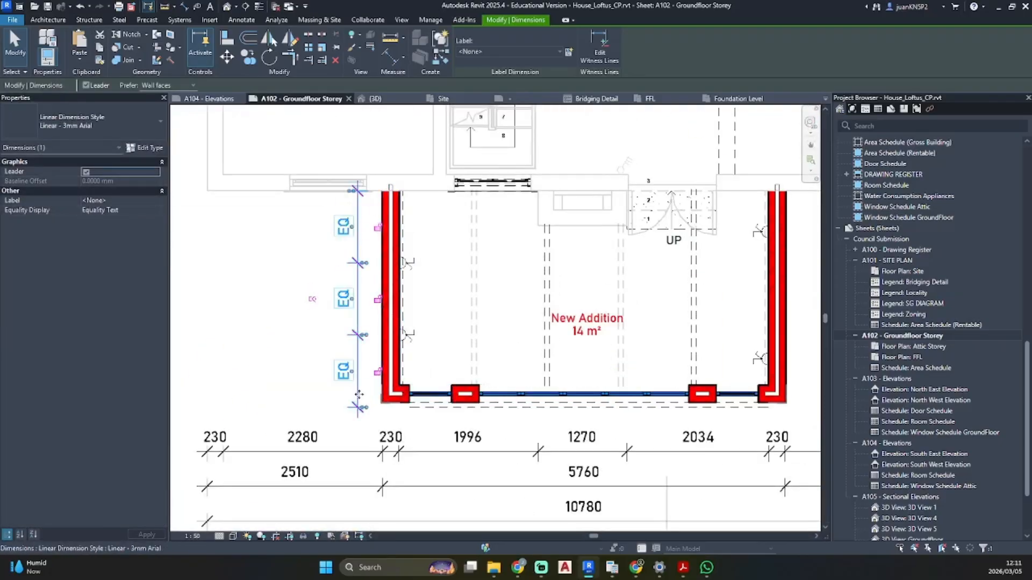
# - Shift the lower witness line of the socket dimension string to the inner face at the New Addition's lower wall corner
pyautogui.scroll(4, 386, 397)
pyautogui.moveTo(475, 351); pyautogui.dragTo(465, 358)
pyautogui.press('Escape')
pyautogui.scroll(-2, 380, 264)
pyautogui.scroll(-3, 379, 264)
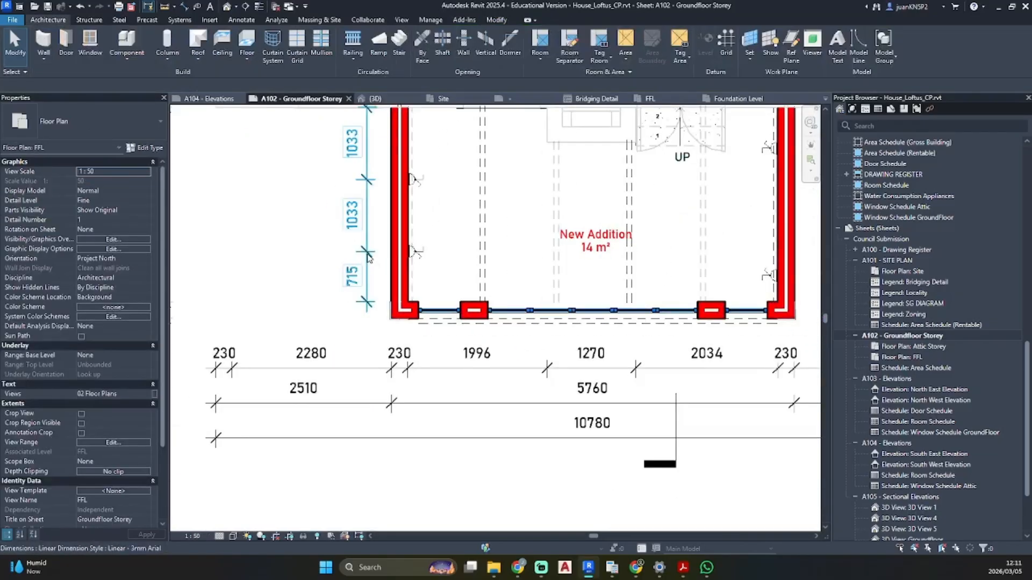
# - Reapply the equality constraint to the adjusted dimension string so the two left-wall sockets are evenly spaced
pyautogui.click(360, 204)
pyautogui.click(321, 206)
pyautogui.moveTo(322, 210); pyautogui.dragTo(298, 243, button='middle')
pyautogui.press('Escape')
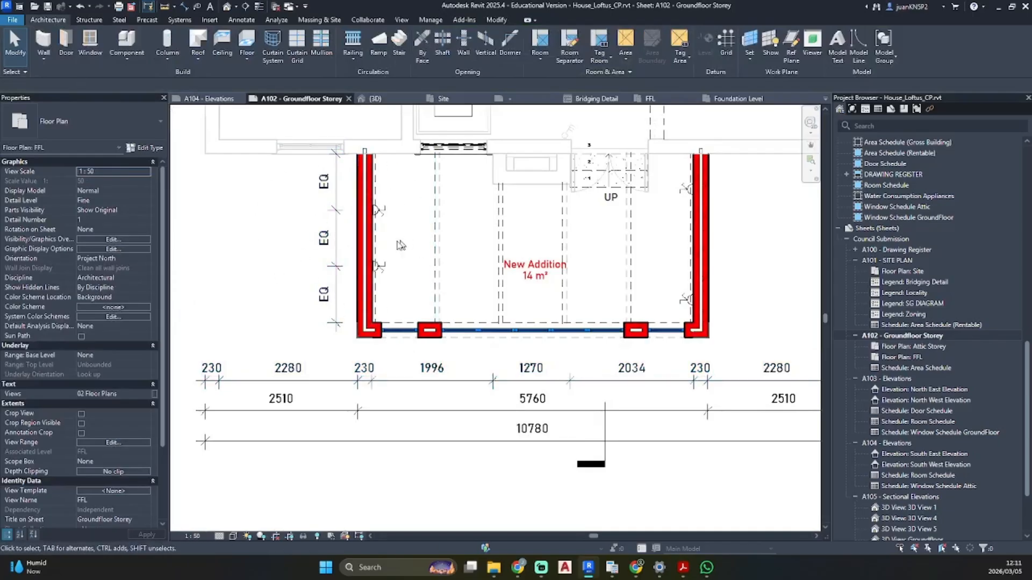
pyautogui.moveTo(548, 213); pyautogui.dragTo(484, 211, button='middle')
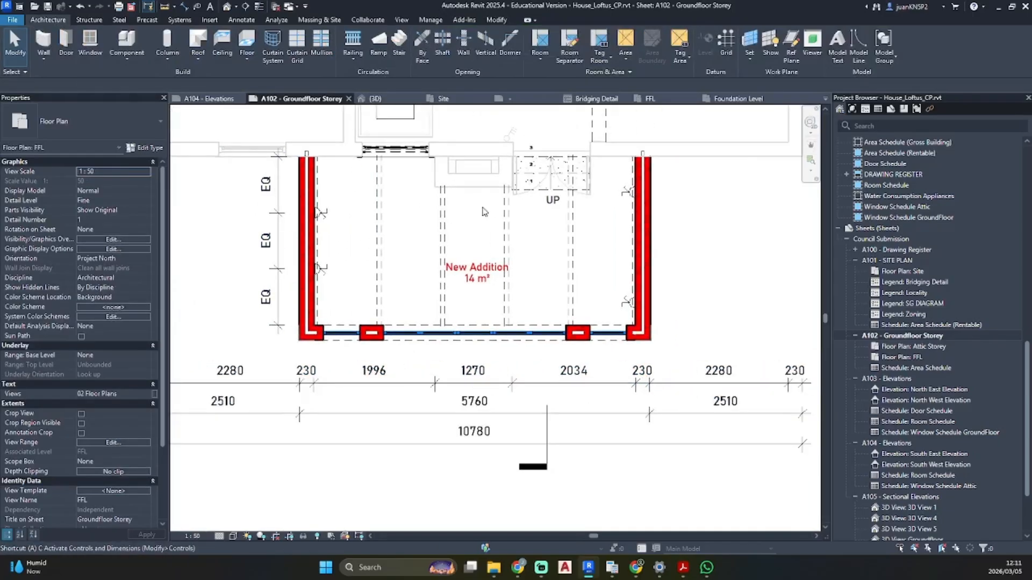
# - Align the upper socket on the right wall of the New Addition with the upper socket on its left wall
pyautogui.press('a')
pyautogui.press('l')
pyautogui.scroll(6, 392, 220)
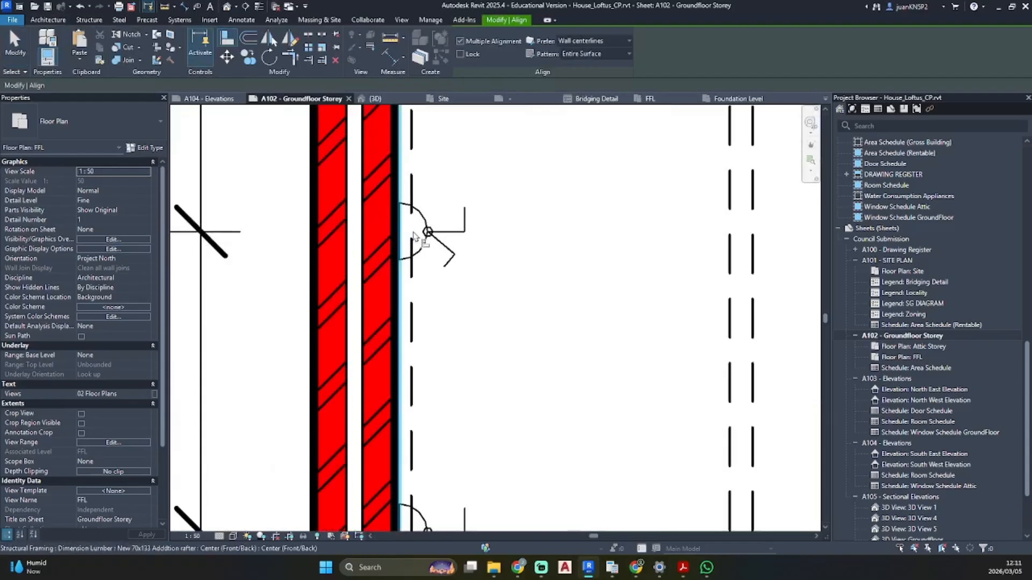
pyautogui.click(446, 248)
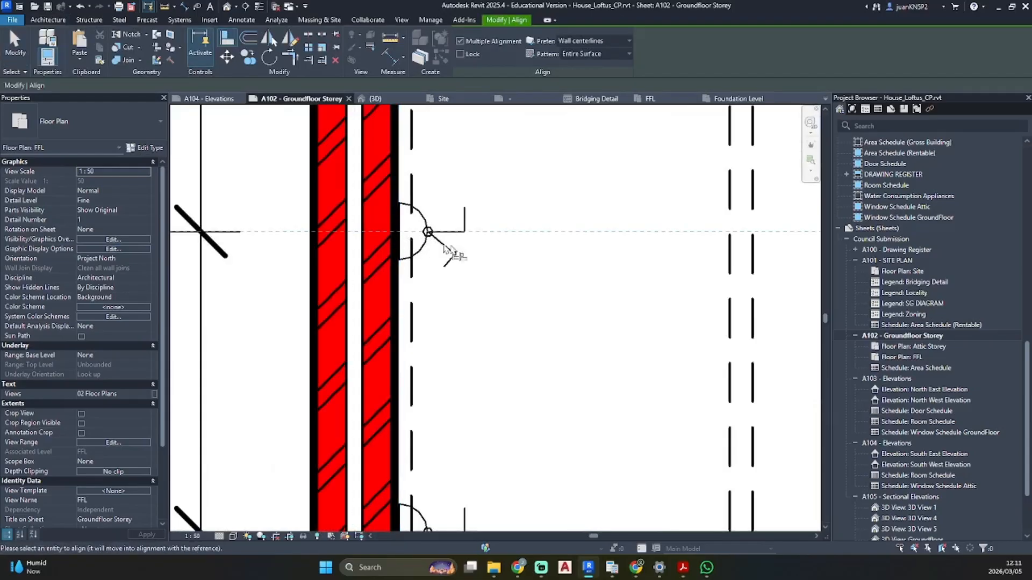
pyautogui.scroll(-6, 452, 247)
pyautogui.moveTo(473, 242); pyautogui.dragTo(199, 242, button='middle')
pyautogui.scroll(6, 500, 215)
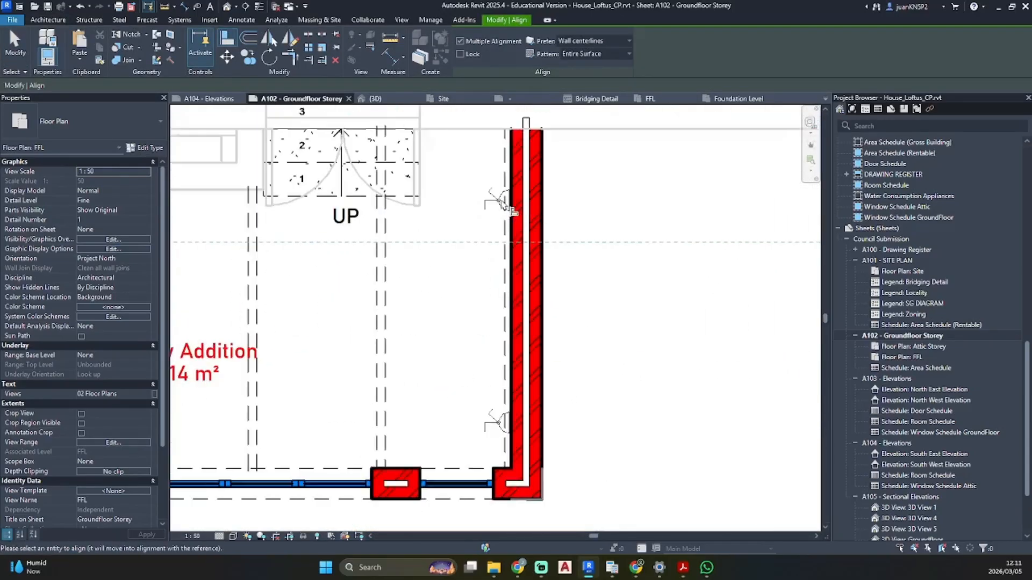
pyautogui.scroll(3, 509, 208)
pyautogui.click(524, 207)
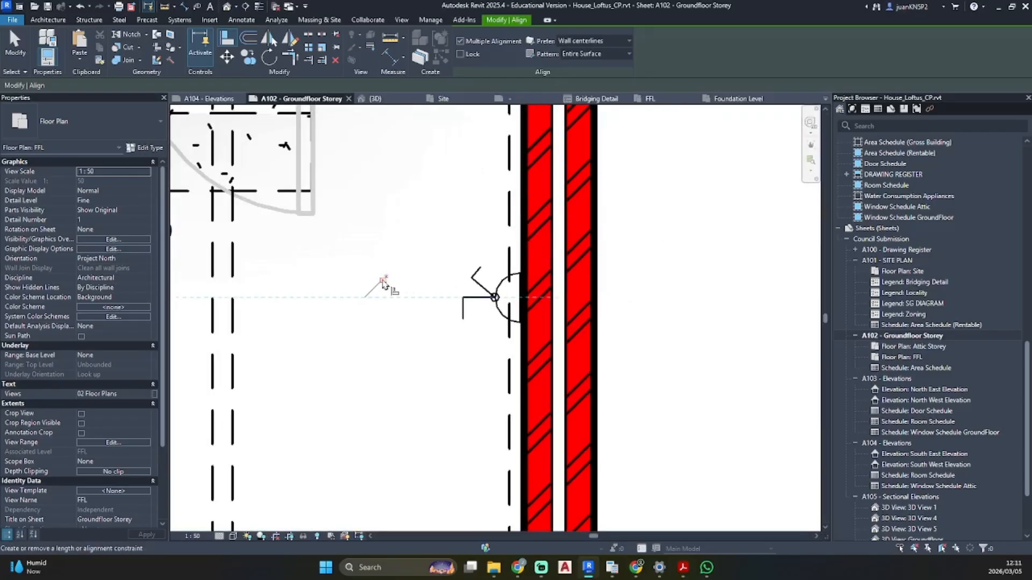
# - Align the lower socket on the right wall of the New Addition with the lower socket on its left wall
pyautogui.scroll(-5, 371, 285)
pyautogui.moveTo(247, 306); pyautogui.dragTo(328, 285, button='middle')
pyautogui.scroll(5, 327, 286)
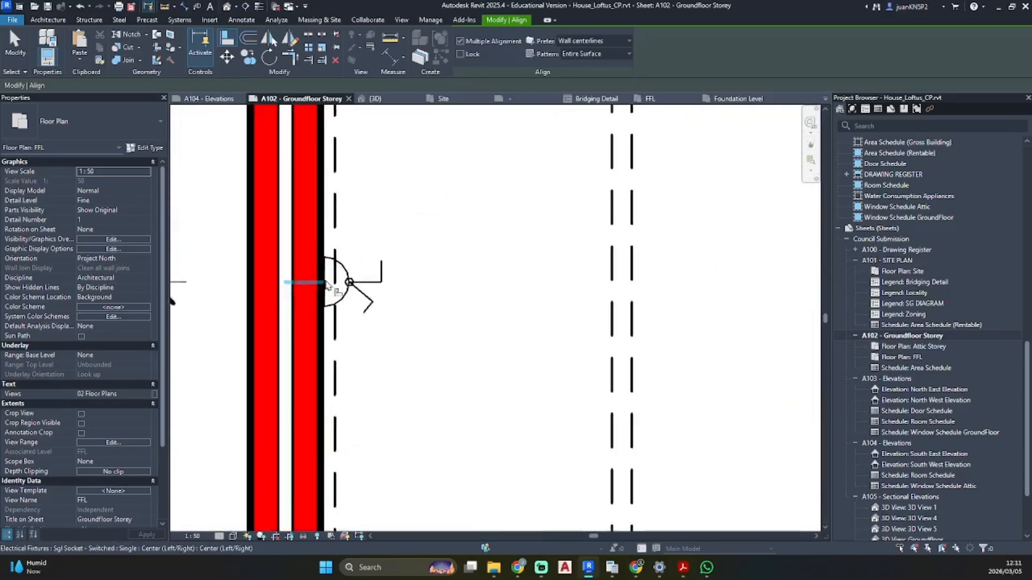
pyautogui.scroll(1, 327, 284)
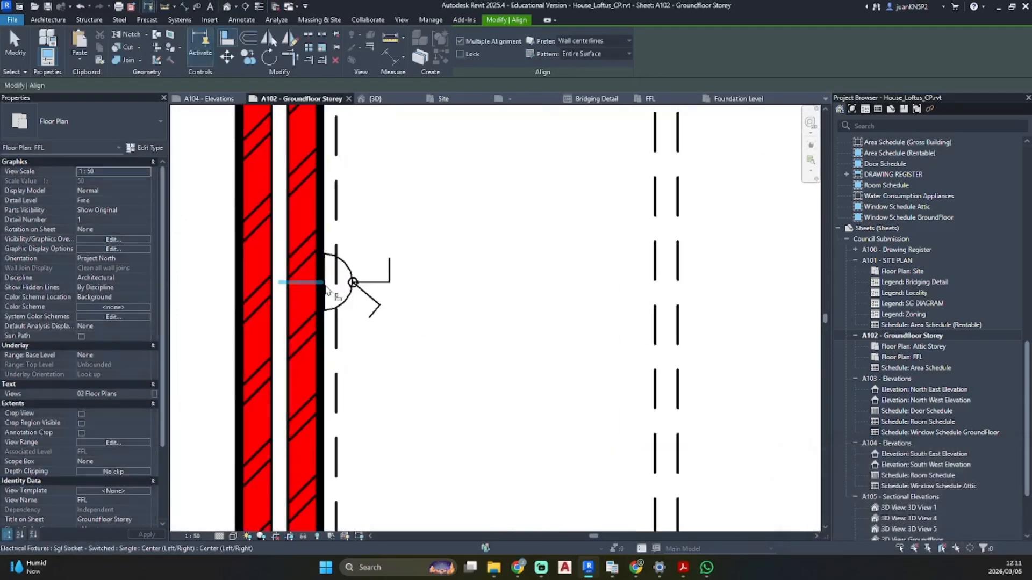
pyautogui.click(323, 287)
pyautogui.scroll(-6, 487, 306)
pyautogui.moveTo(449, 314); pyautogui.dragTo(207, 293, button='middle')
pyautogui.scroll(8, 553, 315)
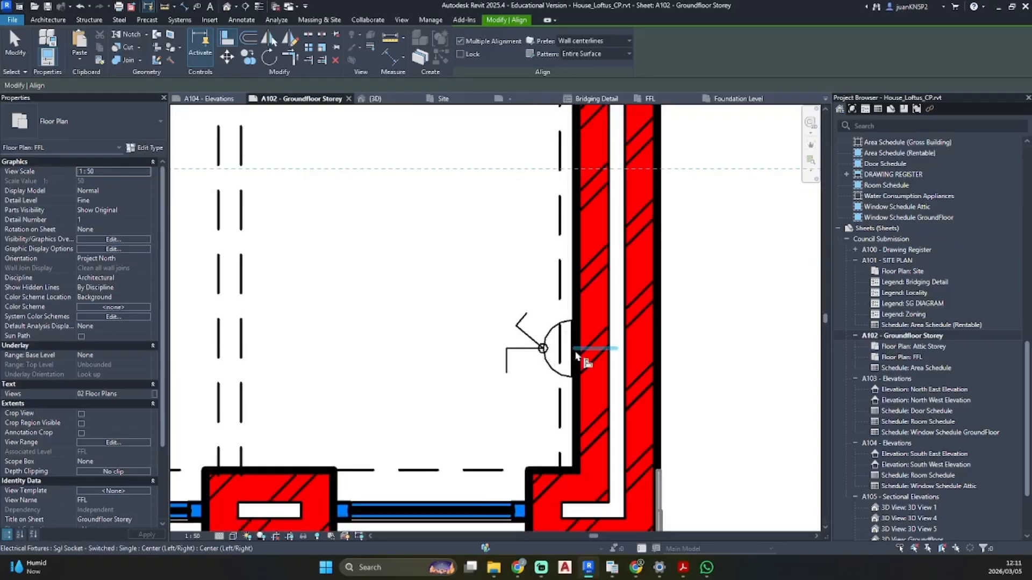
pyautogui.click(570, 356)
pyautogui.press('Escape')
pyautogui.press('Escape')
pyautogui.scroll(-5, 408, 204)
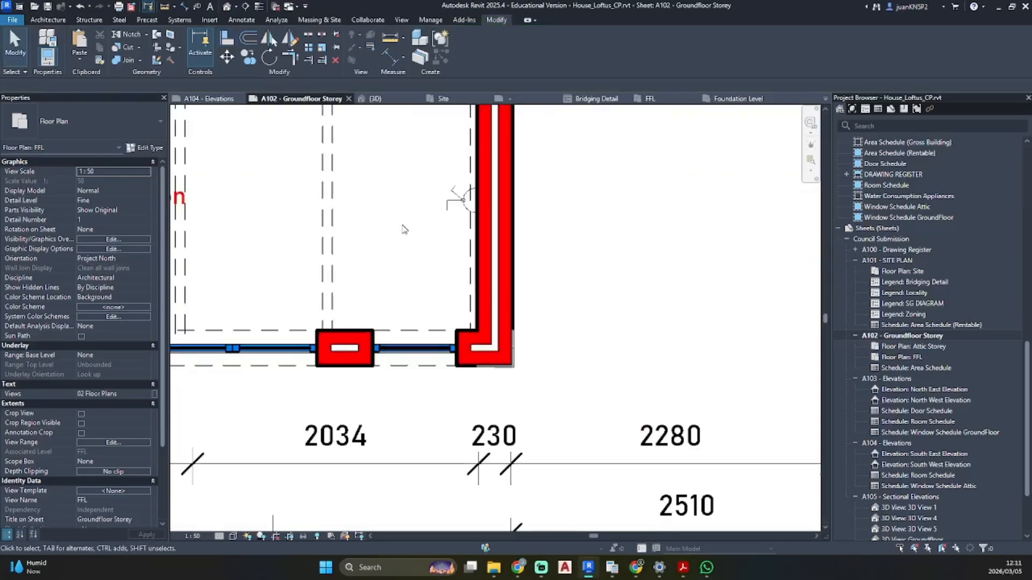
# - Set the underlay base level of the ground floor plan to FFL
pyautogui.scroll(4, 473, 215)
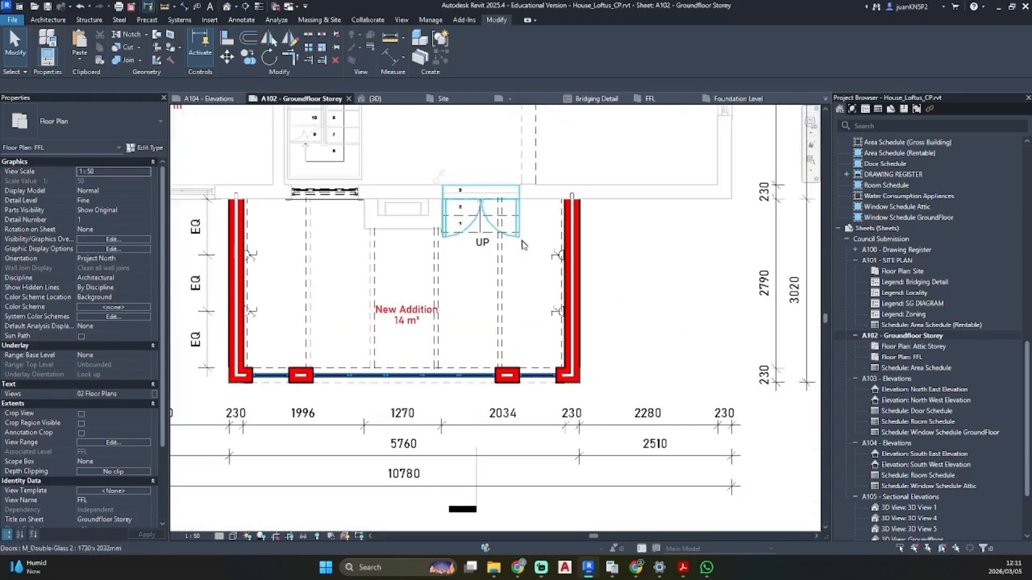
pyautogui.click(558, 256)
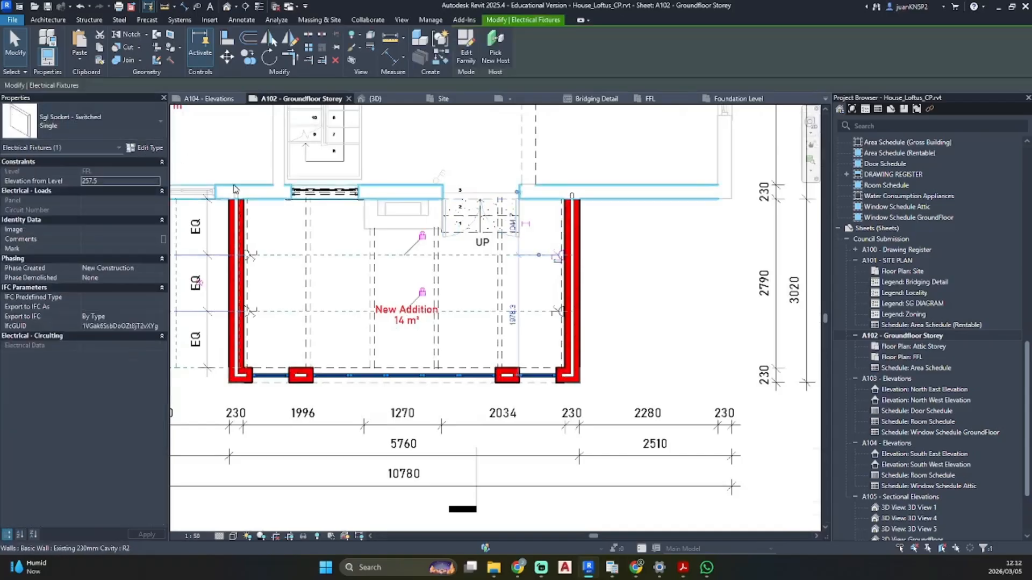
pyautogui.click(663, 317)
pyautogui.scroll(-3, 662, 322)
pyautogui.scroll(-3, 663, 323)
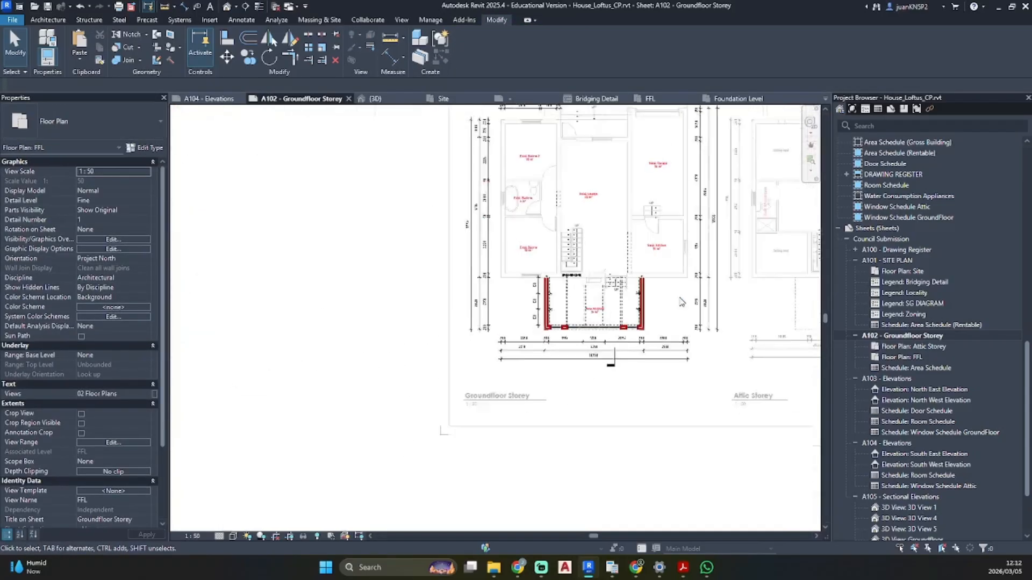
pyautogui.scroll(6, 552, 325)
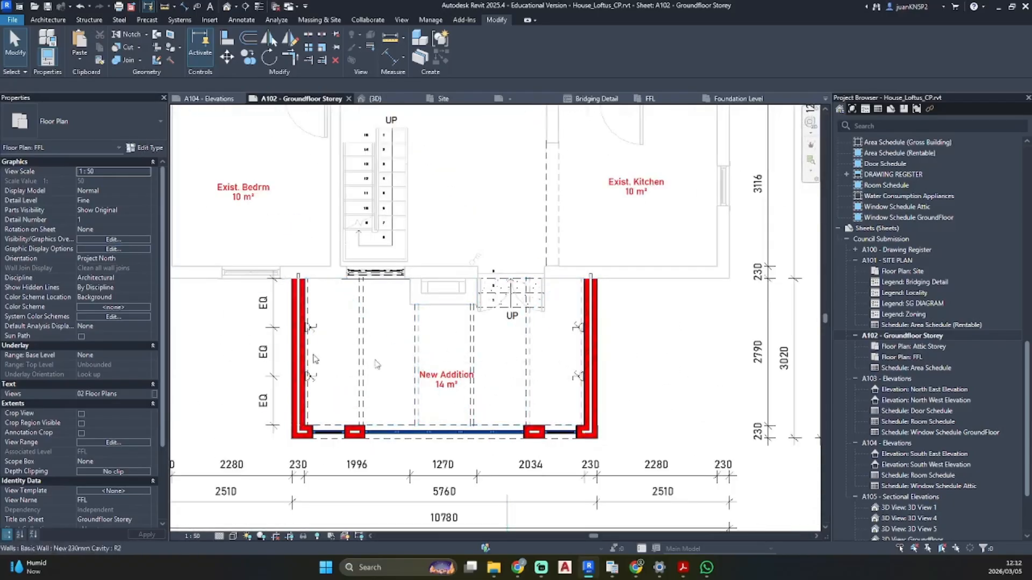
pyautogui.click(112, 356)
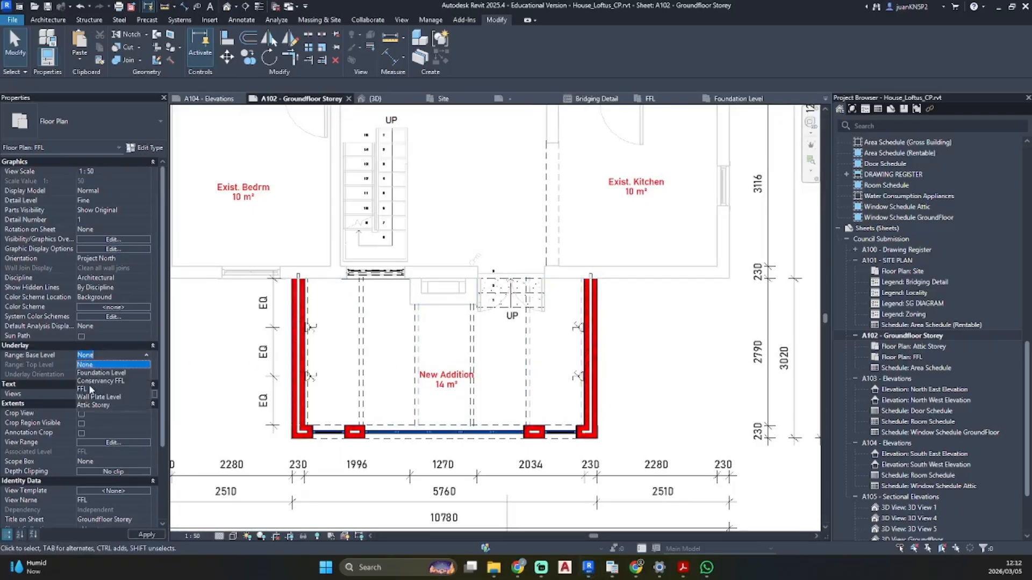
pyautogui.click(83, 389)
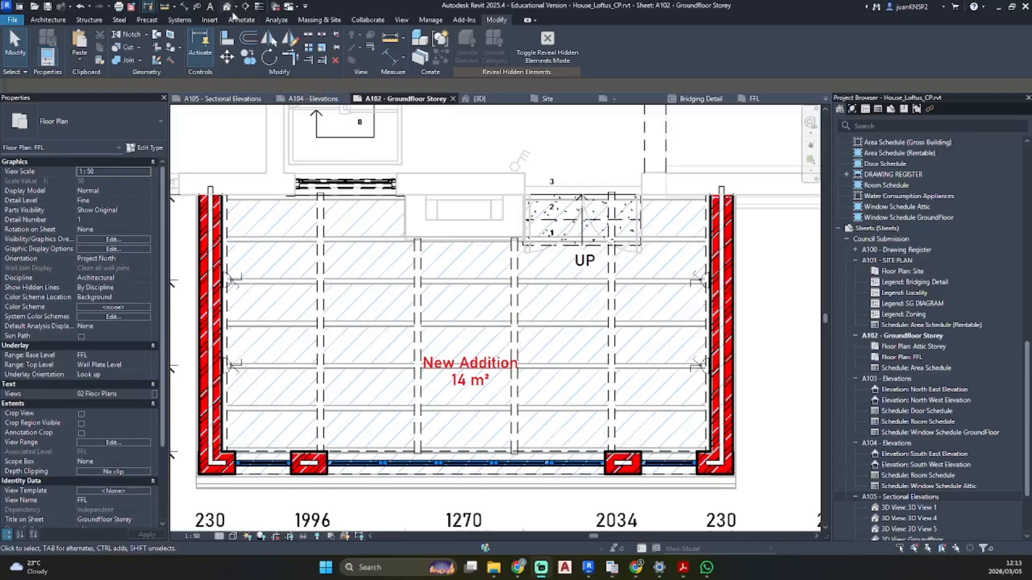
# - Place two Downlight - White components at level FFL inside the New Addition room on the ground floor plan
pyautogui.click(48, 20)
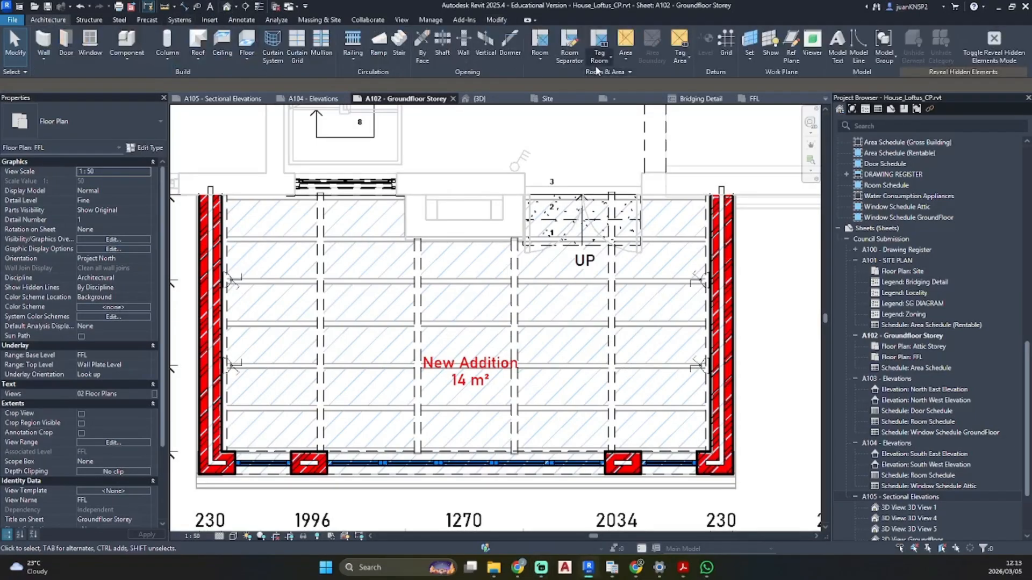
pyautogui.click(139, 38)
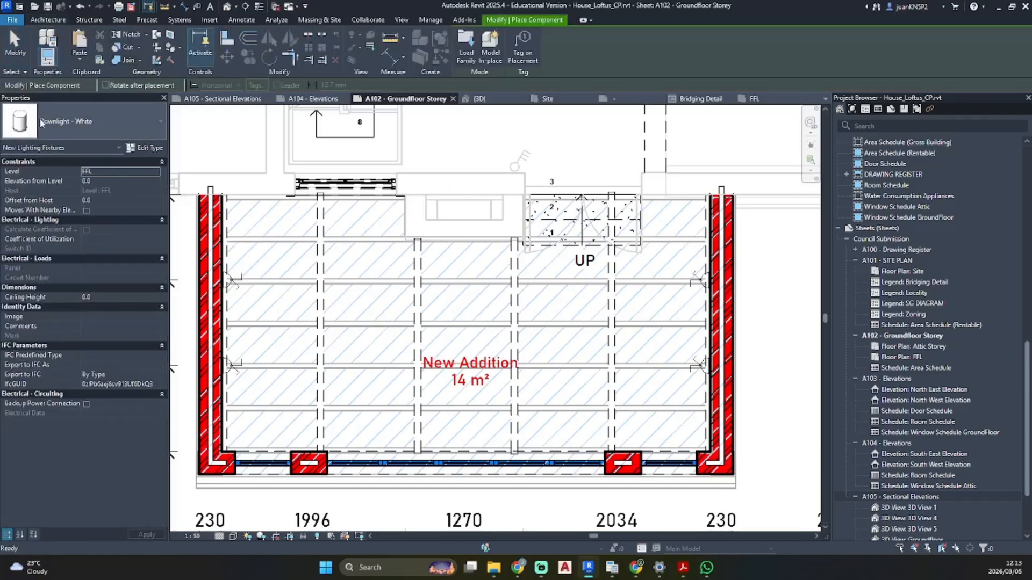
pyautogui.scroll(2, 566, 349)
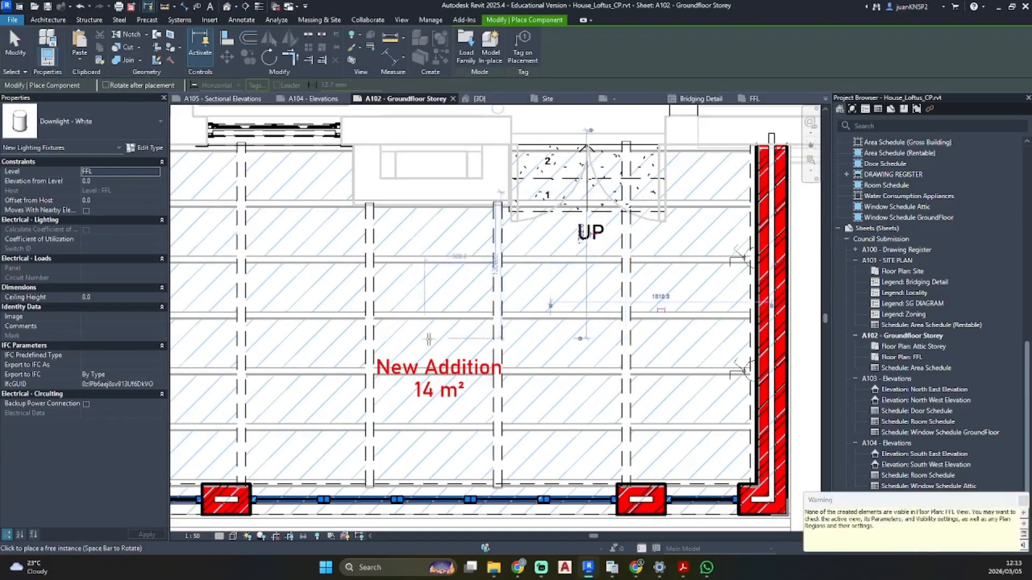
pyautogui.press('Escape')
pyautogui.press('Escape')
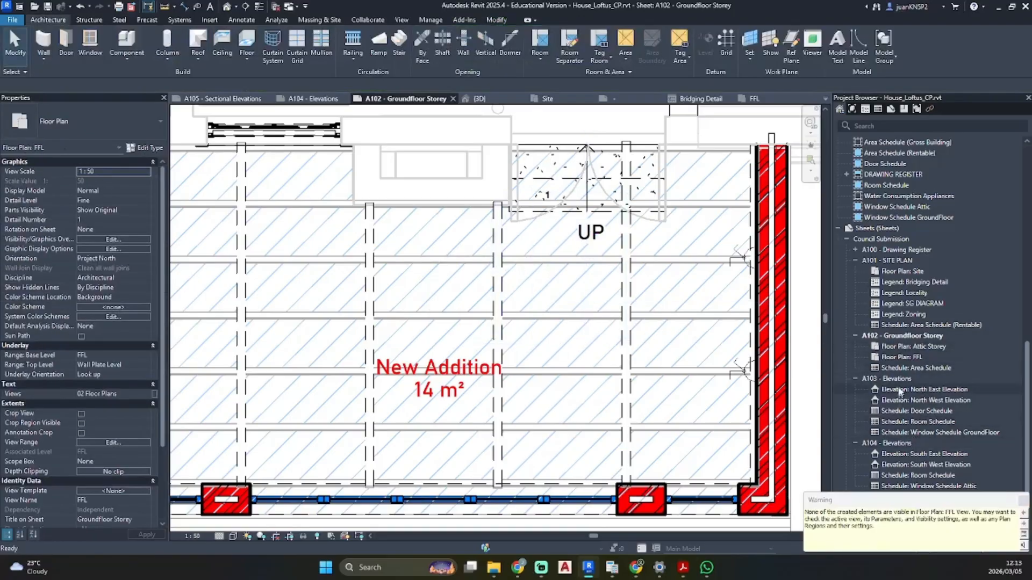
# - In the 3D view, turn off Reveal Hidden Elements and delete the downlight nearer the New Addition's side wall
pyautogui.click(235, 8)
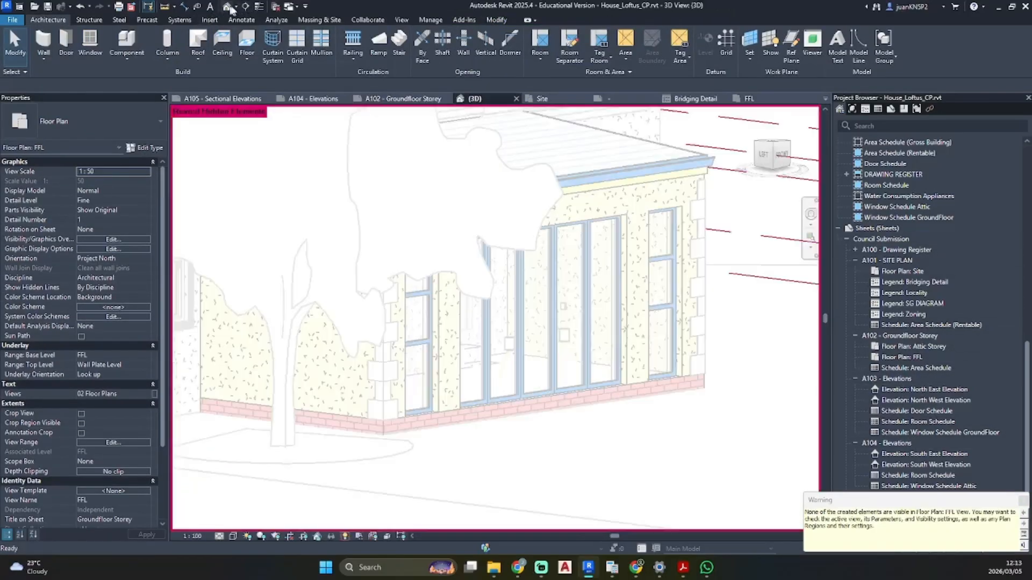
pyautogui.scroll(3, 510, 269)
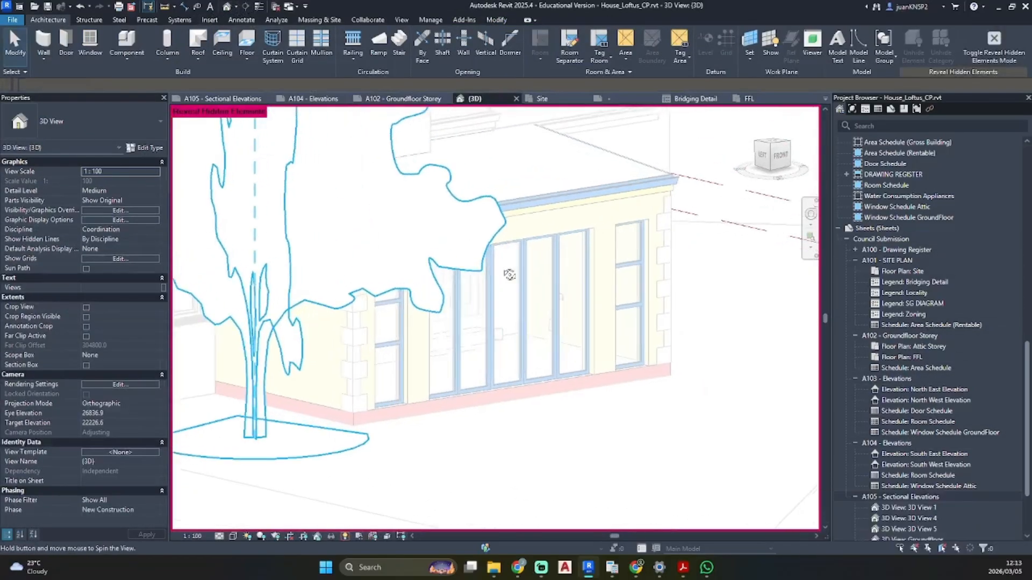
pyautogui.click(345, 536)
pyautogui.scroll(5, 537, 333)
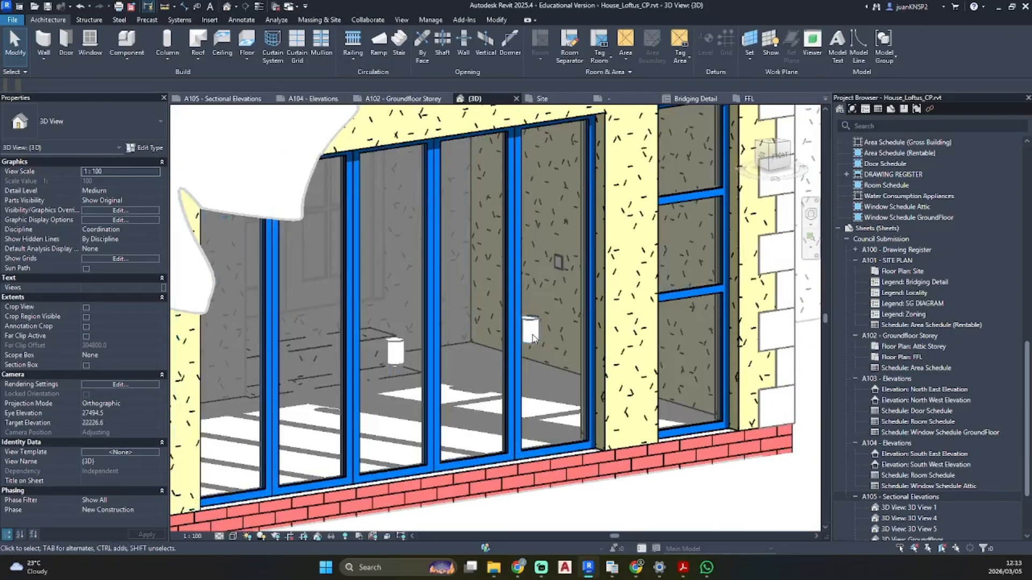
pyautogui.click(534, 335)
pyautogui.press('Escape')
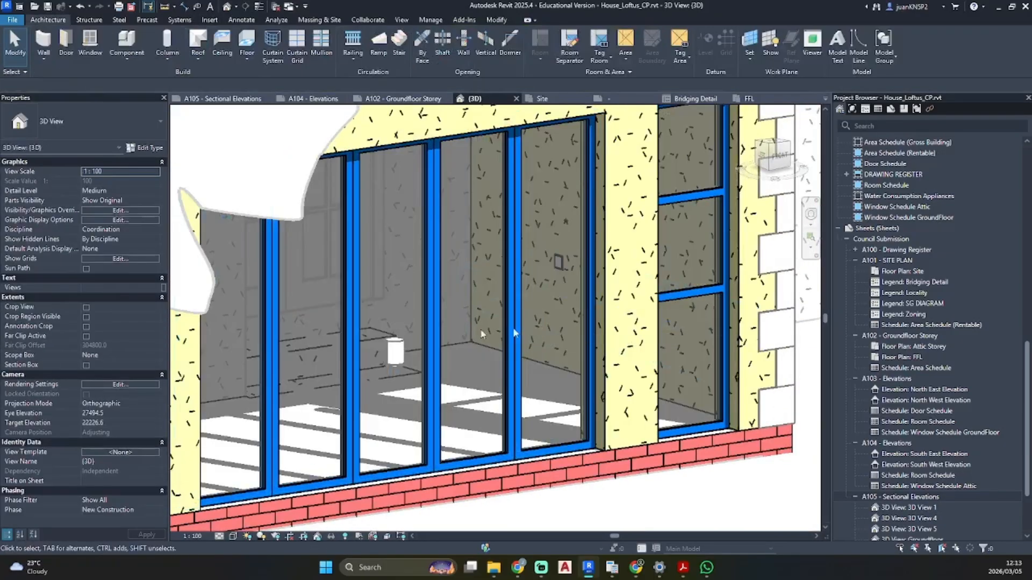
# - Enable the section box in the 3D view
pyautogui.click(400, 344)
pyautogui.scroll(-8, 400, 344)
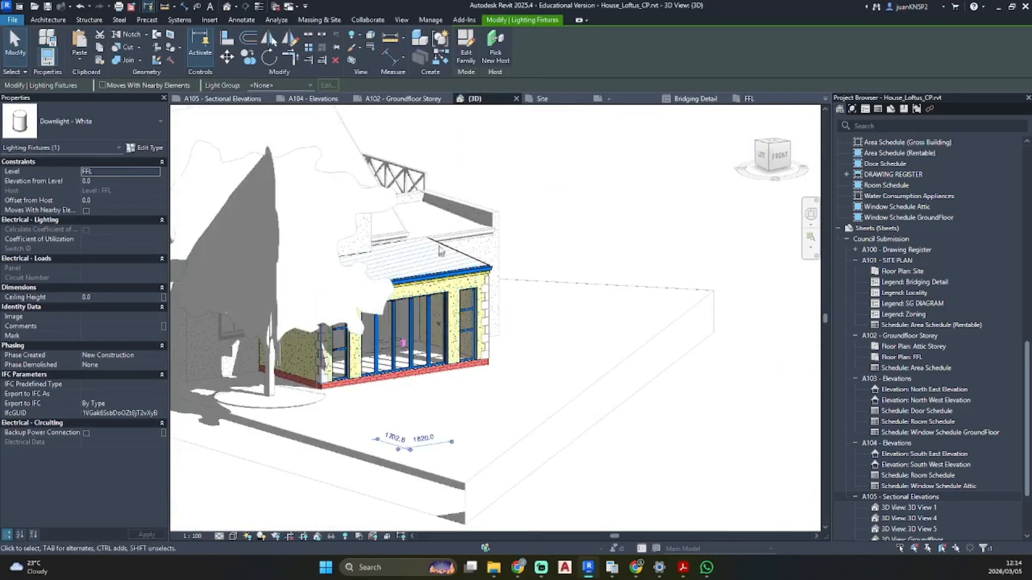
pyautogui.press('Escape')
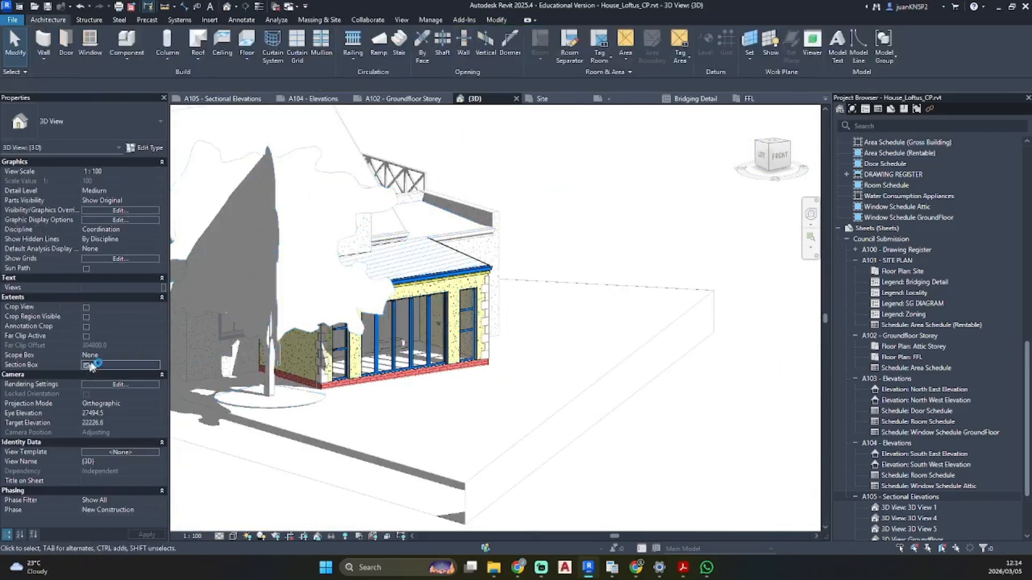
pyautogui.scroll(-6, 366, 310)
pyautogui.moveTo(366, 309); pyautogui.dragTo(564, 383, button='middle')
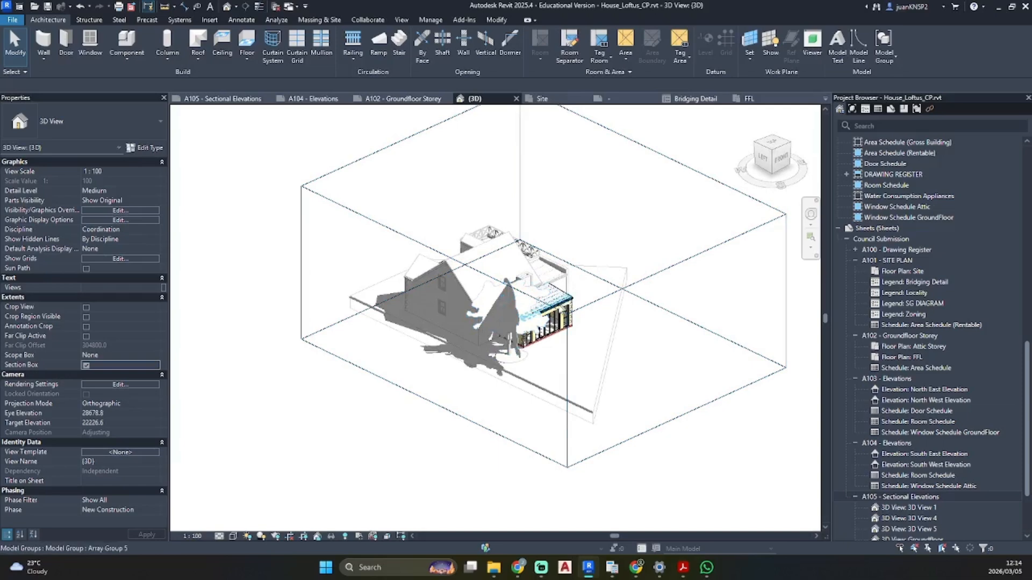
# - Adjust the section box's side face so it cuts through the New Addition and exposes the remaining downlight
pyautogui.click(496, 288)
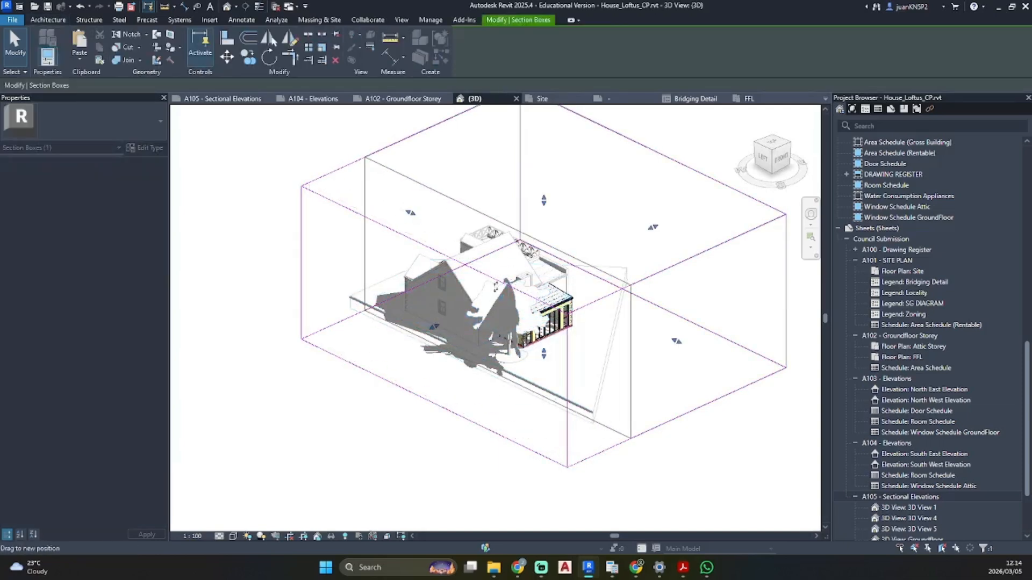
pyautogui.moveTo(495, 288); pyautogui.dragTo(539, 267)
pyautogui.moveTo(502, 375)
pyautogui.keyDown('shift'); pyautogui.mouseDown(button='middle')
pyautogui.moveTo(523, 380)
pyautogui.moveTo(514, 379)
pyautogui.moveTo(527, 329)
pyautogui.moveTo(457, 373)
pyautogui.mouseUp(button='middle'); pyautogui.keyUp('shift')
pyautogui.scroll(4, 575, 313)
pyautogui.scroll(4, 534, 344)
pyautogui.scroll(-3, 534, 350)
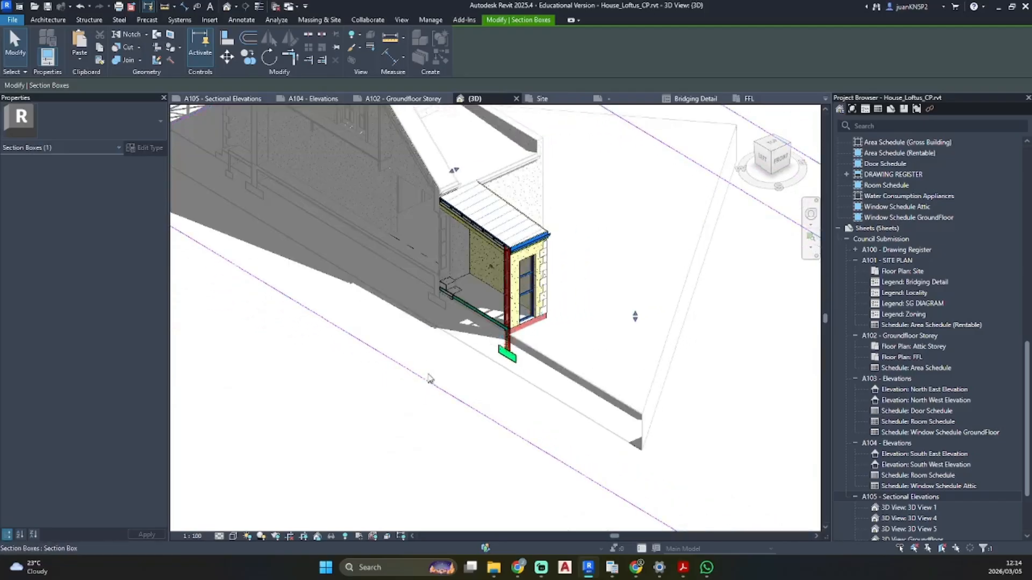
pyautogui.scroll(-3, 429, 379)
pyautogui.moveTo(442, 271); pyautogui.dragTo(414, 283)
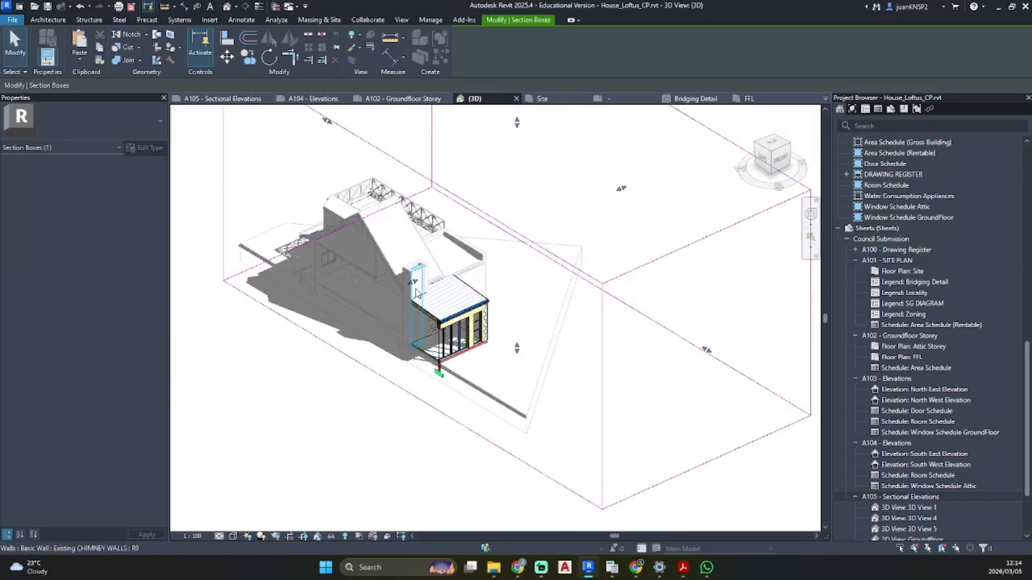
pyautogui.click(422, 379)
pyautogui.keyDown('shift'); pyautogui.moveTo(422, 379); pyautogui.dragTo(490, 340, button='middle'); pyautogui.keyUp('shift')
pyautogui.scroll(5, 490, 339)
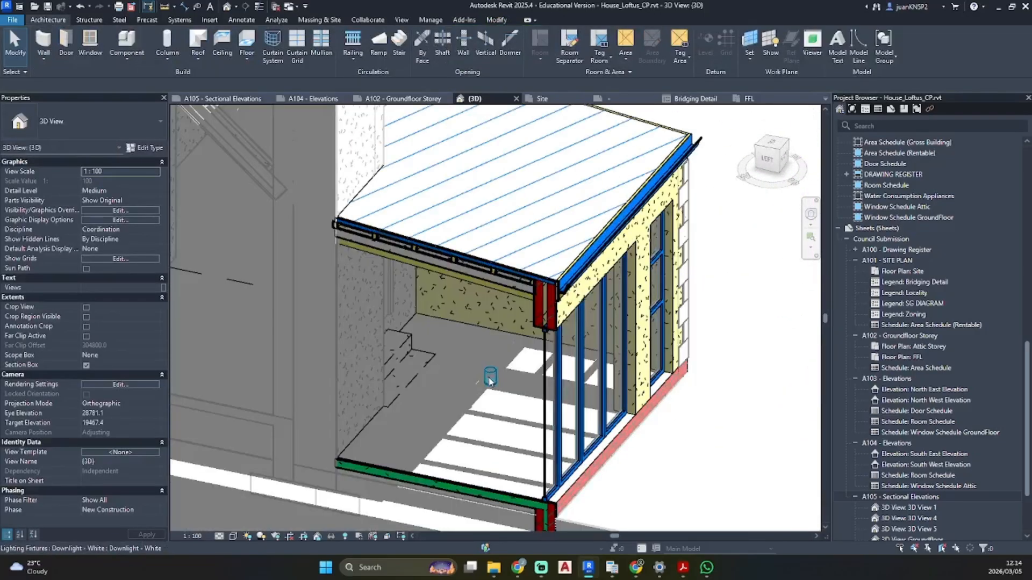
# - Try to rehost the remaining downlight on the New Addition's ceiling with Pick New Host
pyautogui.click(490, 375)
pyautogui.moveTo(490, 375)
pyautogui.keyDown('shift'); pyautogui.mouseDown(button='middle')
pyautogui.moveTo(525, 351)
pyautogui.moveTo(586, 262)
pyautogui.moveTo(677, 277)
pyautogui.mouseUp(button='middle'); pyautogui.keyUp('shift')
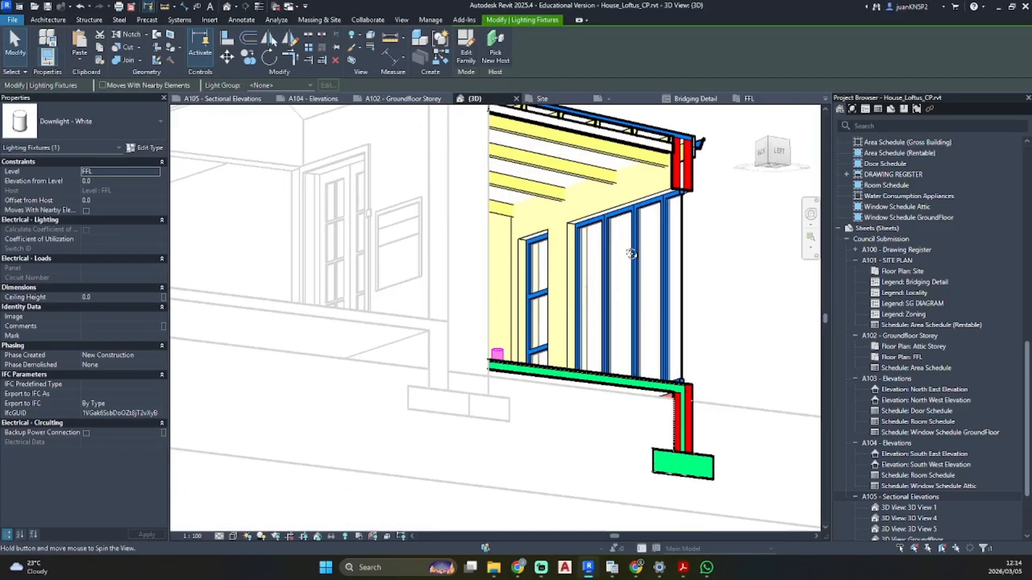
pyautogui.click(492, 48)
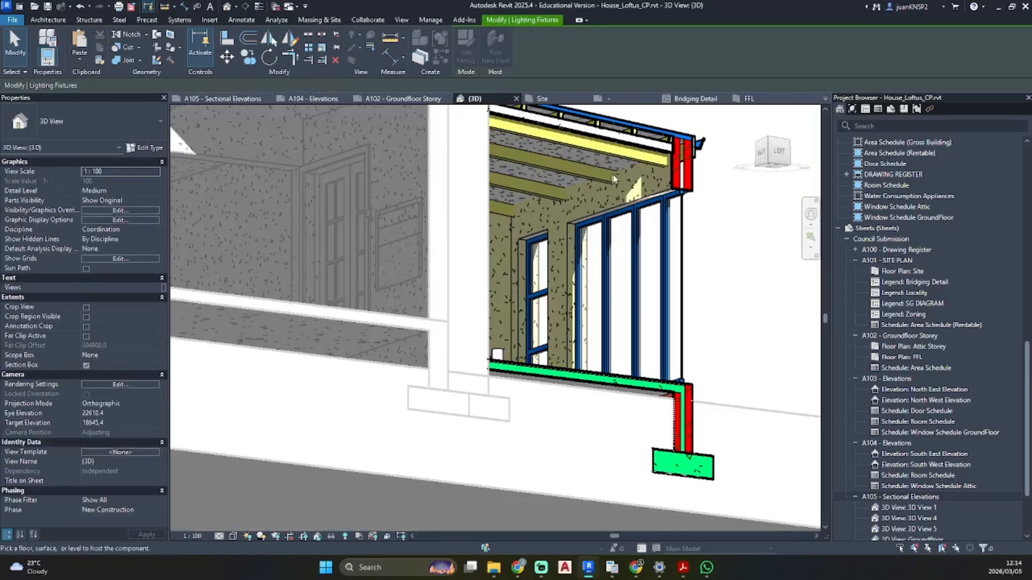
pyautogui.click(616, 142)
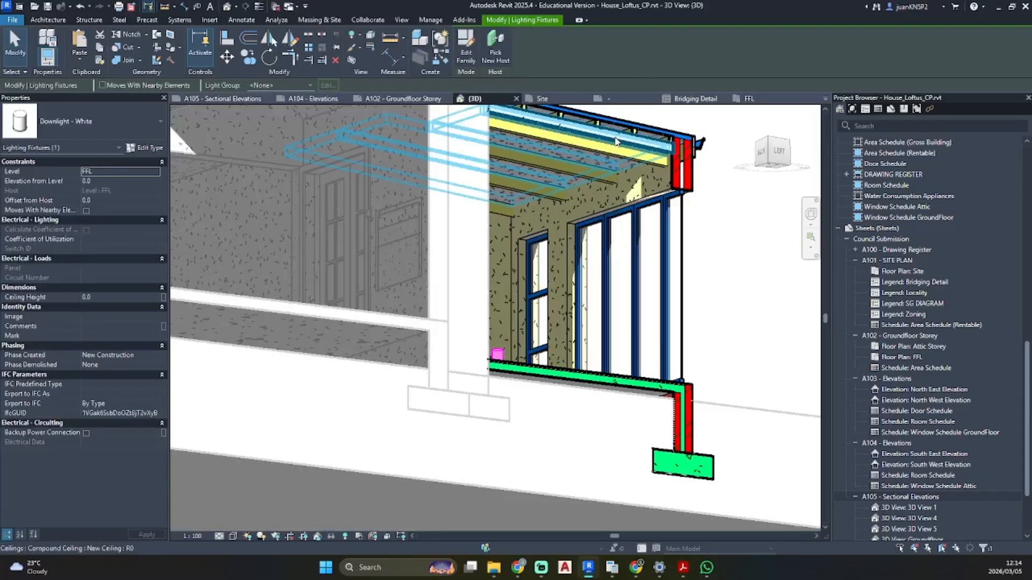
pyautogui.click(616, 142)
pyautogui.press('Escape')
# - Change the level of the downlight in the New Addition to Attic Storey
pyautogui.moveTo(606, 274)
pyautogui.keyDown('shift'); pyautogui.mouseDown(button='middle')
pyautogui.moveTo(547, 284)
pyautogui.moveTo(497, 347)
pyautogui.mouseUp(button='middle'); pyautogui.keyUp('shift')
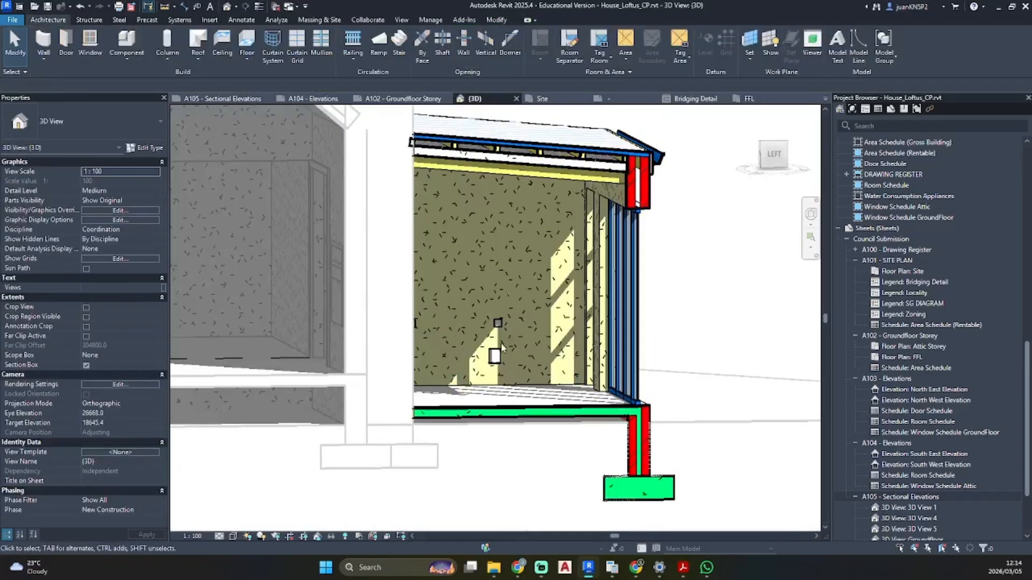
pyautogui.click(494, 356)
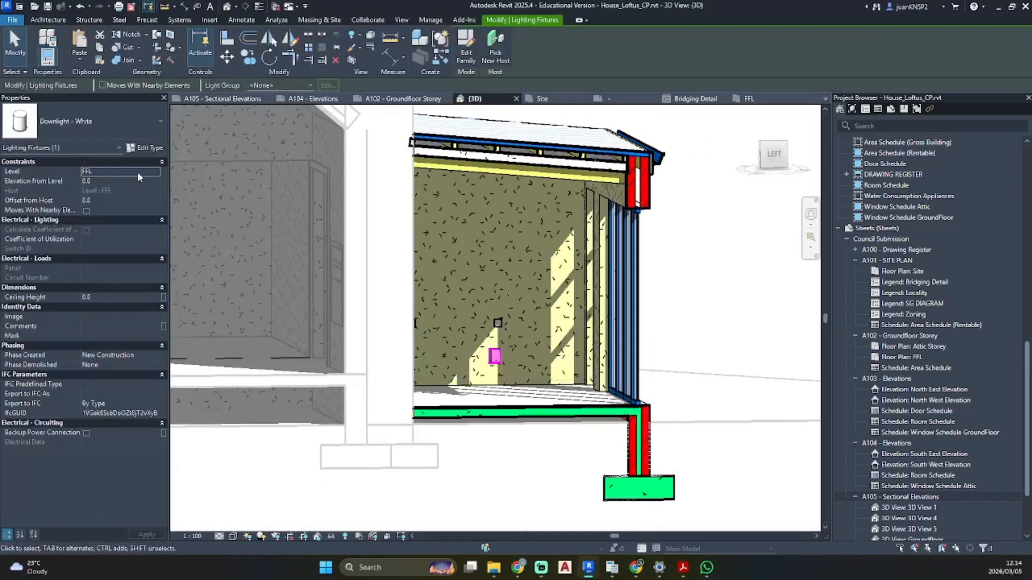
pyautogui.click(157, 171)
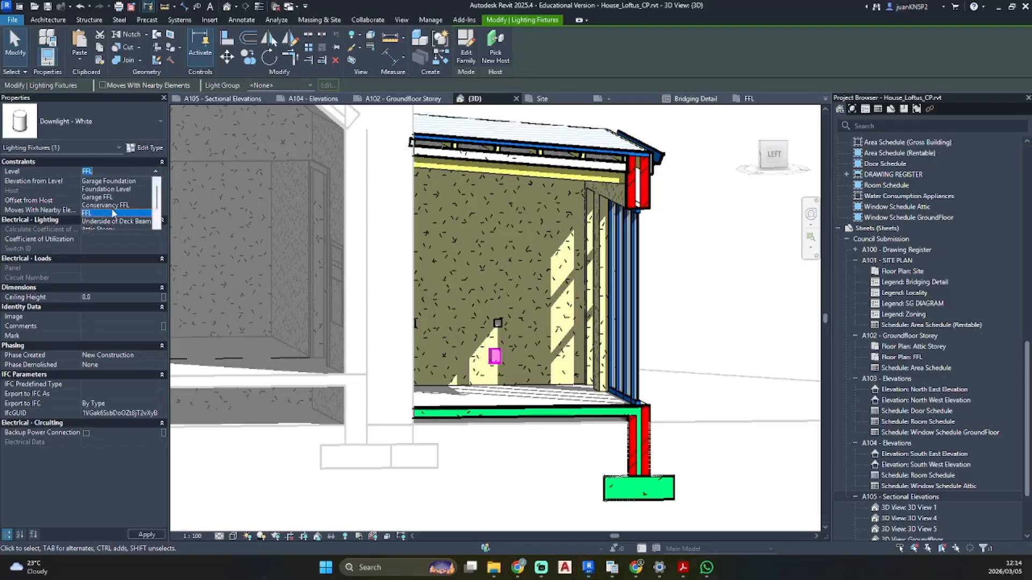
pyautogui.scroll(-1, 111, 208)
pyautogui.click(111, 210)
pyautogui.keyDown('shift'); pyautogui.moveTo(499, 217); pyautogui.dragTo(497, 86, button='middle'); pyautogui.keyUp('shift')
pyautogui.press('Escape')
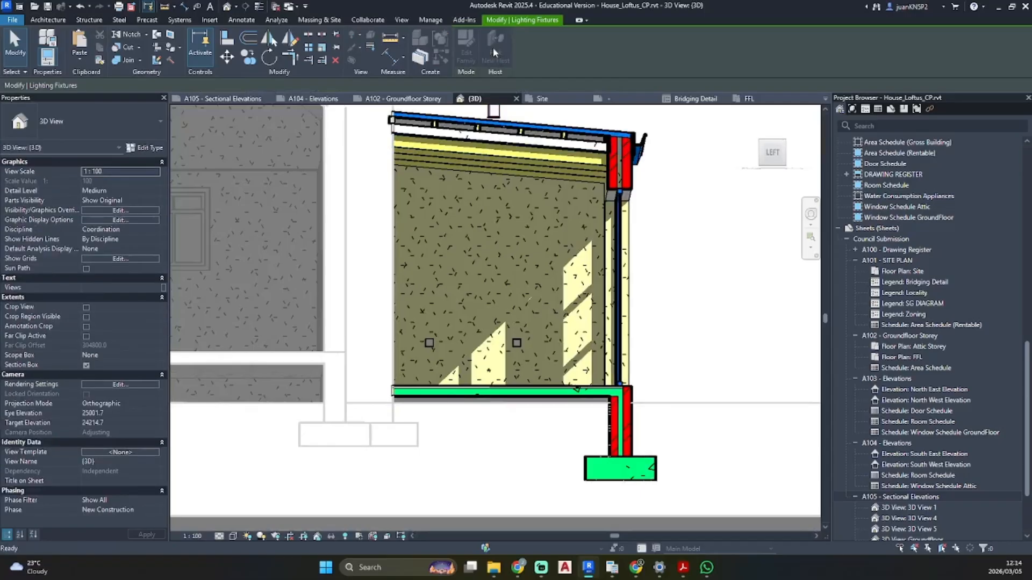
# - Open sheet A105 - Sectional Elevations and try to pick a new host for the downlight in the New Addition section
pyautogui.click(494, 112)
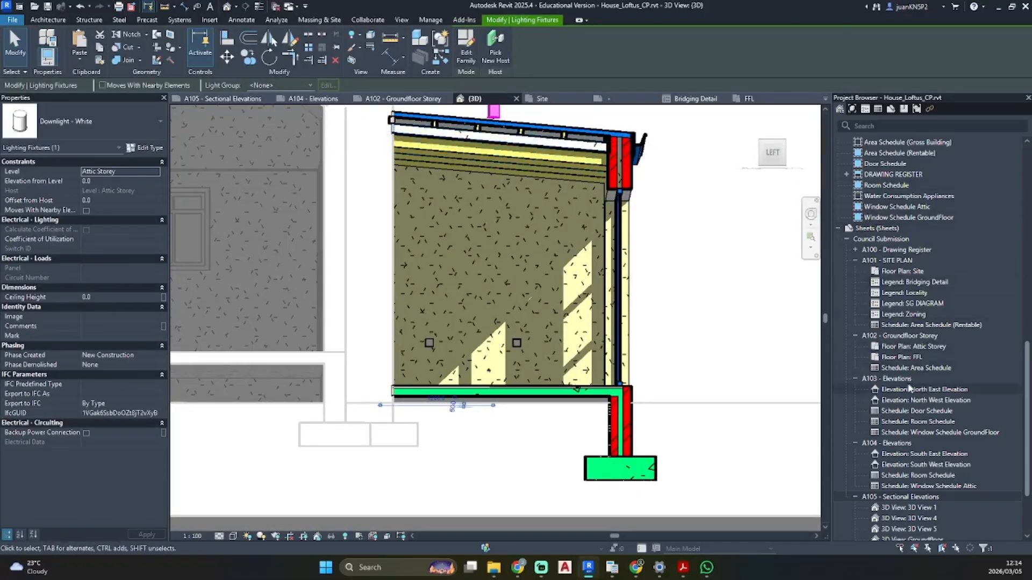
pyautogui.doubleClick(906, 496)
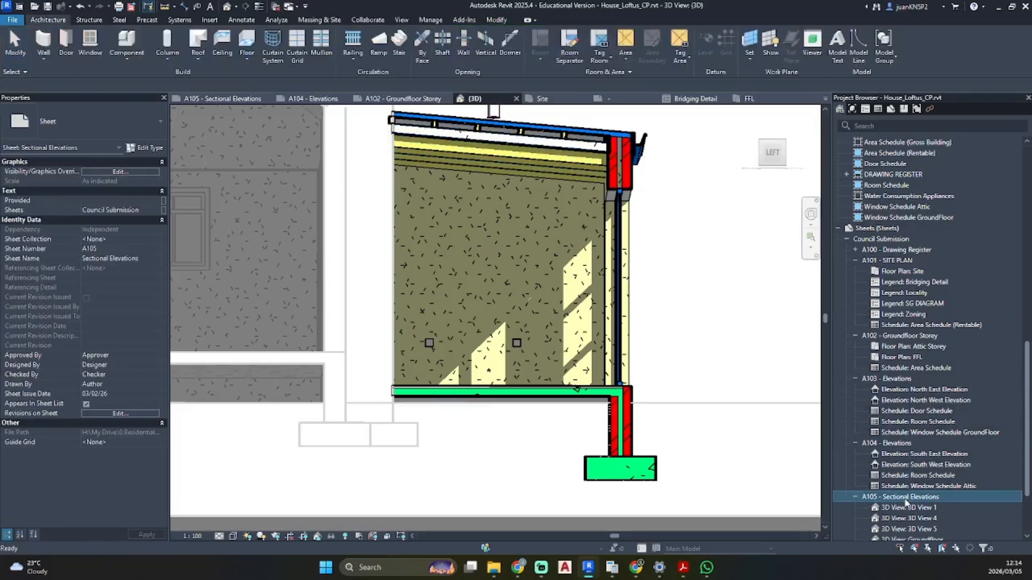
pyautogui.scroll(4, 467, 227)
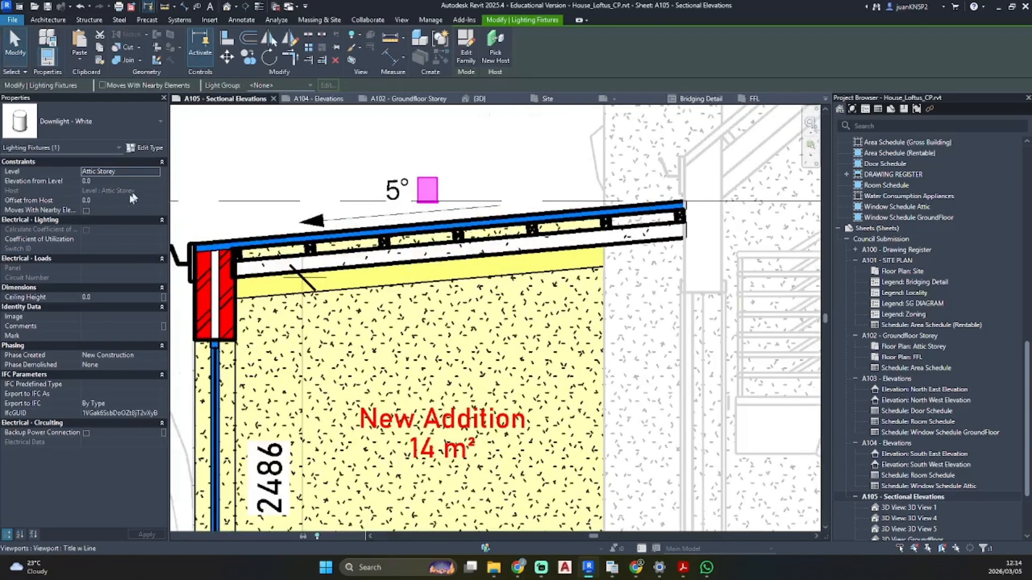
pyautogui.press('Escape')
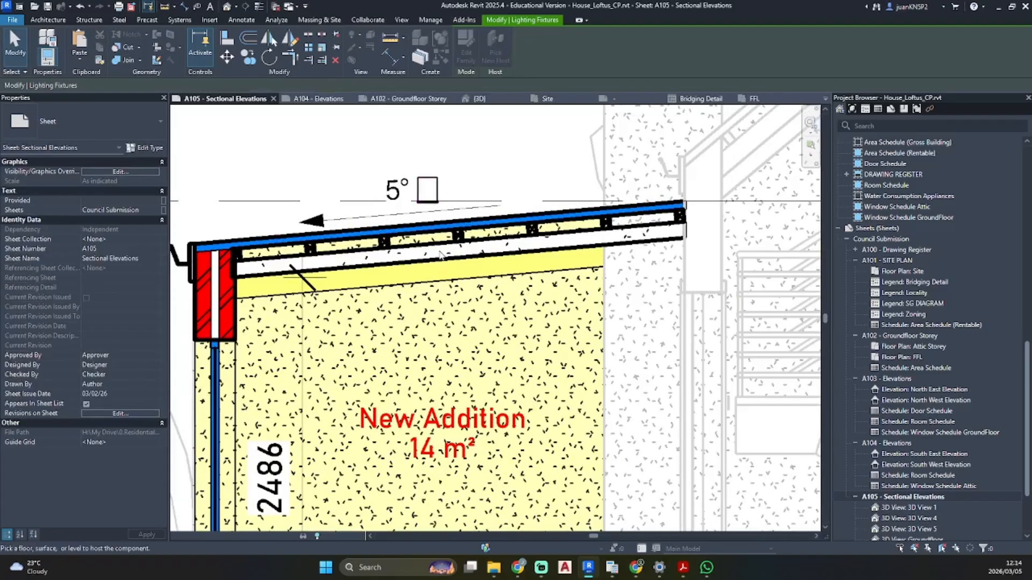
pyautogui.press('Escape')
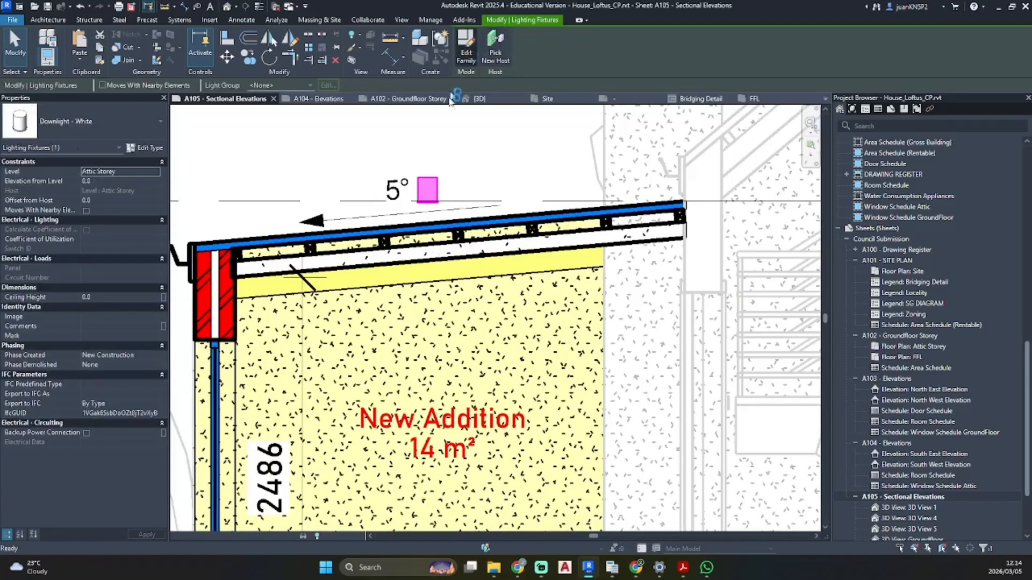
# - Inspect the Downlight - White family in the Family Editor and close it without saving
pyautogui.click(466, 48)
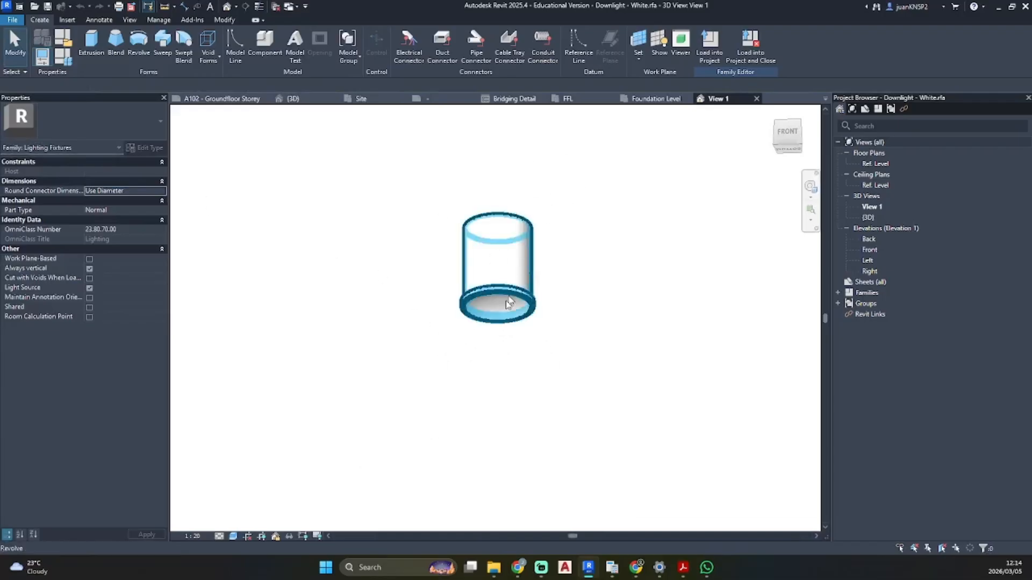
pyautogui.click(757, 99)
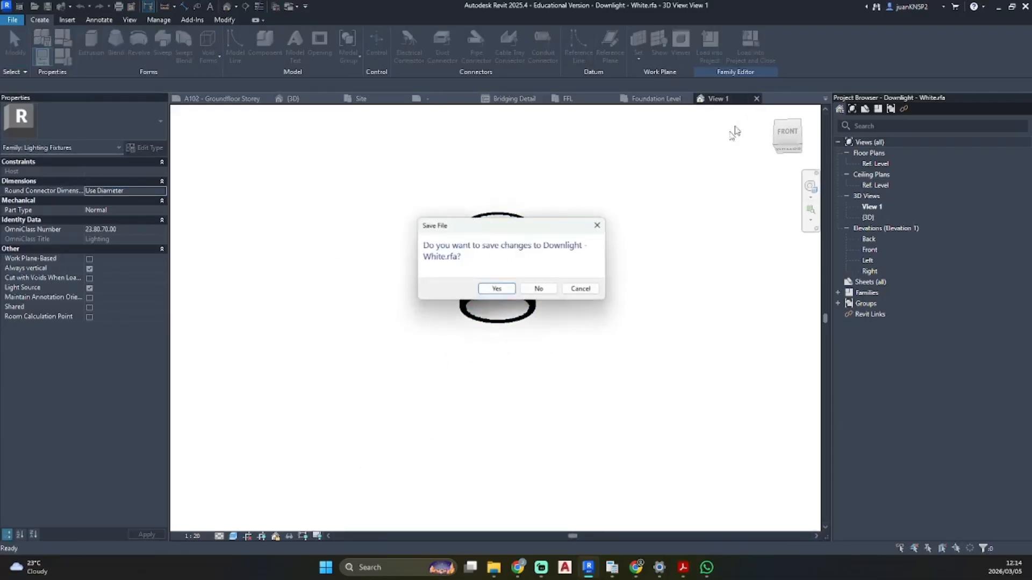
pyautogui.click(538, 289)
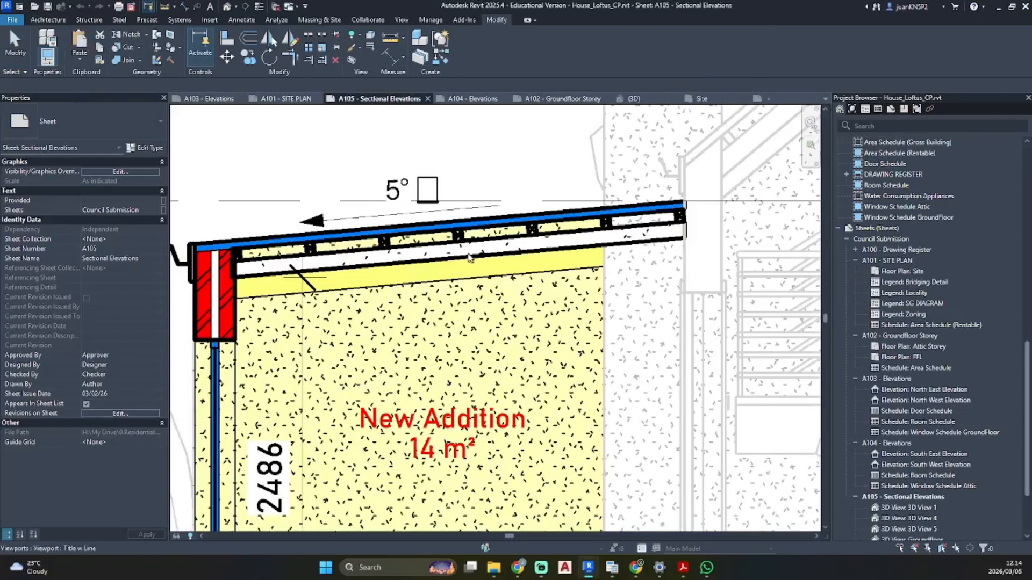
# - Nudge the New Addition's downlight down in the section viewport to an elevation of -390 from its level, into the sloped ceiling
pyautogui.doubleClick(423, 203)
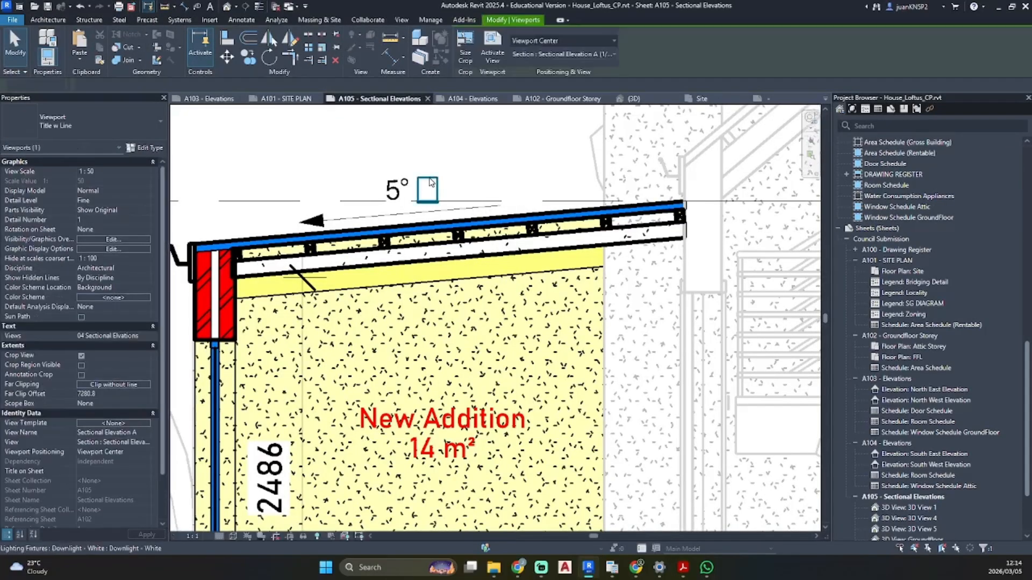
pyautogui.click(426, 184)
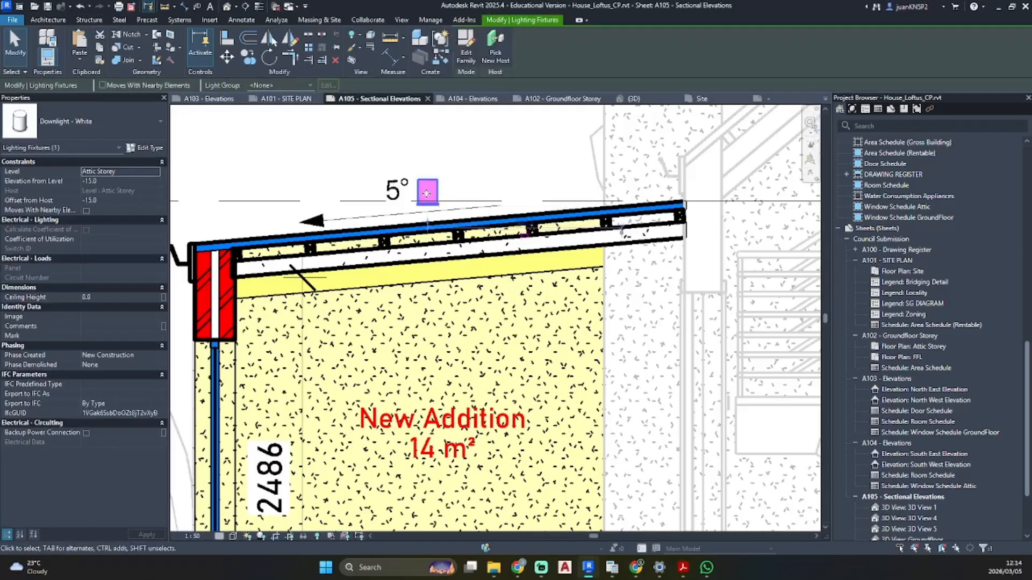
pyautogui.press('Down')
pyautogui.press('Down')
pyautogui.press('Down')
pyautogui.press('Down')
pyautogui.press('Down')
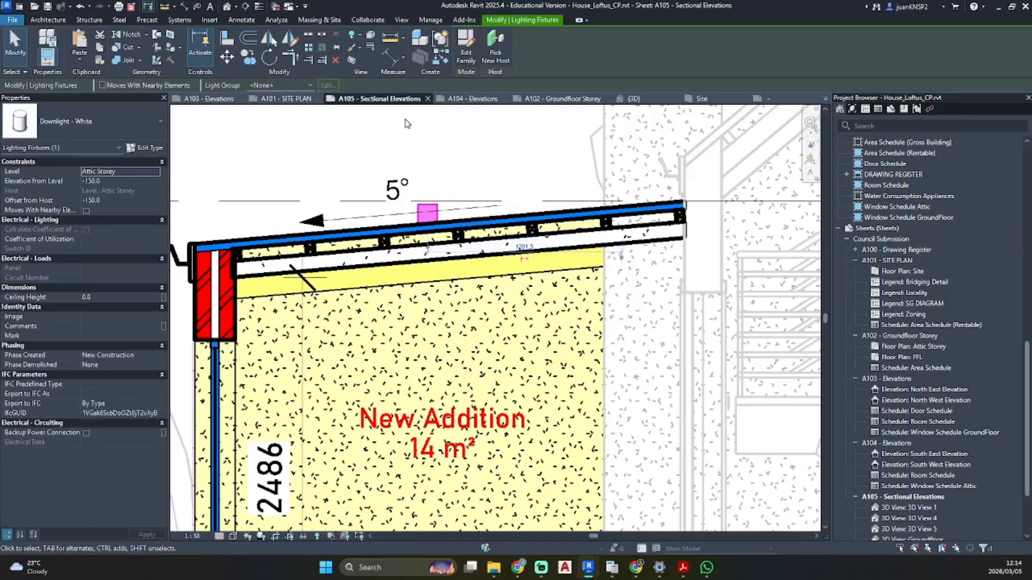
pyautogui.press('Down')
pyautogui.press('Down')
pyautogui.press('Down')
pyautogui.press('Down')
pyautogui.press('Down')
pyautogui.press('Down')
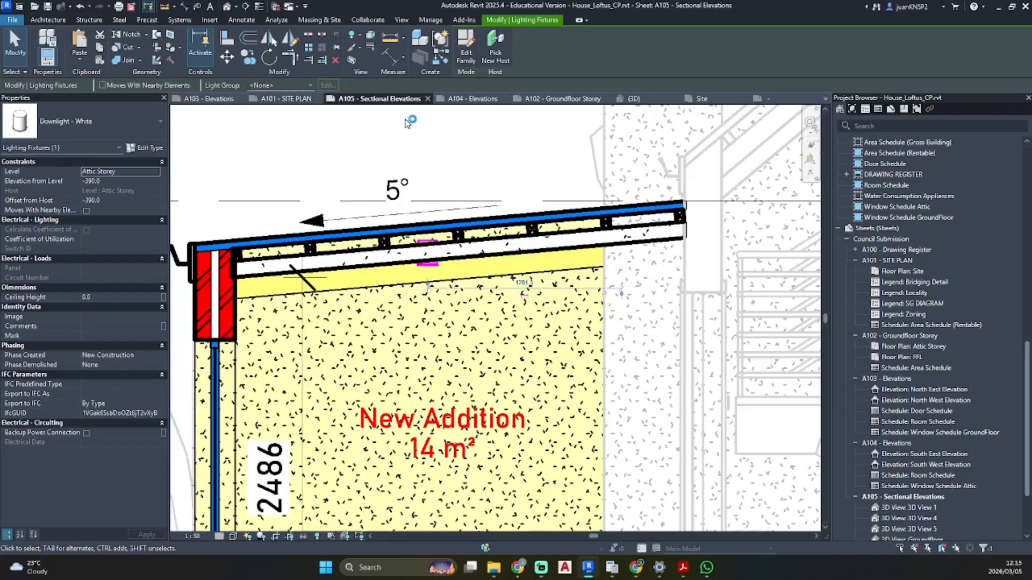
pyautogui.press('Down')
# - Try to rotate the downlight 5° in the section to match the slope of the ceiling
pyautogui.scroll(5, 425, 258)
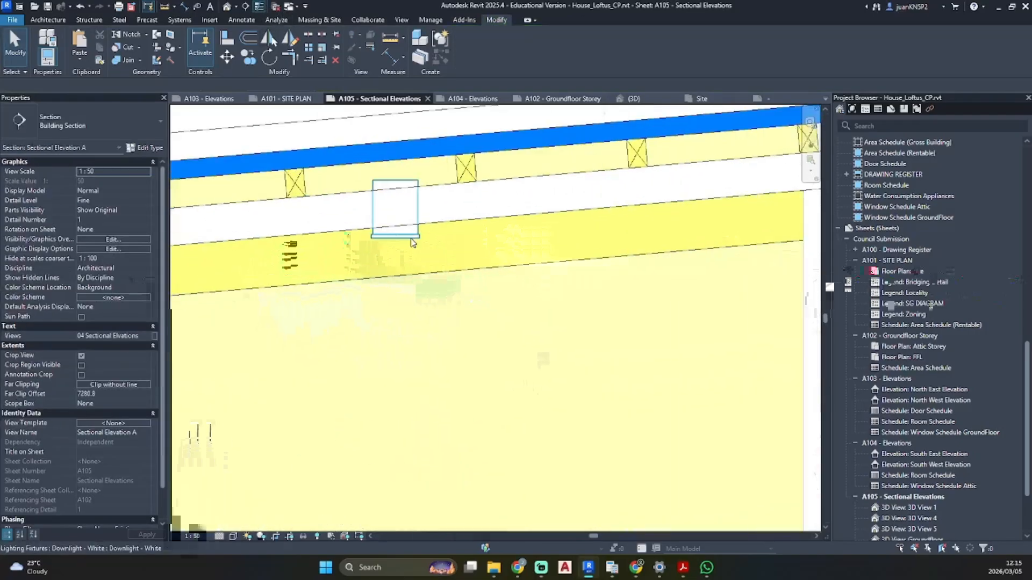
pyautogui.click(399, 235)
pyautogui.press('r')
pyautogui.press('o')
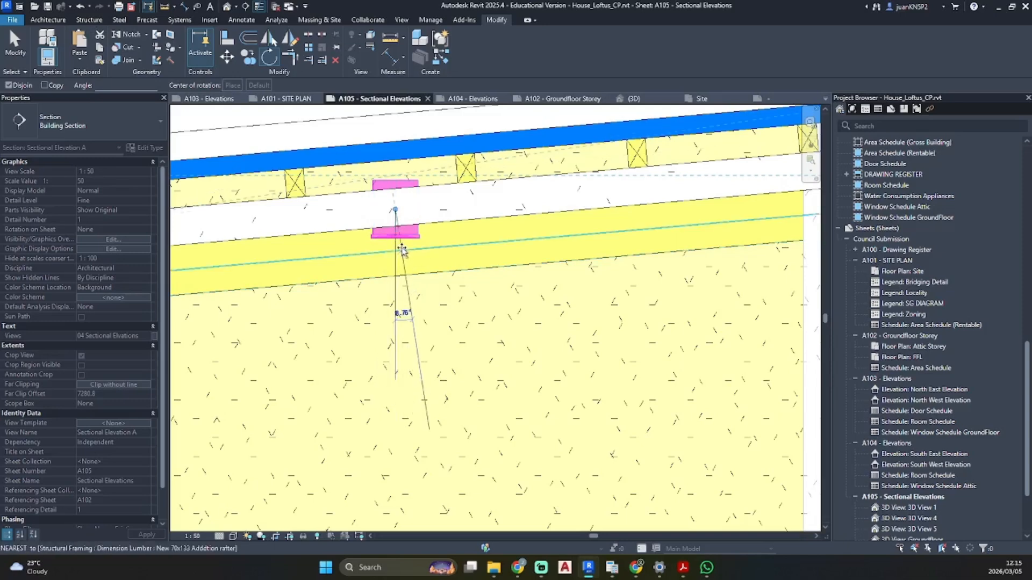
pyautogui.scroll(2, 402, 253)
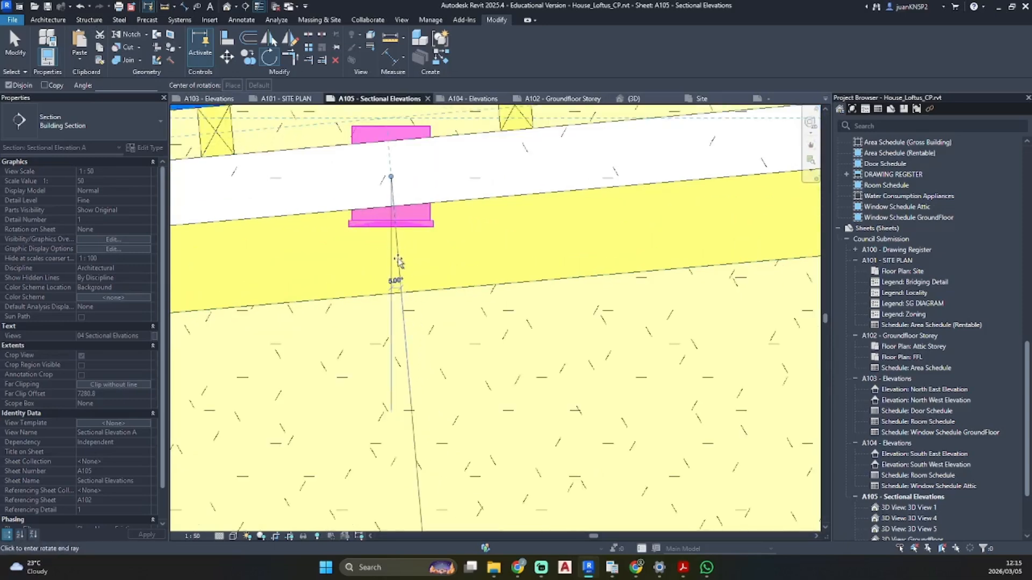
pyautogui.click(397, 263)
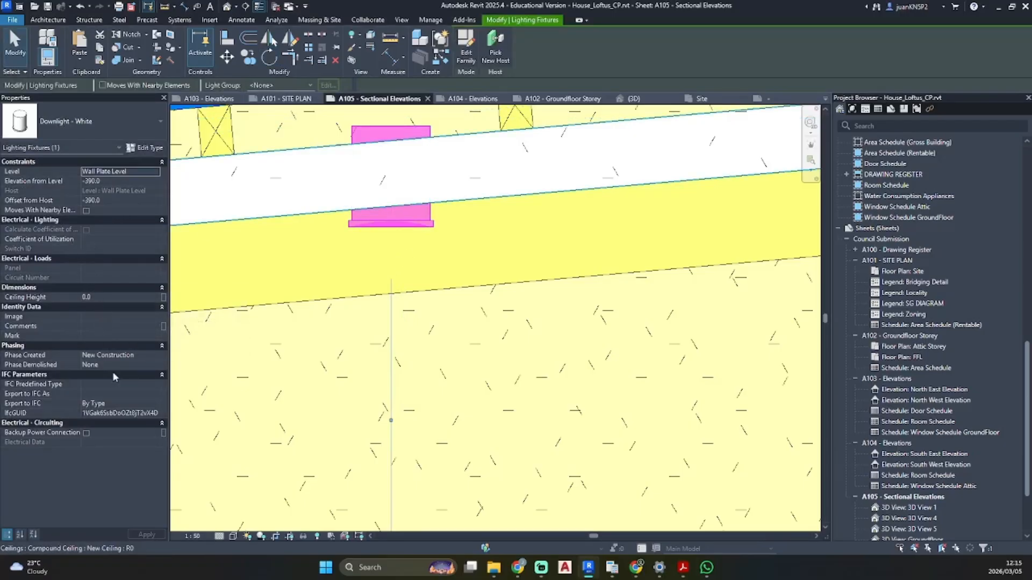
# - Nudge the downlight in the section to an elevation of -380 from Wall Plate Level and slightly along the ceiling
pyautogui.moveTo(455, 240); pyautogui.dragTo(450, 290, button='middle')
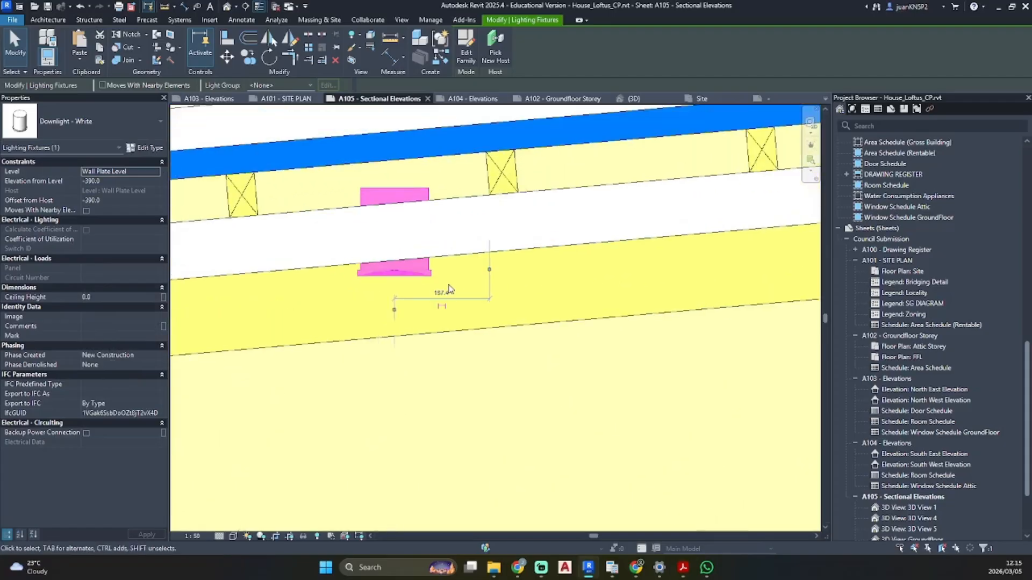
pyautogui.press('Down')
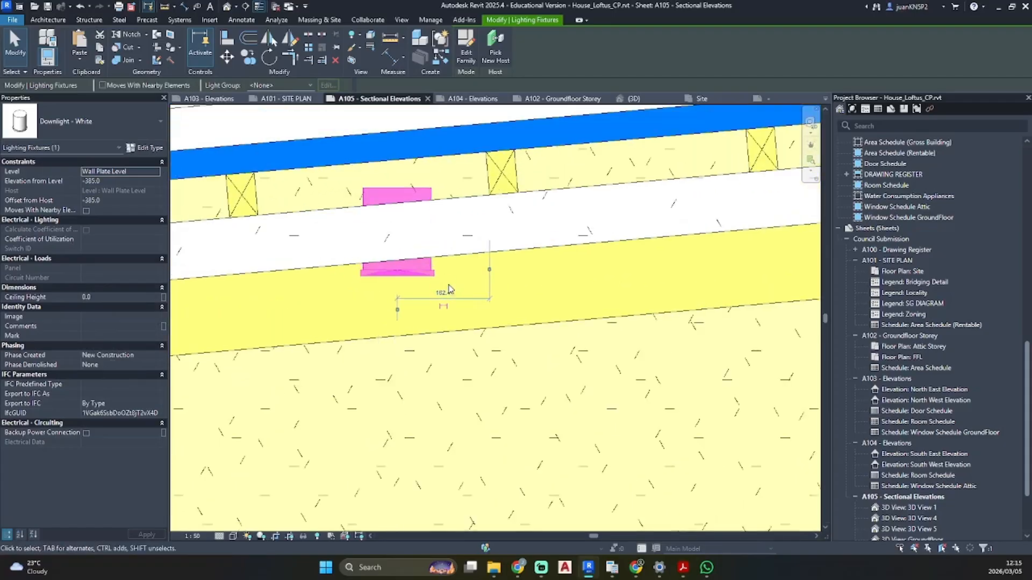
pyautogui.press('Up')
pyautogui.press('Up')
pyautogui.press('Down')
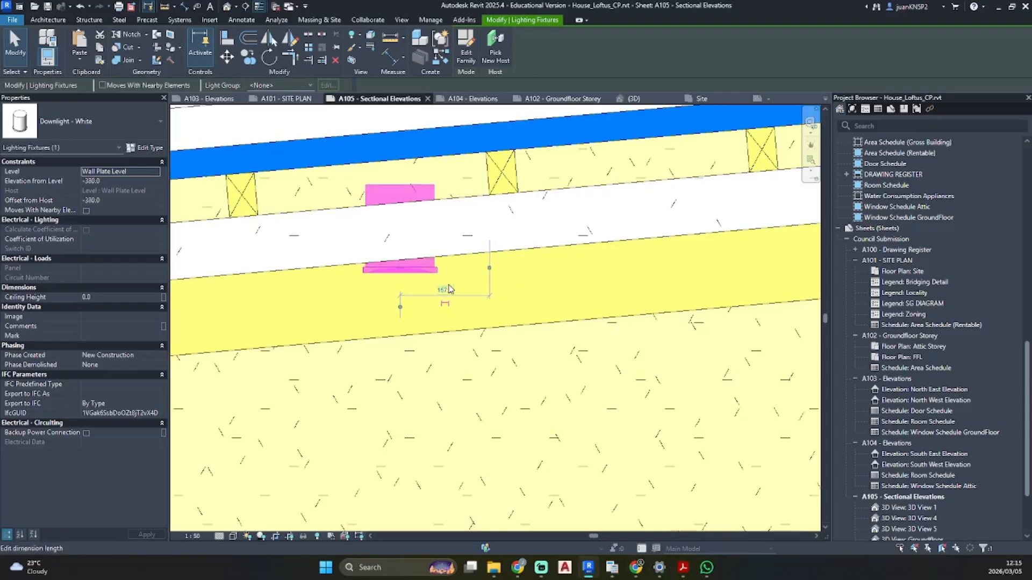
pyautogui.press('Right')
# - Try to rehost the downlight in the section view with Pick New Host
pyautogui.click(482, 55)
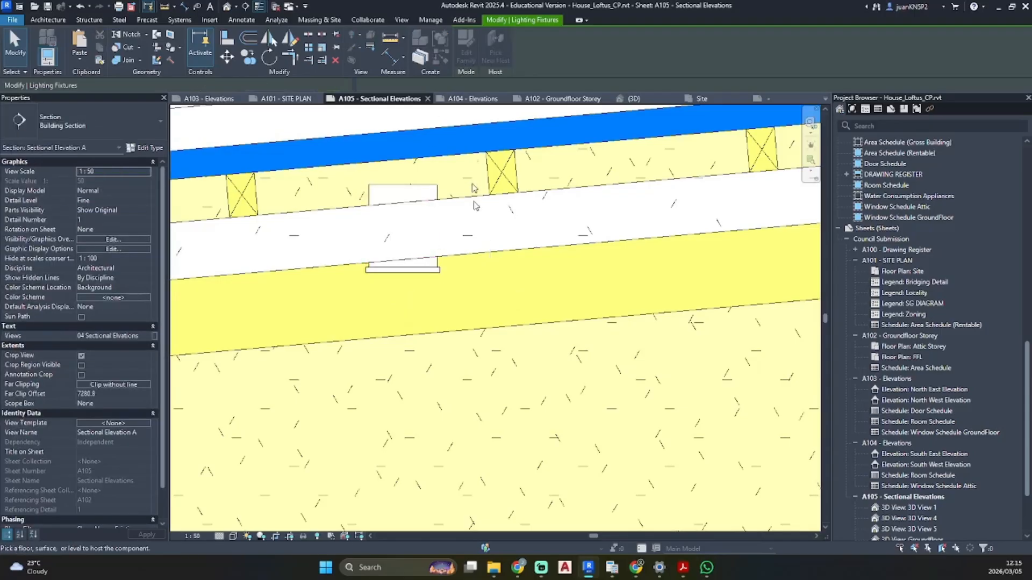
pyautogui.press('Escape')
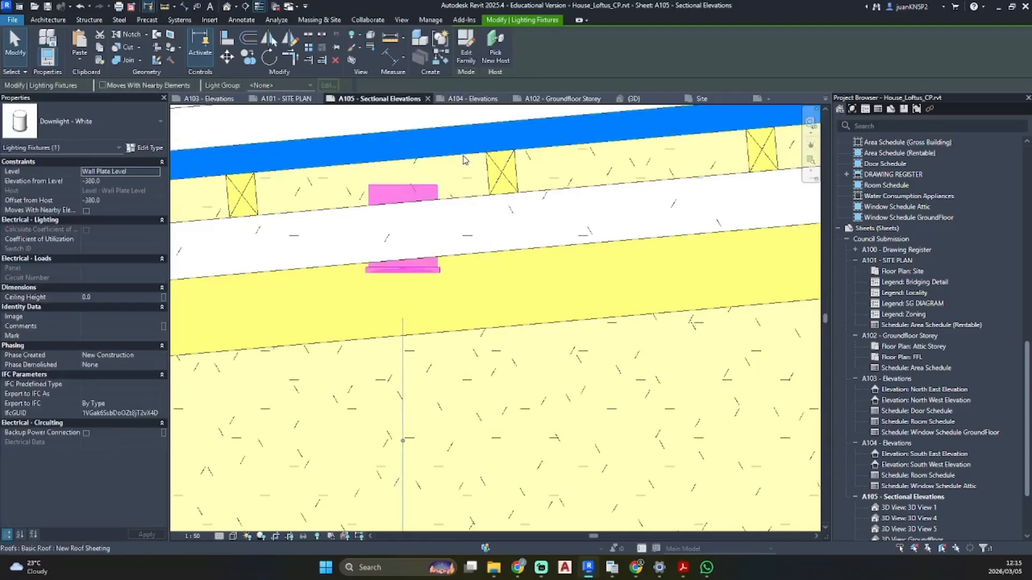
pyautogui.click(495, 54)
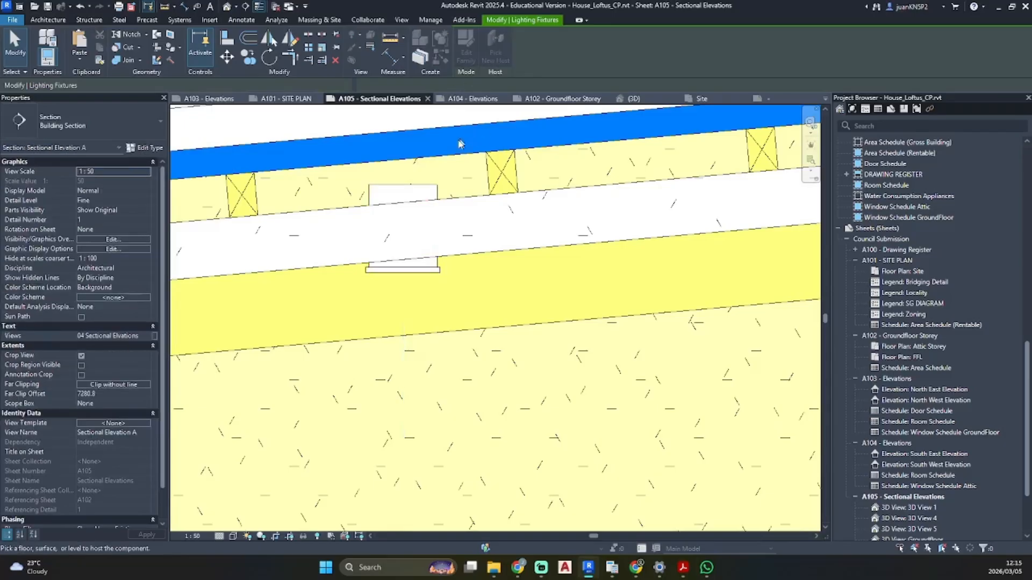
pyautogui.press('Escape')
pyautogui.press('Escape')
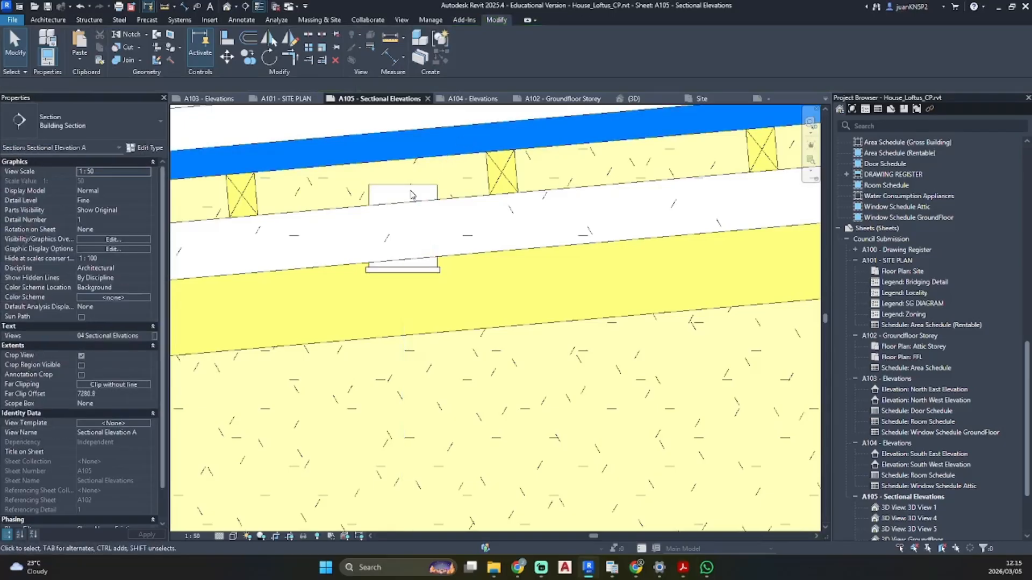
# - Review the downlight's type properties, checking the Tilt Angle under Photometrics, and examine the fixture against the ceiling line
pyautogui.click(406, 186)
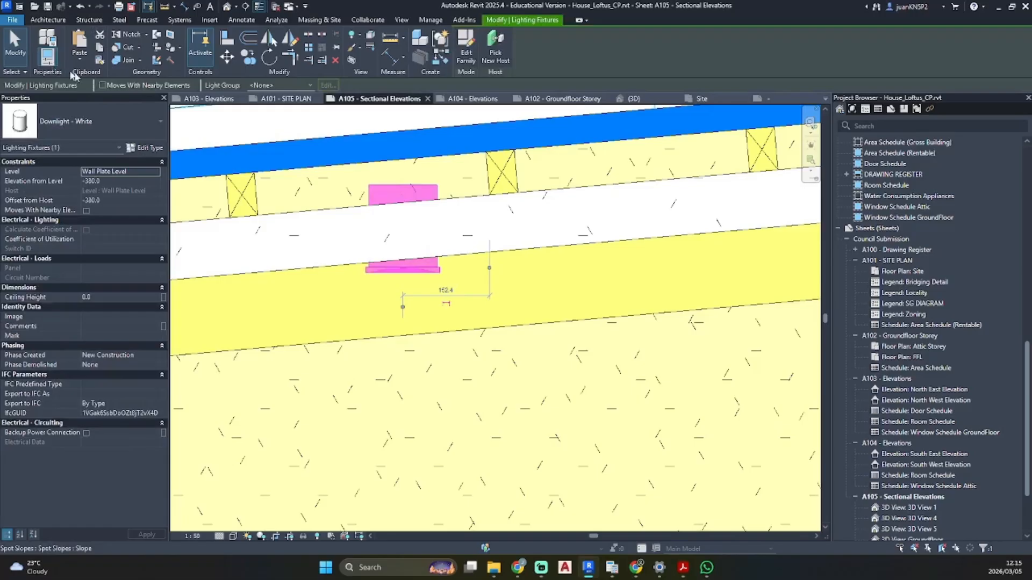
pyautogui.scroll(-3, 446, 258)
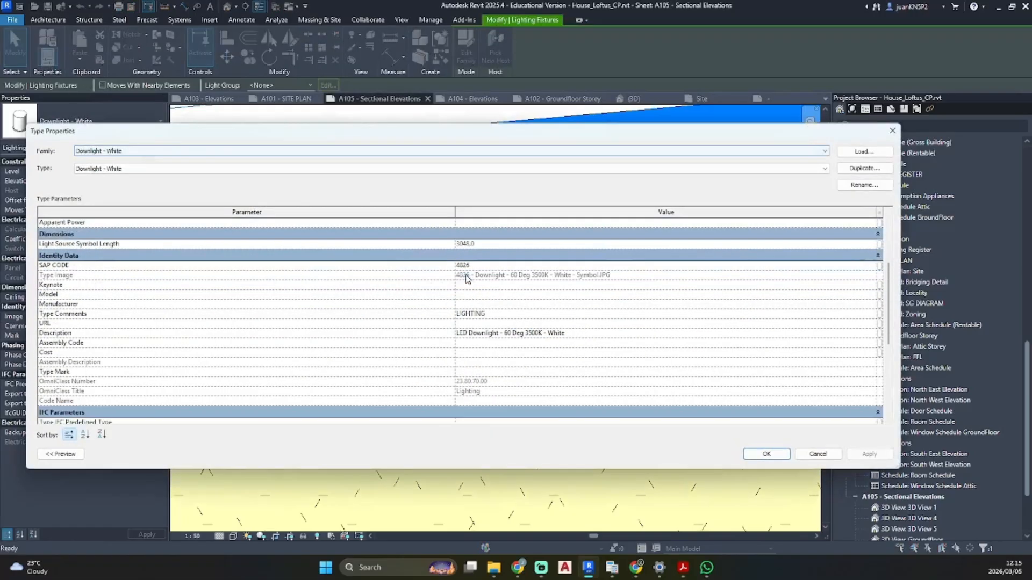
pyautogui.scroll(-3, 467, 278)
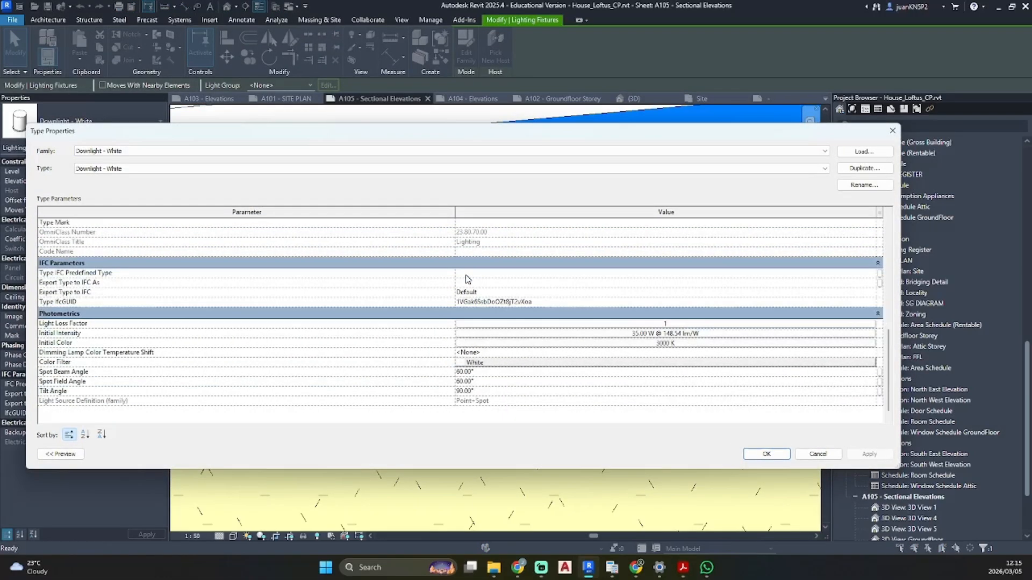
pyautogui.click(500, 392)
pyautogui.click(766, 454)
pyautogui.scroll(3, 407, 266)
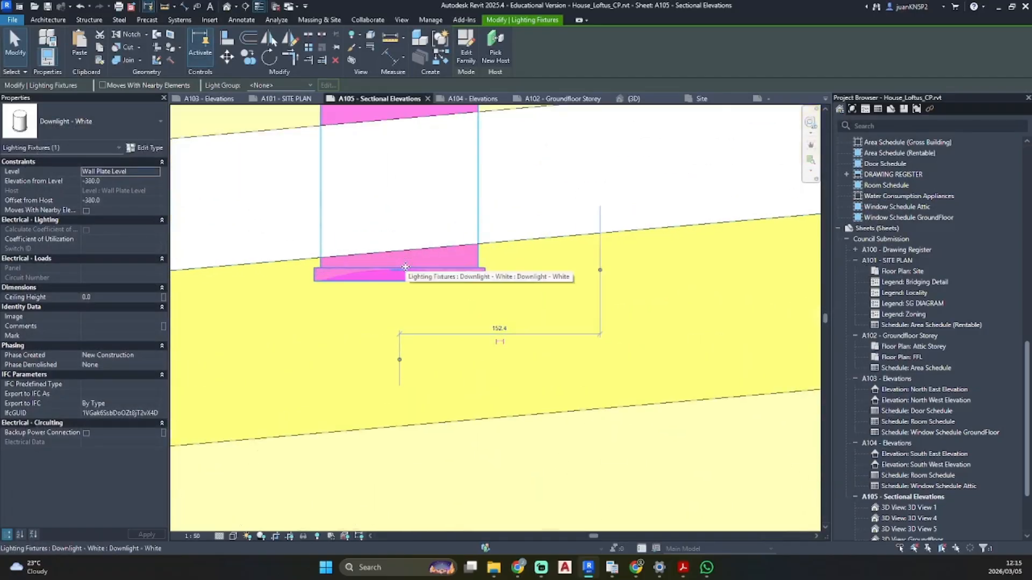
pyautogui.scroll(-4, 472, 175)
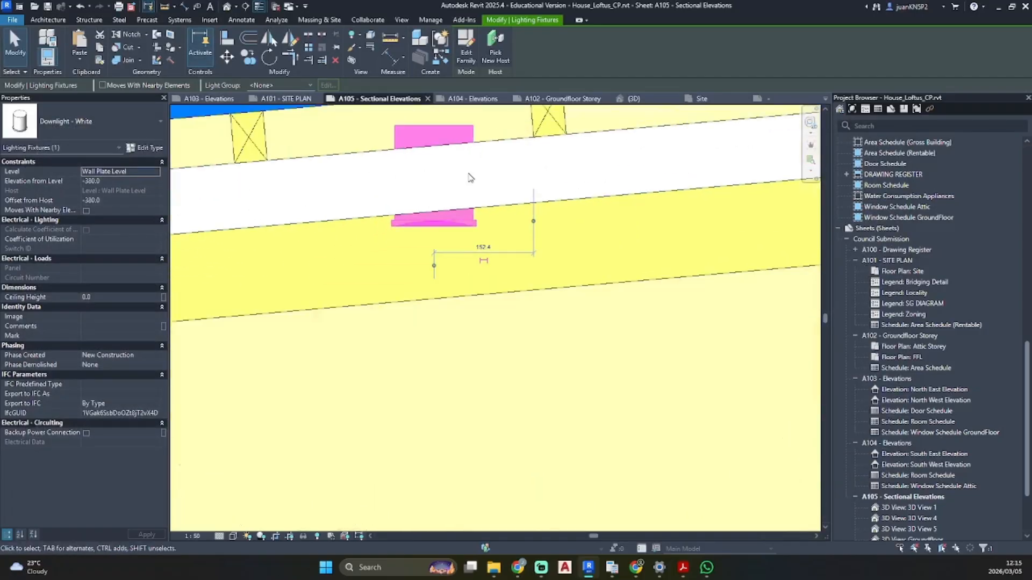
pyautogui.click(458, 282)
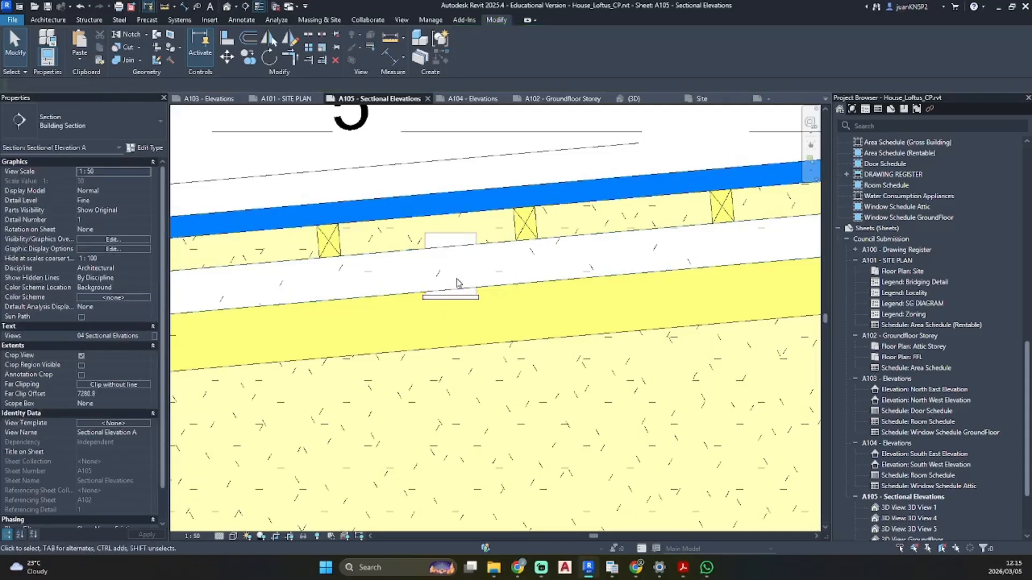
# - Open the FFL floor plan and show the New Addition
pyautogui.scroll(9, 914, 260)
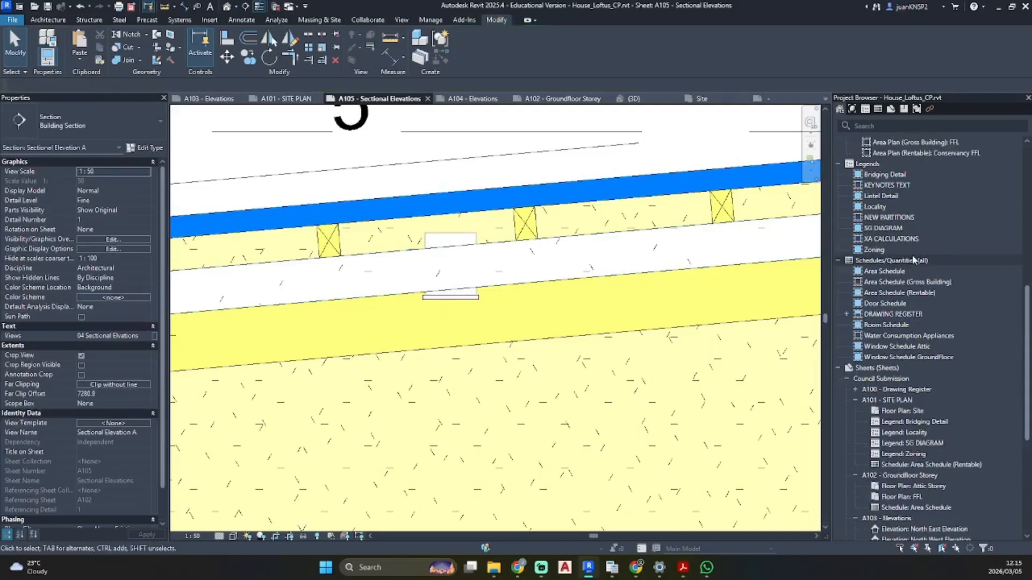
pyautogui.scroll(6, 906, 248)
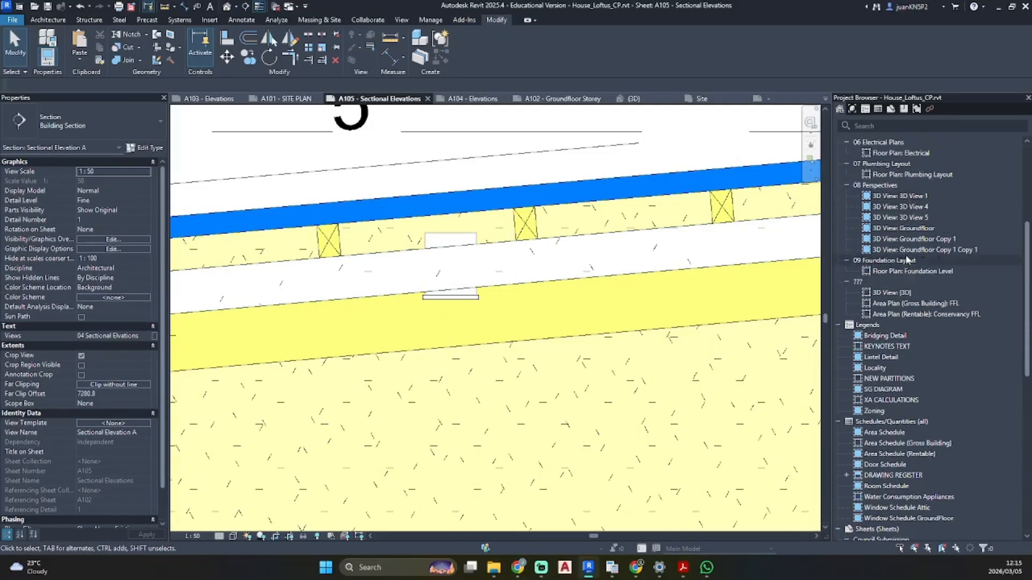
pyautogui.doubleClick(903, 197)
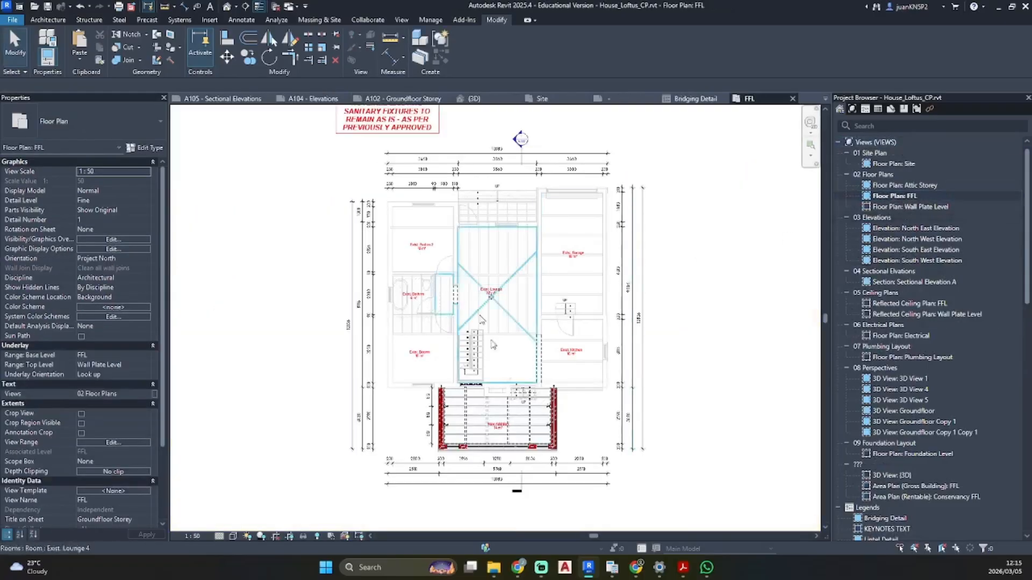
pyautogui.scroll(5, 495, 418)
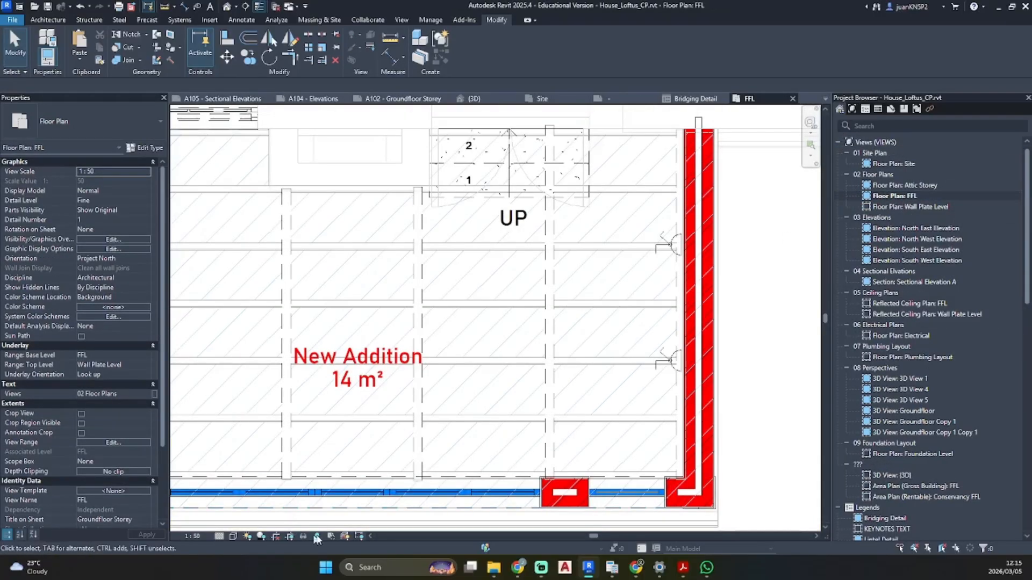
# - Check the New Addition in the FFL plan for the downlight with Reveal Hidden Elements
pyautogui.click(317, 536)
pyautogui.scroll(-2, 458, 329)
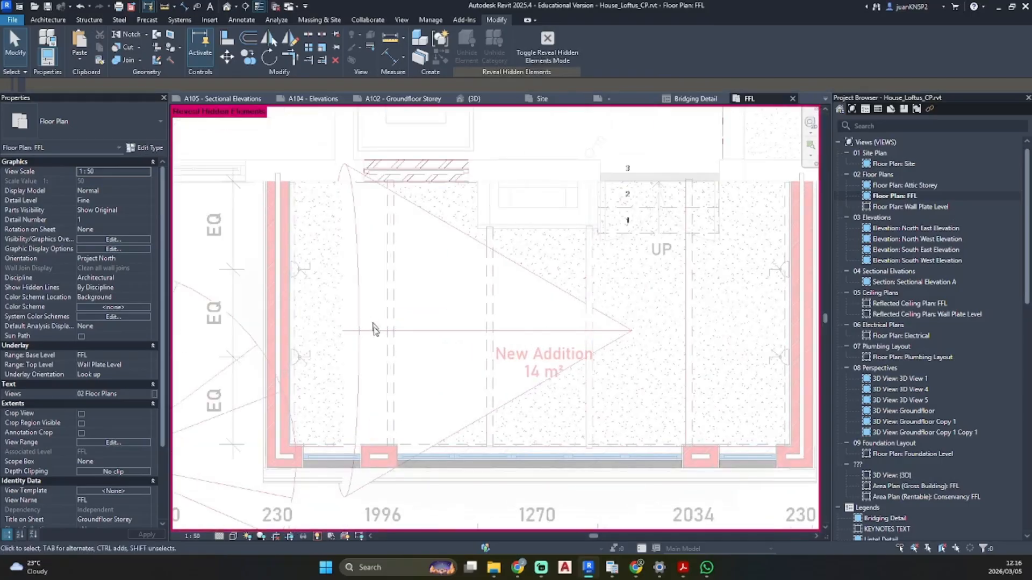
pyautogui.click(318, 537)
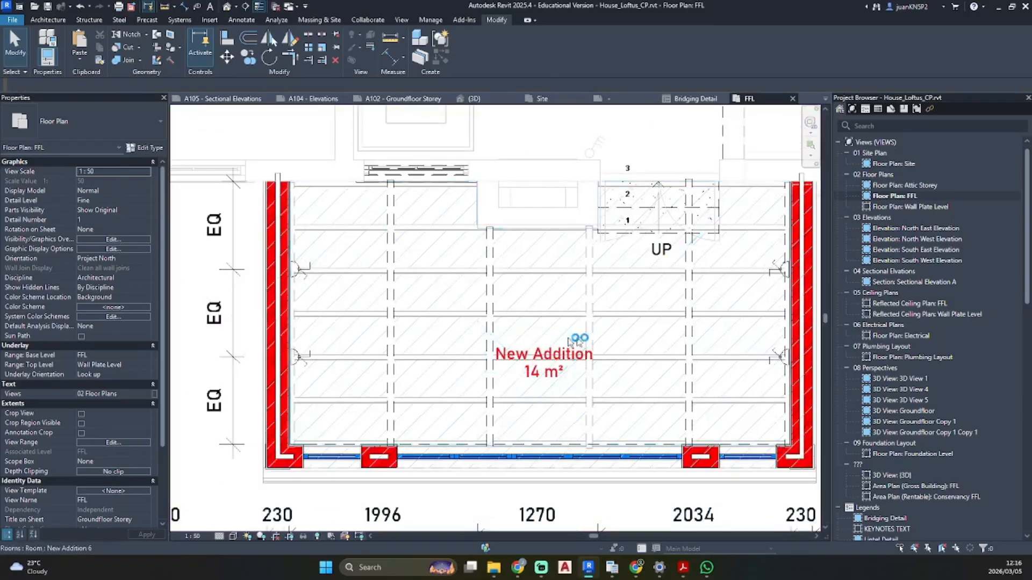
# - Try an underlay range in the FFL plan with Attic Storey as top level, then Wall Plate Level as base level
pyautogui.click(142, 365)
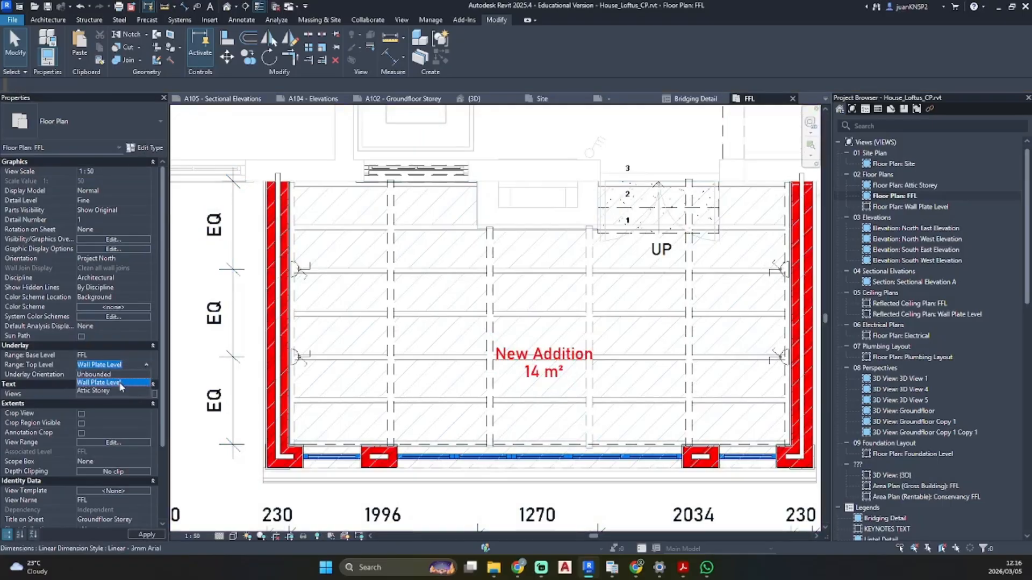
pyautogui.click(119, 394)
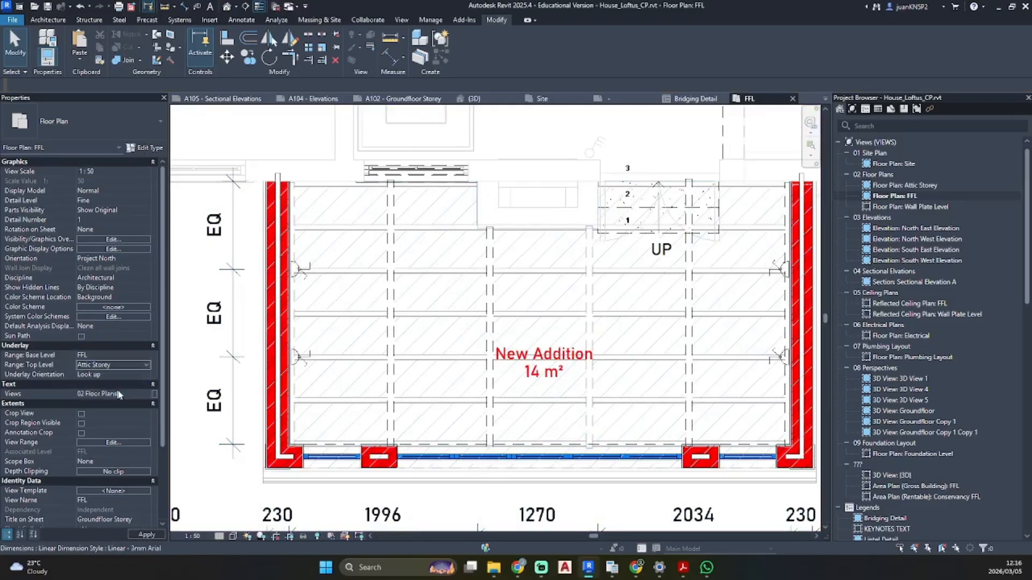
pyautogui.click(144, 356)
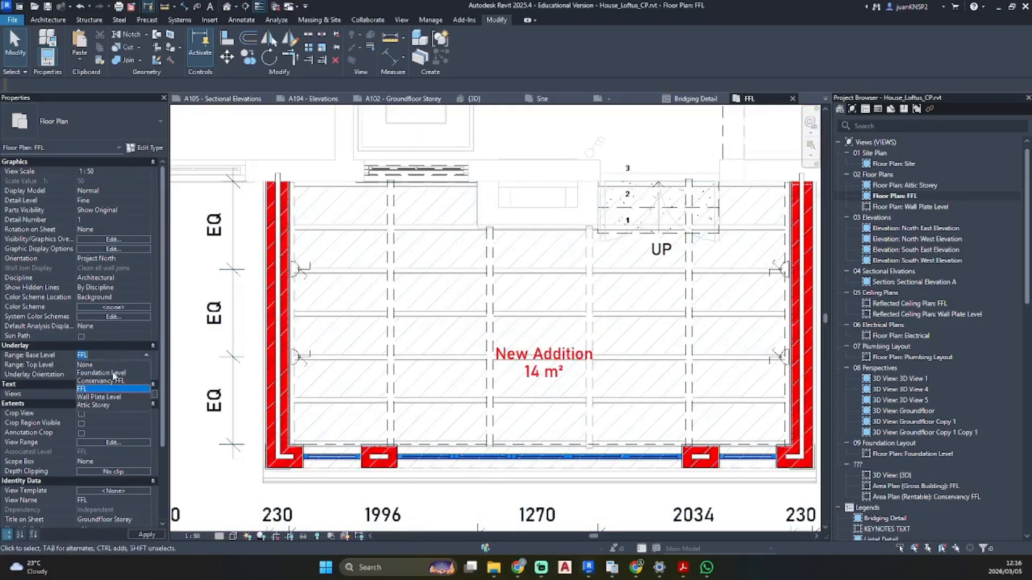
pyautogui.click(115, 397)
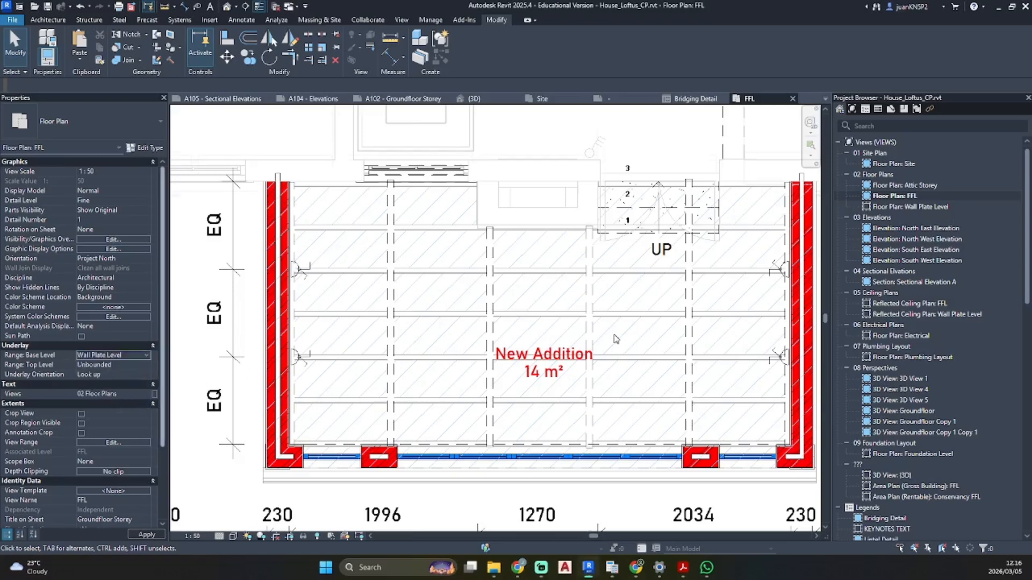
# - Set the FFL plan's underlay base level to None
pyautogui.click(144, 357)
pyautogui.click(123, 371)
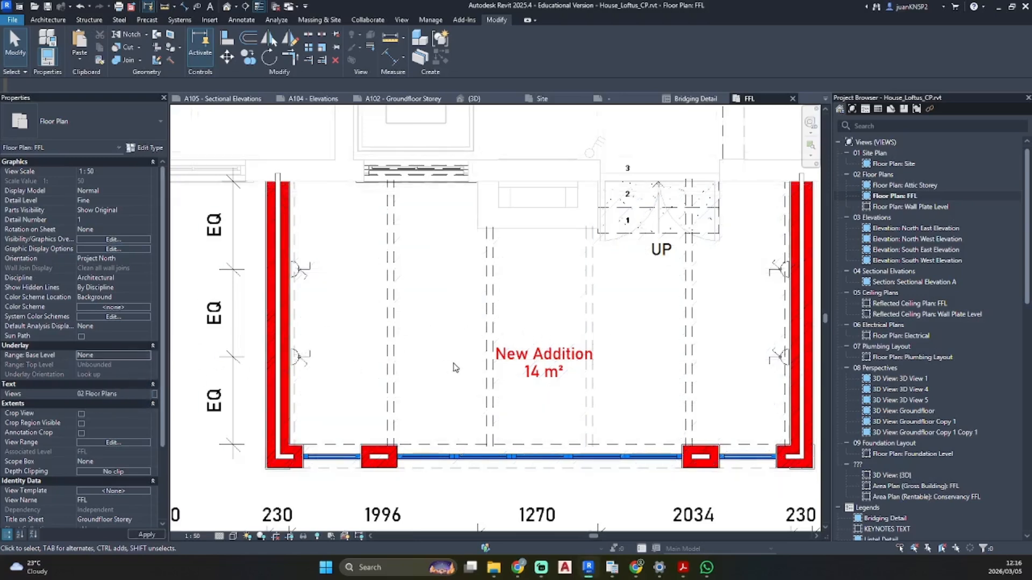
# - Set the FFL plan's underlay range to base level FFL and top level Unbounded
pyautogui.click(146, 357)
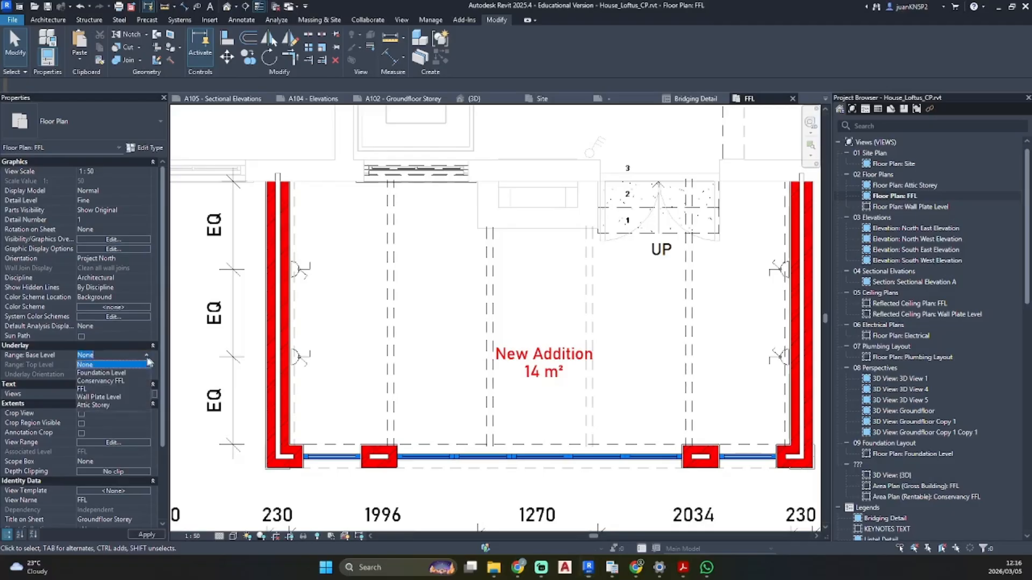
pyautogui.click(102, 389)
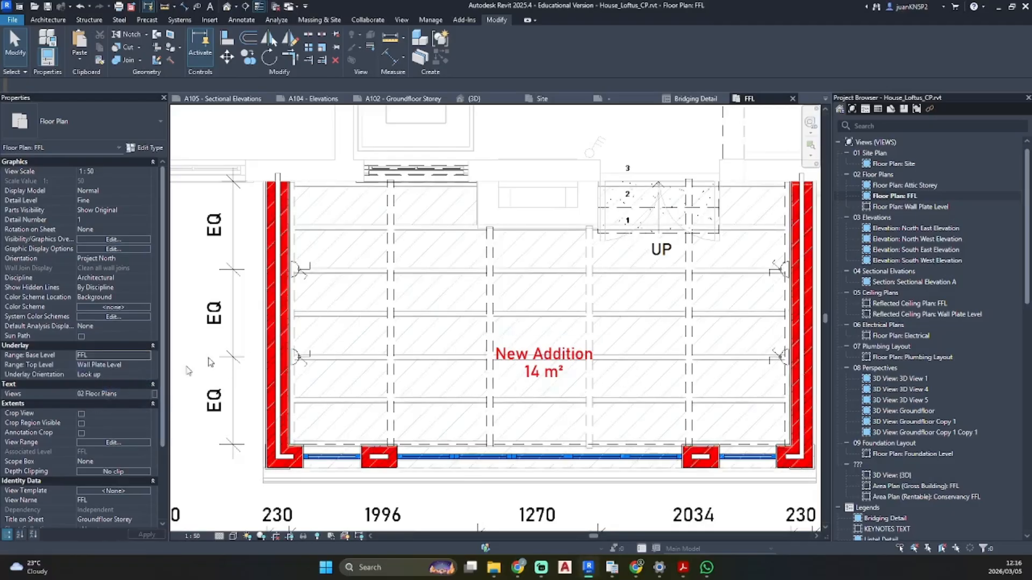
pyautogui.click(146, 367)
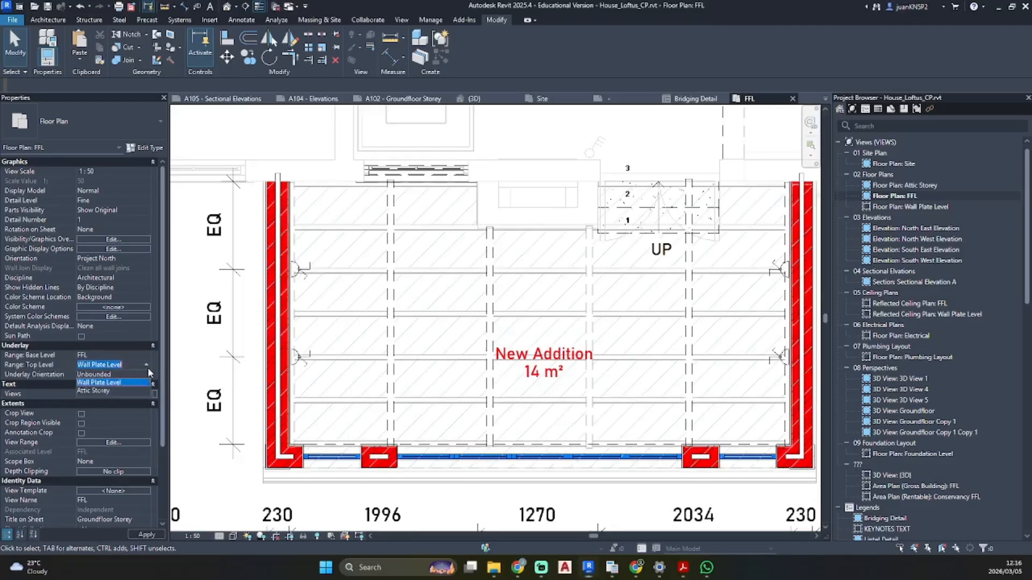
pyautogui.click(105, 374)
pyautogui.scroll(3, 693, 370)
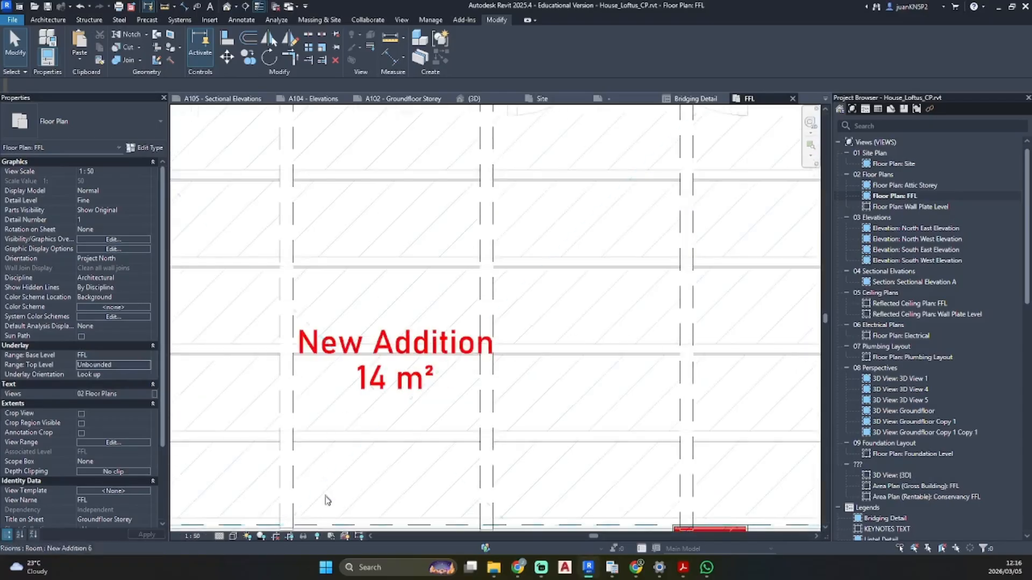
# - Check the FFL plan's hidden elements for the downlight and turn on the Lighting Fixtures category in its Visibility/Graphic Overrides
pyautogui.click(331, 535)
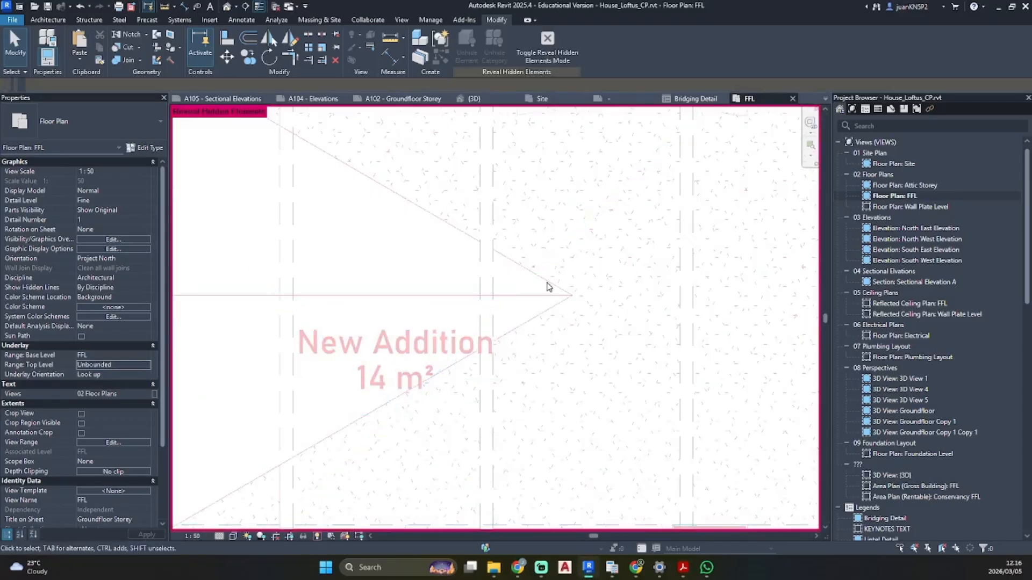
pyautogui.scroll(-3, 500, 299)
pyautogui.press('v')
pyautogui.press('v')
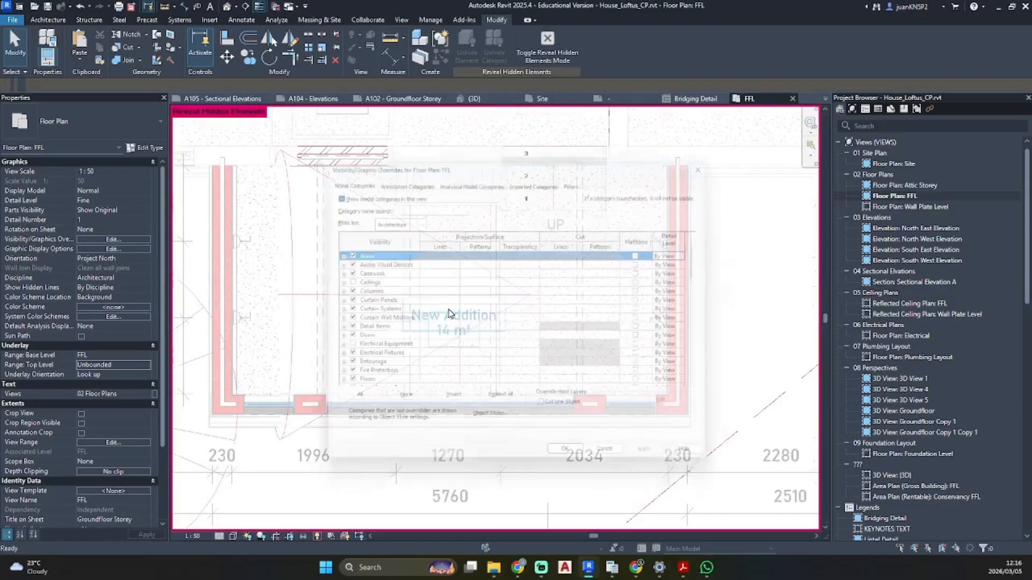
pyautogui.write('light')
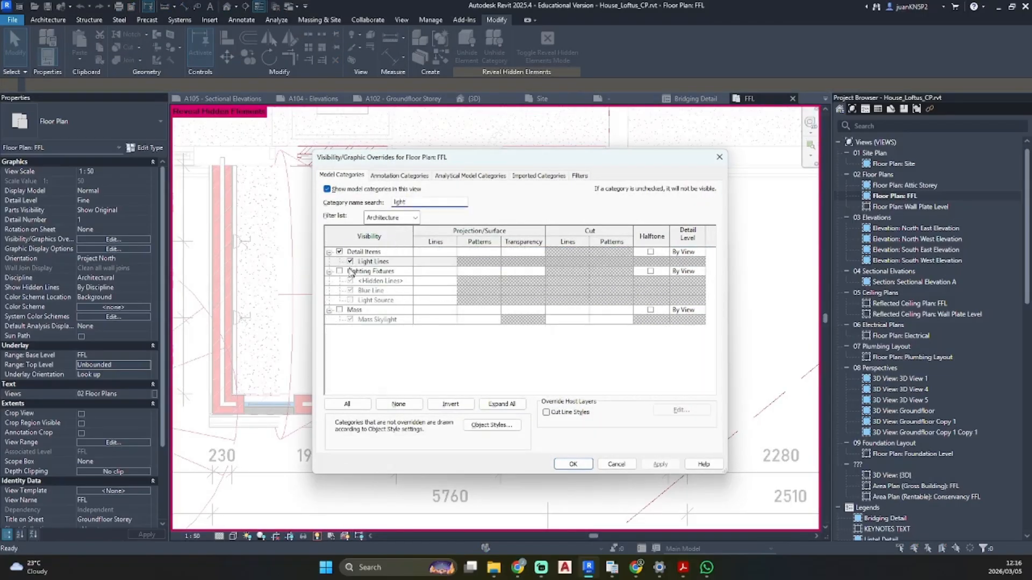
pyautogui.click(340, 271)
pyautogui.click(659, 465)
pyautogui.click(573, 465)
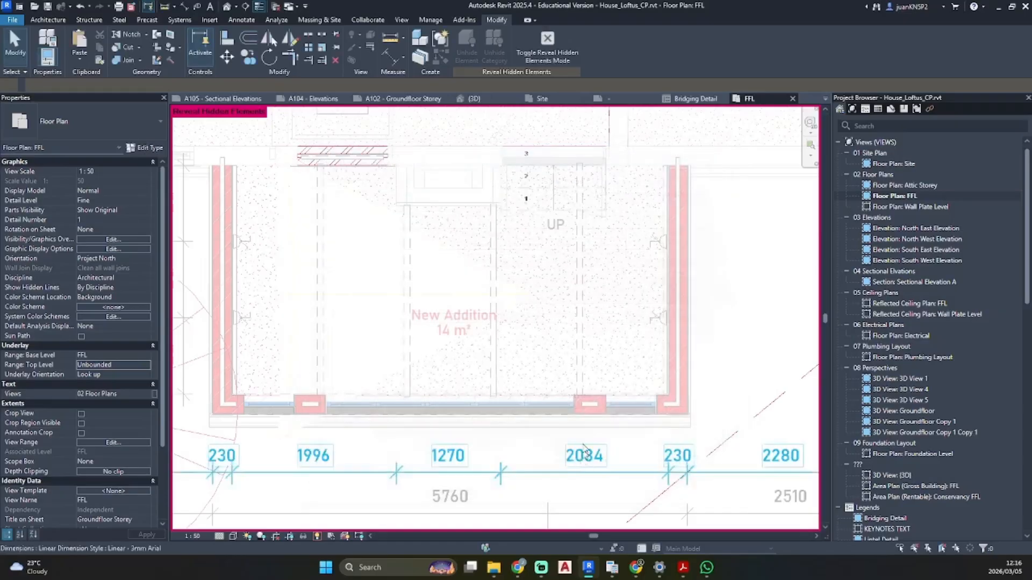
pyautogui.click(318, 536)
# - Override the downlight's edges in the New Addition with the <Overhead> line style using the Linework tool
pyautogui.scroll(4, 531, 305)
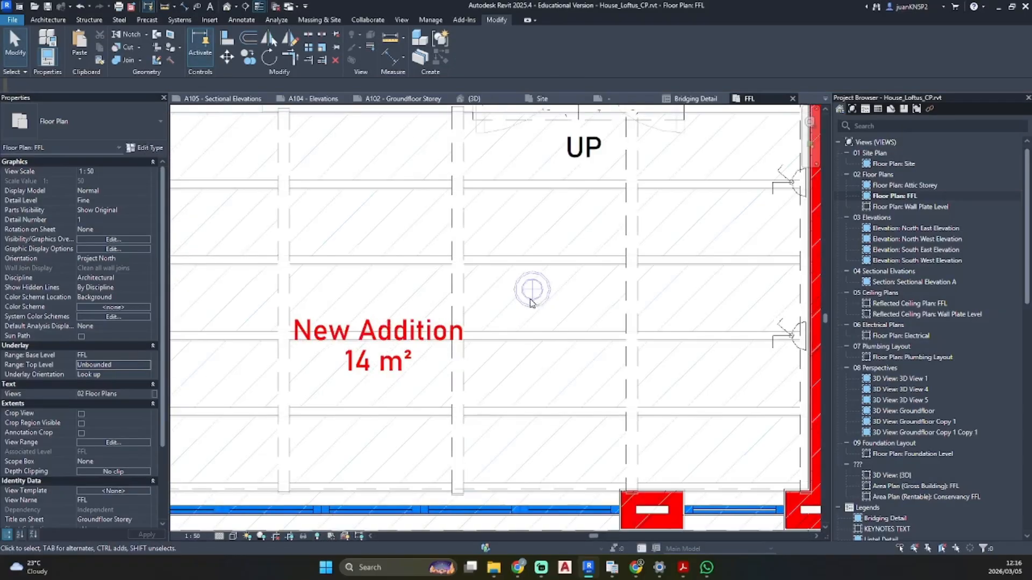
pyautogui.press('w')
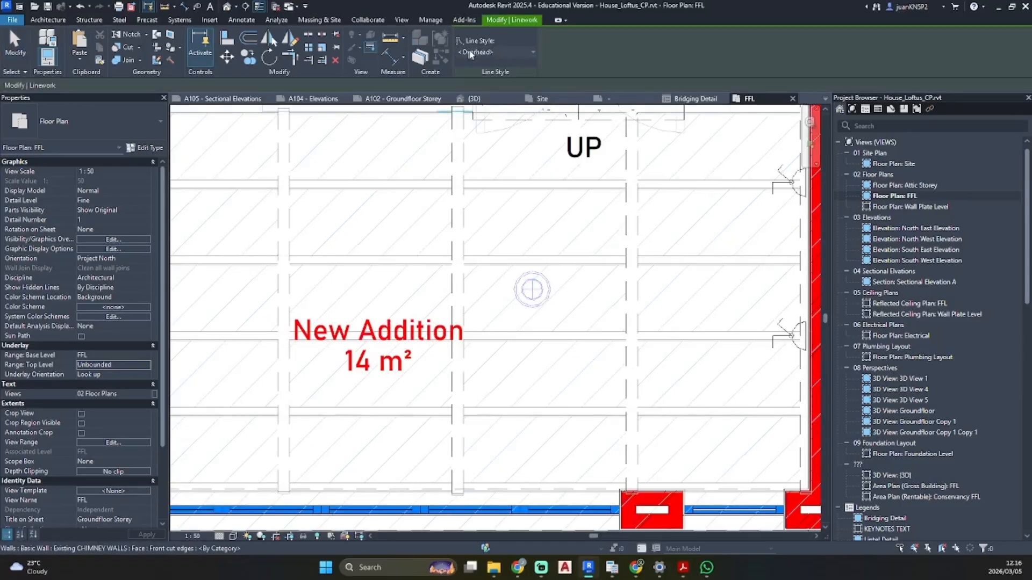
pyautogui.scroll(3, 570, 289)
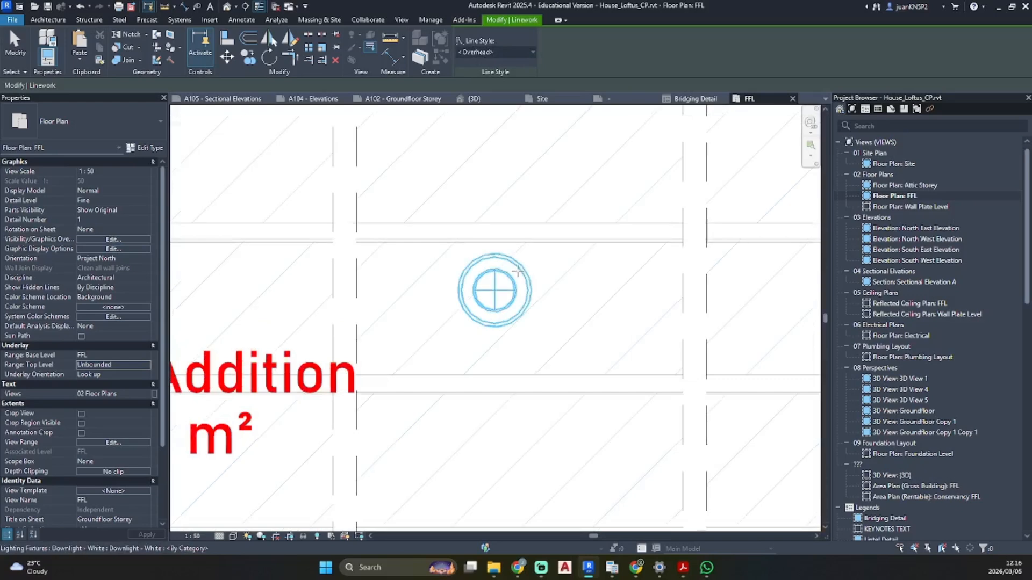
pyautogui.press('Escape')
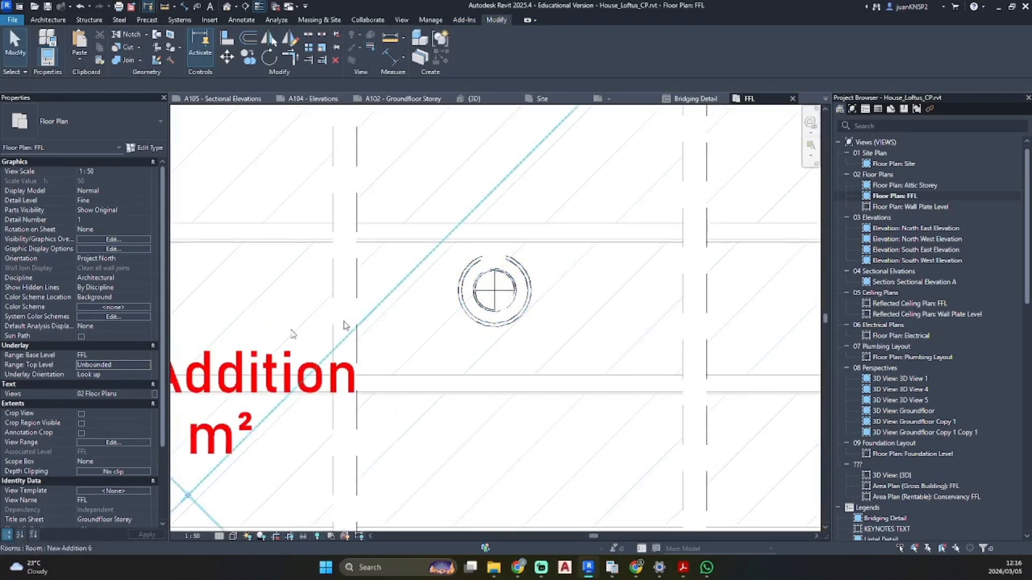
# - Set the FFL plan's underlay base level back to None
pyautogui.click(139, 355)
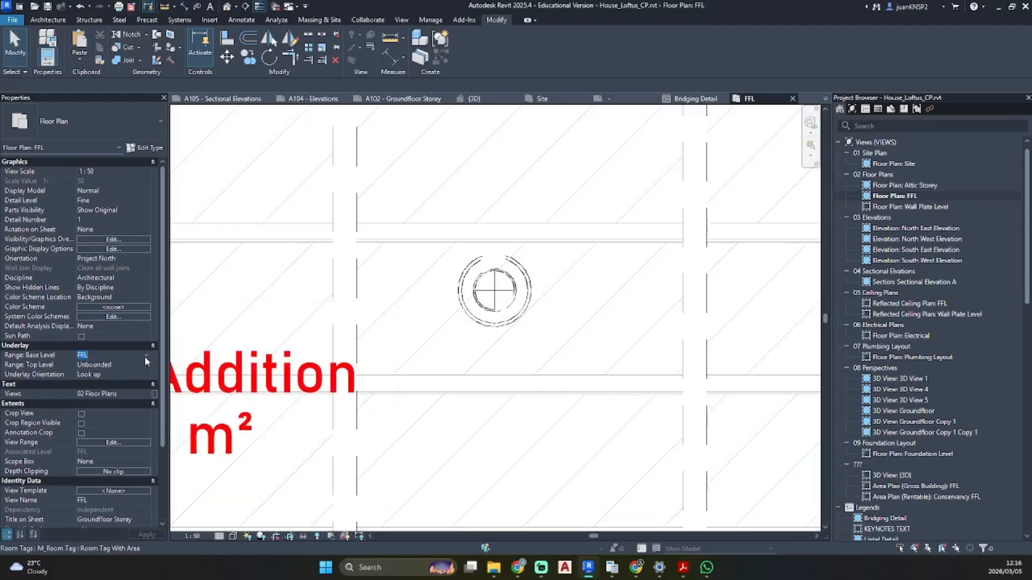
pyautogui.click(145, 357)
pyautogui.click(103, 365)
# - Move the downlight to roughly midway between the two beam lines beside the New Addition room tag
pyautogui.moveTo(492, 292)
pyautogui.mouseDown()
pyautogui.moveTo(526, 328)
pyautogui.moveTo(502, 261)
pyautogui.moveTo(511, 310)
pyautogui.mouseUp()
pyautogui.scroll(-4, 512, 310)
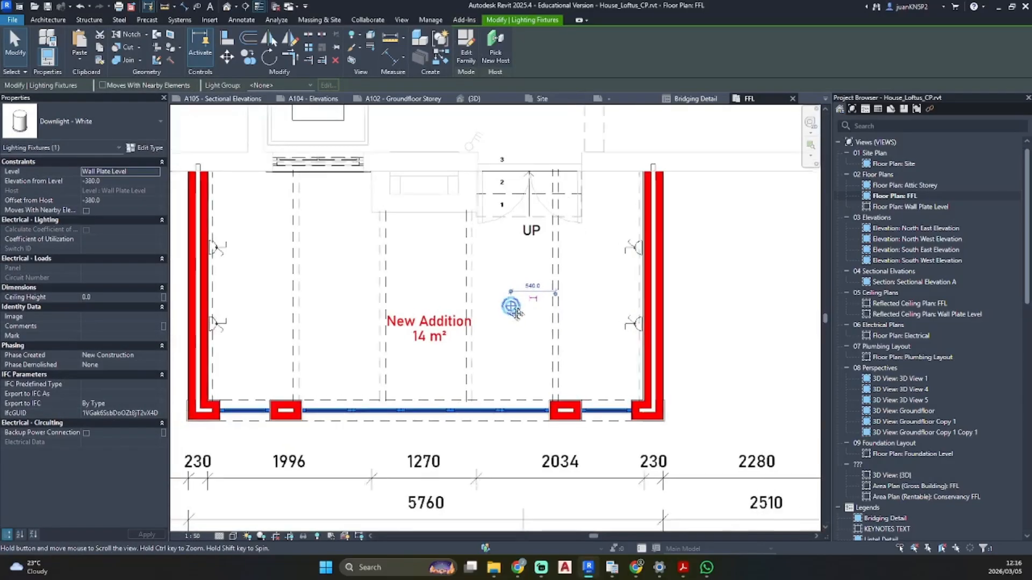
pyautogui.moveTo(517, 313); pyautogui.dragTo(512, 310, button='middle')
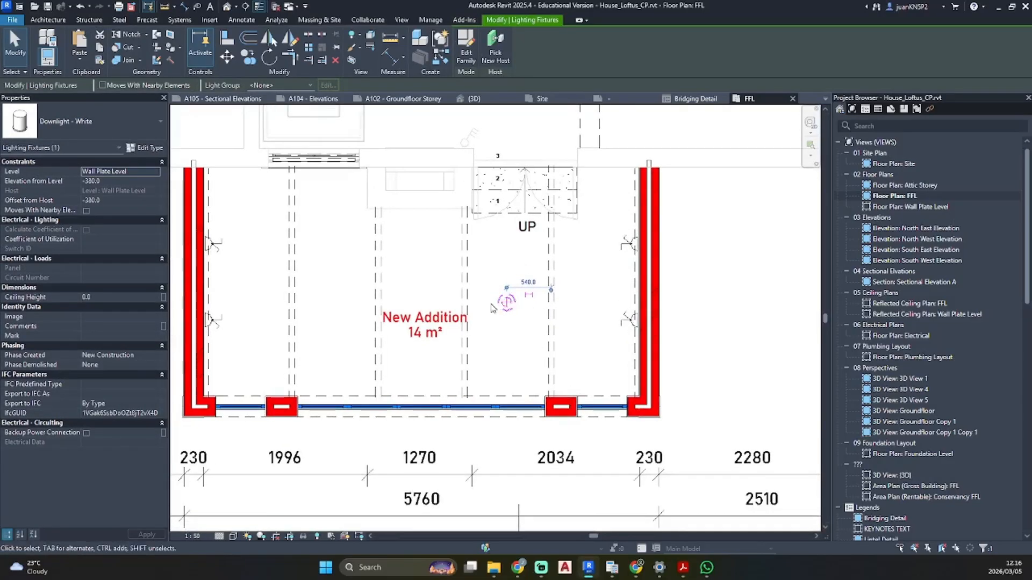
# - Review the type properties of the Downlight - White fixture, including its identity data and photometrics
pyautogui.click(146, 148)
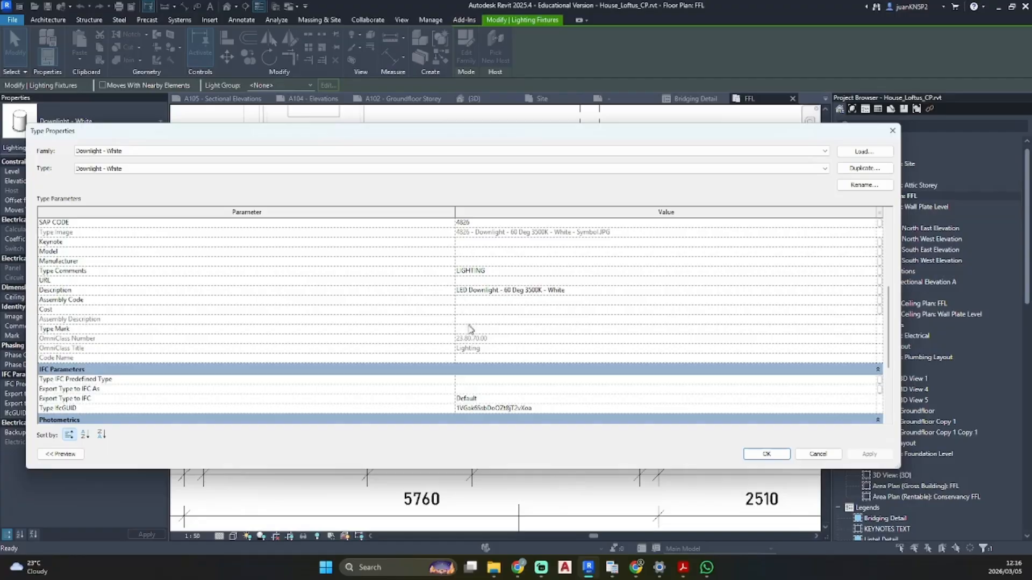
pyautogui.scroll(2, 461, 279)
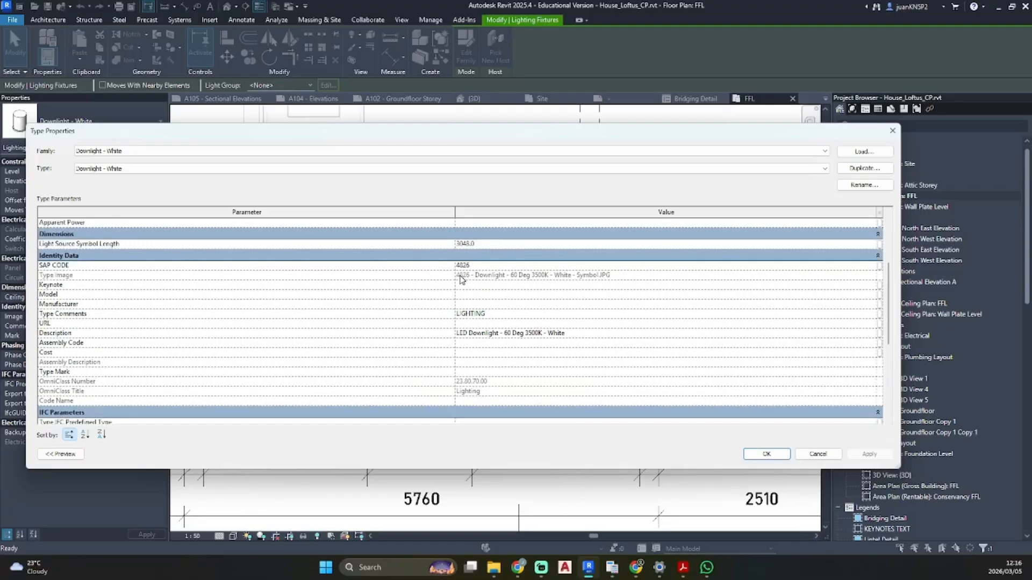
pyautogui.scroll(-4, 461, 279)
pyautogui.scroll(-2, 461, 285)
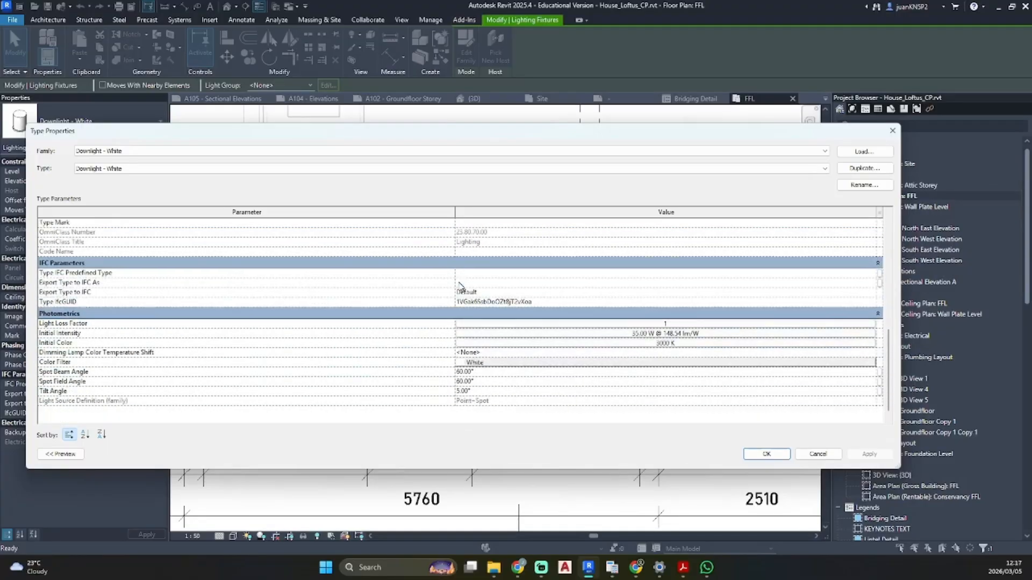
pyautogui.click(892, 132)
# - Dimension from the New Addition's front wall pier through the downlight's centre to the existing house wall, and make both segments equal
pyautogui.scroll(3, 505, 301)
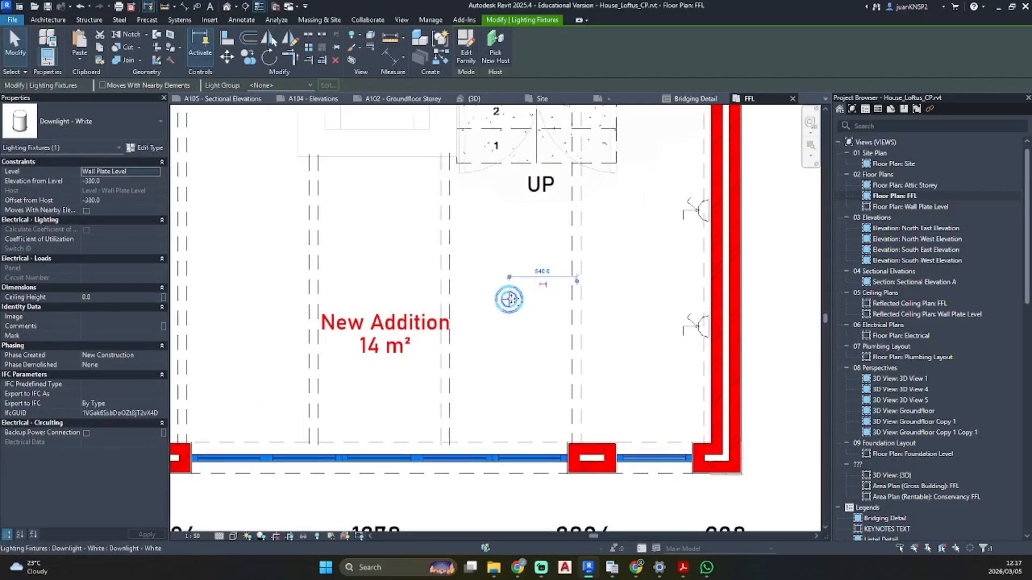
pyautogui.press('d')
pyautogui.press('i')
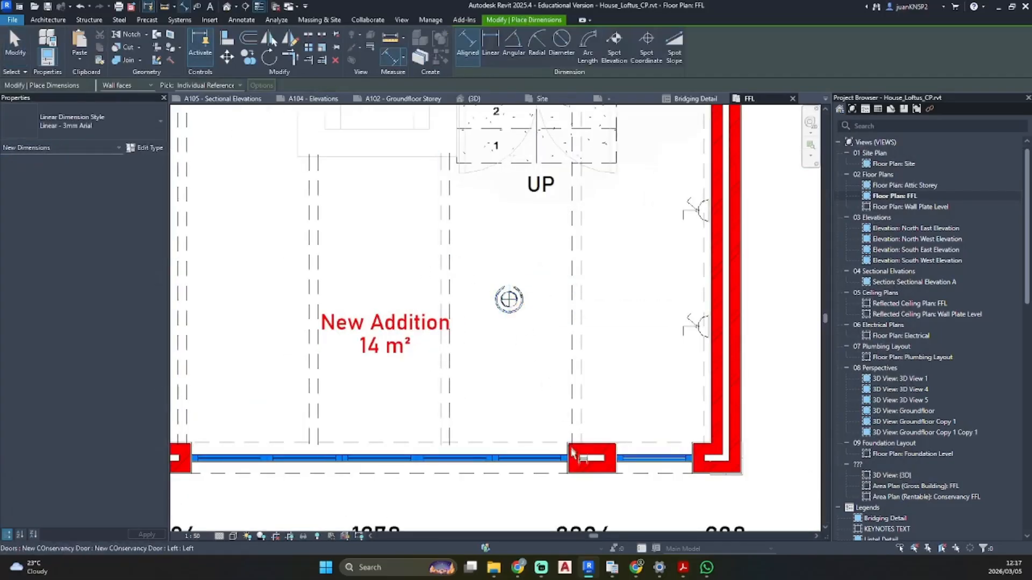
pyautogui.scroll(4, 616, 445)
pyautogui.click(598, 443)
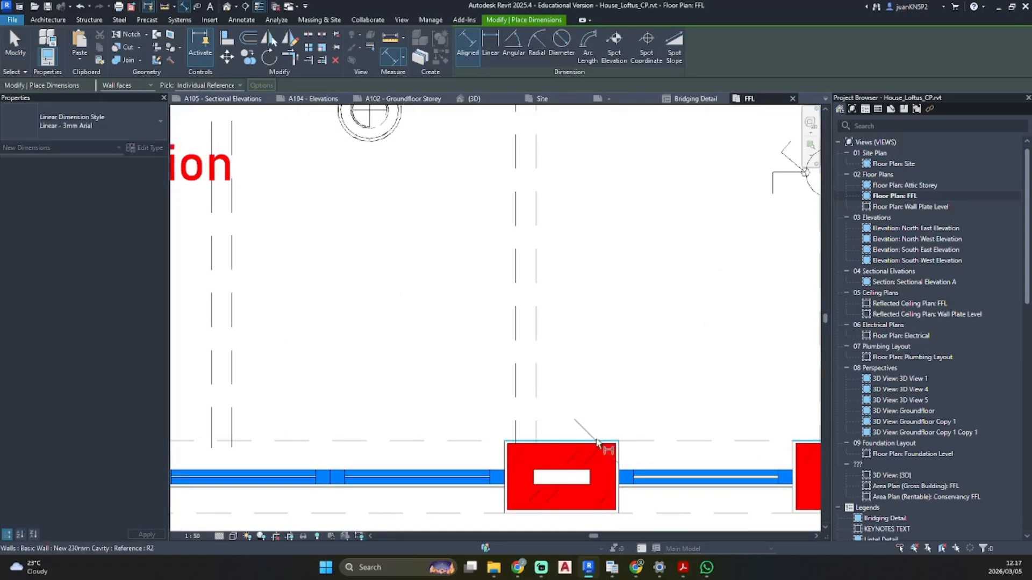
pyautogui.moveTo(389, 137); pyautogui.dragTo(449, 256, button='middle')
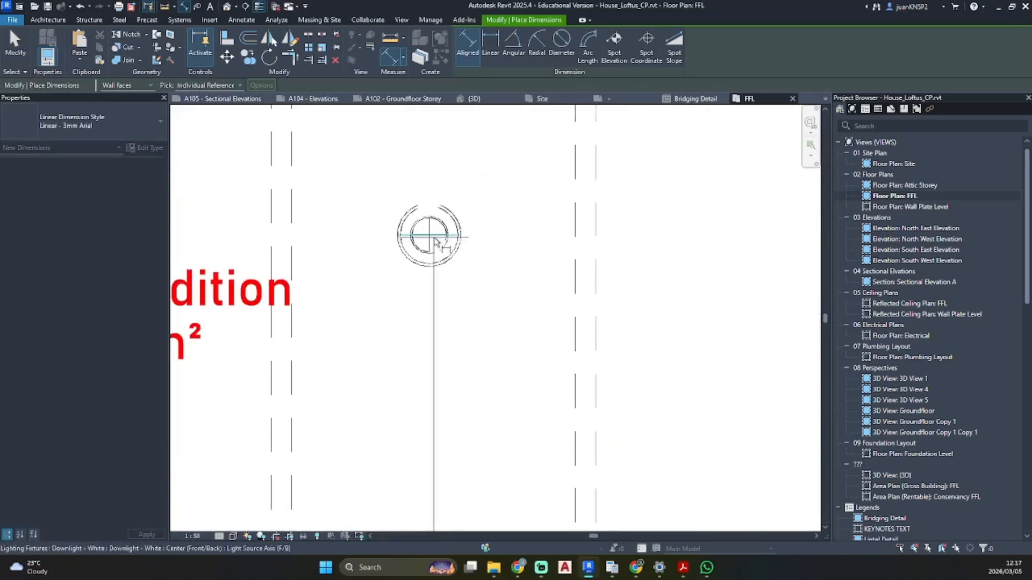
pyautogui.scroll(-4, 449, 257)
pyautogui.scroll(3, 687, 220)
pyautogui.click(687, 195)
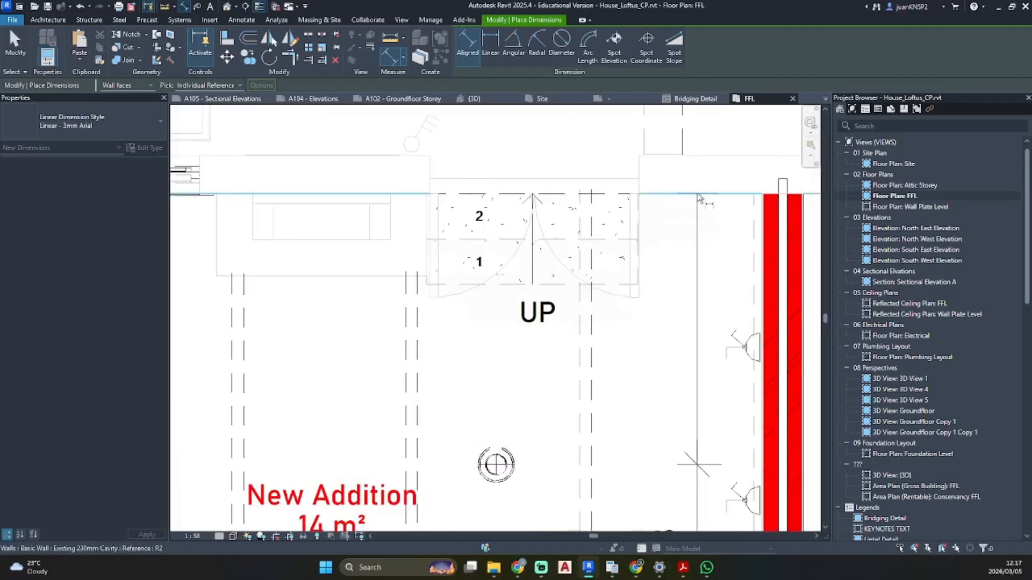
pyautogui.scroll(-3, 687, 338)
pyautogui.moveTo(687, 344); pyautogui.dragTo(451, 255, button='middle')
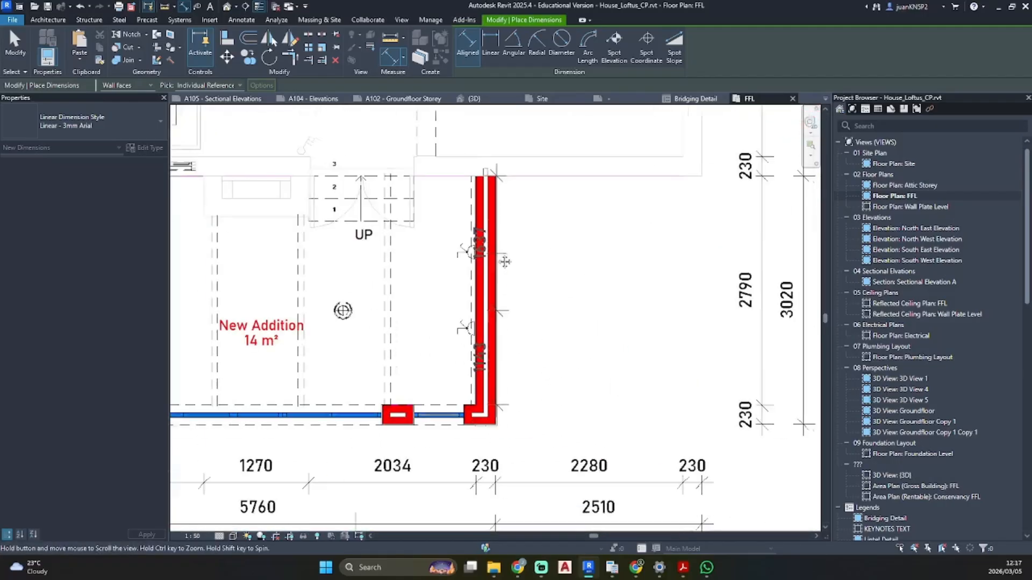
pyautogui.click(565, 295)
pyautogui.click(616, 292)
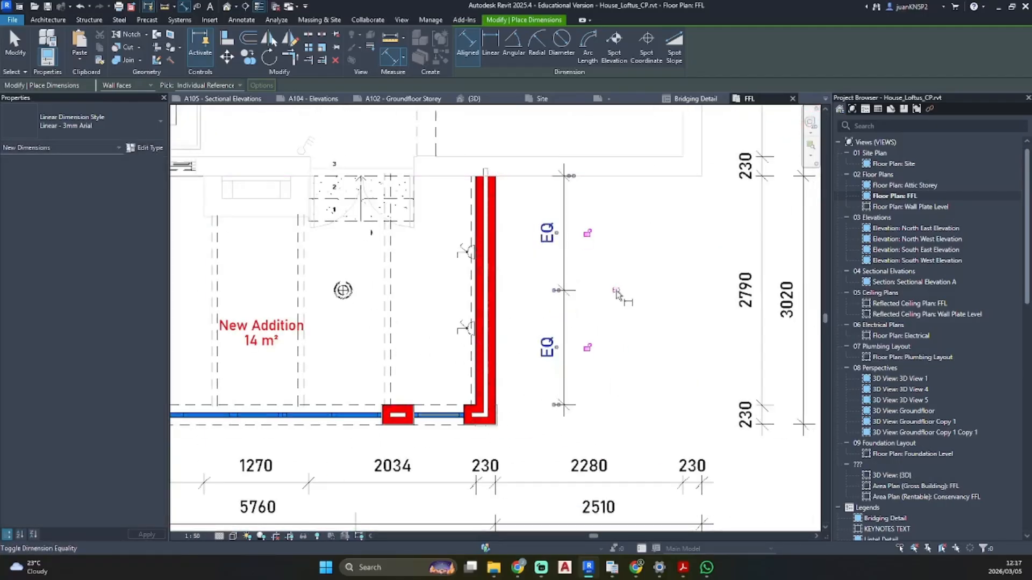
pyautogui.press('Escape')
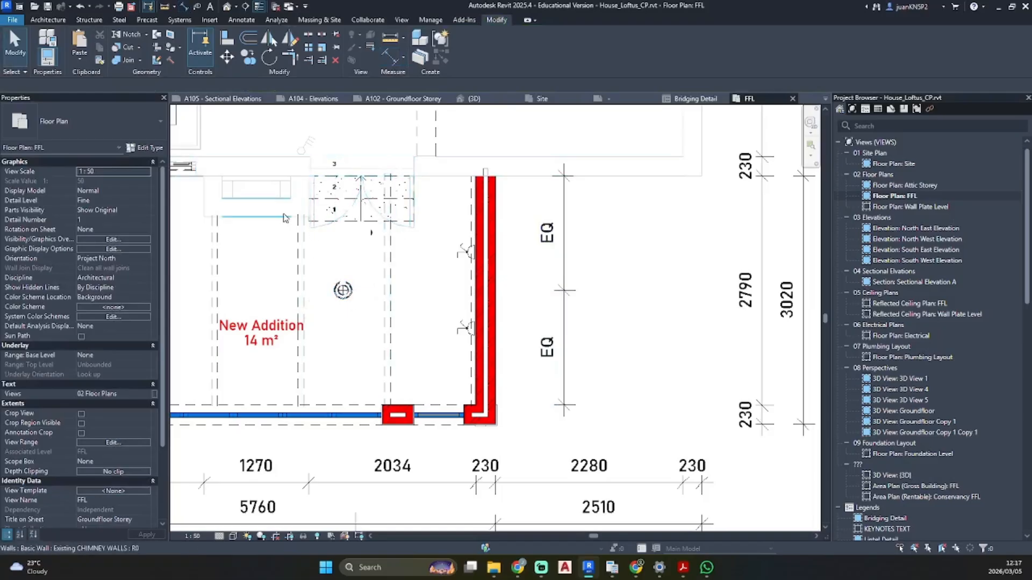
# - Copy the downlight horizontally with Multiple into the other four bays between the New Addition's beams
pyautogui.moveTo(286, 217); pyautogui.dragTo(524, 227, button='middle')
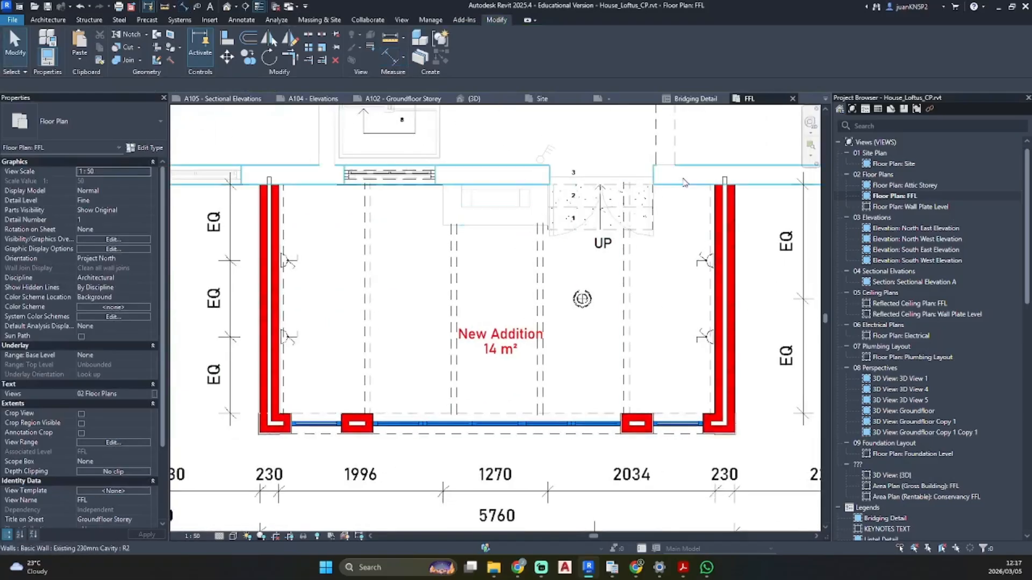
pyautogui.click(582, 299)
pyautogui.press('m')
pyautogui.press('v')
pyautogui.scroll(3, 583, 300)
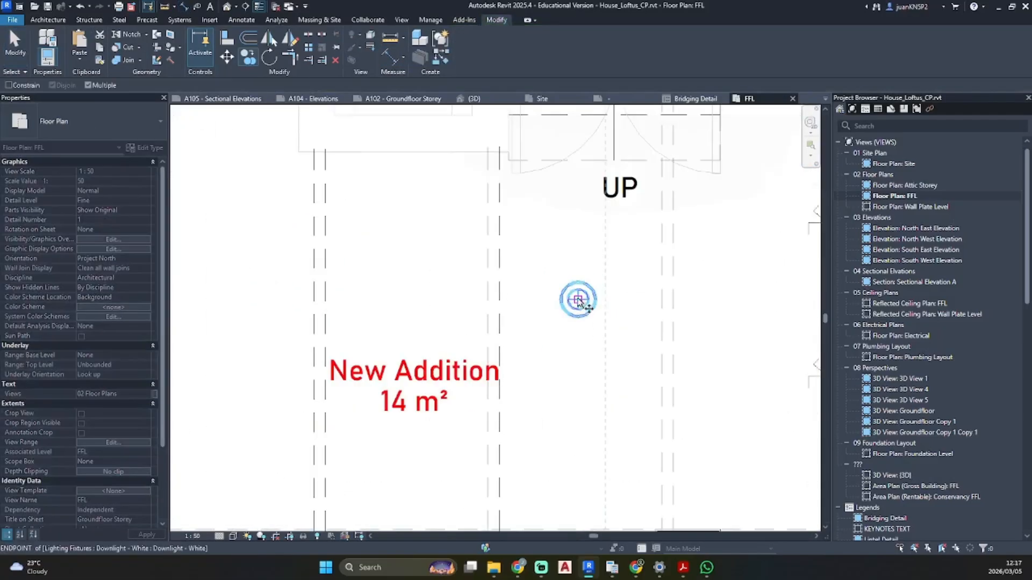
pyautogui.click(582, 298)
pyautogui.click(764, 302)
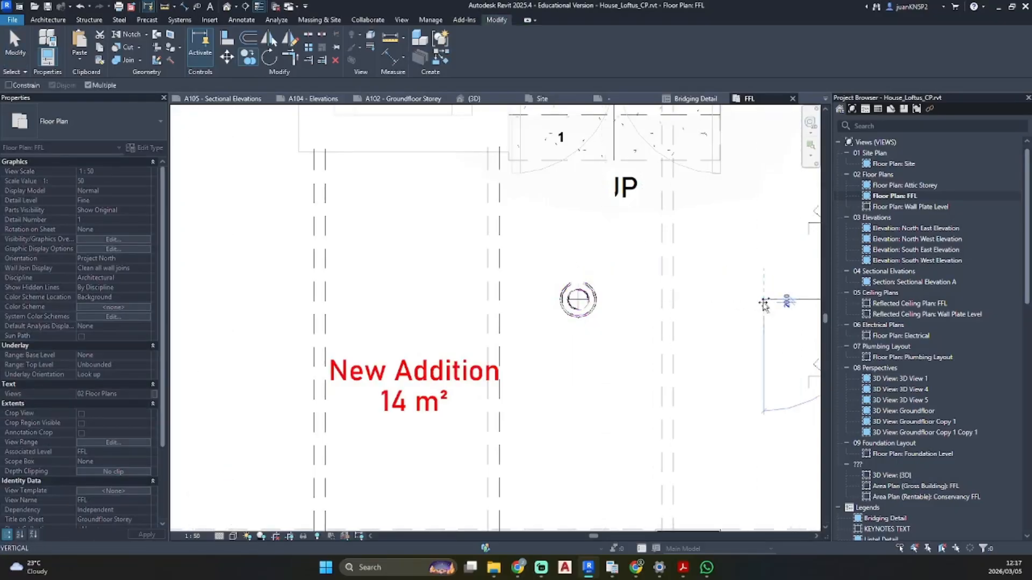
pyautogui.click(393, 298)
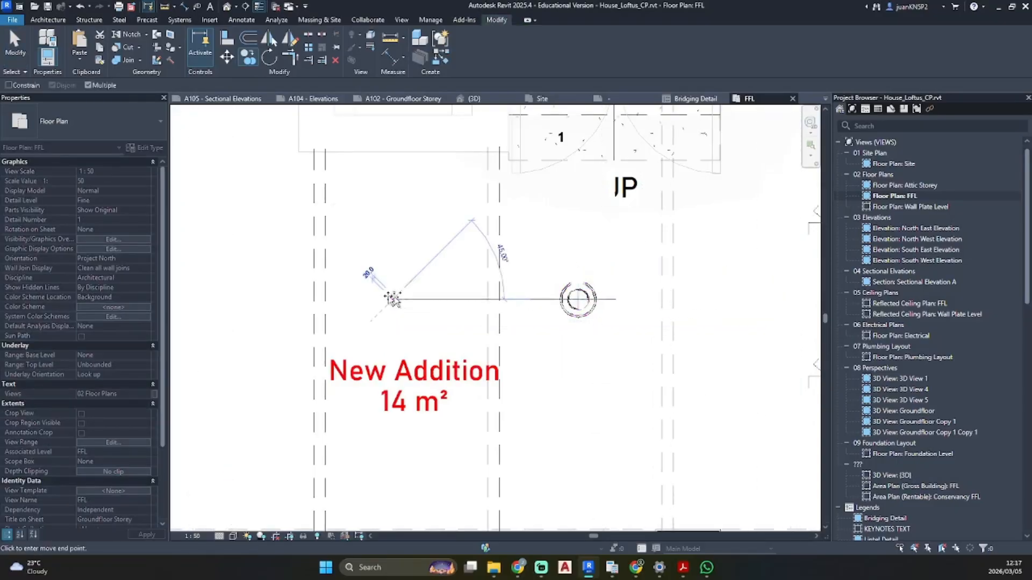
pyautogui.moveTo(230, 299); pyautogui.dragTo(430, 301, button='middle')
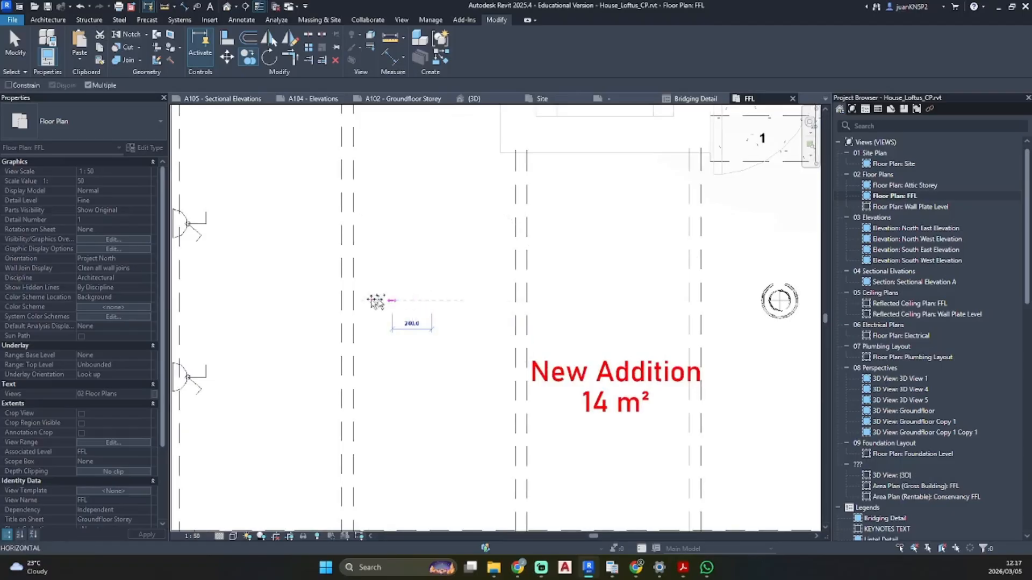
pyautogui.press('Escape')
pyautogui.scroll(-3, 379, 325)
pyautogui.press('Escape')
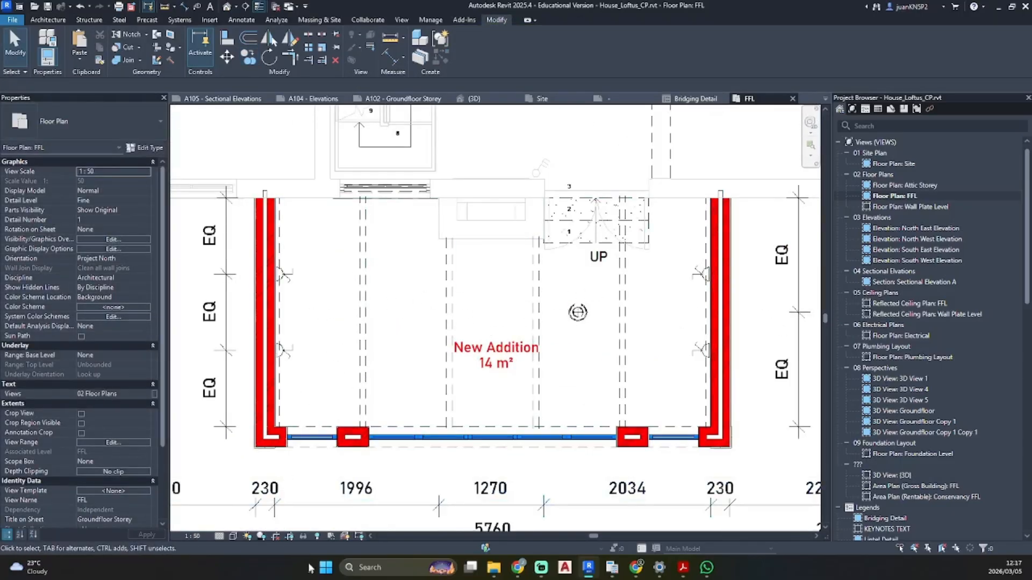
# - Show the FFL underlay and apply the <Overhead> line style to the remaining four downlights with Linework
pyautogui.click(145, 357)
pyautogui.click(87, 388)
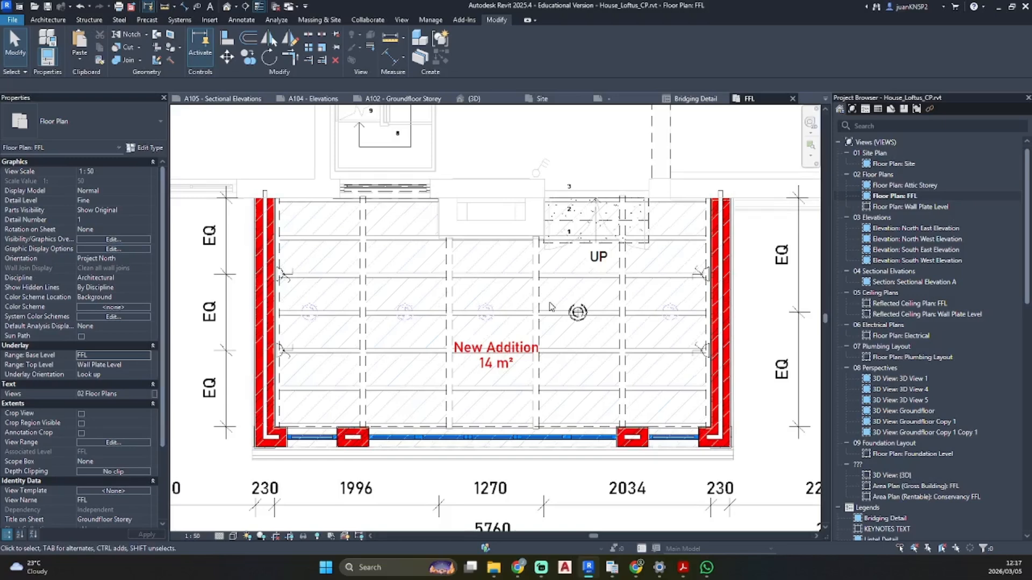
pyautogui.click(675, 307)
pyautogui.scroll(3, 676, 303)
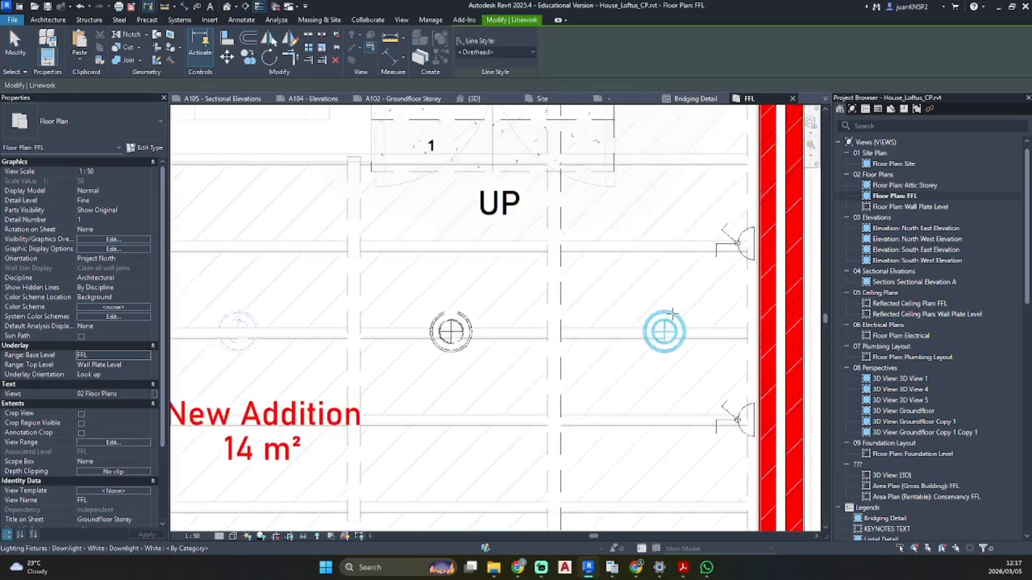
pyautogui.moveTo(250, 309); pyautogui.dragTo(573, 305, button='middle')
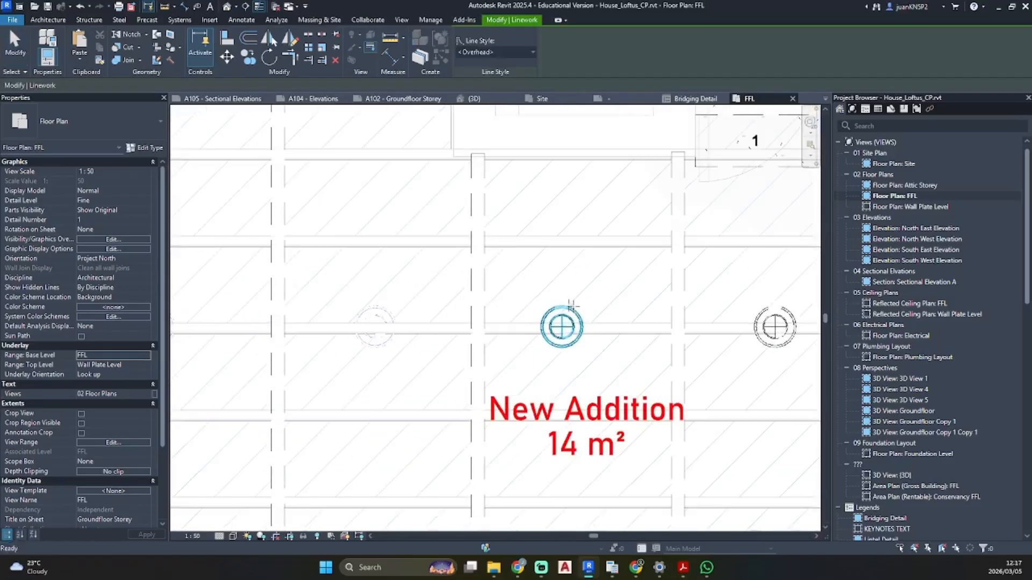
pyautogui.moveTo(154, 309); pyautogui.dragTo(340, 307, button='middle')
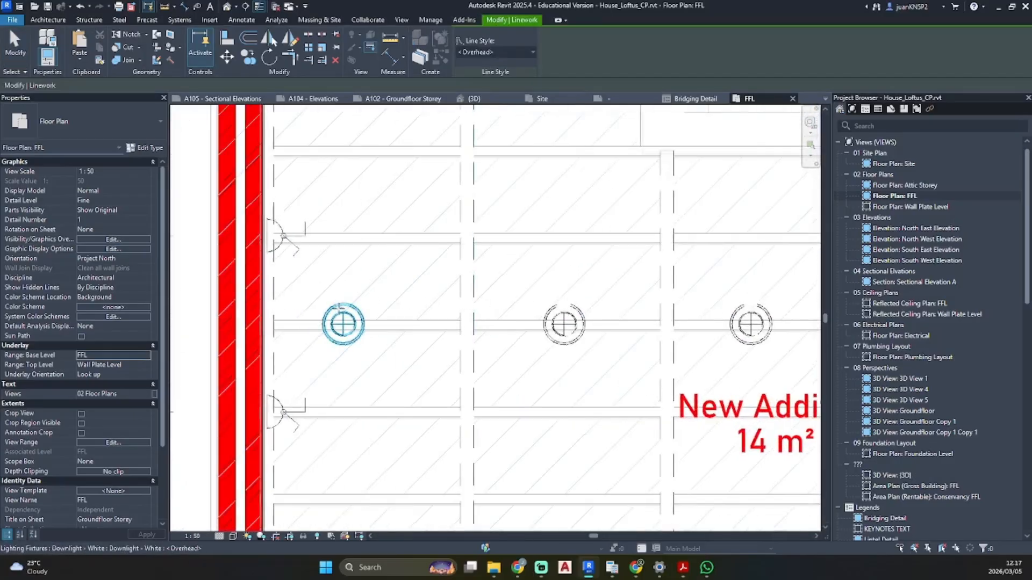
pyautogui.press('Escape')
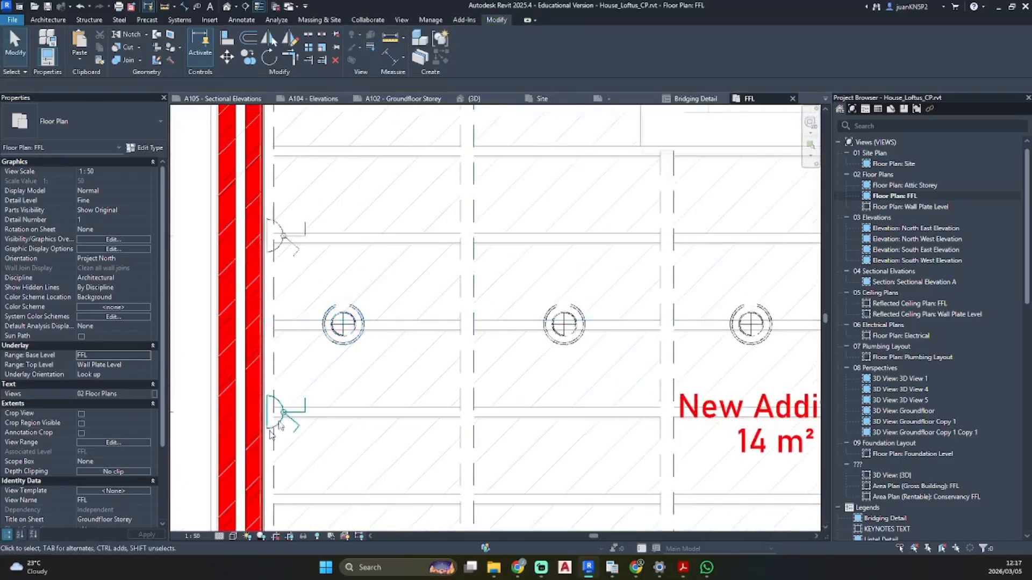
# - Set the FFL plan's underlay base level to None
pyautogui.click(146, 357)
pyautogui.click(102, 375)
pyautogui.scroll(-3, 483, 343)
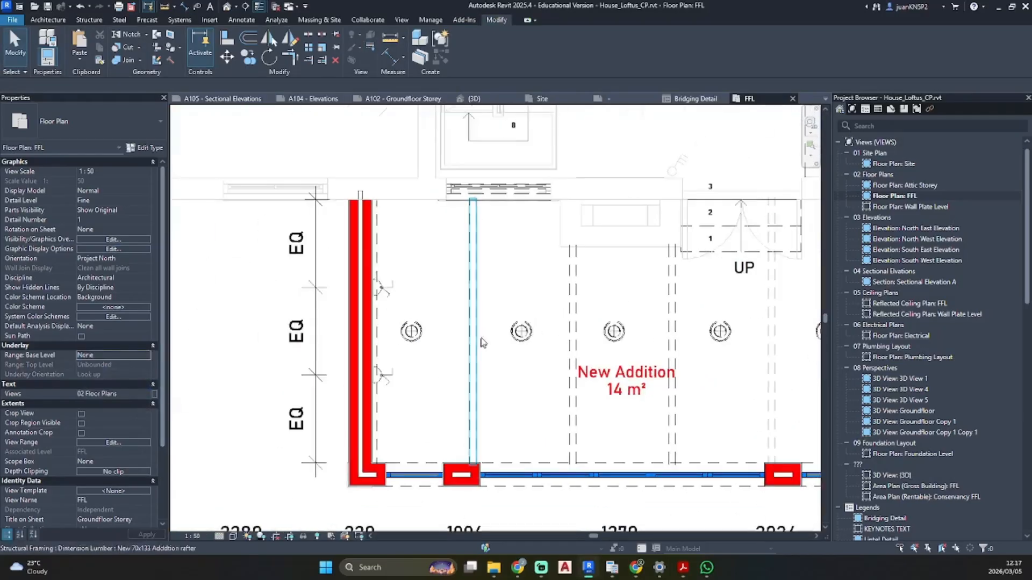
pyautogui.scroll(-3, 482, 342)
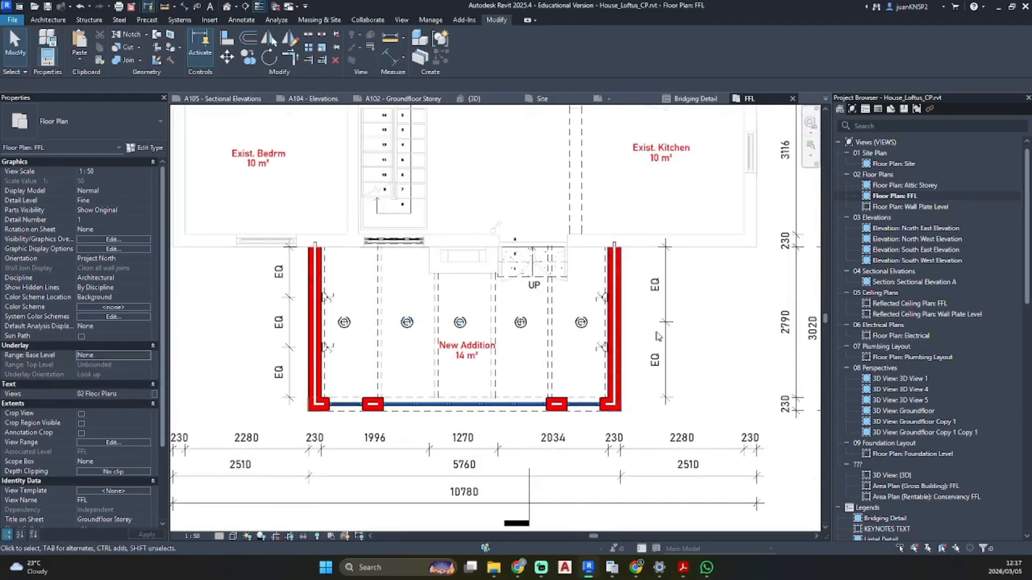
# - Place an aligned dimension string between the New Addition's side walls' inner faces, through the centres of all five downlights, below the room tag
pyautogui.press('i')
pyautogui.scroll(3, 594, 293)
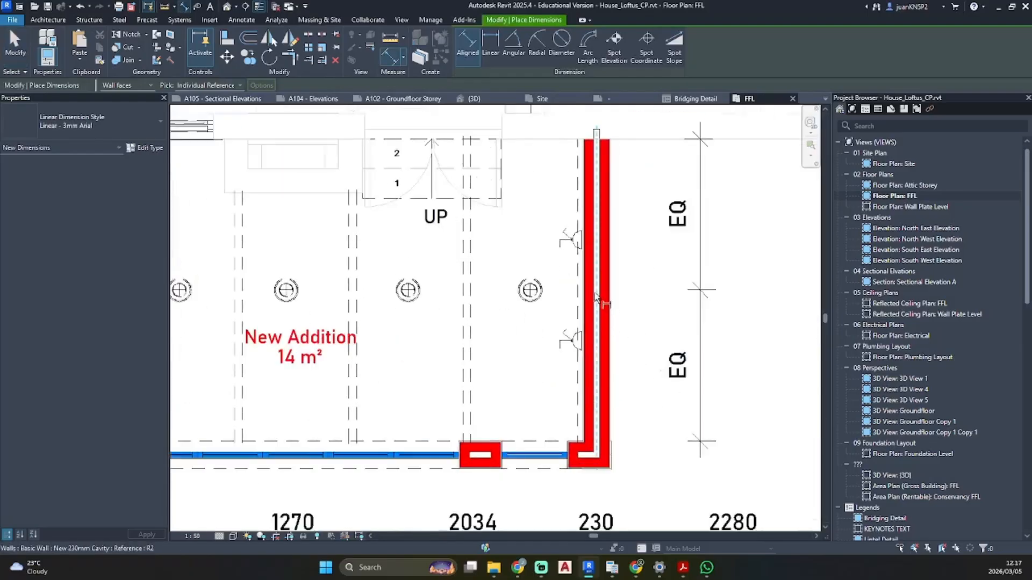
pyautogui.scroll(4, 583, 286)
pyautogui.click(580, 287)
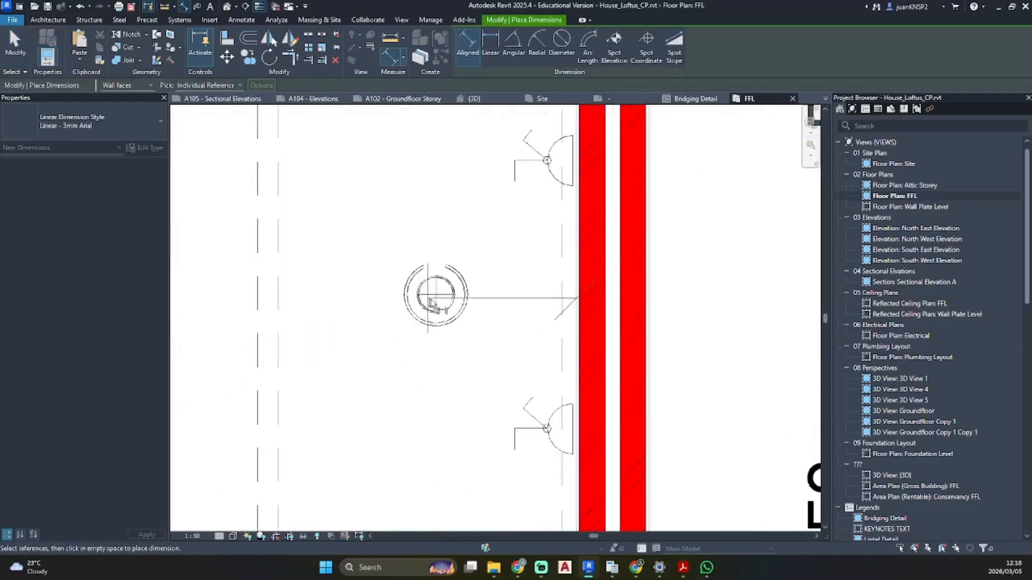
pyautogui.scroll(-4, 430, 301)
pyautogui.moveTo(464, 320); pyautogui.dragTo(739, 281, button='middle')
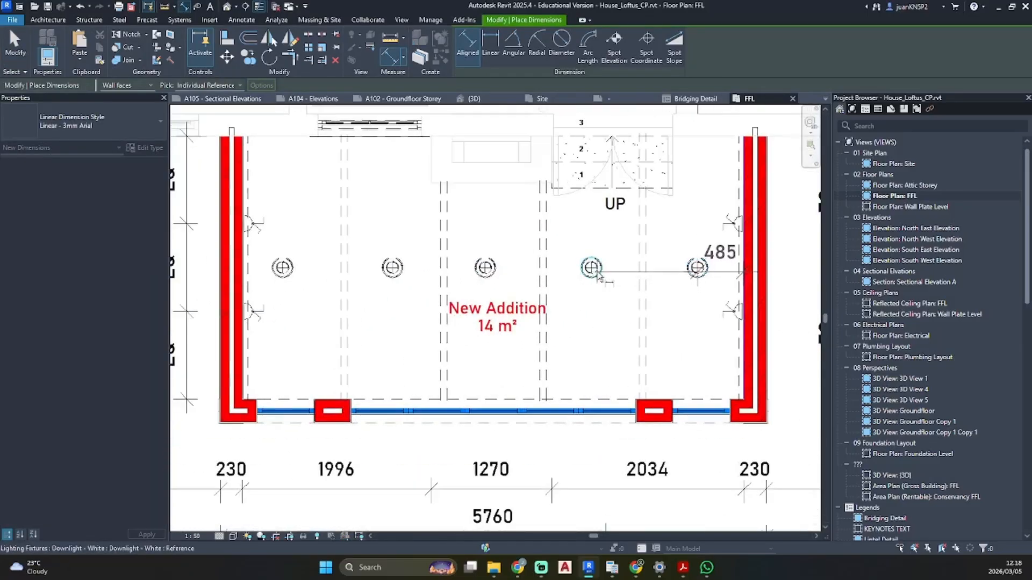
pyautogui.click(592, 271)
pyautogui.click(485, 270)
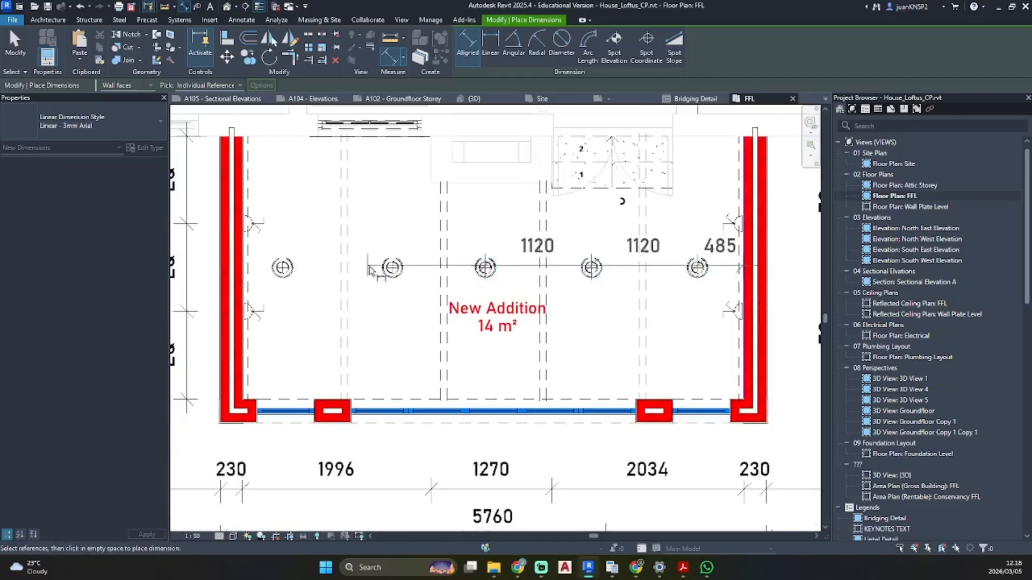
pyautogui.click(392, 269)
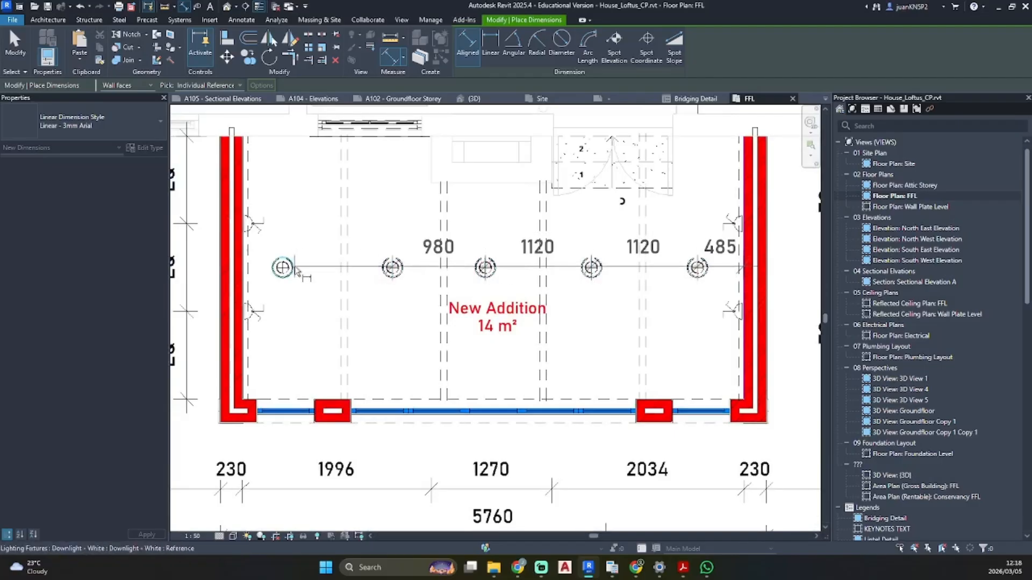
pyautogui.click(283, 268)
pyautogui.scroll(4, 249, 253)
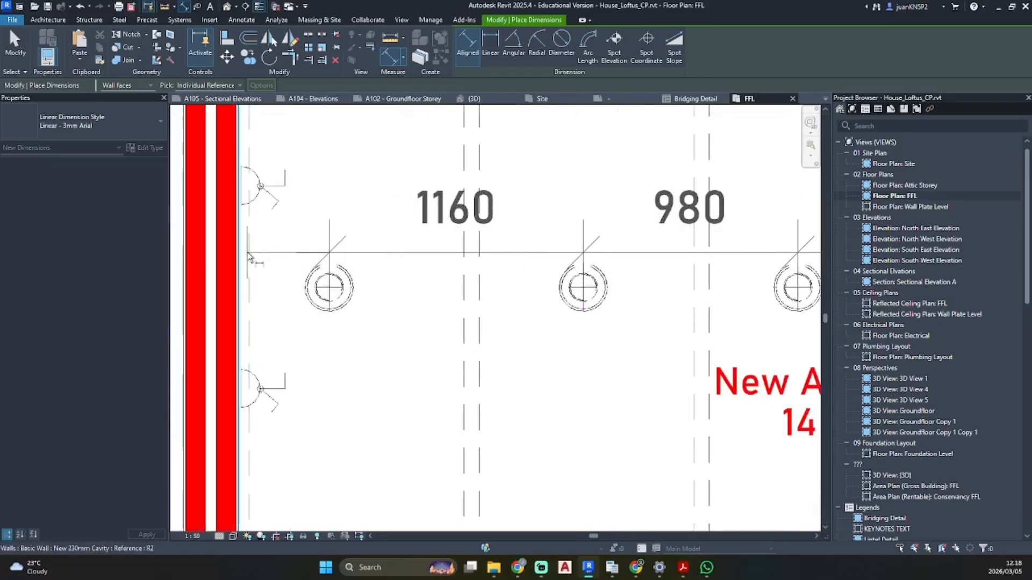
pyautogui.click(242, 257)
pyautogui.scroll(-5, 433, 272)
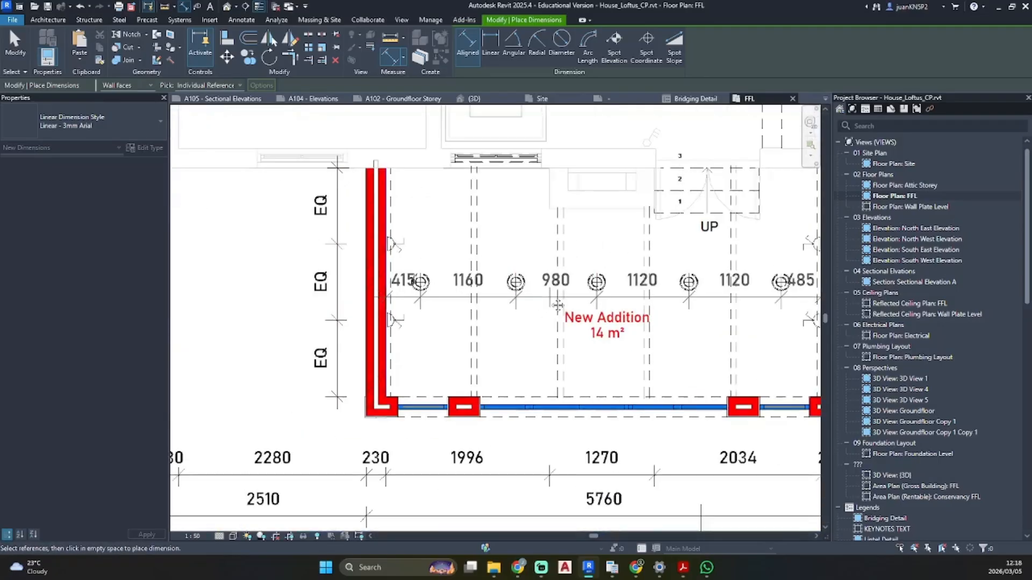
pyautogui.scroll(1, 421, 283)
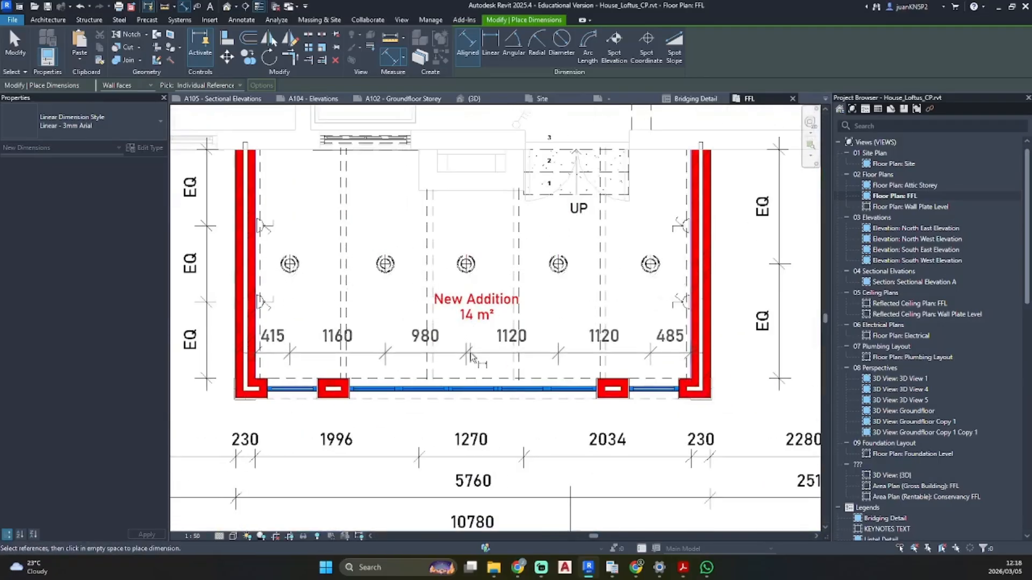
pyautogui.click(470, 352)
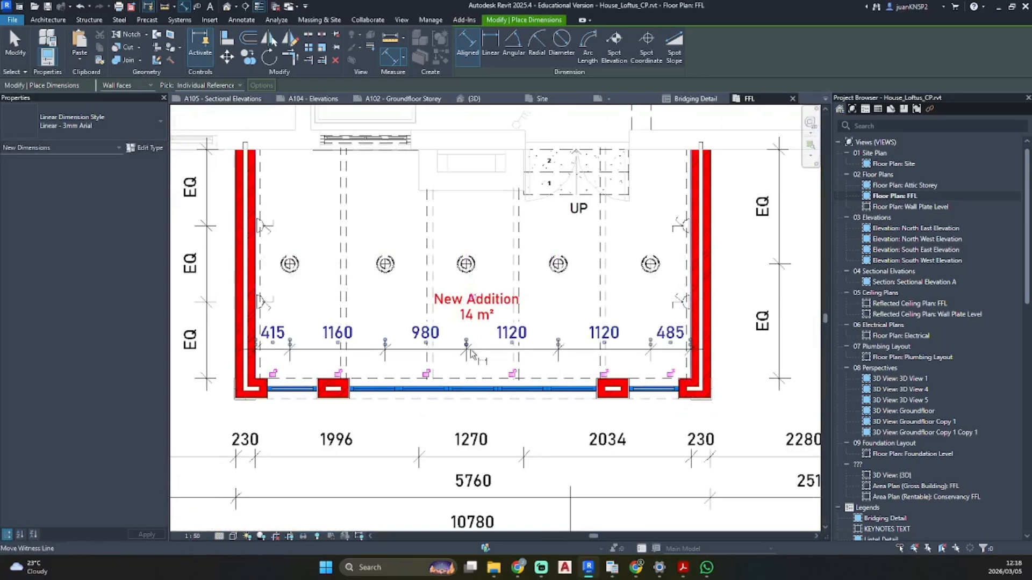
# - Space the five downlights equally with the dimension string's equality constraint, then release the constraint and delete the string
pyautogui.click(476, 300)
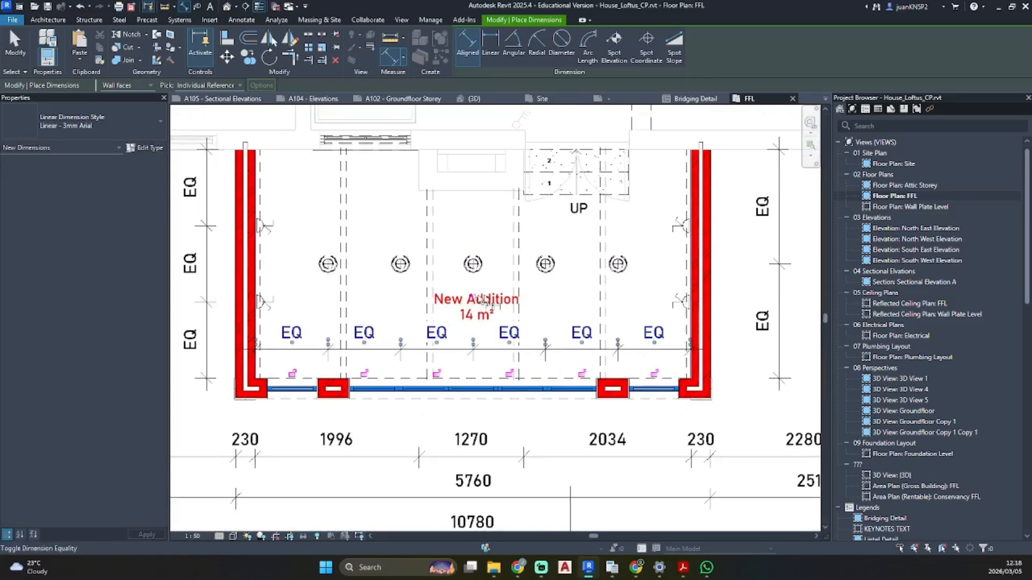
pyautogui.click(473, 298)
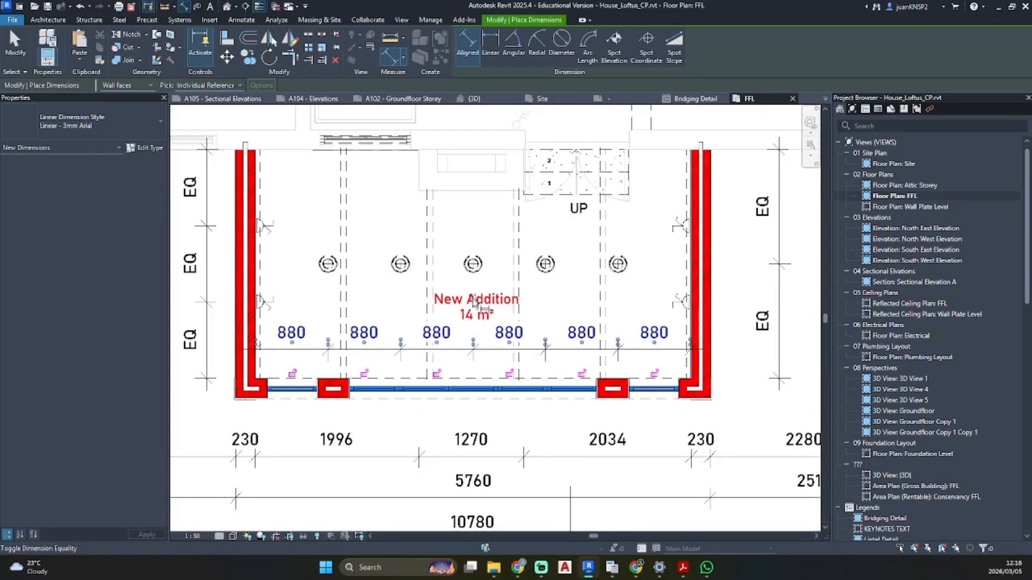
pyautogui.press('Escape')
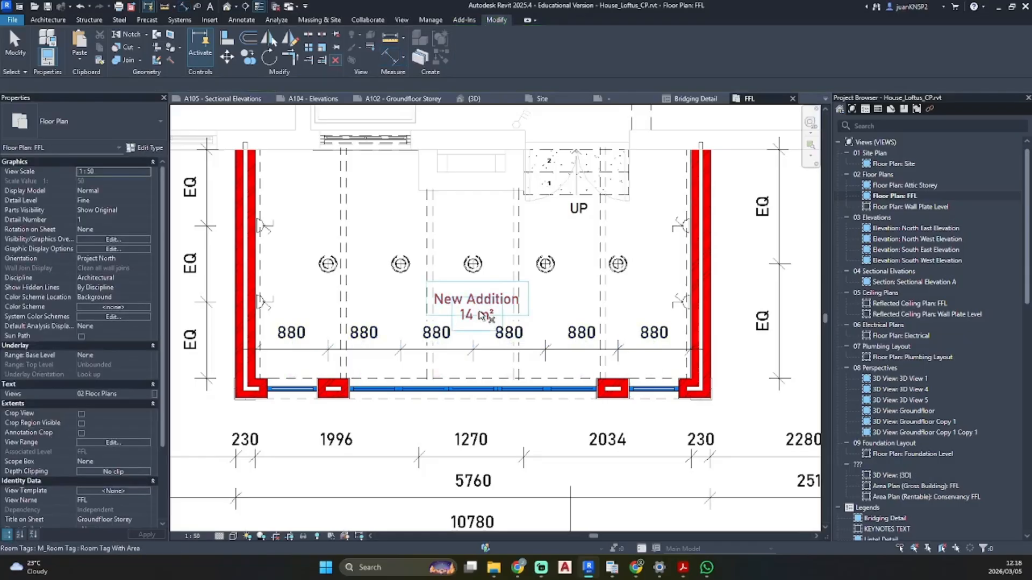
pyautogui.click(313, 350)
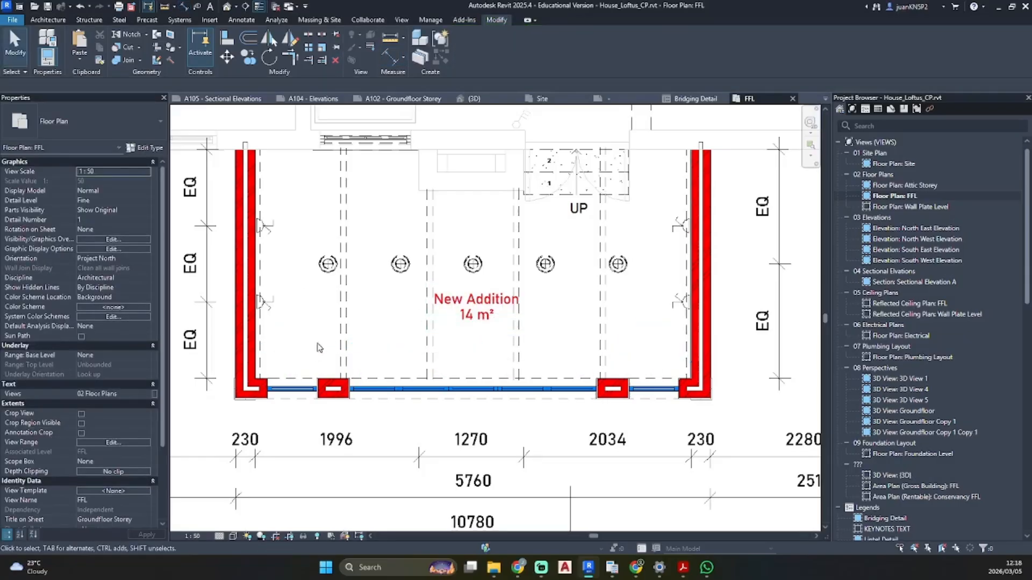
pyautogui.press('d')
pyautogui.press('i')
pyautogui.scroll(3, 279, 268)
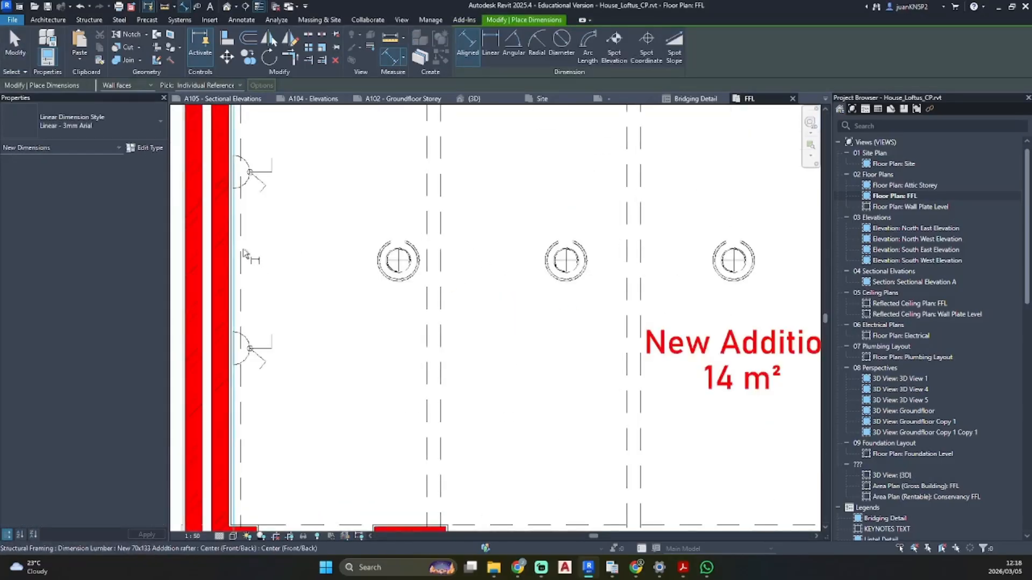
pyautogui.scroll(3, 236, 254)
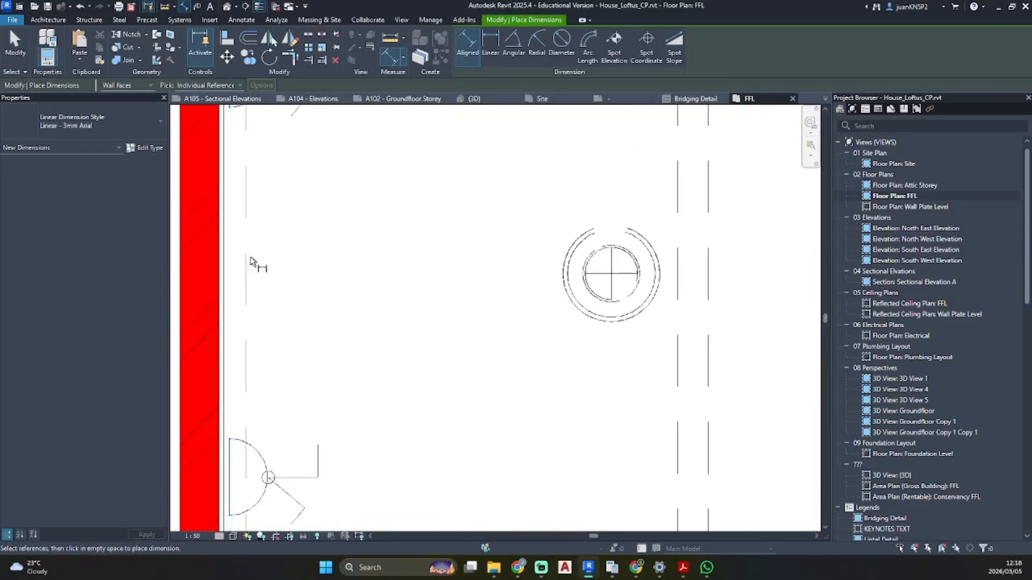
pyautogui.press('Escape')
pyautogui.press('Escape')
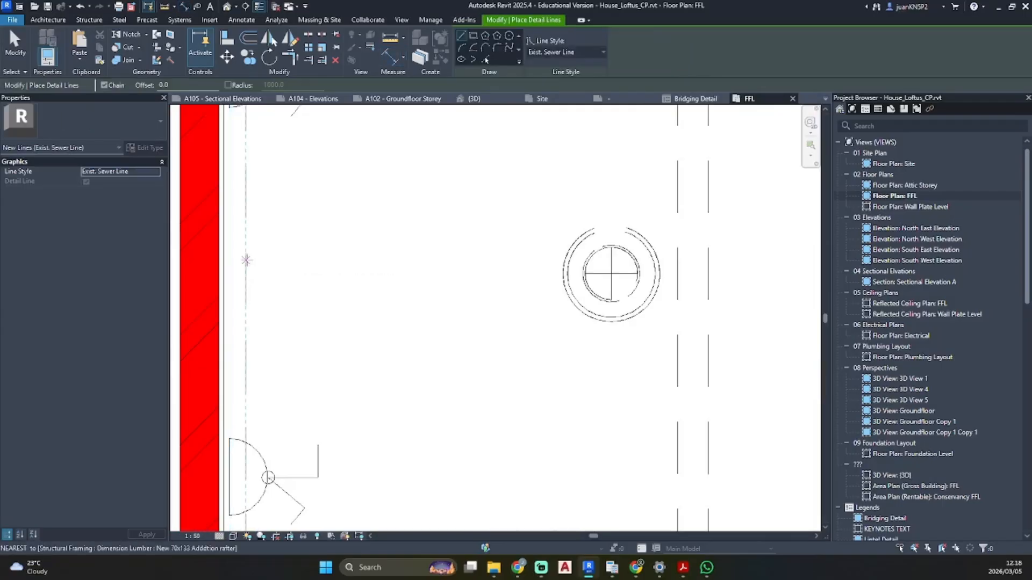
pyautogui.click(246, 266)
pyautogui.click(252, 283)
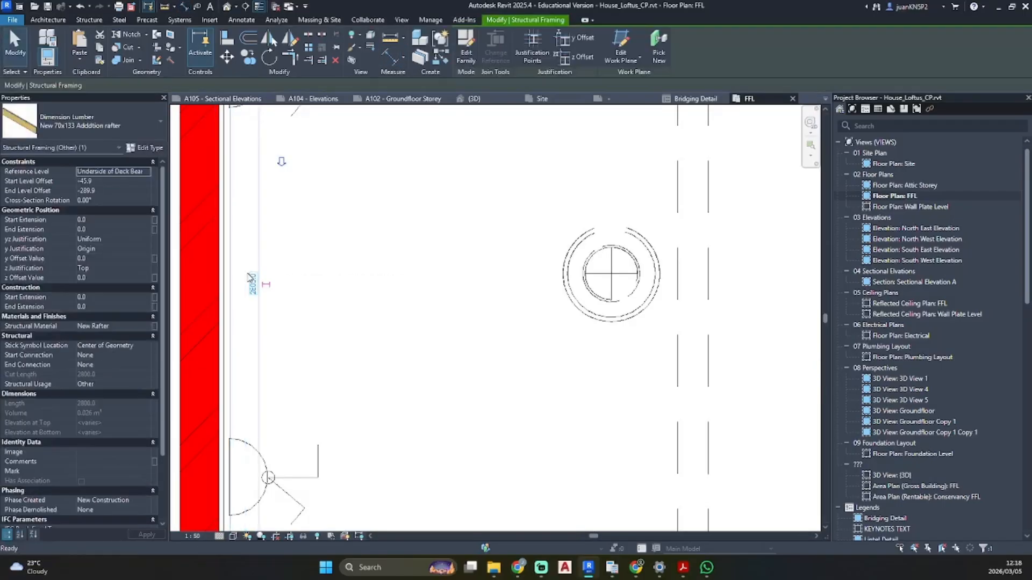
# - Dimension from the first inner rafter's centre through the leftmost downlight's centre to the wall-side rafter's centre, and make both segments equal
pyautogui.press('d')
pyautogui.press('i')
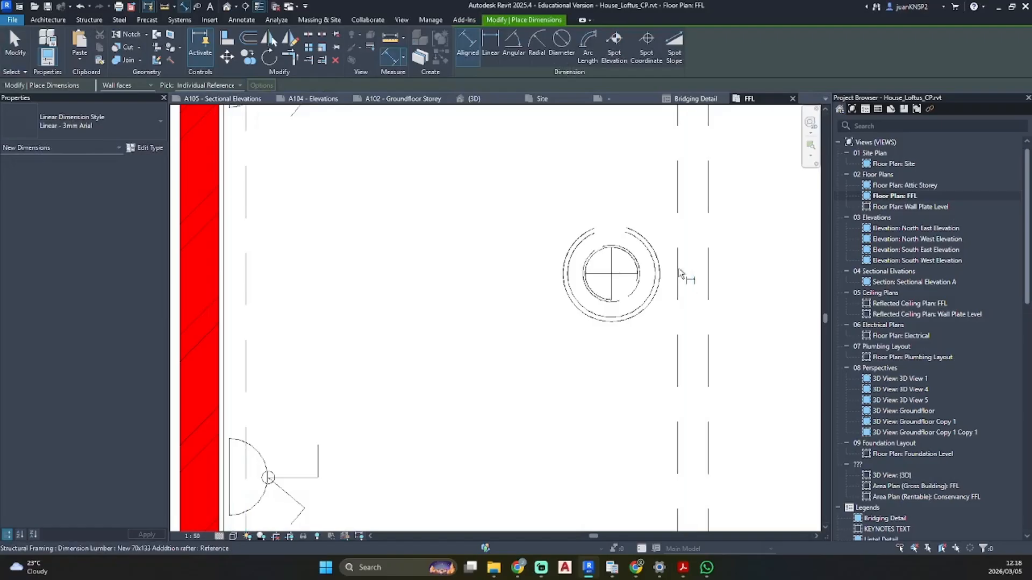
pyautogui.click(128, 85)
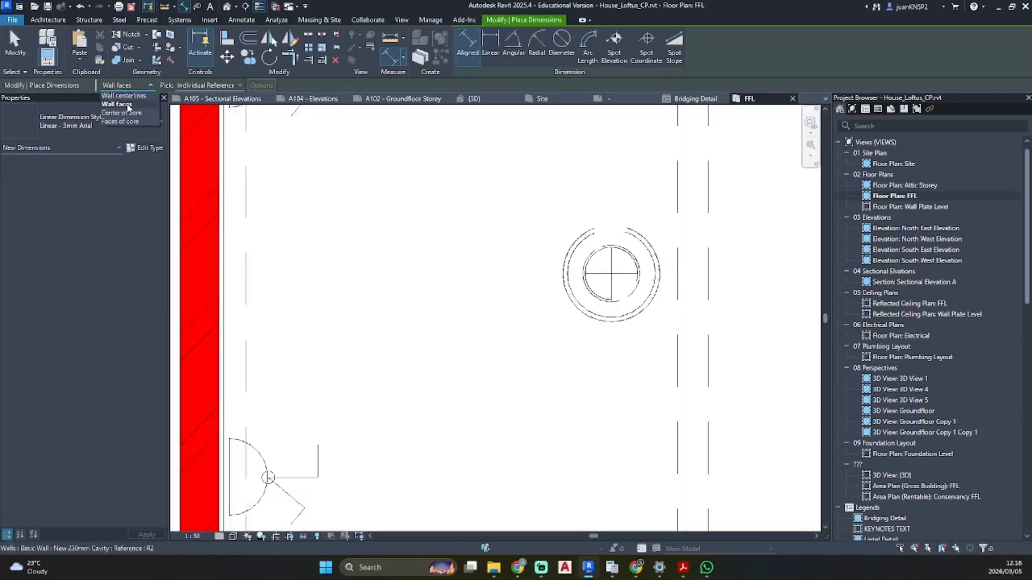
pyautogui.click(124, 104)
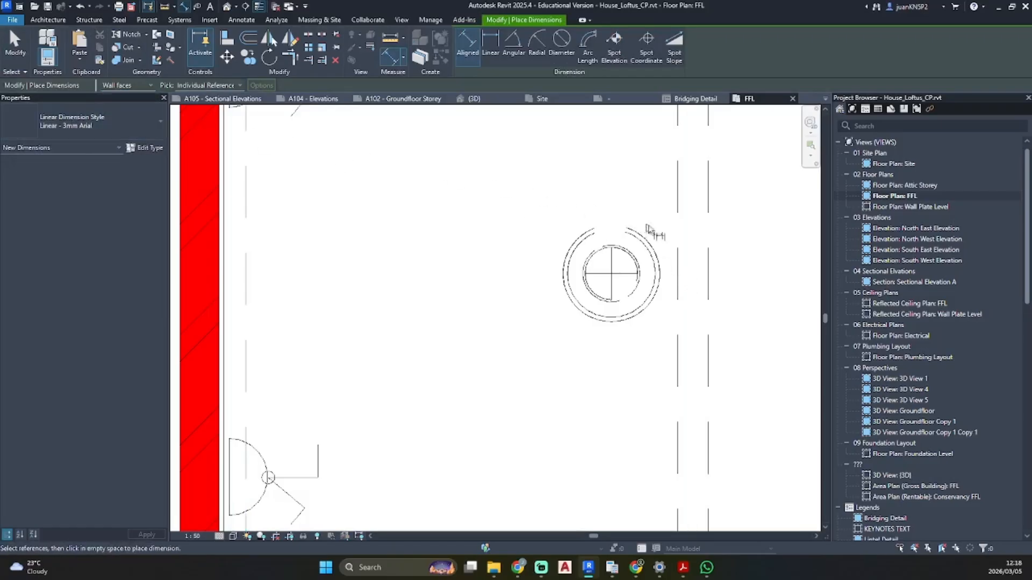
pyautogui.click(688, 274)
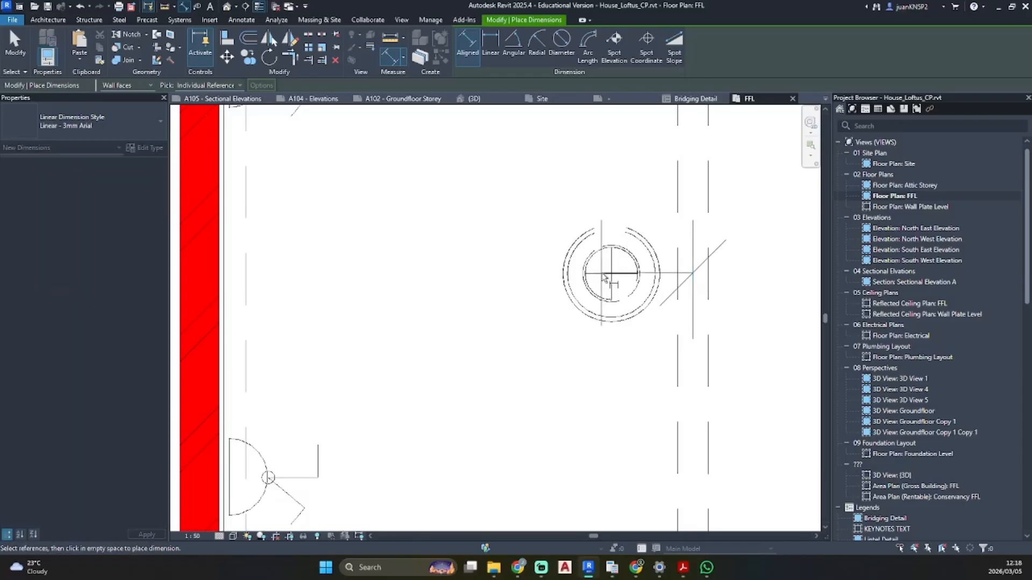
pyautogui.click(242, 286)
pyautogui.scroll(-3, 365, 278)
pyautogui.click(376, 294)
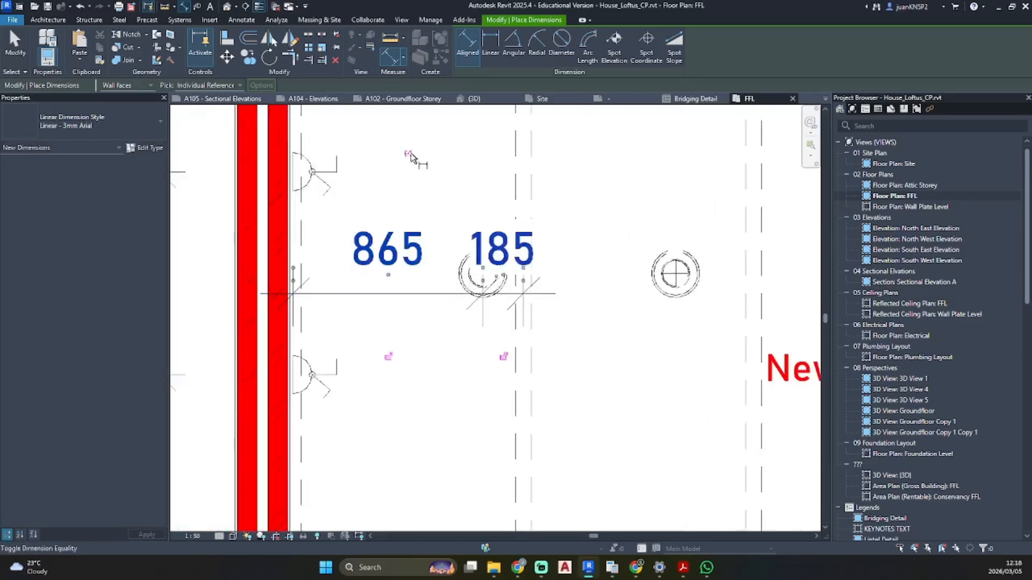
pyautogui.click(407, 154)
# - Move the leftmost downlight's equality dimension down to just above the New Addition's front wall
pyautogui.press('Escape')
pyautogui.keyDown('ctrl'); pyautogui.moveTo(466, 295); pyautogui.dragTo(469, 481); pyautogui.keyUp('ctrl')
pyautogui.scroll(-5, 437, 330)
pyautogui.moveTo(437, 330); pyautogui.dragTo(332, 269, button='middle')
pyautogui.press('Escape')
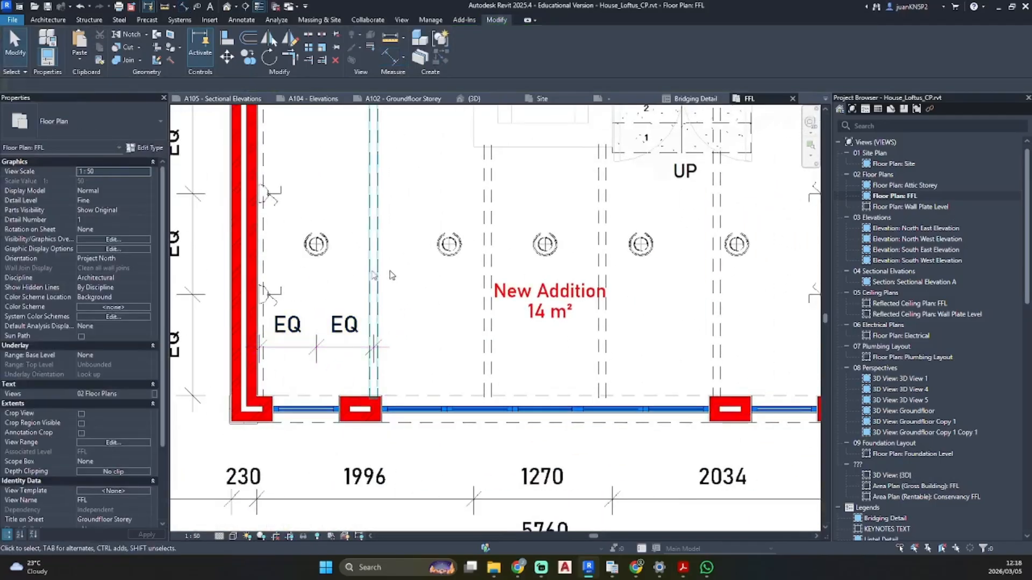
# - Dimension from the first inner rafter's centre to the centre of the second downlight from the left
pyautogui.scroll(2, 436, 251)
pyautogui.press('d')
pyautogui.press('i')
pyautogui.scroll(2, 388, 228)
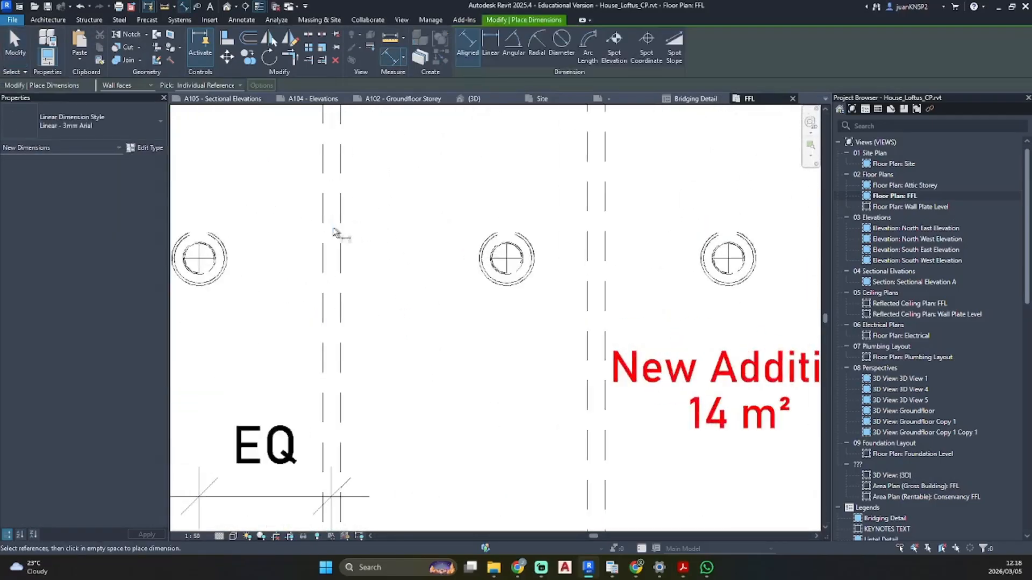
pyautogui.click(510, 260)
pyautogui.click(601, 212)
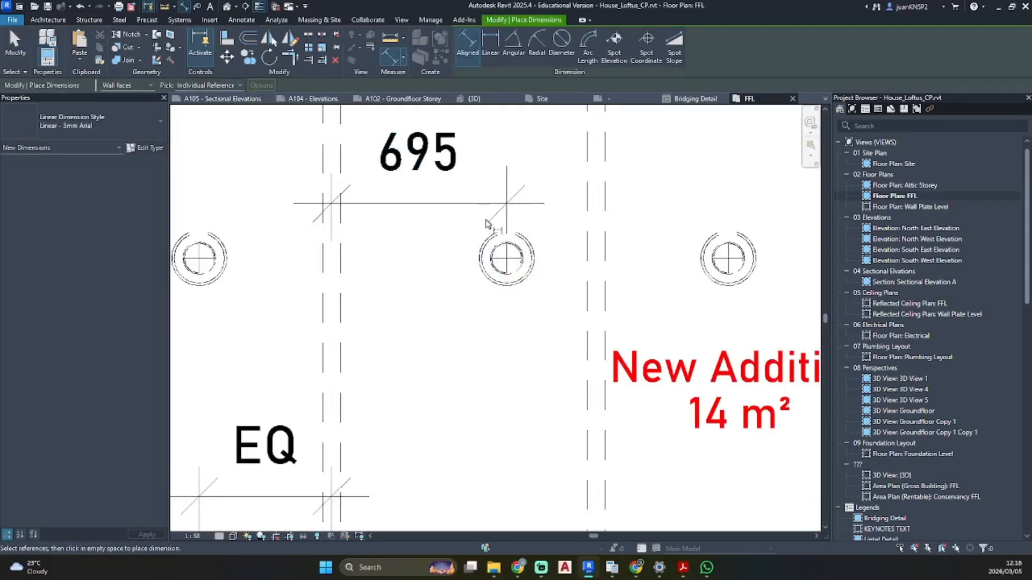
# - Add a witness line at the next rafter's centre to the second downlight's dimension, and move it down beside the first bay's equality dimension
pyautogui.press('Escape')
pyautogui.click(487, 204)
pyautogui.click(599, 50)
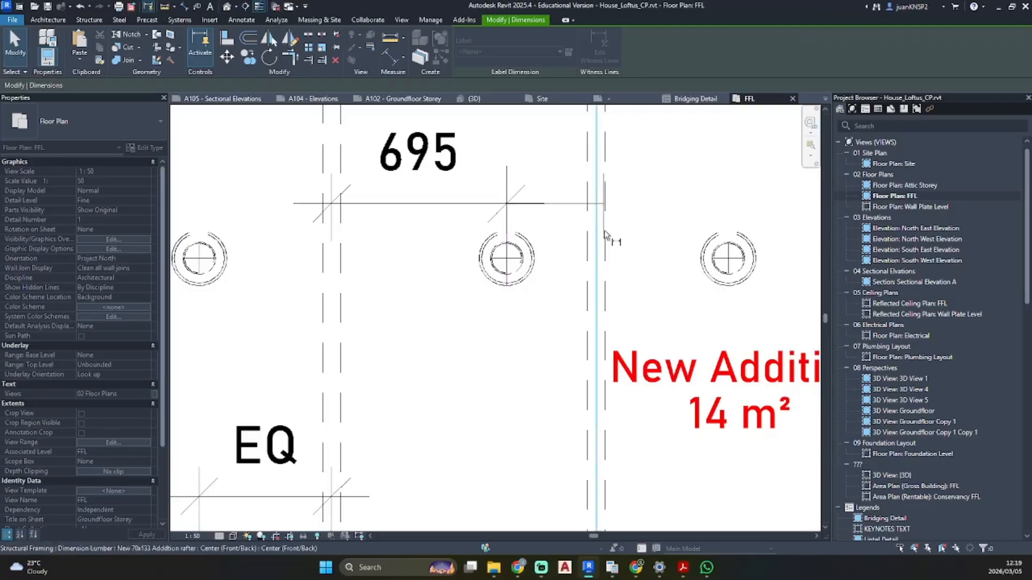
pyautogui.click(605, 234)
pyautogui.click(475, 221)
pyautogui.click(479, 214)
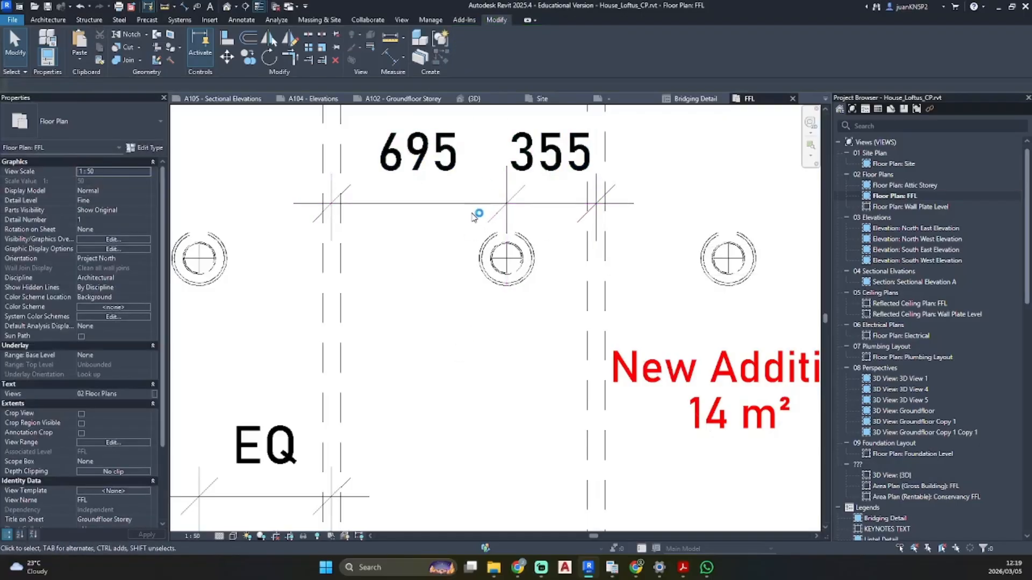
pyautogui.moveTo(480, 204); pyautogui.dragTo(477, 490)
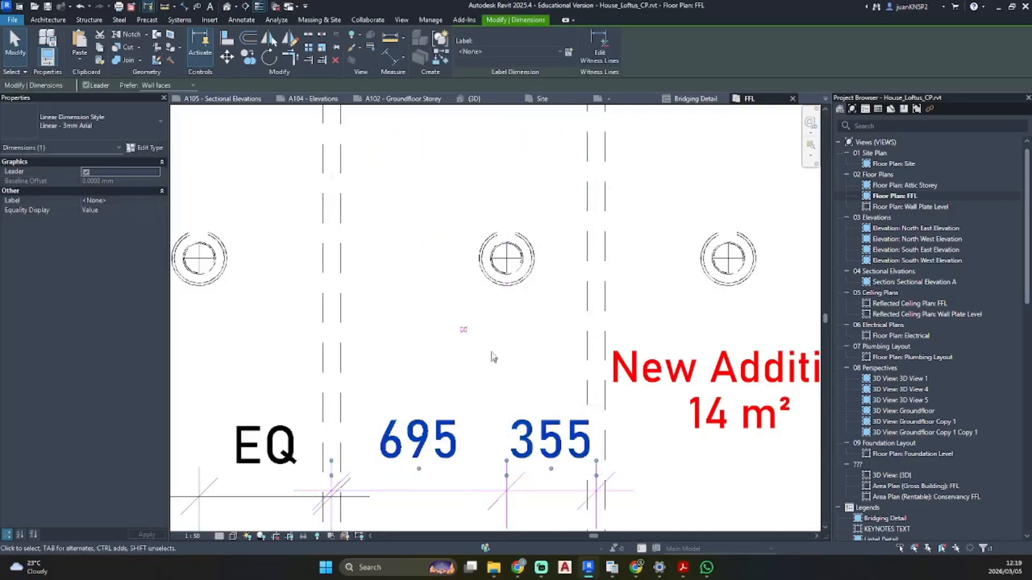
# - Make both segments of the second downlight's dimension equal and line it up with the first bay's equality dimension
pyautogui.click(464, 331)
pyautogui.scroll(-1, 488, 336)
pyautogui.moveTo(487, 336); pyautogui.dragTo(486, 275, button='middle')
pyautogui.moveTo(491, 392)
pyautogui.mouseDown()
pyautogui.moveTo(489, 423)
pyautogui.moveTo(488, 397)
pyautogui.mouseUp()
pyautogui.click(506, 411)
# - Dimension the third bay from rafter centre through the middle downlight to the next rafter's centre, in line with the existing equality dimensions
pyautogui.press('d')
pyautogui.press('i')
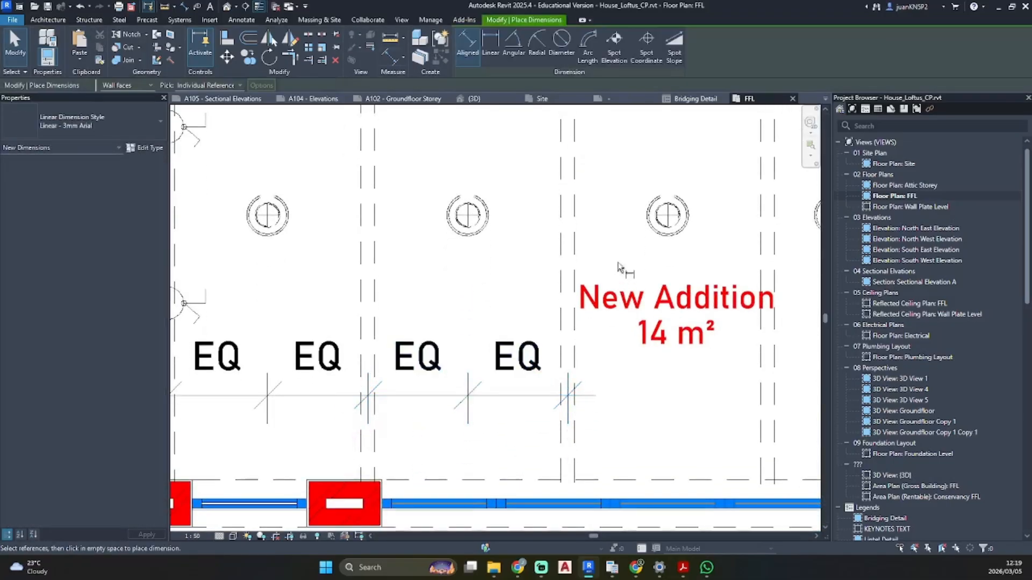
pyautogui.click(568, 206)
pyautogui.click(667, 212)
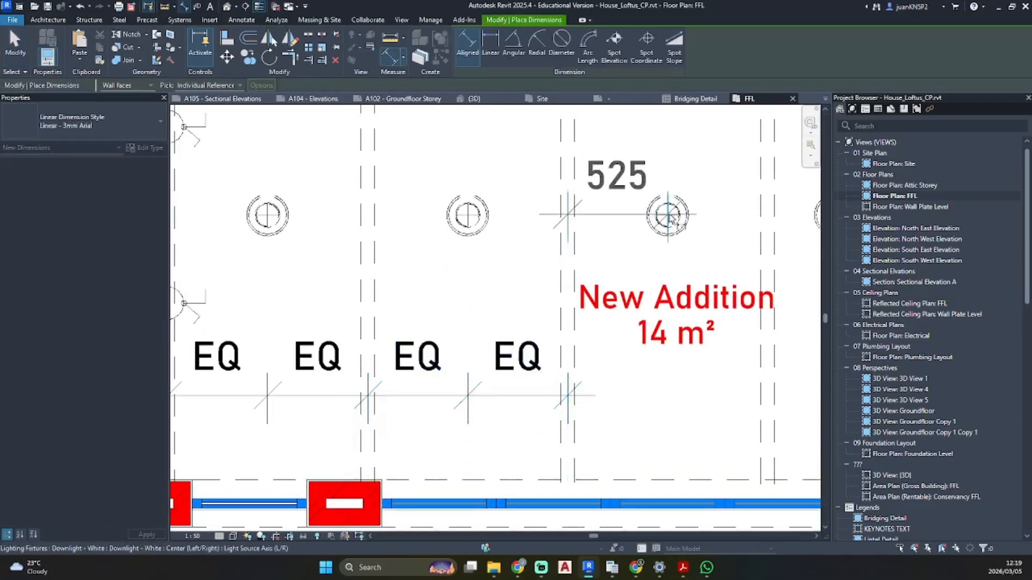
pyautogui.click(775, 195)
pyautogui.click(691, 398)
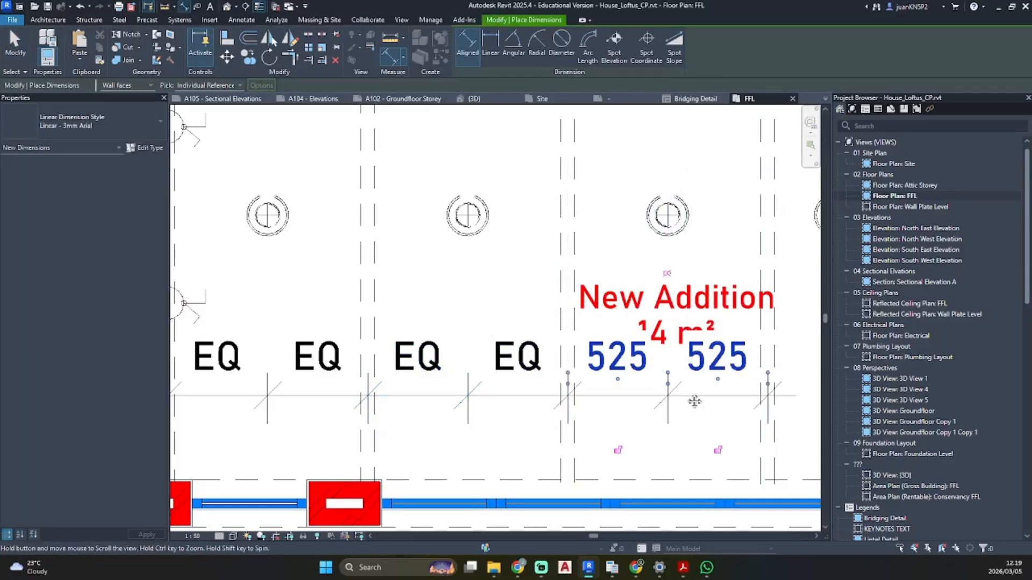
# - Dimension the fourth bay from rafter centre through the fourth downlight to the next rafter's centre, continuing the same dimension row
pyautogui.moveTo(767, 299); pyautogui.dragTo(468, 282, button='middle')
pyautogui.click(467, 281)
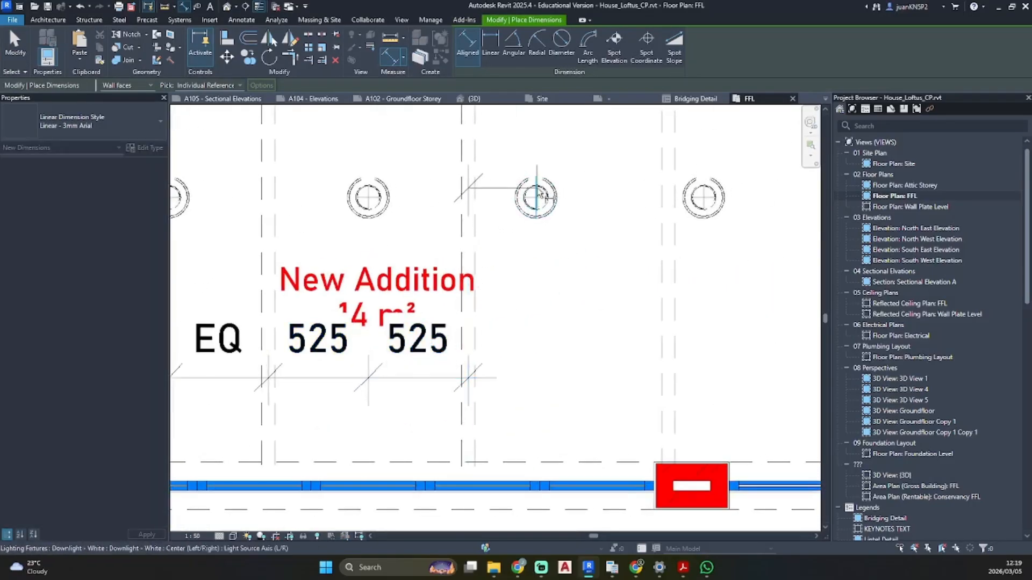
pyautogui.click(538, 196)
pyautogui.click(668, 189)
pyautogui.click(610, 379)
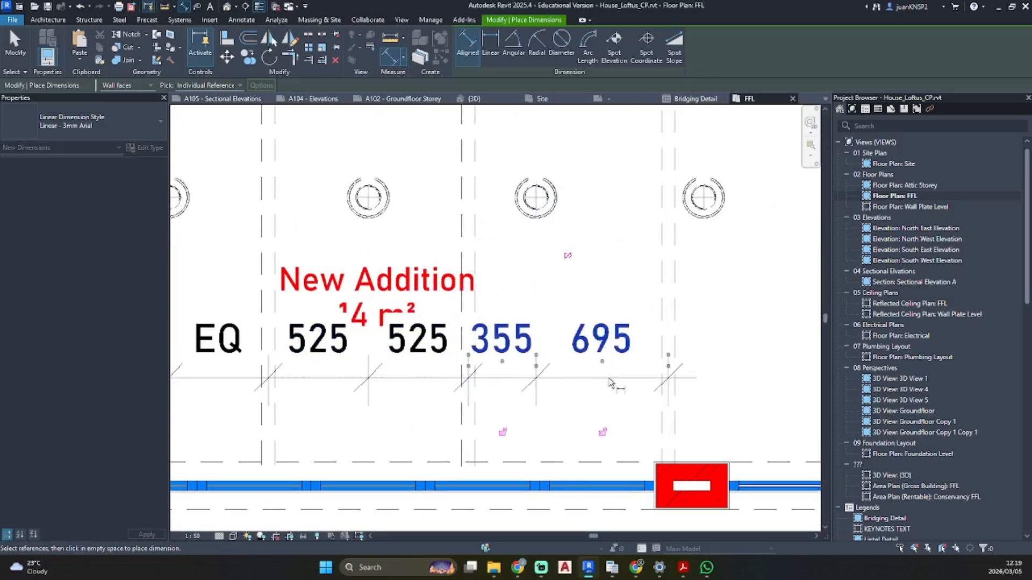
# - Dimension the last bay from the inner rafter's centre through the rightmost downlight to the wall-side rafter, completing the dimension row
pyautogui.click(667, 220)
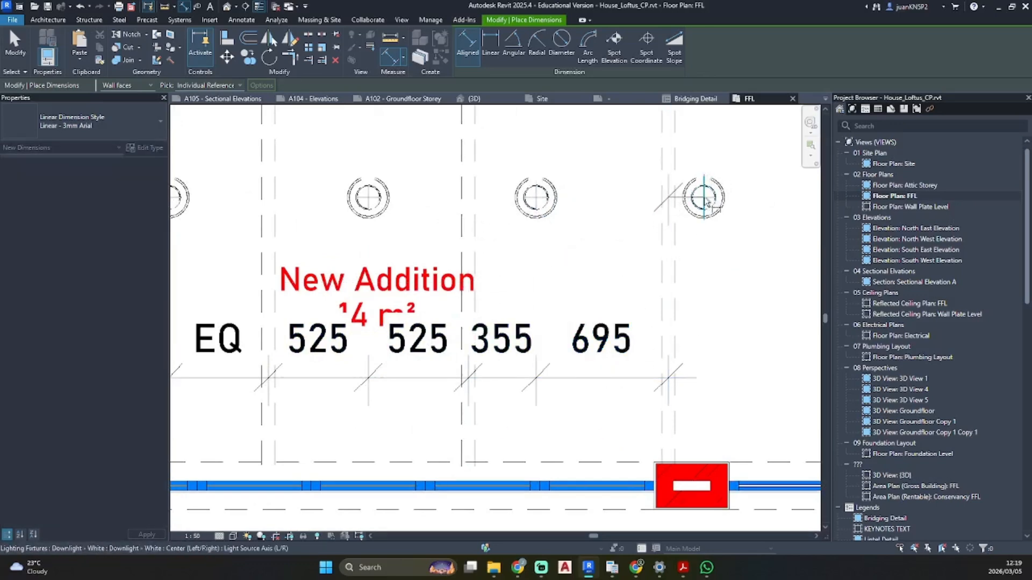
pyautogui.click(705, 199)
pyautogui.moveTo(705, 199); pyautogui.dragTo(486, 226, button='middle')
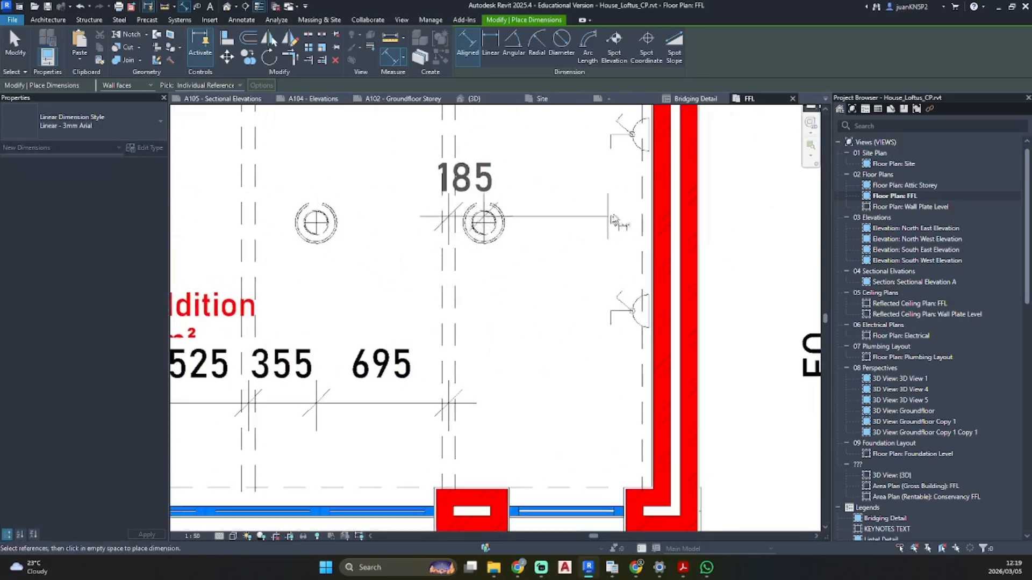
pyautogui.click(643, 213)
pyautogui.click(556, 400)
pyautogui.press('Escape')
pyautogui.press('Escape')
# - Make both segments of the rightmost downlight's dimension equal to centre the light between its rafters
pyautogui.click(485, 224)
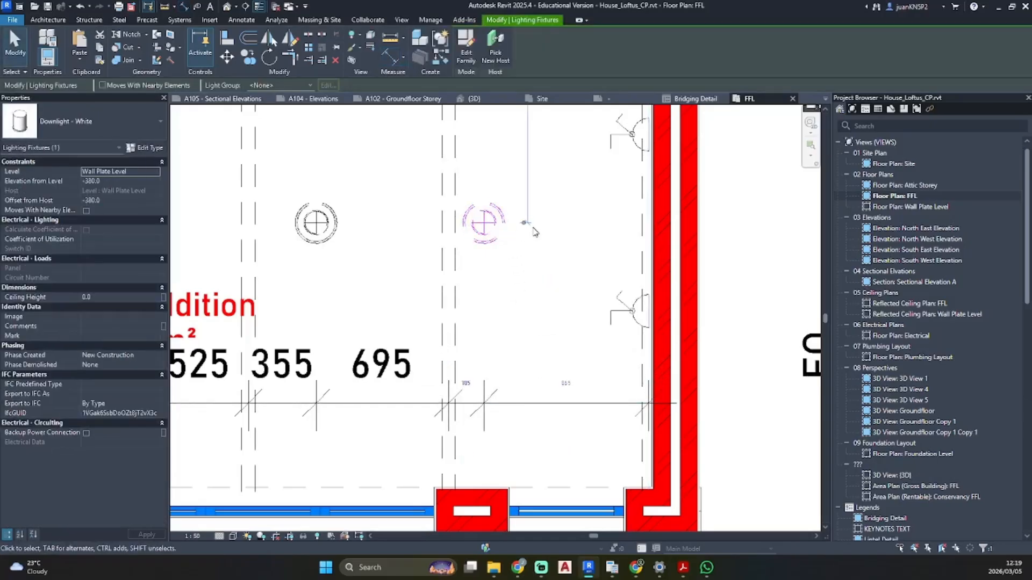
pyautogui.click(534, 324)
pyautogui.click(528, 403)
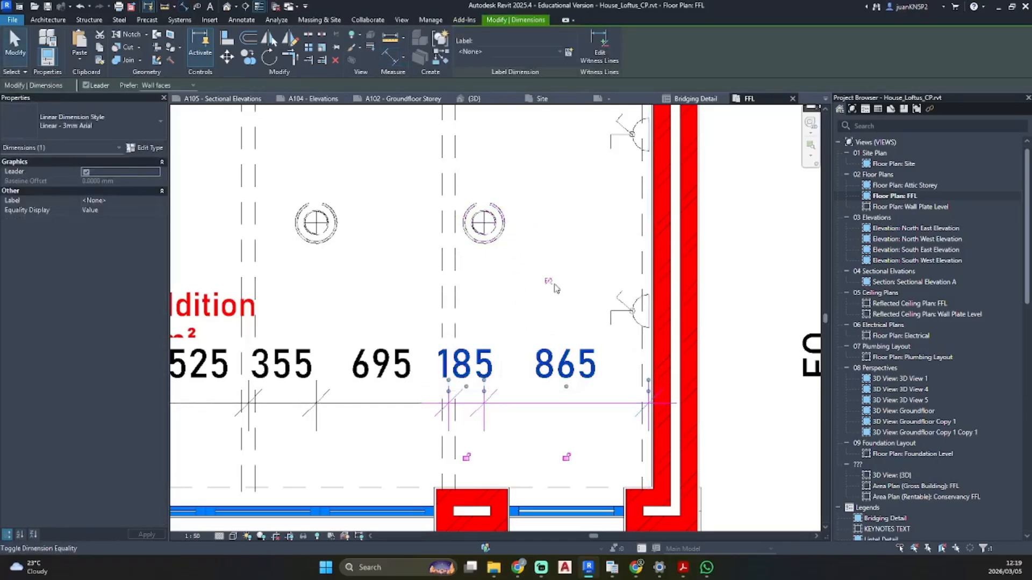
pyautogui.click(550, 282)
# - Make the dimension segments equal for the fourth downlight from the left and the middle downlight
pyautogui.click(359, 426)
pyautogui.click(358, 403)
pyautogui.click(349, 283)
pyautogui.moveTo(341, 326); pyautogui.dragTo(596, 306, button='middle')
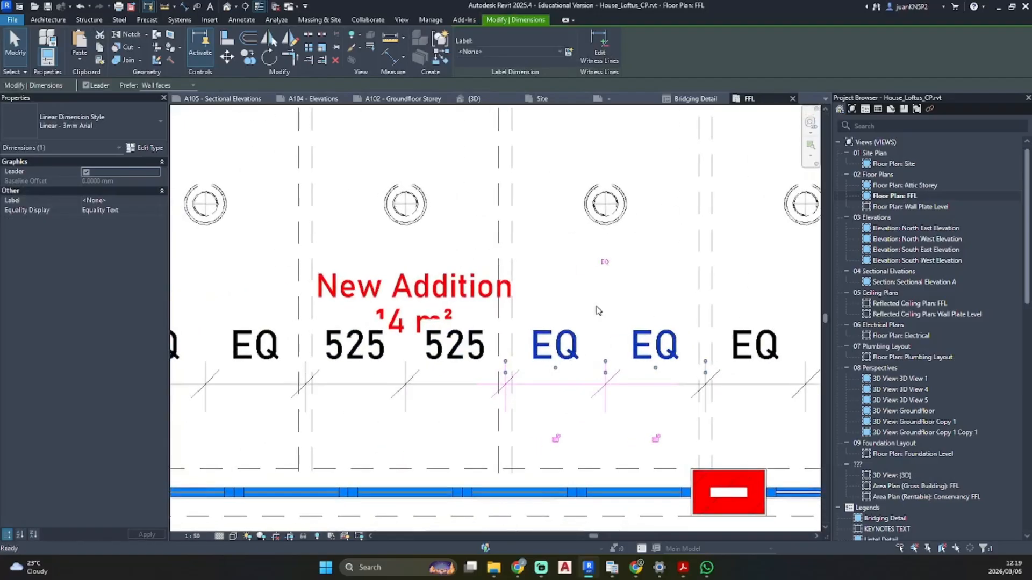
pyautogui.click(412, 385)
pyautogui.click(406, 262)
pyautogui.press('Escape')
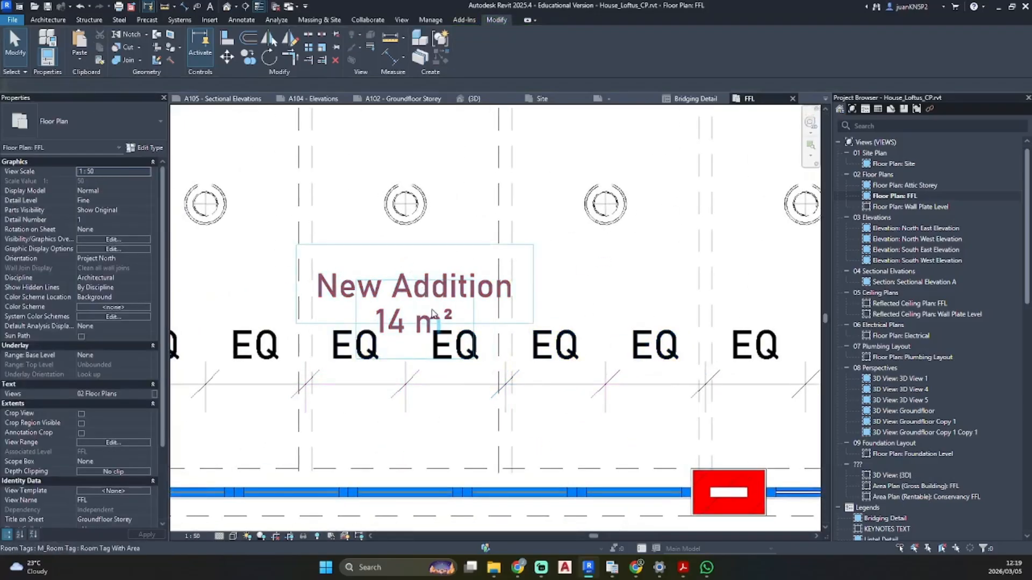
# - Move the New Addition room tag up, clear of the row of equality dimensions
pyautogui.scroll(-3, 421, 312)
pyautogui.click(510, 316)
pyautogui.moveTo(511, 316); pyautogui.dragTo(509, 355)
pyautogui.click(541, 406)
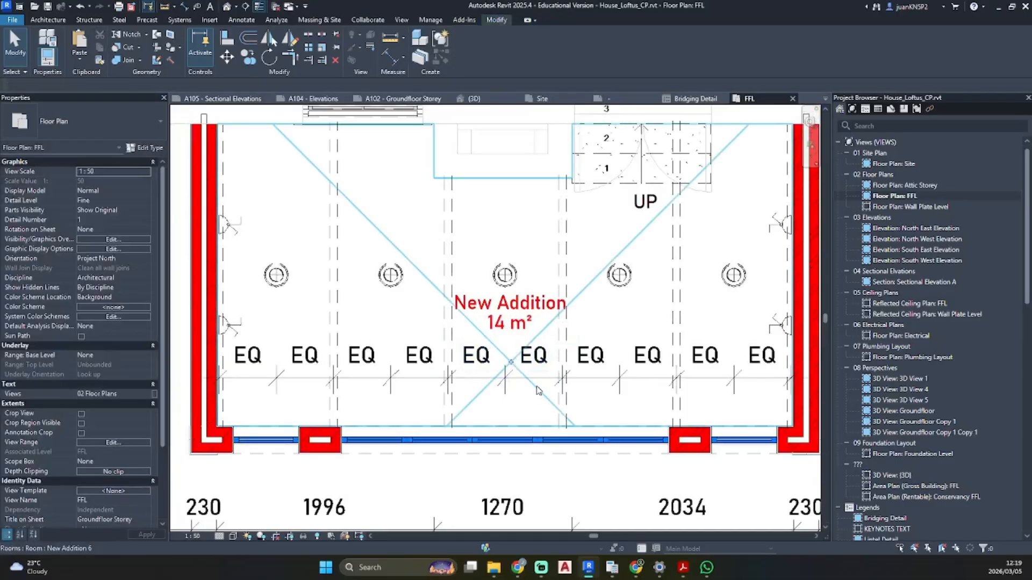
# - Turn off equality on all five downlight dimensions so they display numeric values instead of EQ
pyautogui.scroll(-2, 461, 282)
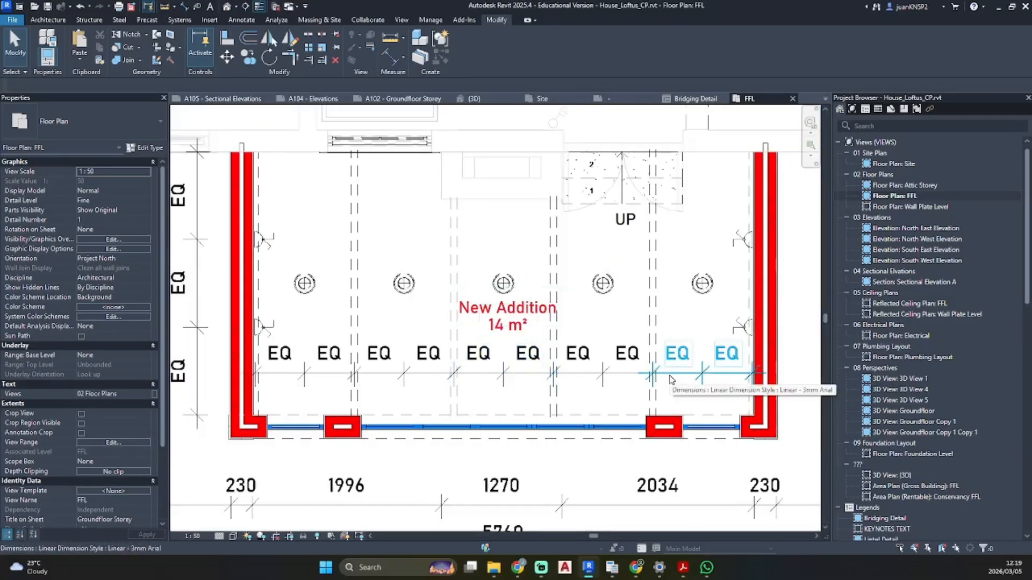
pyautogui.click(700, 372)
pyautogui.click(579, 358)
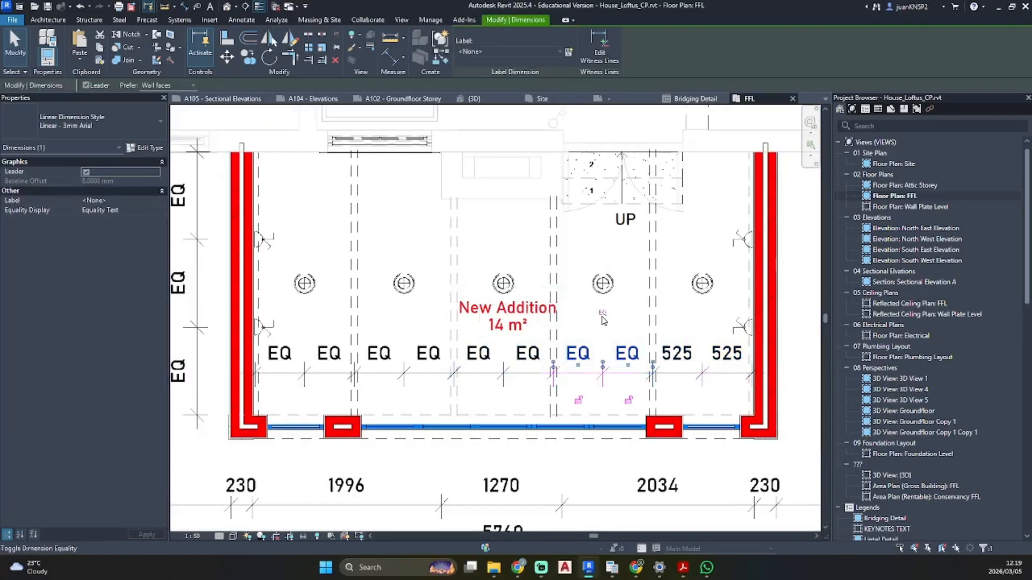
pyautogui.click(503, 314)
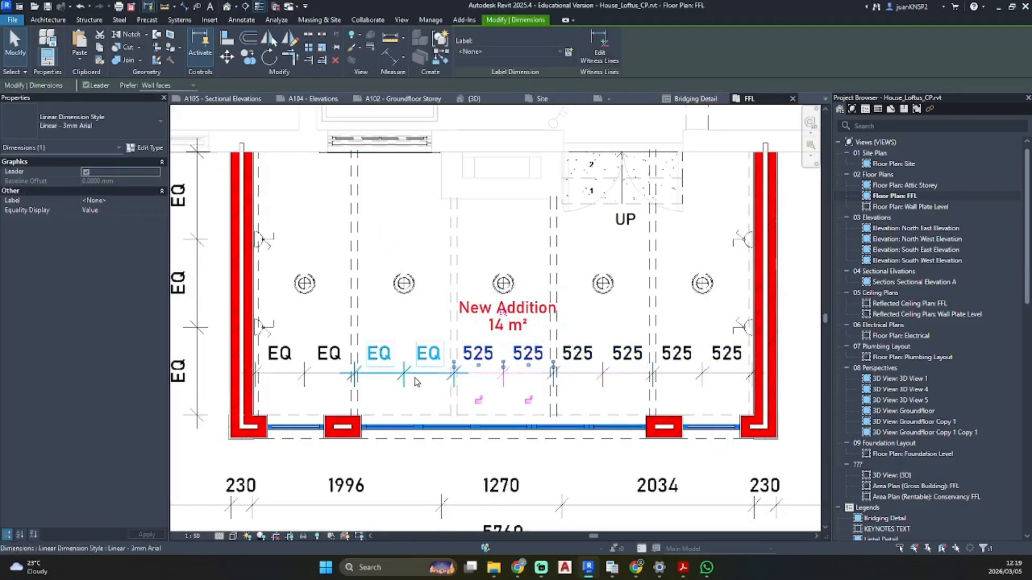
pyautogui.click(415, 375)
pyautogui.click(405, 314)
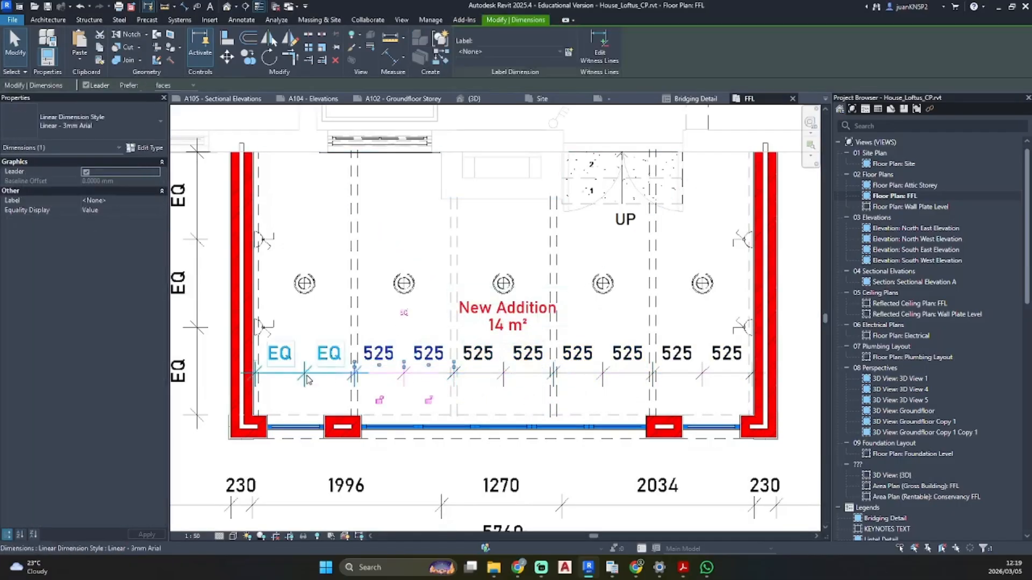
pyautogui.click(307, 380)
# - Turn off equality on the vertical dimensions outside both side walls of the New Addition so they display numeric values
pyautogui.moveTo(213, 307); pyautogui.dragTo(342, 310, button='middle')
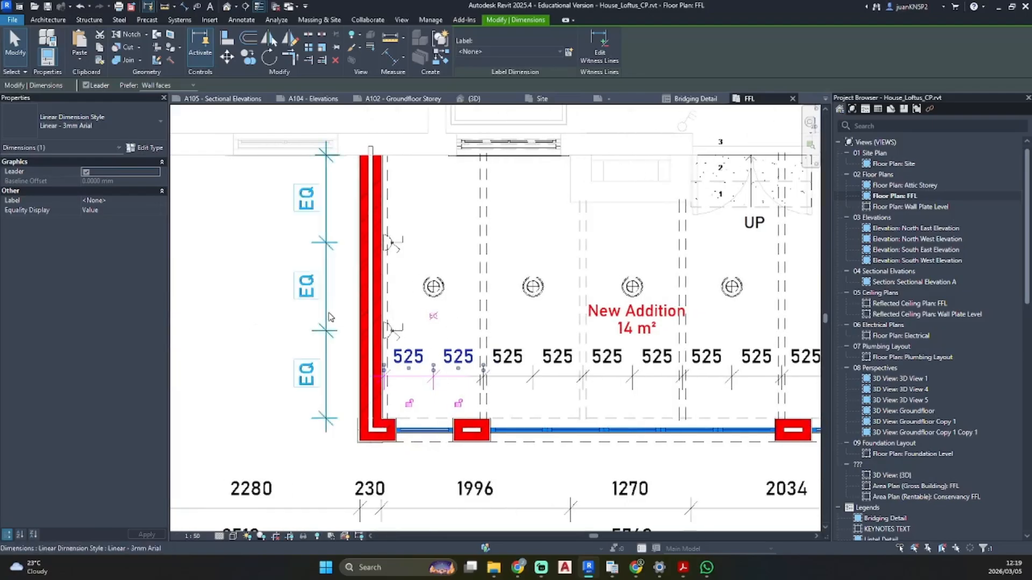
pyautogui.click(265, 287)
pyautogui.click(253, 344)
pyautogui.scroll(-1, 457, 365)
pyautogui.moveTo(457, 365); pyautogui.dragTo(213, 351, button='middle')
pyautogui.click(673, 301)
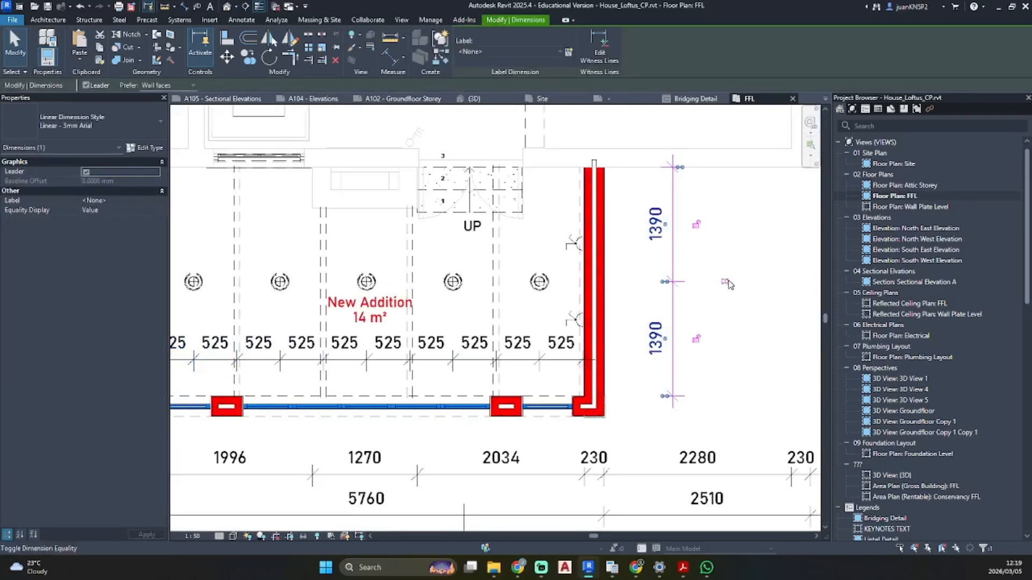
pyautogui.click(711, 249)
pyautogui.scroll(-2, 688, 289)
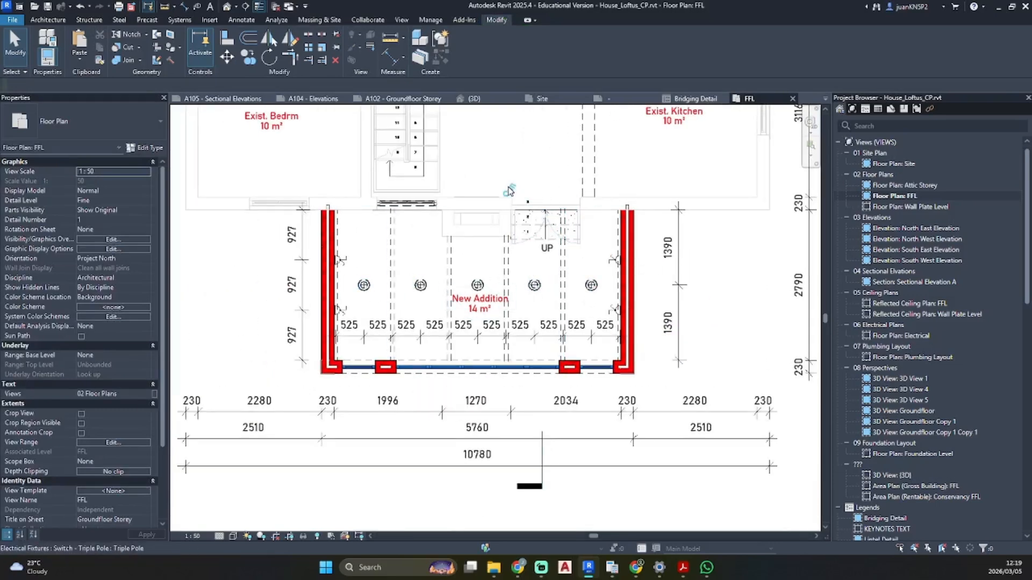
# - Check the triple pole switch beside the opening to the New Addition and save the project
pyautogui.click(509, 191)
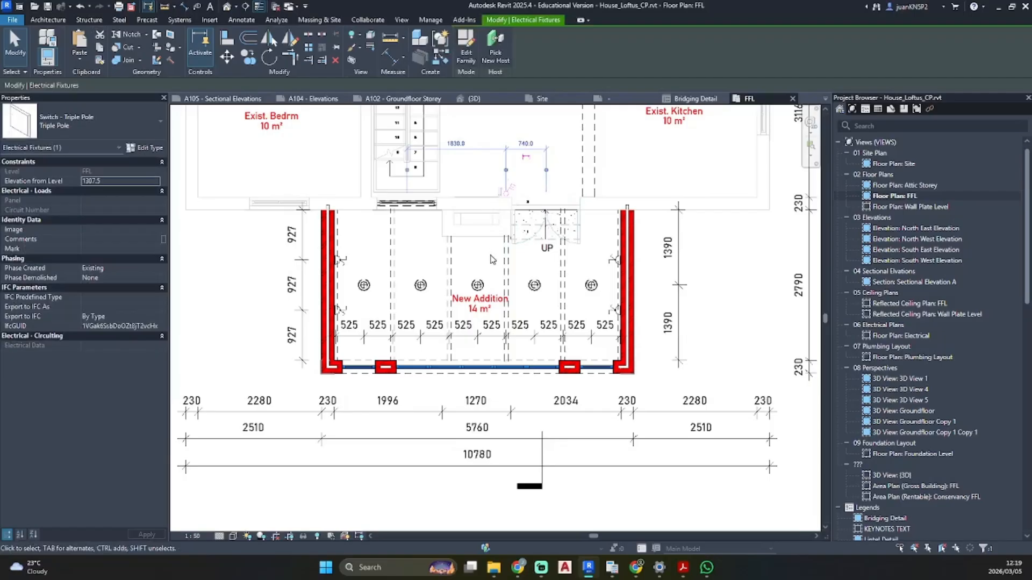
pyautogui.press('Escape')
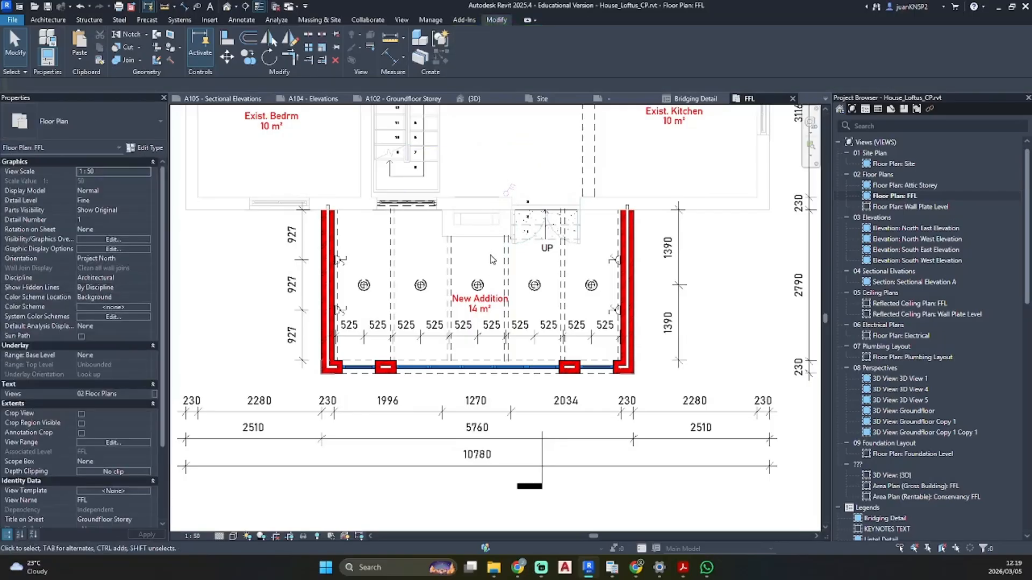
pyautogui.click(179, 20)
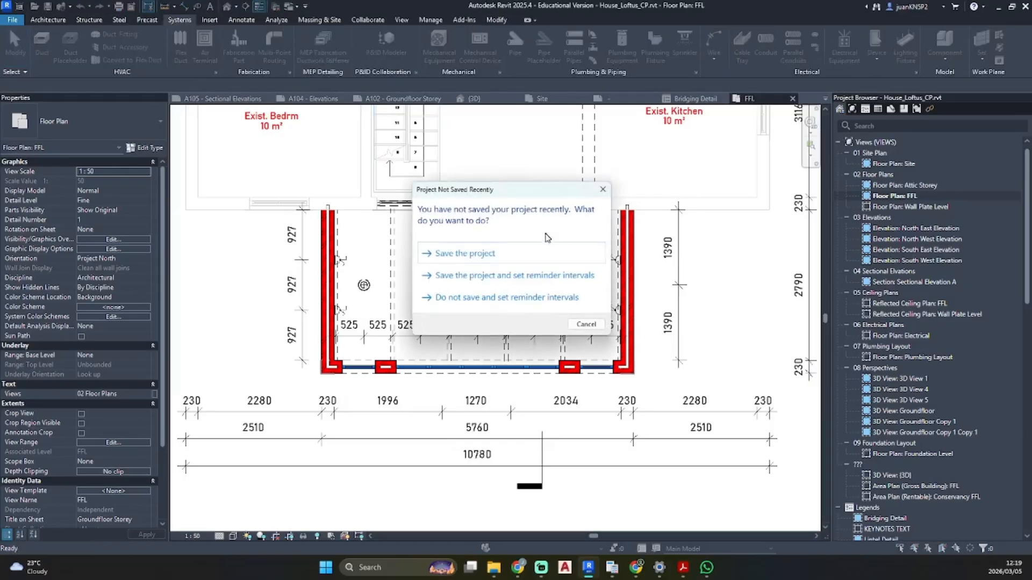
pyautogui.click(502, 253)
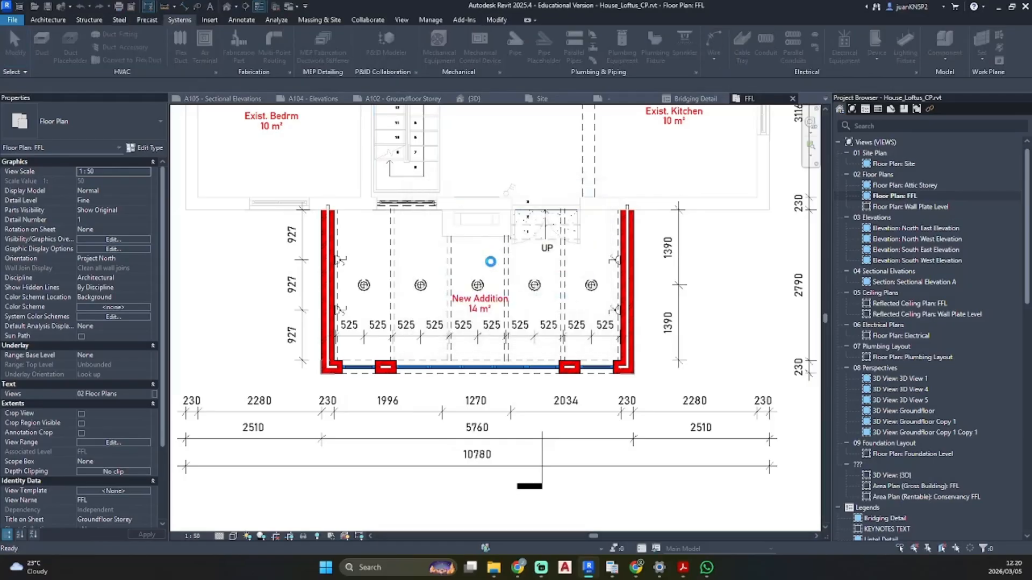
# - Draw an arc wire from the triple pole switch, curving across the steps, to the centre of the rightmost downlight
pyautogui.scroll(3, 516, 226)
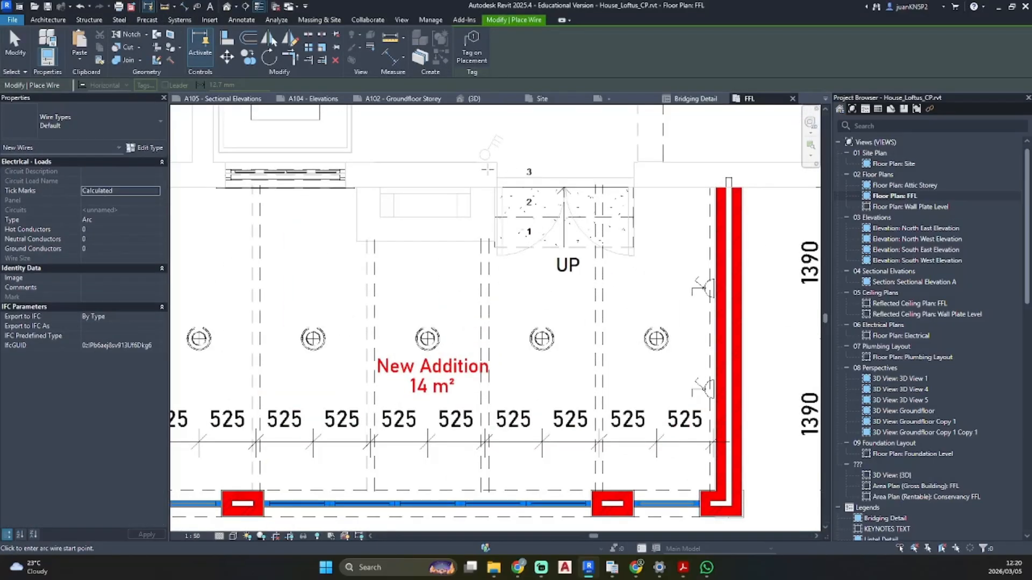
pyautogui.scroll(3, 487, 169)
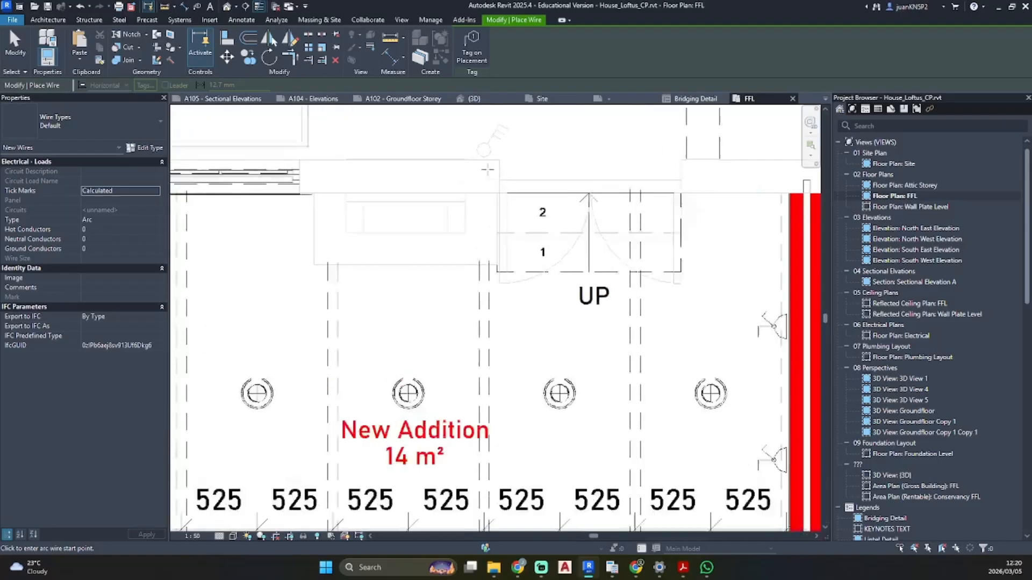
pyautogui.click(480, 141)
pyautogui.scroll(-4, 524, 208)
pyautogui.scroll(5, 657, 315)
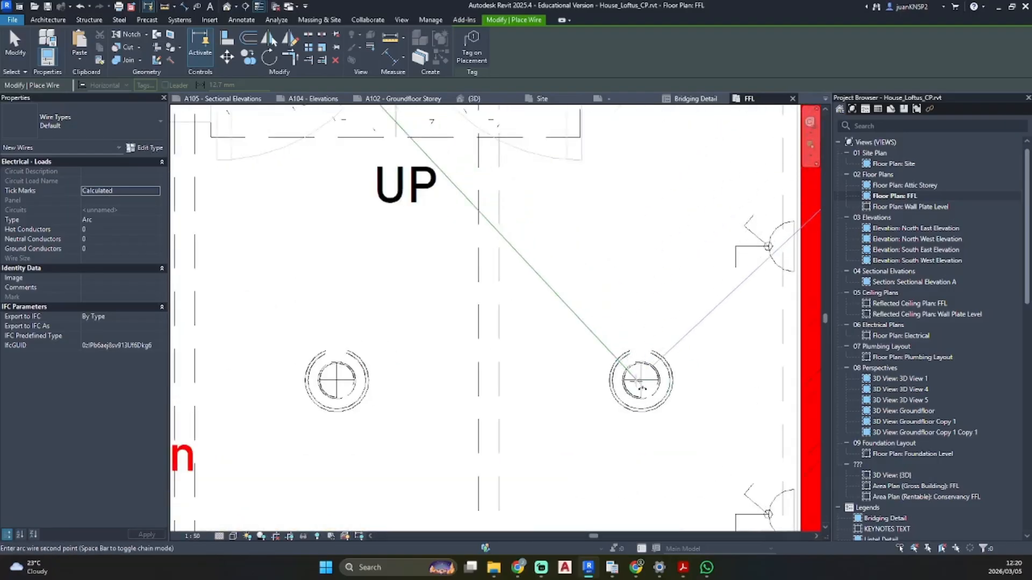
pyautogui.scroll(5, 641, 383)
pyautogui.scroll(-5, 495, 281)
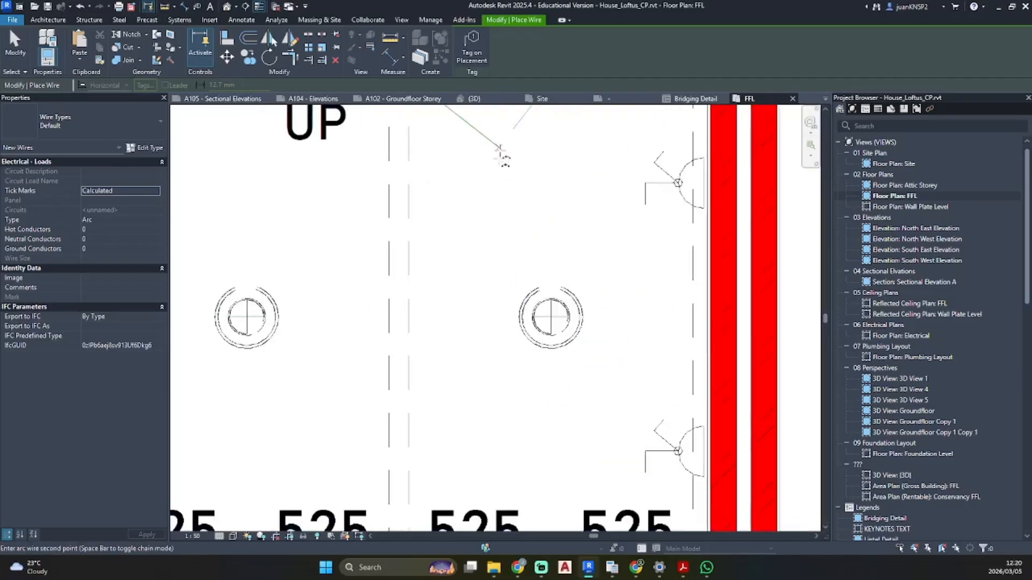
pyautogui.scroll(-3, 500, 151)
pyautogui.moveTo(500, 150); pyautogui.dragTo(603, 372, button='middle')
pyautogui.click(545, 277)
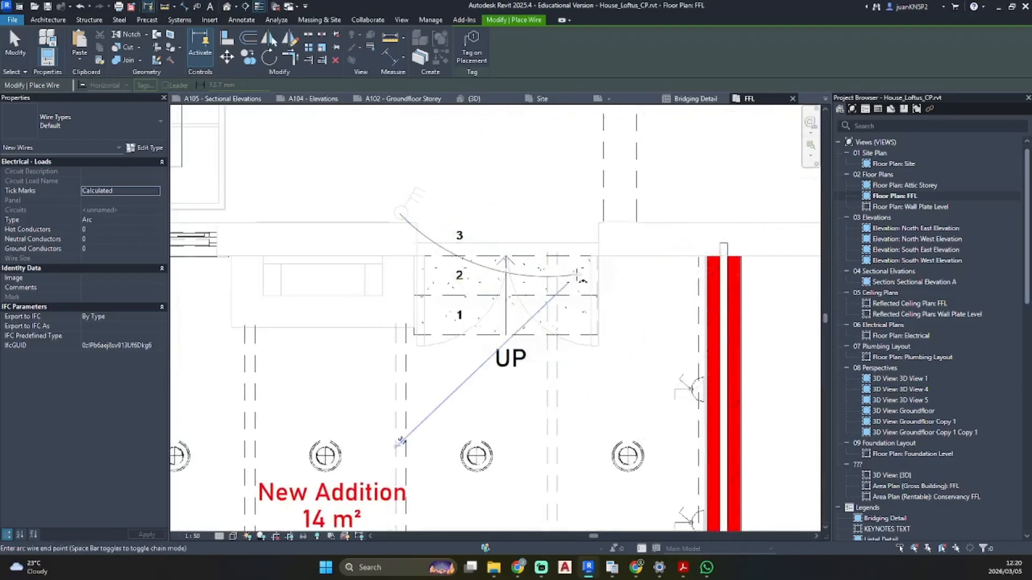
pyautogui.scroll(4, 628, 457)
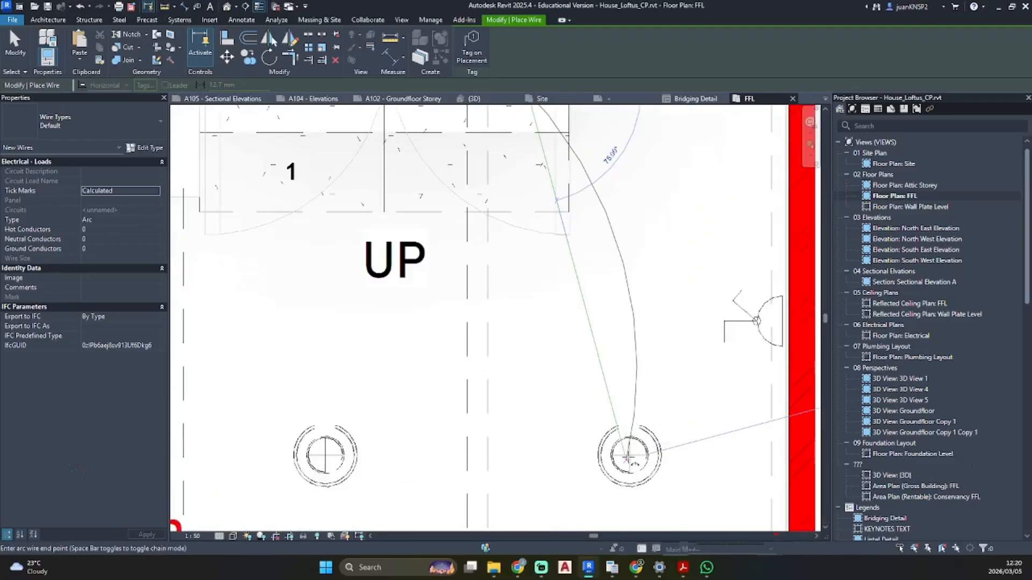
pyautogui.scroll(2, 628, 458)
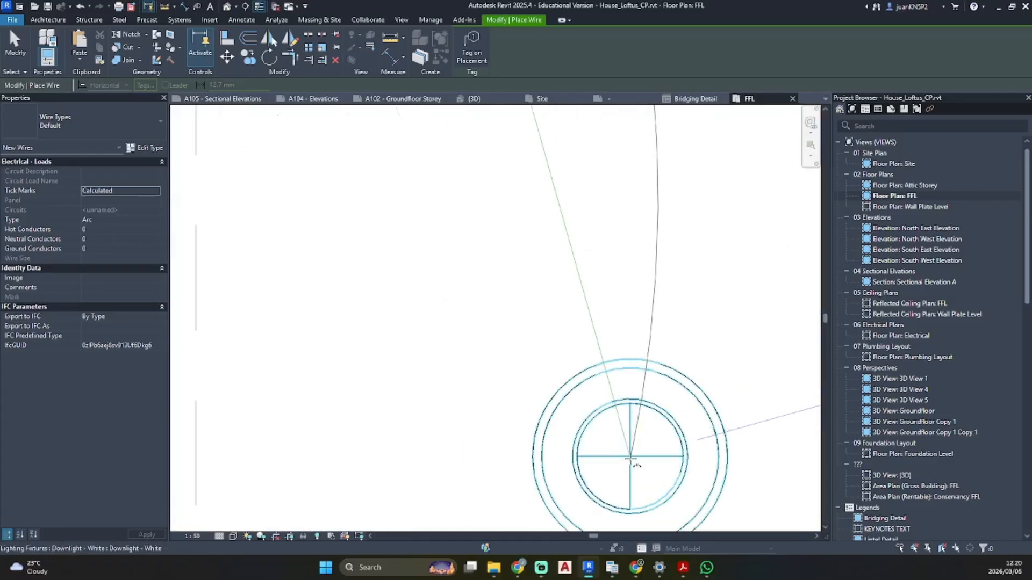
pyautogui.click(632, 461)
# - Draw an arc wire bowing toward the front wall from the rightmost downlight to the centre of the adjacent downlight
pyautogui.scroll(-4, 392, 415)
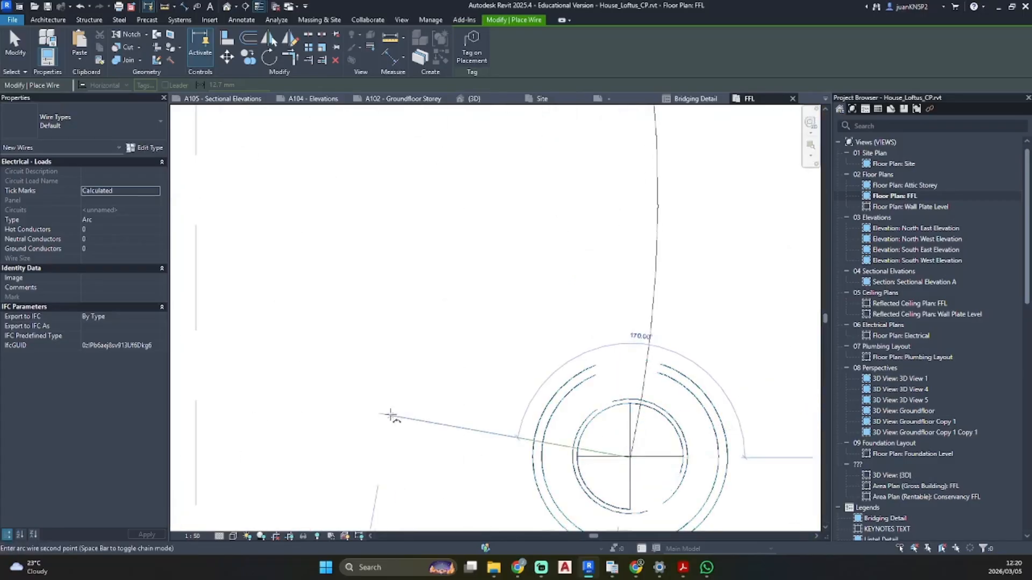
pyautogui.scroll(3, 656, 329)
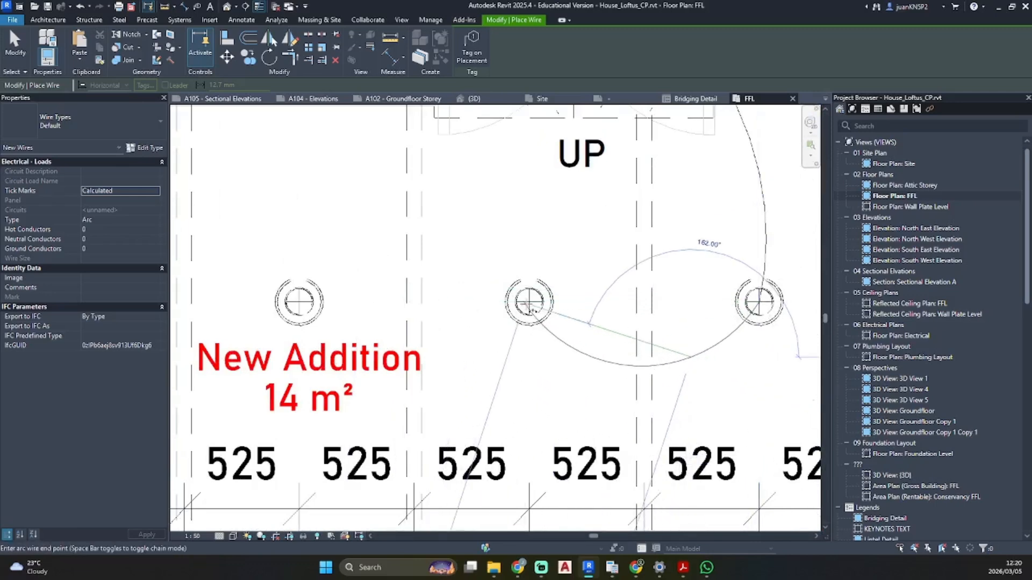
pyautogui.scroll(6, 533, 308)
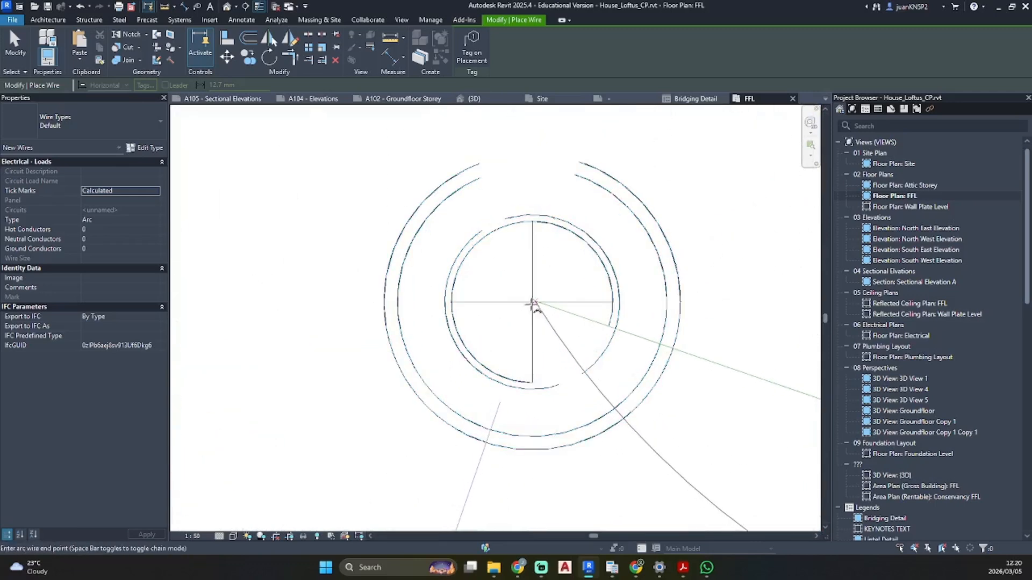
pyautogui.click(536, 311)
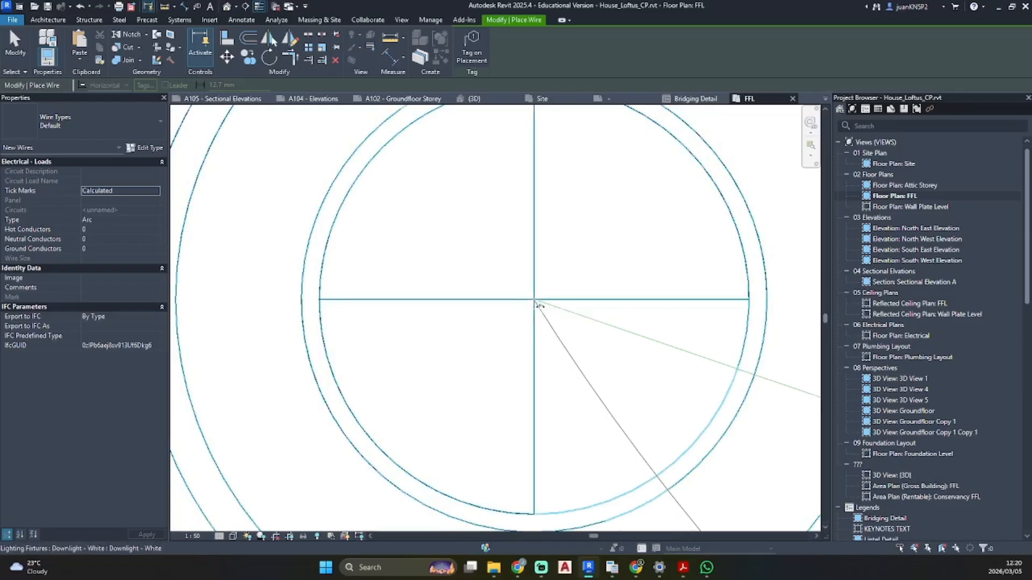
pyautogui.scroll(-4, 535, 308)
pyautogui.scroll(-5, 536, 310)
pyautogui.press('Escape')
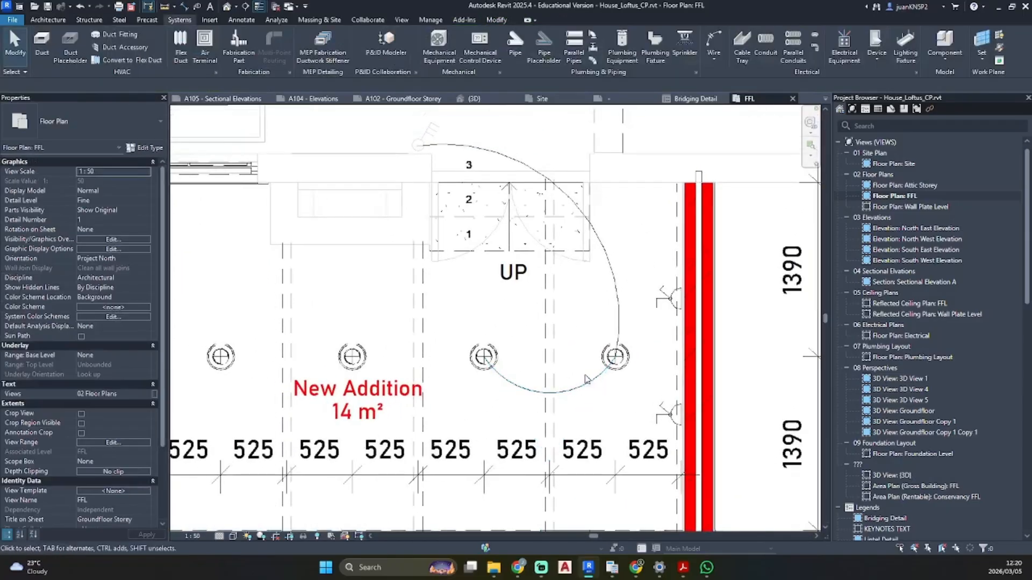
# - Copy the arc wire between the two rightmost downlights along the row so that it links each remaining pair of adjacent downlights
pyautogui.click(594, 370)
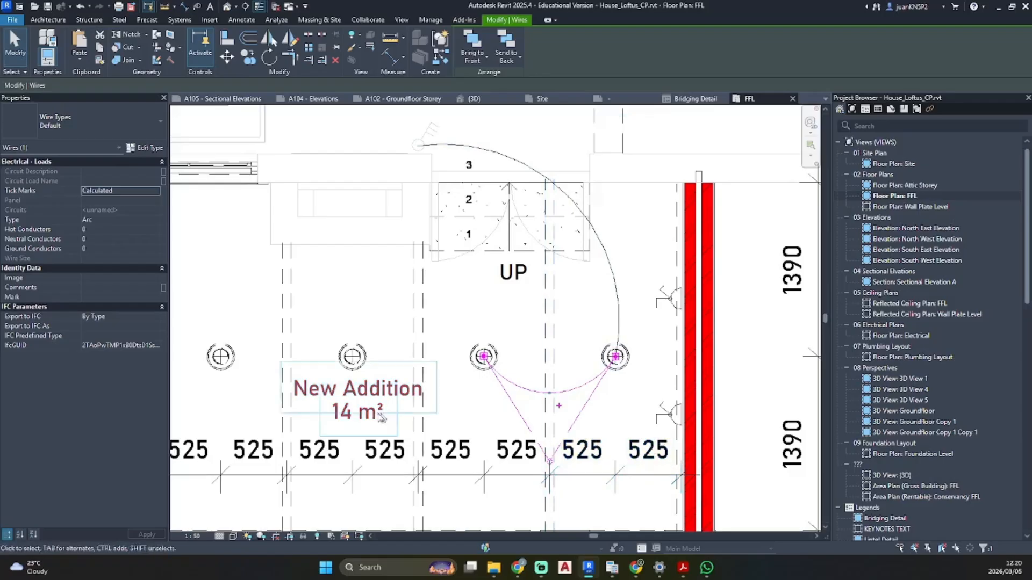
pyautogui.press('c')
pyautogui.press('o')
pyautogui.scroll(5, 596, 366)
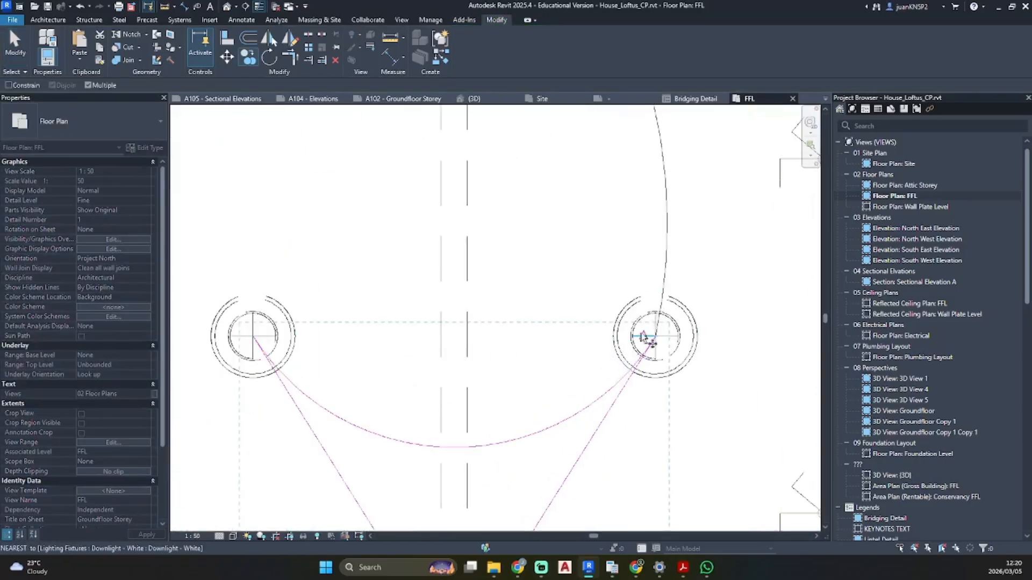
pyautogui.click(656, 337)
pyautogui.scroll(-1, 236, 323)
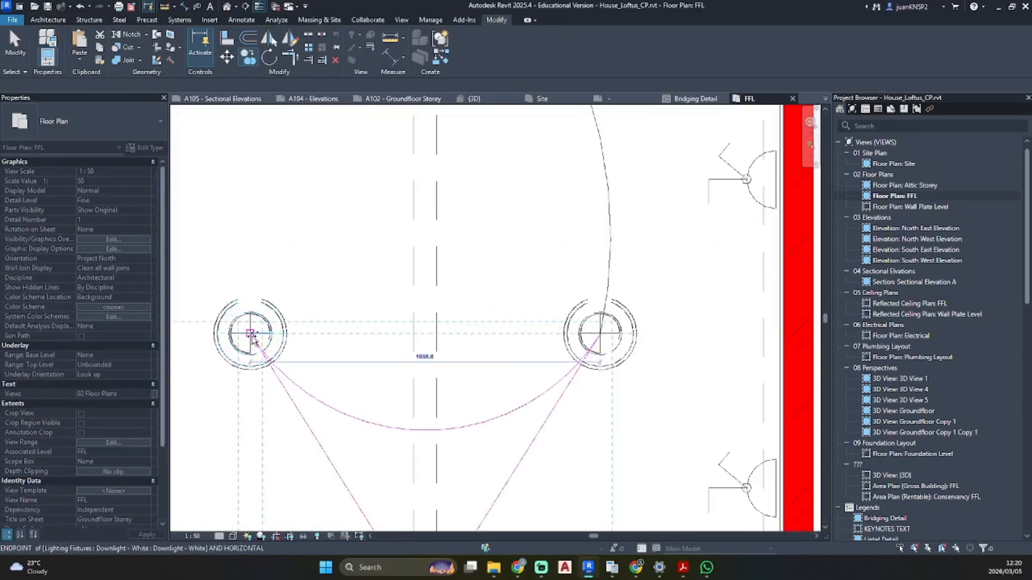
pyautogui.click(251, 334)
pyautogui.scroll(-4, 242, 326)
pyautogui.moveTo(242, 326); pyautogui.dragTo(698, 326, button='middle')
pyautogui.scroll(1, 699, 325)
pyautogui.click(522, 325)
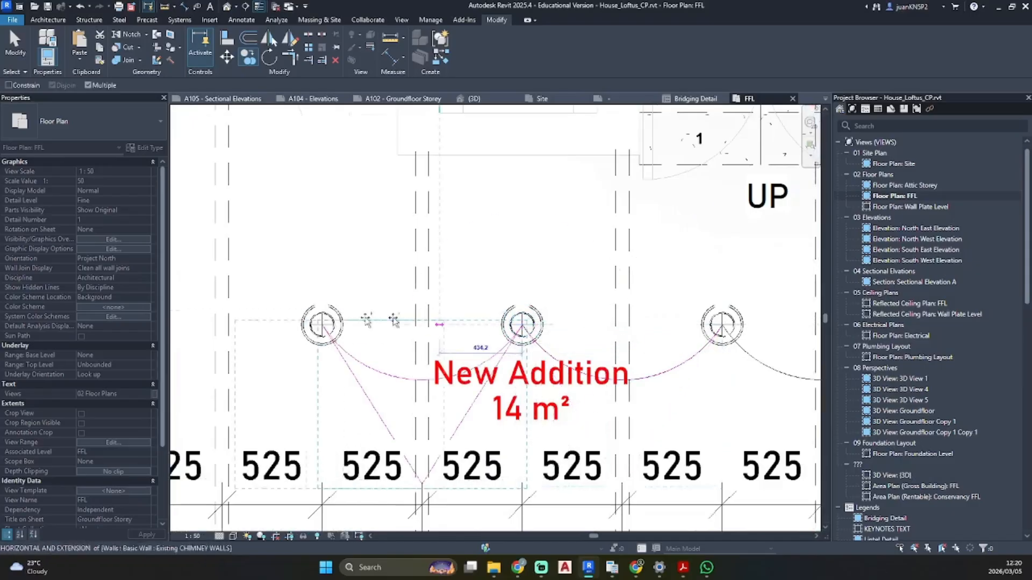
pyautogui.click(323, 325)
pyautogui.scroll(-2, 333, 325)
pyautogui.moveTo(346, 323); pyautogui.dragTo(526, 341, button='middle')
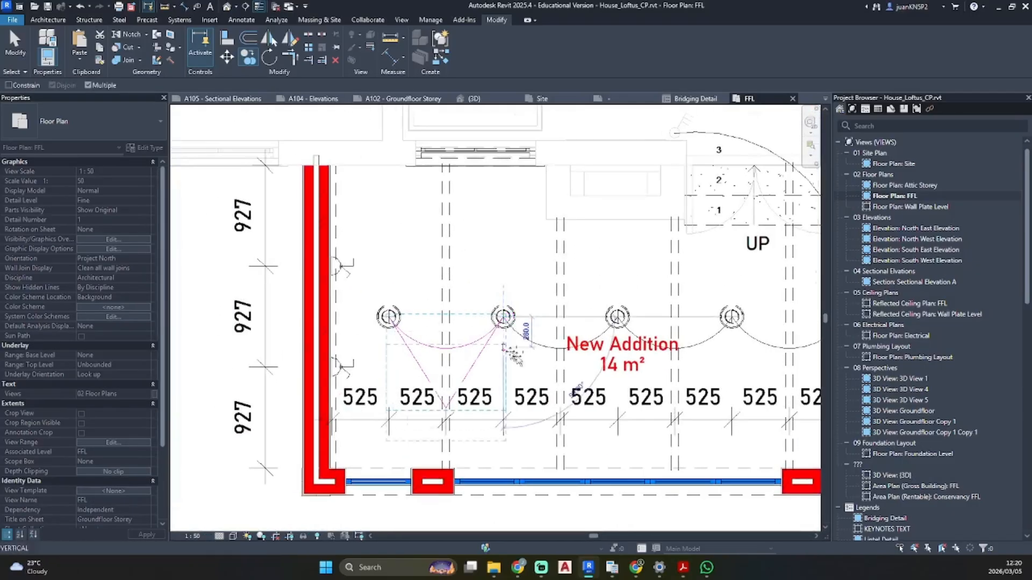
pyautogui.press('Escape')
# - Move the New Addition room tag above the row of downlights, clear of the wires
pyautogui.moveTo(628, 377); pyautogui.dragTo(628, 290)
pyautogui.scroll(-2, 654, 397)
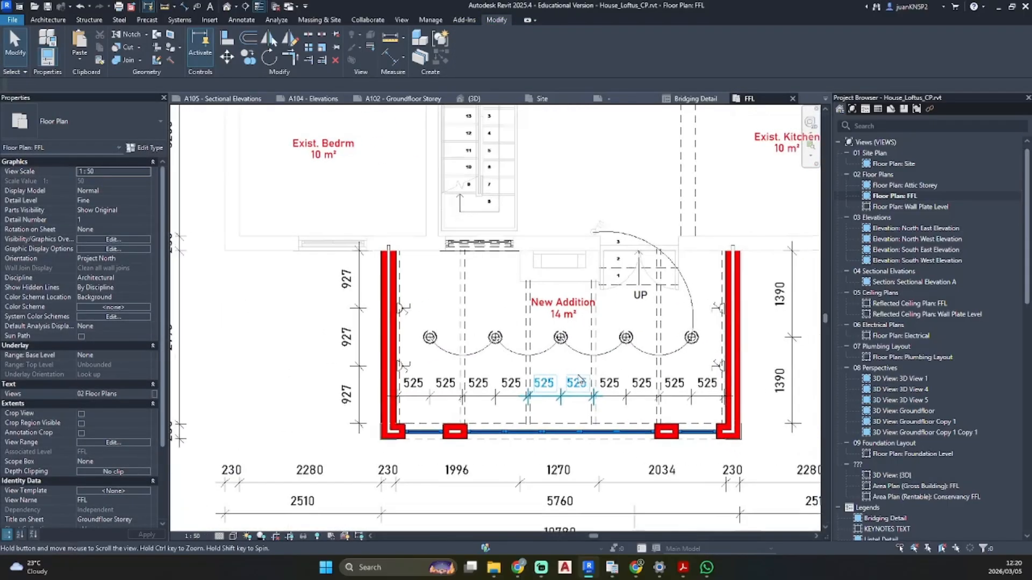
# - Select all five wires and override their projection line colour in this view with RGB 255-128-064
pyautogui.click(685, 301)
pyautogui.keyDown('ctrl'); pyautogui.click(676, 362); pyautogui.keyUp('ctrl')
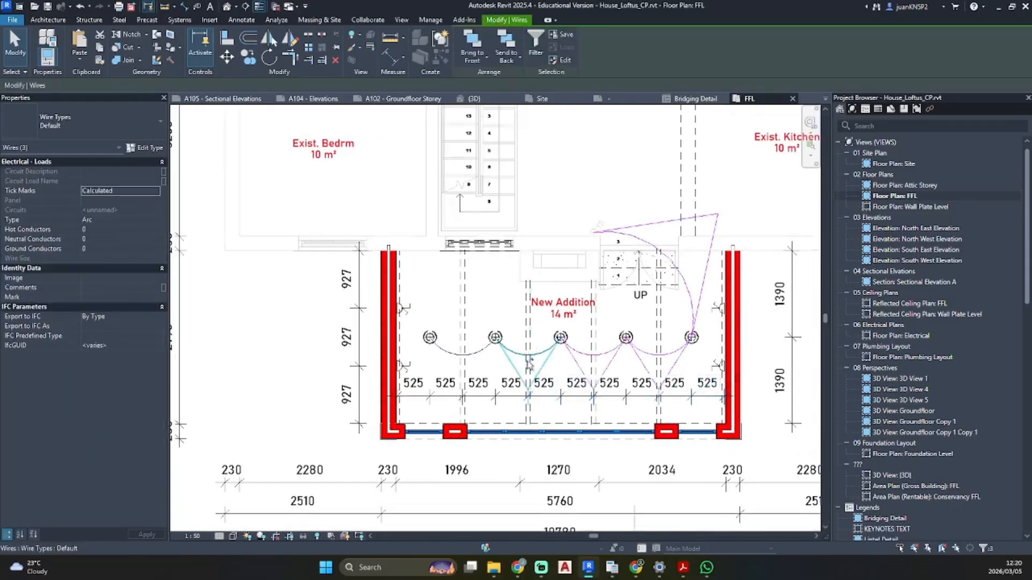
pyautogui.rightClick(480, 355)
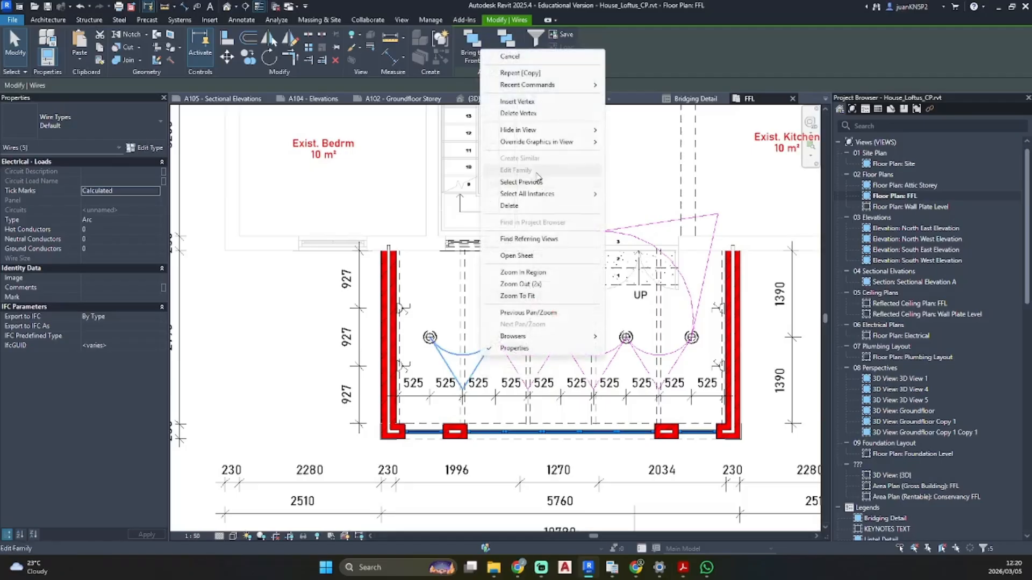
pyautogui.moveTo(546, 143)
pyautogui.click(637, 143)
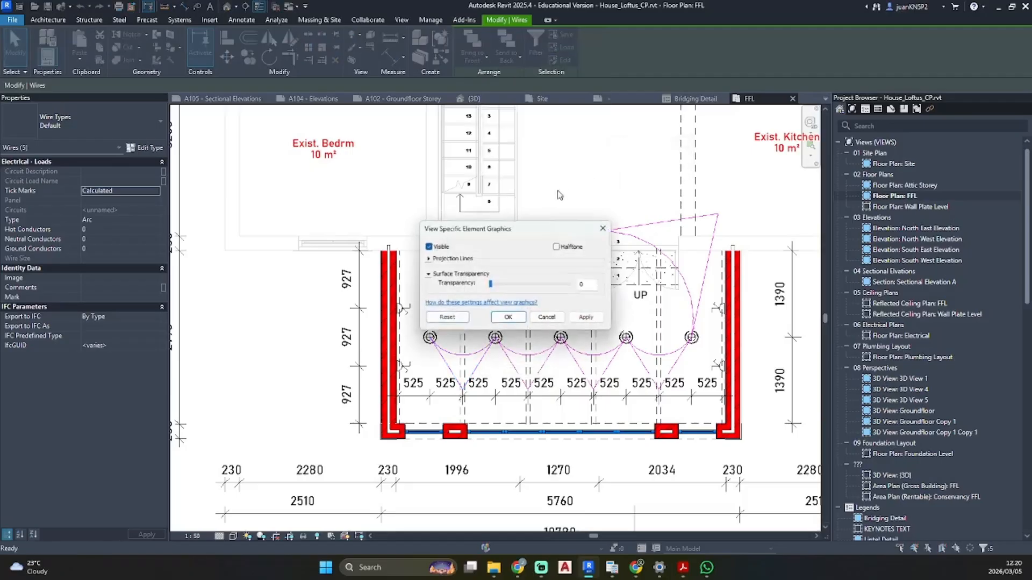
pyautogui.click(428, 258)
pyautogui.click(495, 284)
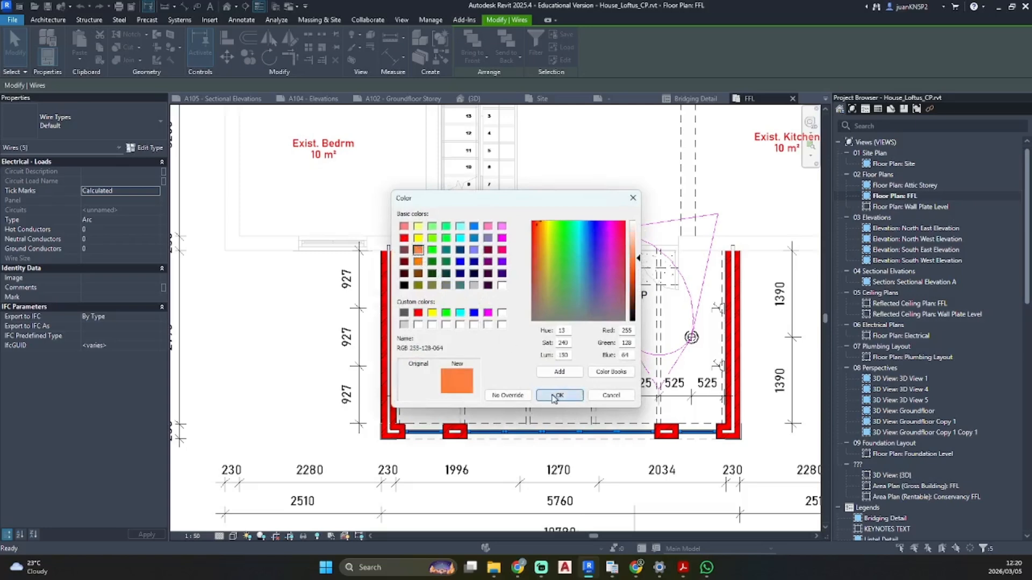
pyautogui.click(557, 395)
# - Set the wires' projection line pattern to Hidden and weight to 4, and apply the graphic overrides
pyautogui.click(498, 271)
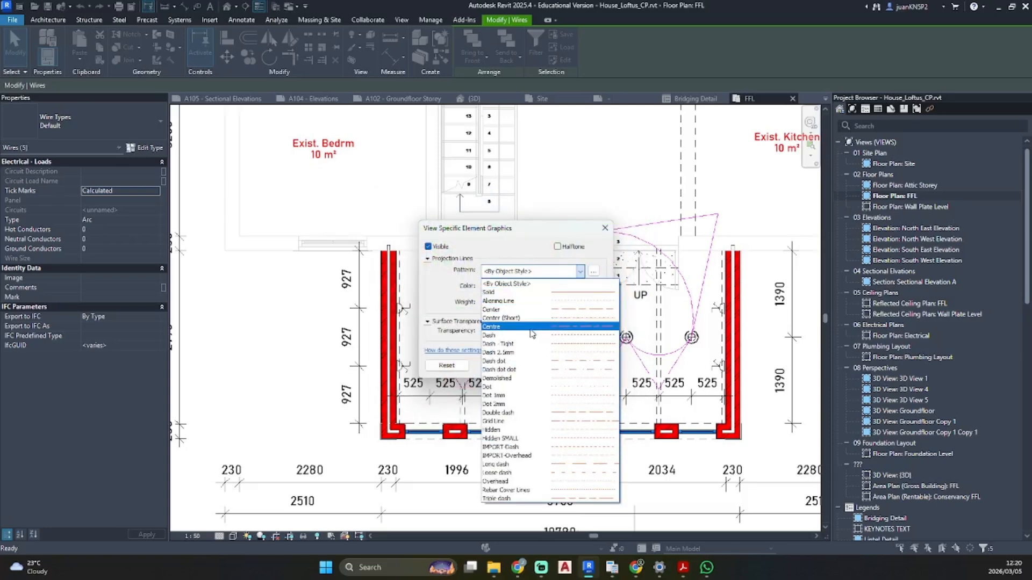
pyautogui.click(525, 432)
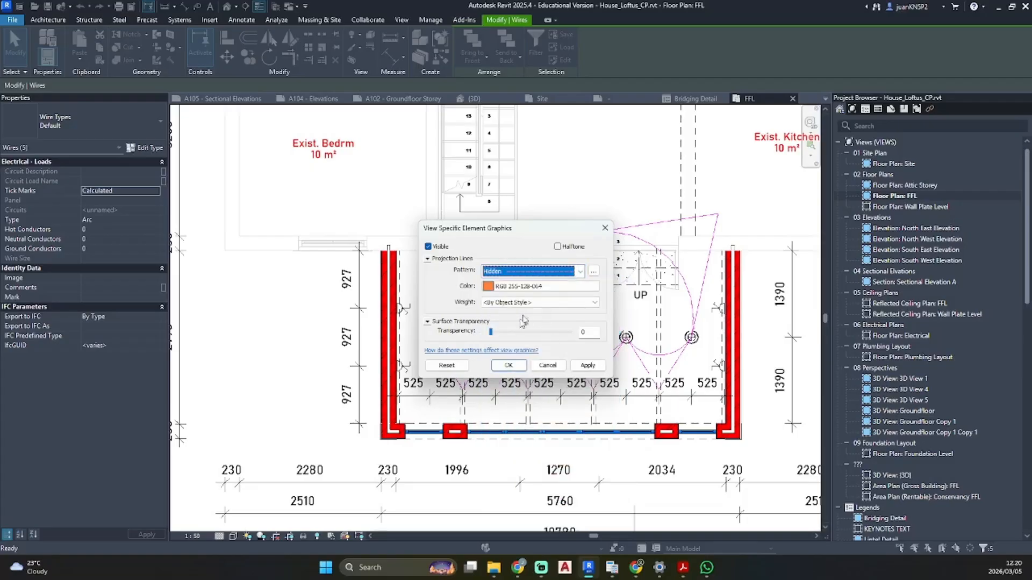
pyautogui.click(506, 305)
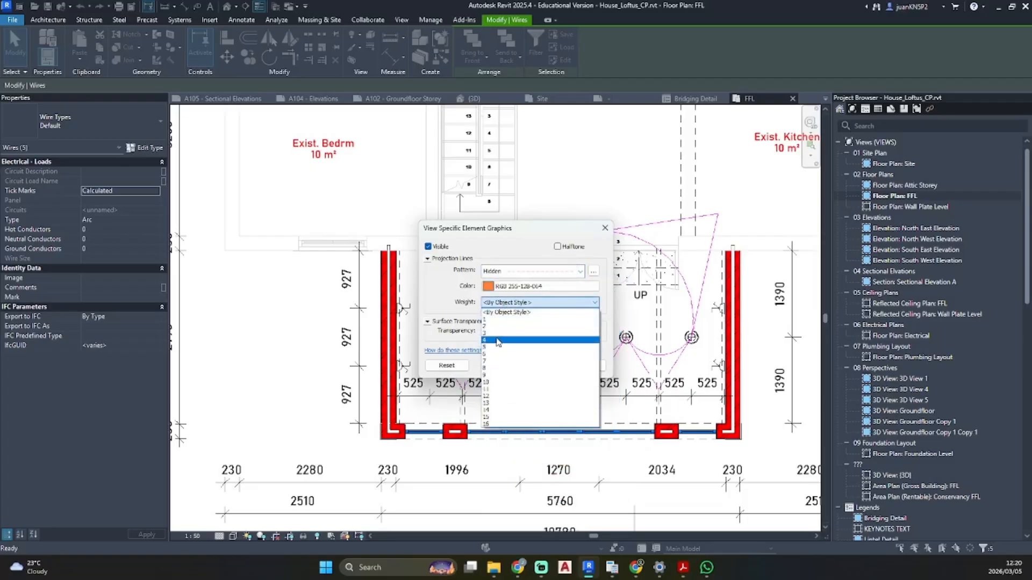
pyautogui.click(497, 341)
pyautogui.click(522, 367)
pyautogui.press('Escape')
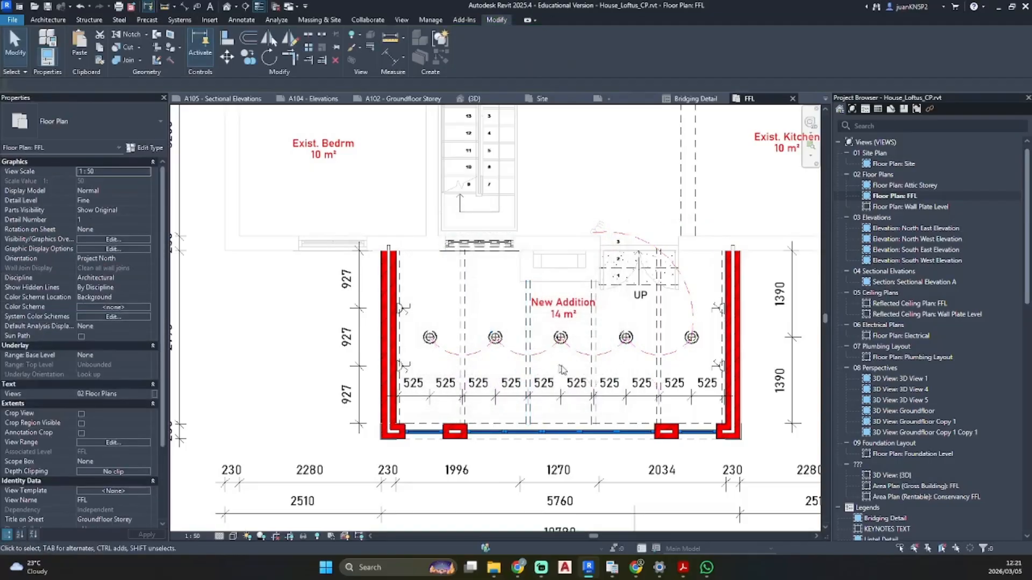
# - Set the Elevation from Level of the four single switched sockets on the New Addition's side walls to 150
pyautogui.scroll(4, 647, 360)
pyautogui.moveTo(657, 271); pyautogui.dragTo(489, 363, button='middle')
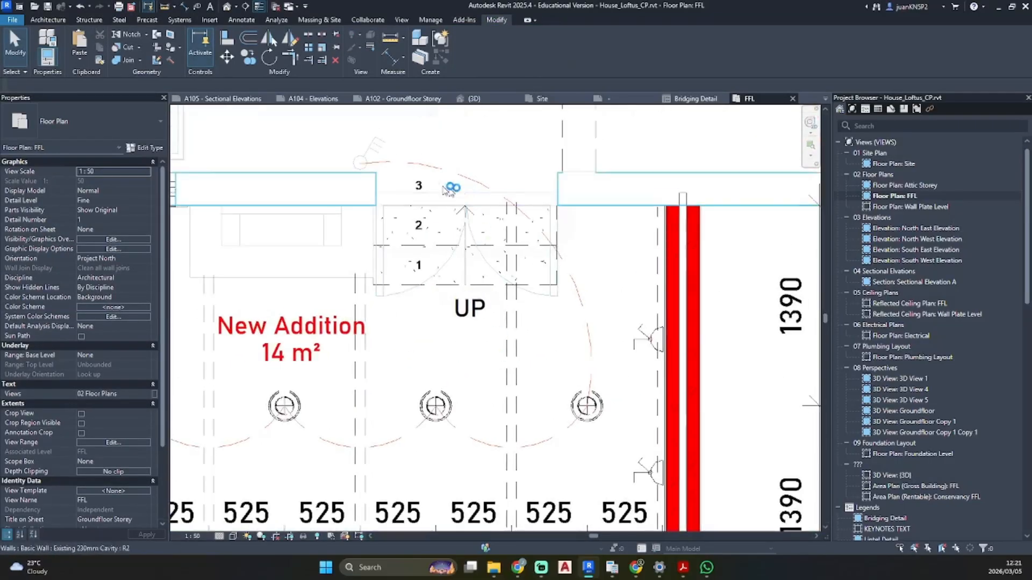
pyautogui.scroll(-2, 244, 420)
pyautogui.moveTo(244, 419); pyautogui.dragTo(500, 368, button='middle')
pyautogui.scroll(-2, 638, 387)
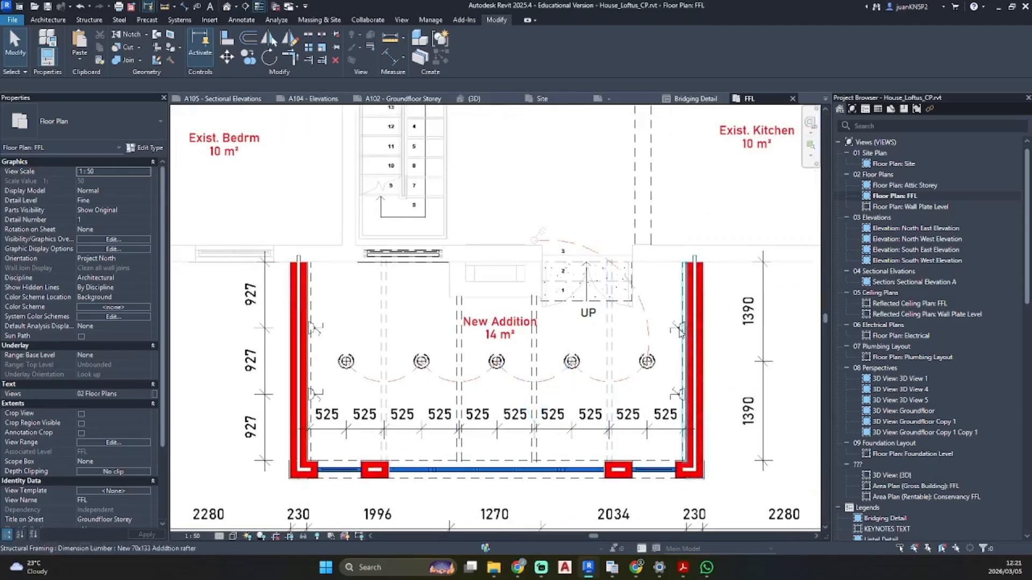
pyautogui.click(680, 329)
pyautogui.keyDown('ctrl'); pyautogui.click(678, 394); pyautogui.keyUp('ctrl')
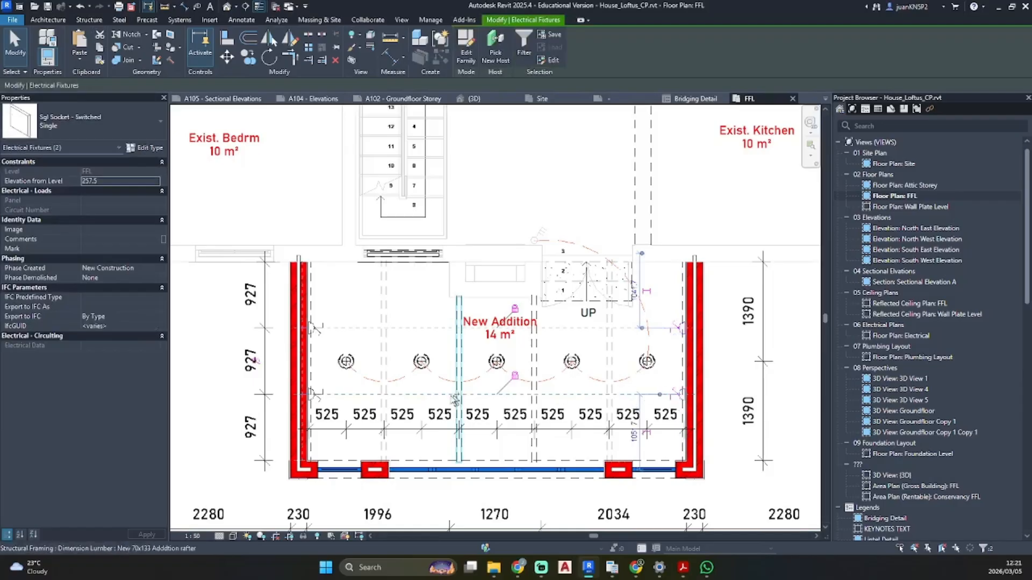
pyautogui.keyDown('ctrl'); pyautogui.click(318, 394); pyautogui.keyUp('ctrl')
pyautogui.keyDown('ctrl'); pyautogui.click(316, 328); pyautogui.keyUp('ctrl')
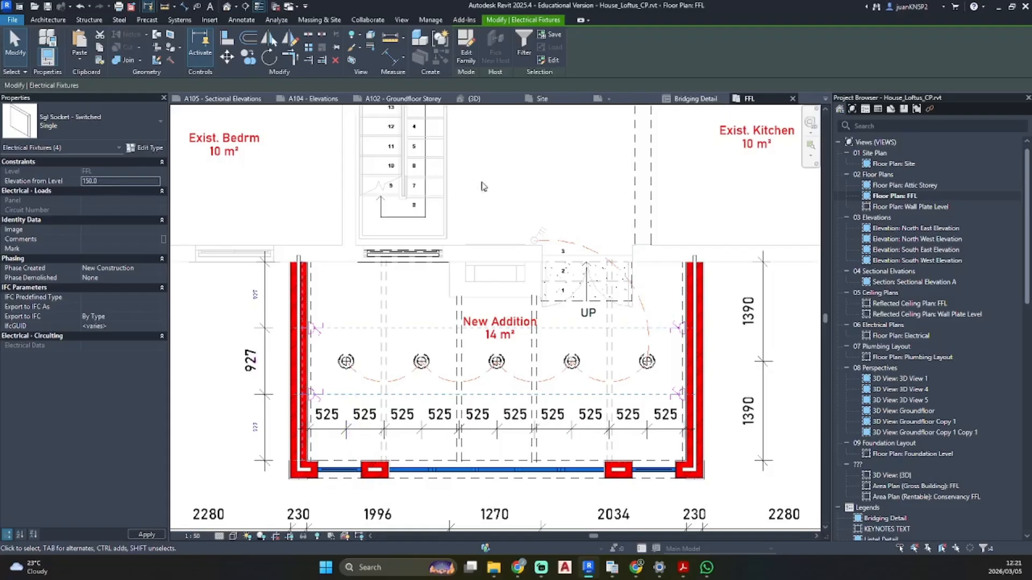
pyautogui.press('Escape')
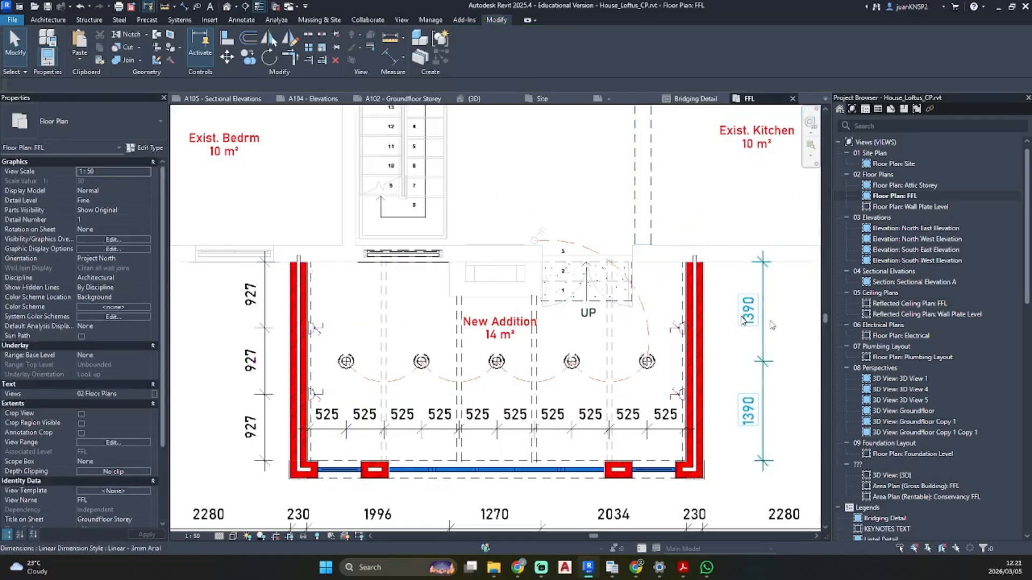
# - Open sheet A105 - Sectional Elevations and activate the Sectional Elevation A viewport at the New Addition's sockets
pyautogui.scroll(-6, 903, 318)
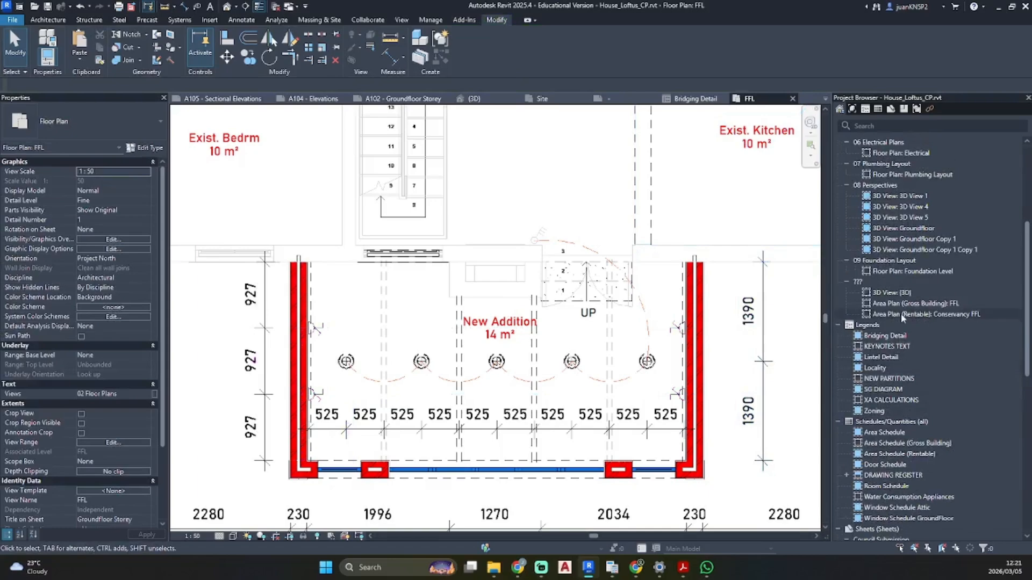
pyautogui.scroll(-10, 903, 319)
pyautogui.doubleClick(914, 417)
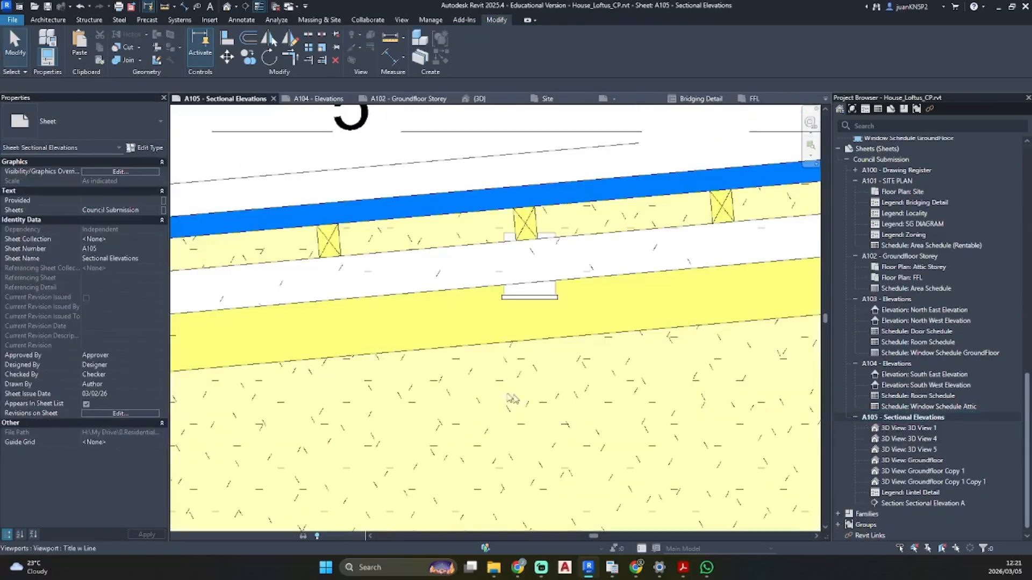
pyautogui.scroll(-5, 512, 399)
pyautogui.scroll(4, 591, 392)
pyautogui.scroll(3, 623, 390)
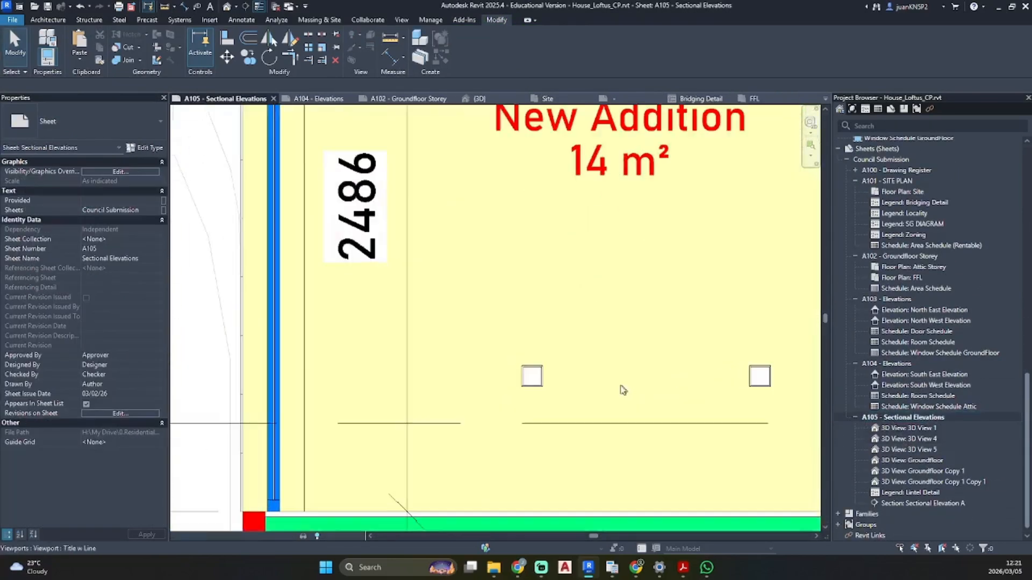
pyautogui.moveTo(623, 390); pyautogui.dragTo(561, 349, button='middle')
pyautogui.doubleClick(482, 341)
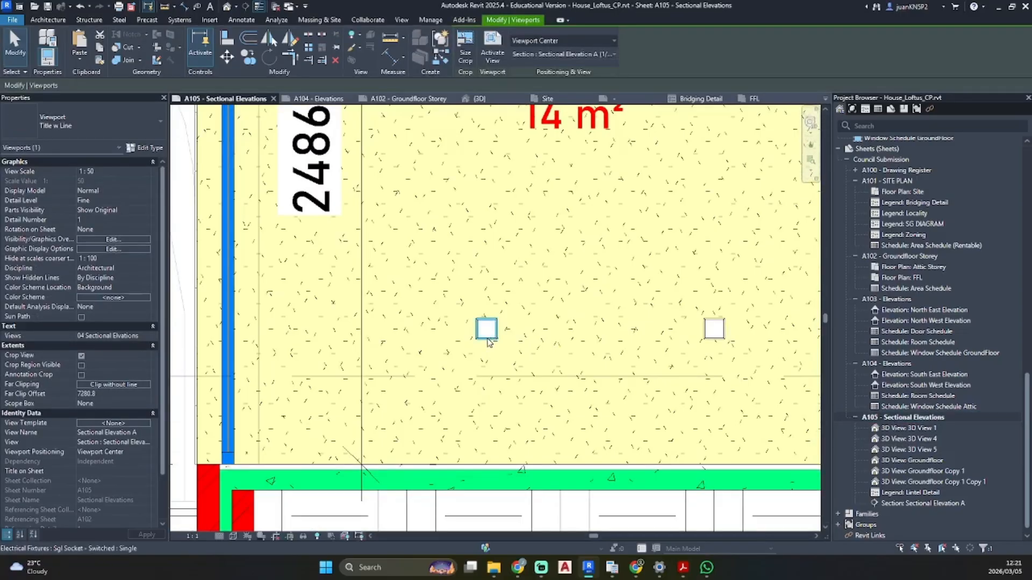
# - Dimension the height from the top of the new floor to the centre of the left socket in the section
pyautogui.click(487, 336)
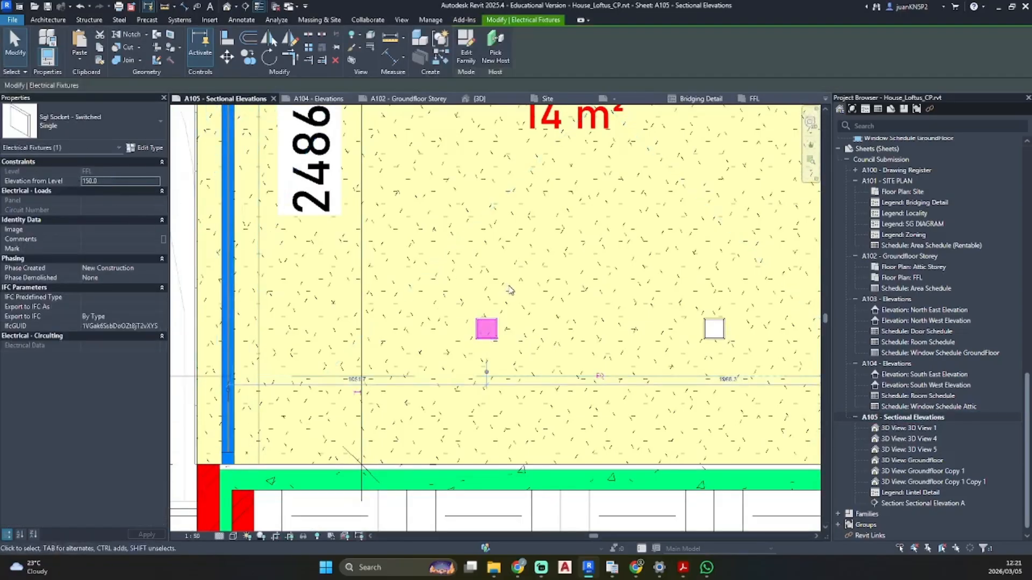
pyautogui.scroll(-2, 559, 317)
pyautogui.press('Escape')
pyautogui.scroll(-3, 597, 285)
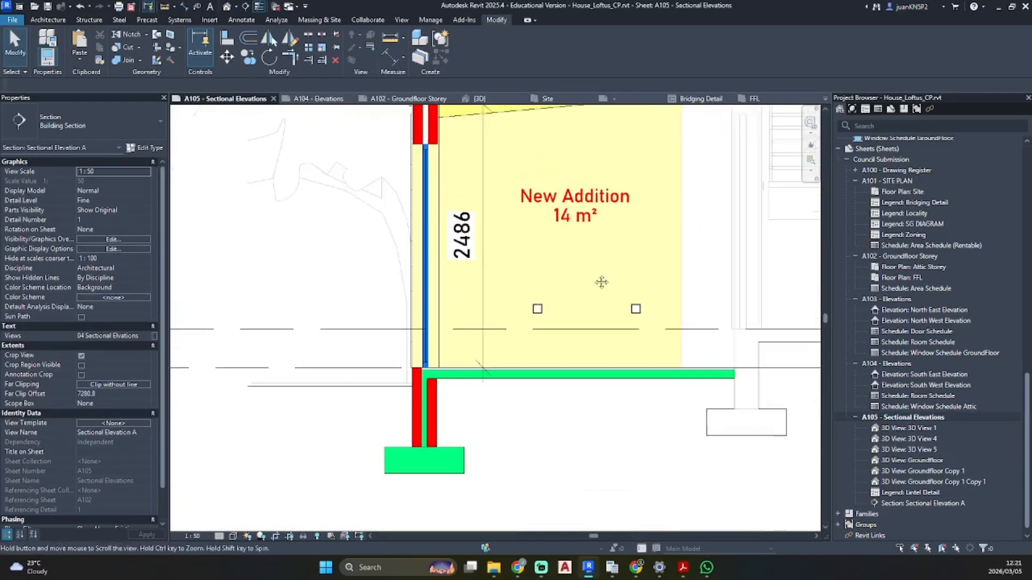
pyautogui.press('d')
pyautogui.press('i')
pyautogui.scroll(3, 419, 387)
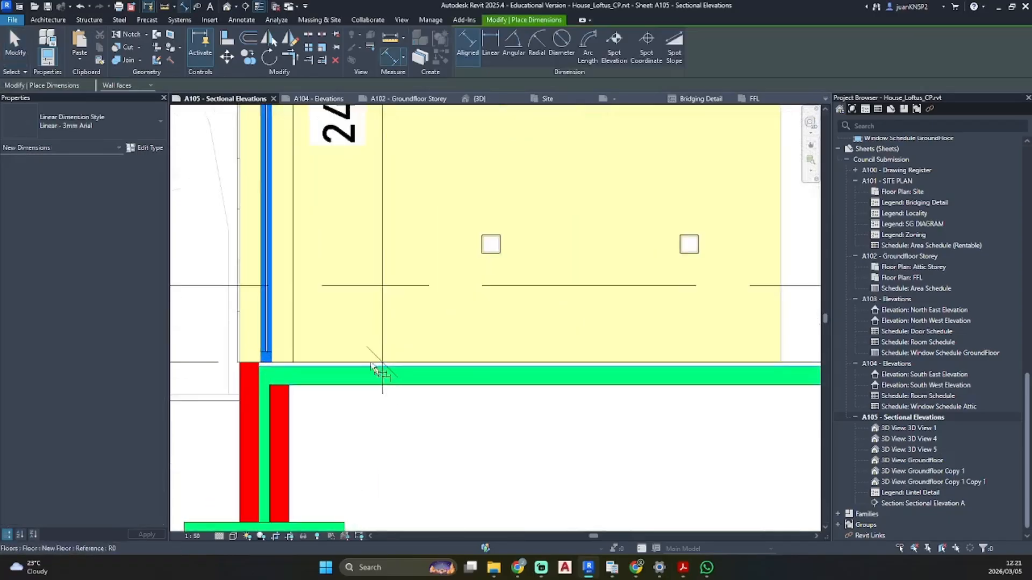
pyautogui.click(354, 364)
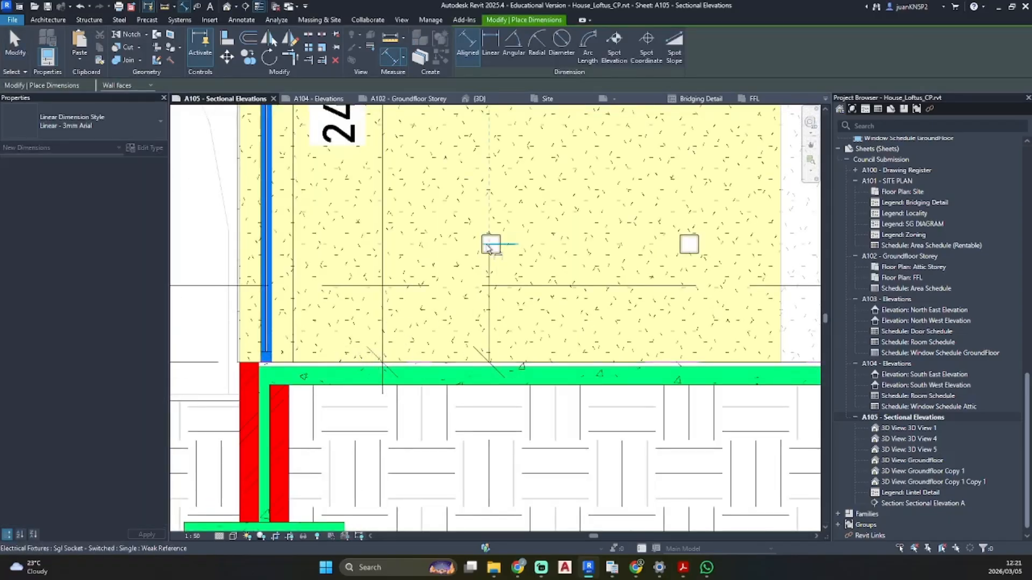
pyautogui.click(489, 245)
pyautogui.click(612, 247)
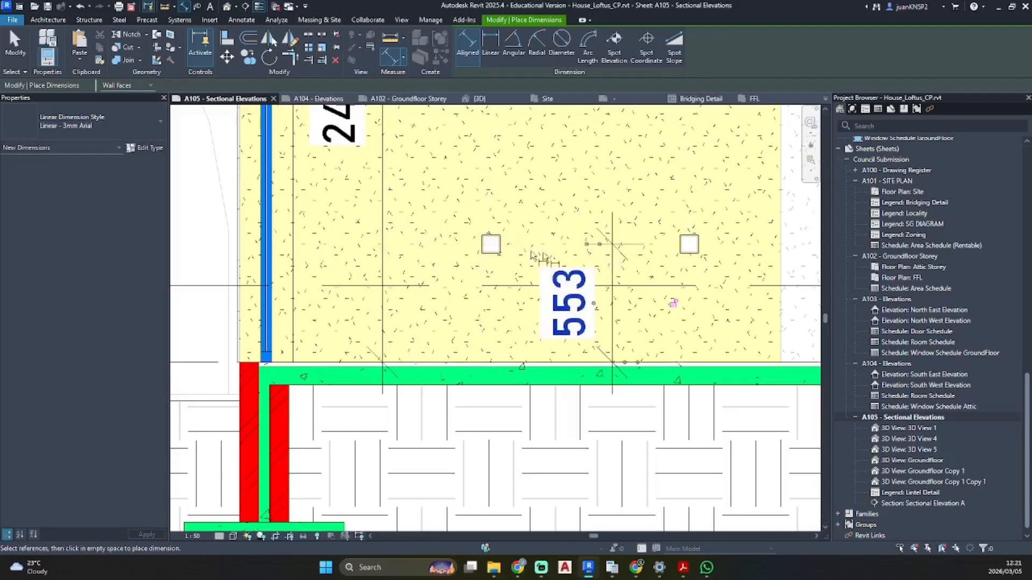
pyautogui.press('Escape')
pyautogui.press('Escape')
# - Set the left socket's height dimension above the new floor to 550
pyautogui.click(499, 245)
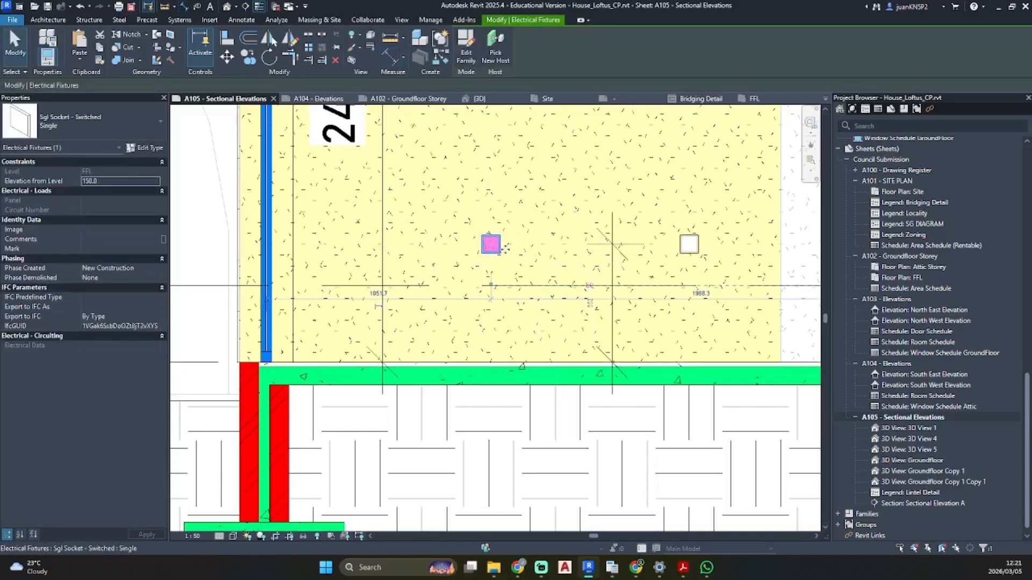
pyautogui.click(596, 306)
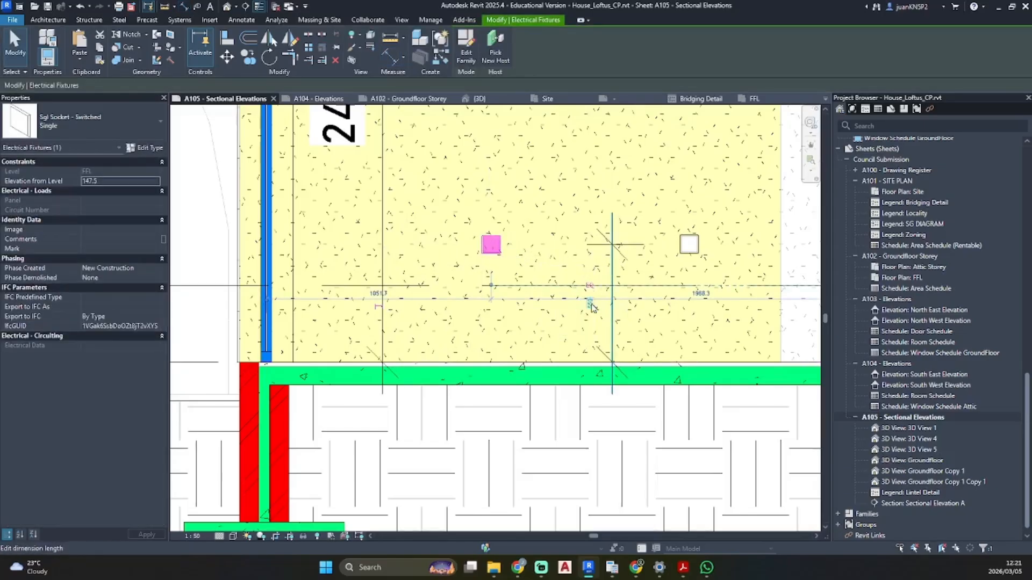
pyautogui.write('550')
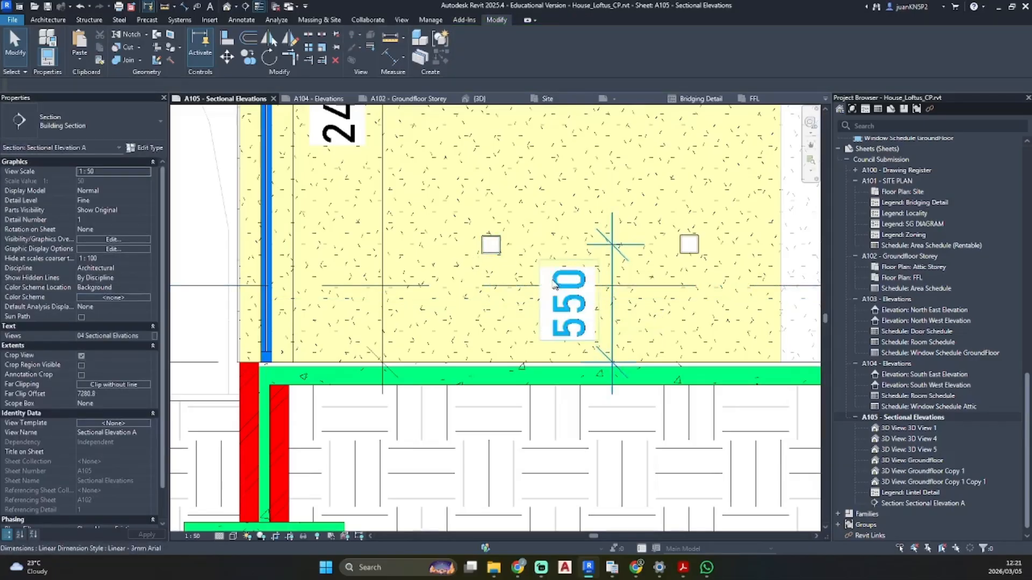
pyautogui.press('Return')
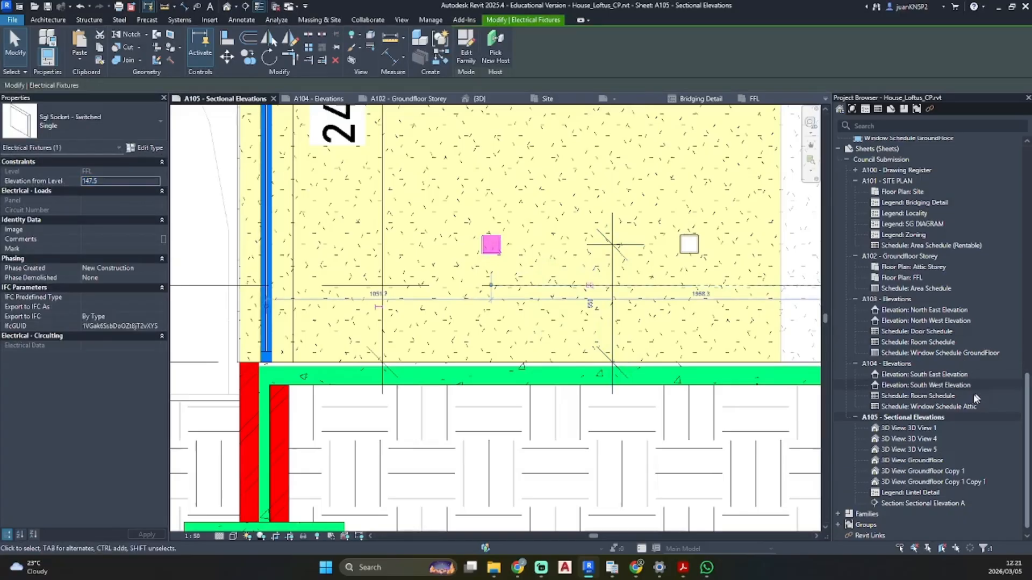
# - In the FFL floor plan, set the Elevation from Level of the New Addition's other three single switched sockets to 147.5
pyautogui.scroll(15, 933, 341)
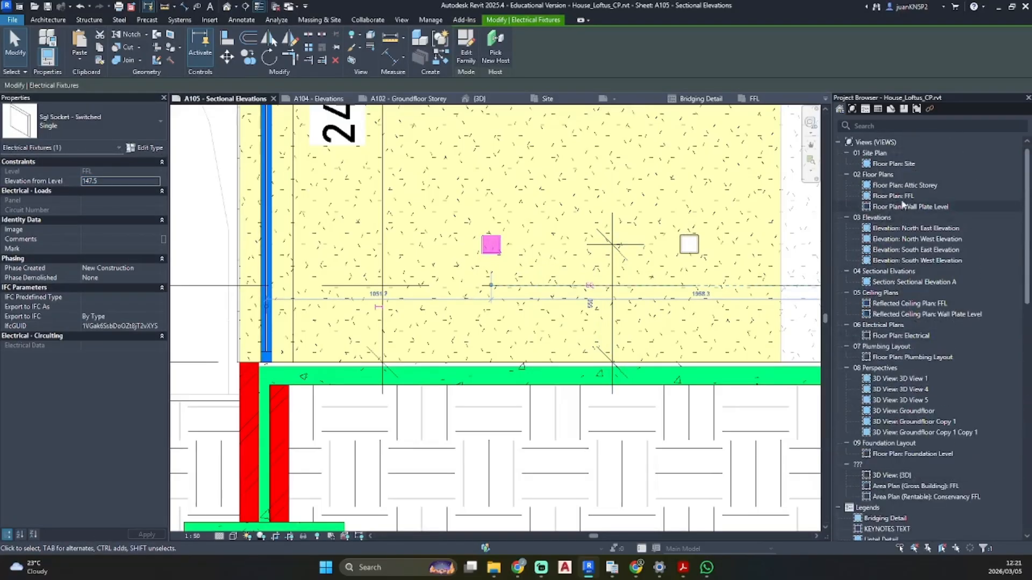
pyautogui.doubleClick(895, 196)
pyautogui.scroll(4, 333, 315)
pyautogui.click(333, 316)
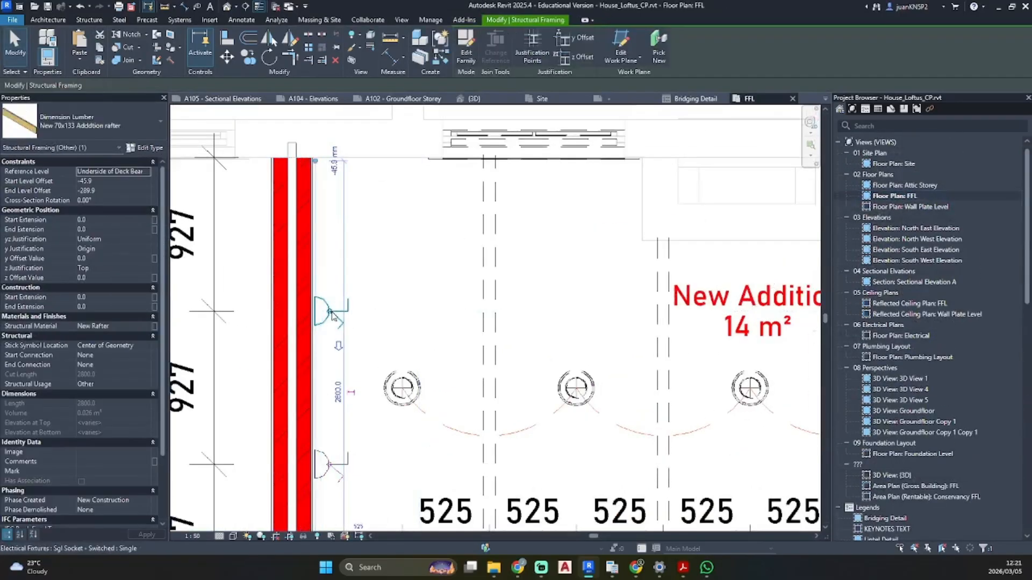
pyautogui.click(331, 314)
pyautogui.scroll(-3, 648, 363)
pyautogui.moveTo(648, 363); pyautogui.dragTo(176, 256, button='middle')
pyautogui.scroll(5, 546, 258)
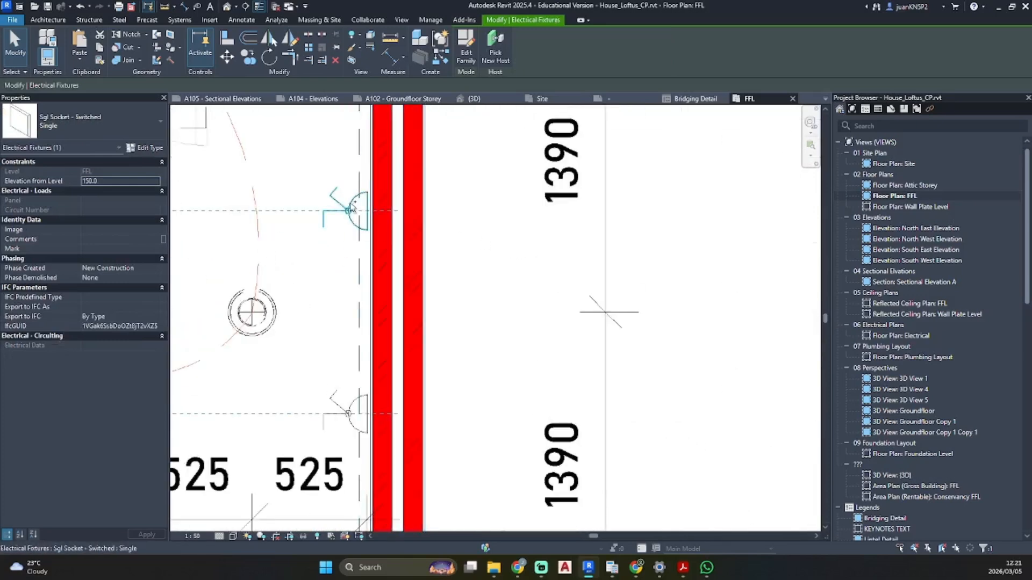
pyautogui.keyDown('ctrl'); pyautogui.click(347, 411); pyautogui.keyUp('ctrl')
pyautogui.keyDown('ctrl'); pyautogui.click(349, 413); pyautogui.keyUp('ctrl')
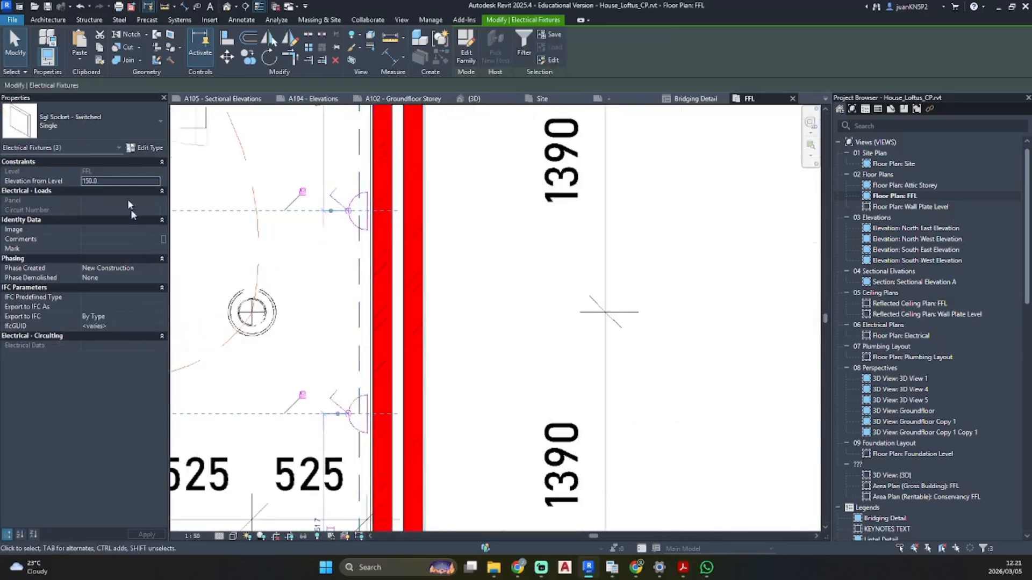
pyautogui.click(123, 191)
pyautogui.click(122, 183)
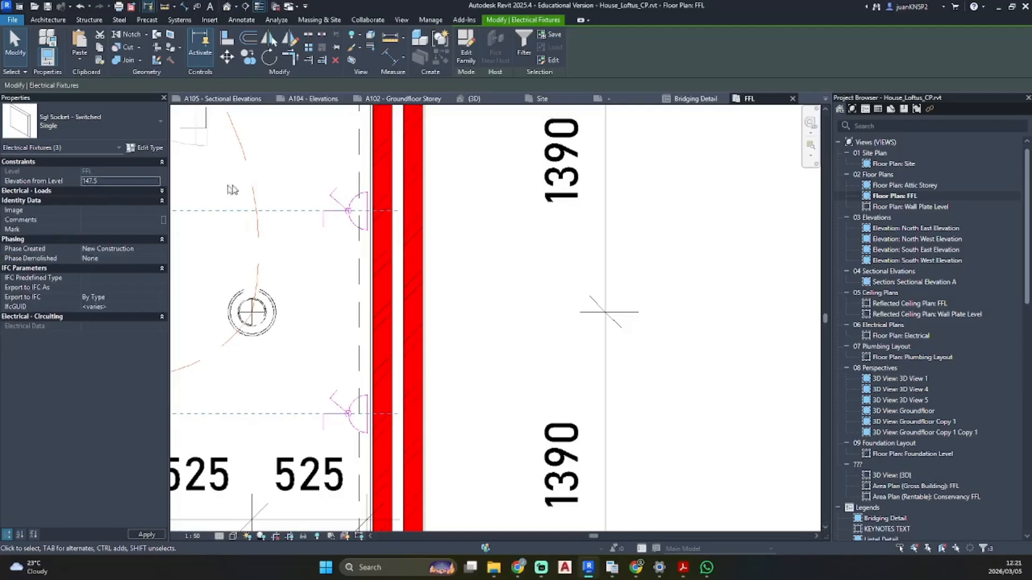
pyautogui.click(657, 278)
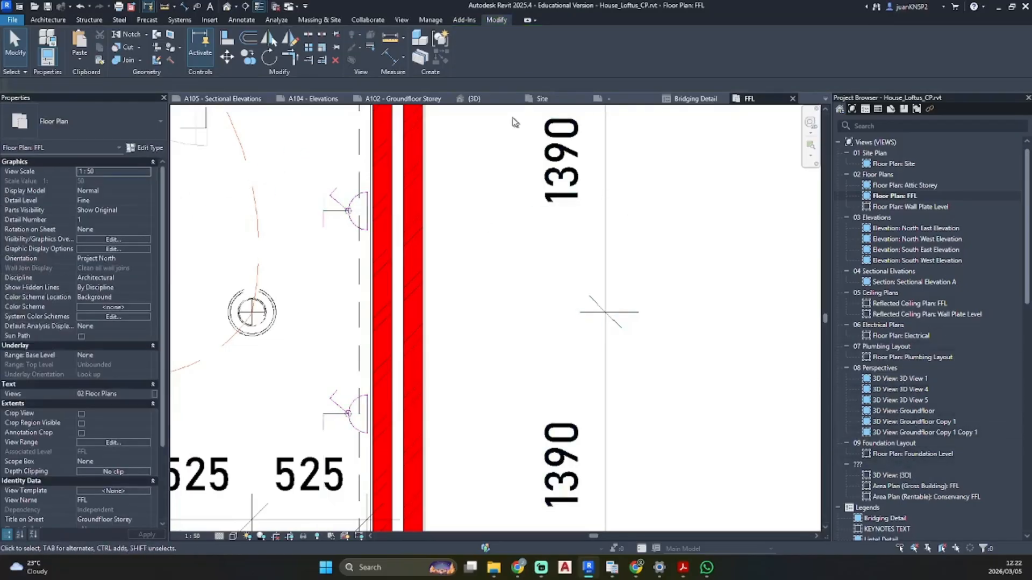
# - Return to sheet A105 and examine the socket heights and the cavity wall above the New Addition's door in Sectional Elevation A
pyautogui.scroll(-10, 940, 285)
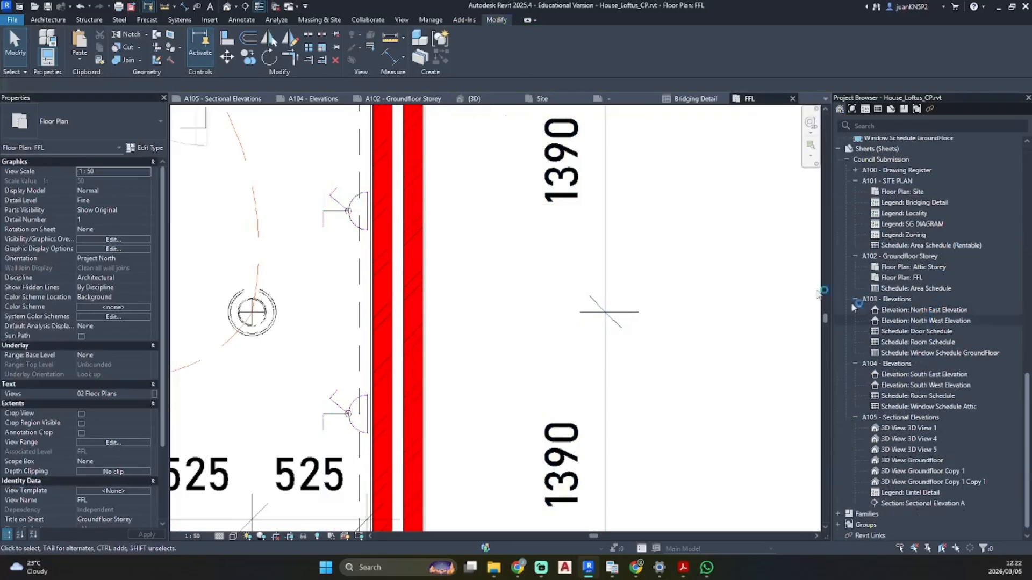
pyautogui.click(201, 100)
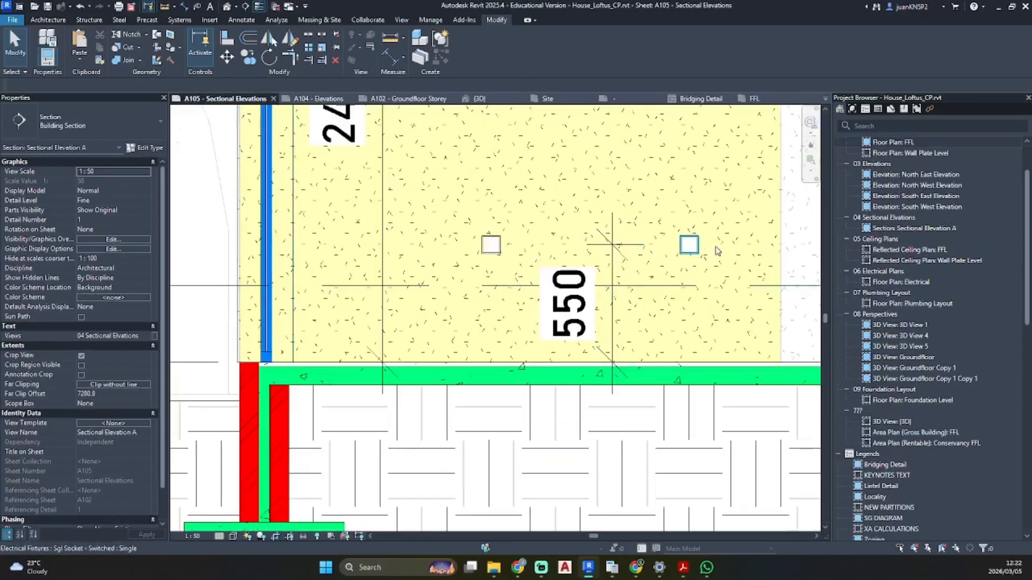
pyautogui.scroll(-5, 622, 253)
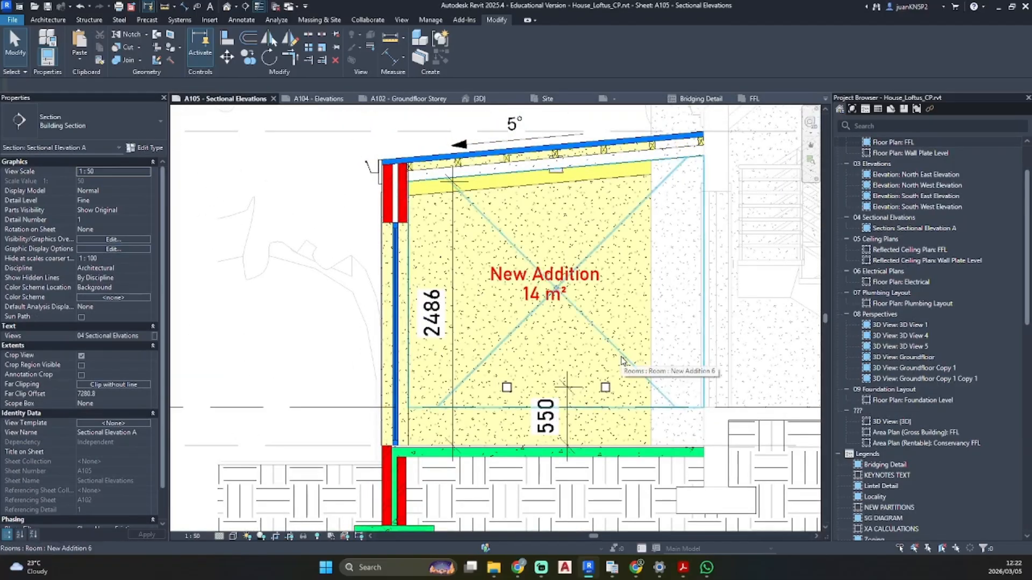
pyautogui.scroll(-3, 622, 360)
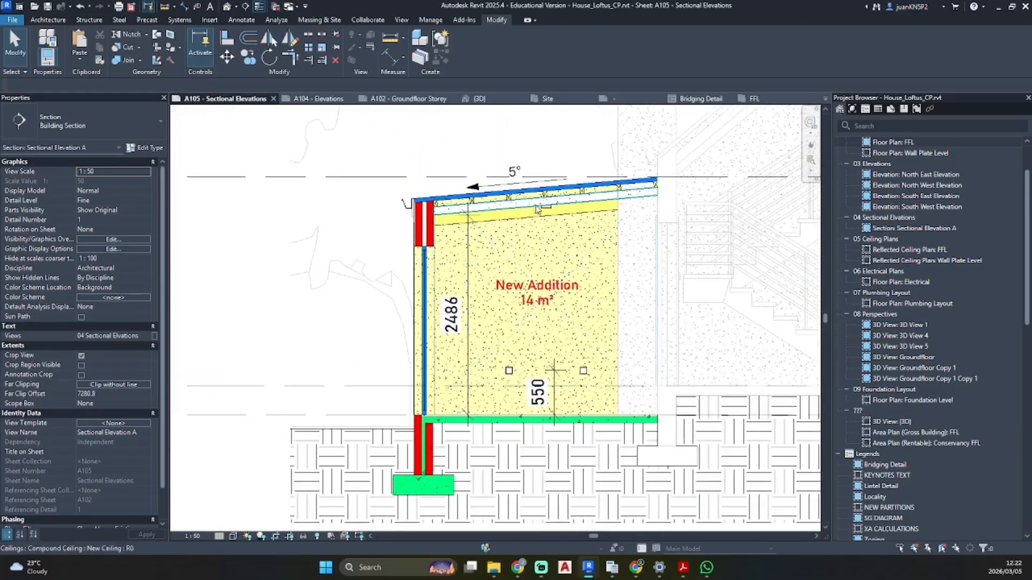
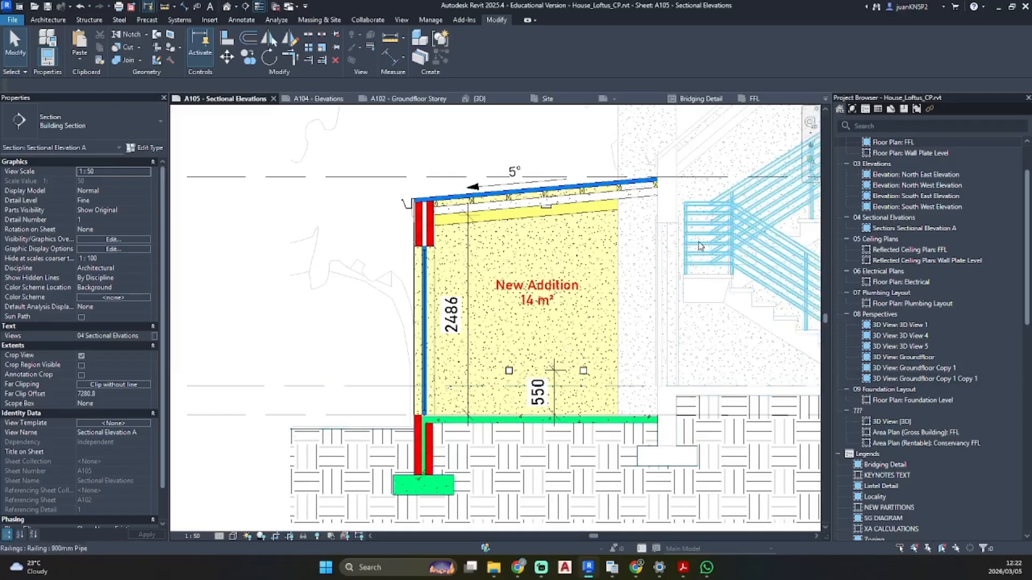
pyautogui.click(676, 311)
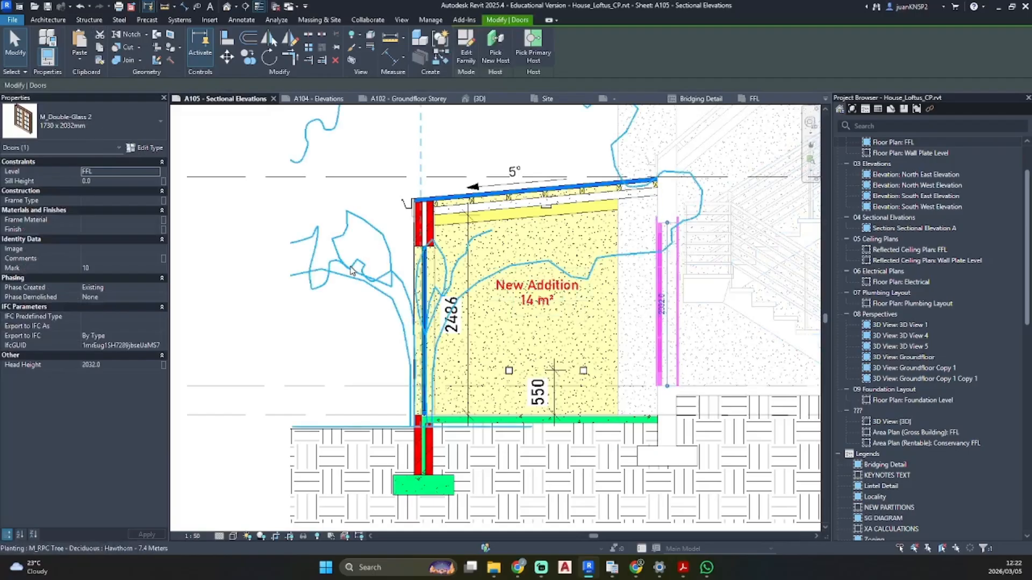
pyautogui.press('Escape')
pyautogui.scroll(-3, 470, 275)
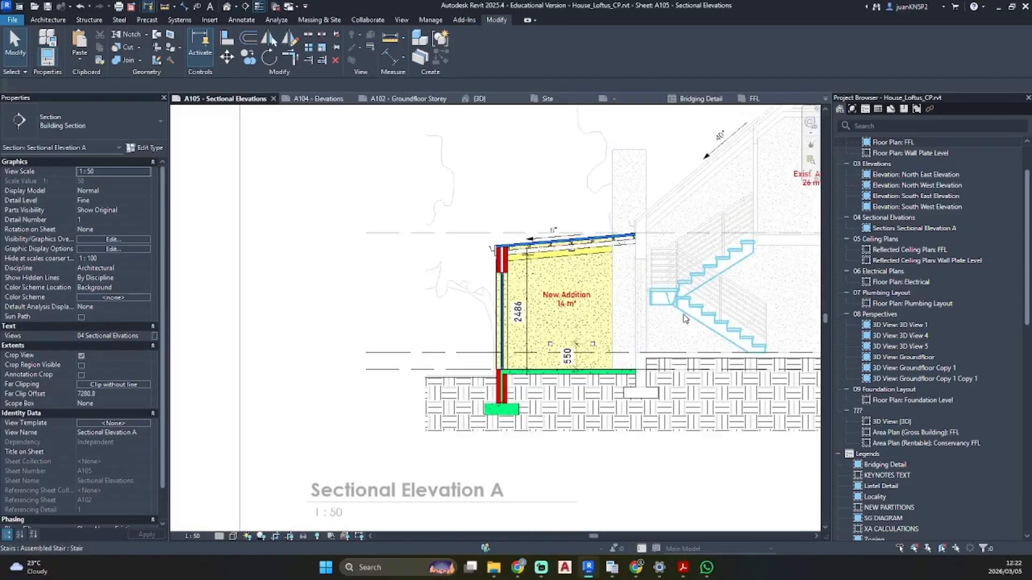
pyautogui.scroll(1, 470, 276)
pyautogui.scroll(3, 382, 277)
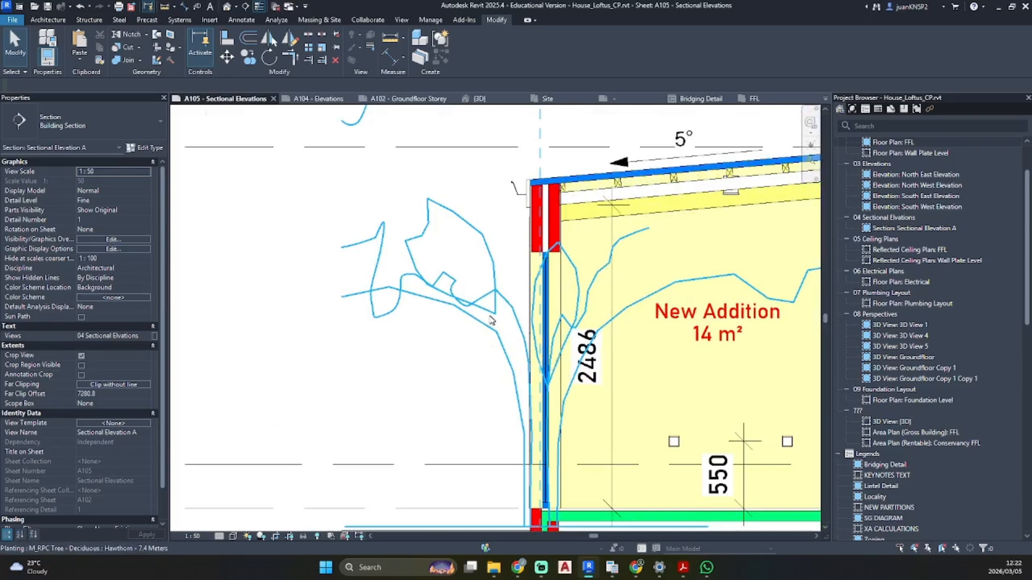
pyautogui.scroll(4, 383, 277)
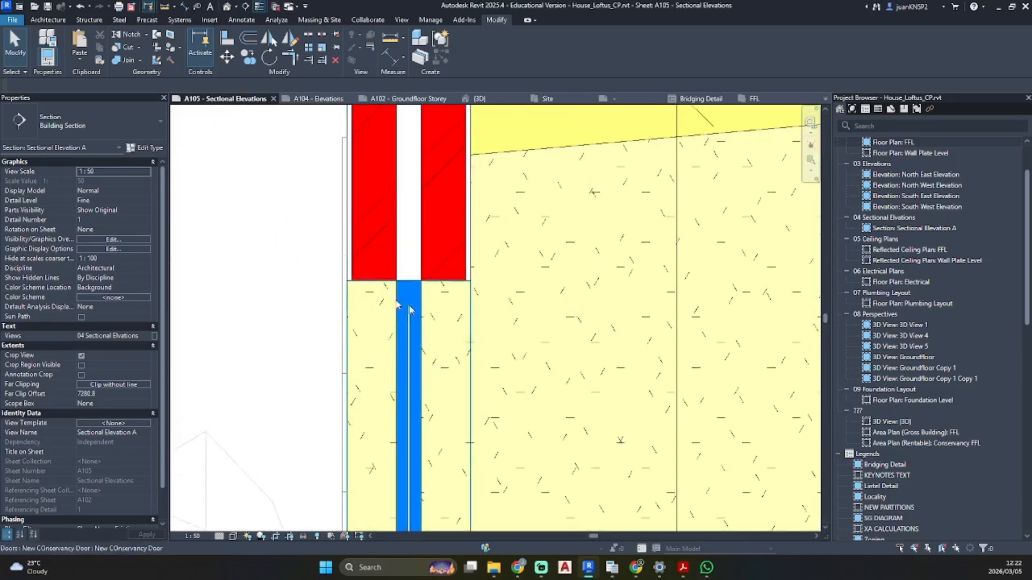
pyautogui.click(88, 20)
pyautogui.click(42, 41)
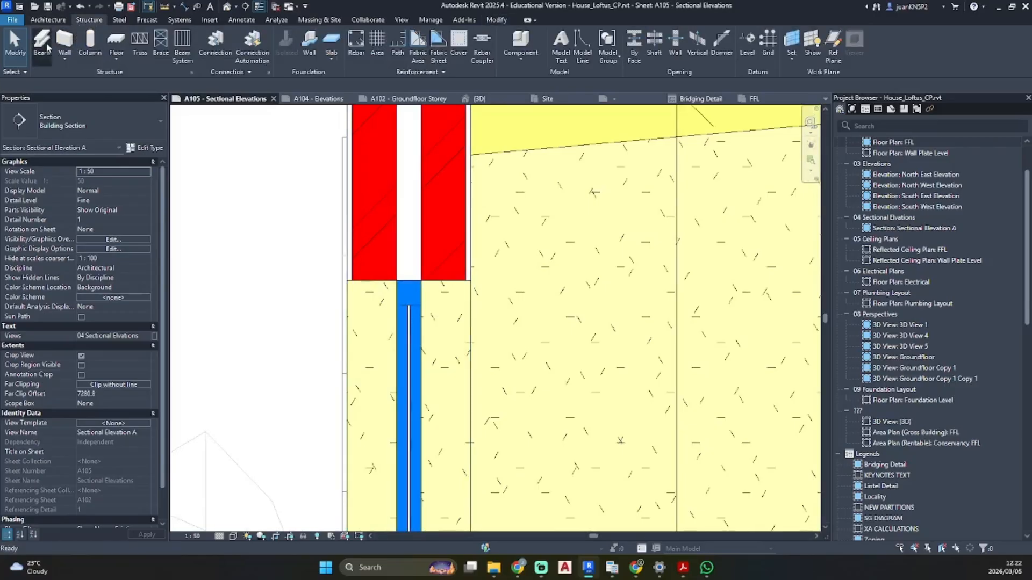
pyautogui.press('Escape')
pyautogui.scroll(2, 845, 216)
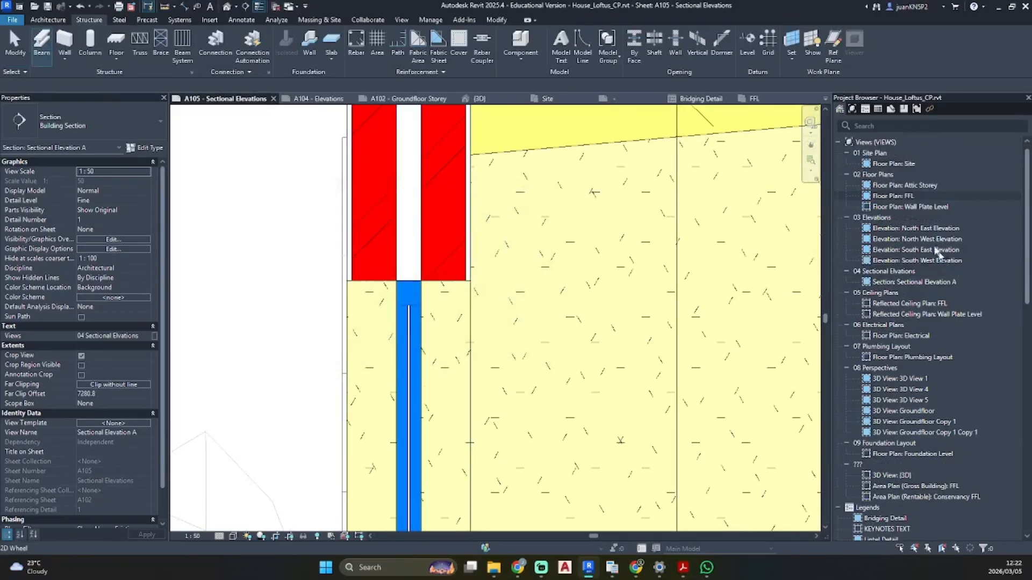
# - Open the FFL floor plan and check the available beam types for a concrete beam
pyautogui.doubleClick(894, 196)
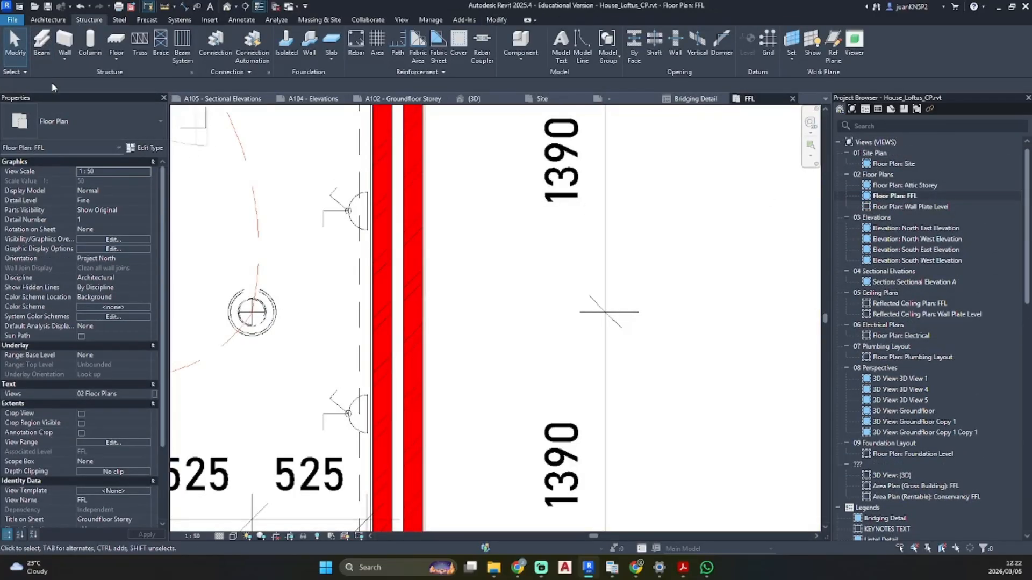
pyautogui.press('b')
pyautogui.press('m')
pyautogui.click(70, 123)
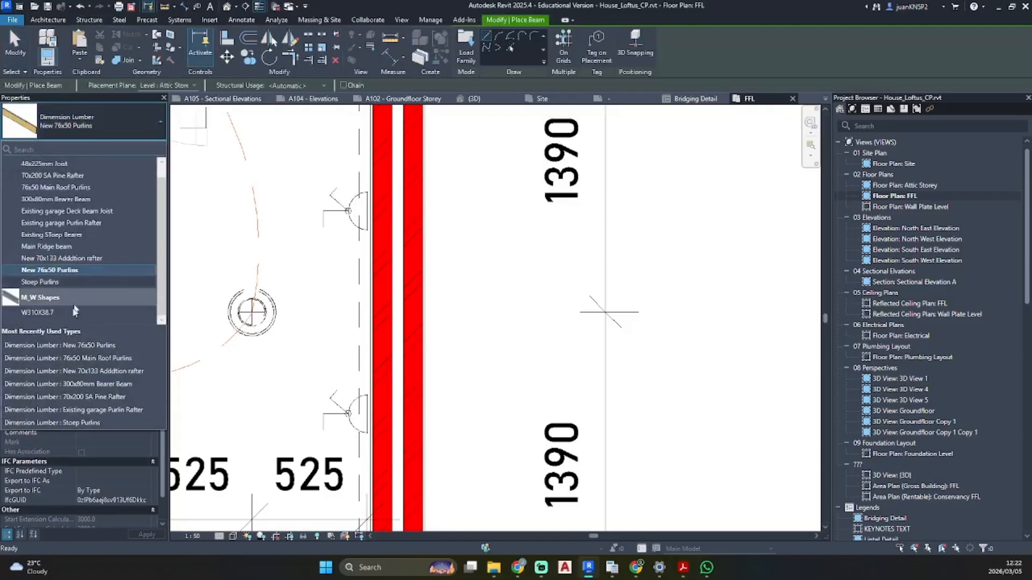
pyautogui.scroll(1, 46, 279)
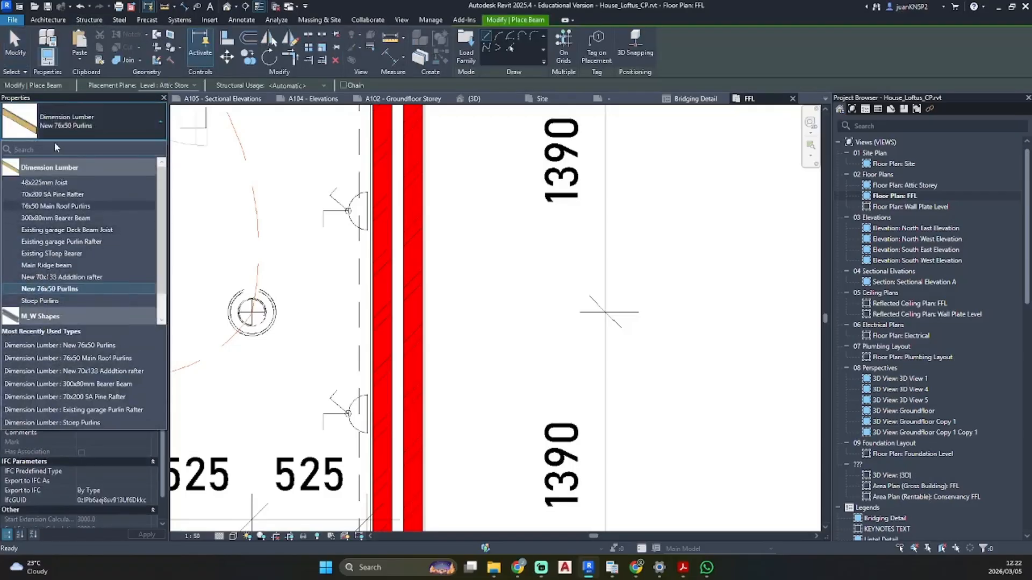
pyautogui.click(61, 304)
pyautogui.press('Escape')
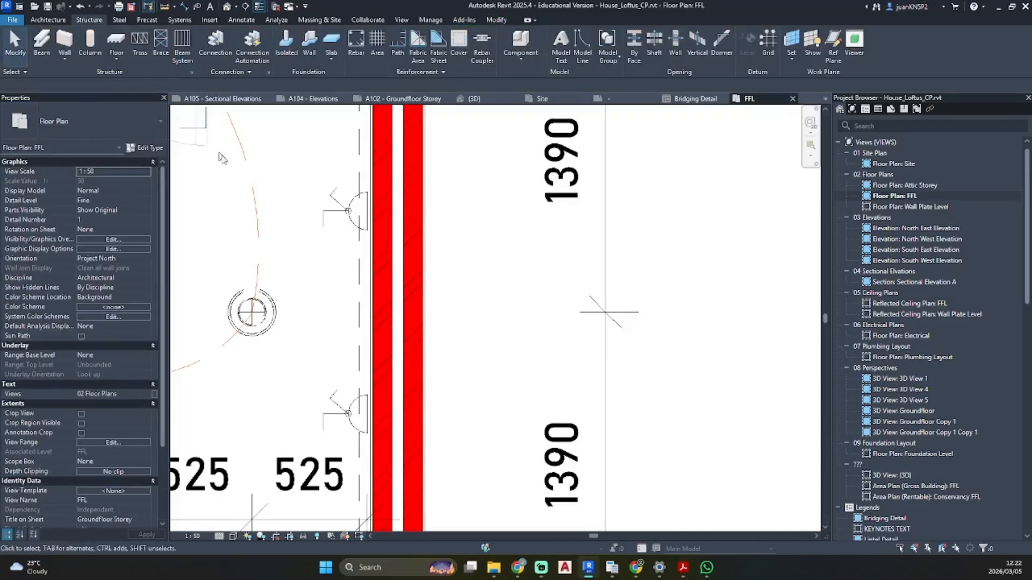
# - Load the Concrete - Rectangular Beam family from the UK library's Structural > Framing > Concrete folder
pyautogui.scroll(-5, 221, 157)
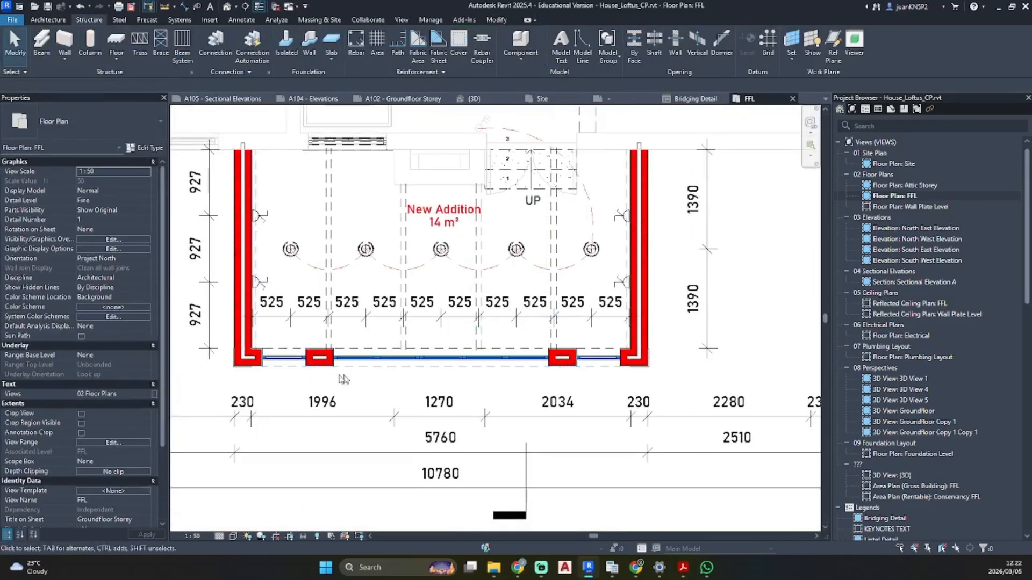
pyautogui.click(209, 20)
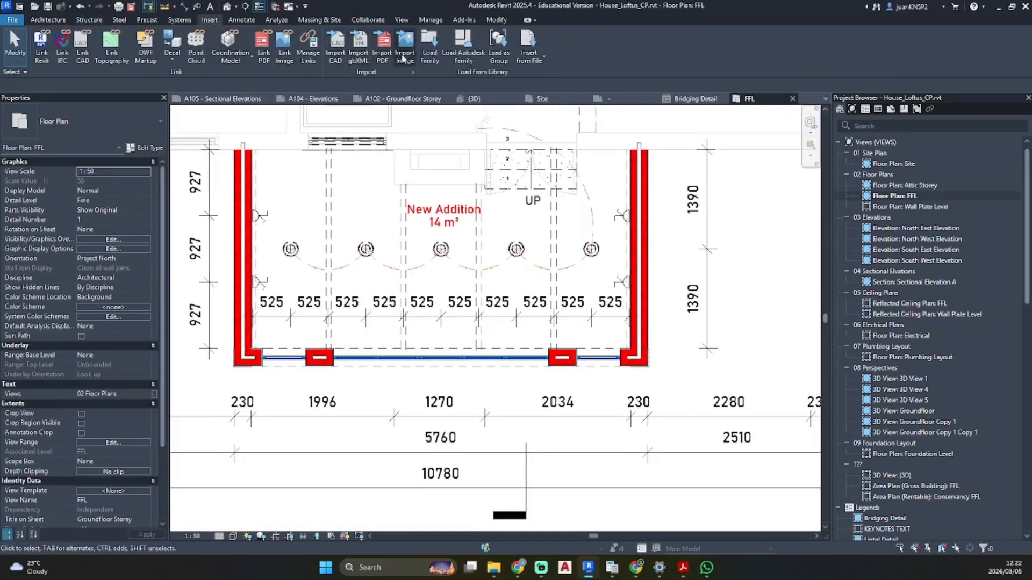
pyautogui.click(430, 45)
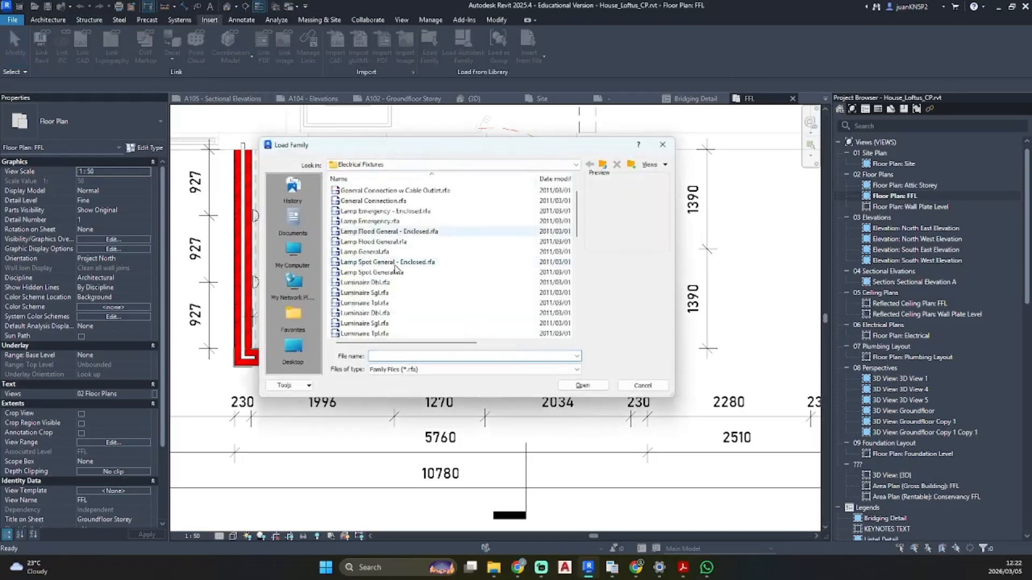
pyautogui.click(377, 165)
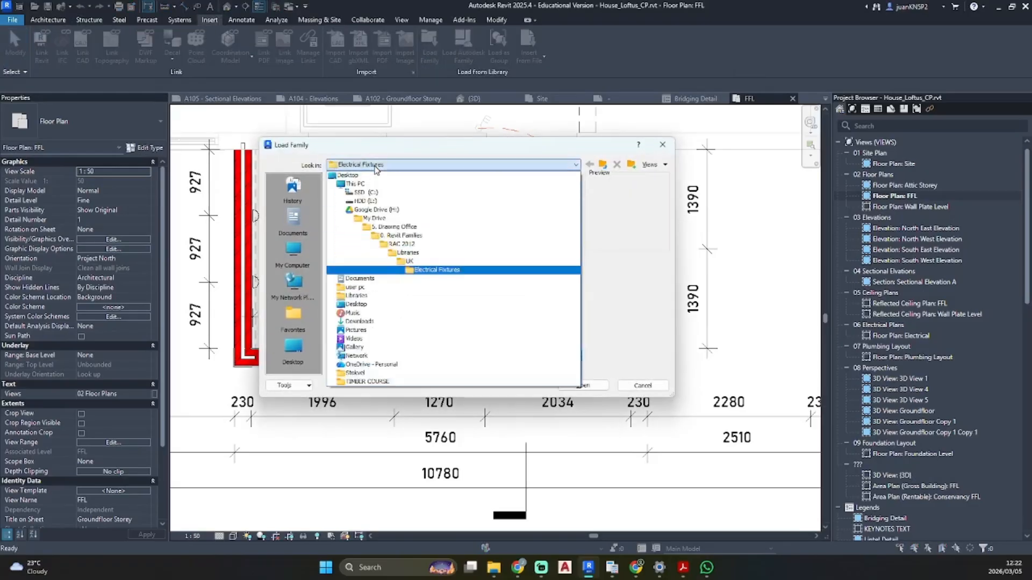
pyautogui.click(412, 261)
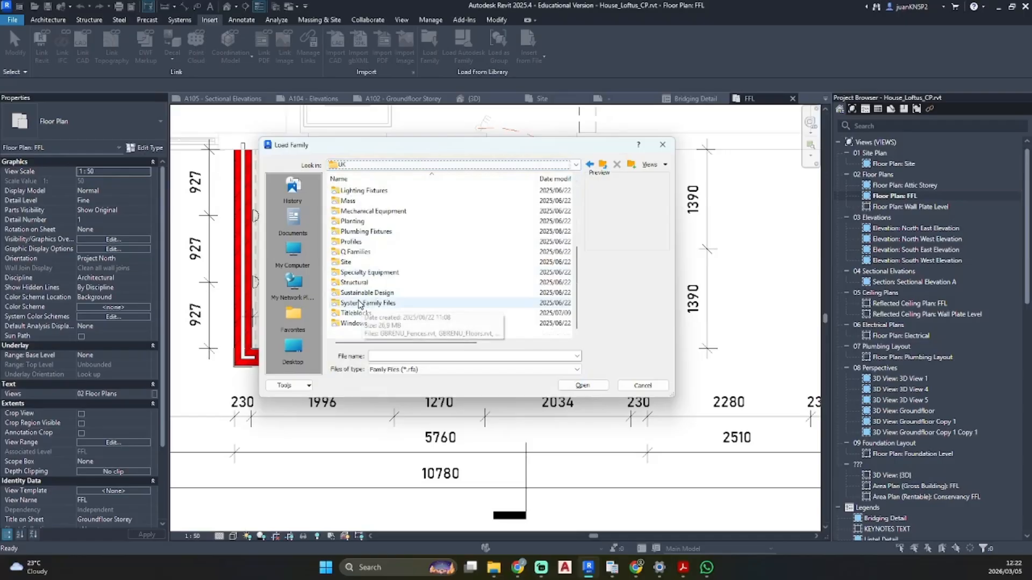
pyautogui.doubleClick(355, 282)
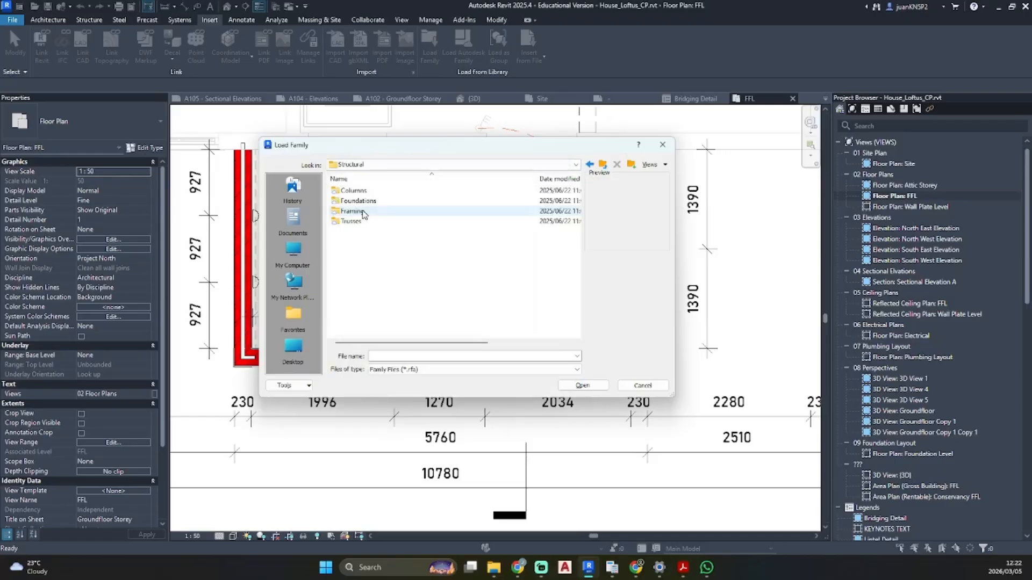
pyautogui.click(352, 215)
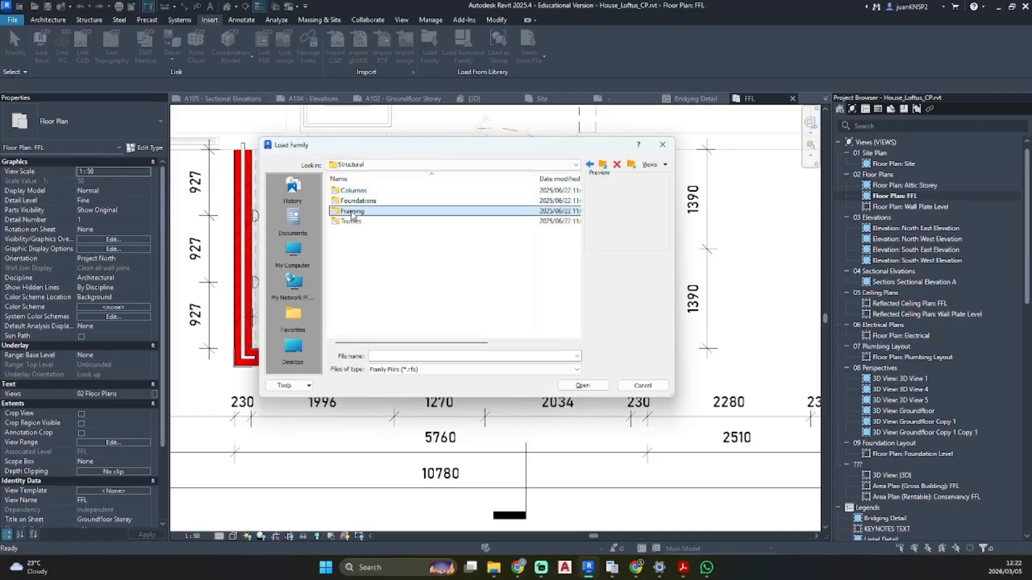
pyautogui.doubleClick(352, 215)
pyautogui.doubleClick(356, 191)
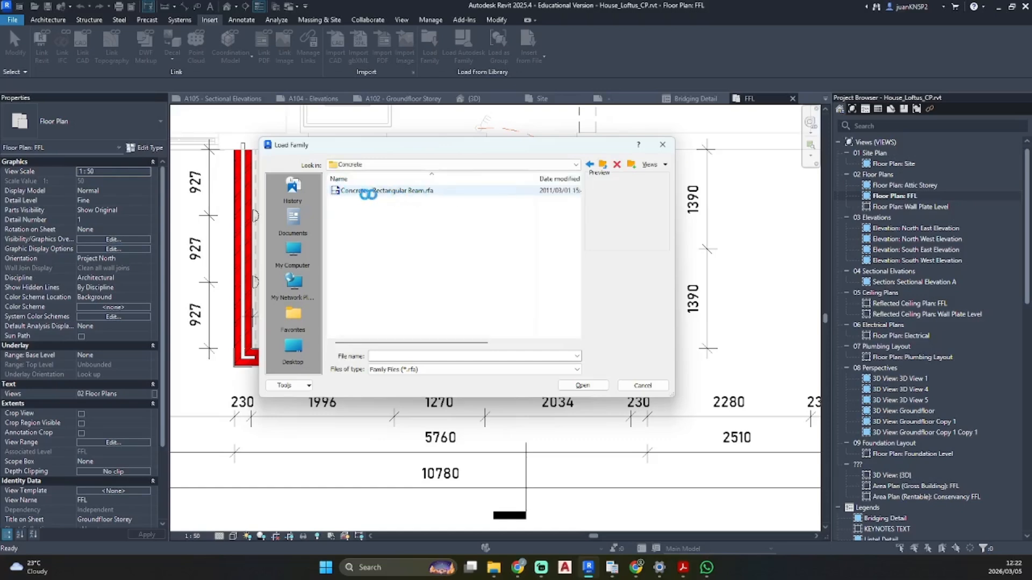
pyautogui.click(368, 191)
pyautogui.click(582, 385)
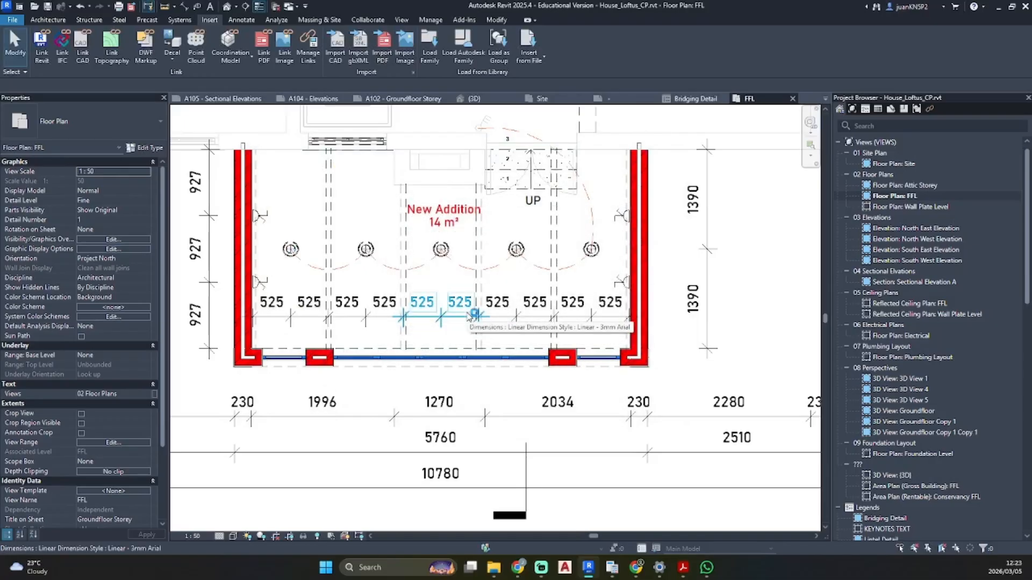
pyautogui.scroll(3, 284, 356)
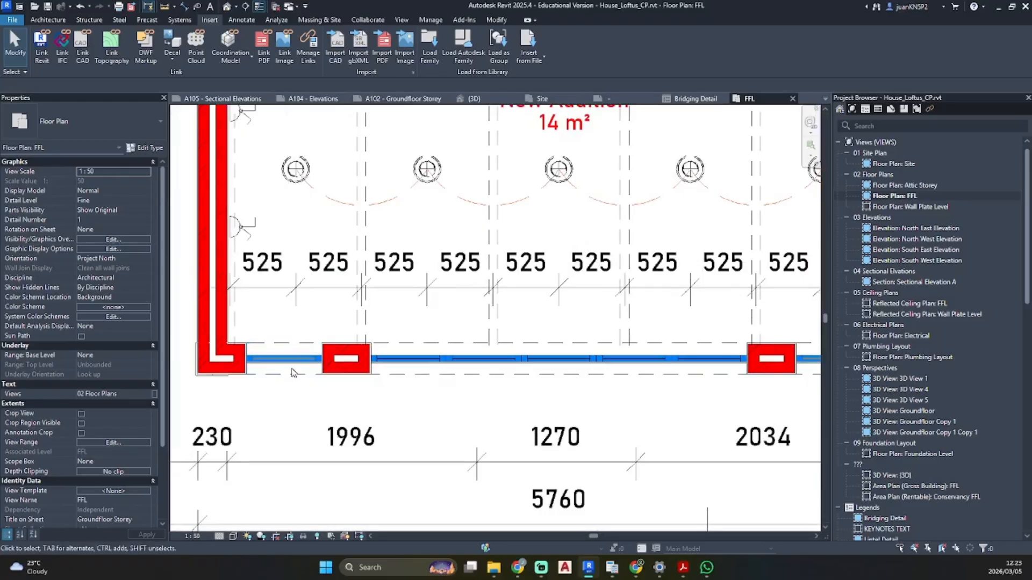
pyautogui.moveTo(266, 403); pyautogui.dragTo(293, 406, button='middle')
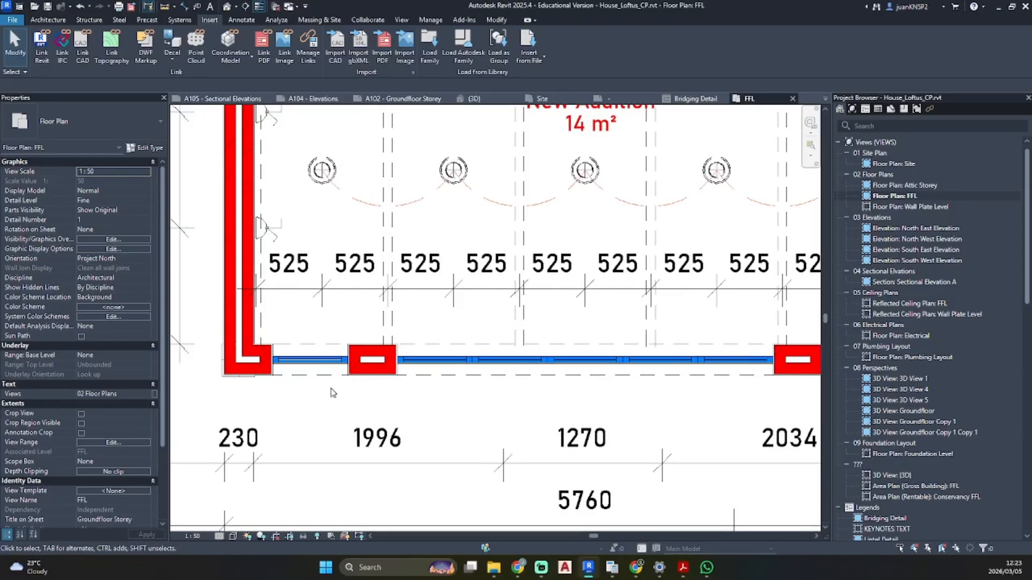
pyautogui.click(49, 20)
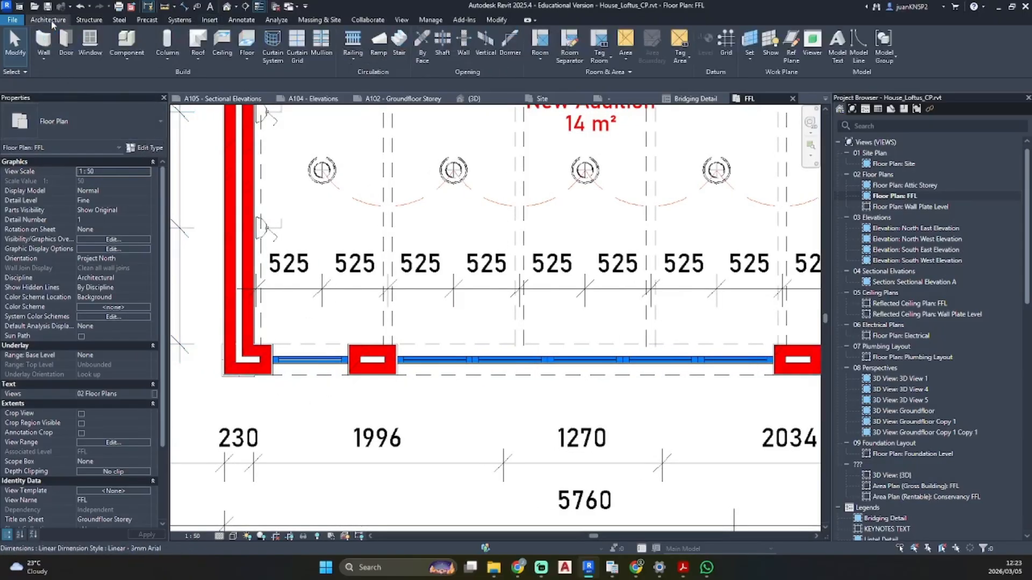
pyautogui.click(89, 20)
pyautogui.click(43, 46)
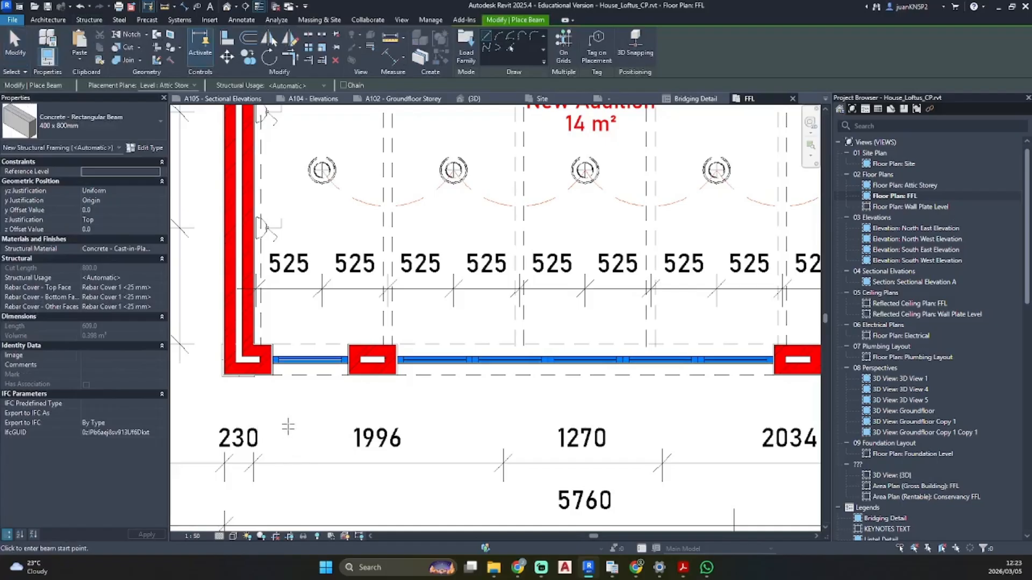
pyautogui.scroll(3, 267, 388)
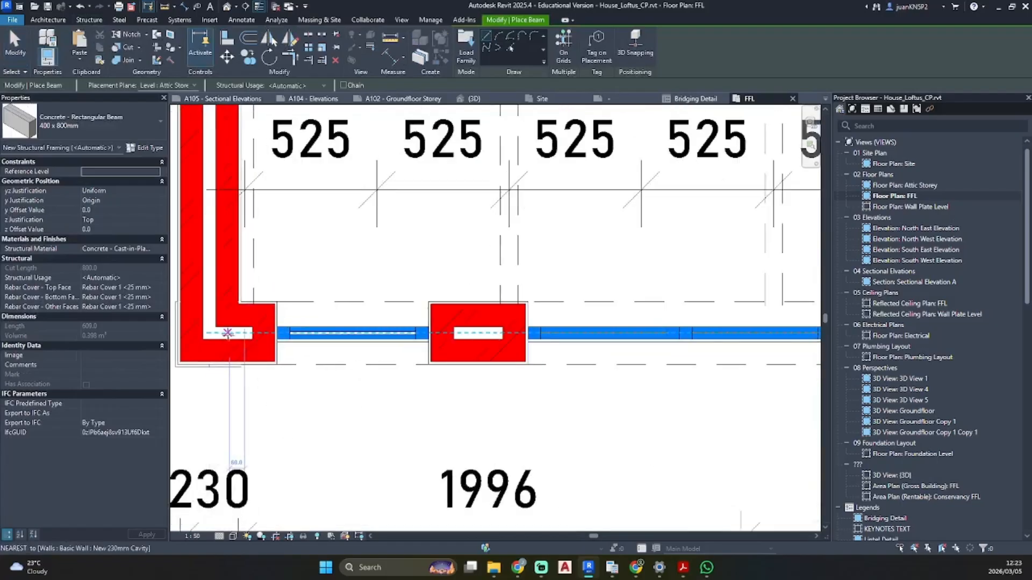
pyautogui.scroll(-3, 494, 350)
pyautogui.moveTo(523, 345); pyautogui.dragTo(267, 323, button='middle')
pyautogui.scroll(2, 268, 323)
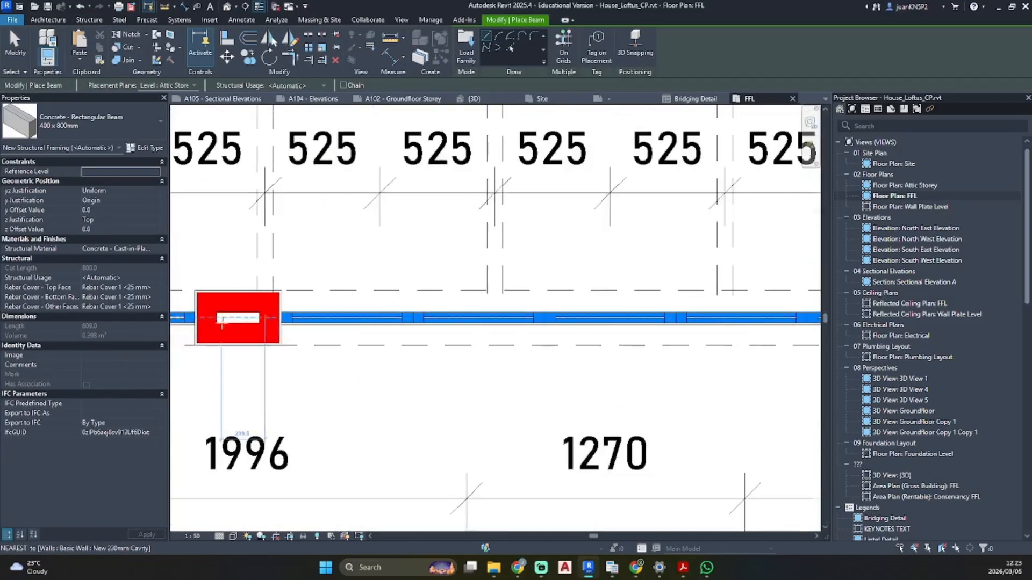
pyautogui.press('Escape')
pyautogui.press('Escape')
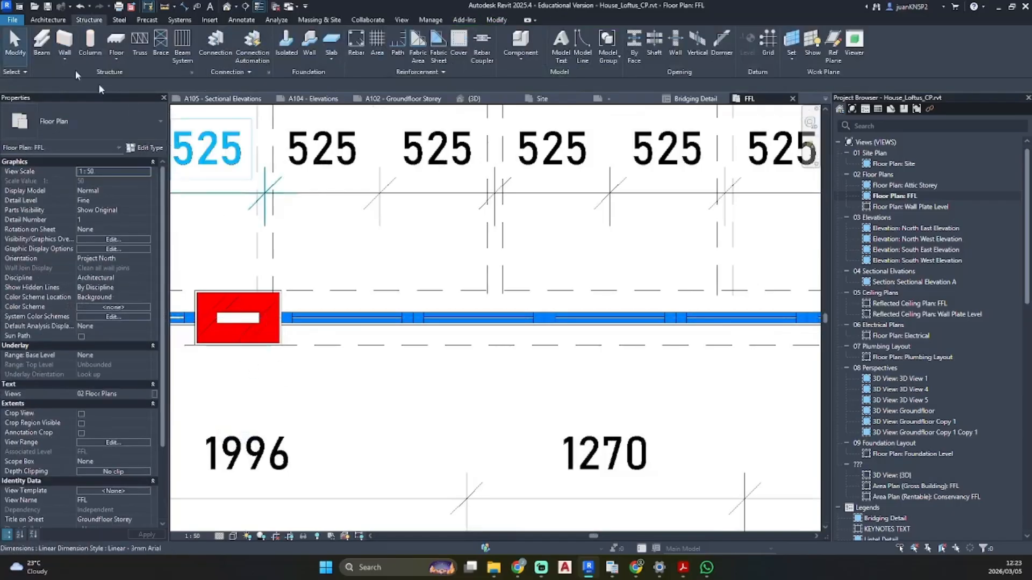
# - Draw trial vertical reference planes through the two piers of the New Addition's door wall and delete them
pyautogui.click(832, 47)
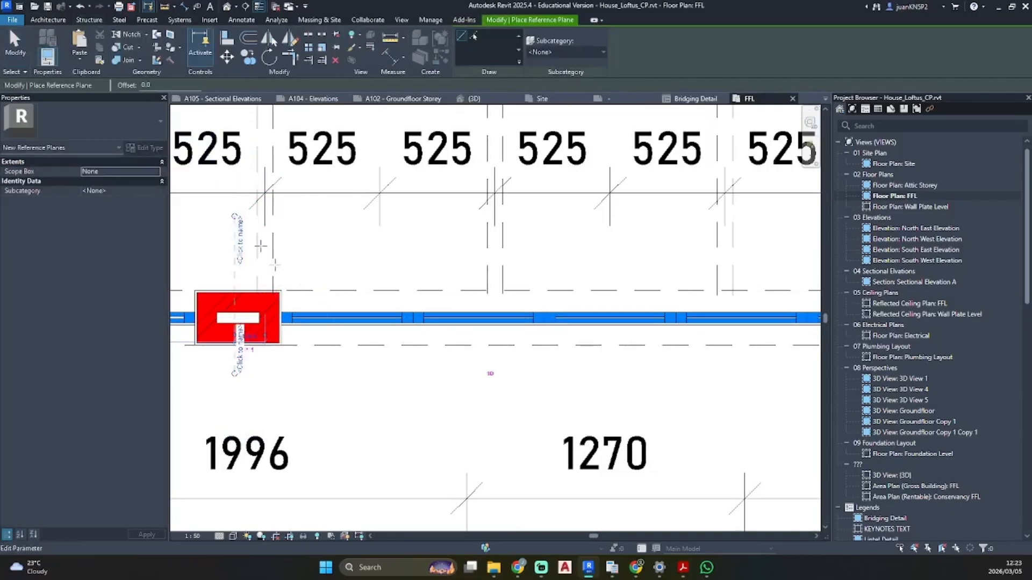
pyautogui.scroll(-2, 385, 336)
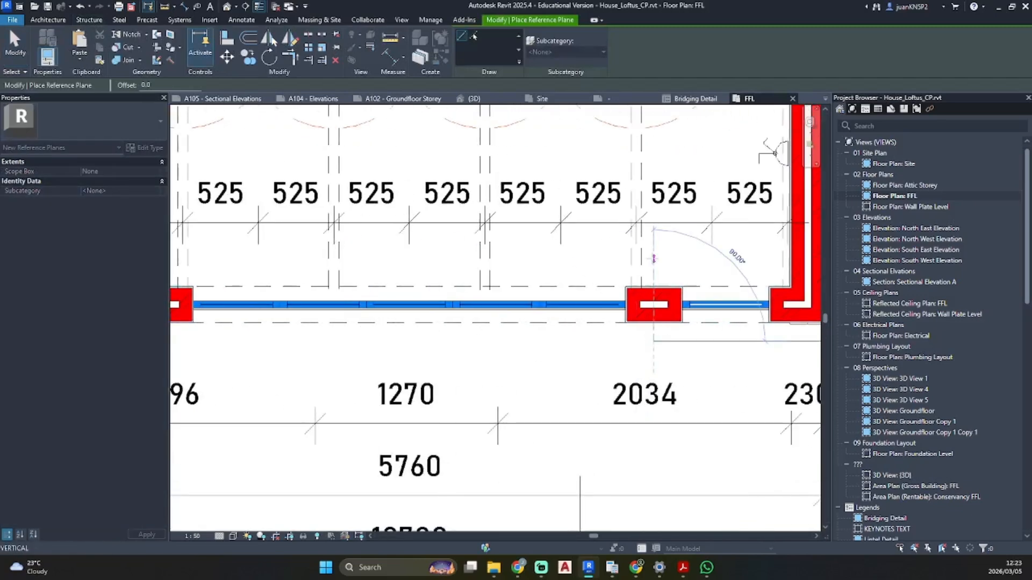
pyautogui.press('Escape')
pyautogui.scroll(-2, 644, 332)
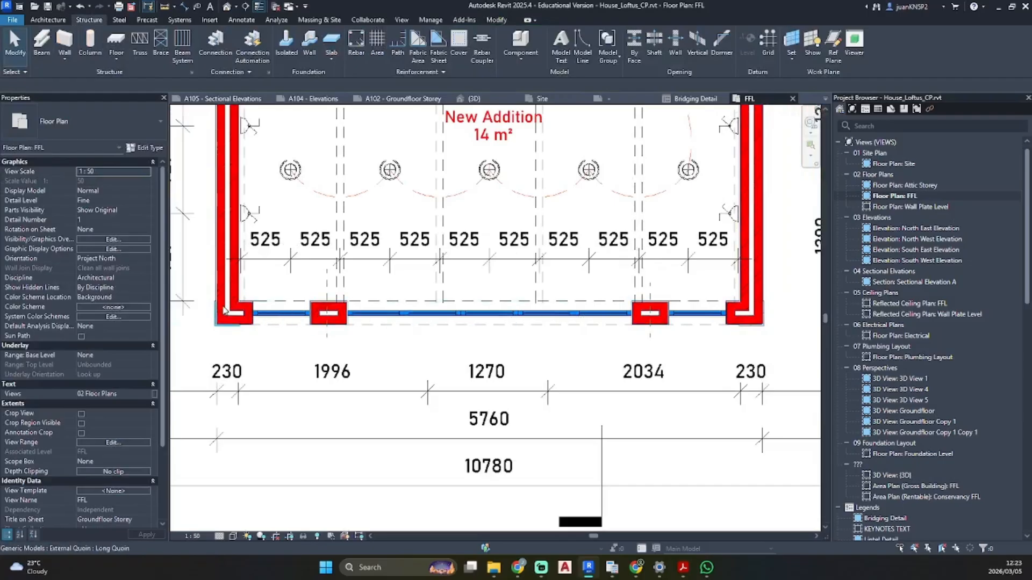
pyautogui.click(326, 338)
pyautogui.click(748, 352)
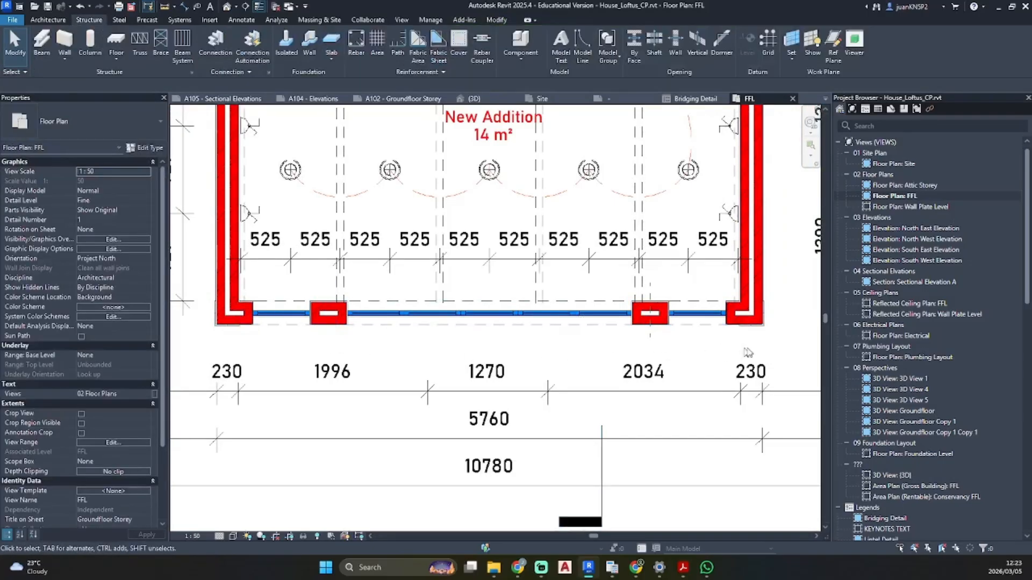
pyautogui.click(650, 336)
pyautogui.press('Delete')
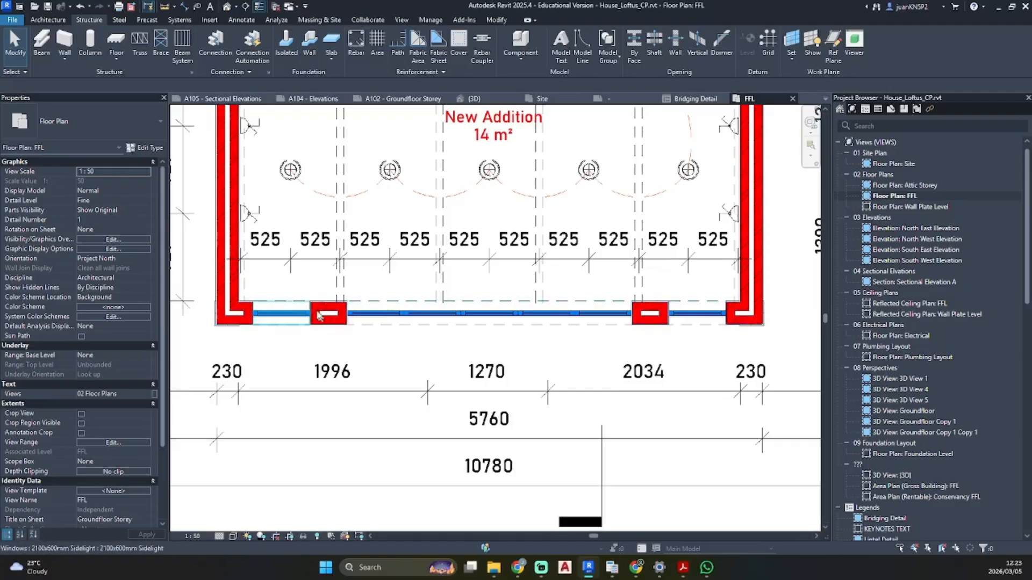
# - Place a 400 x 800mm Concrete - Rectangular Beam along the New Addition's door wall, from one corner's cavity centre to the other's
pyautogui.click(46, 40)
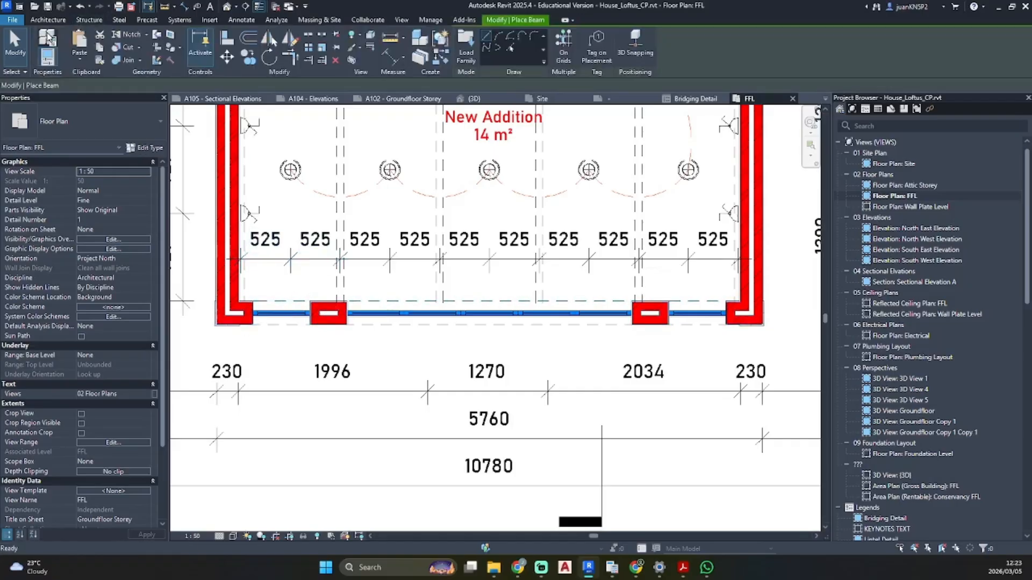
pyautogui.click(146, 148)
pyautogui.click(564, 257)
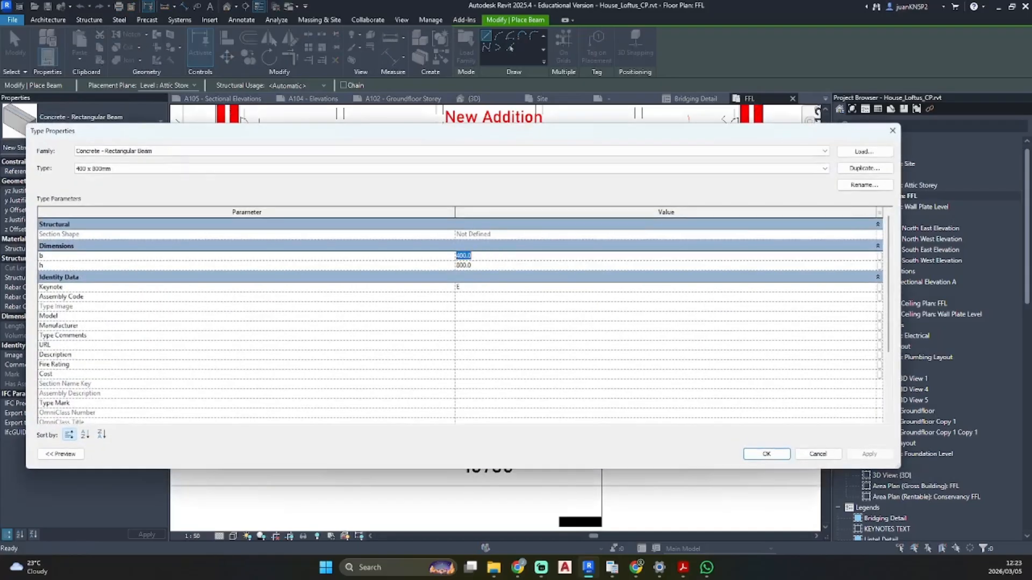
pyautogui.press('Return')
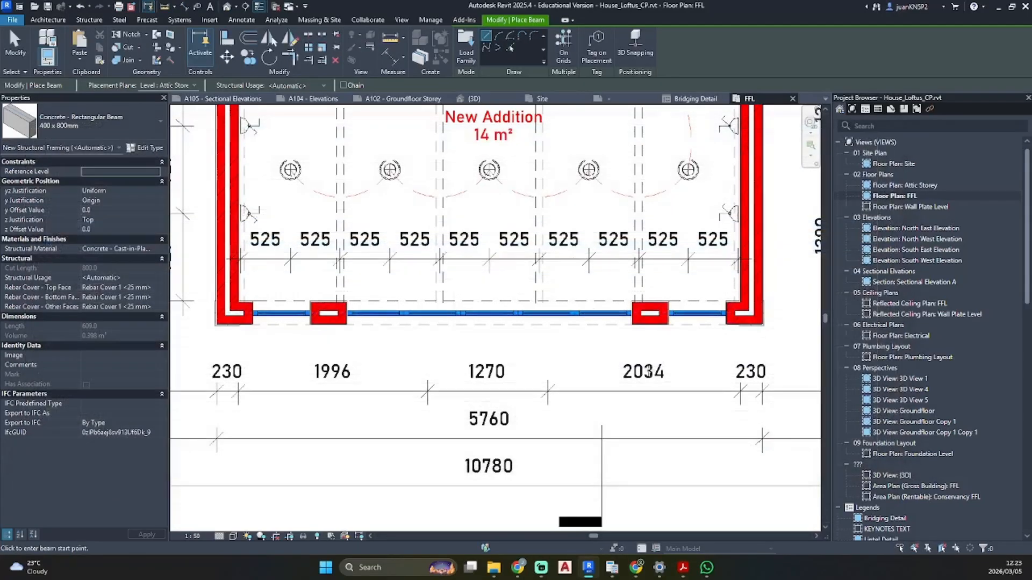
pyautogui.scroll(3, 203, 305)
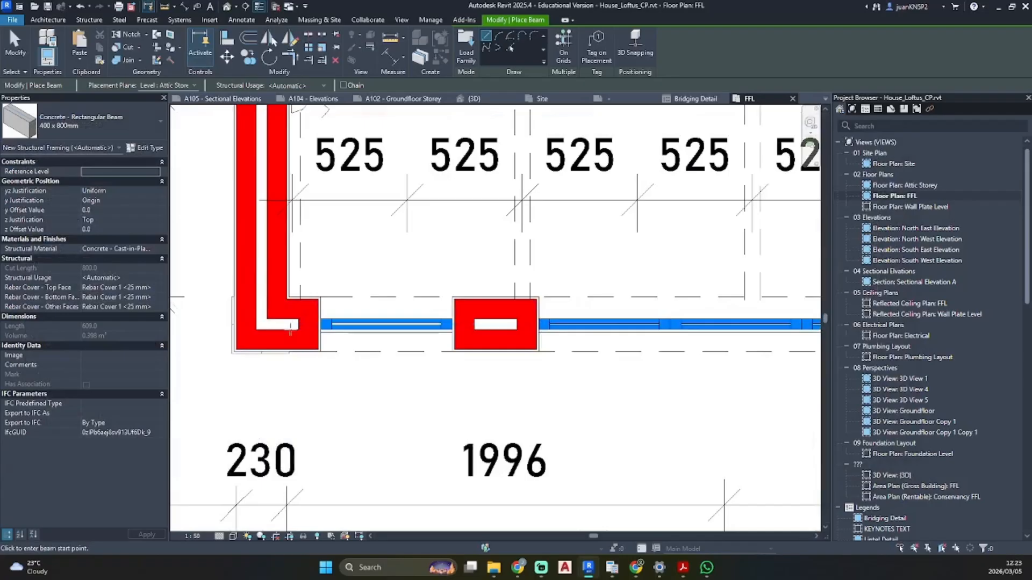
pyautogui.click(261, 326)
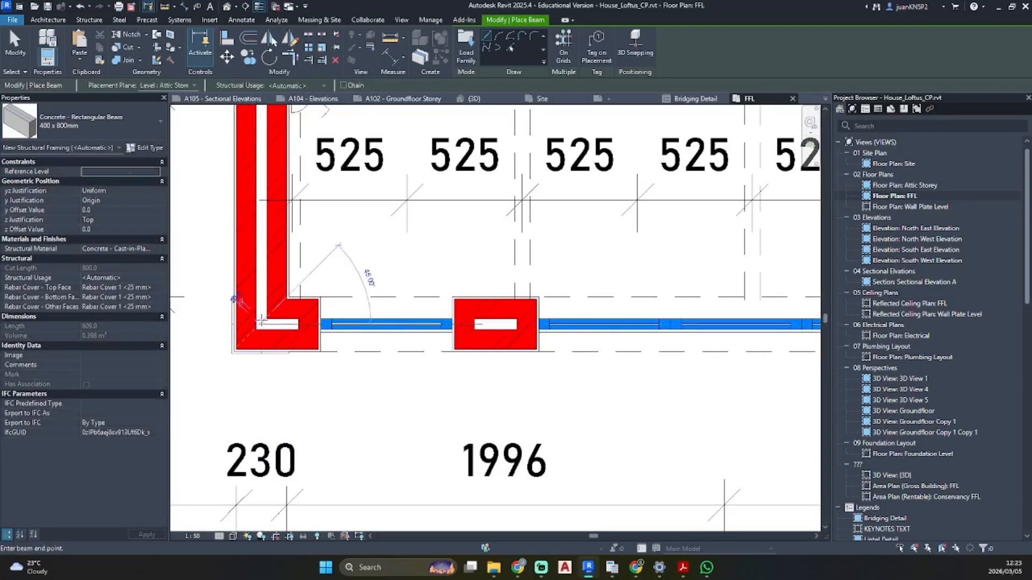
pyautogui.scroll(-2, 483, 312)
pyautogui.scroll(2, 561, 295)
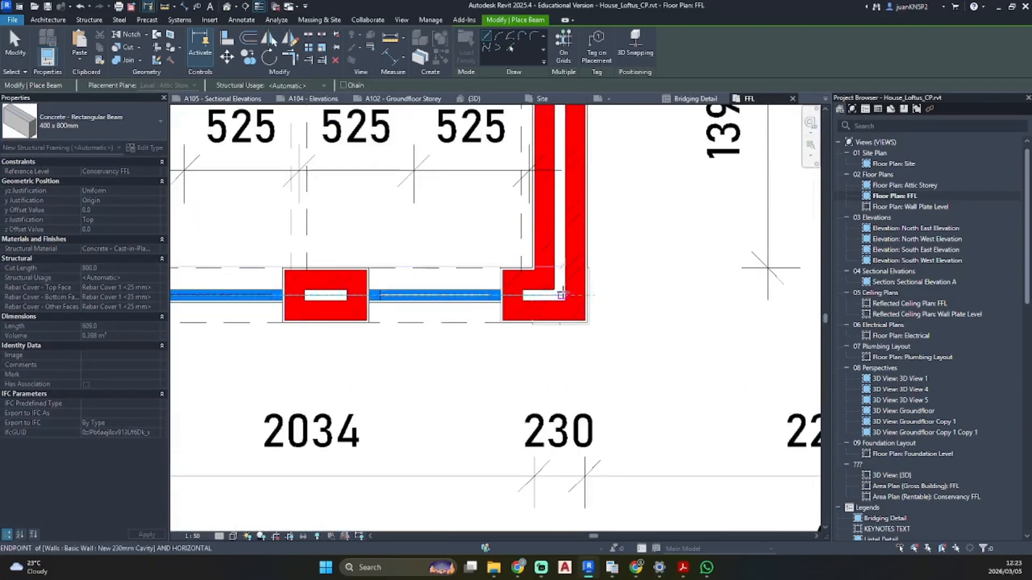
pyautogui.click(561, 295)
pyautogui.press('Escape')
pyautogui.press('Escape')
# - Open sheet A105 - Sectional Elevations and activate the Sectional Elevation A viewport around the beam above the door
pyautogui.scroll(-10, 908, 382)
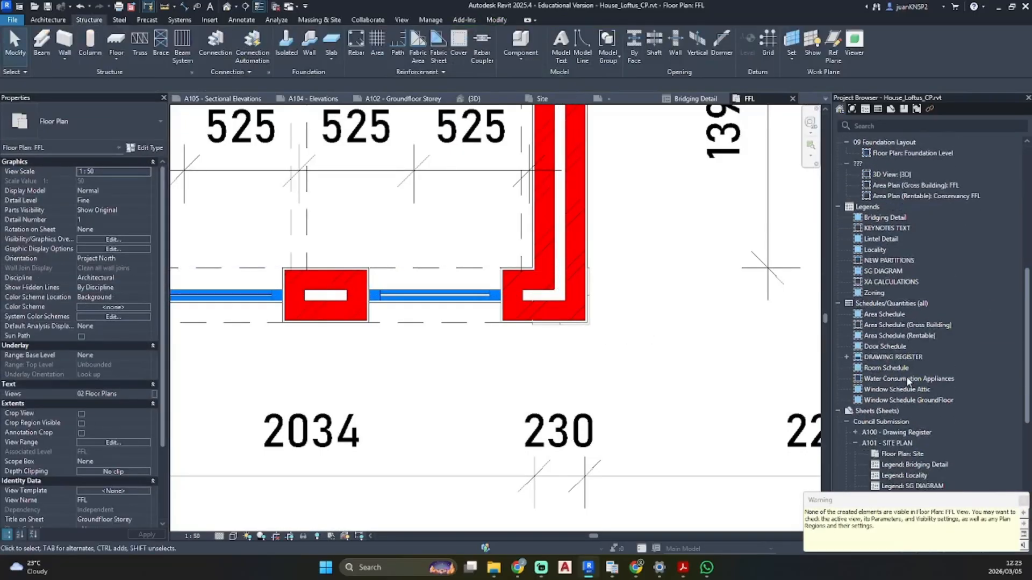
pyautogui.scroll(-3, 907, 381)
pyautogui.doubleClick(911, 417)
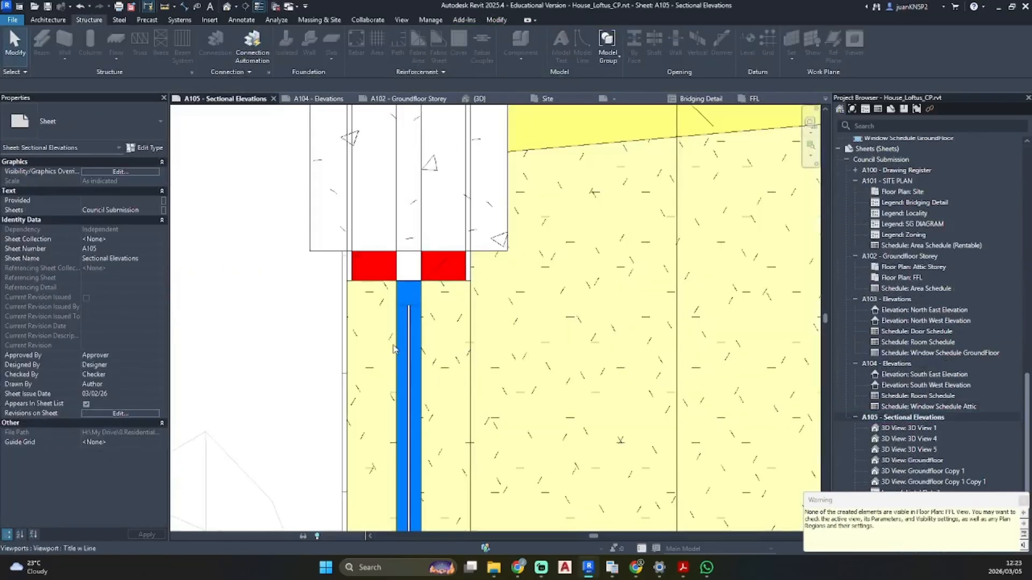
pyautogui.scroll(-3, 394, 349)
pyautogui.doubleClick(435, 293)
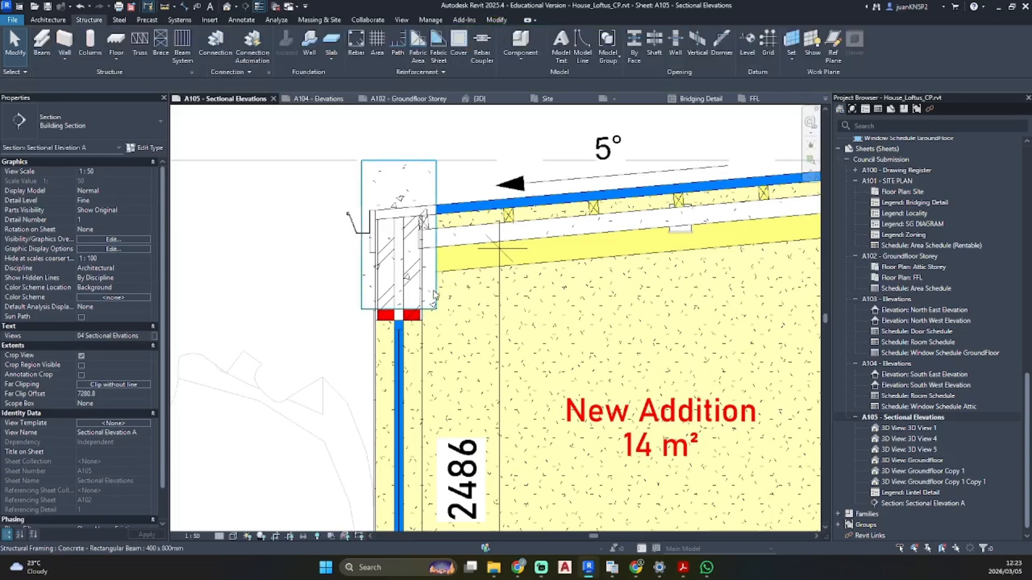
# - Set the concrete beam type's dimensions to b 230 and h 90
pyautogui.click(434, 293)
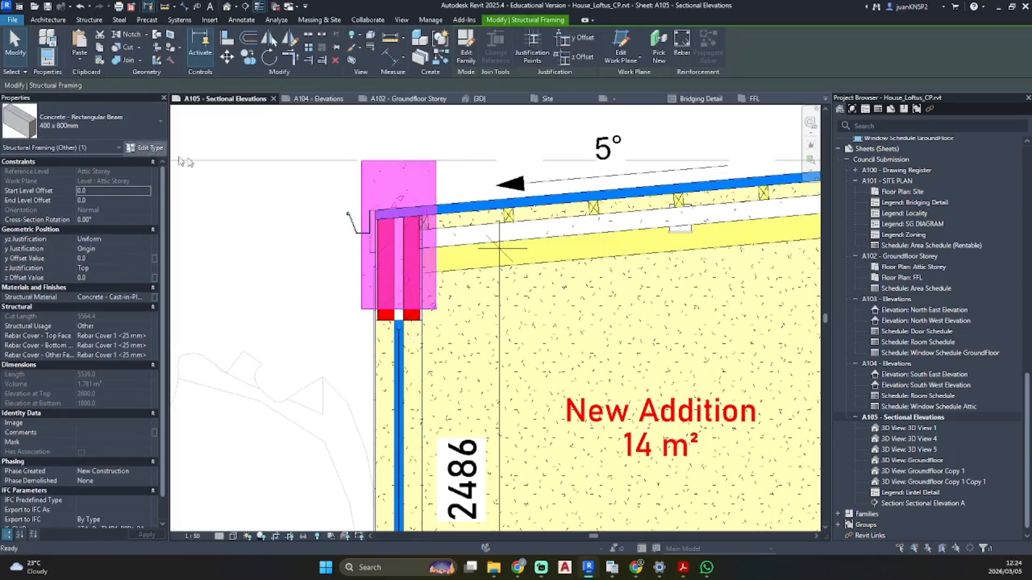
pyautogui.click(144, 148)
pyautogui.click(487, 257)
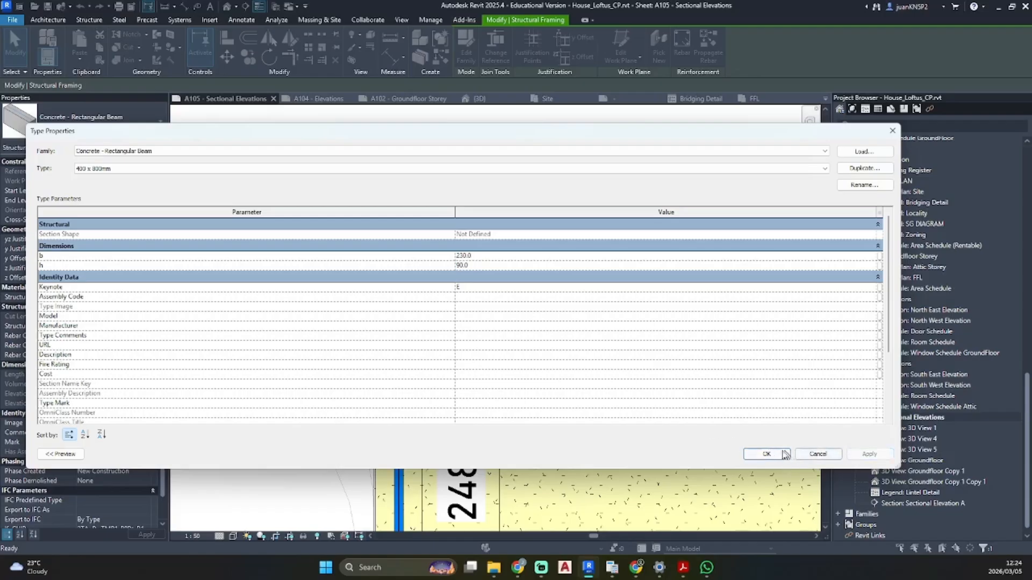
pyautogui.click(766, 454)
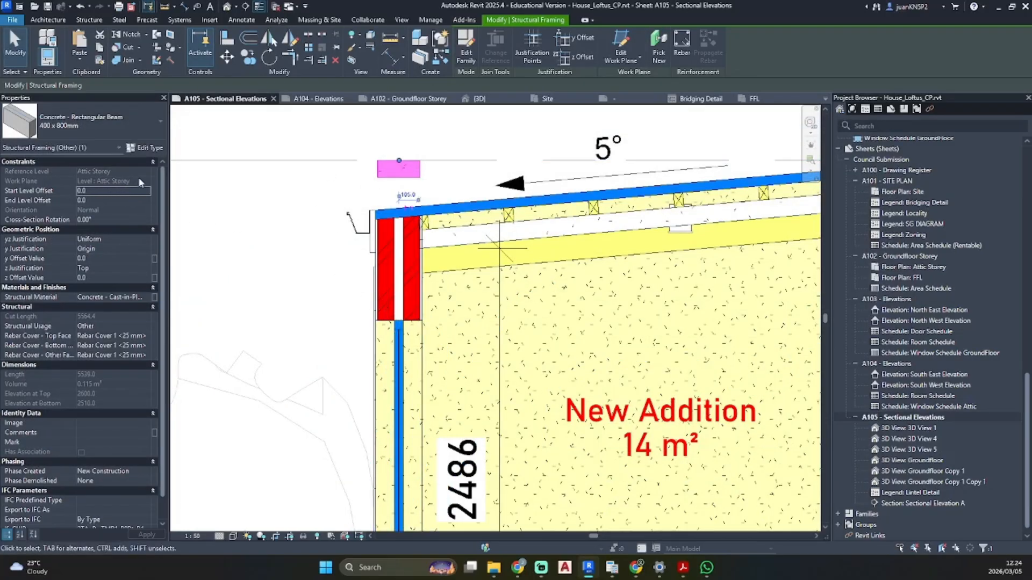
# - Change the concrete beam's work plane to Level : Conservancy FFL
pyautogui.click(640, 57)
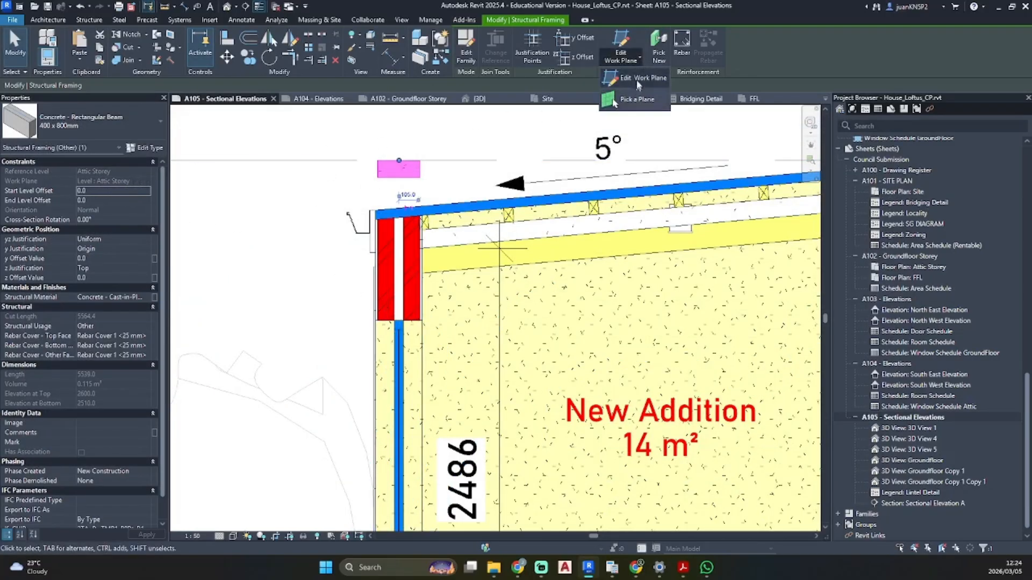
pyautogui.click(639, 83)
pyautogui.click(431, 276)
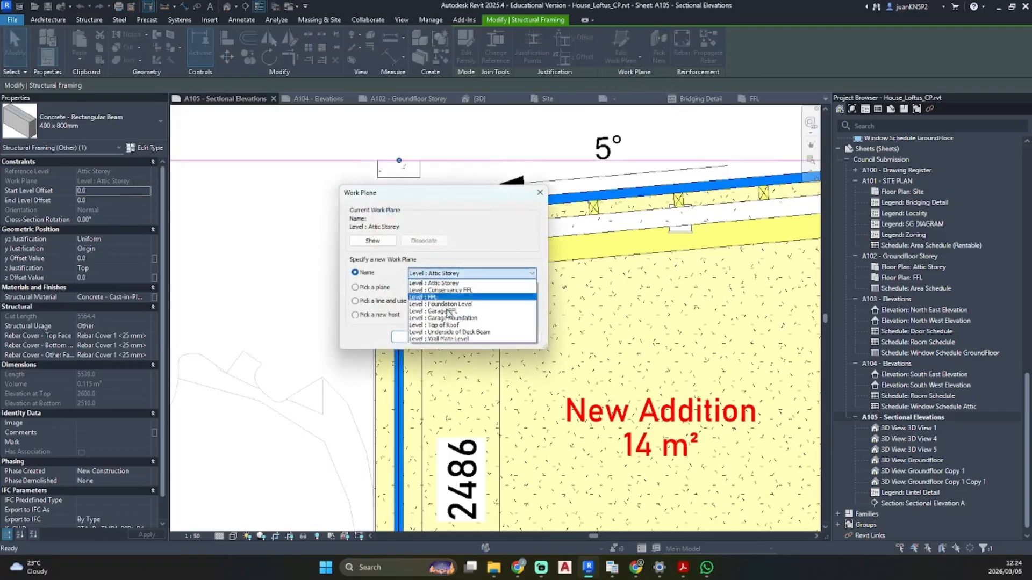
pyautogui.click(455, 291)
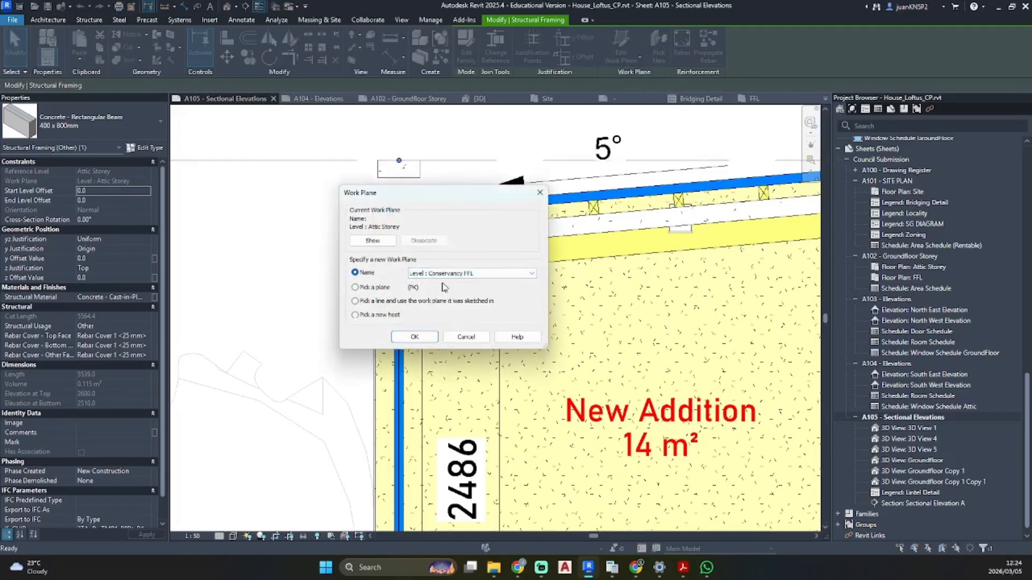
pyautogui.click(422, 338)
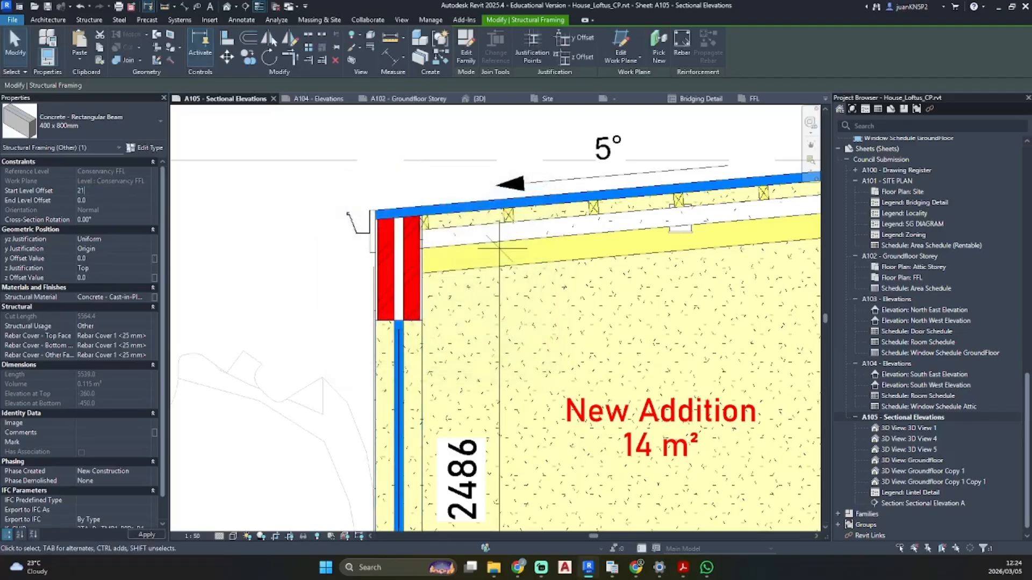
# - Set the concrete beam's Start Level Offset and End Level Offset to 2100
pyautogui.write('2100')
pyautogui.press('Tab')
pyautogui.press('Tab')
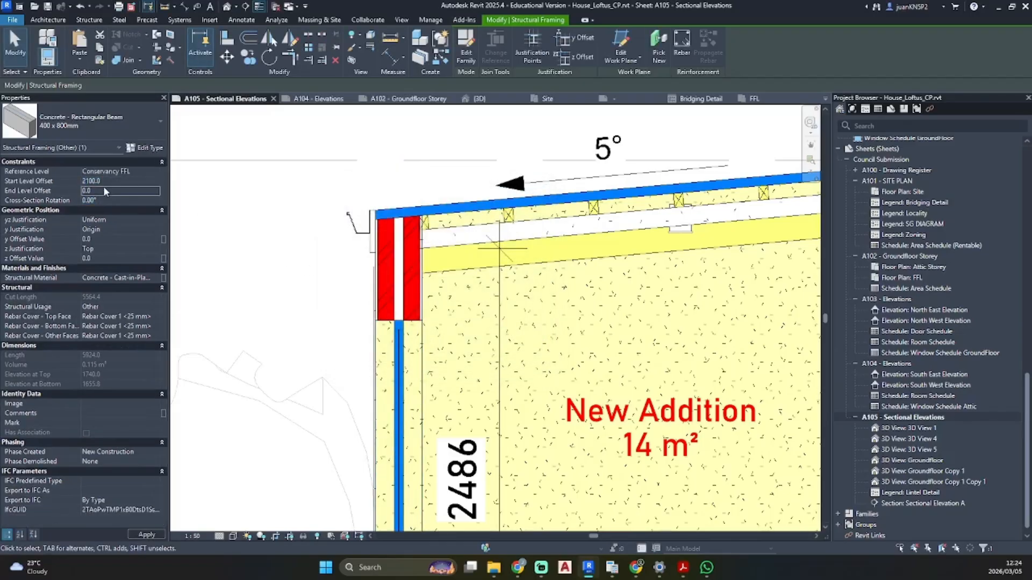
pyautogui.write('21')
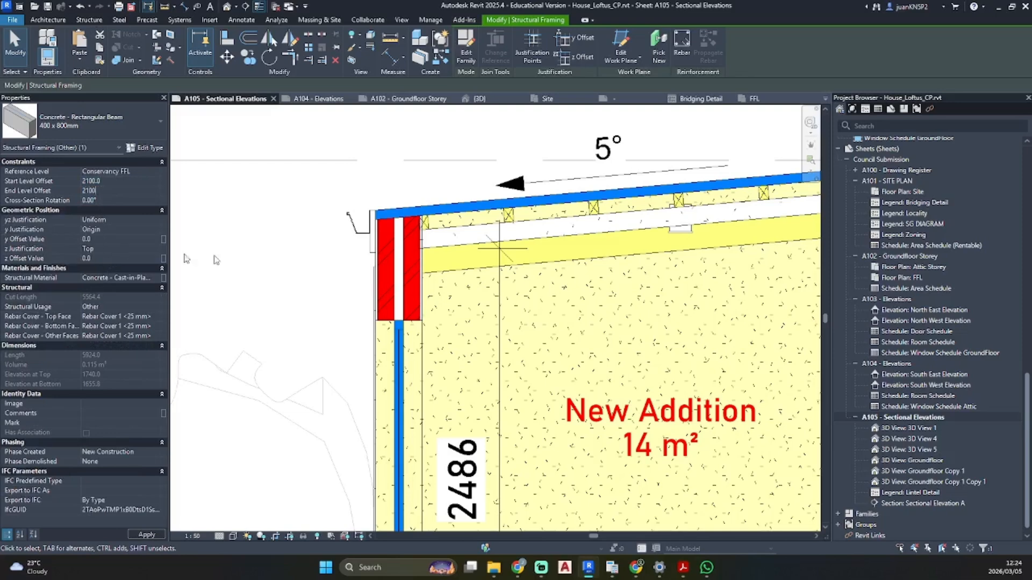
pyautogui.write('00')
pyautogui.press('Return')
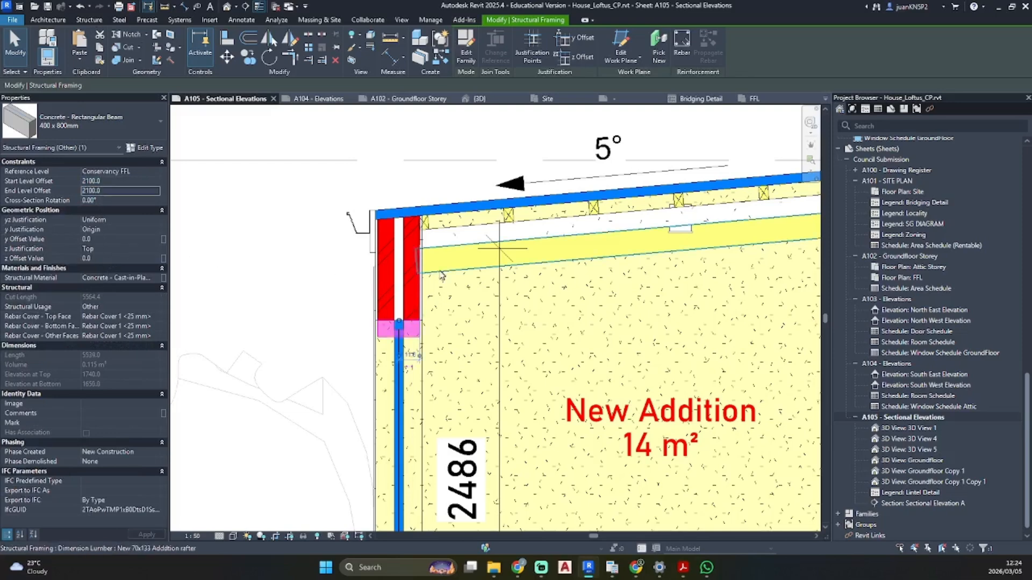
# - Set the concrete beam's z Justification to Bottom so it sits above the door head
pyautogui.click(154, 250)
pyautogui.click(92, 283)
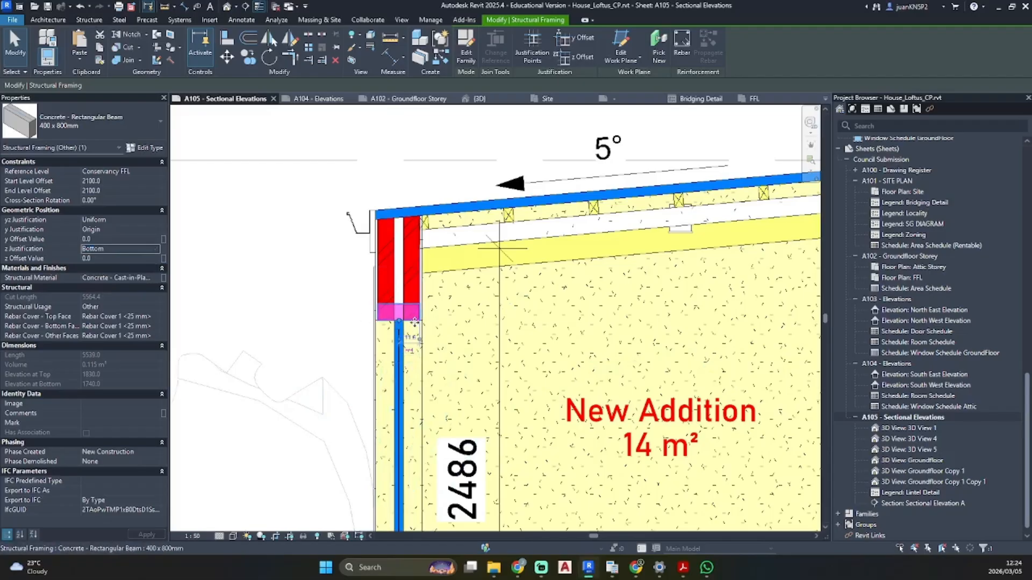
pyautogui.click(286, 307)
# - Try to cut the concrete beam out of the cavity wall above the New Addition's door with Cut Geometry
pyautogui.scroll(4, 461, 318)
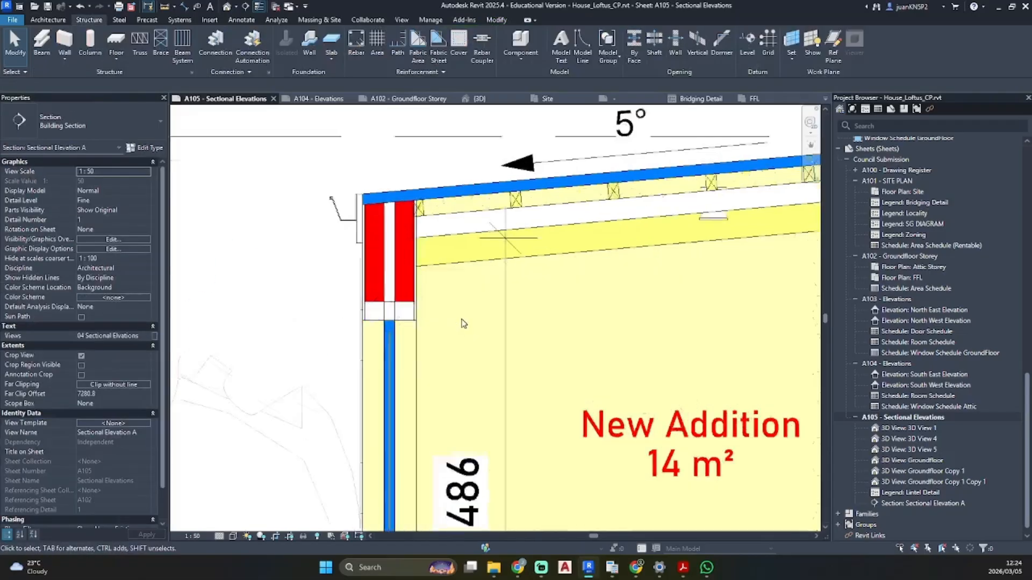
pyautogui.click(336, 299)
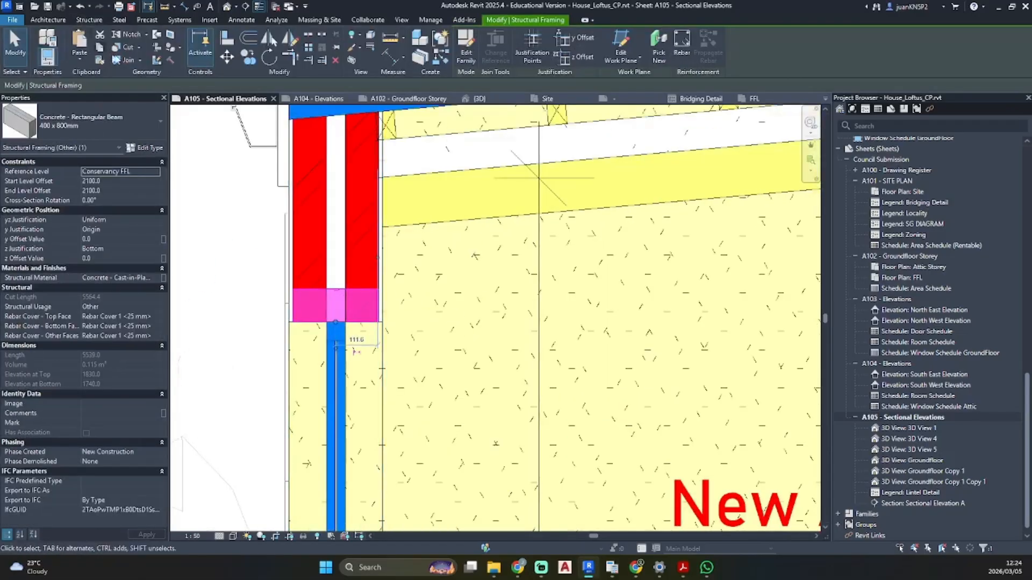
pyautogui.click(134, 52)
pyautogui.click(369, 202)
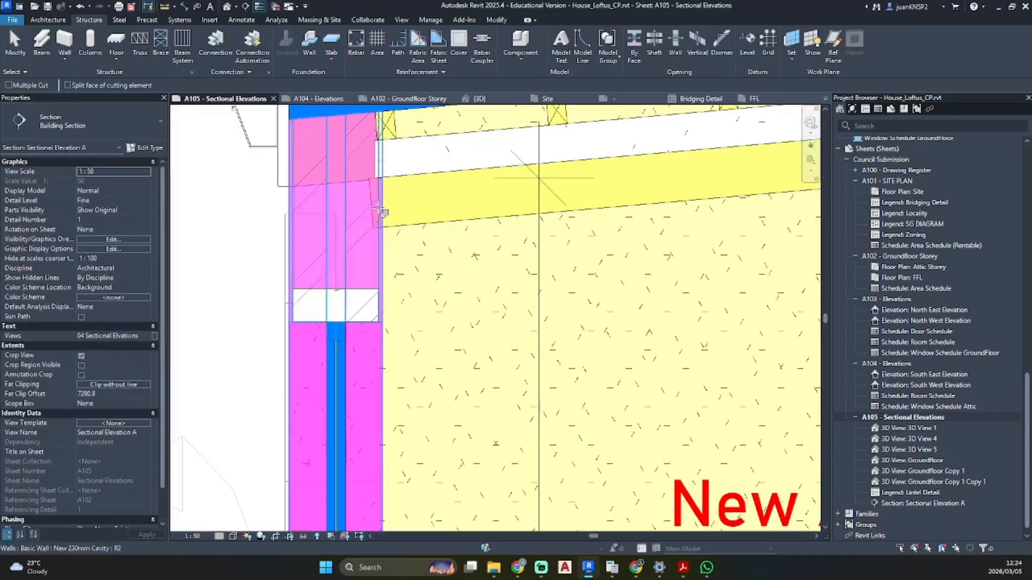
pyautogui.click(371, 325)
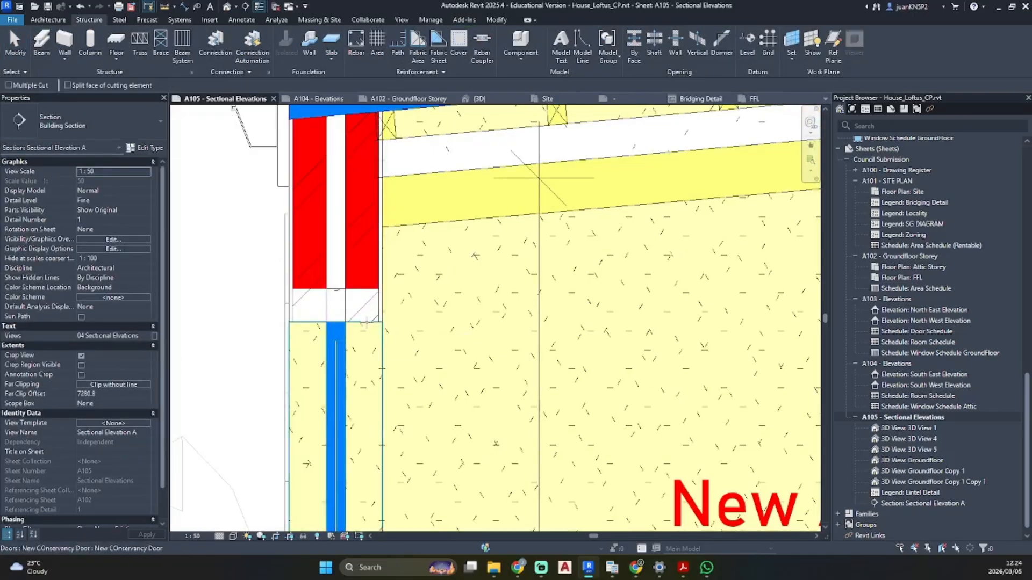
pyautogui.click(367, 322)
pyautogui.click(351, 293)
pyautogui.press('Escape')
pyautogui.click(340, 290)
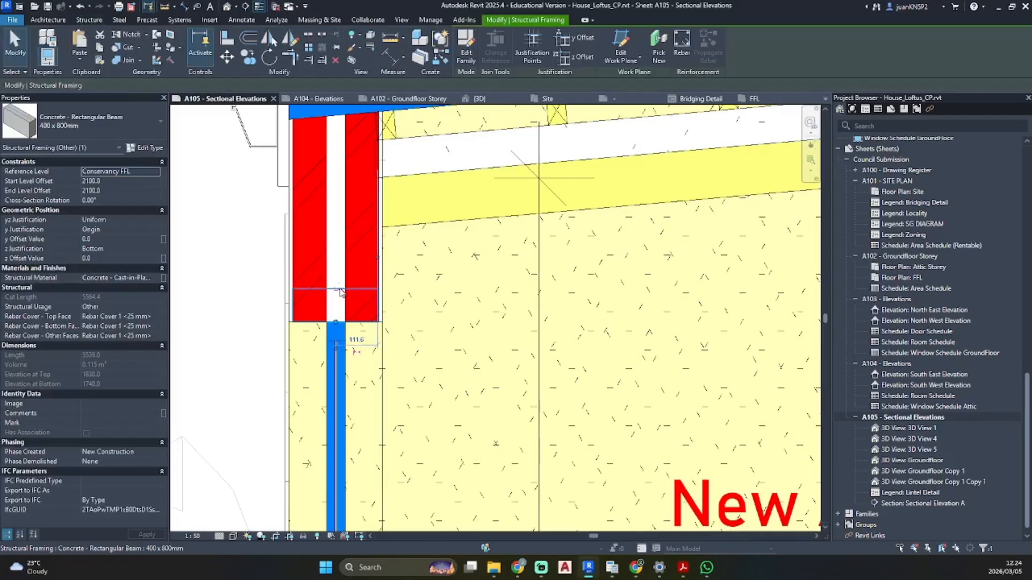
pyautogui.press('Escape')
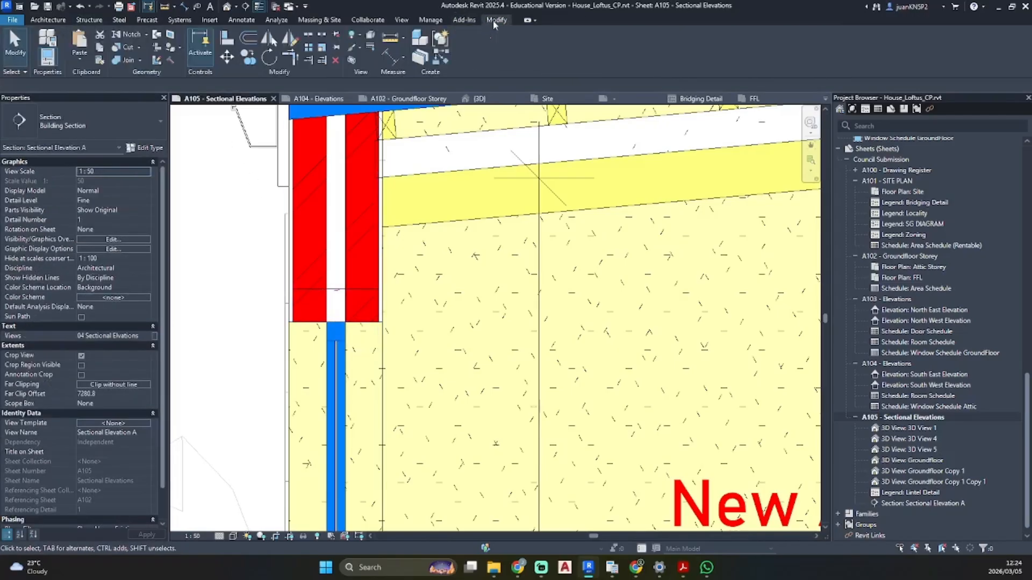
# - Join the cavity wall's geometry with the concrete beam above the door head using Join Geometry
pyautogui.click(117, 60)
pyautogui.scroll(3, 391, 257)
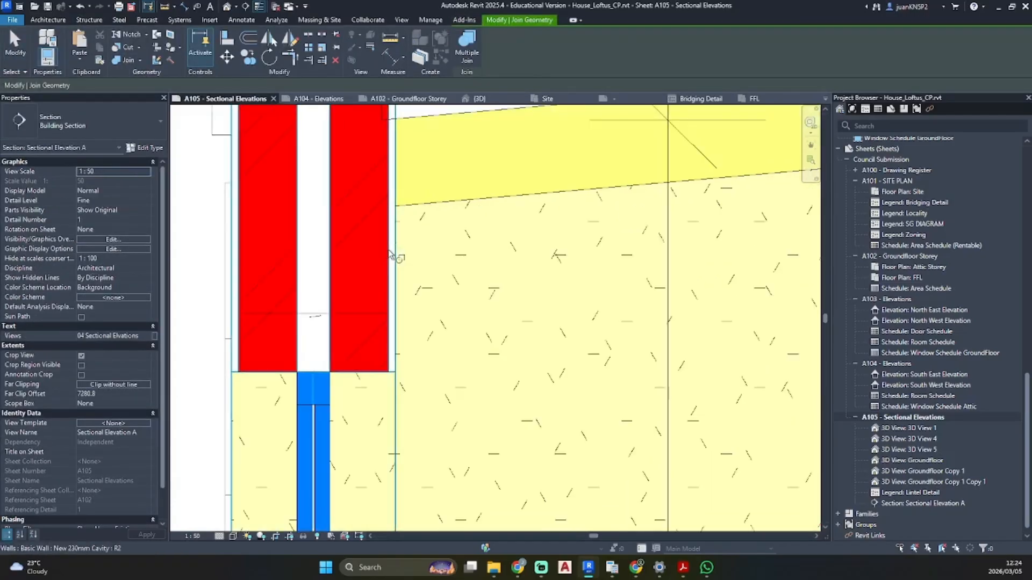
pyautogui.click(392, 257)
pyautogui.click(368, 323)
pyautogui.press('Escape')
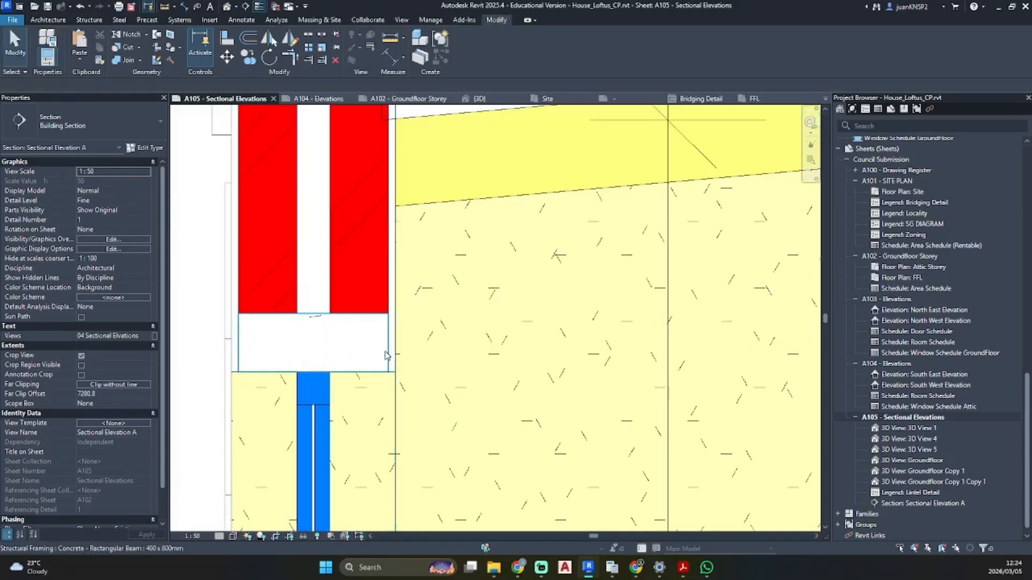
# - Examine in the 3D view how the concrete beam sits in the cavity wall above the conservancy door
pyautogui.scroll(-5, 398, 334)
pyautogui.scroll(2, 433, 223)
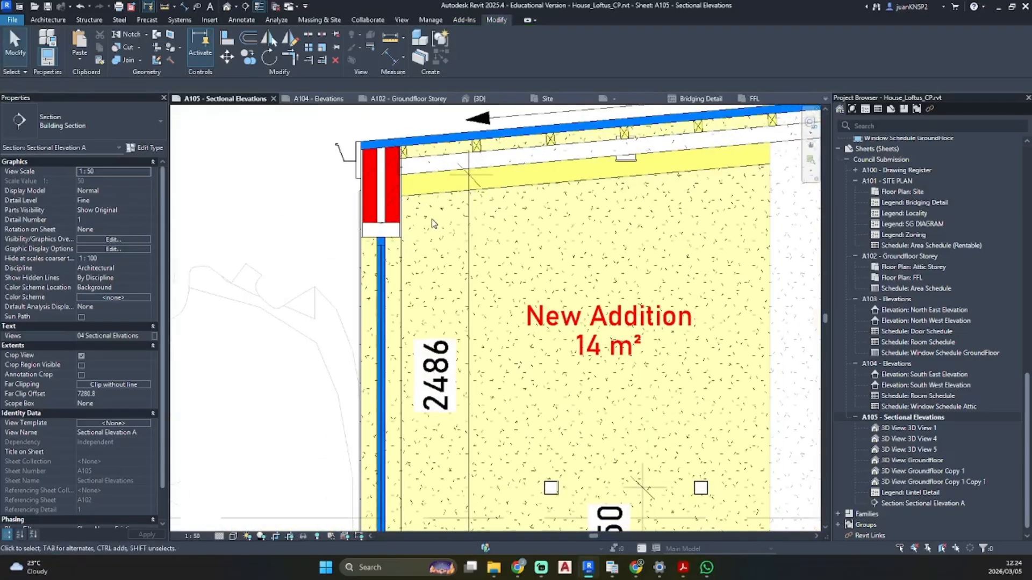
pyautogui.click(227, 8)
pyautogui.keyDown('shift'); pyautogui.moveTo(542, 257); pyautogui.dragTo(538, 216, button='middle'); pyautogui.keyUp('shift')
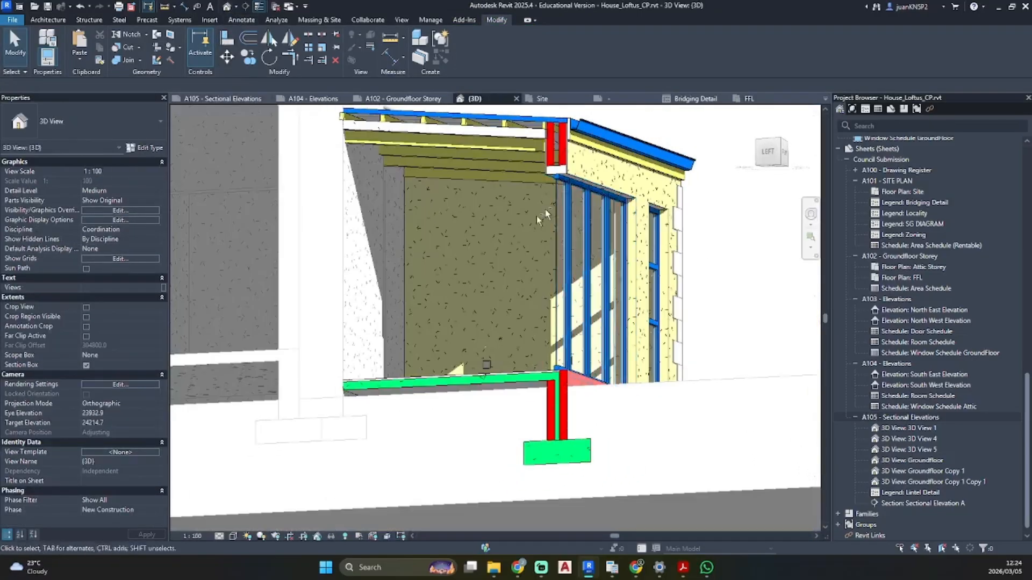
pyautogui.scroll(4, 538, 216)
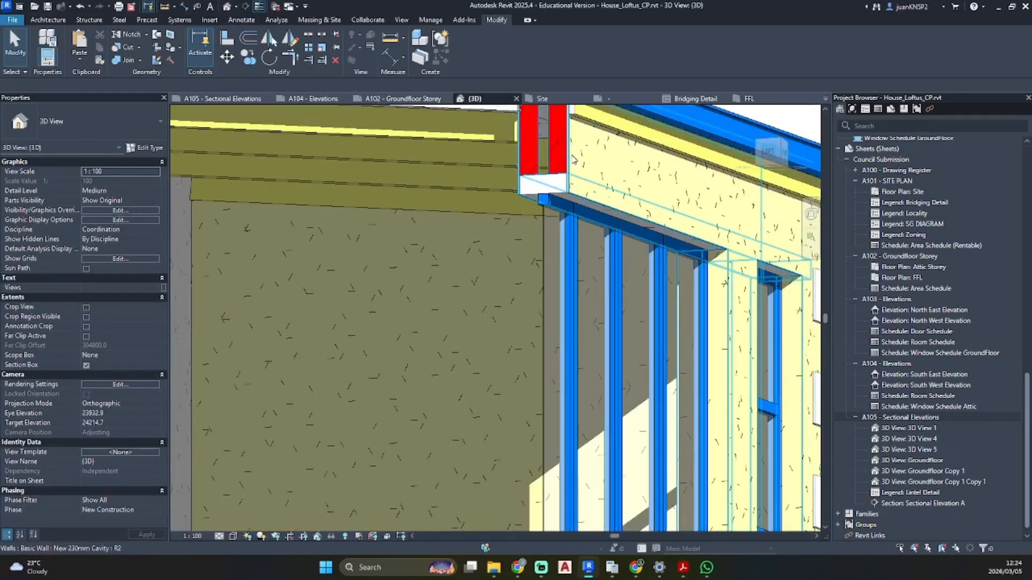
pyautogui.click(573, 159)
pyautogui.scroll(5, 573, 215)
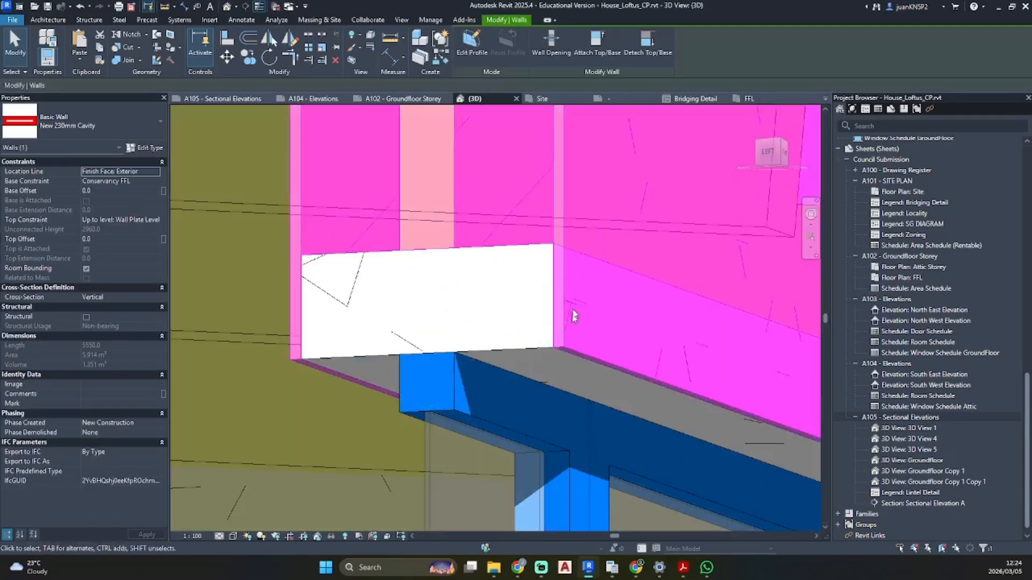
pyautogui.press('Escape')
pyautogui.scroll(-5, 573, 316)
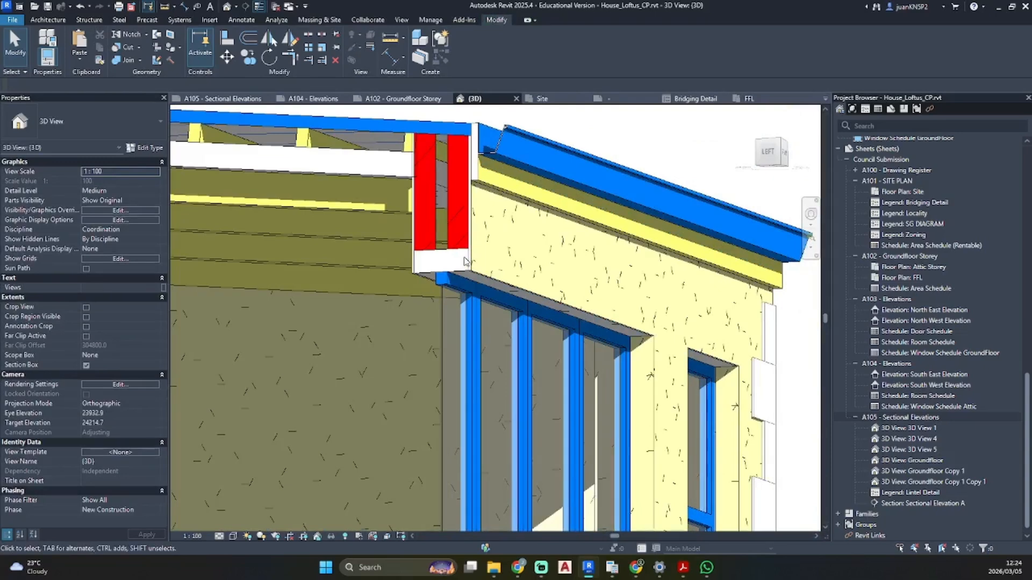
# - Return to sheet A105, switch to Chrome, and check the standard pre-stressed concrete lintel sizes on lintelsforafrica.com
pyautogui.doubleClick(897, 418)
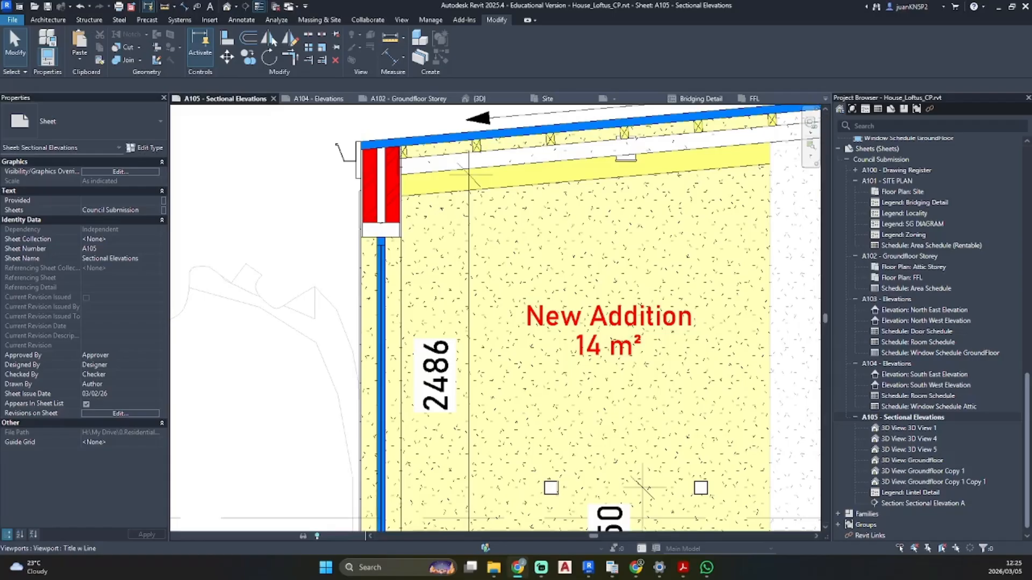
pyautogui.hotkey('alt', 'Tab')
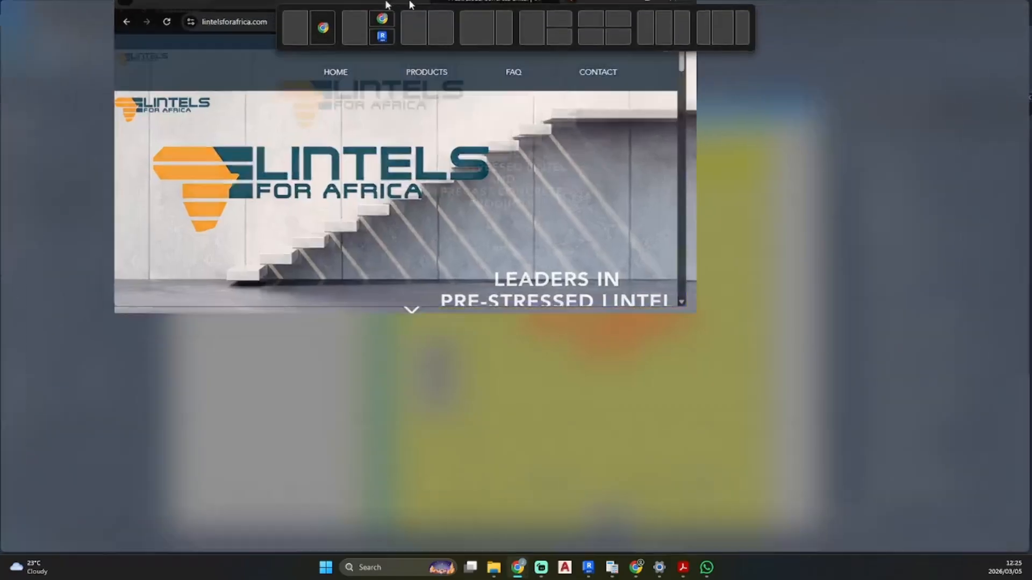
pyautogui.scroll(-10, 614, 219)
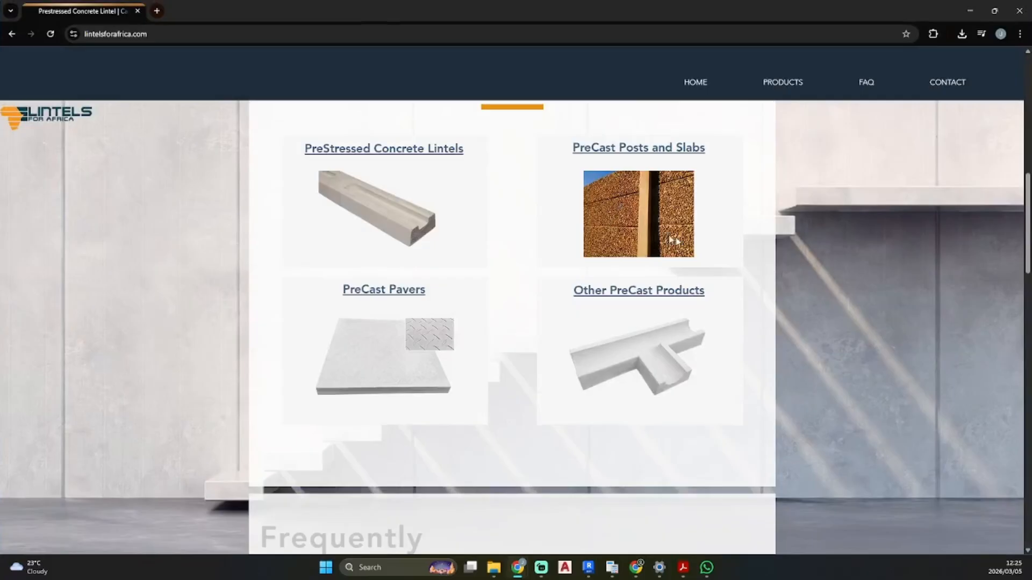
pyautogui.scroll(-5, 683, 244)
pyautogui.scroll(6, 399, 212)
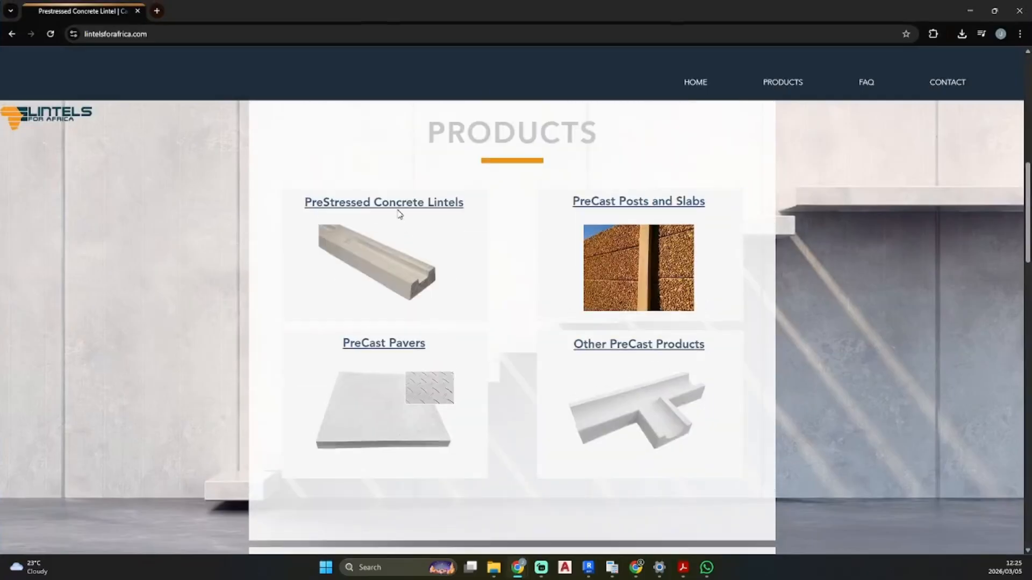
pyautogui.click(392, 209)
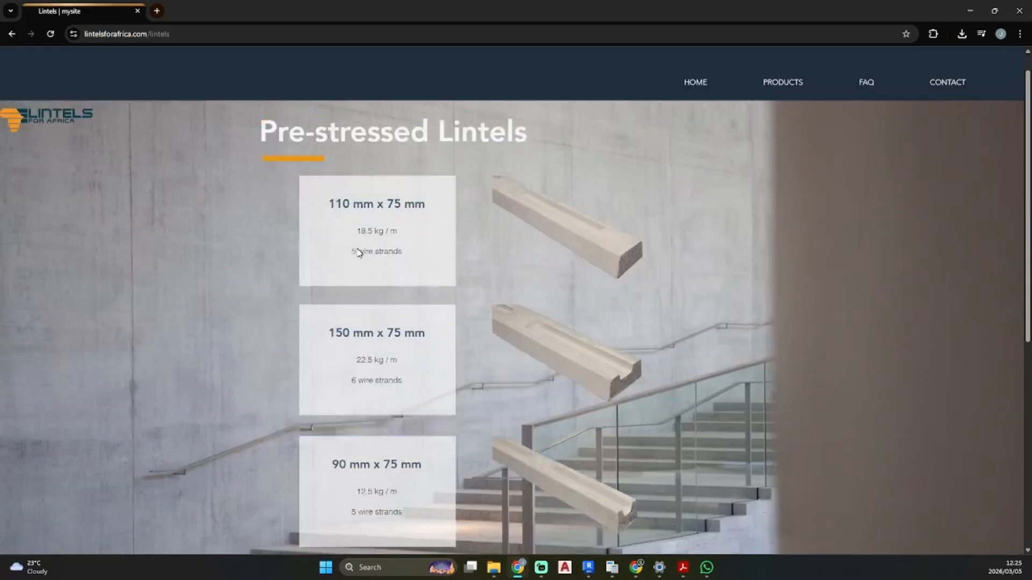
pyautogui.scroll(-8, 357, 254)
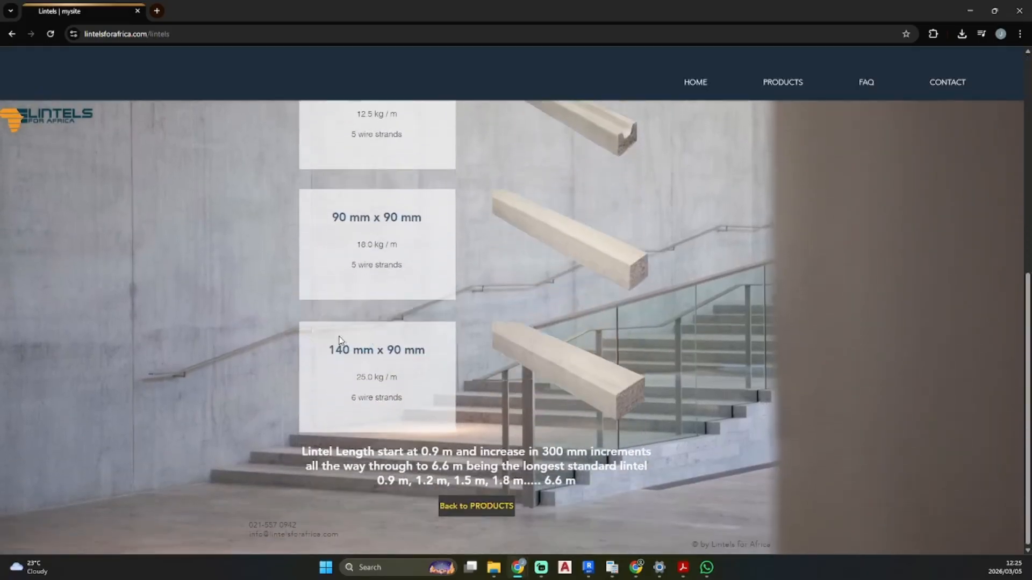
pyautogui.scroll(6, 399, 338)
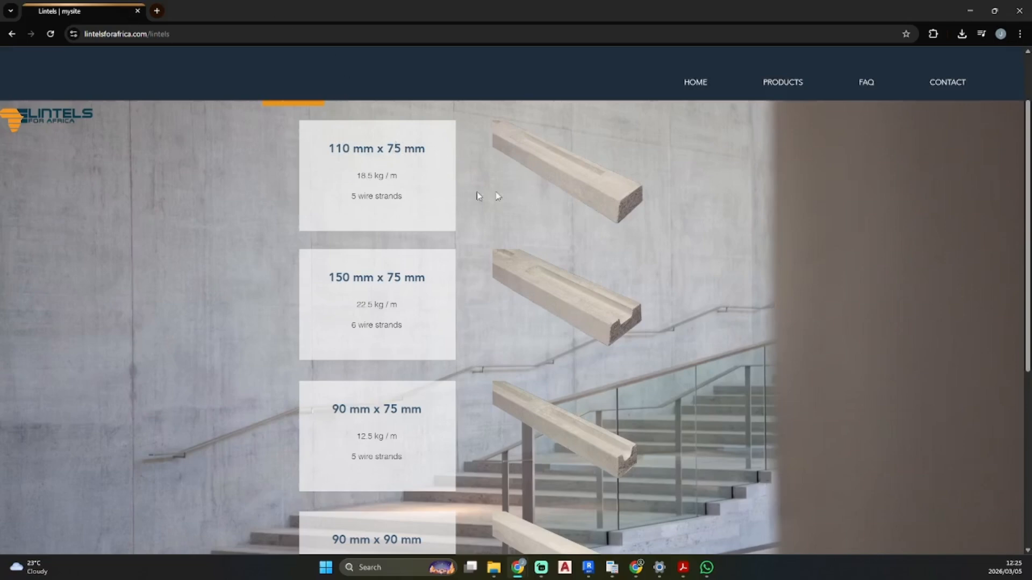
pyautogui.moveTo(92, 11); pyautogui.dragTo(0, 16)
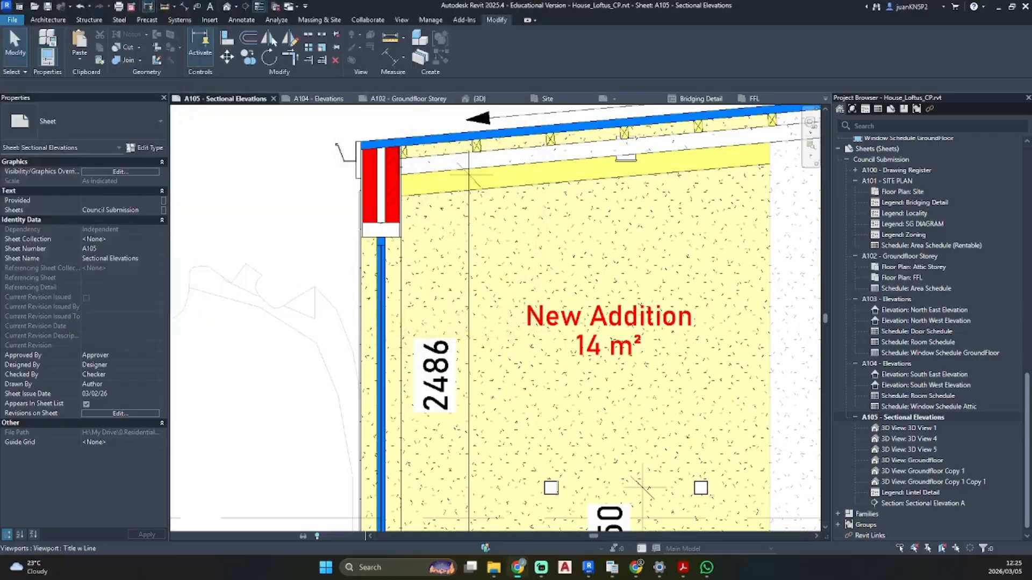
# - In the Sectional Elevation A viewport, set the concrete beam type's h to 75 and reselect the beam
pyautogui.doubleClick(383, 223)
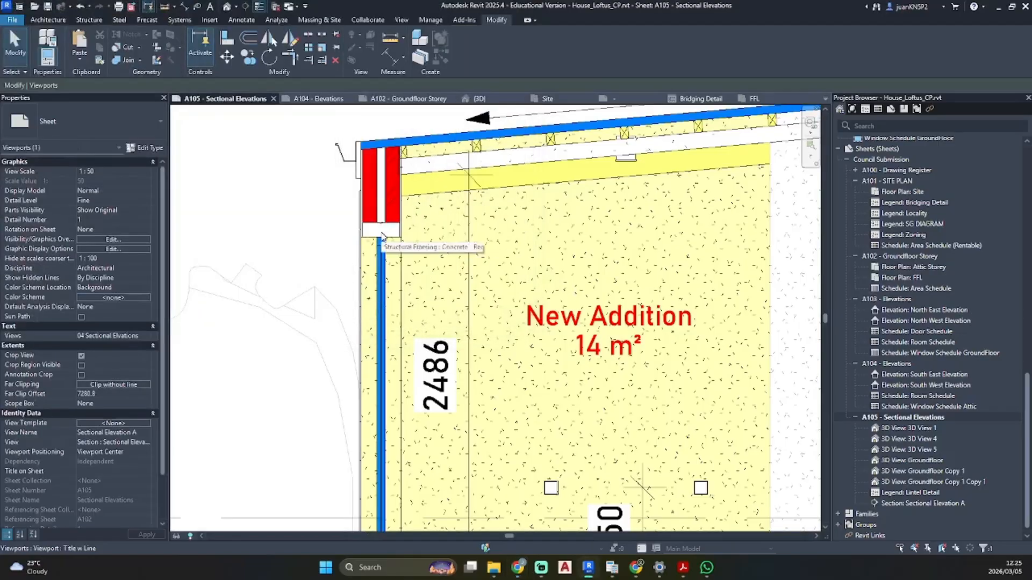
pyautogui.click(382, 230)
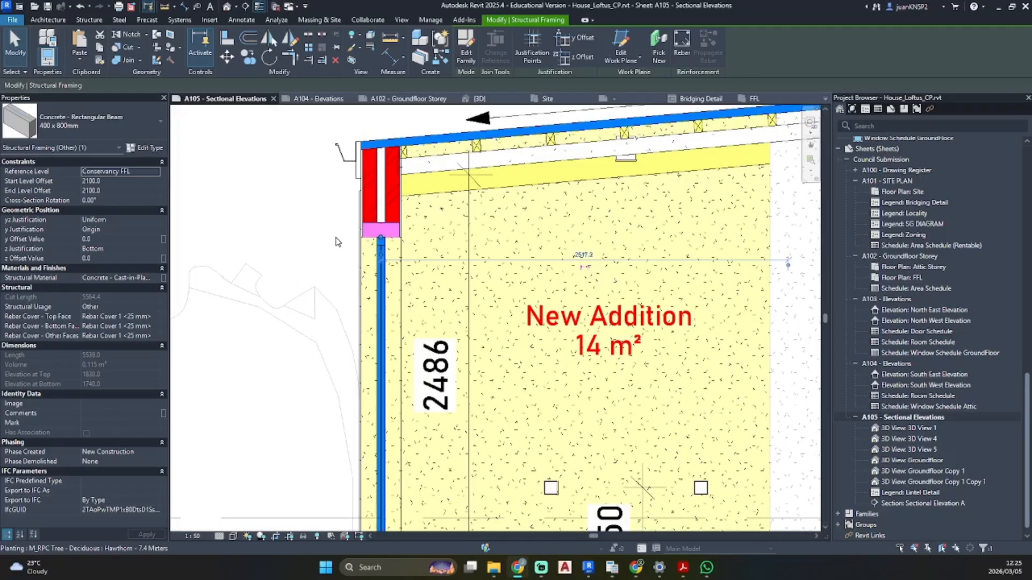
pyautogui.click(160, 149)
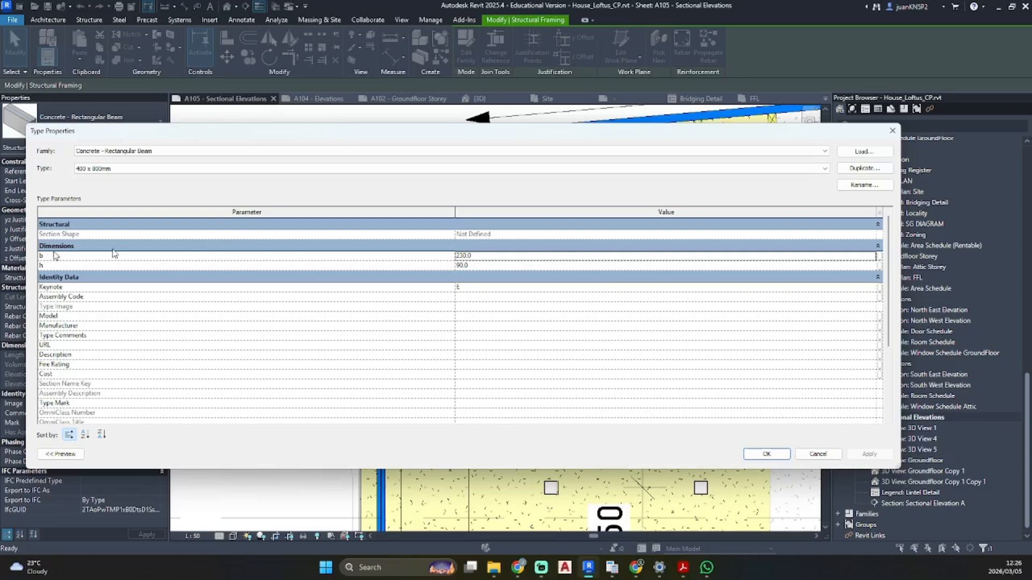
pyautogui.click(481, 266)
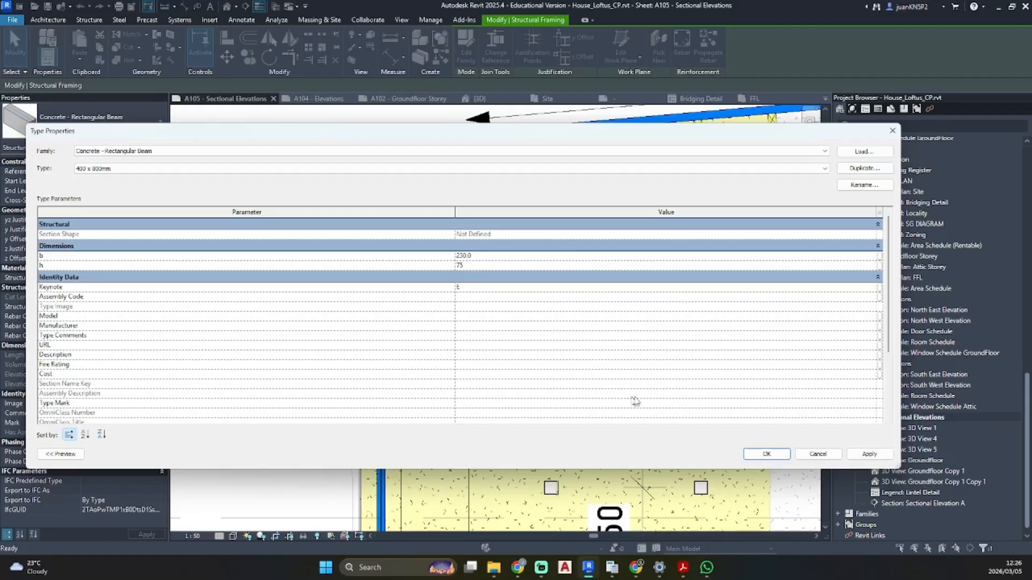
pyautogui.click(780, 456)
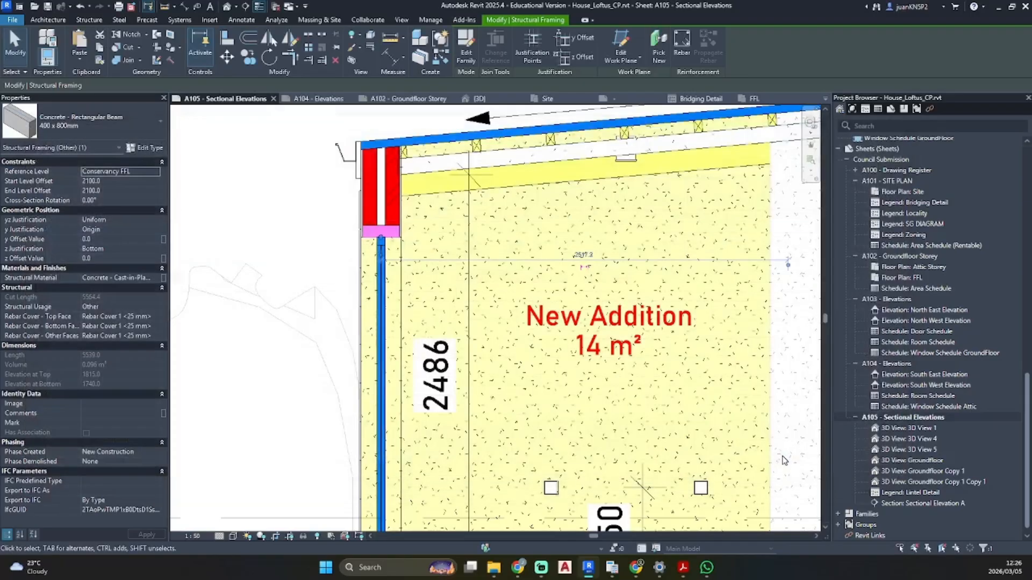
pyautogui.click(306, 258)
pyautogui.scroll(4, 328, 213)
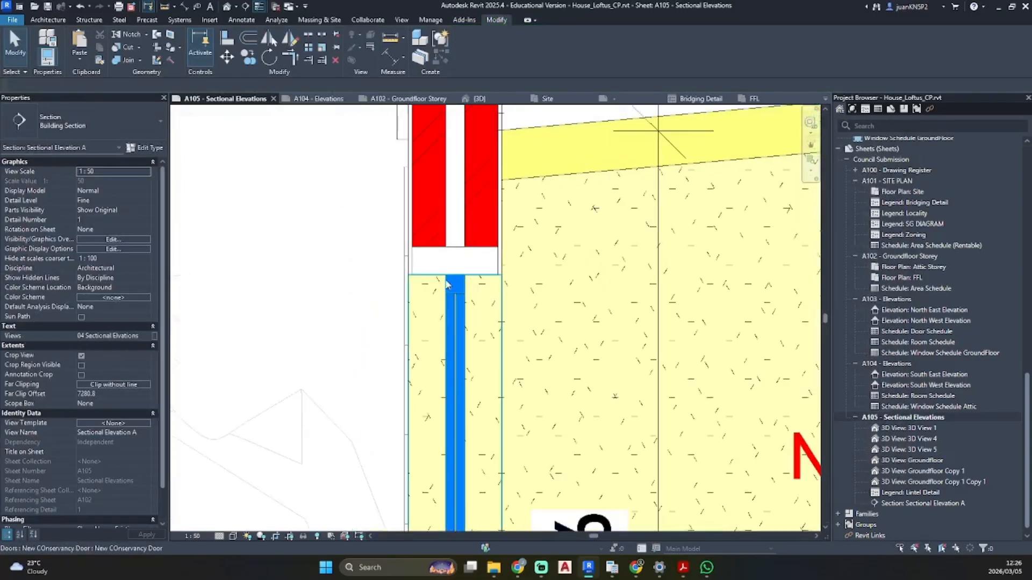
pyautogui.click(445, 252)
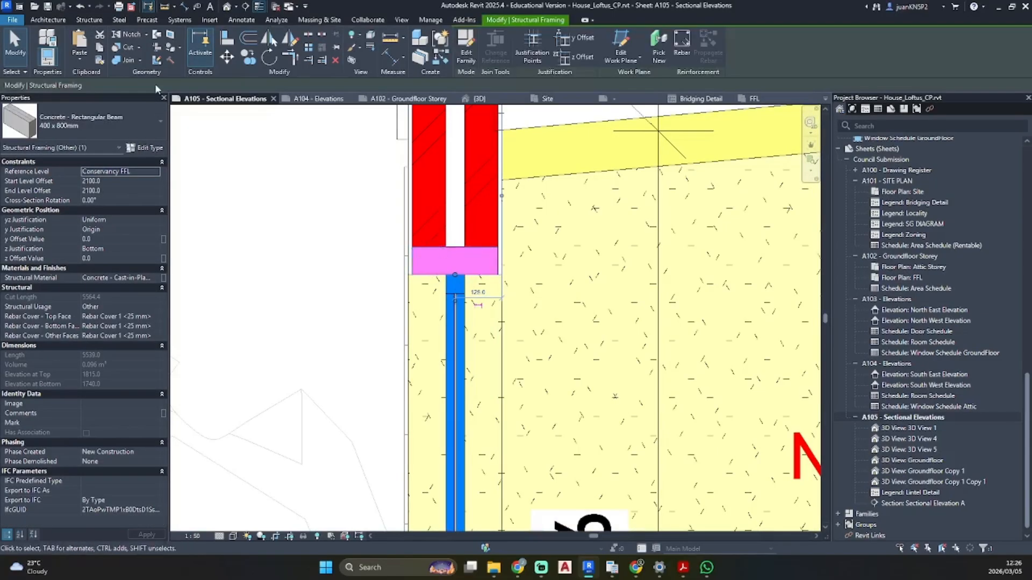
pyautogui.click(145, 147)
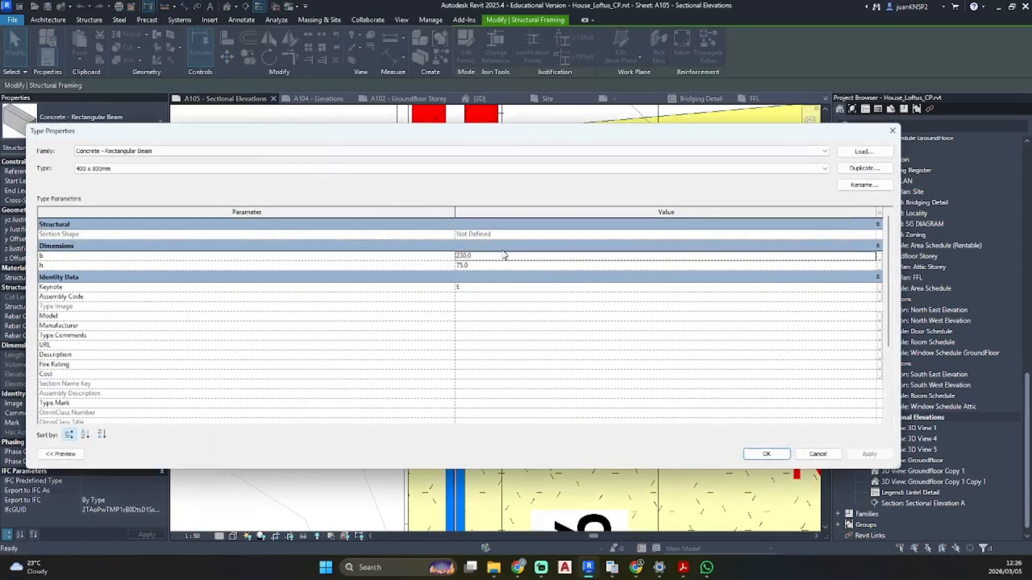
pyautogui.scroll(-5, 504, 258)
pyautogui.scroll(5, 506, 295)
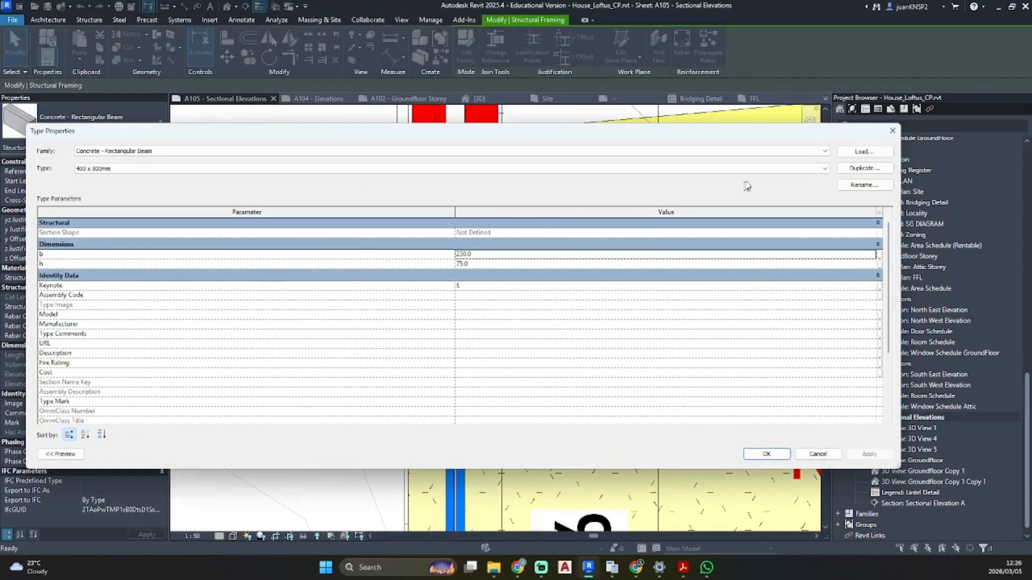
pyautogui.click(893, 130)
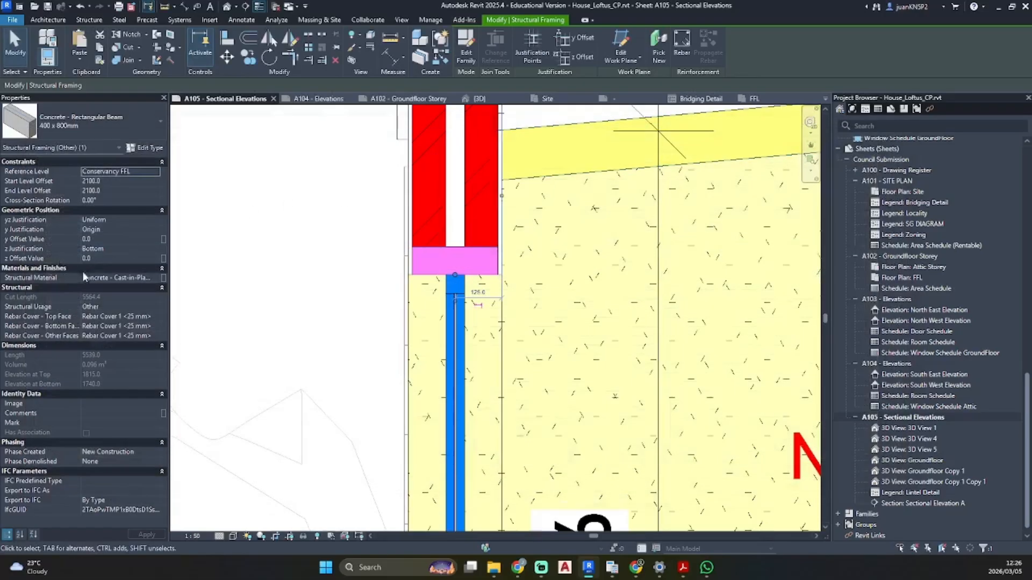
# - Search the materials for "new" and set the concrete beam's Structural Material to New Concrete
pyautogui.click(155, 275)
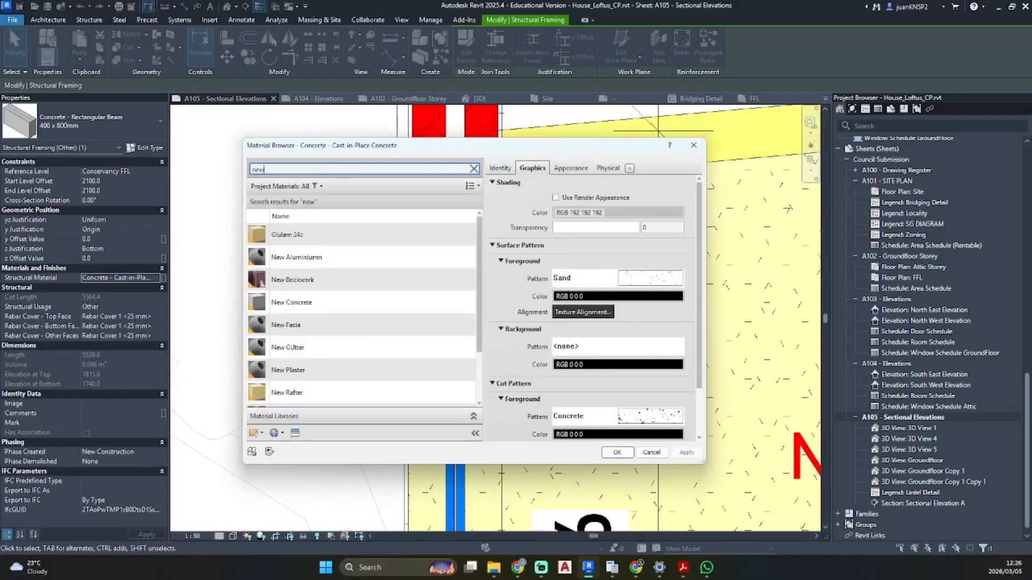
pyautogui.click(328, 300)
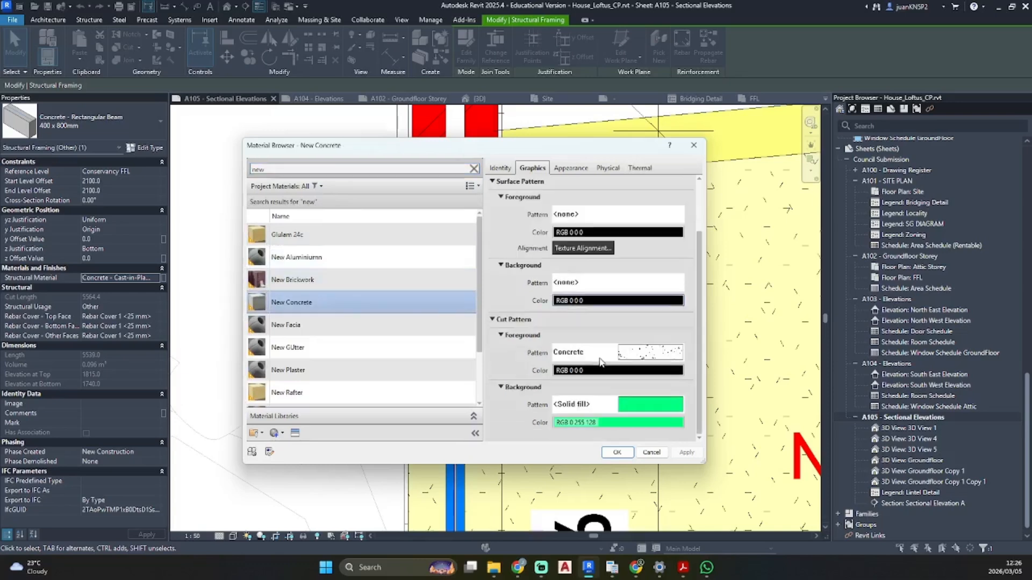
pyautogui.scroll(-2, 602, 365)
pyautogui.click(617, 452)
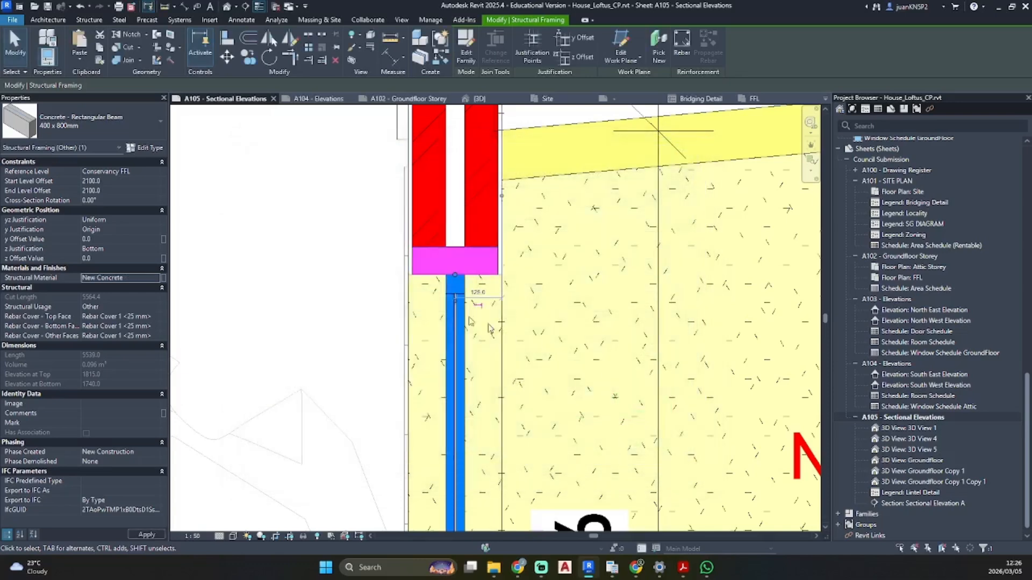
pyautogui.click(293, 268)
pyautogui.scroll(-5, 293, 268)
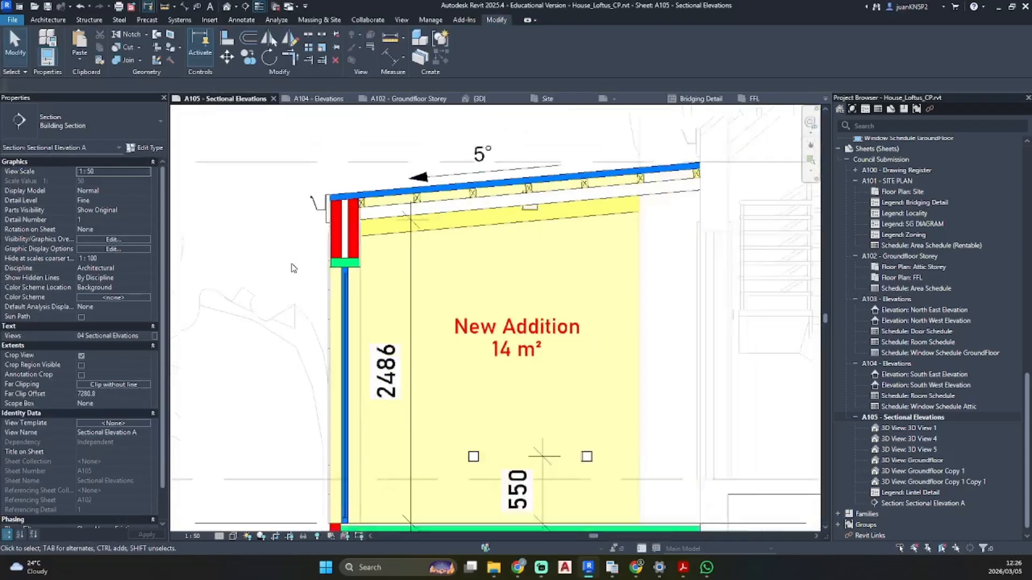
# - Examine the lintel, ceiling, roof and gutter junction of the New Addition in Sectional Elevation A
pyautogui.moveTo(293, 269); pyautogui.dragTo(334, 246, button='middle')
pyautogui.scroll(5, 315, 198)
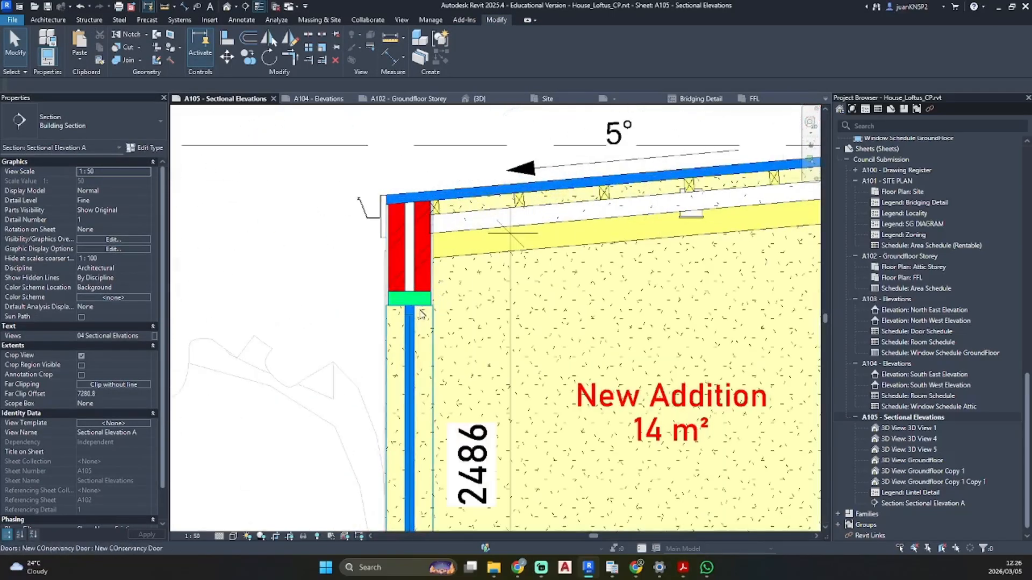
pyautogui.click(482, 240)
pyautogui.moveTo(480, 240); pyautogui.dragTo(262, 249, button='middle')
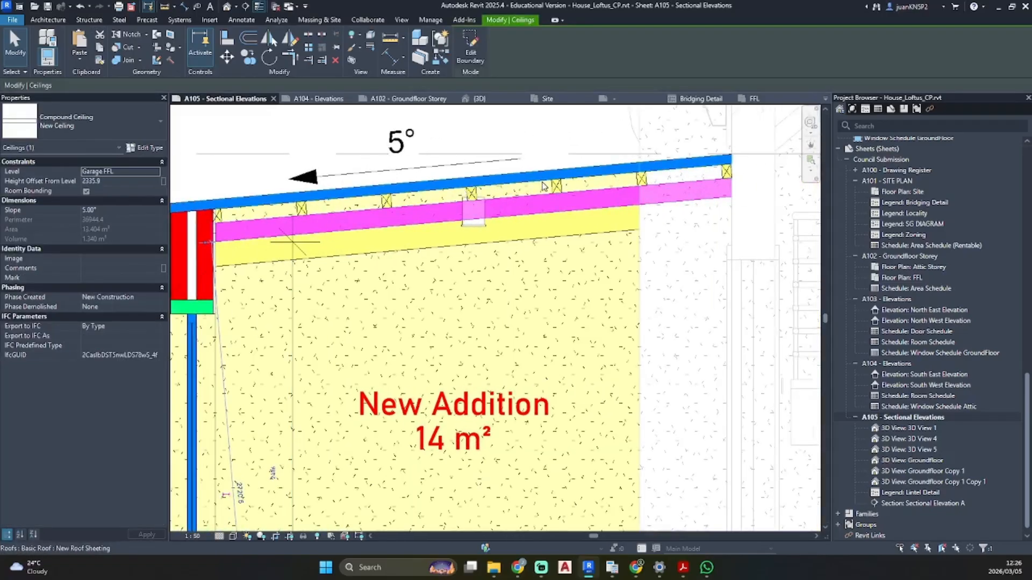
pyautogui.scroll(-4, 544, 186)
pyautogui.click(381, 247)
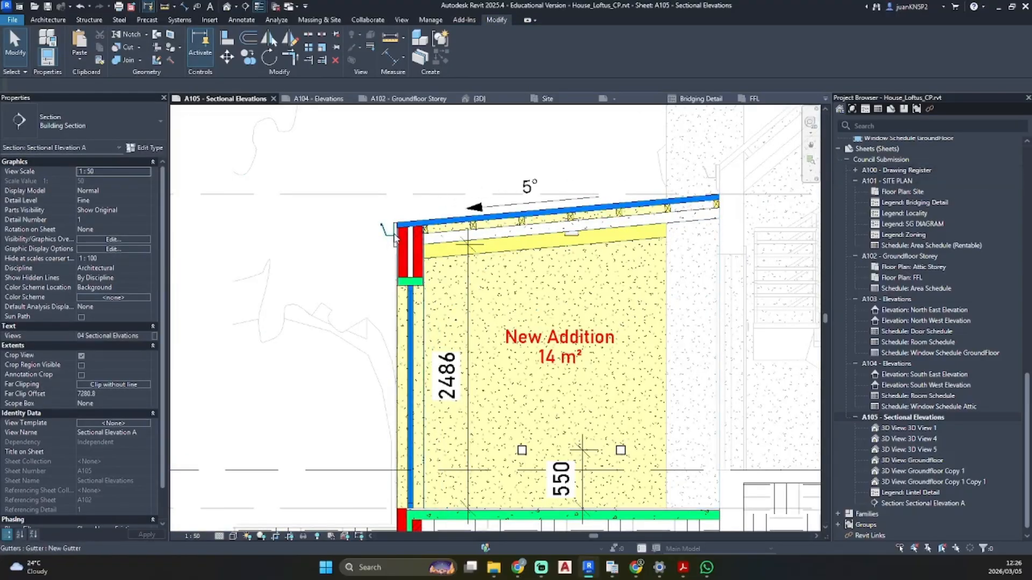
pyautogui.scroll(2, 386, 243)
pyautogui.scroll(-4, 398, 269)
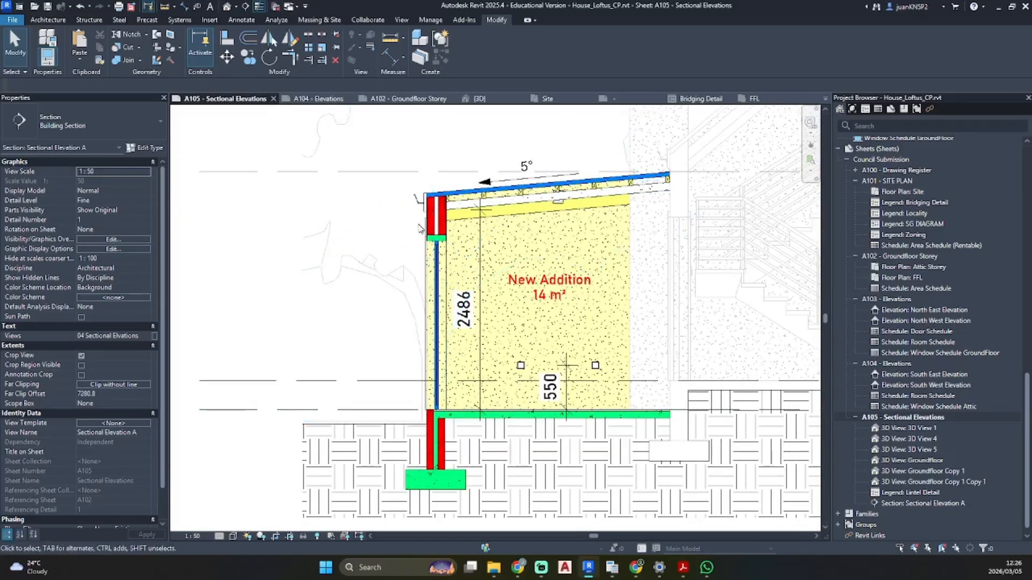
# - Open sheet A102 and examine the New Addition's outer cavity wall corner on the ground floor plan
pyautogui.doubleClick(914, 256)
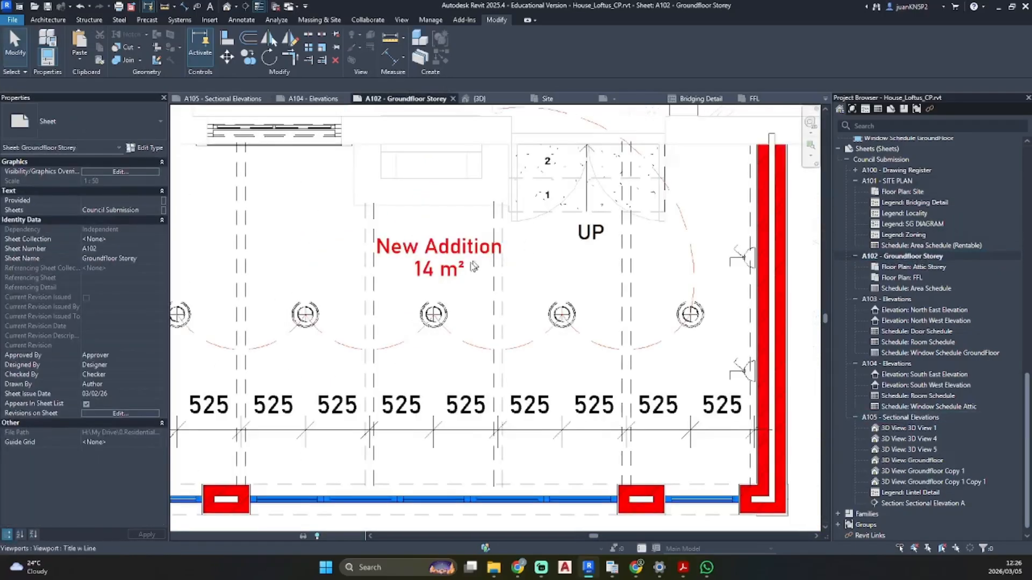
pyautogui.scroll(2, 570, 193)
pyautogui.scroll(5, 370, 377)
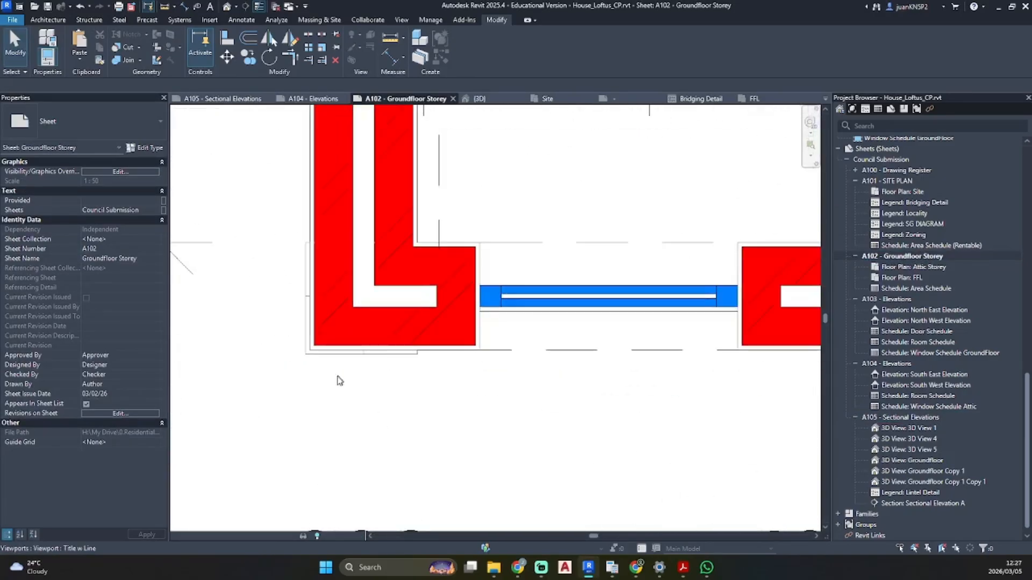
pyautogui.moveTo(345, 386); pyautogui.dragTo(353, 366, button='middle')
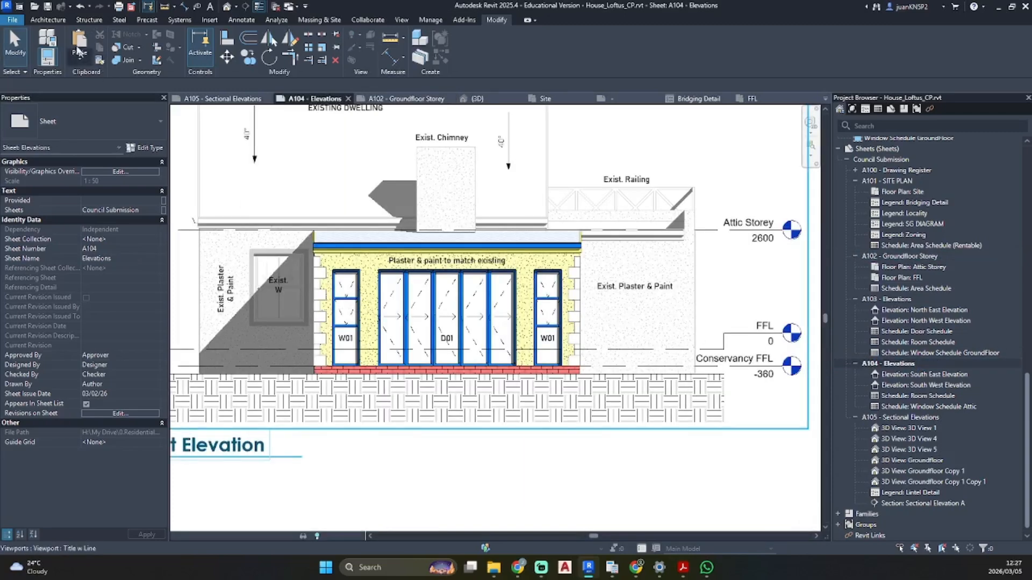
pyautogui.click(49, 19)
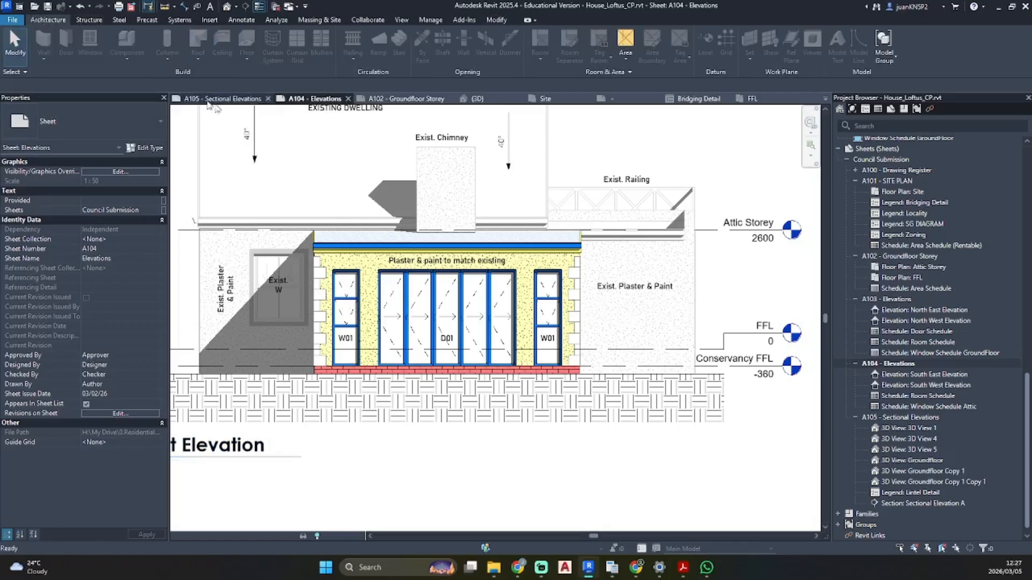
pyautogui.doubleClick(407, 228)
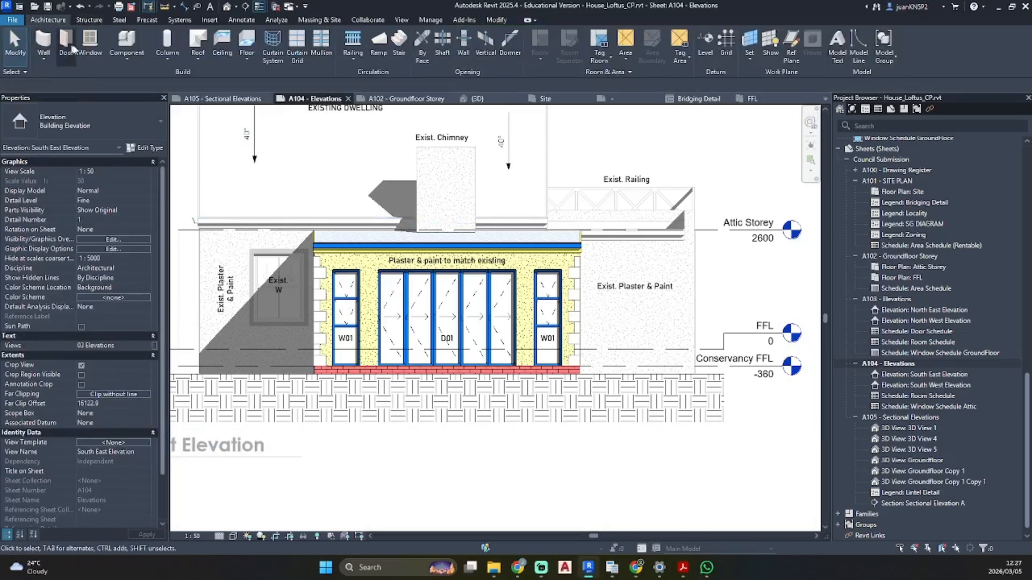
pyautogui.click(129, 54)
pyautogui.click(149, 102)
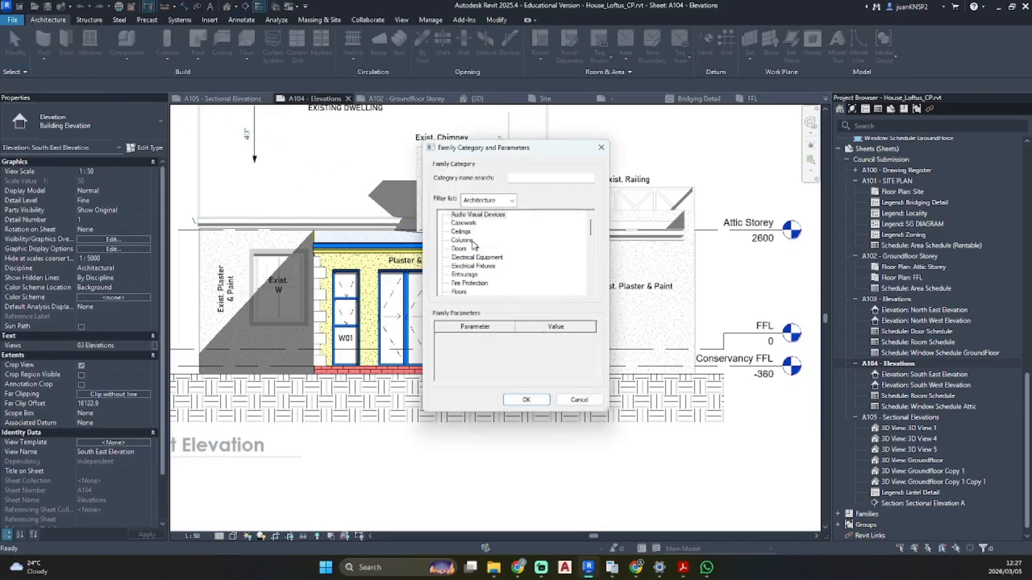
pyautogui.scroll(-5, 473, 245)
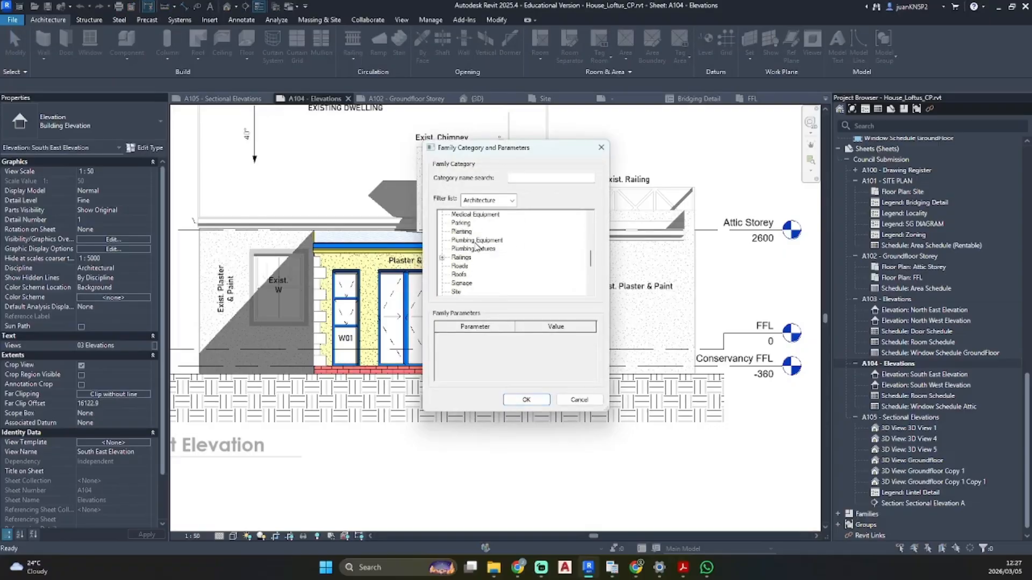
pyautogui.scroll(1, 476, 247)
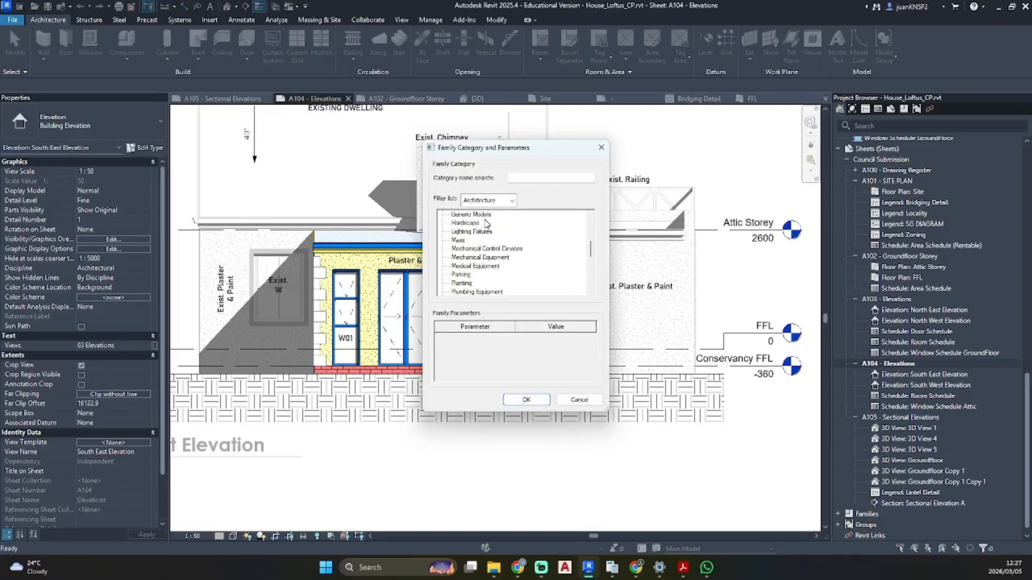
pyautogui.scroll(1, 485, 221)
pyautogui.click(486, 221)
pyautogui.click(522, 400)
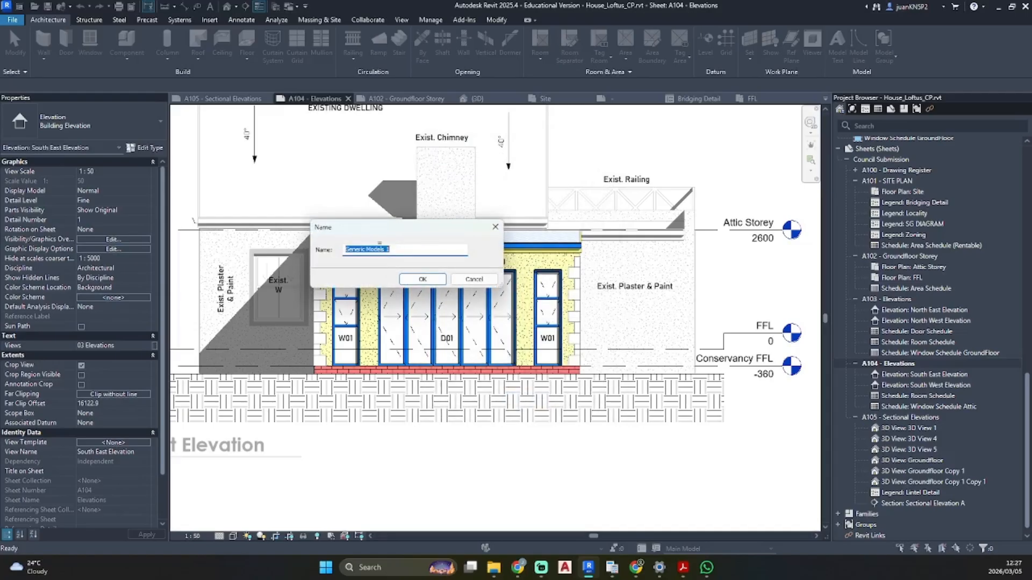
pyautogui.write('RWF')
pyautogui.press('Return')
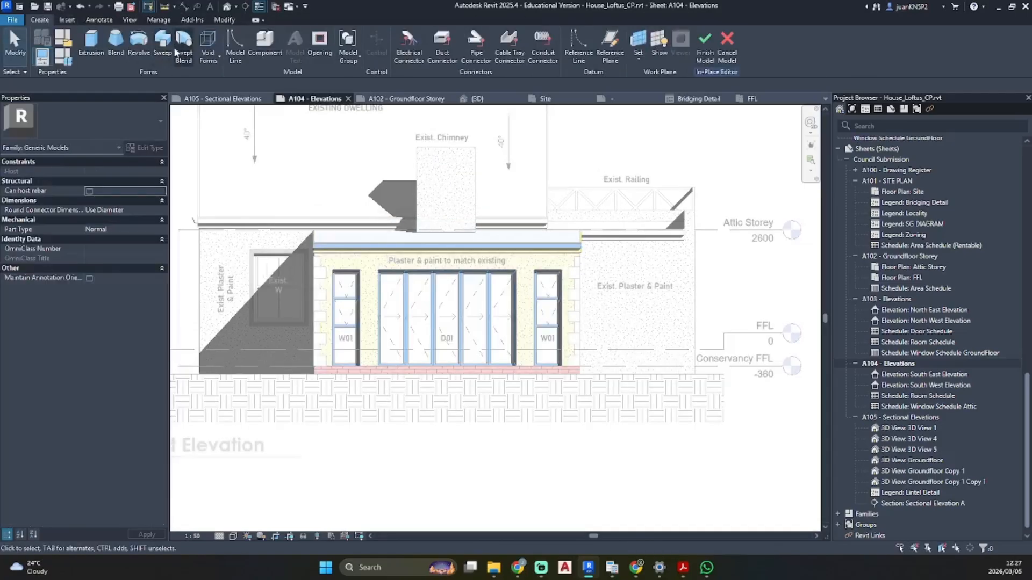
pyautogui.click(164, 47)
pyautogui.scroll(2, 320, 364)
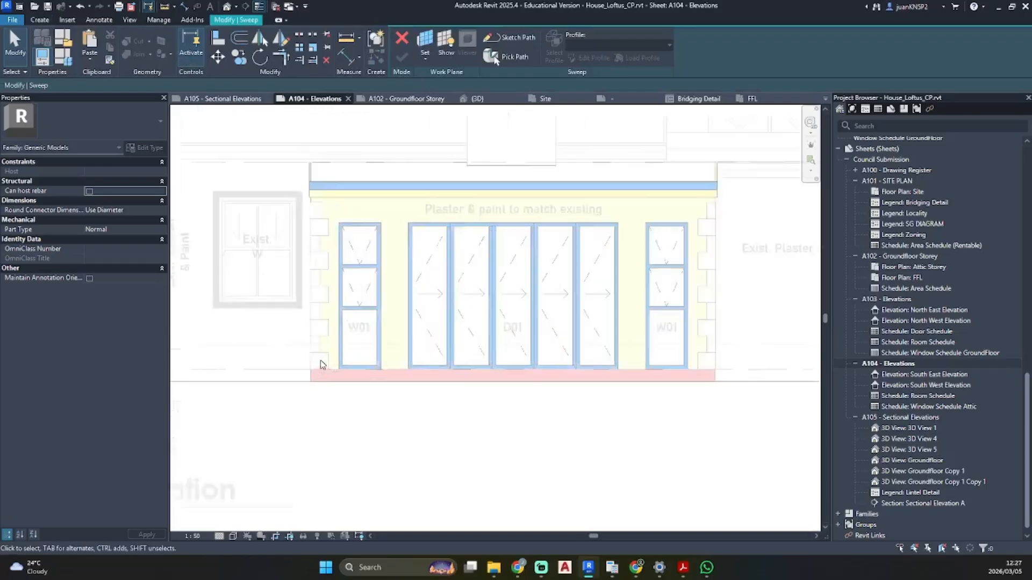
pyautogui.scroll(2, 321, 364)
pyautogui.click(505, 37)
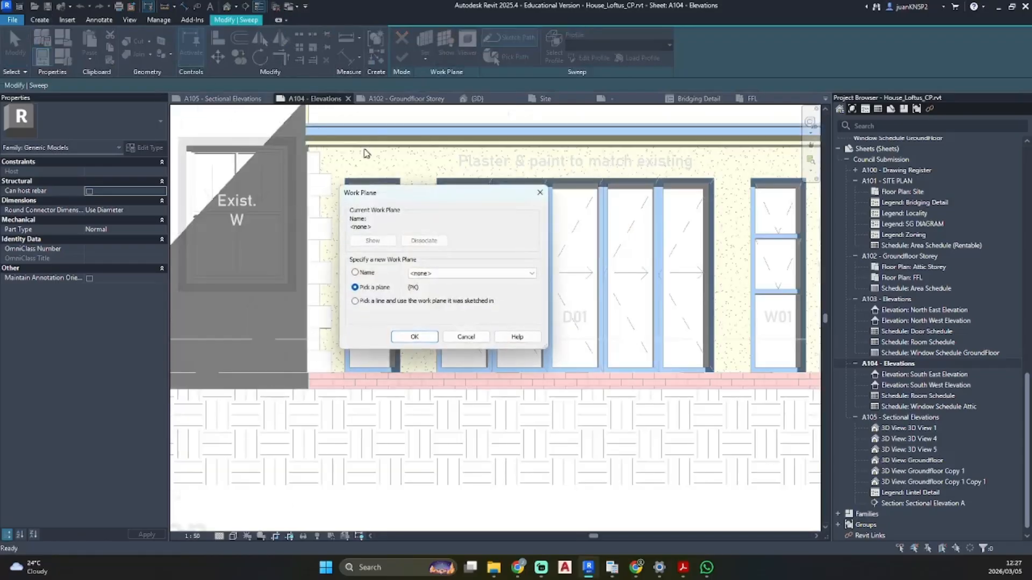
pyautogui.click(412, 273)
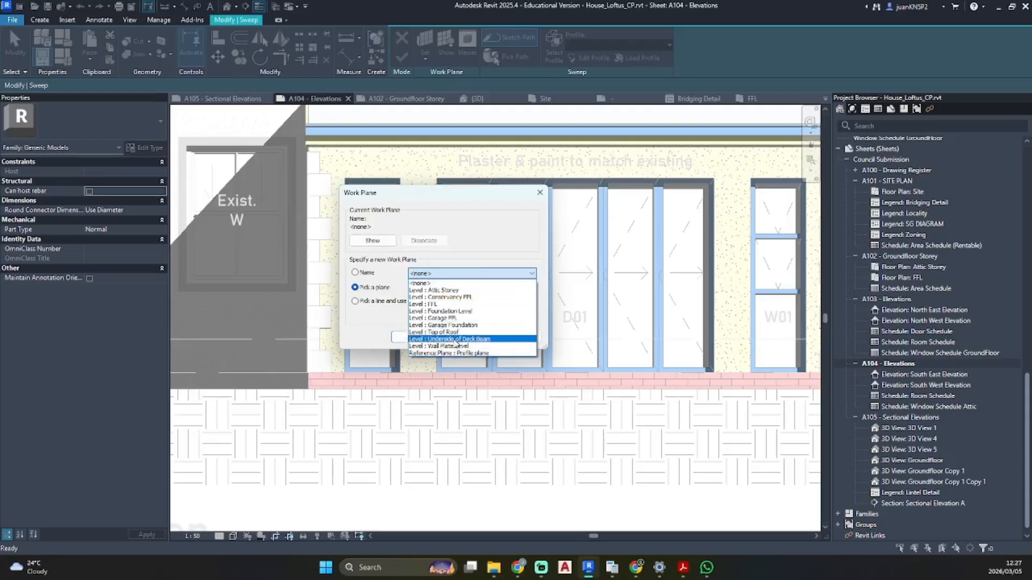
pyautogui.press('Escape')
pyautogui.press('Escape')
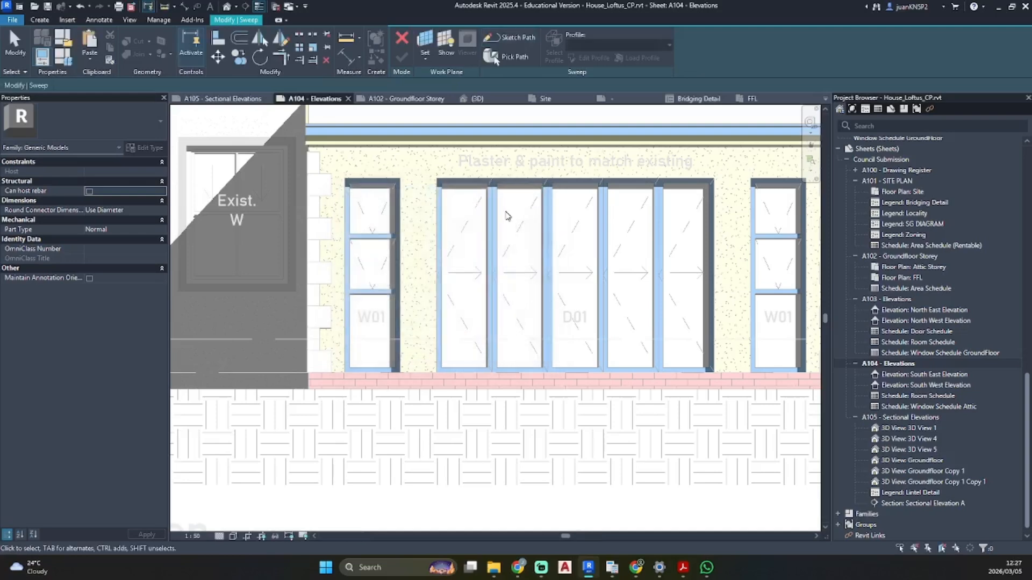
pyautogui.click(403, 41)
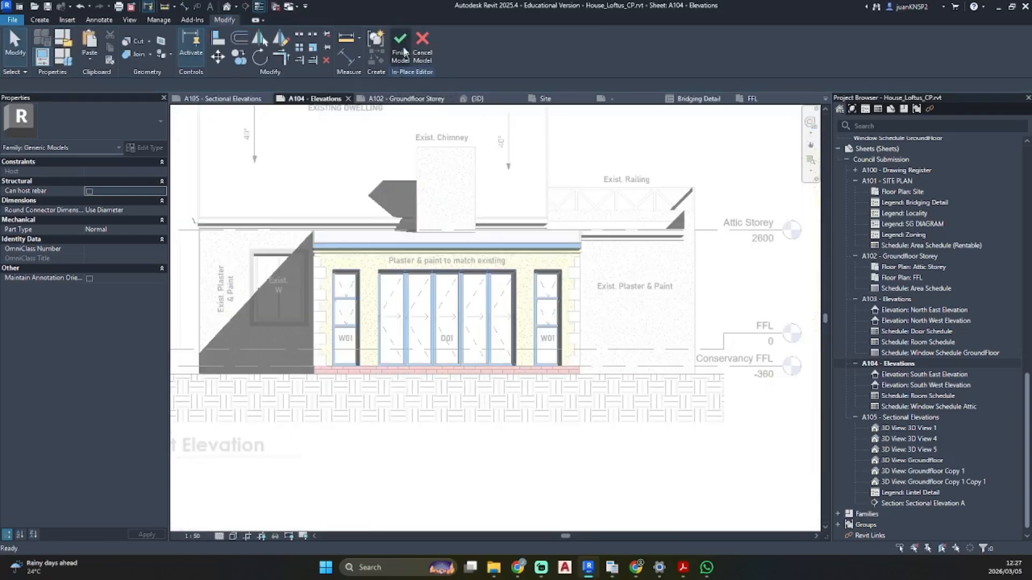
pyautogui.click(427, 52)
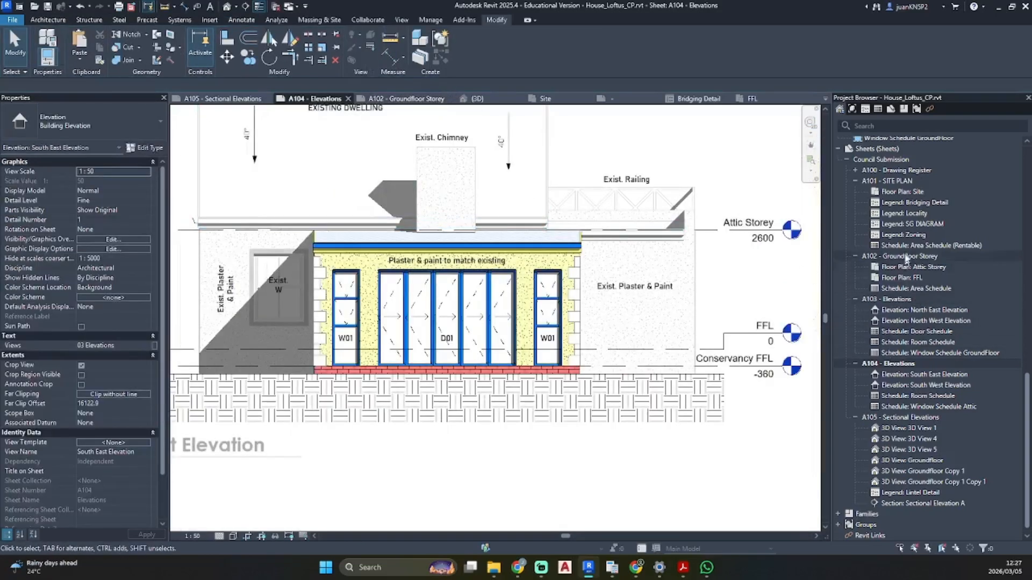
# - Activate Sectional Elevation A on sheet A105 and draw a vertical reference plane outside the cavity wall, from the gutter down to the floor level
pyautogui.doubleClick(898, 417)
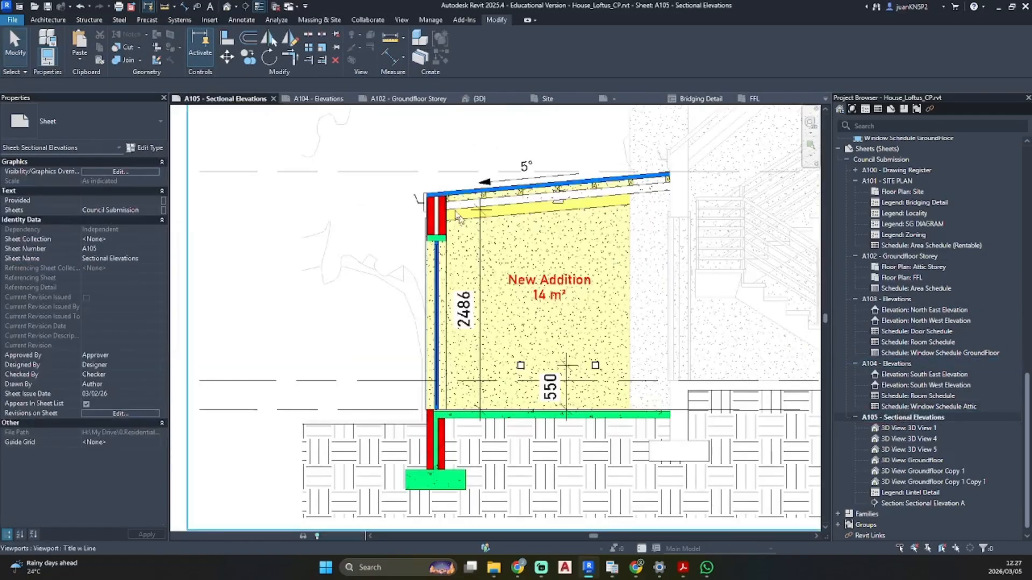
pyautogui.doubleClick(331, 164)
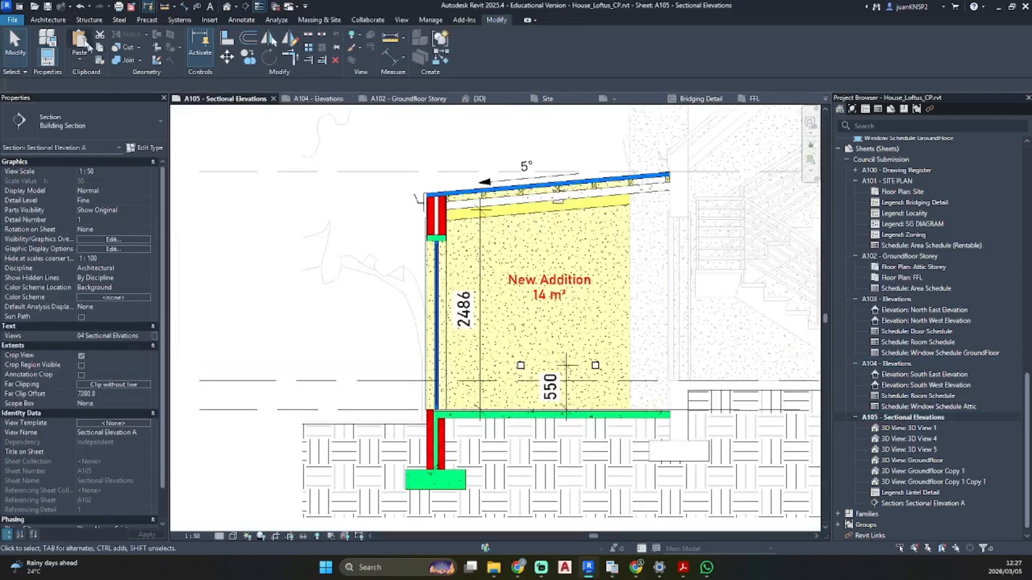
pyautogui.click(48, 20)
pyautogui.click(791, 44)
pyautogui.scroll(8, 430, 178)
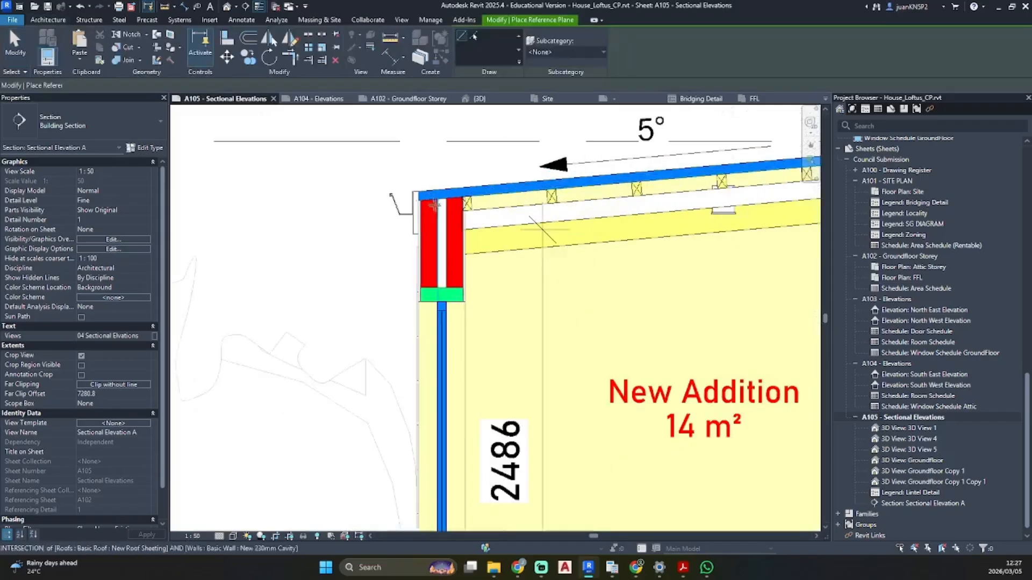
pyautogui.scroll(-8, 432, 164)
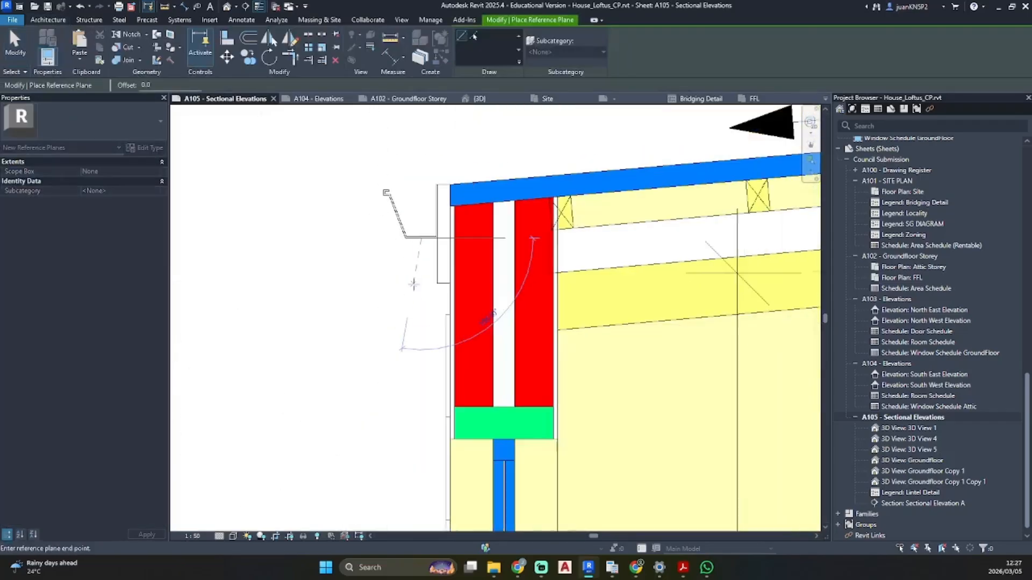
pyautogui.moveTo(430, 277); pyautogui.dragTo(469, 136, button='middle')
pyautogui.scroll(1, 455, 358)
pyautogui.scroll(-1, 456, 447)
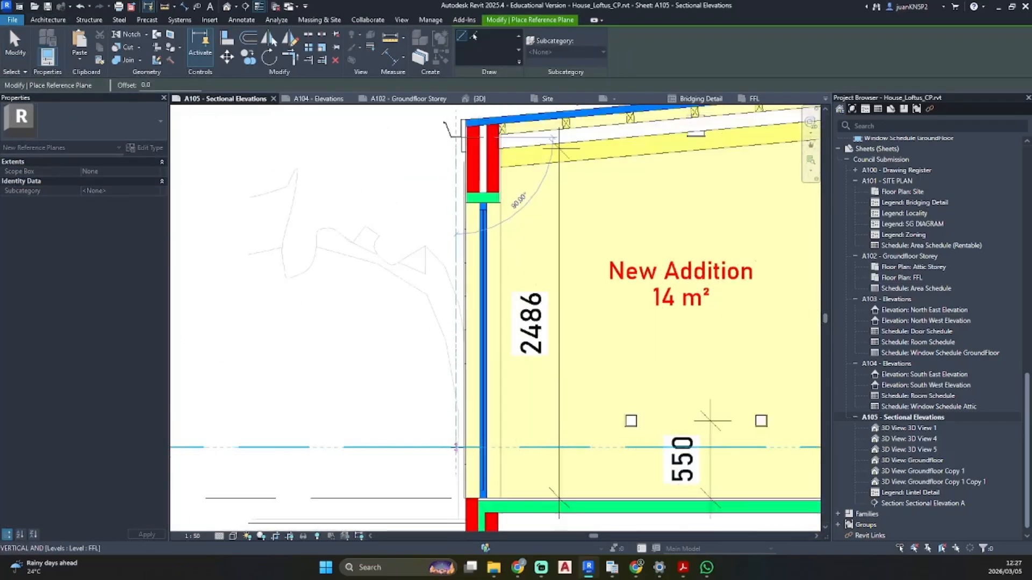
pyautogui.scroll(-1, 458, 489)
pyautogui.moveTo(460, 503); pyautogui.dragTo(477, 386, button='middle')
pyautogui.scroll(1, 477, 387)
pyautogui.click(477, 387)
pyautogui.press('Escape')
pyautogui.press('Escape')
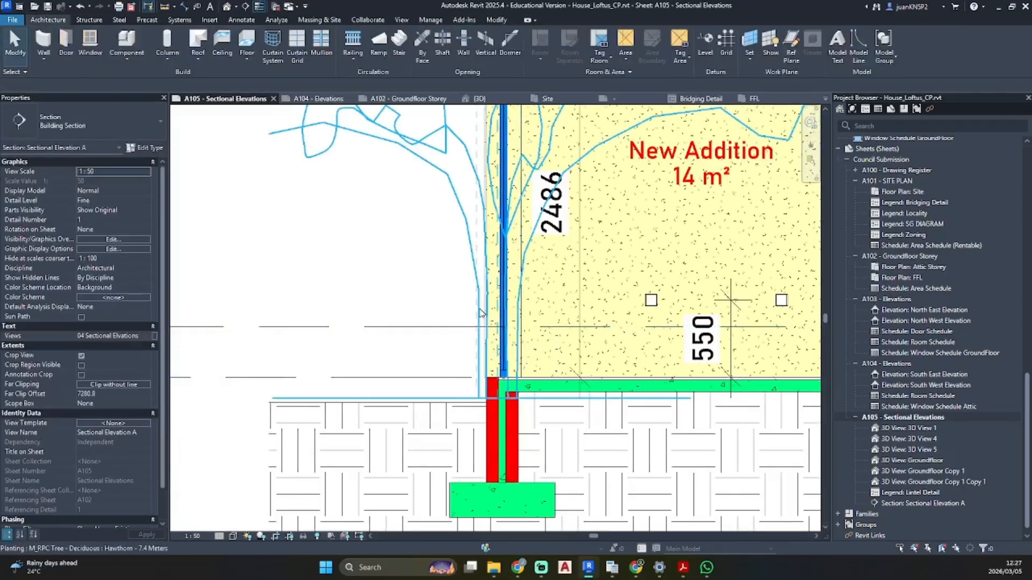
# - Name the new vertical reference plane RWP
pyautogui.click(472, 352)
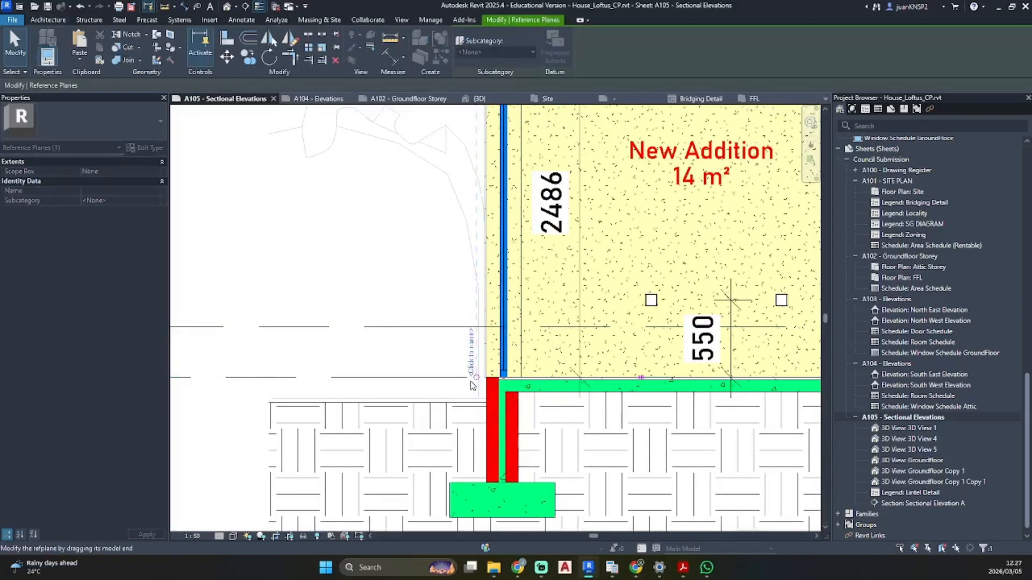
pyautogui.write('RW')
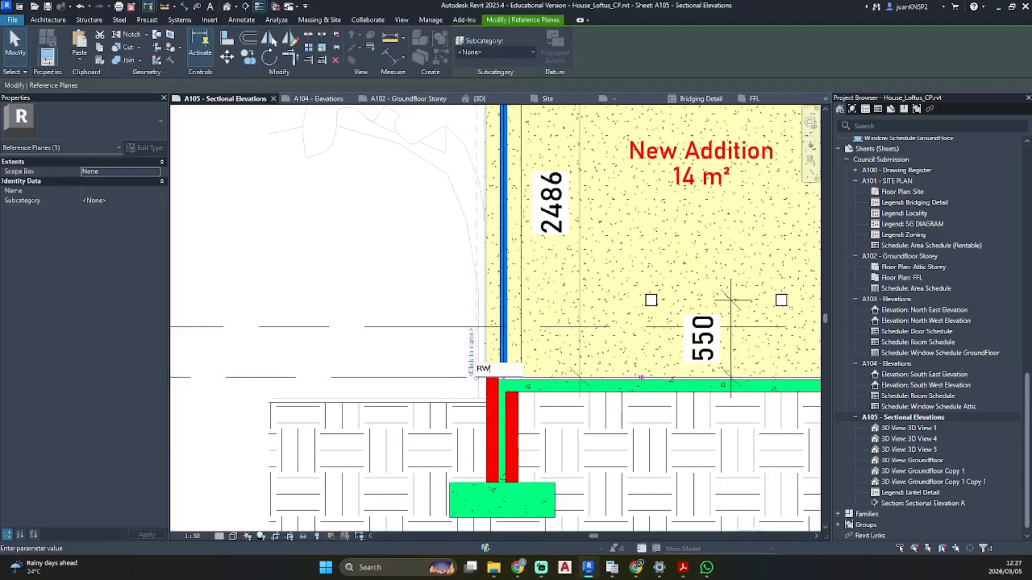
pyautogui.write('P')
pyautogui.press('Return')
pyautogui.press('Escape')
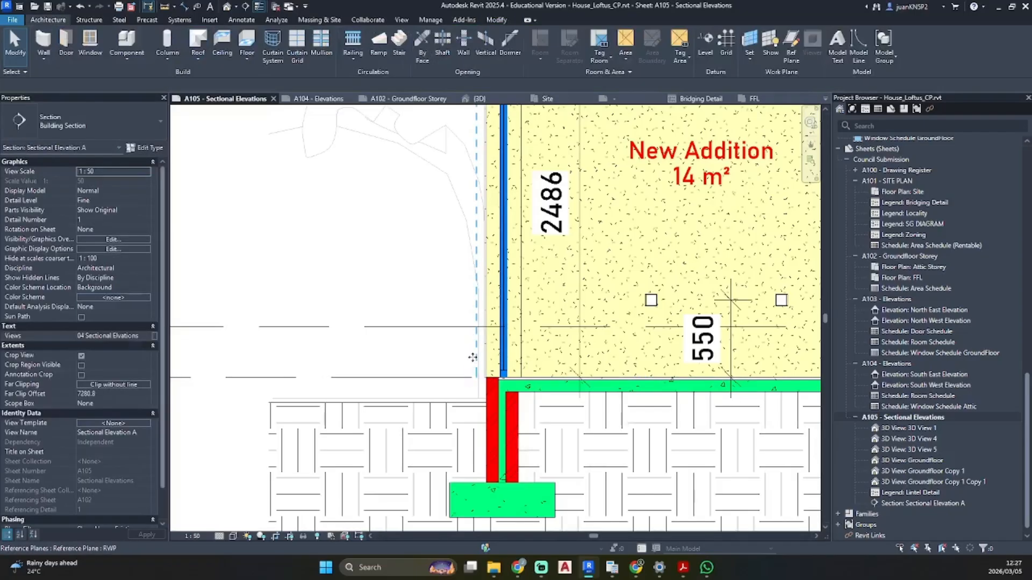
# - Open sheet A104 and activate the South East Elevation viewport
pyautogui.doubleClick(895, 300)
pyautogui.click(896, 364)
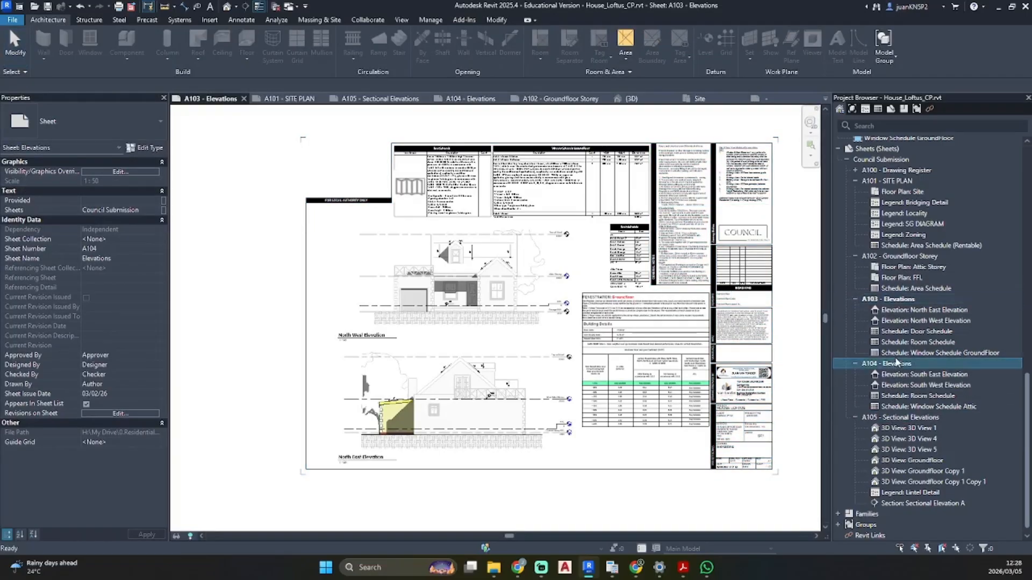
pyautogui.doubleClick(895, 363)
pyautogui.scroll(1, 372, 341)
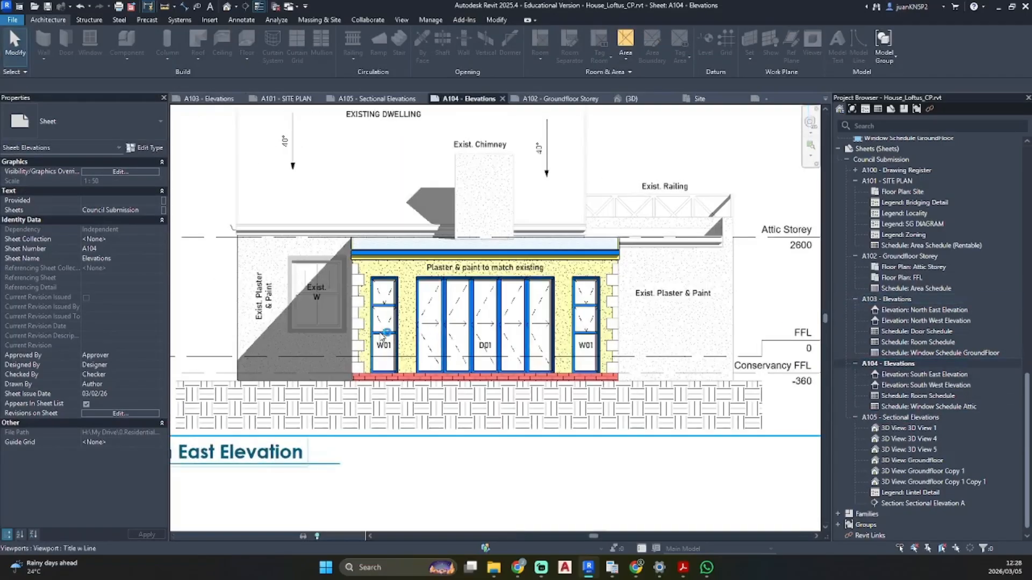
pyautogui.click(372, 342)
pyautogui.doubleClick(372, 342)
# - Start an in-place model in the Generic Models category and name it asdf
pyautogui.click(118, 57)
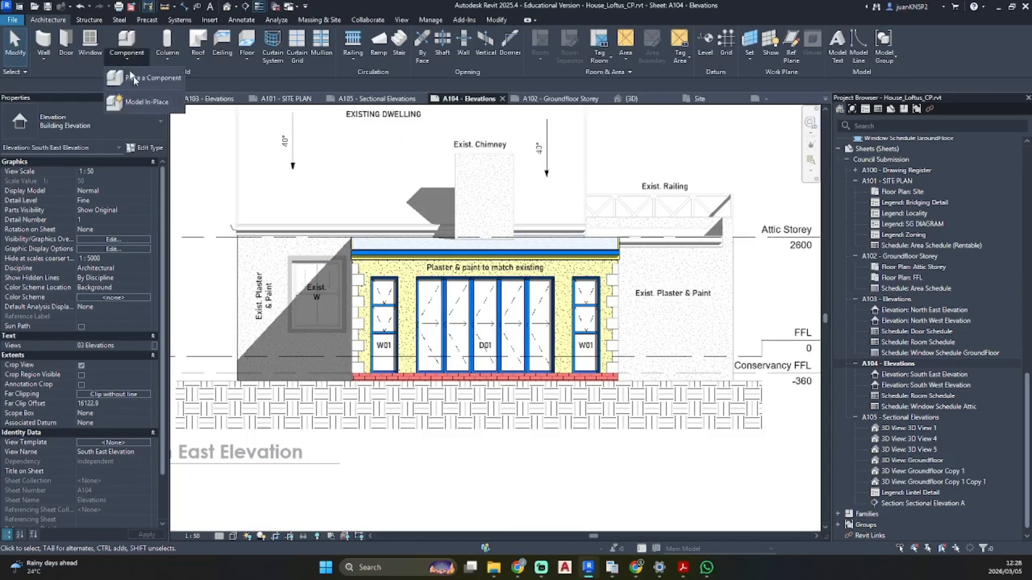
pyautogui.click(143, 103)
pyautogui.scroll(-2, 476, 256)
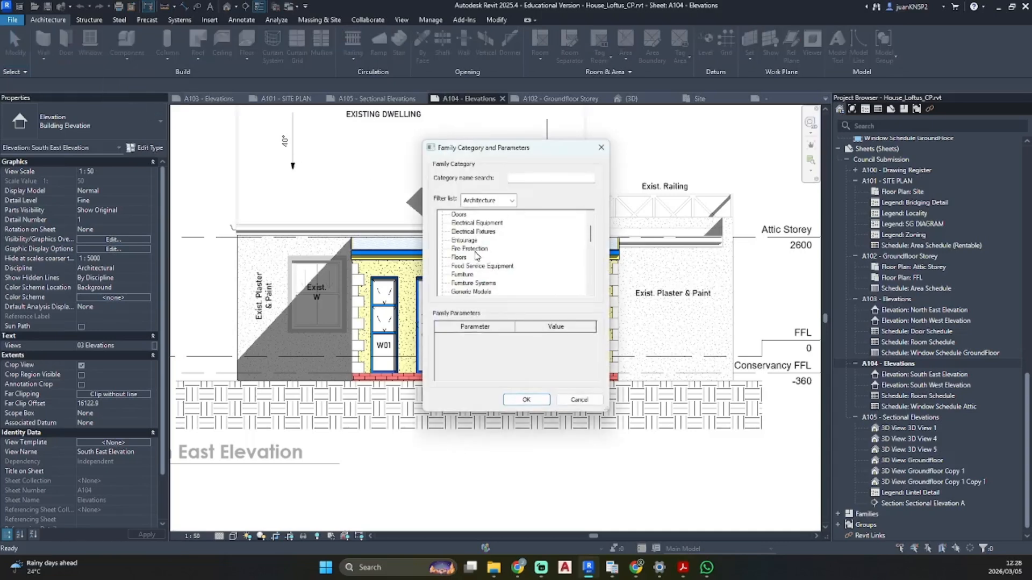
pyautogui.click(470, 266)
pyautogui.click(526, 399)
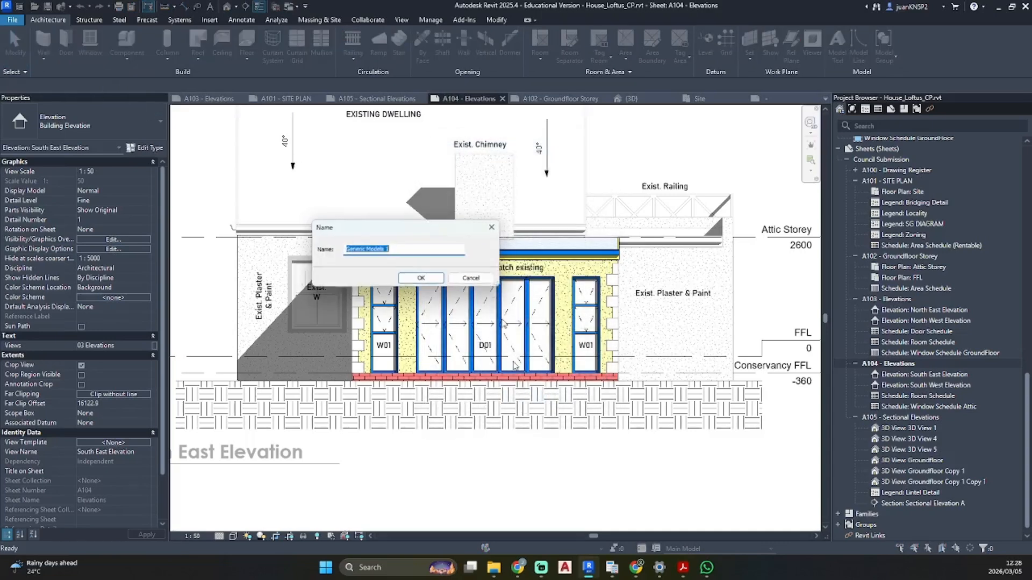
pyautogui.write('asdf')
pyautogui.press('Return')
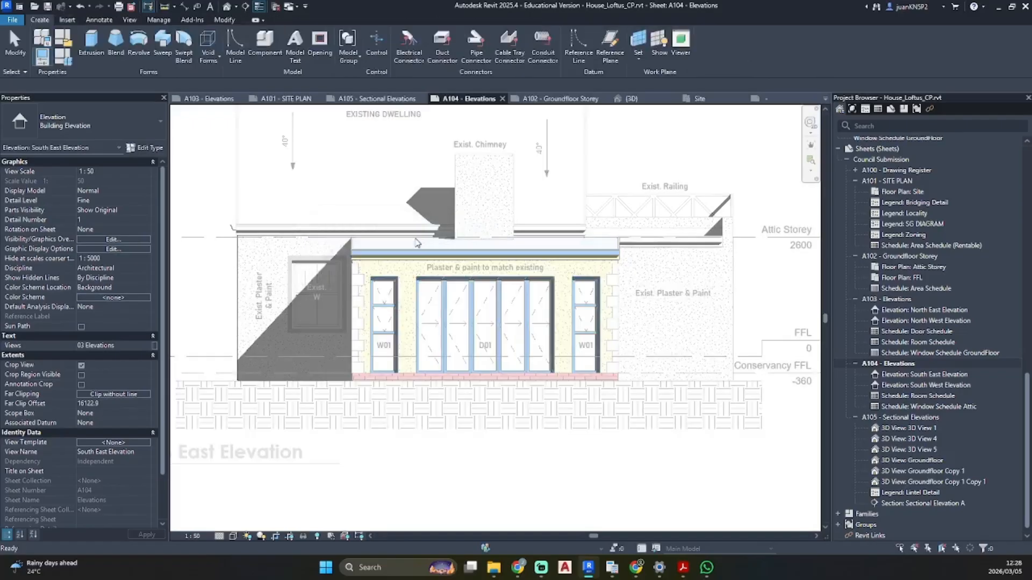
# - Start a sweep with a sketched path and set its work plane to Reference Plane : RWP
pyautogui.click(163, 49)
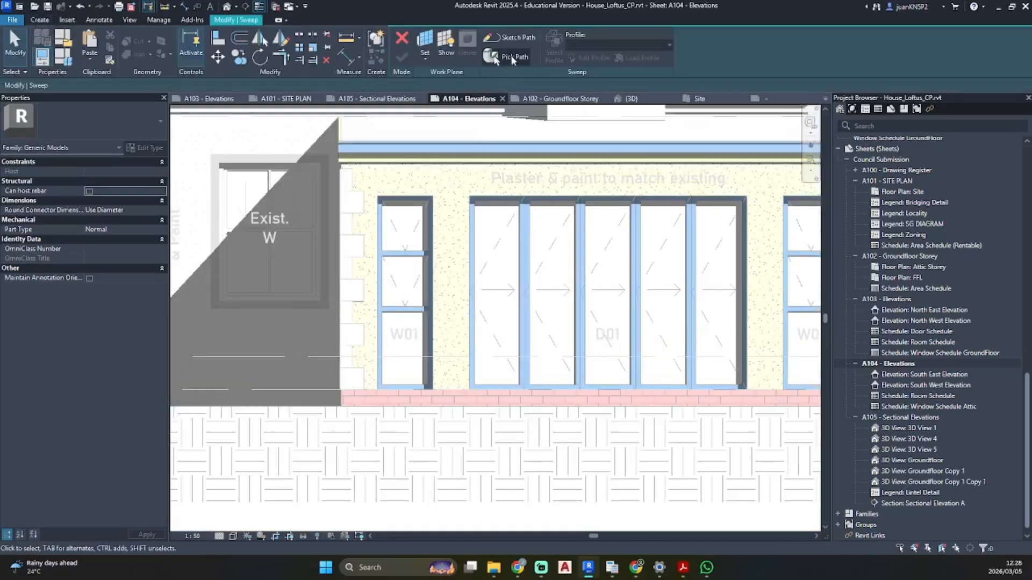
pyautogui.click(508, 56)
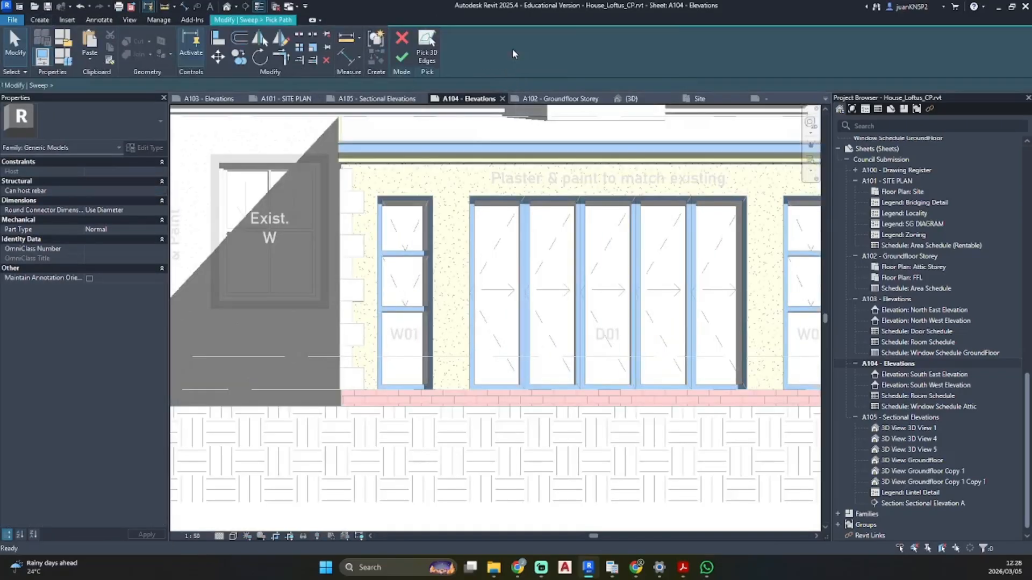
pyautogui.click(406, 47)
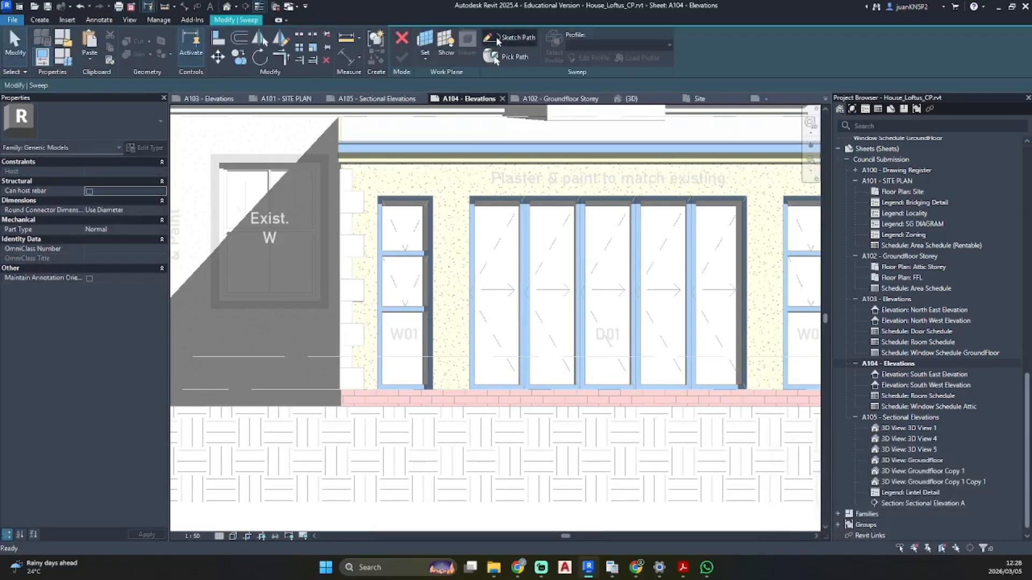
pyautogui.click(497, 39)
pyautogui.click(430, 274)
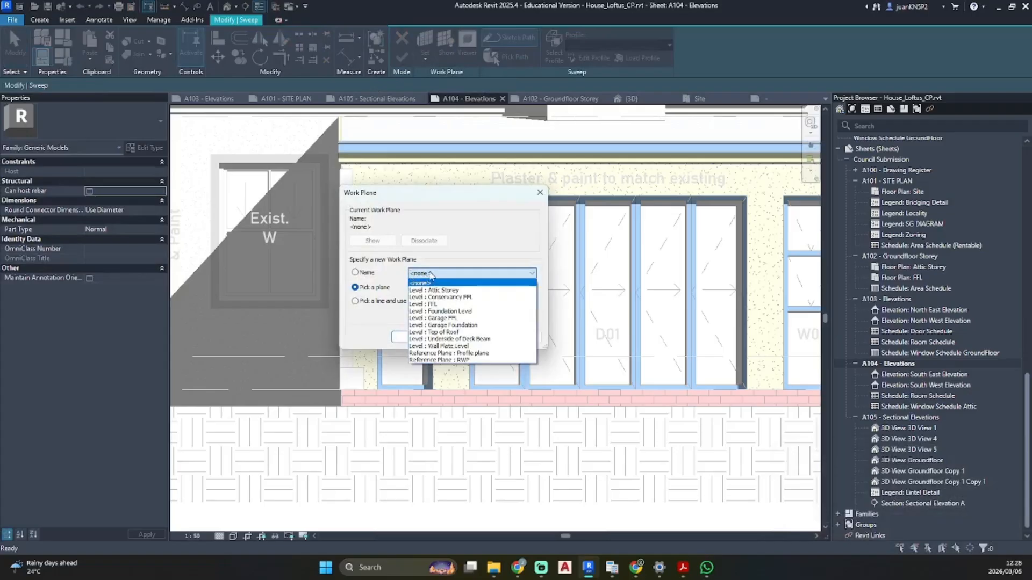
pyautogui.click(452, 361)
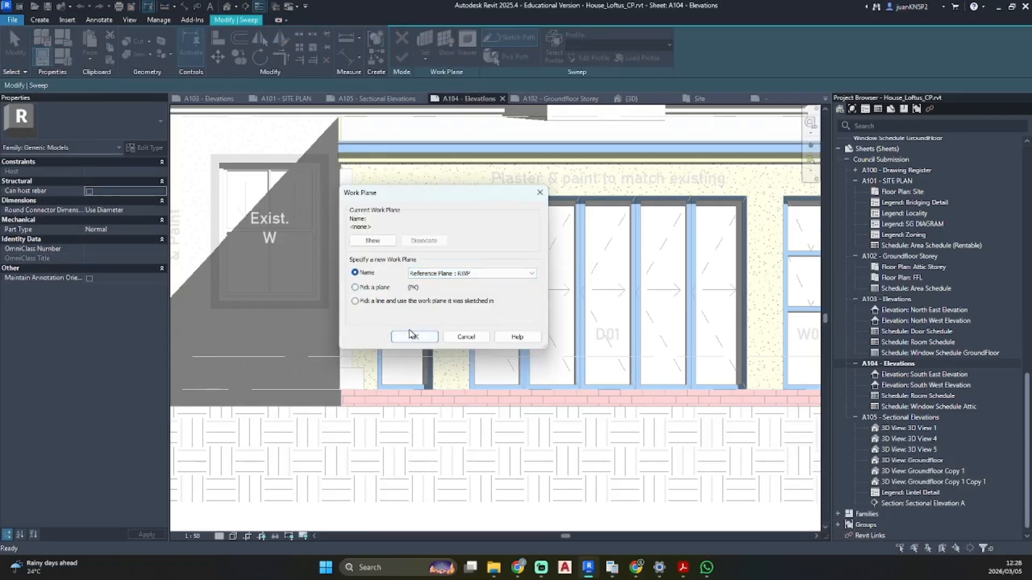
pyautogui.click(414, 337)
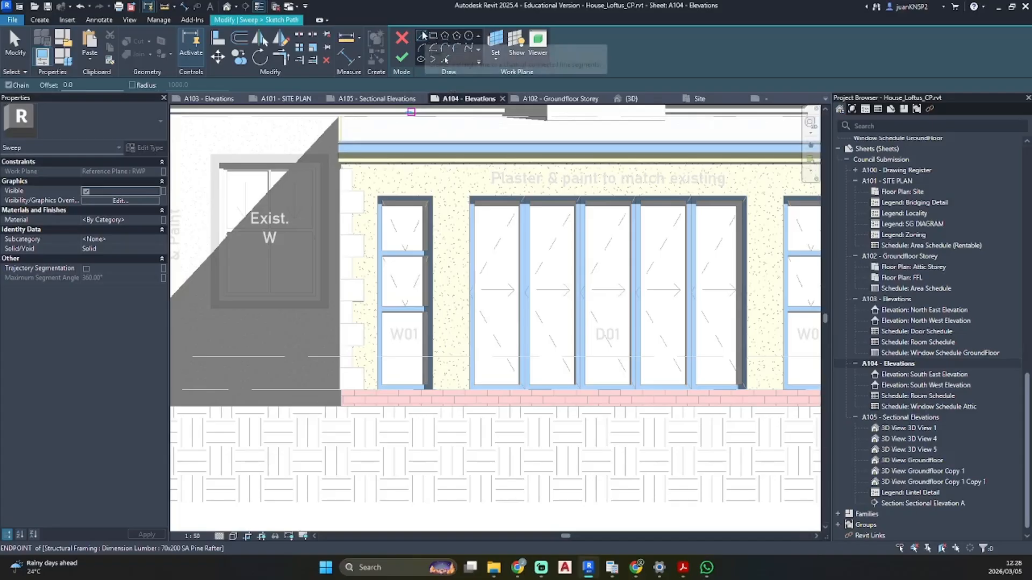
# - Draw the sweep path line downward from the gutter's underside, near the corner quoins beside the existing window
pyautogui.scroll(4, 343, 158)
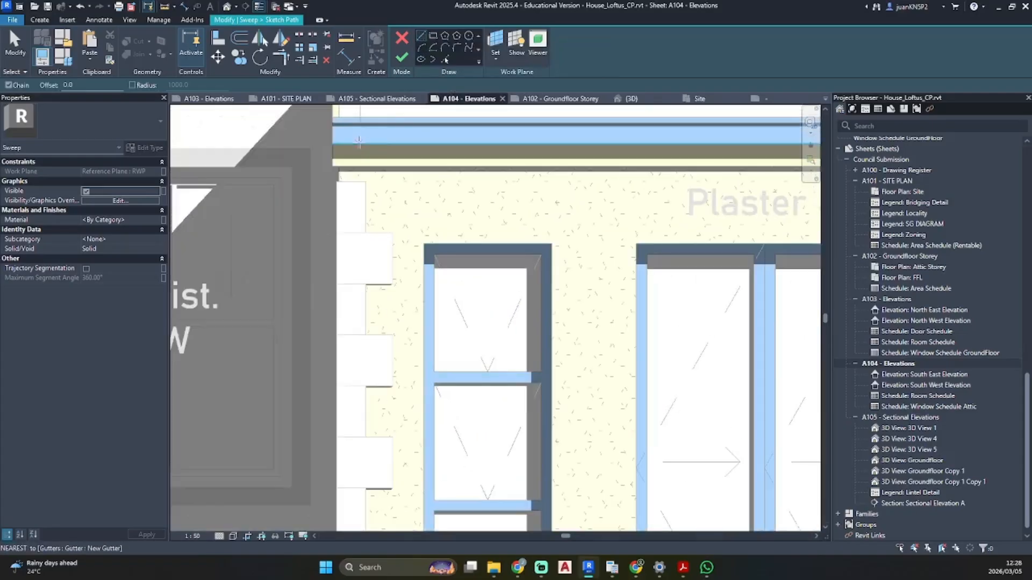
pyautogui.click(363, 141)
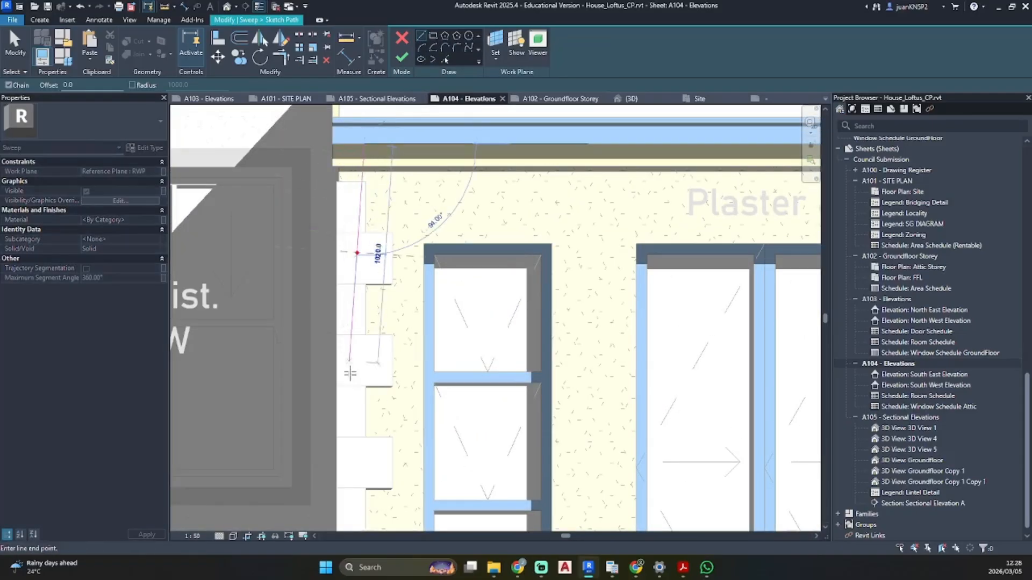
# - Draw the sweep path's vertical line down to the foundation wall, open sheet A102 - Groundfloor Storey and finish the path sketch
pyautogui.scroll(-3, 369, 320)
pyautogui.moveTo(375, 341); pyautogui.dragTo(394, 164, button='middle')
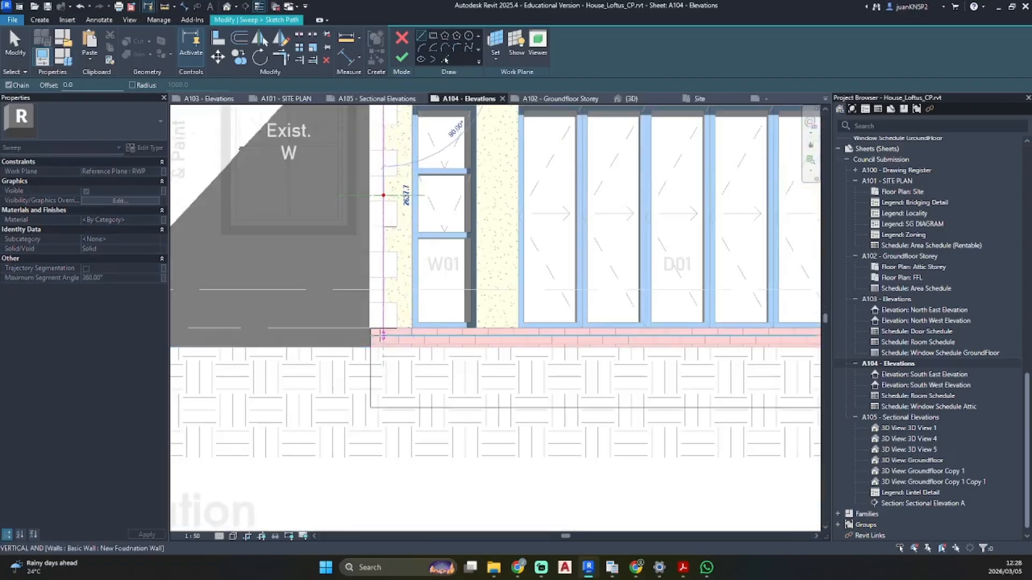
pyautogui.click(384, 334)
pyautogui.press('Escape')
pyautogui.press('Escape')
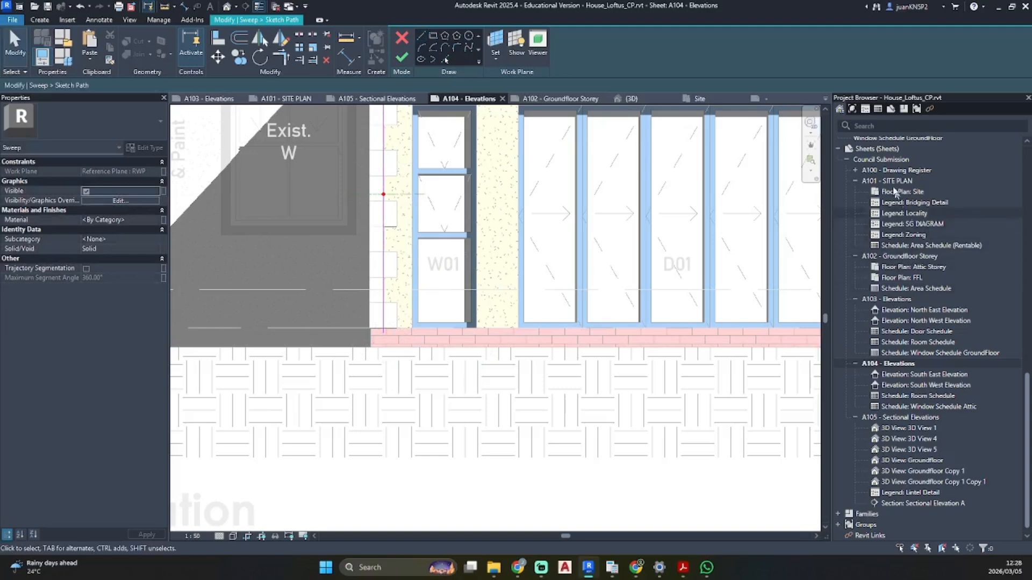
pyautogui.doubleClick(900, 257)
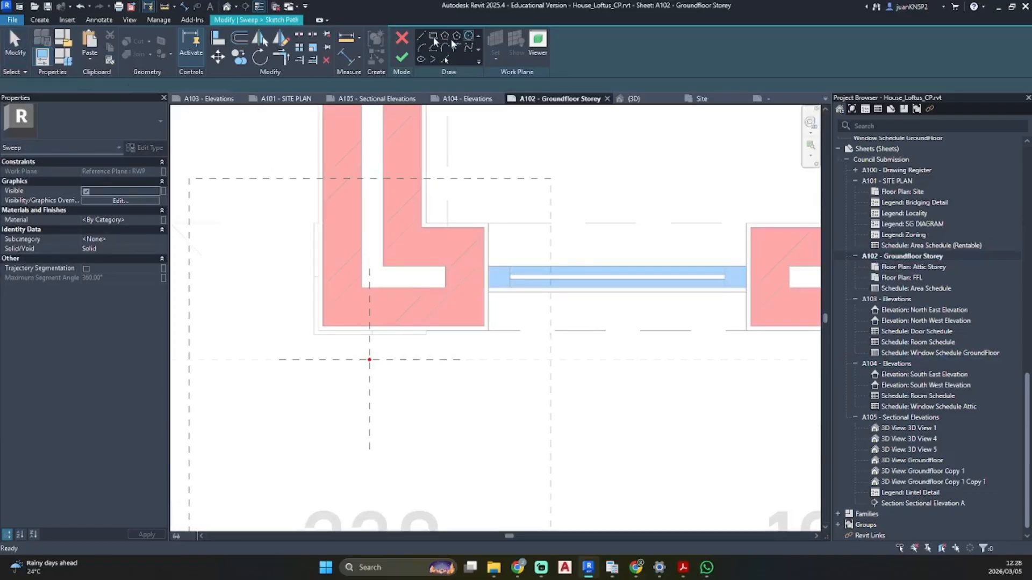
pyautogui.click(401, 57)
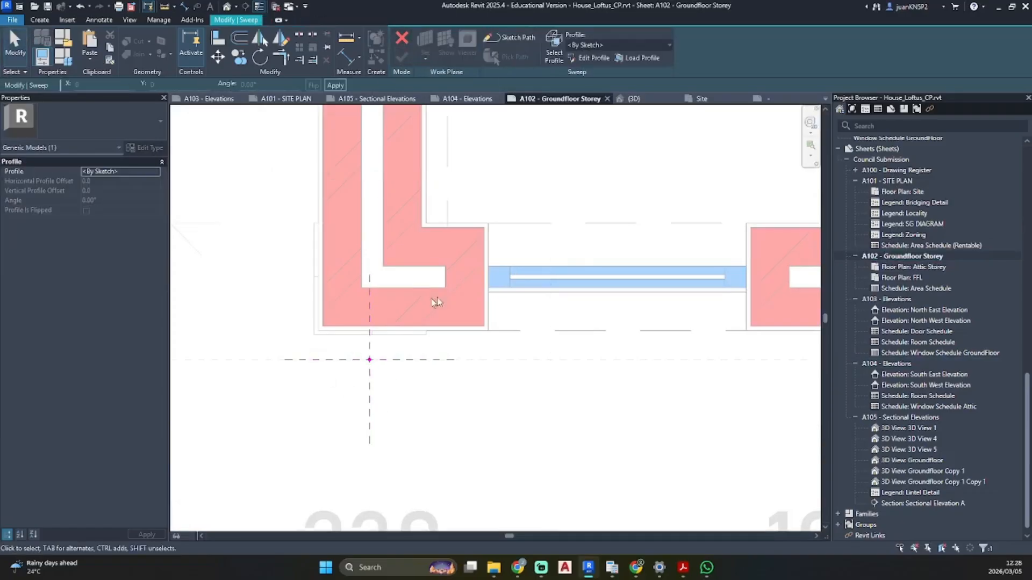
# - Try to sketch a circular sweep profile at the path's centre point on sheet A102 - Groundfloor Storey
pyautogui.click(601, 58)
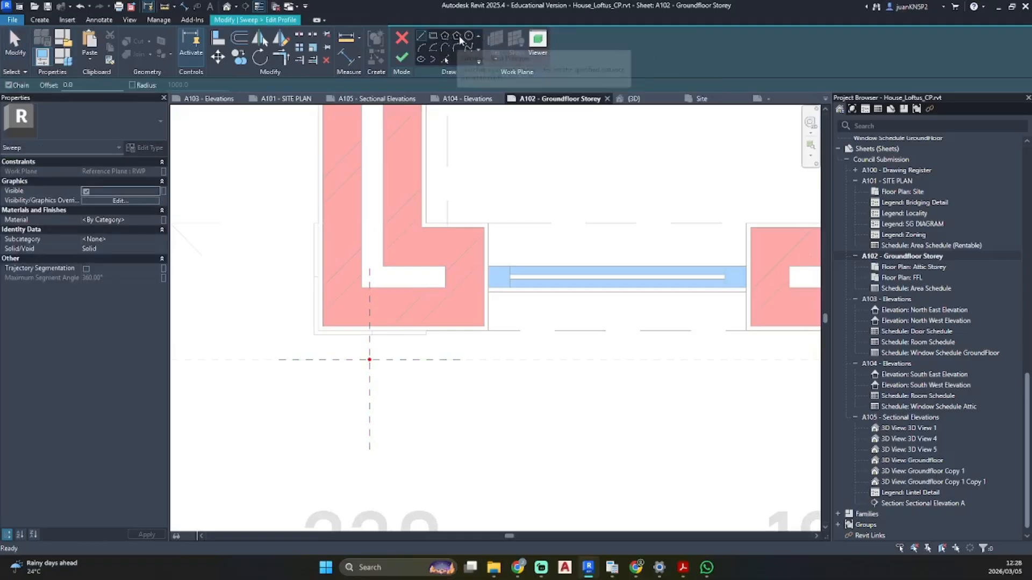
pyautogui.click(469, 36)
pyautogui.scroll(3, 371, 353)
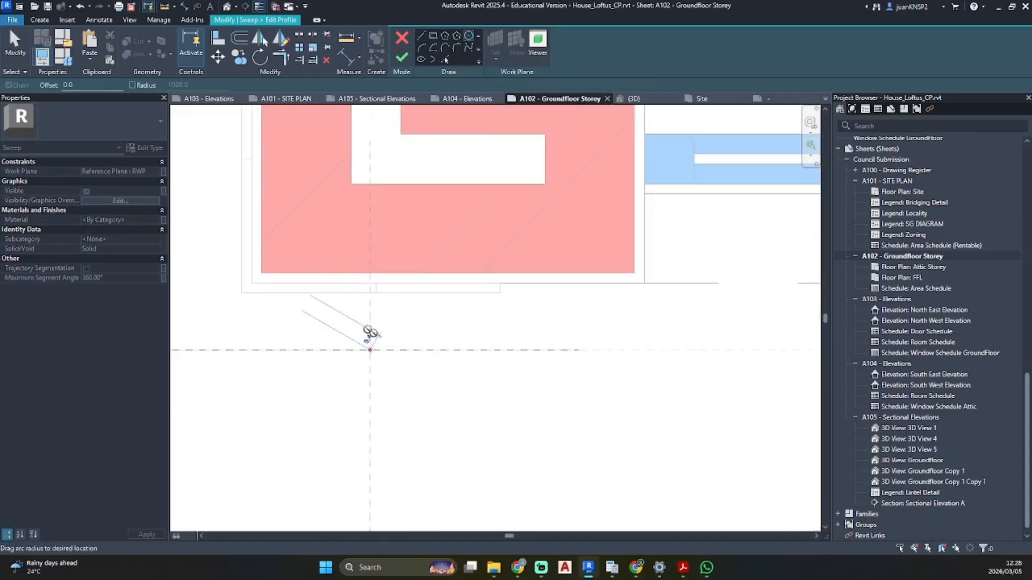
pyautogui.press('Escape')
pyautogui.click(369, 350)
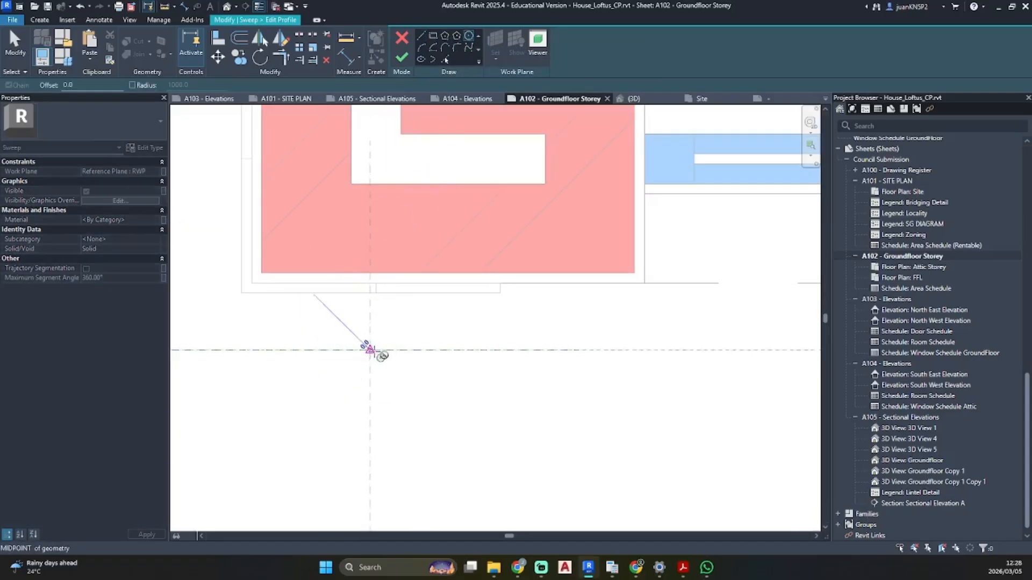
pyautogui.press('Escape')
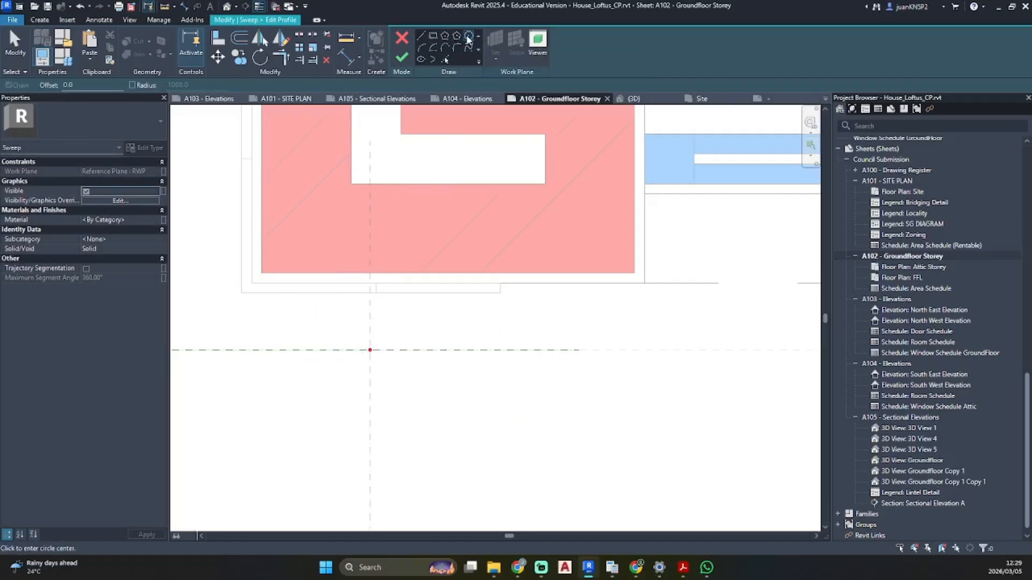
pyautogui.click(428, 340)
pyautogui.click(503, 414)
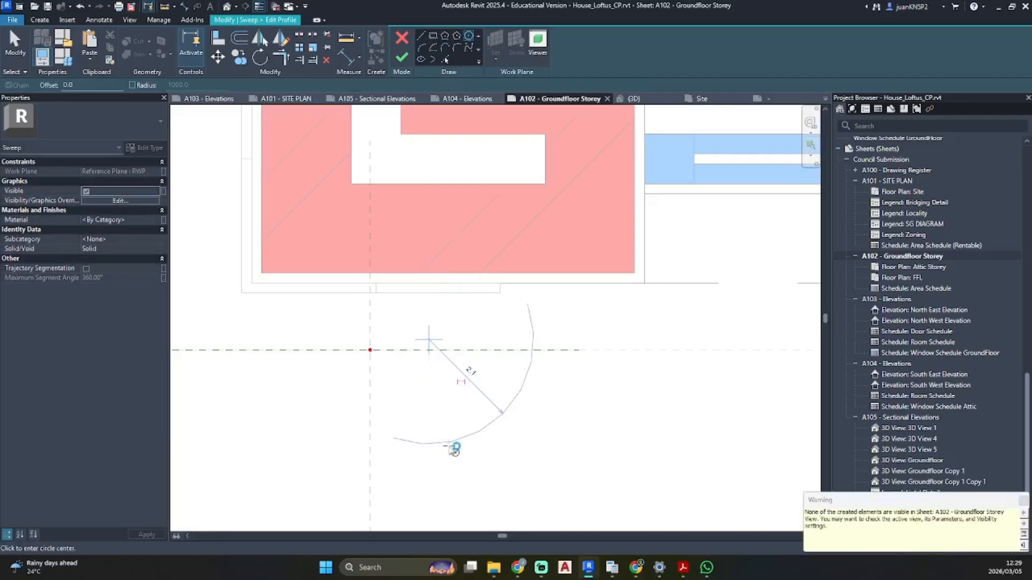
pyautogui.press('Escape')
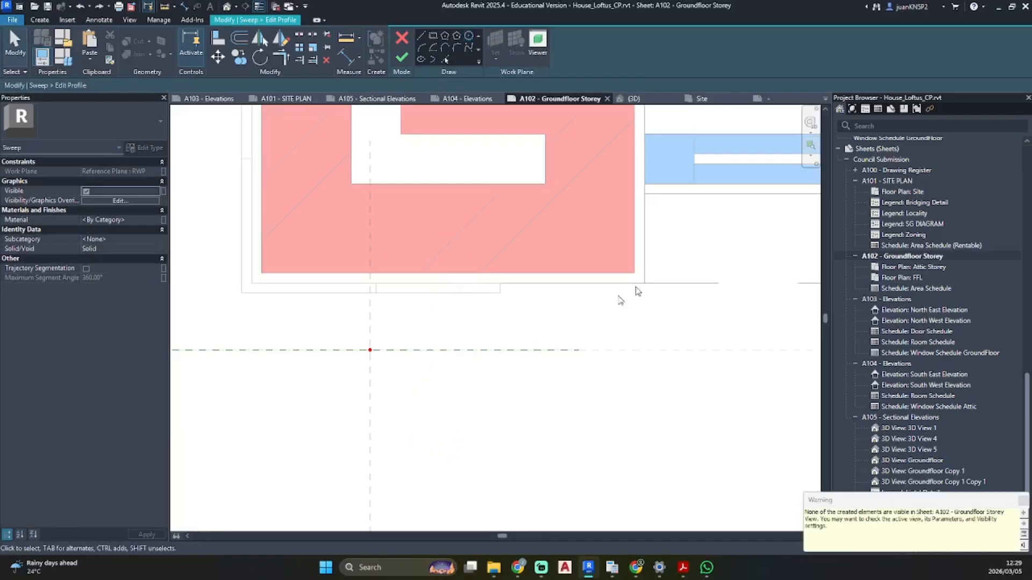
# - Try to draw the circular sweep profile at the path's centre point on sheet A101 - SITE PLAN
pyautogui.doubleClick(893, 182)
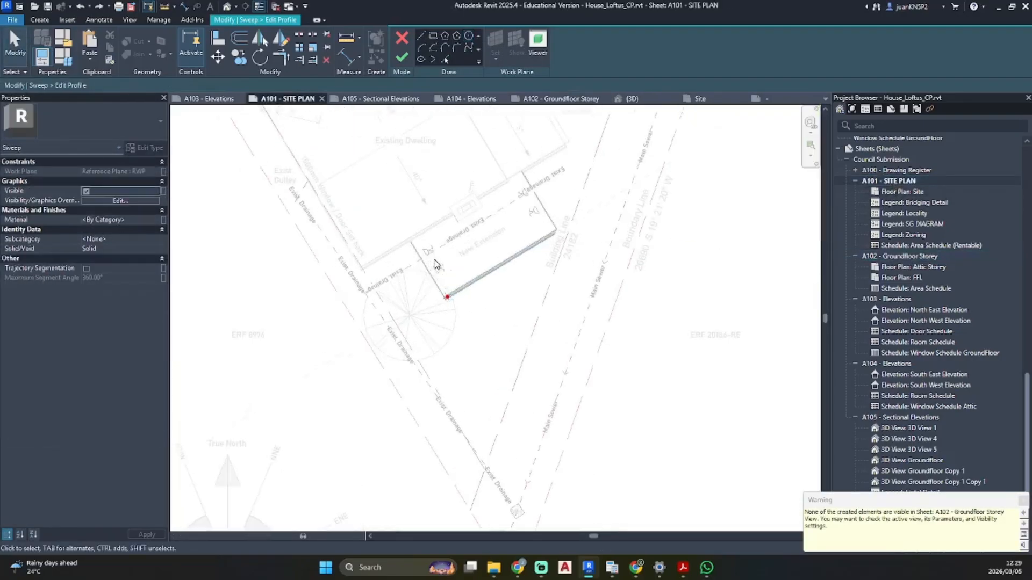
pyautogui.scroll(5, 421, 267)
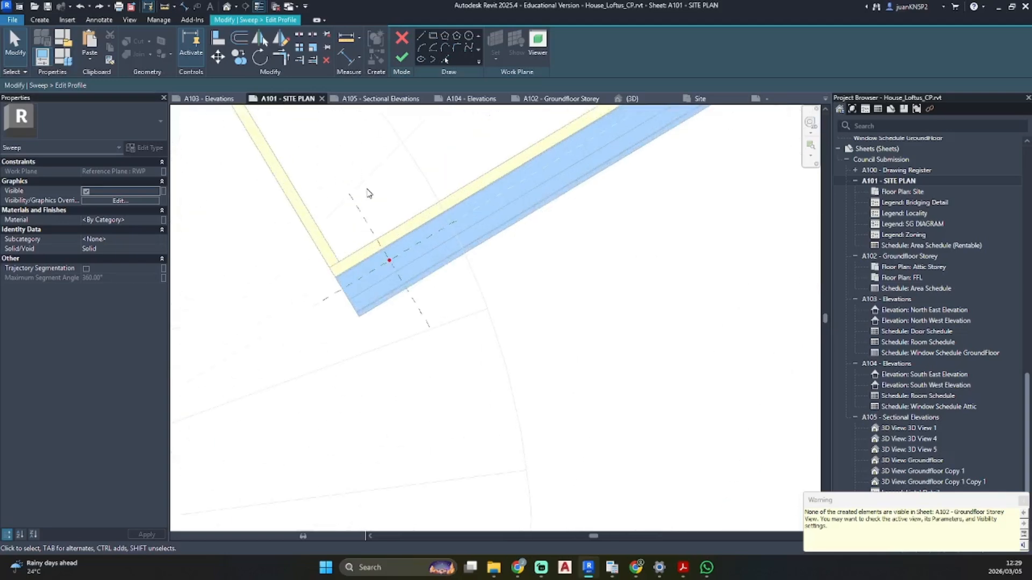
pyautogui.scroll(2, 367, 193)
pyautogui.click(469, 35)
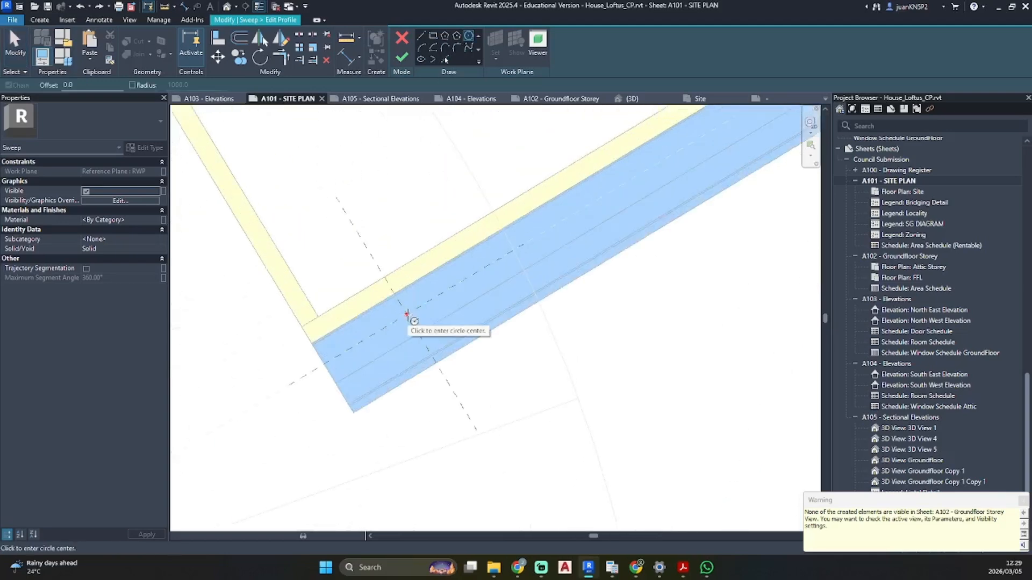
pyautogui.click(407, 314)
pyautogui.press('Escape')
pyautogui.press('Escape')
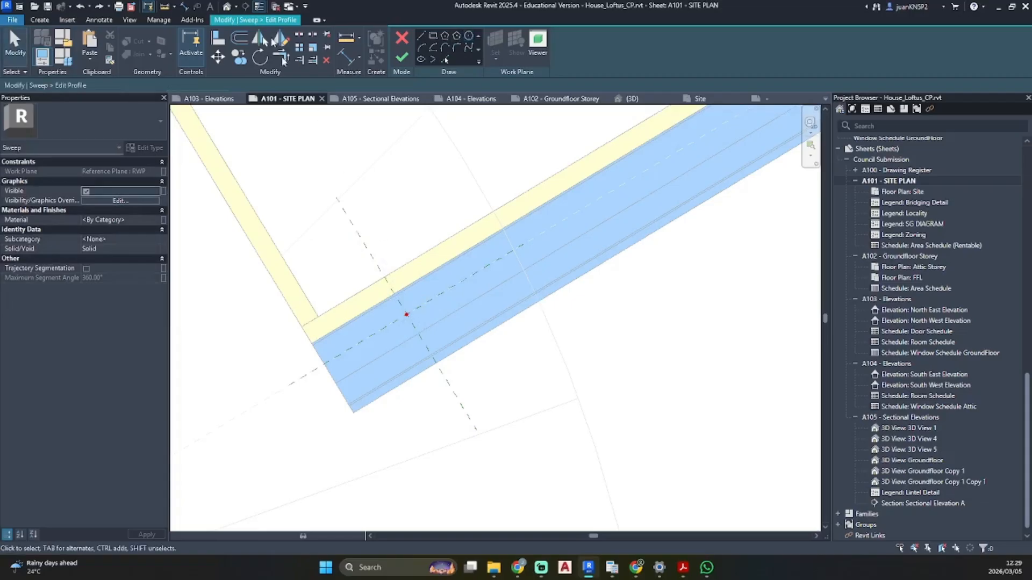
# - Open the default 3D view and discard the unfinished profile sketch of the sweep
pyautogui.click(228, 10)
pyautogui.moveTo(376, 355); pyautogui.dragTo(677, 127, button='middle')
pyautogui.scroll(3, 389, 360)
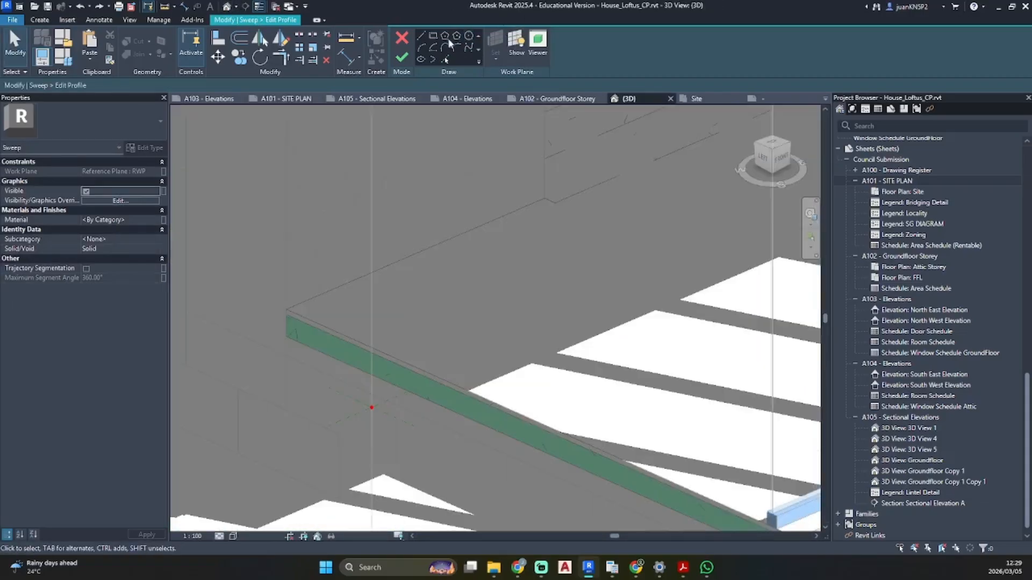
pyautogui.click(401, 60)
pyautogui.press('Escape')
pyautogui.click(401, 41)
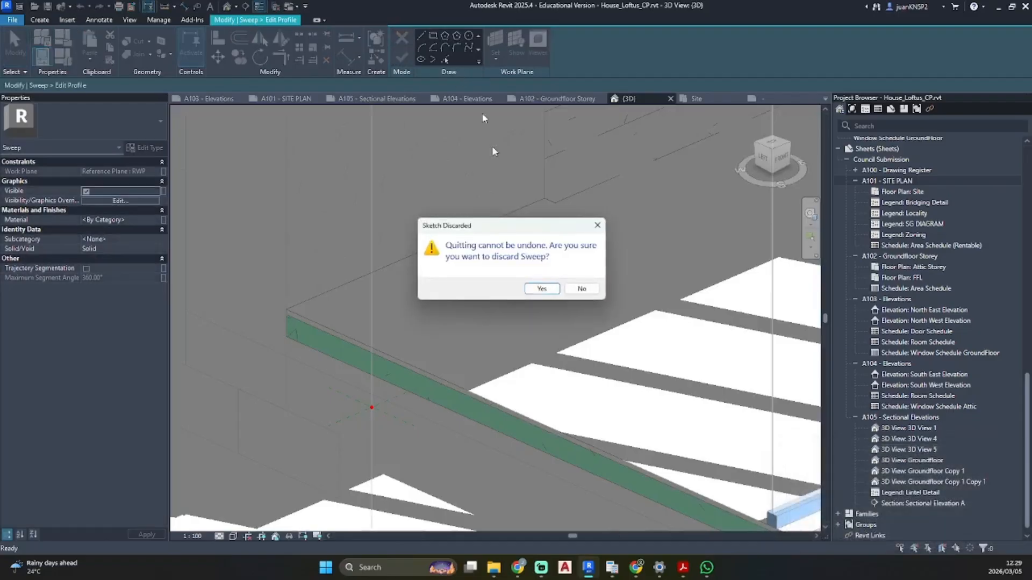
pyautogui.click(551, 291)
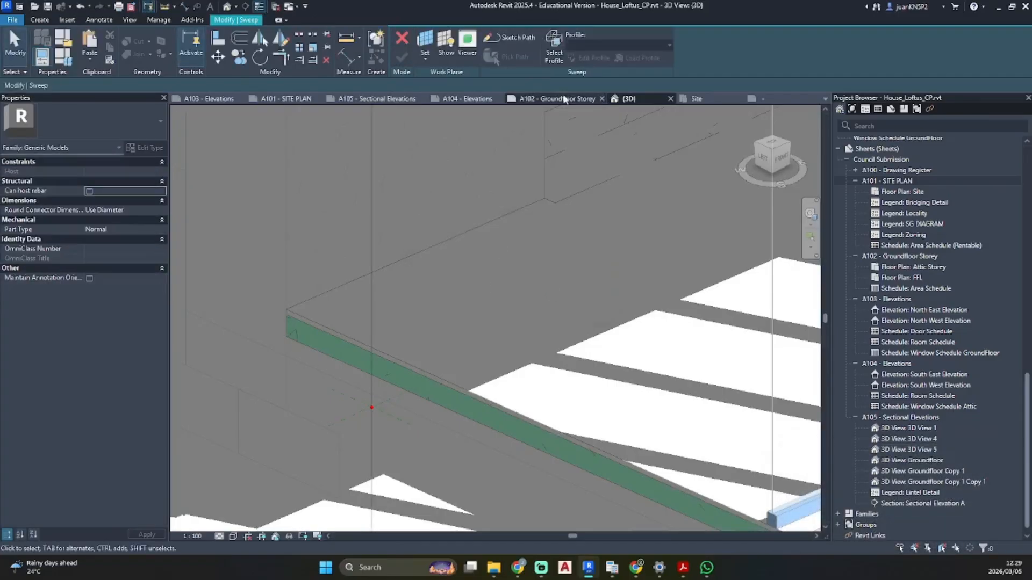
# - Select the sweep's profile and open its By Sketch profile for editing in the 3D view
pyautogui.click(372, 320)
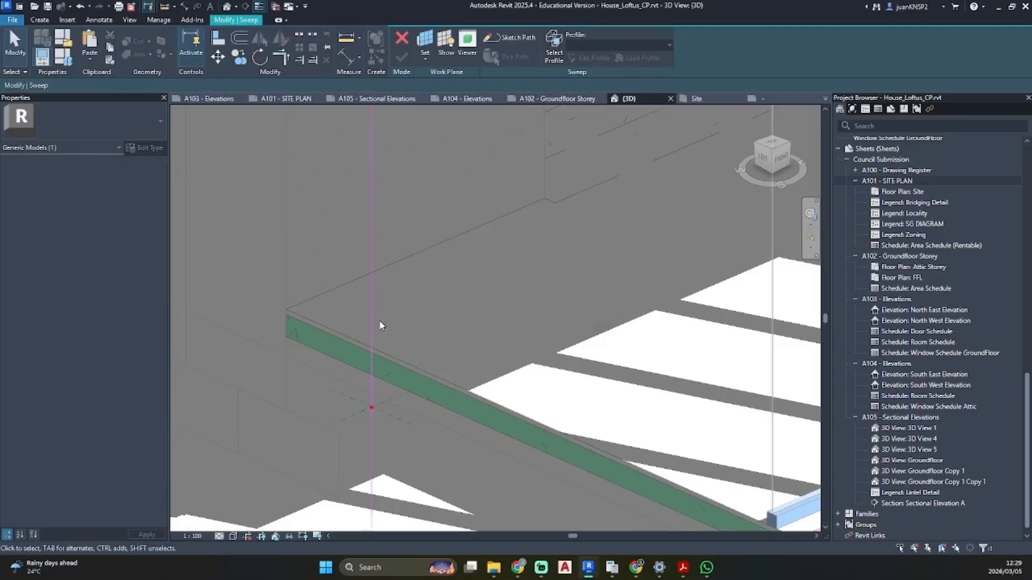
pyautogui.click(556, 52)
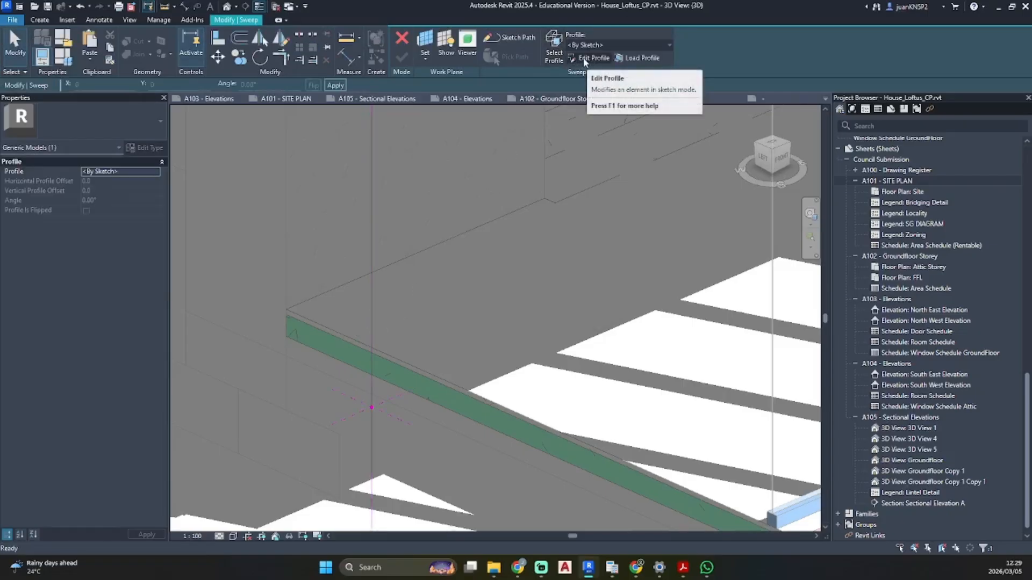
pyautogui.click(584, 60)
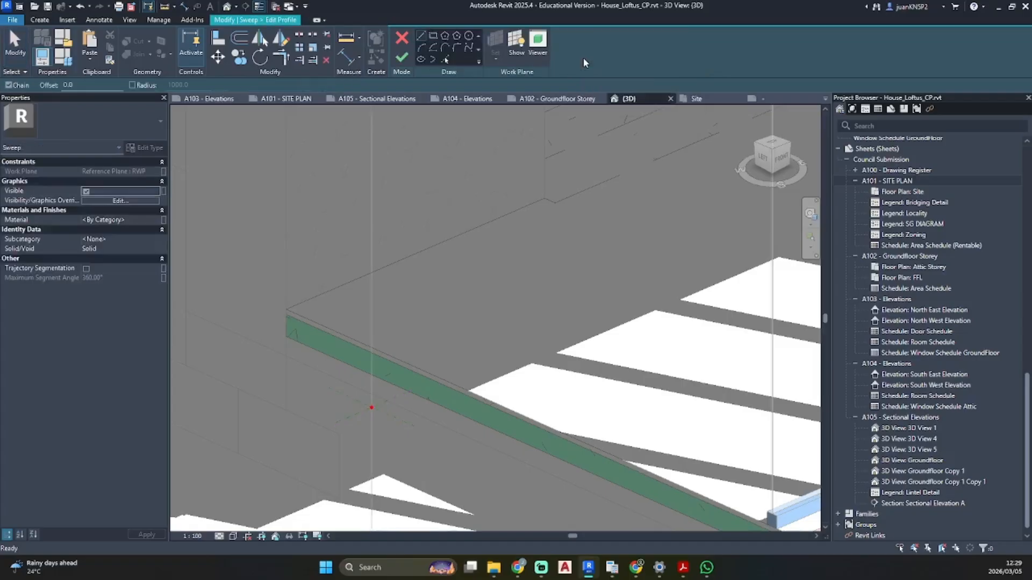
# - Sketch a circle centred on the vertical path as the profile, and finish both the profile and the sweep
pyautogui.click(470, 38)
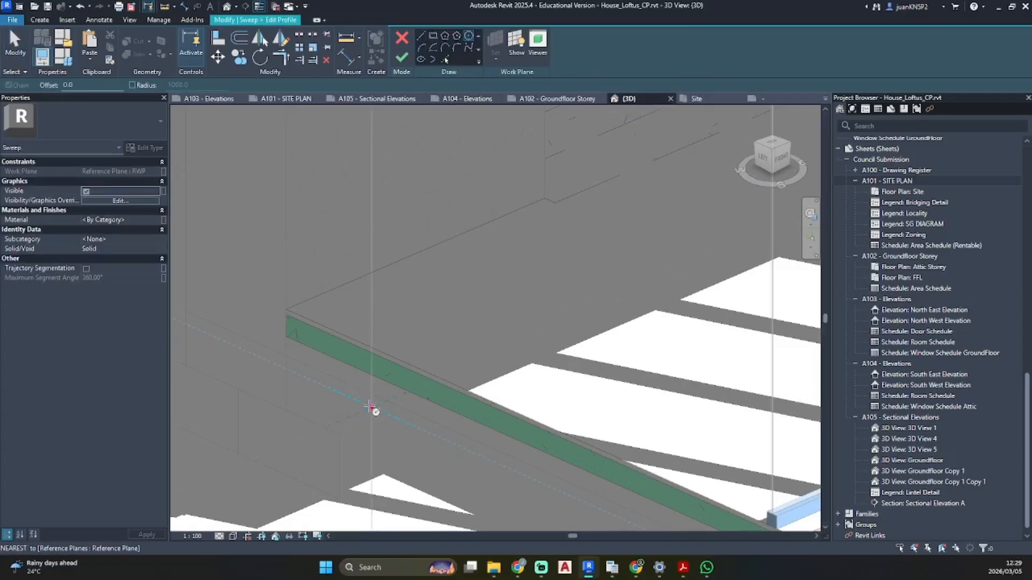
pyautogui.moveTo(372, 408); pyautogui.dragTo(424, 233, button='middle')
pyautogui.scroll(-4, 389, 339)
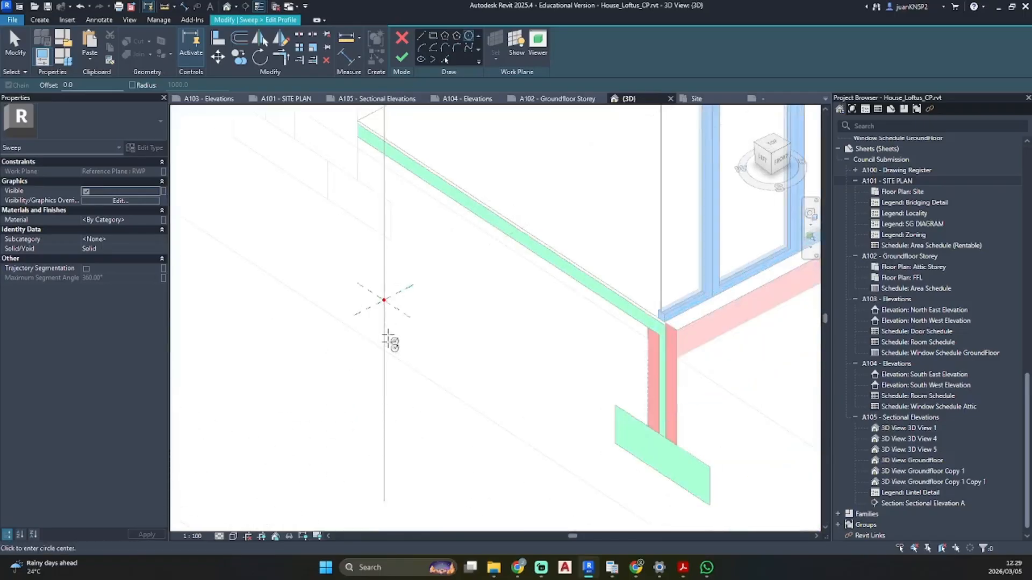
pyautogui.moveTo(400, 338); pyautogui.dragTo(446, 318, button='middle')
pyautogui.scroll(3, 430, 292)
pyautogui.click(427, 286)
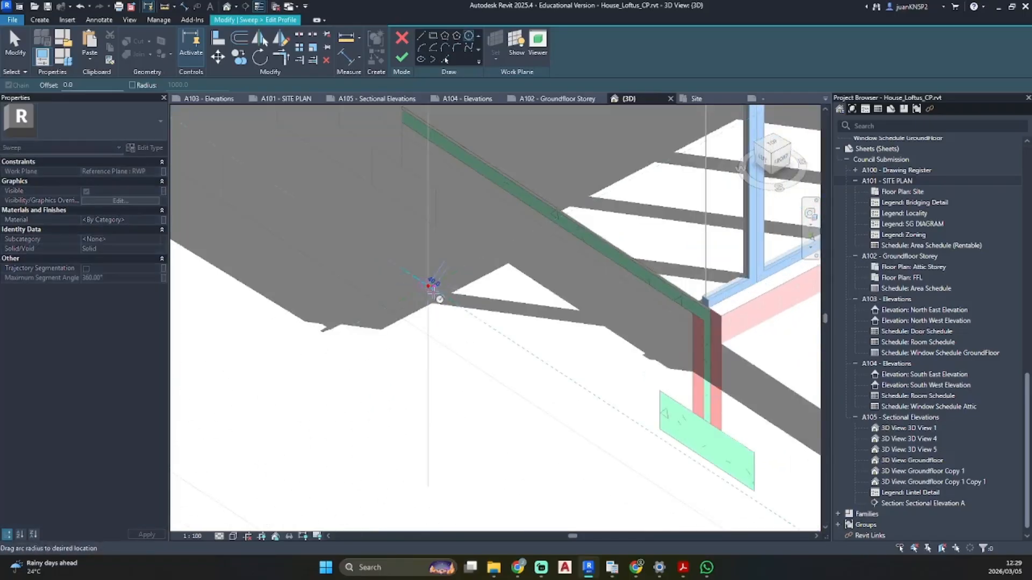
pyautogui.scroll(4, 433, 293)
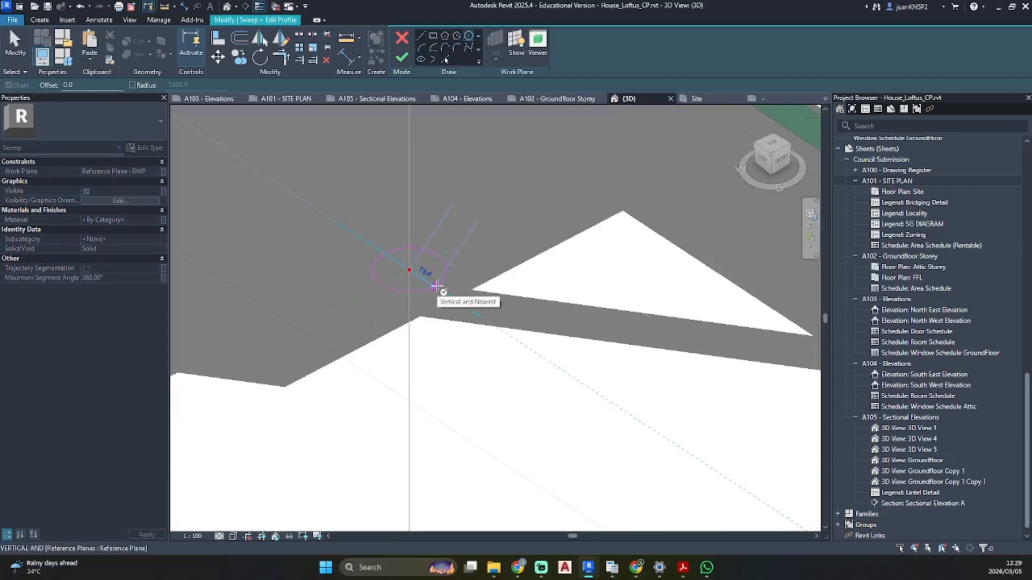
pyautogui.scroll(-2, 436, 286)
pyautogui.scroll(3, 424, 287)
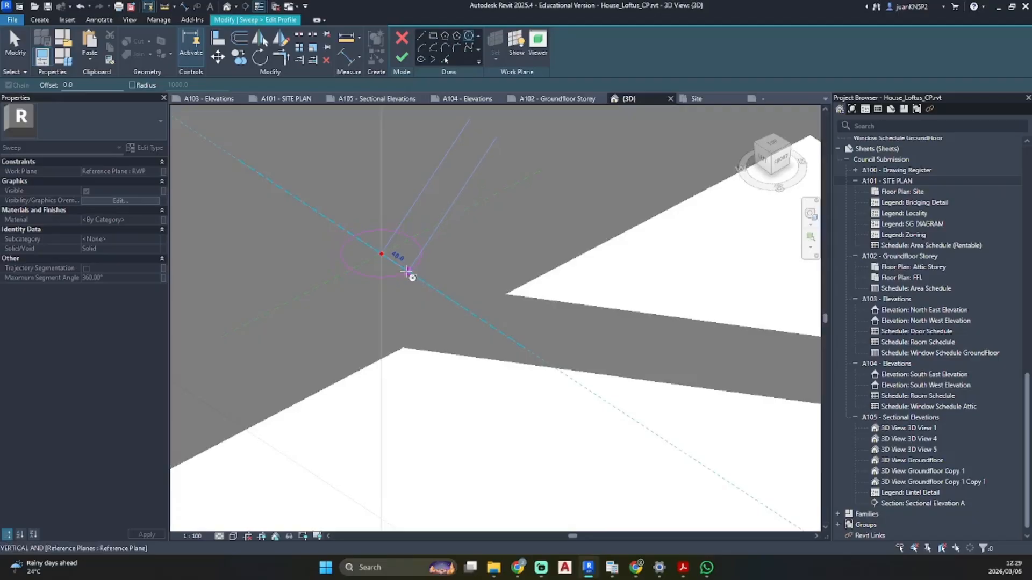
pyautogui.click(406, 270)
pyautogui.press('Escape')
pyautogui.press('Escape')
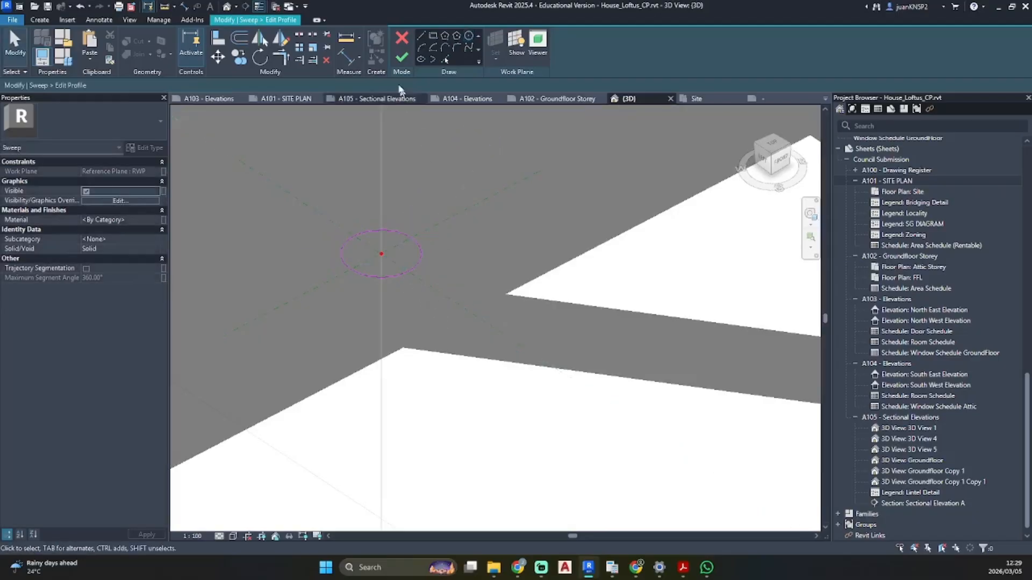
pyautogui.click(401, 57)
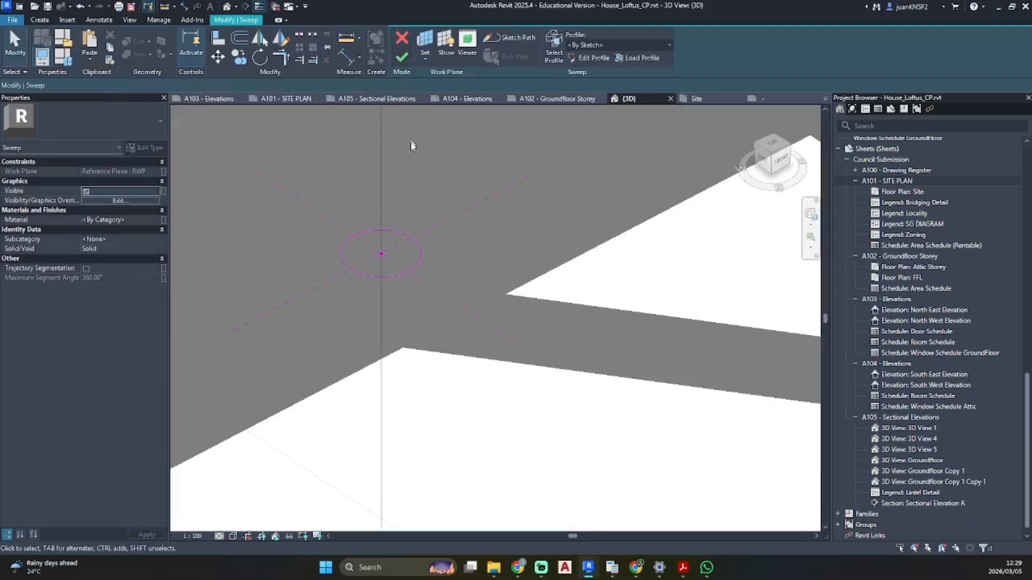
pyautogui.click(402, 58)
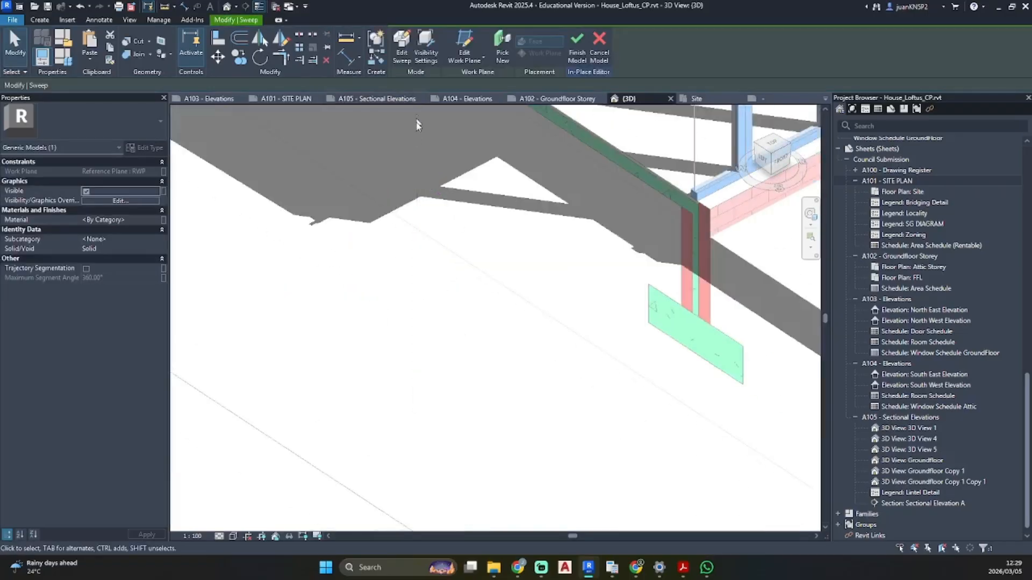
# - Check the finished sweep on elevation sheets A104 and A103, examining how its upper end meets the gutter
pyautogui.doubleClick(897, 374)
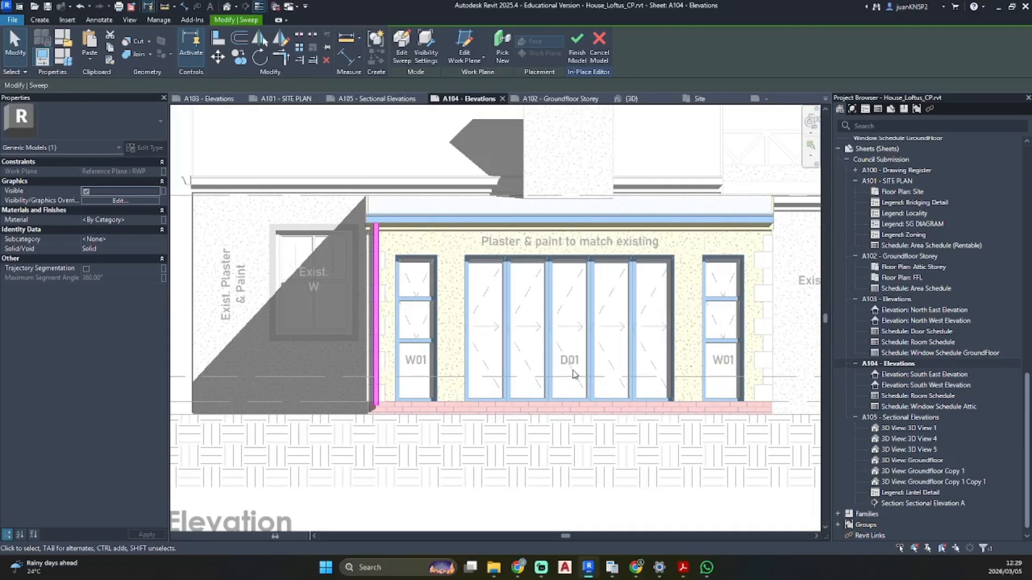
pyautogui.doubleClick(942, 300)
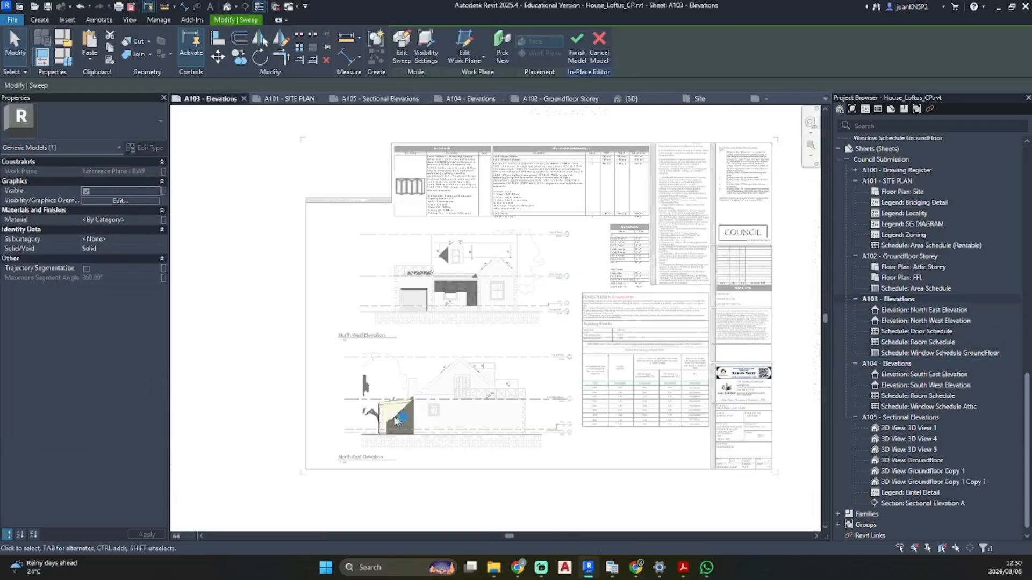
pyautogui.scroll(10, 395, 421)
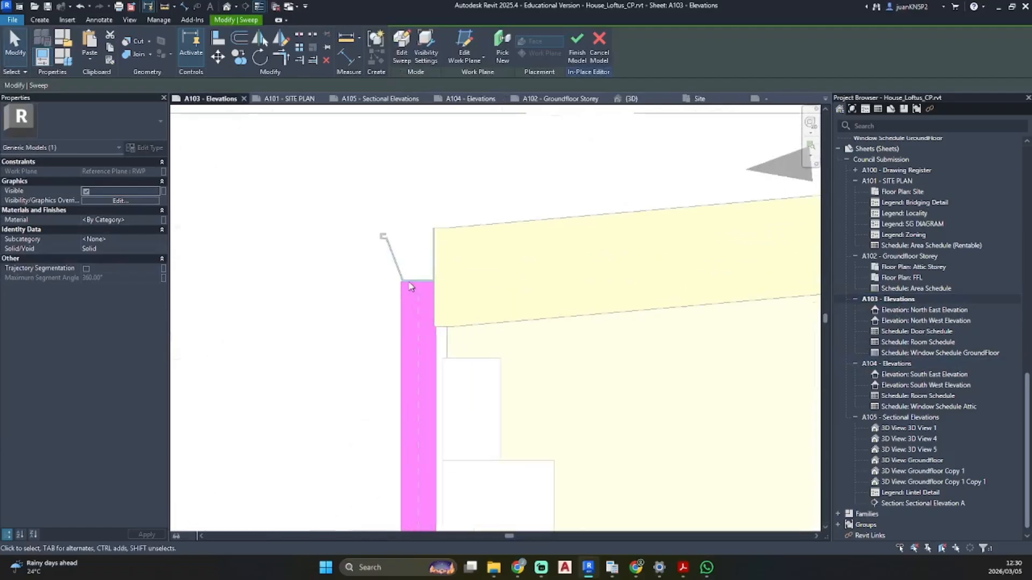
pyautogui.scroll(4, 410, 287)
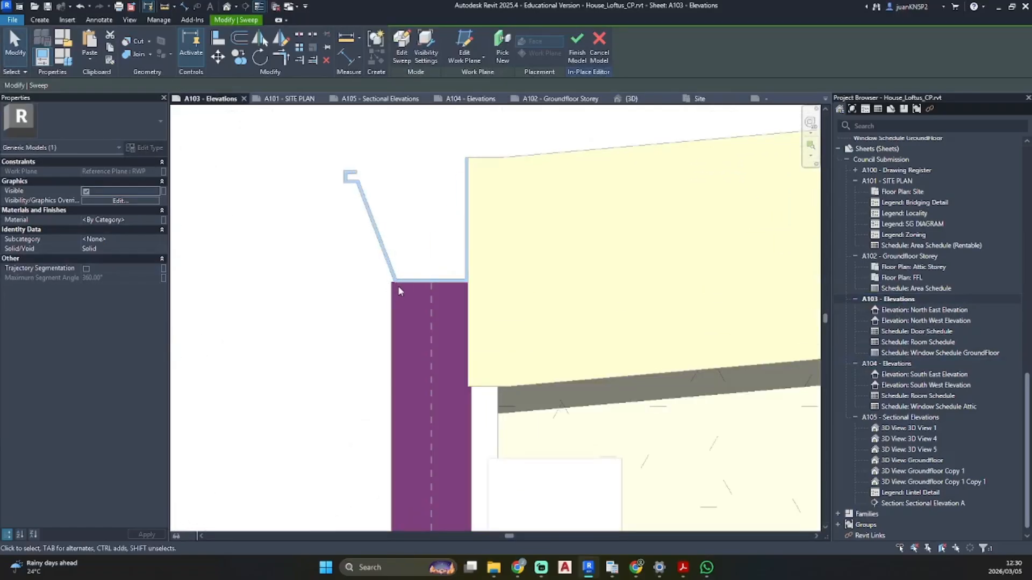
pyautogui.click(383, 298)
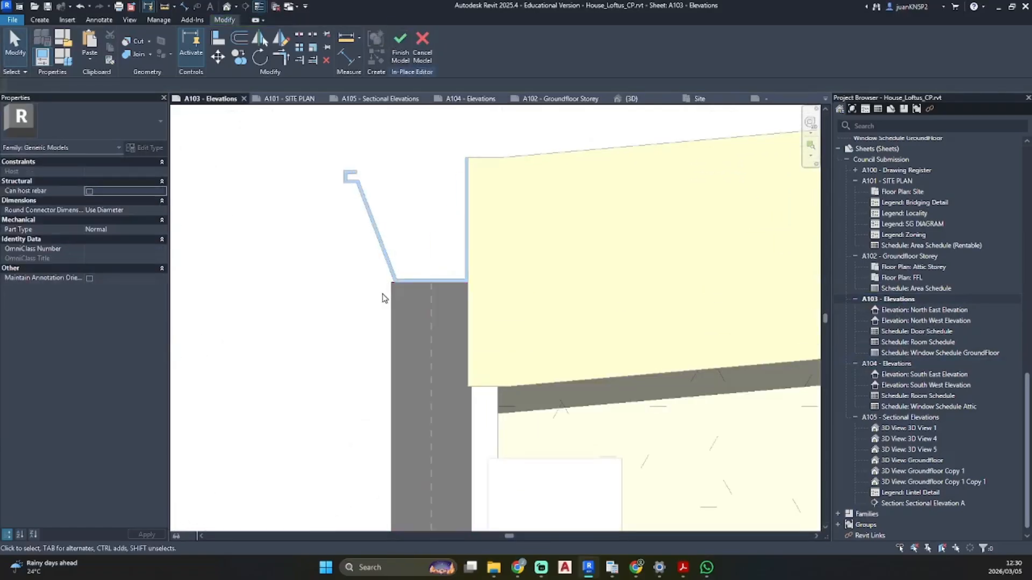
pyautogui.press('d')
pyautogui.press('i')
pyautogui.scroll(4, 416, 288)
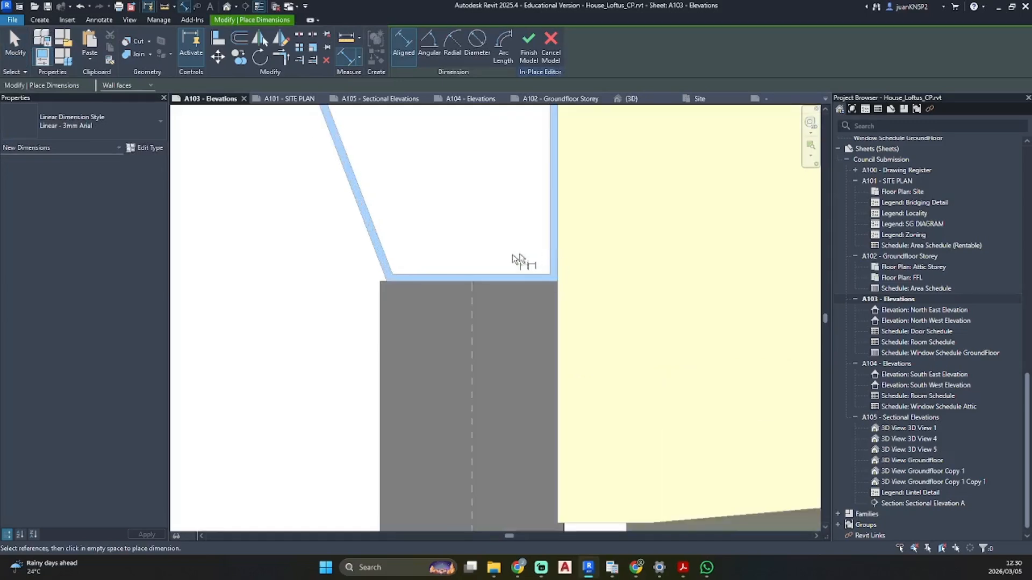
pyautogui.press('Escape')
pyautogui.scroll(-5, 490, 238)
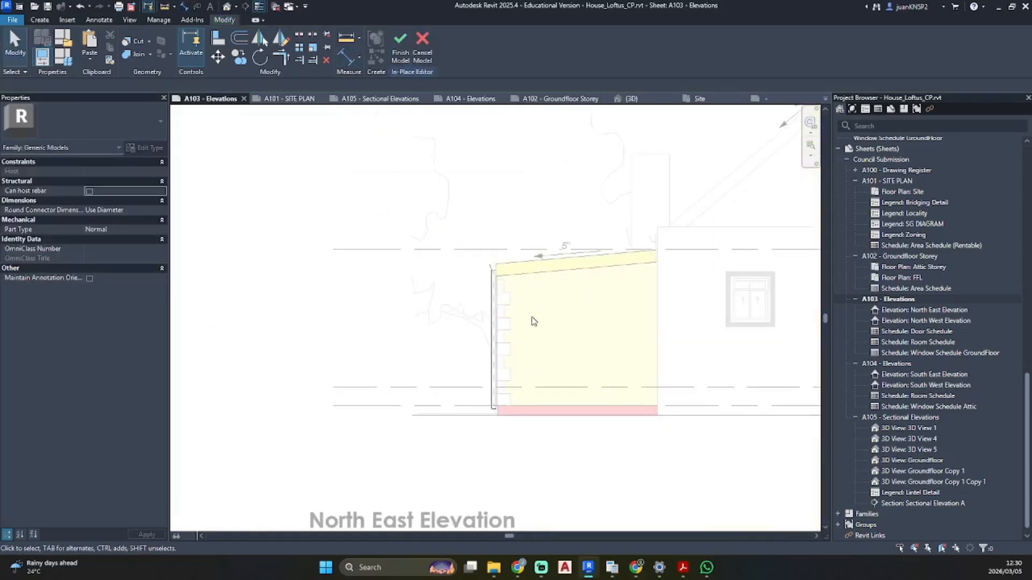
# - Finish the in-place downpipe model and activate the North East Elevation viewport on sheet A103
pyautogui.click(401, 56)
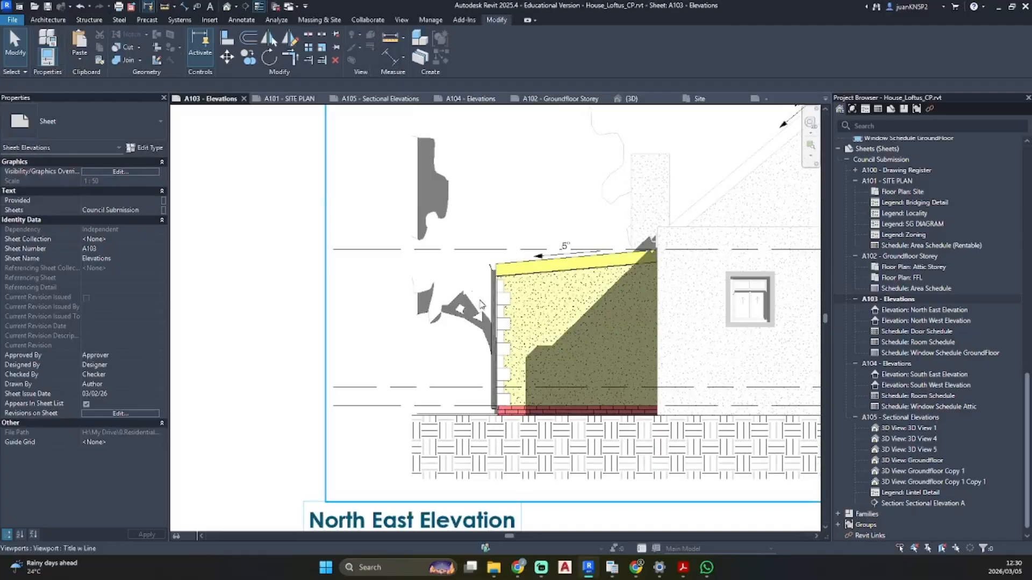
pyautogui.doubleClick(480, 304)
pyautogui.scroll(5, 484, 298)
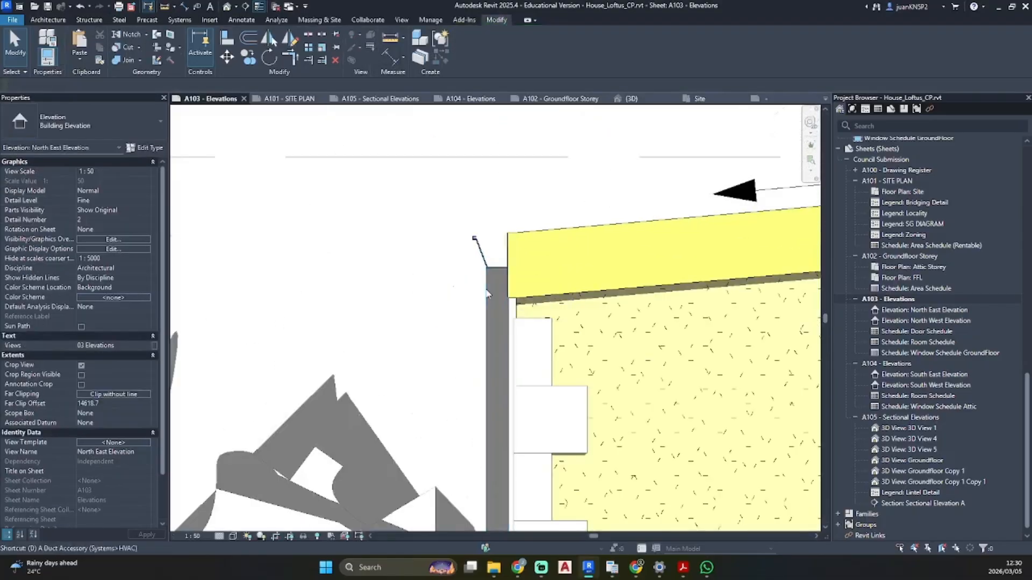
# - Measure the width of the gutter's flat base with an aligned dimension, without placing it
pyautogui.scroll(4, 494, 275)
pyautogui.press('d')
pyautogui.press('i')
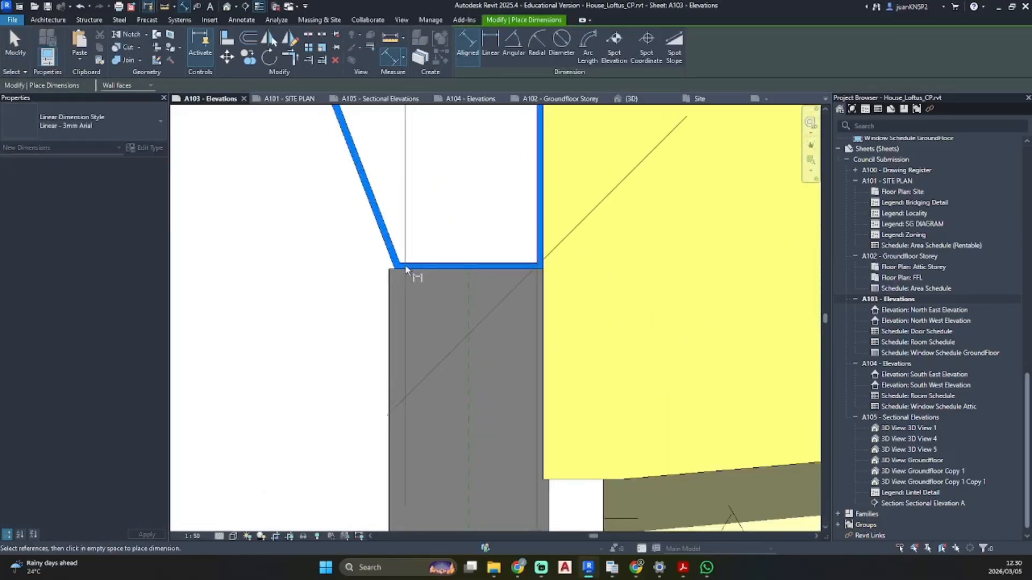
pyautogui.click(398, 267)
pyautogui.scroll(-5, 397, 266)
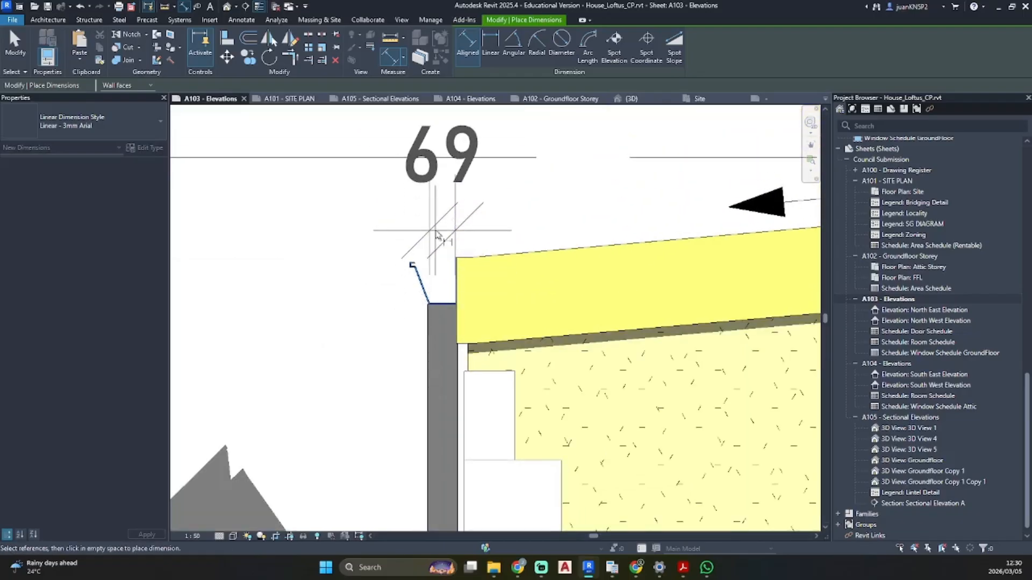
pyautogui.scroll(5, 437, 310)
pyautogui.press('Escape')
pyautogui.press('Escape')
# - Open the default 3D view and turn off its section box to show the whole downpipe
pyautogui.click(389, 295)
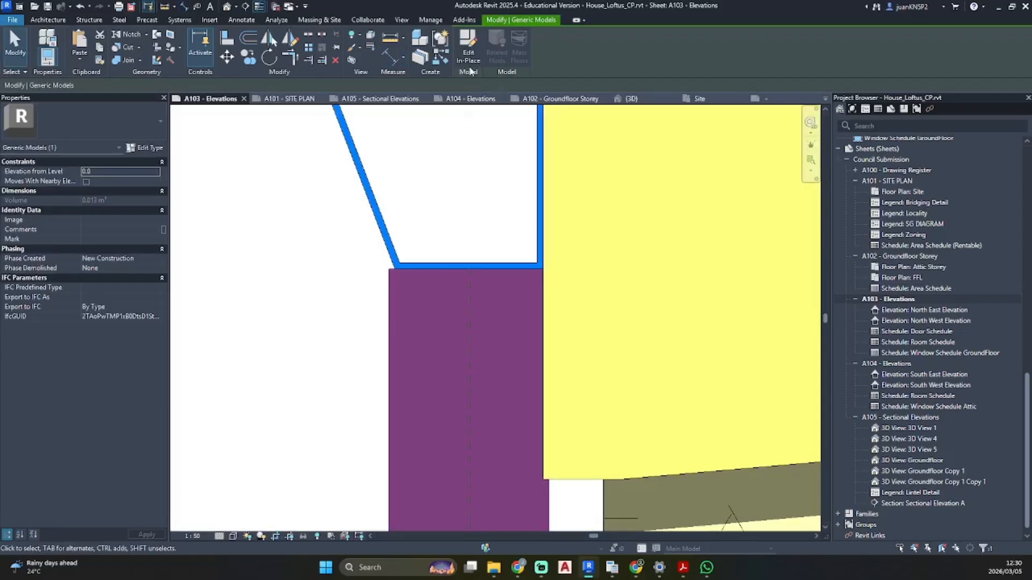
pyautogui.click(226, 8)
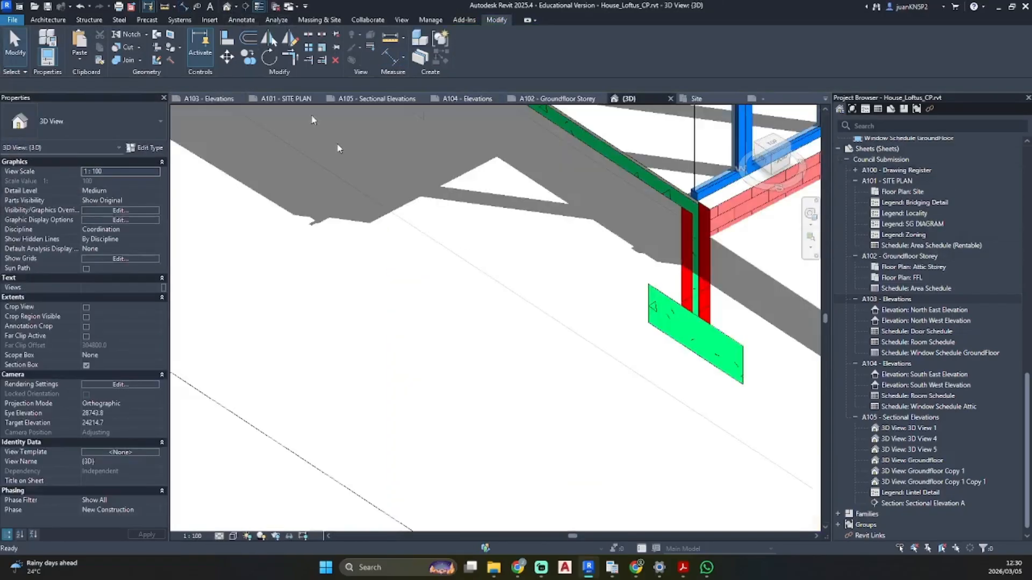
pyautogui.click(86, 365)
pyautogui.keyDown('shift'); pyautogui.moveTo(462, 315); pyautogui.dragTo(391, 414, button='middle'); pyautogui.keyUp('shift')
pyautogui.scroll(8, 448, 258)
# - Open the in-place downpipe's sweep for editing and enter its By Sketch profile
pyautogui.click(443, 247)
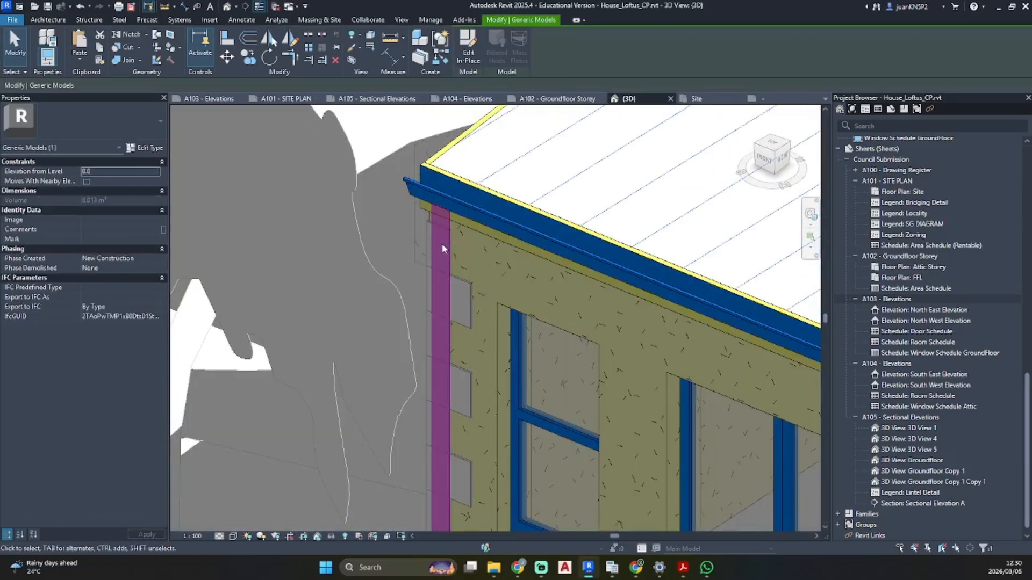
pyautogui.scroll(-5, 442, 243)
pyautogui.moveTo(441, 244); pyautogui.dragTo(360, 267, button='middle')
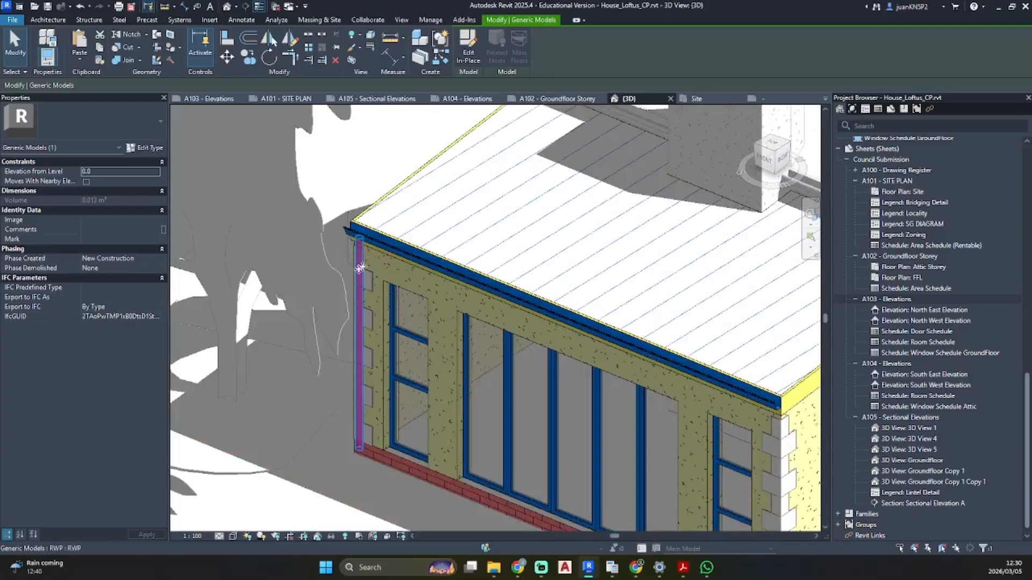
pyautogui.click(472, 50)
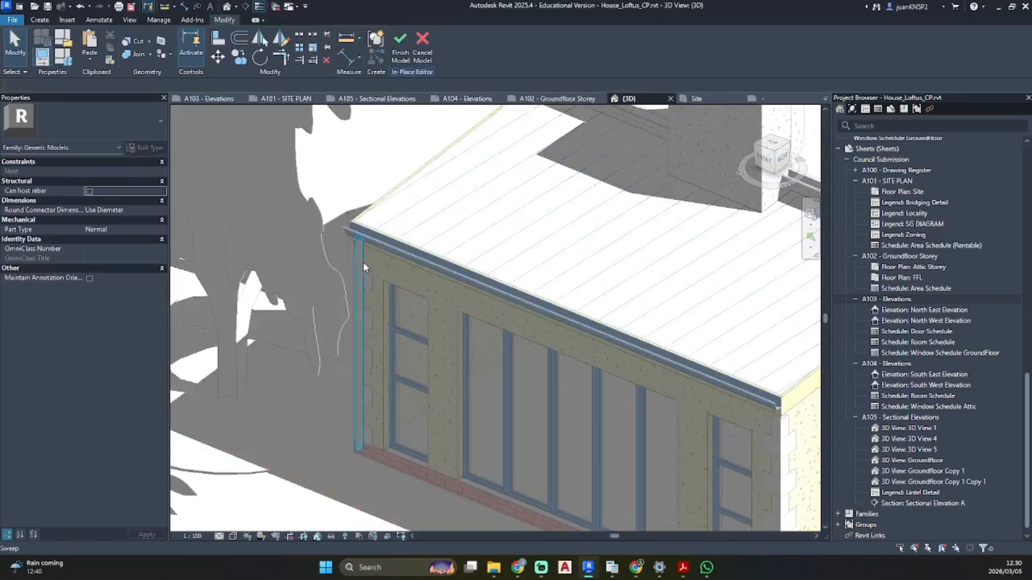
pyautogui.click(361, 262)
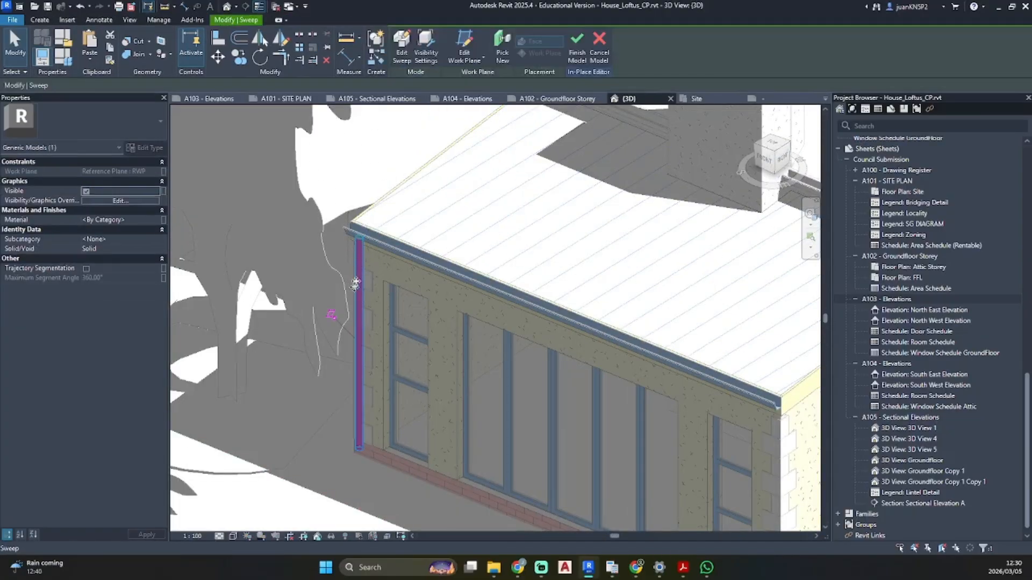
pyautogui.click(405, 56)
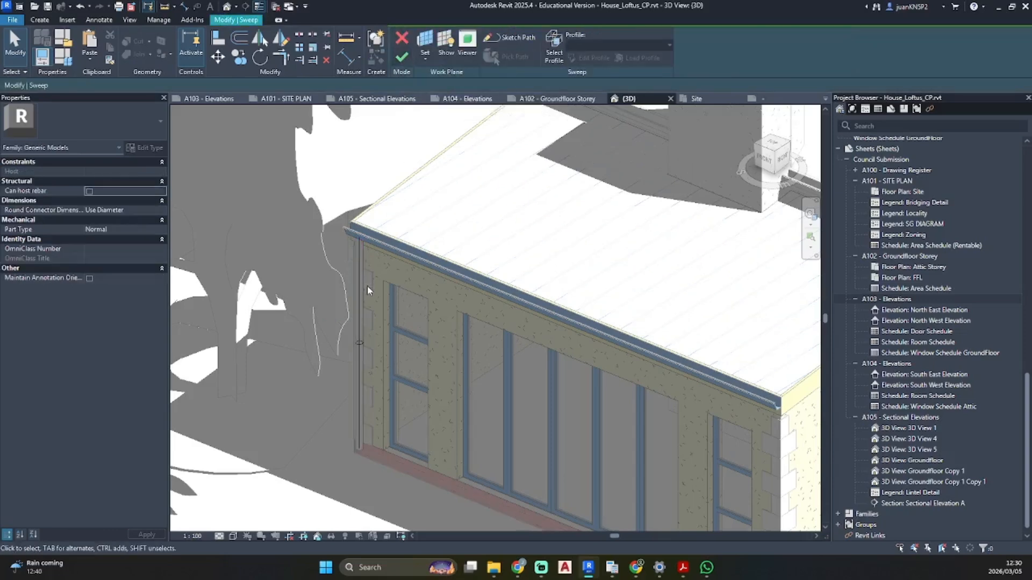
pyautogui.click(554, 49)
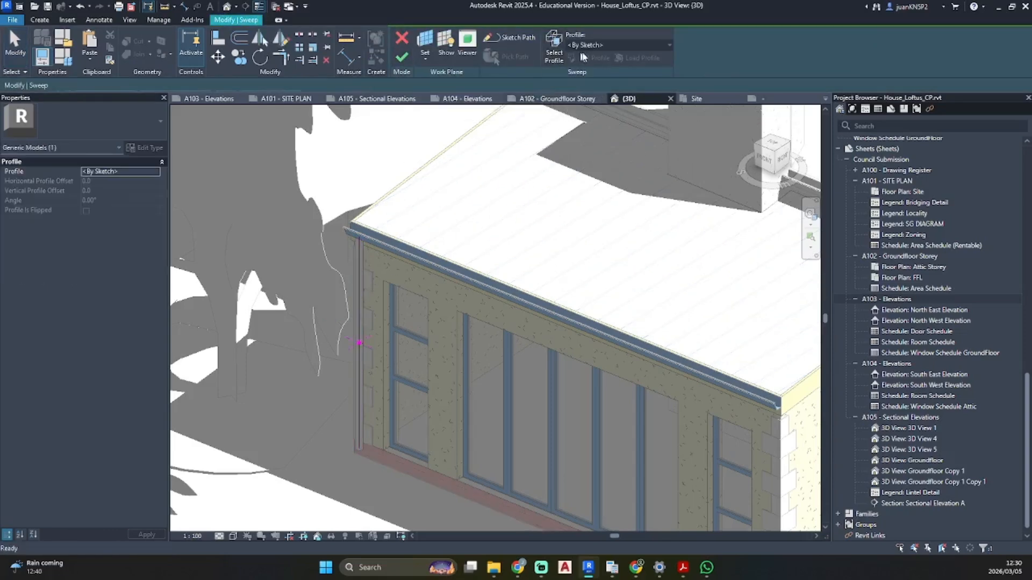
pyautogui.click(589, 58)
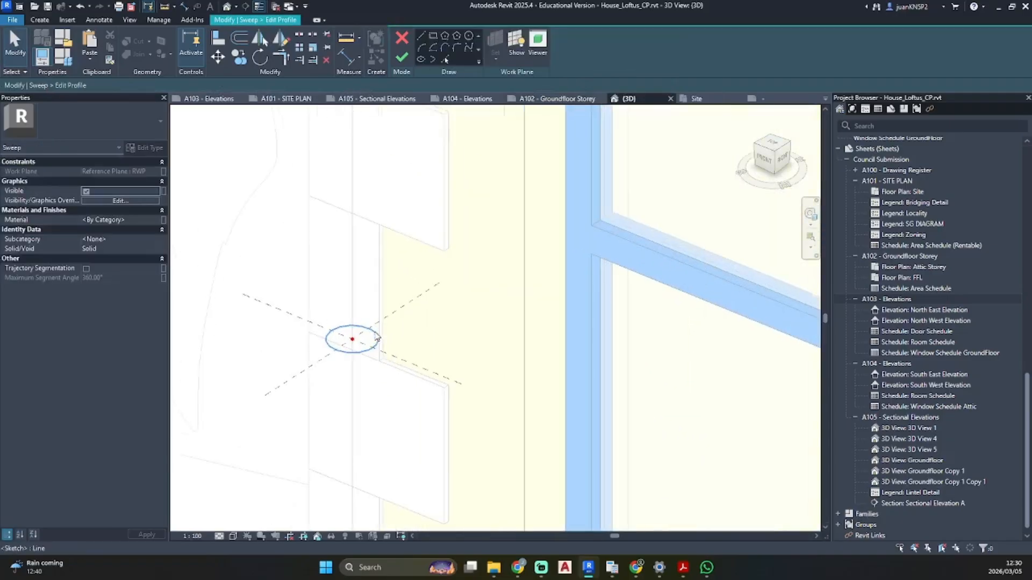
# - Set the profile circle's radius to 34 mm and finish the profile, the sweep and the in-place model
pyautogui.click(376, 338)
pyautogui.scroll(3, 357, 336)
pyautogui.click(333, 332)
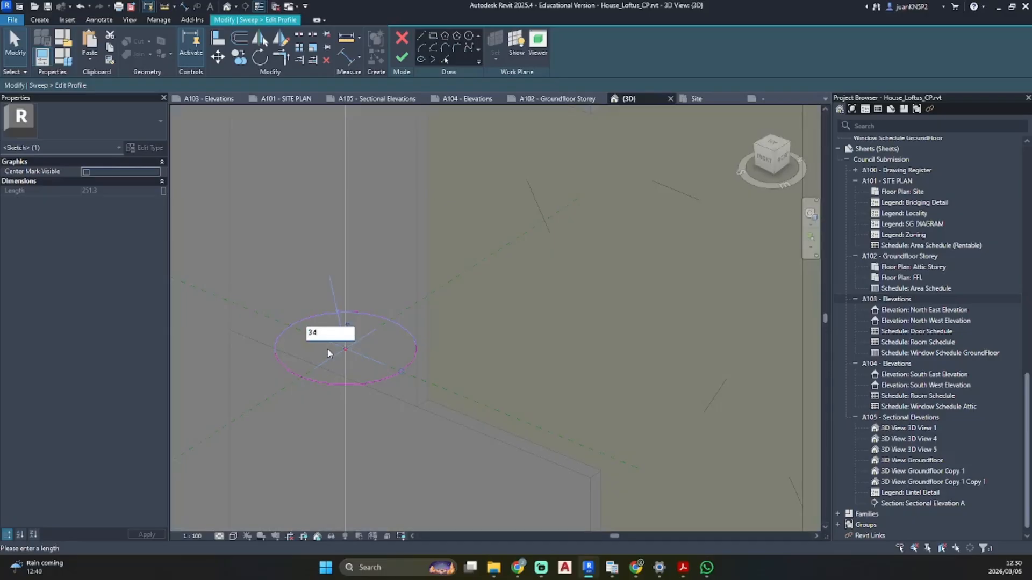
pyautogui.press('Return')
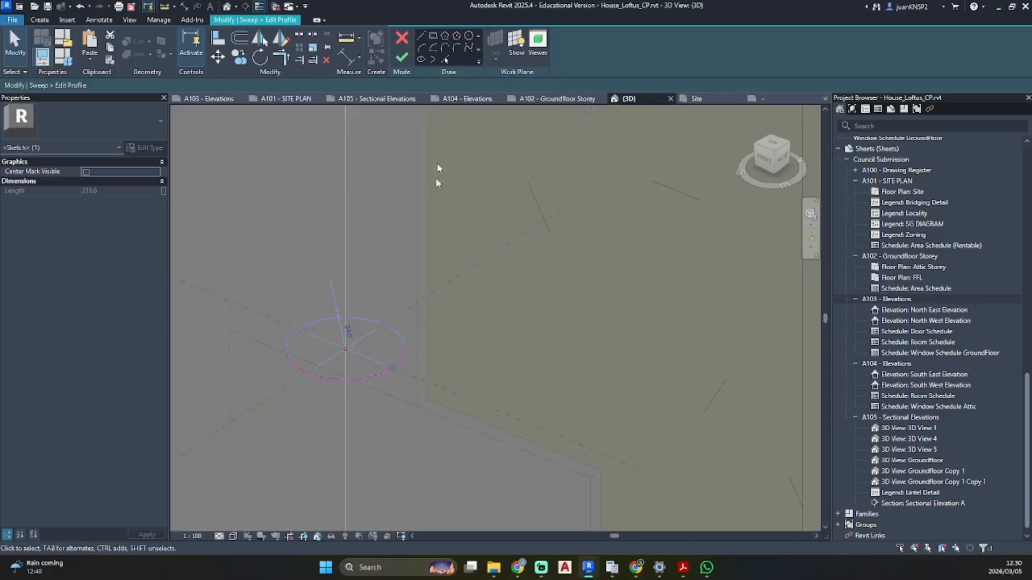
pyautogui.click(402, 57)
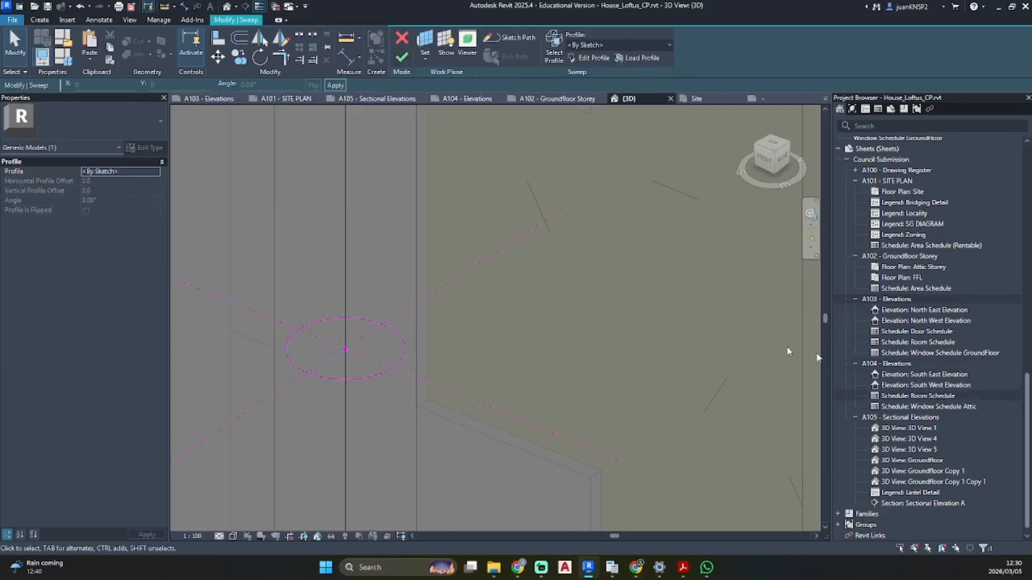
pyautogui.click(402, 57)
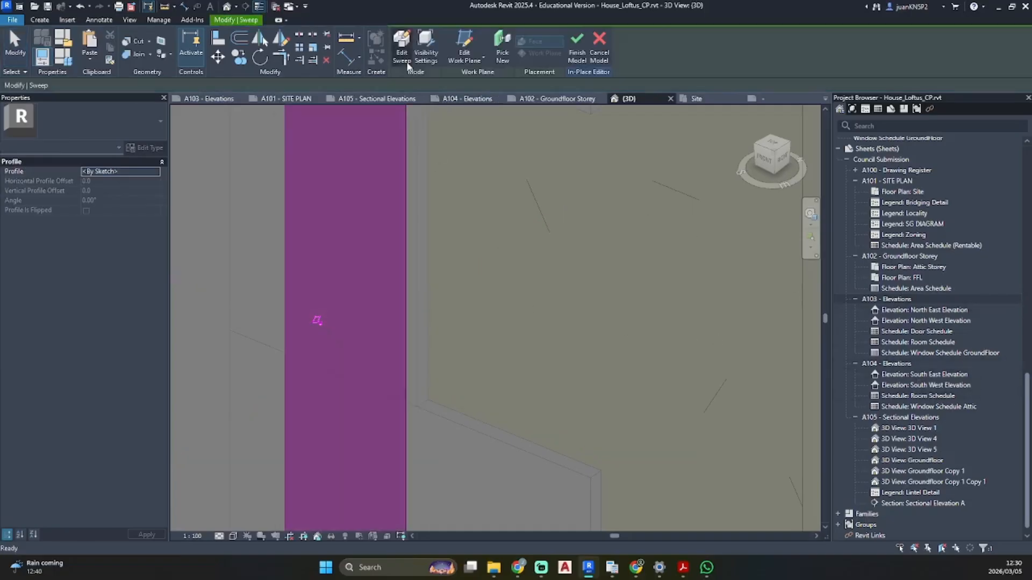
pyautogui.click(577, 52)
pyautogui.scroll(-5, 473, 333)
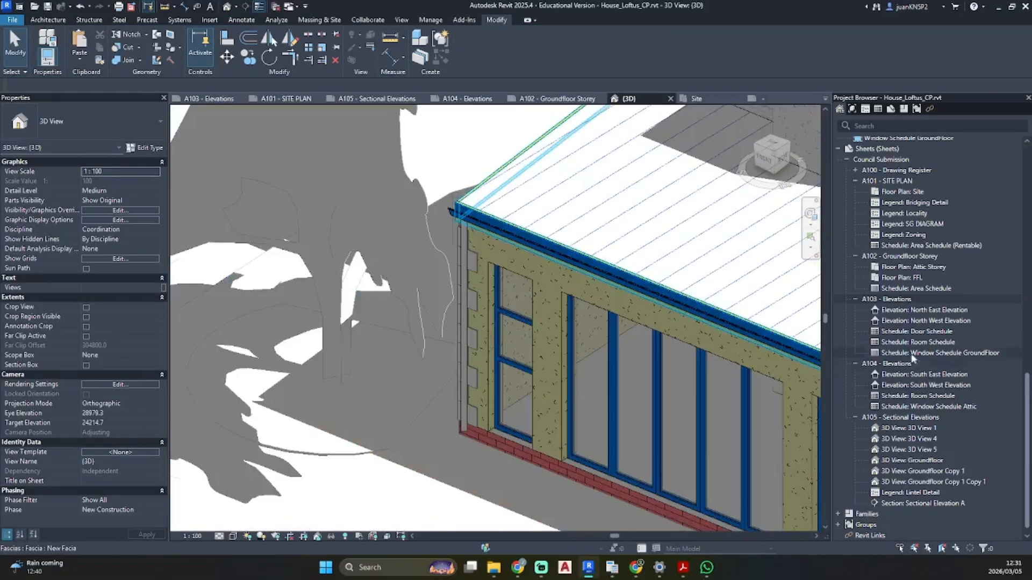
# - Check the resized downpipe on elevation sheets A104 and A103, examining its fit beneath the gutter and its lower end
pyautogui.doubleClick(908, 364)
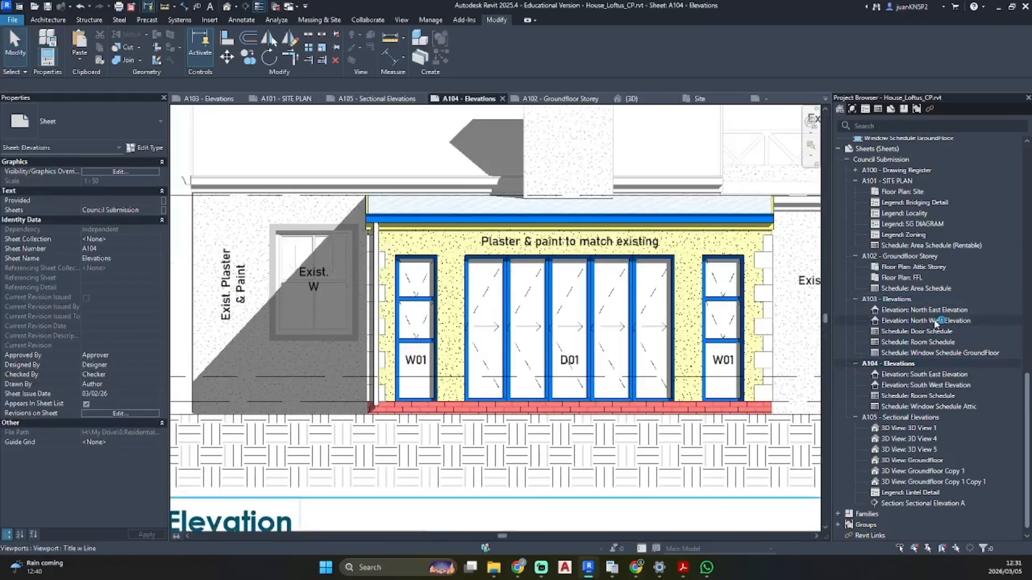
pyautogui.doubleClick(888, 299)
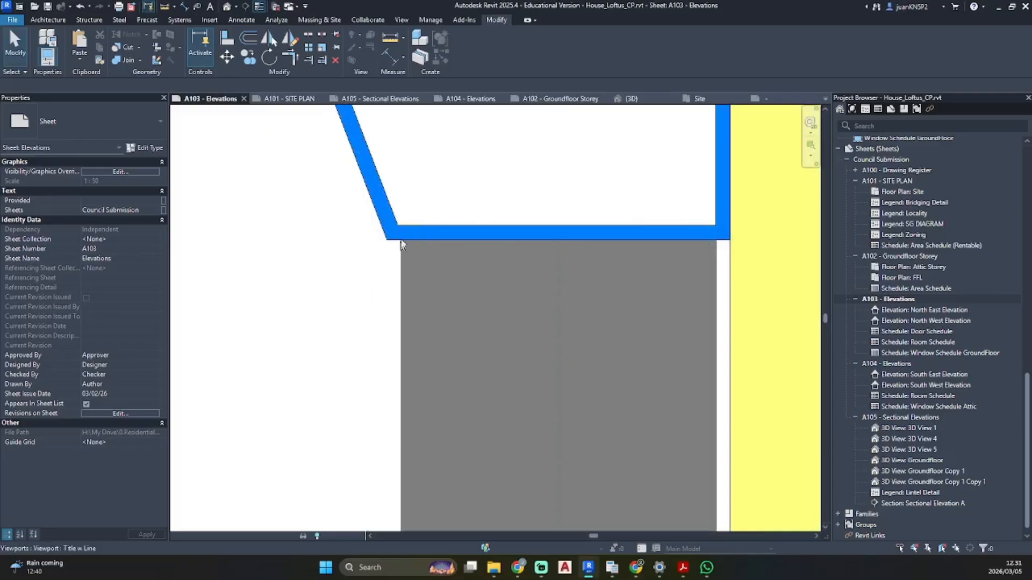
pyautogui.scroll(-9, 686, 295)
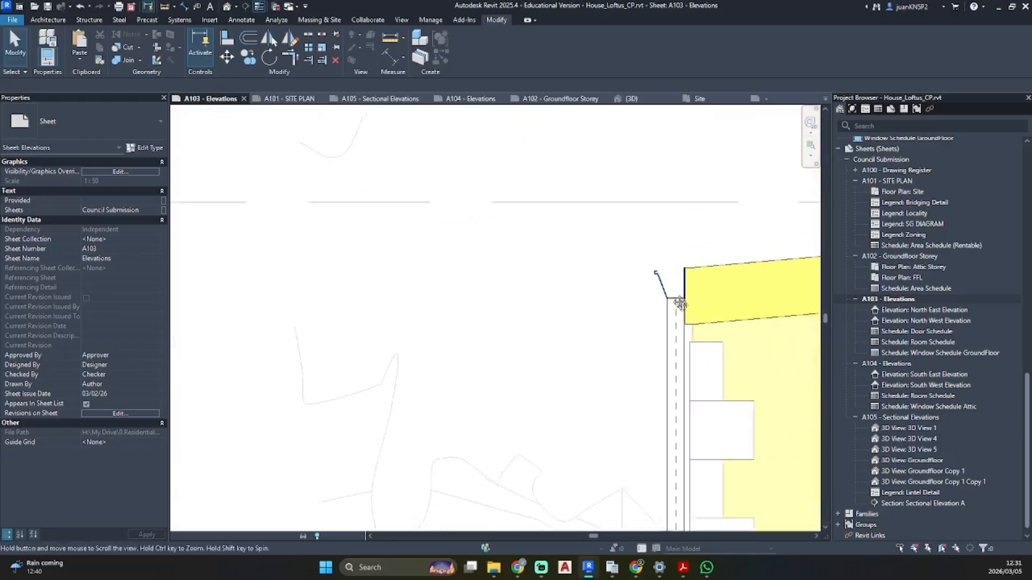
pyautogui.moveTo(681, 303); pyautogui.dragTo(541, 206, button='middle')
pyautogui.scroll(-2, 542, 253)
pyautogui.moveTo(543, 258); pyautogui.dragTo(512, 206, button='middle')
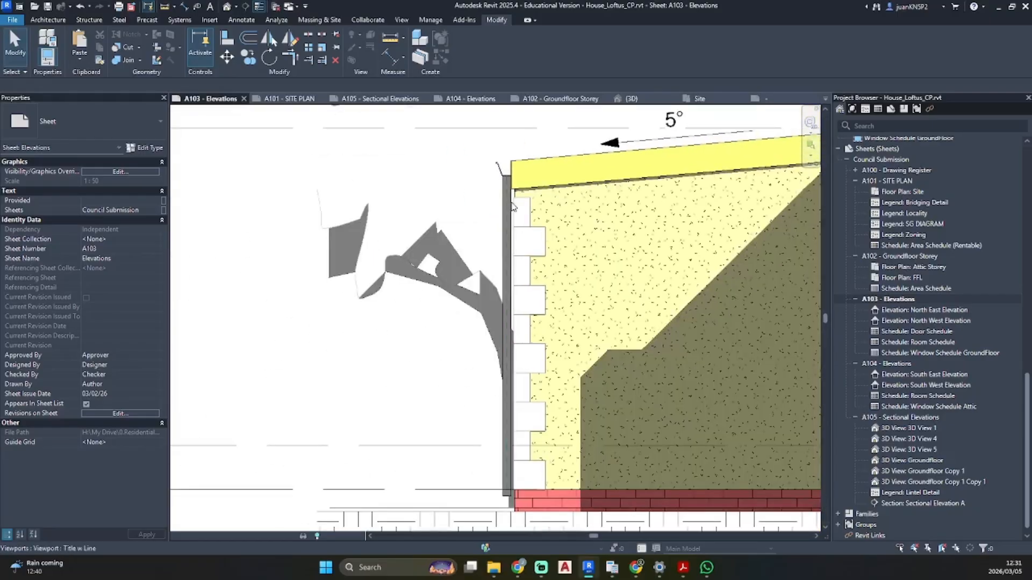
pyautogui.moveTo(559, 349); pyautogui.dragTo(452, 396, button='middle')
pyautogui.scroll(3, 497, 387)
# - Activate the North East Elevation viewport on sheet A103 and open the in-place downpipe's sweep for editing
pyautogui.click(483, 378)
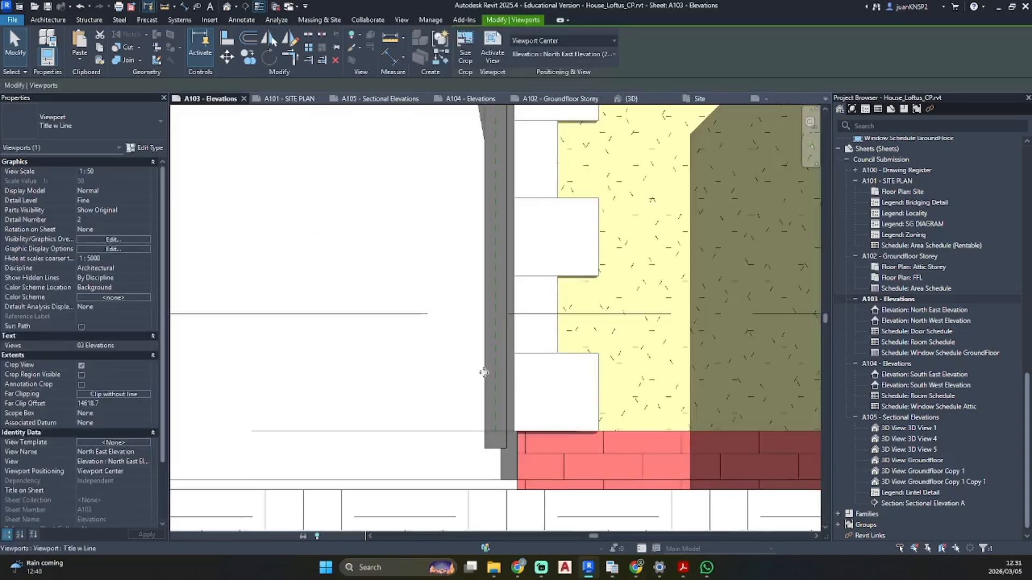
pyautogui.click(485, 383)
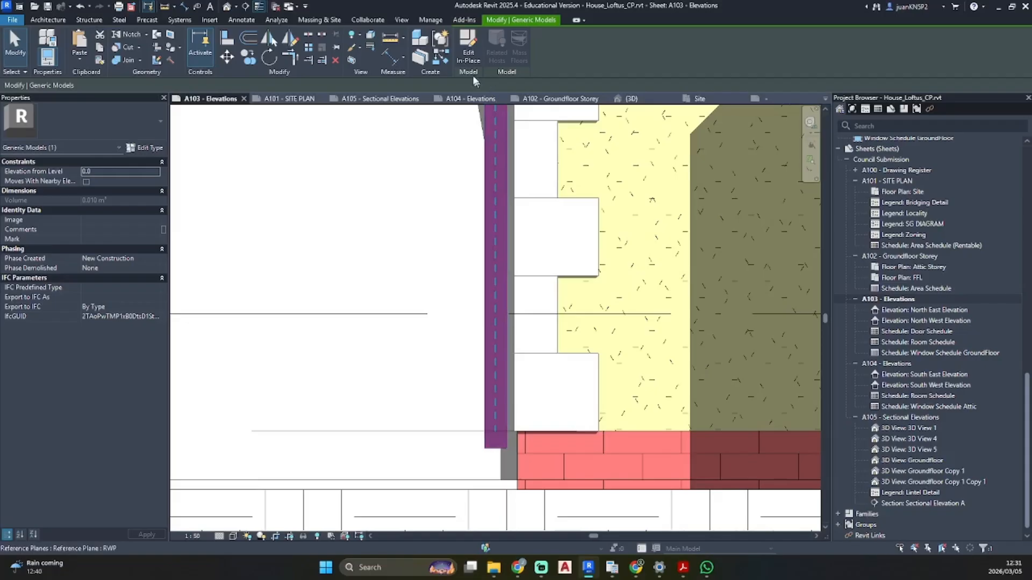
pyautogui.click(468, 48)
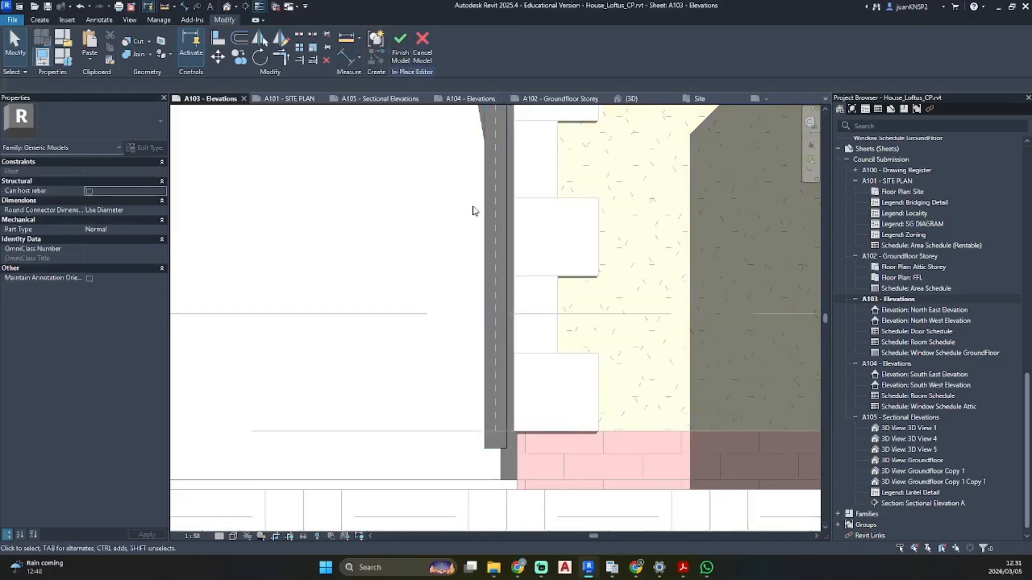
pyautogui.click(488, 226)
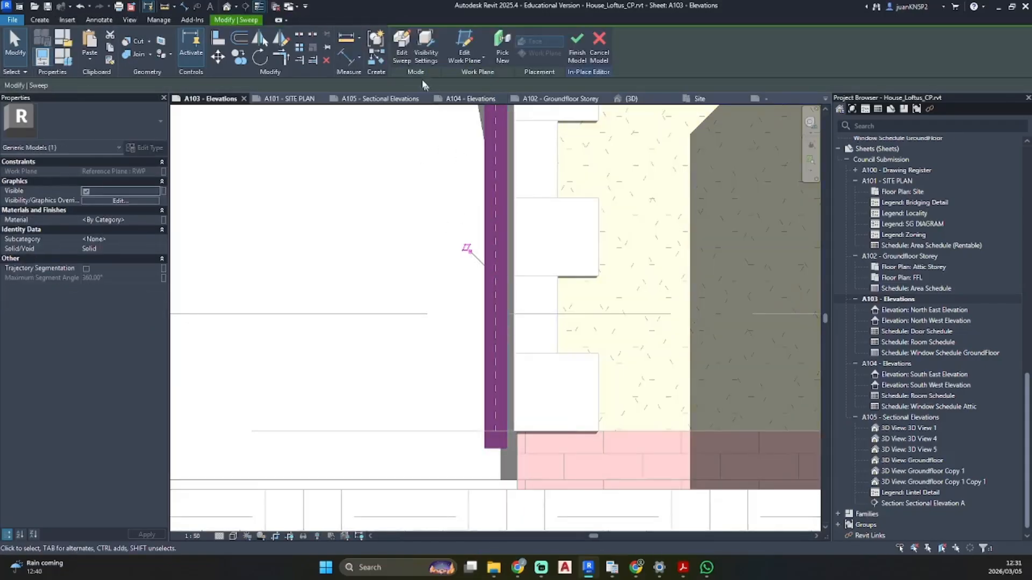
pyautogui.click(401, 47)
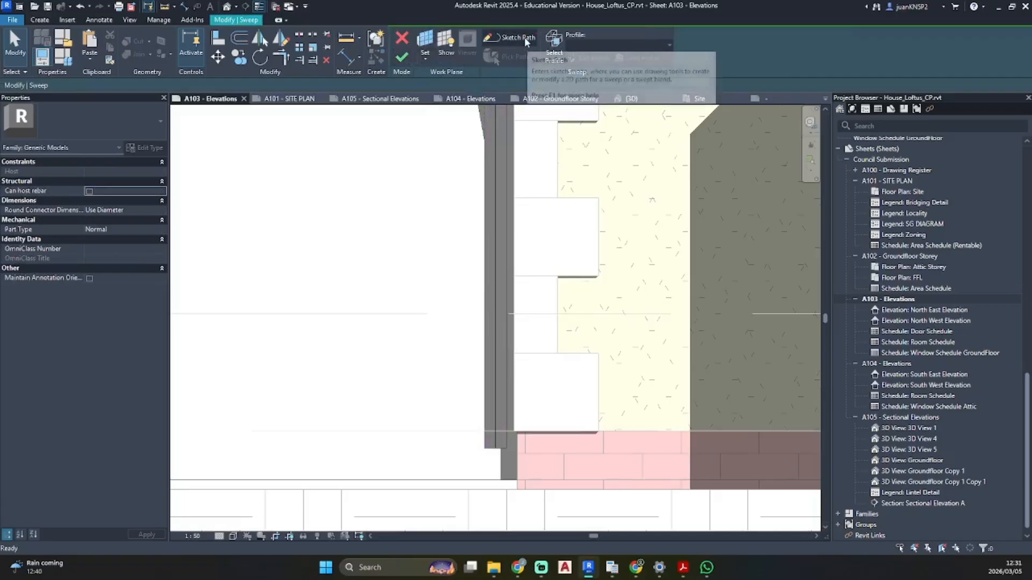
# - Open the sweep's path sketch through the North West Elevation view and switch to the default 3D view
pyautogui.click(524, 37)
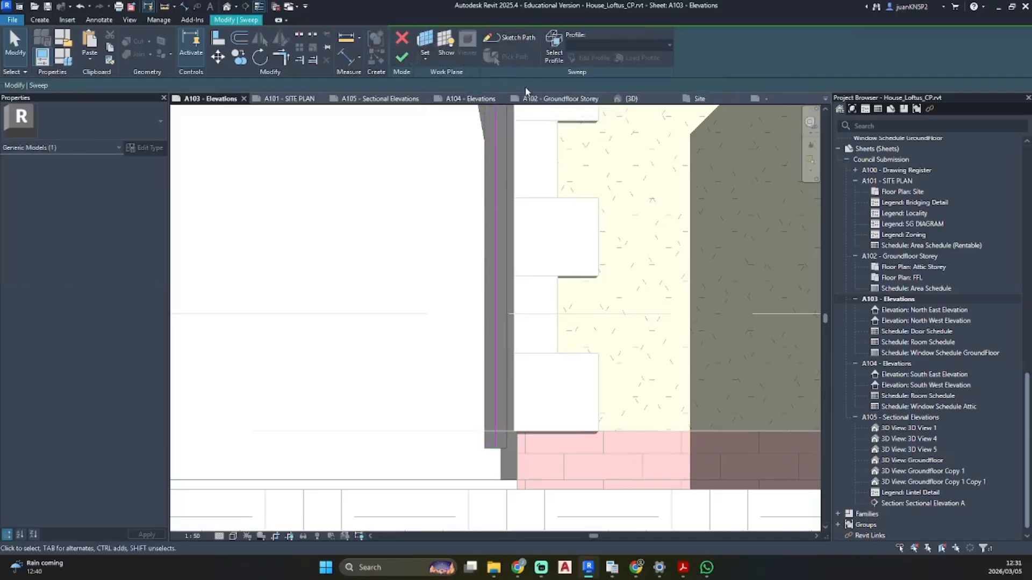
pyautogui.click(514, 39)
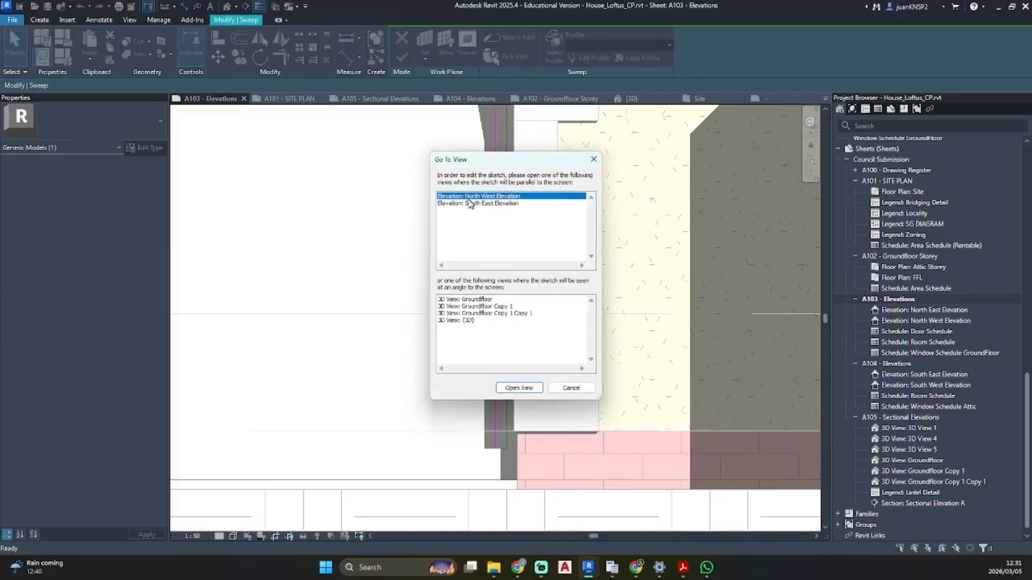
pyautogui.click(519, 388)
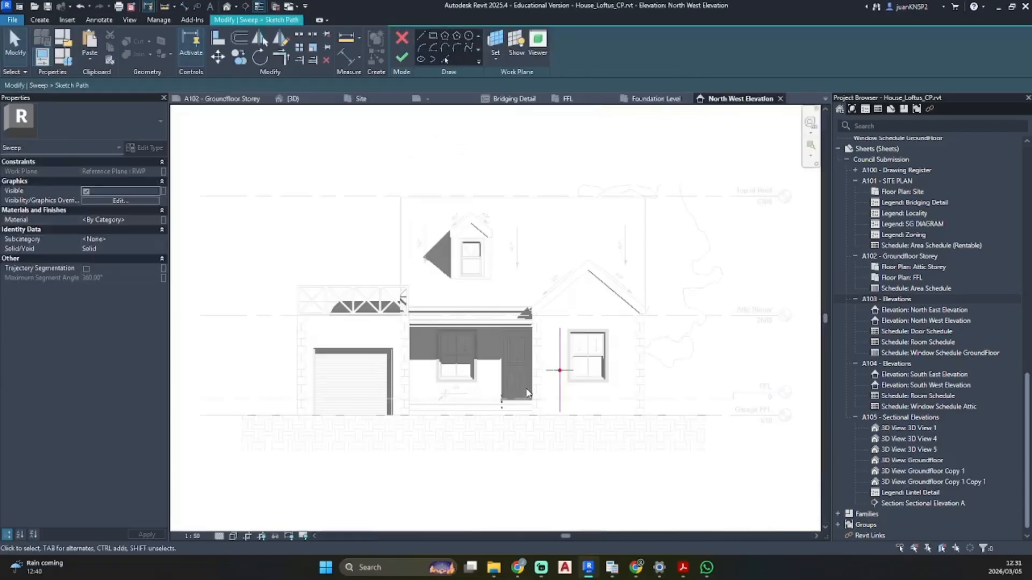
pyautogui.scroll(-1, 586, 382)
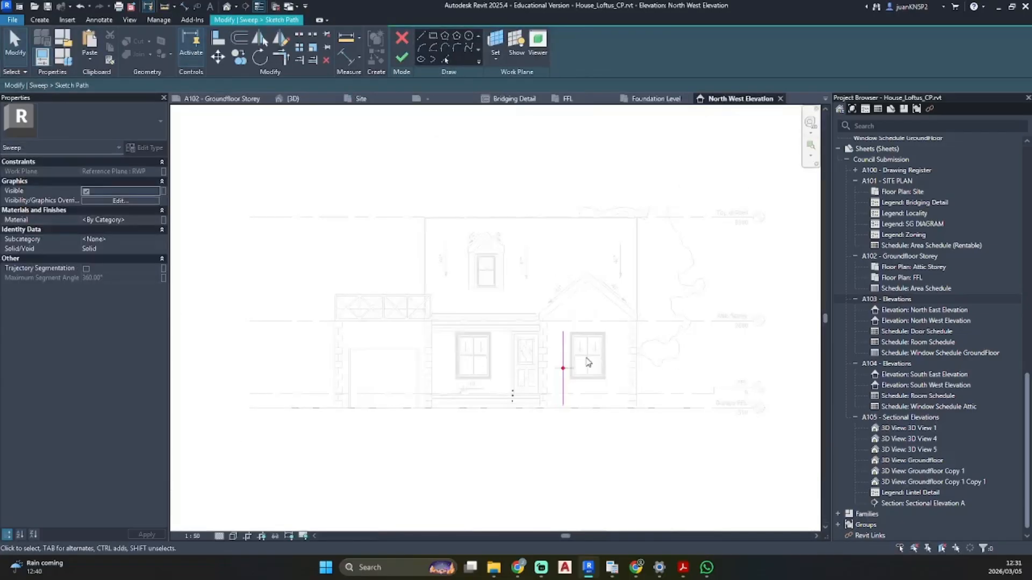
pyautogui.click(226, 6)
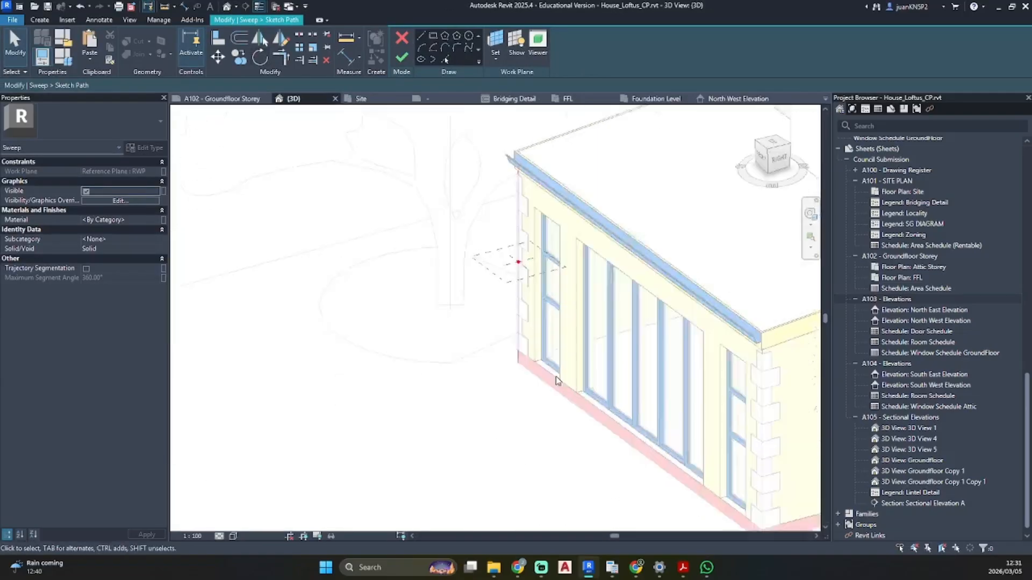
# - Sketch a line about 1.2 m long outward from the vertical path's lower end, and inspect its direction from above
pyautogui.scroll(3, 556, 377)
pyautogui.click(421, 36)
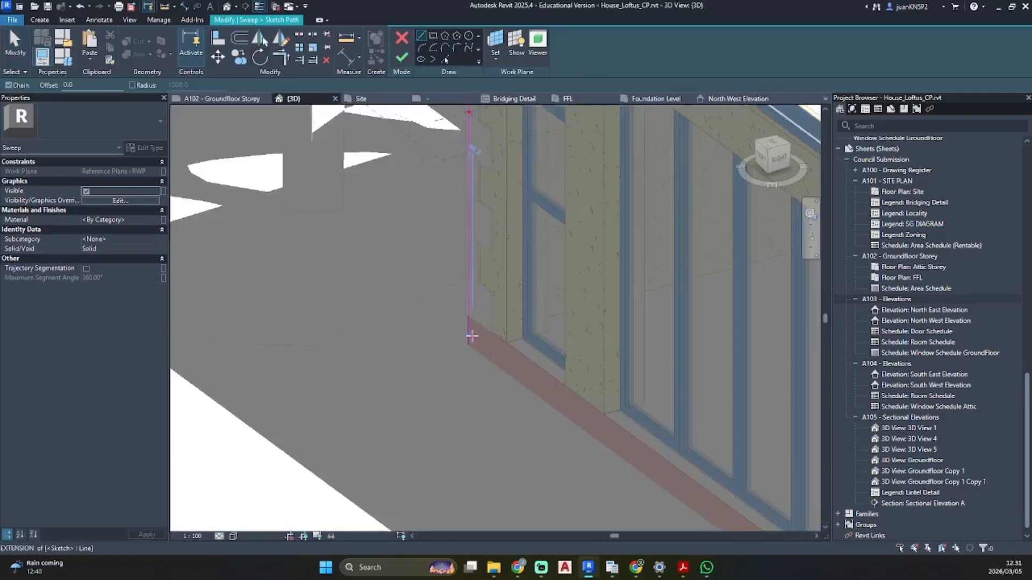
pyautogui.moveTo(469, 333)
pyautogui.keyDown('shift'); pyautogui.mouseDown(button='middle')
pyautogui.moveTo(472, 346)
pyautogui.moveTo(456, 346)
pyautogui.moveTo(477, 356)
pyautogui.moveTo(432, 355)
pyautogui.mouseUp(button='middle'); pyautogui.keyUp('shift')
pyautogui.moveTo(653, 246)
pyautogui.mouseDown(button='middle')
pyautogui.moveTo(580, 287)
pyautogui.moveTo(540, 378)
pyautogui.mouseUp(button='middle')
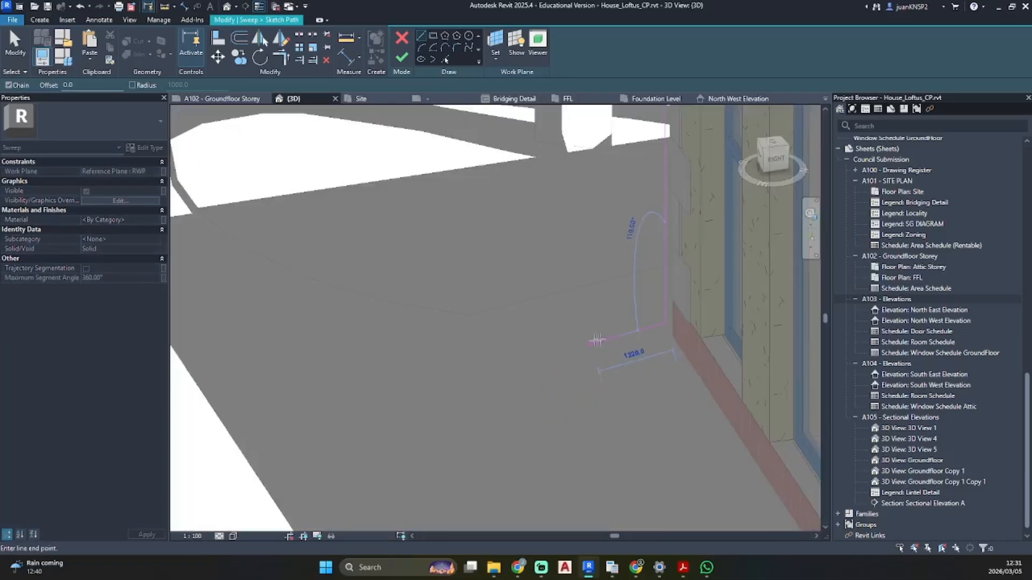
pyautogui.press('Escape')
pyautogui.press('Escape')
pyautogui.keyDown('shift'); pyautogui.moveTo(641, 338); pyautogui.dragTo(606, 361, button='middle'); pyautogui.keyUp('shift')
pyautogui.scroll(-5, 606, 361)
pyautogui.keyDown('shift'); pyautogui.moveTo(548, 332); pyautogui.dragTo(599, 266, button='middle'); pyautogui.keyUp('shift')
pyautogui.scroll(3, 457, 251)
pyautogui.scroll(2, 464, 228)
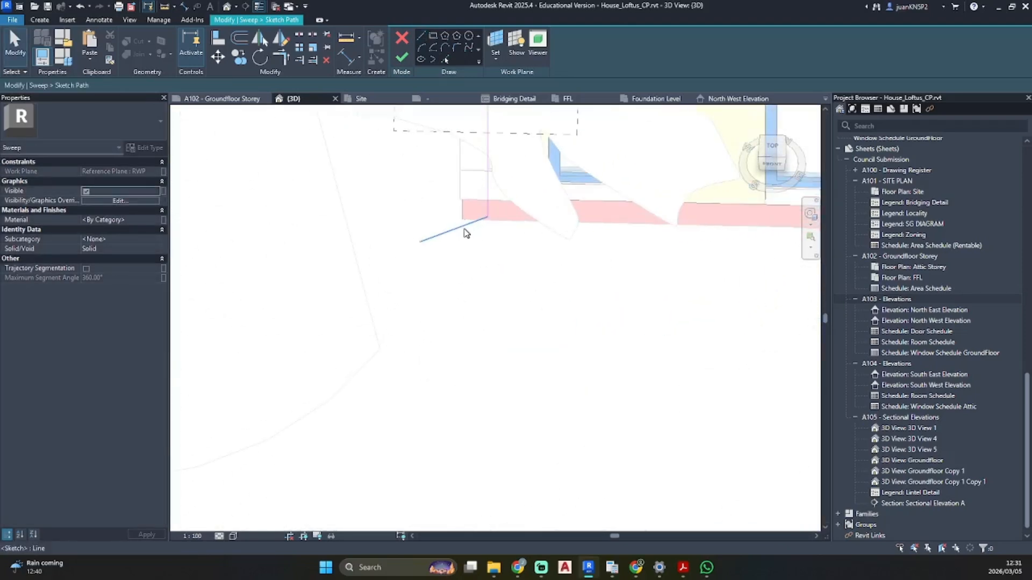
# - Examine the outward path line's direction in 3D and on the ground floor plan of sheet A102
pyautogui.click(462, 226)
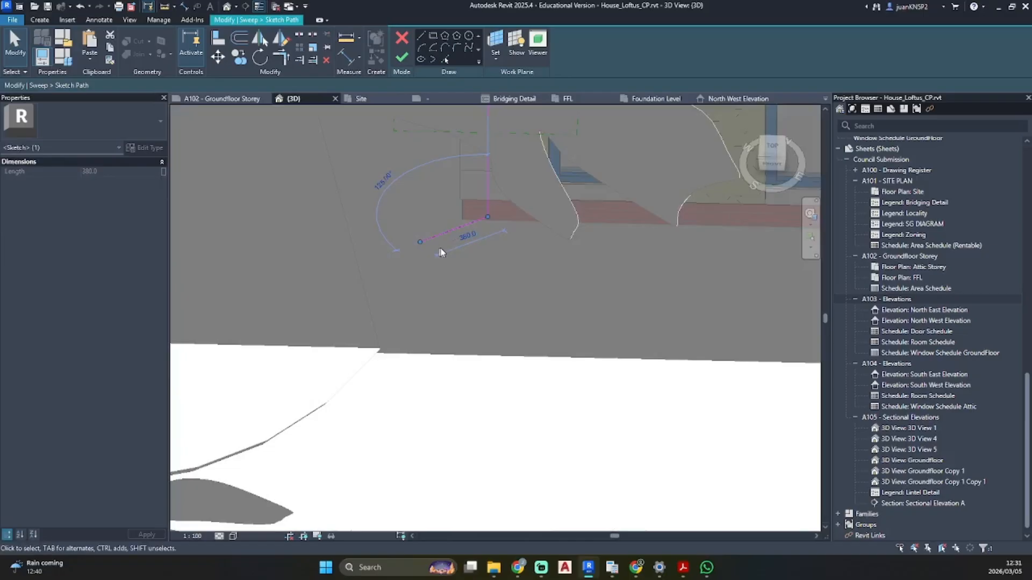
pyautogui.moveTo(441, 248)
pyautogui.keyDown('shift'); pyautogui.mouseDown(button='middle')
pyautogui.moveTo(461, 260)
pyautogui.moveTo(477, 239)
pyautogui.moveTo(477, 125)
pyautogui.moveTo(693, 172)
pyautogui.moveTo(547, 170)
pyautogui.mouseUp(button='middle'); pyautogui.keyUp('shift')
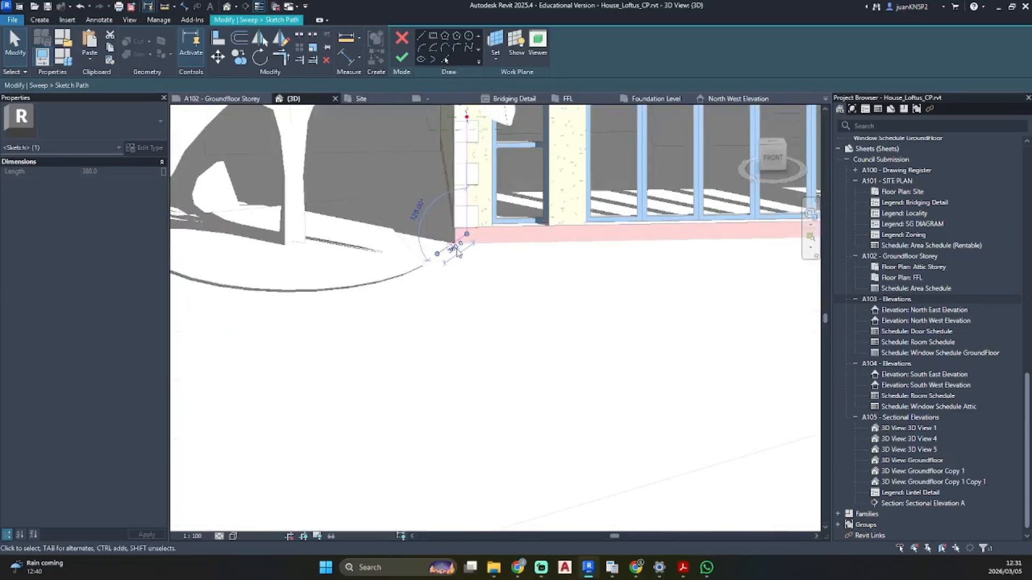
pyautogui.doubleClick(908, 256)
pyautogui.click(263, 364)
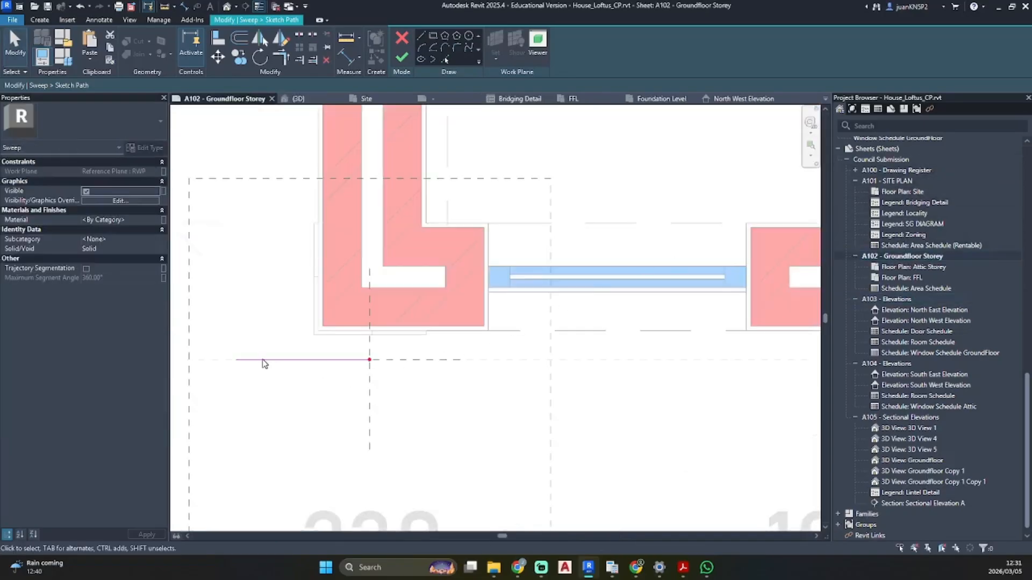
# - Finish the path sketch and sweep edit, and complete the in-place downpipe model
pyautogui.click(401, 57)
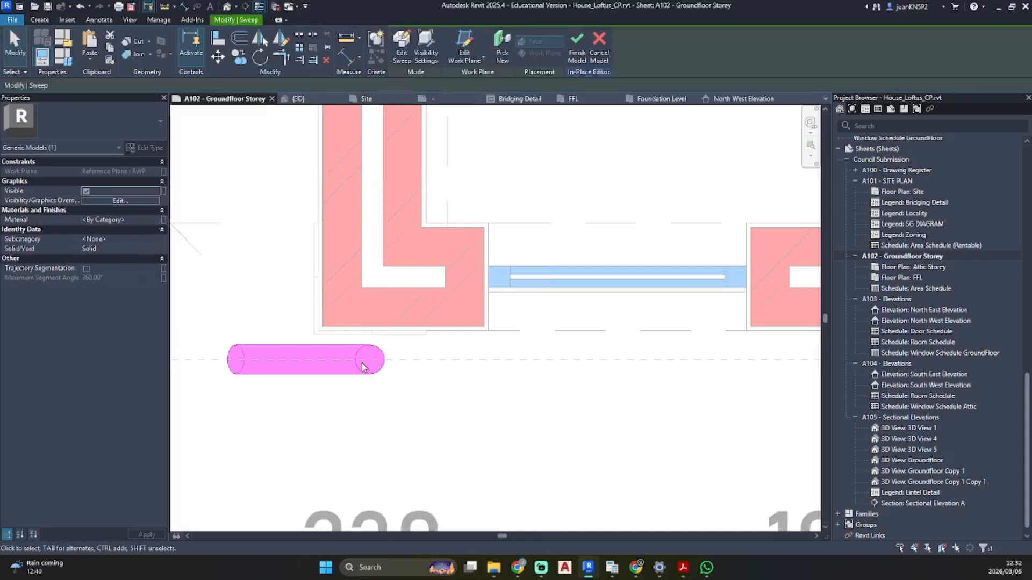
pyautogui.moveTo(345, 378); pyautogui.dragTo(343, 301, button='middle')
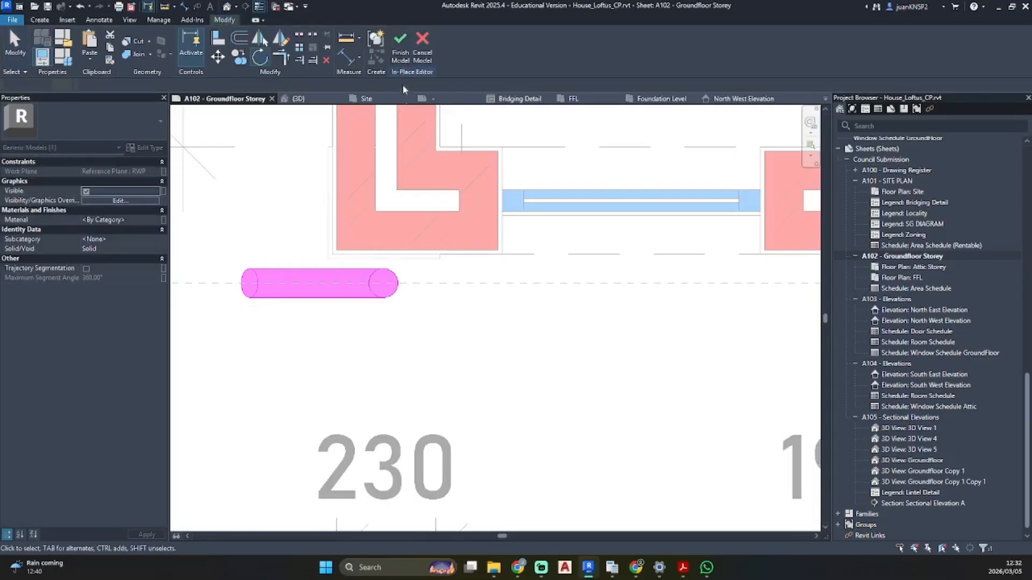
pyautogui.click(345, 302)
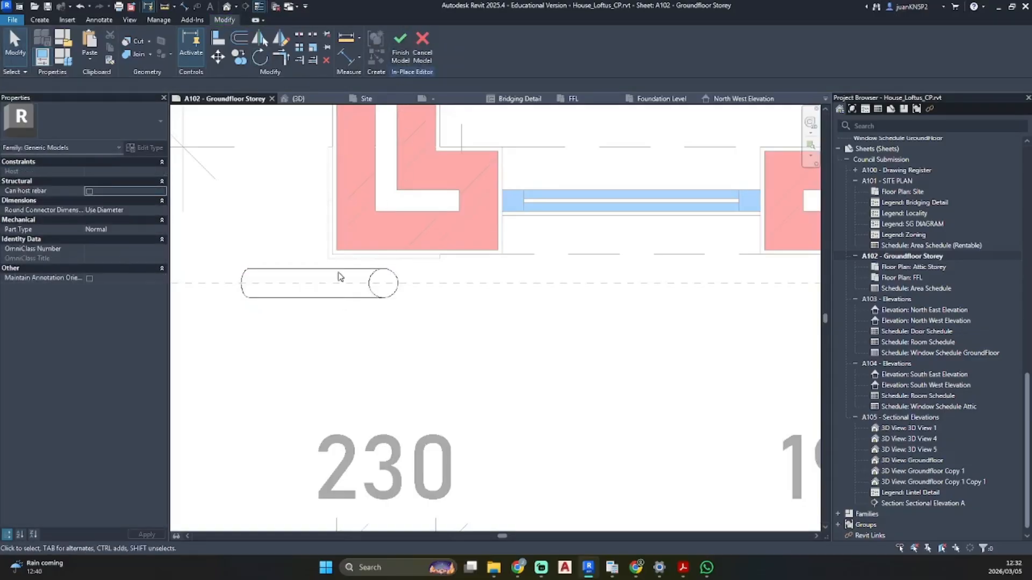
pyautogui.click(401, 48)
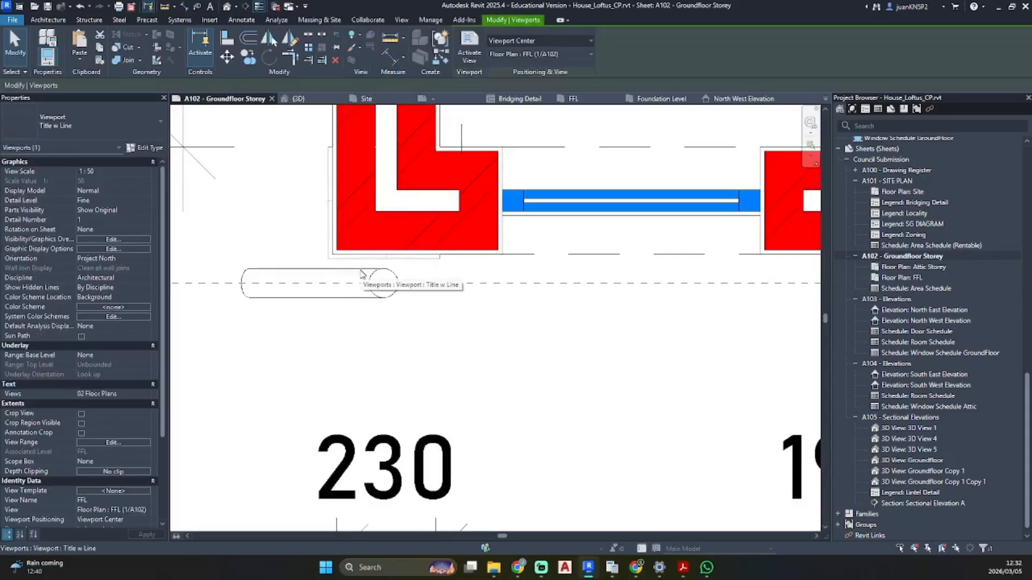
# - Rotate the downpipe 90° in plan so its angled outlet points away from the front wall
pyautogui.click(359, 274)
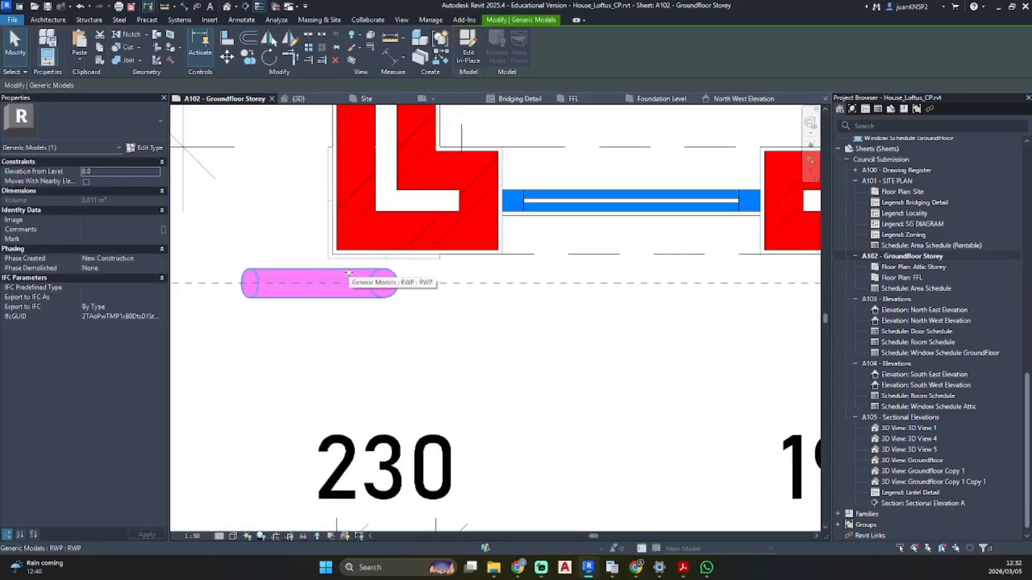
pyautogui.press('r')
pyautogui.press('o')
pyautogui.click(218, 285)
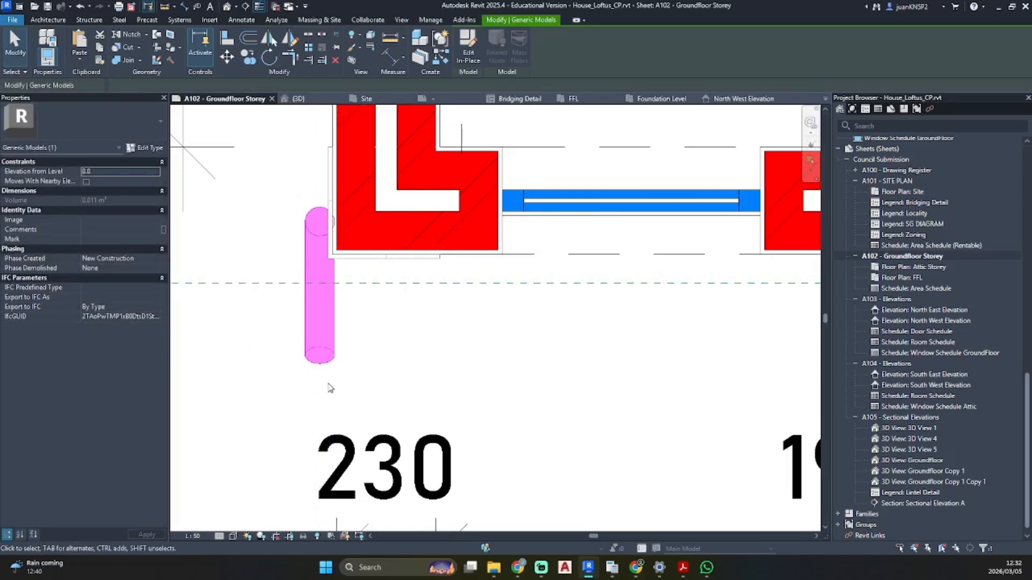
# - Nudge the downpipe outward and along the front wall until it sits near the dashed reference plane, clear of the wall corner
pyautogui.press('Down')
pyautogui.press('Down')
pyautogui.press('Down')
pyautogui.press('Down')
pyautogui.press('Down')
pyautogui.press('Down')
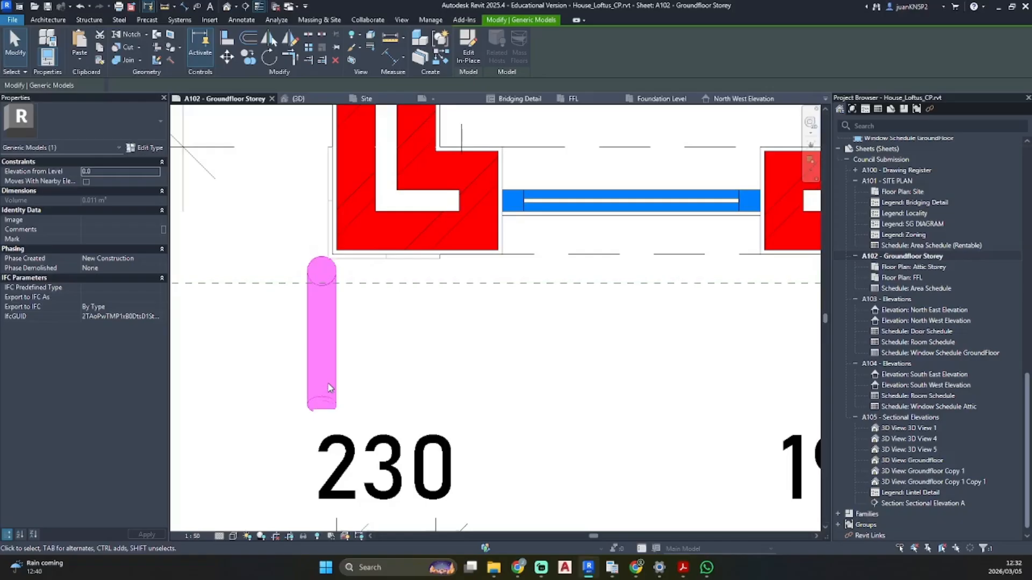
pyautogui.press('Right')
pyautogui.press('Right')
pyautogui.press('Right')
pyautogui.press('Right')
pyautogui.press('Right')
pyautogui.press('Right')
pyautogui.press('Right')
pyautogui.press('Right')
pyautogui.press('Right')
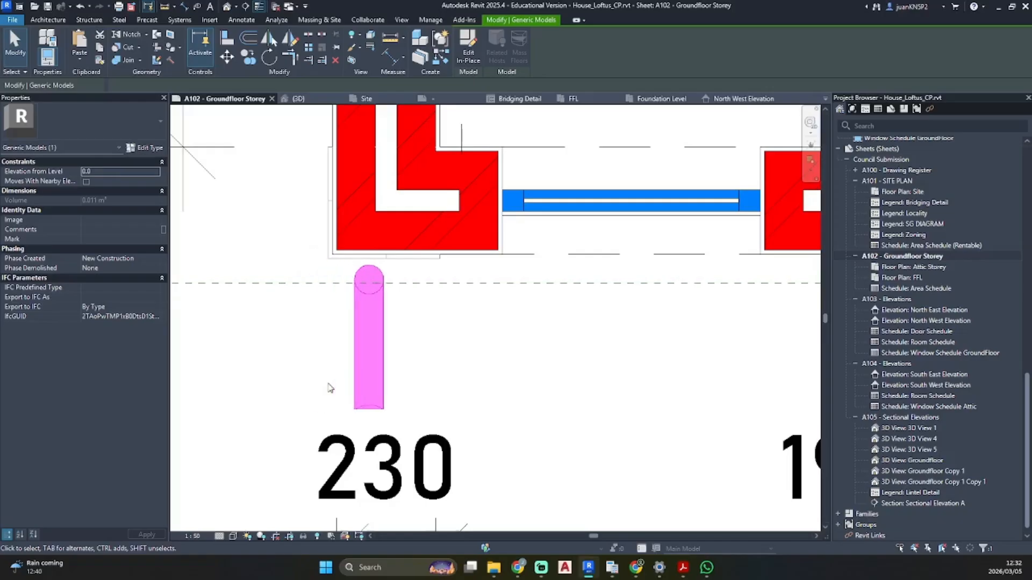
pyautogui.press('a')
pyautogui.press('l')
pyautogui.scroll(3, 385, 279)
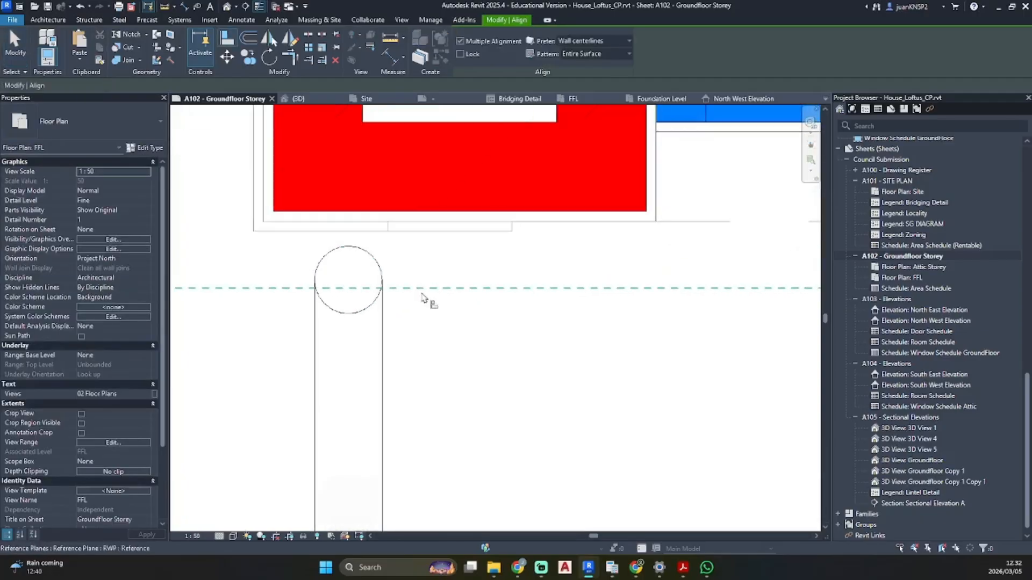
pyautogui.click(420, 291)
pyautogui.press('Escape')
pyautogui.press('Escape')
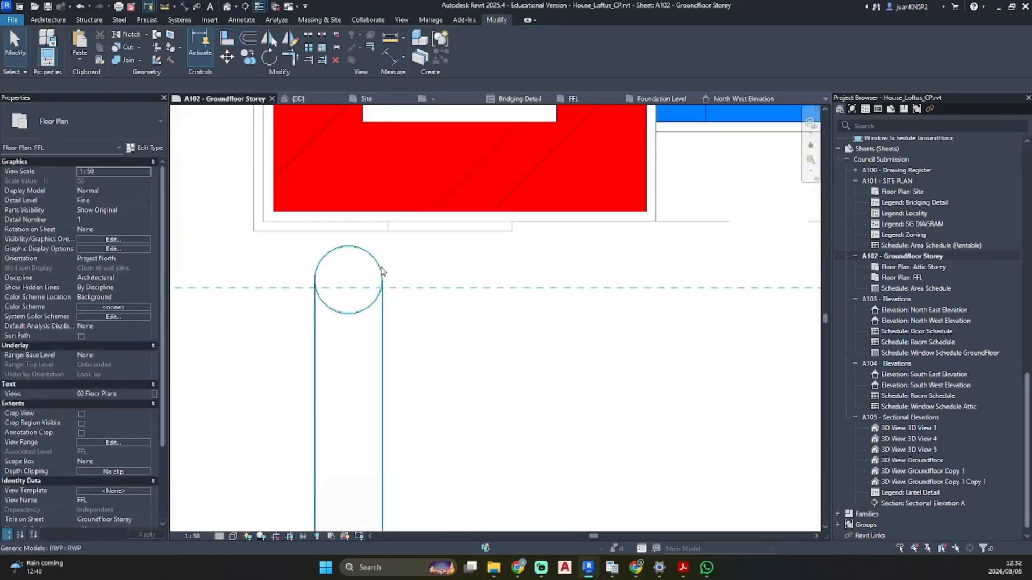
# - Move the downpipe so the centre of its circular outline lies on the horizontal reference plane
pyautogui.click(382, 273)
pyautogui.press('m')
pyautogui.press('v')
pyautogui.scroll(2, 386, 276)
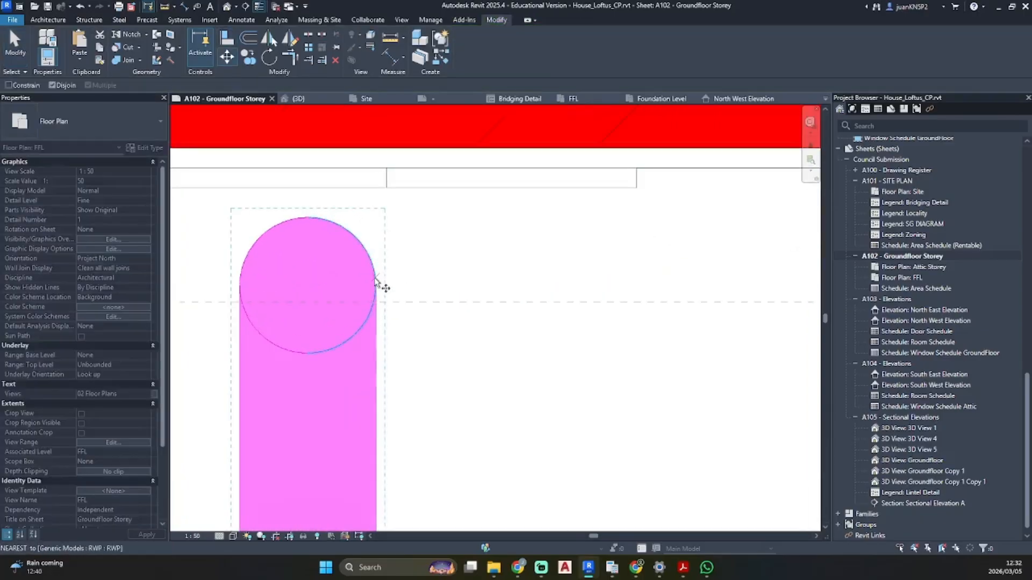
pyautogui.click(378, 285)
pyautogui.click(377, 302)
pyautogui.click(391, 348)
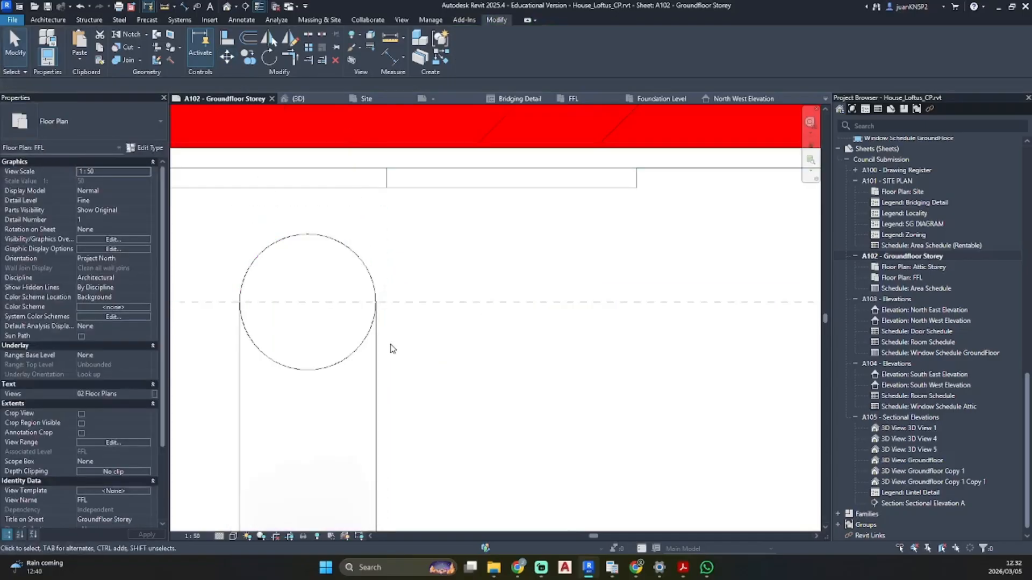
pyautogui.scroll(-5, 392, 348)
pyautogui.moveTo(398, 359); pyautogui.dragTo(394, 273, button='middle')
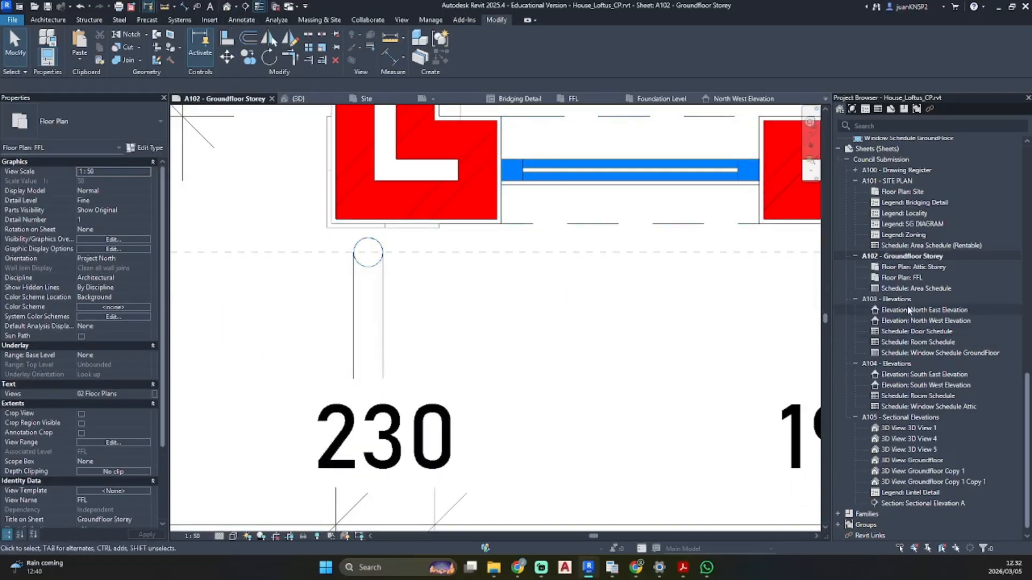
# - Activate the North East Elevation viewport on sheet A103 and open the in-place downpipe's sweep path for editing
pyautogui.doubleClick(892, 299)
pyautogui.doubleClick(483, 384)
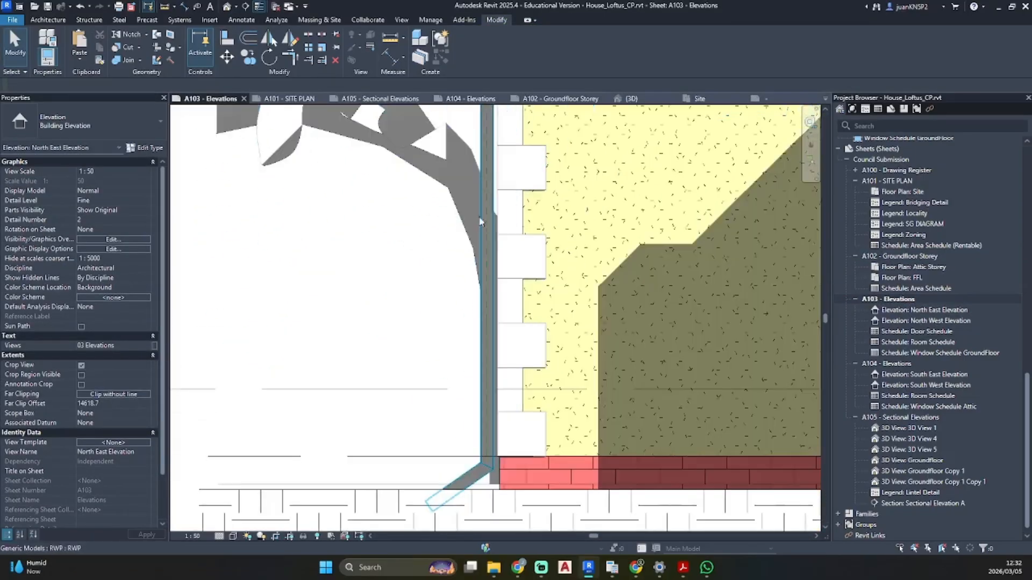
pyautogui.click(485, 400)
pyautogui.click(468, 48)
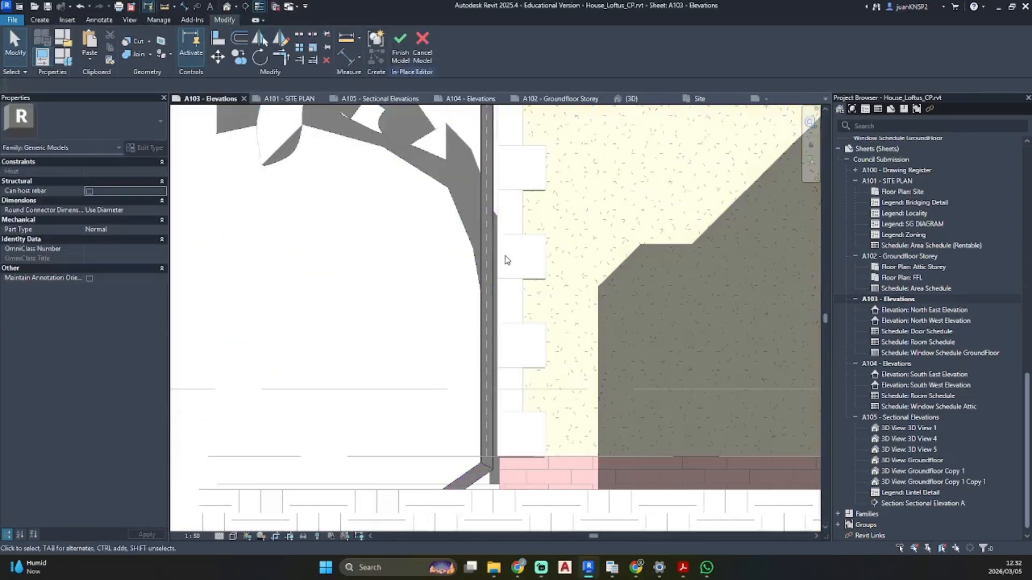
pyautogui.click(486, 245)
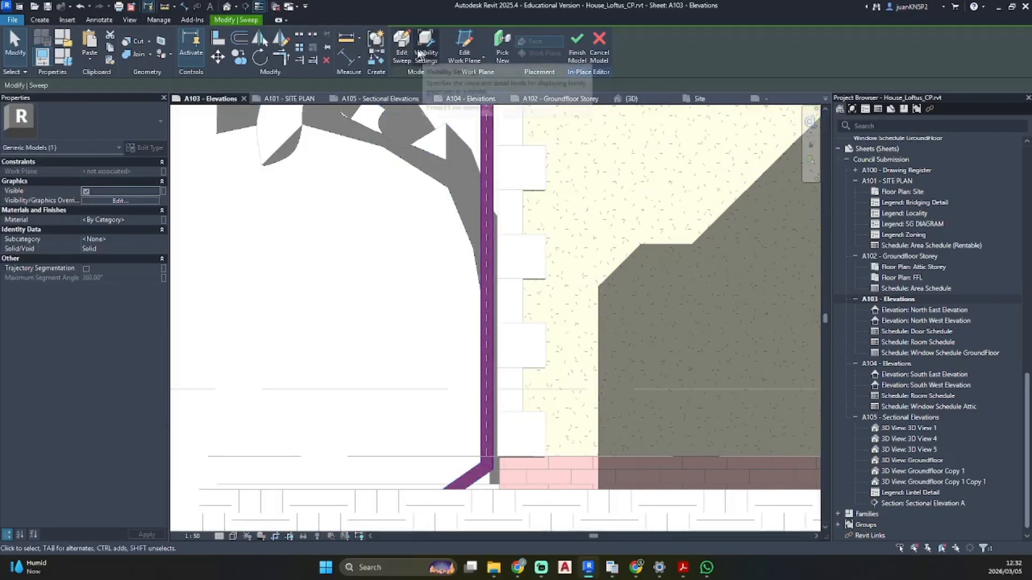
pyautogui.click(402, 52)
pyautogui.click(505, 42)
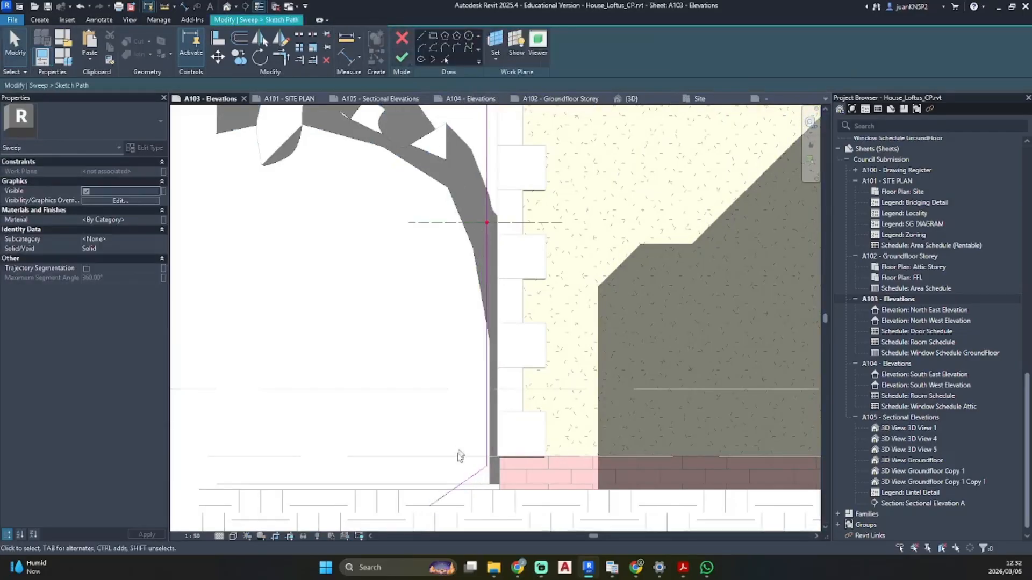
# - Set the angled bottom line's length to 75 mm and finish the path, sweep and in-place model
pyautogui.scroll(3, 454, 425)
pyautogui.click(487, 446)
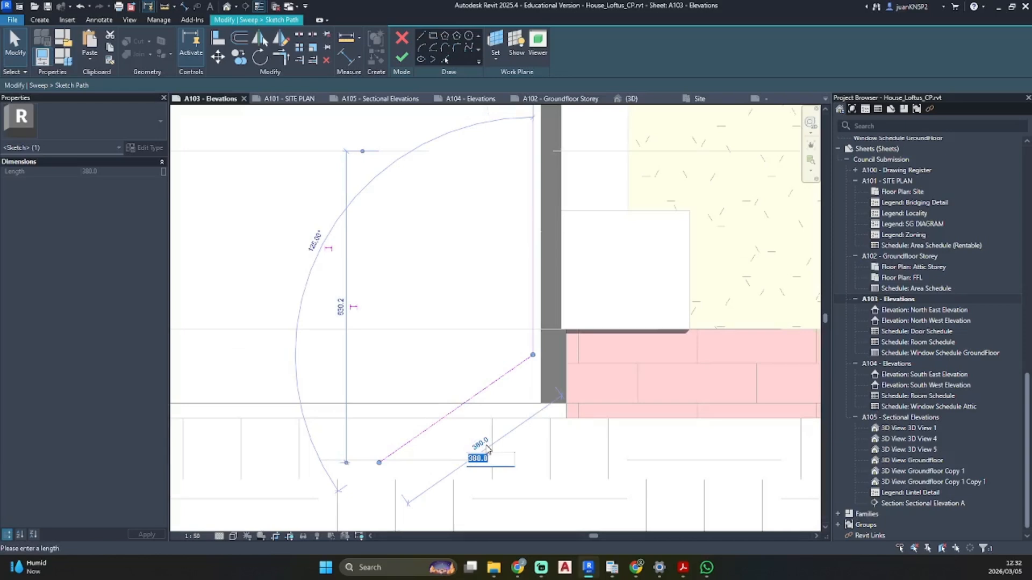
pyautogui.write('75')
pyautogui.press('Return')
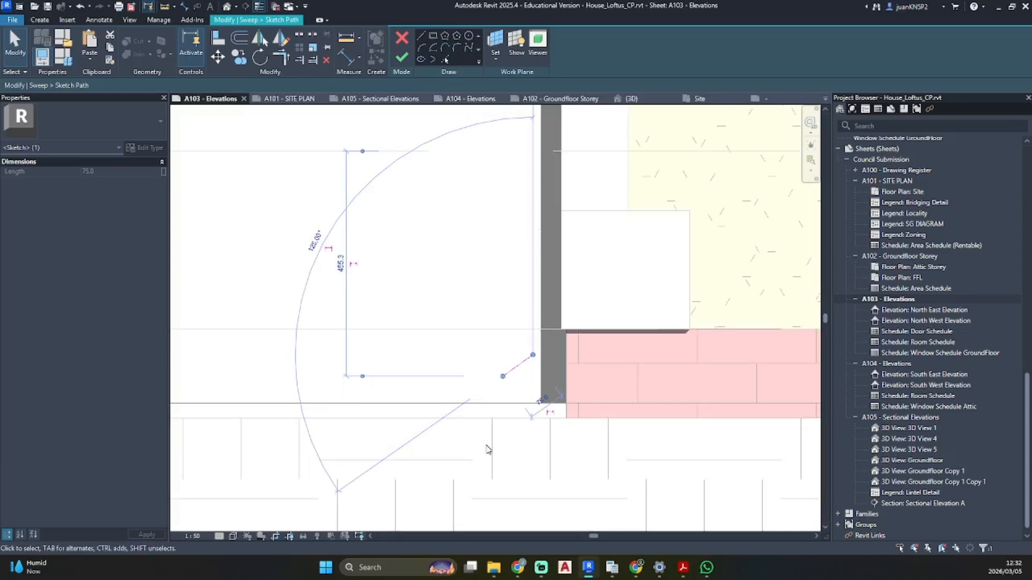
pyautogui.press('Escape')
pyautogui.click(409, 62)
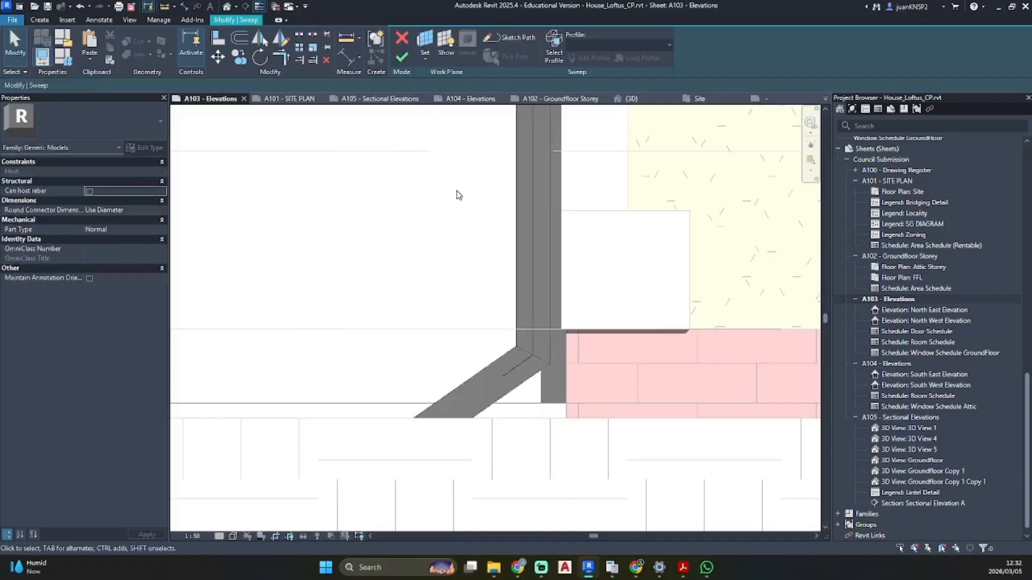
pyautogui.click(400, 62)
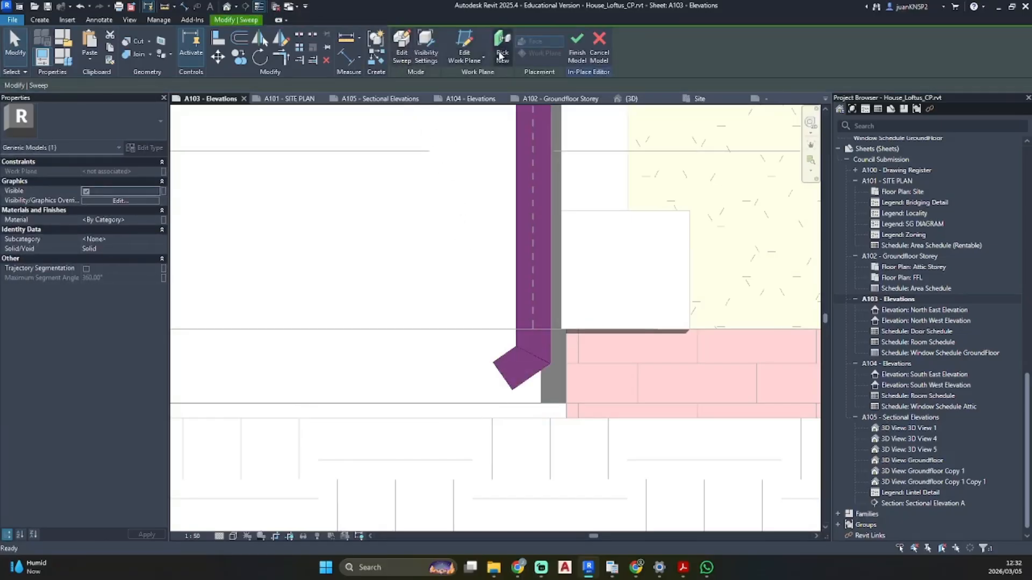
pyautogui.click(577, 54)
pyautogui.scroll(-2, 487, 252)
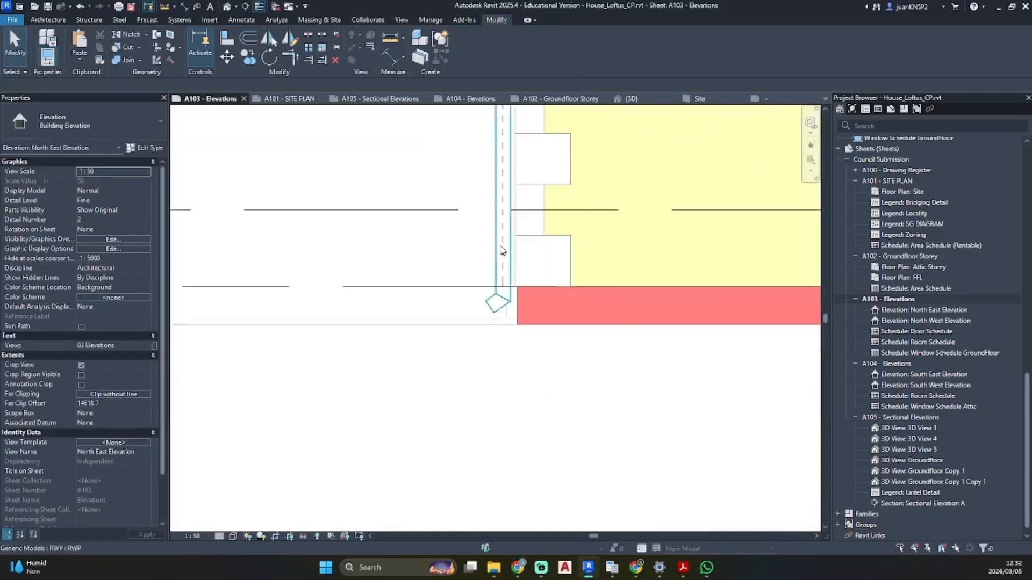
# - Check the downpipe's type properties for a material setting
pyautogui.click(495, 246)
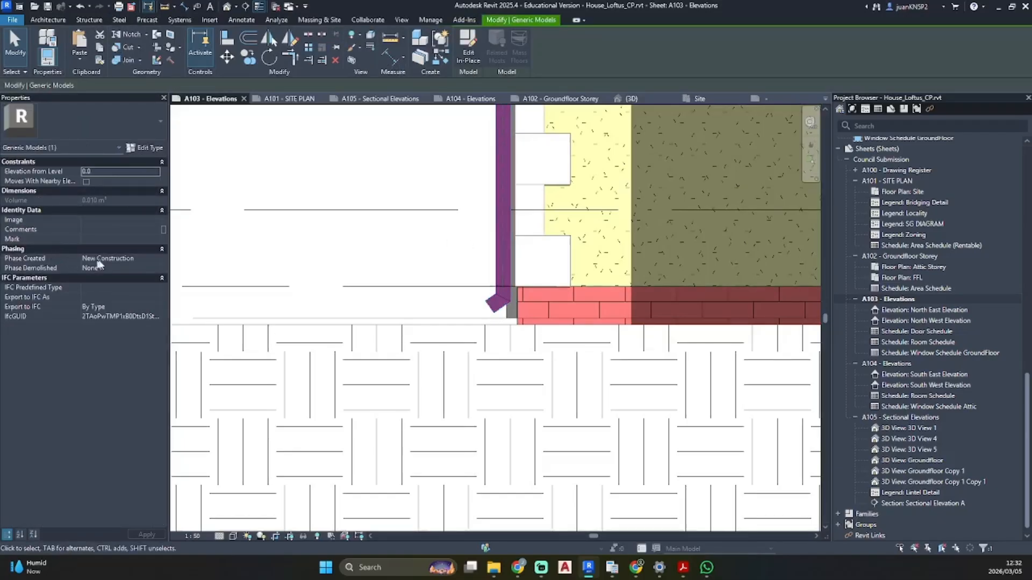
pyautogui.click(150, 147)
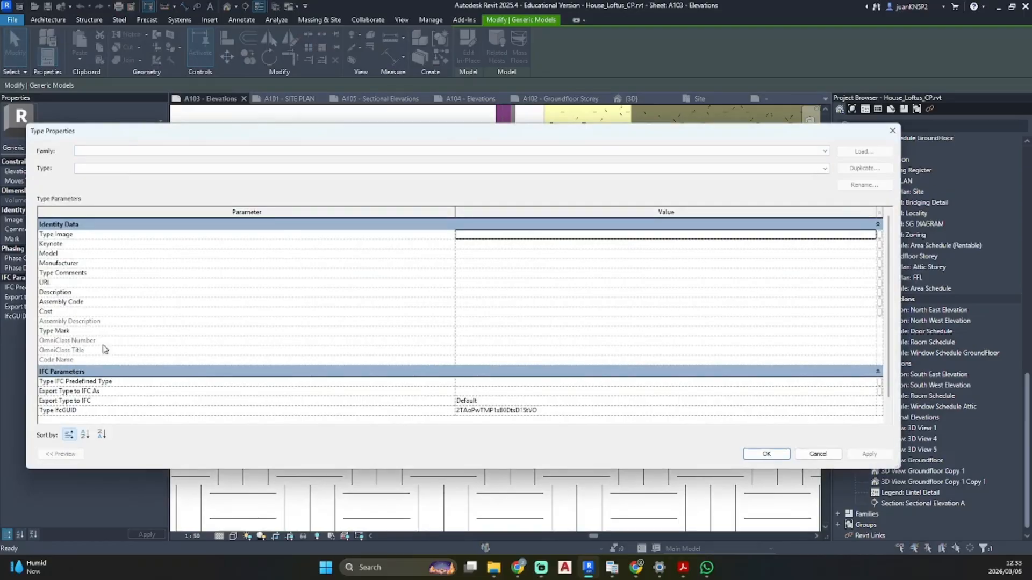
pyautogui.scroll(-1, 101, 330)
pyautogui.click(892, 130)
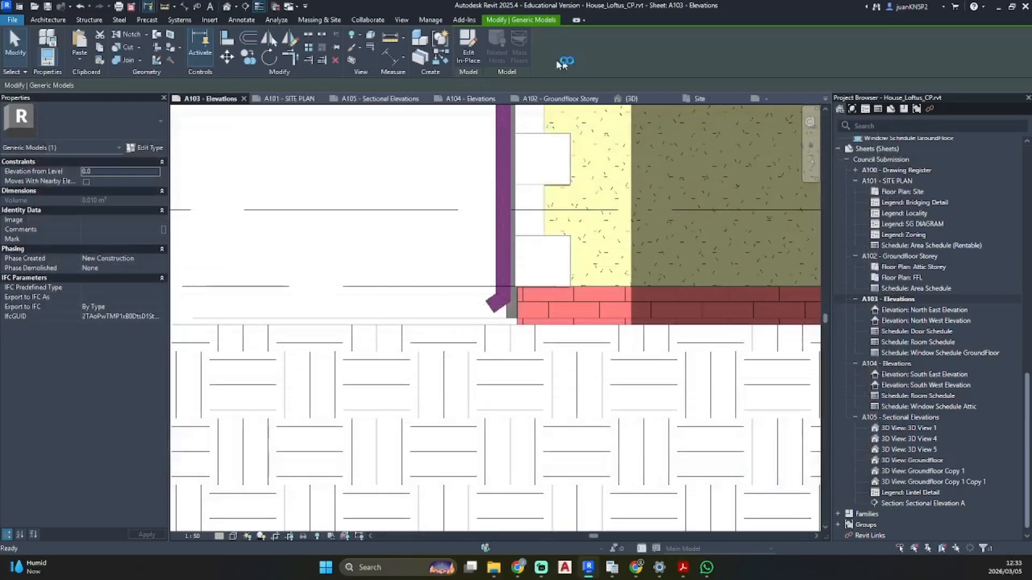
# - Assign the ALuminium Frame material to the downpipe's sweep and finish the in-place model
pyautogui.click(472, 44)
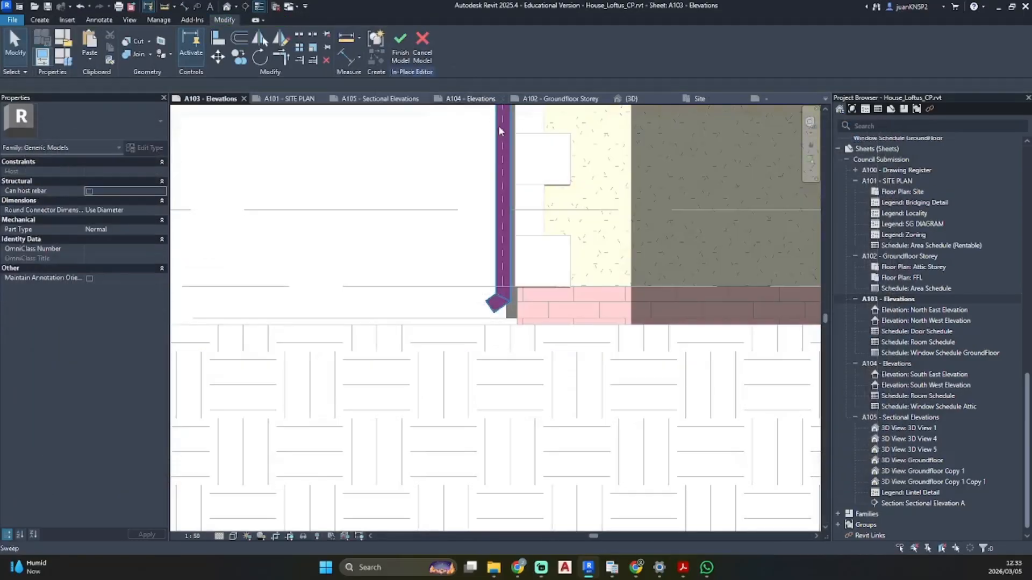
pyautogui.click(505, 134)
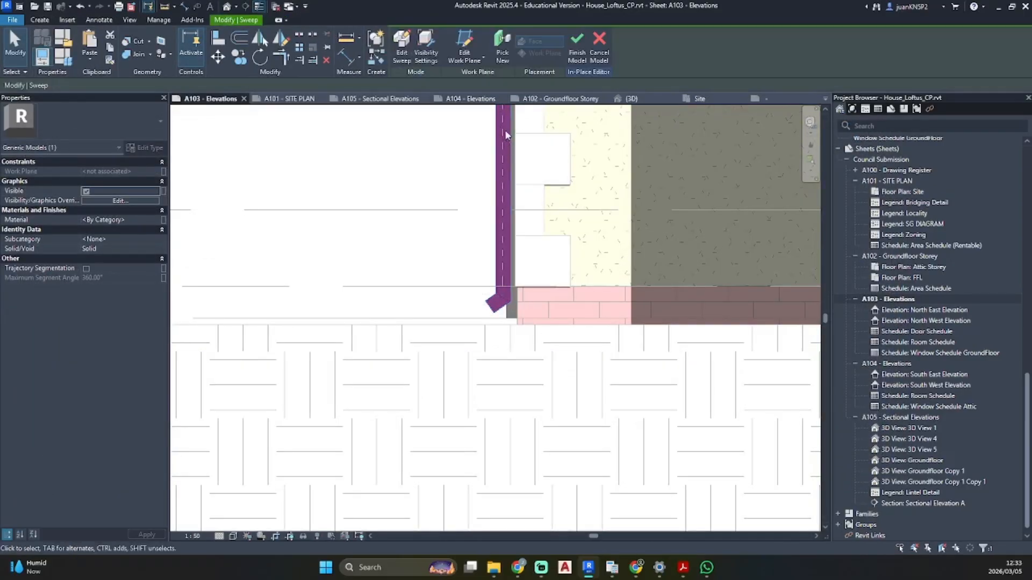
pyautogui.click(162, 220)
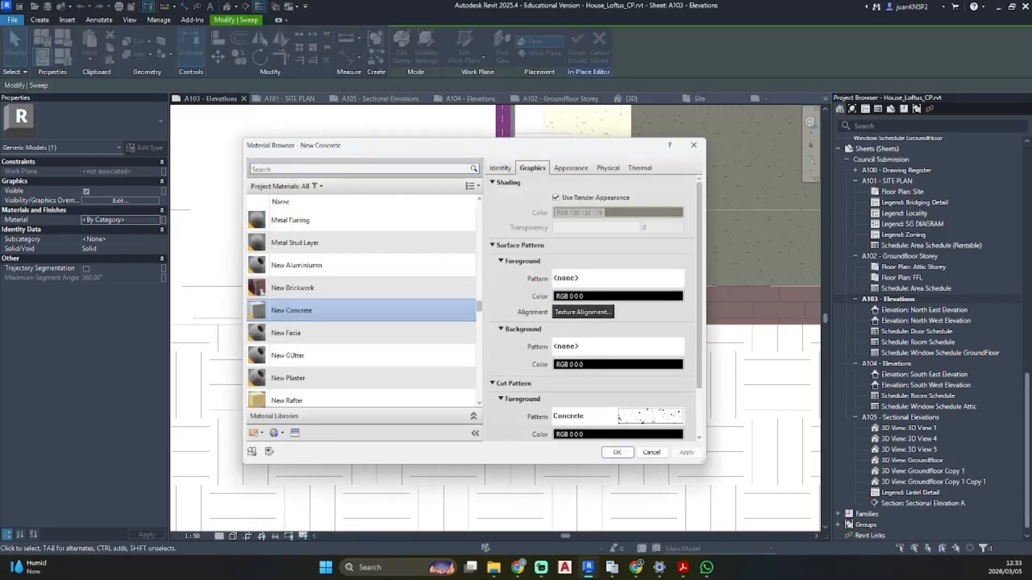
pyautogui.click(344, 169)
pyautogui.write('alum')
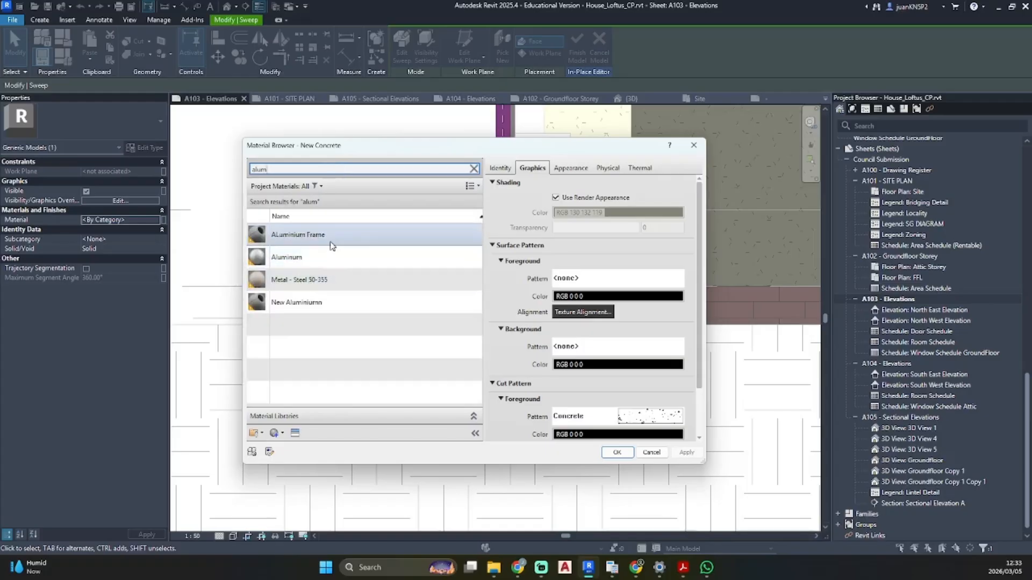
pyautogui.click(335, 238)
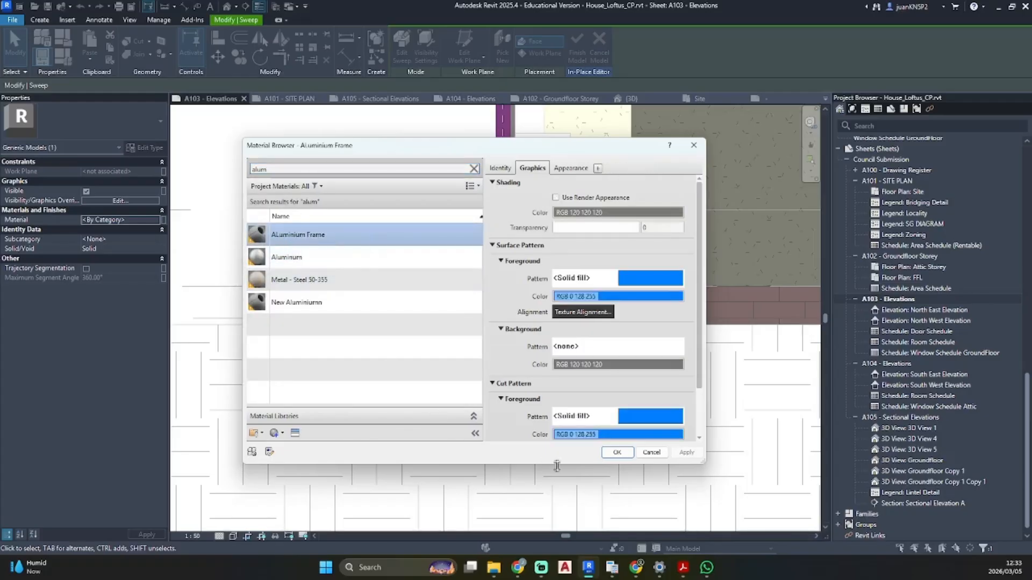
pyautogui.click(616, 452)
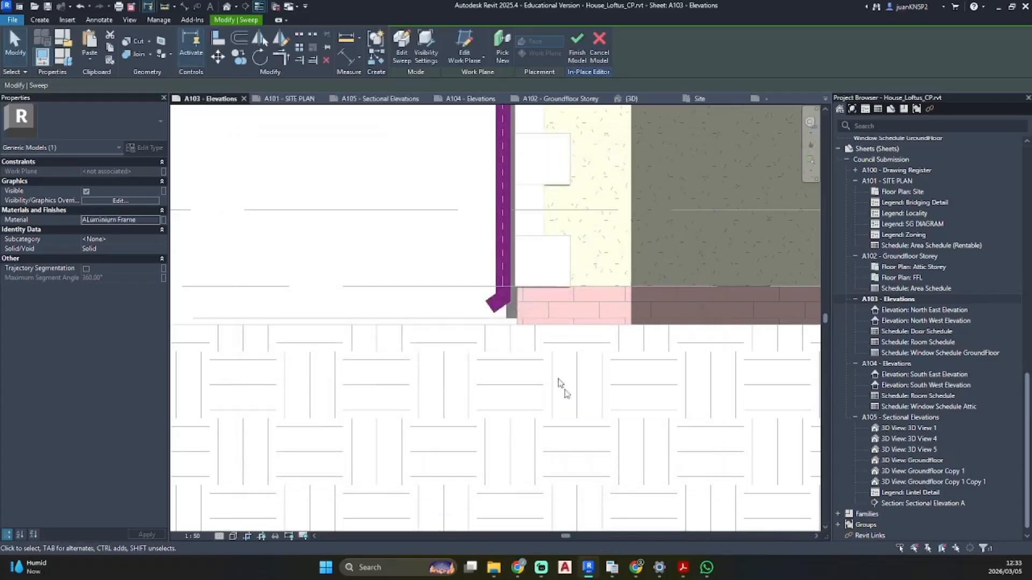
pyautogui.click(584, 41)
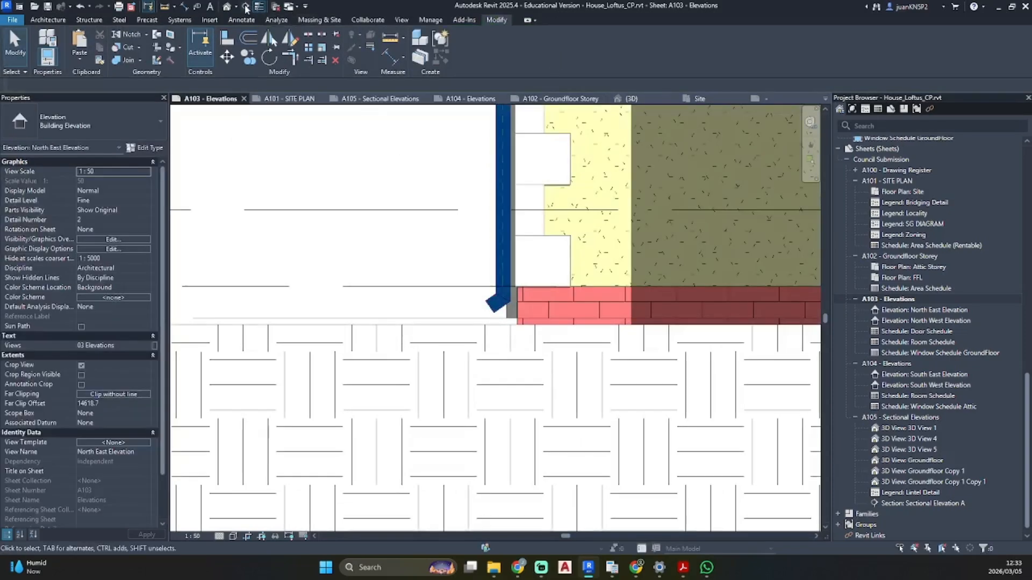
# - Check the downpipe in the 3D view, and activate the South East Elevation viewport on sheet A104
pyautogui.click(227, 6)
pyautogui.moveTo(493, 306)
pyautogui.keyDown('shift'); pyautogui.mouseDown(button='middle')
pyautogui.moveTo(382, 233)
pyautogui.moveTo(365, 259)
pyautogui.moveTo(362, 322)
pyautogui.mouseUp(button='middle'); pyautogui.keyUp('shift')
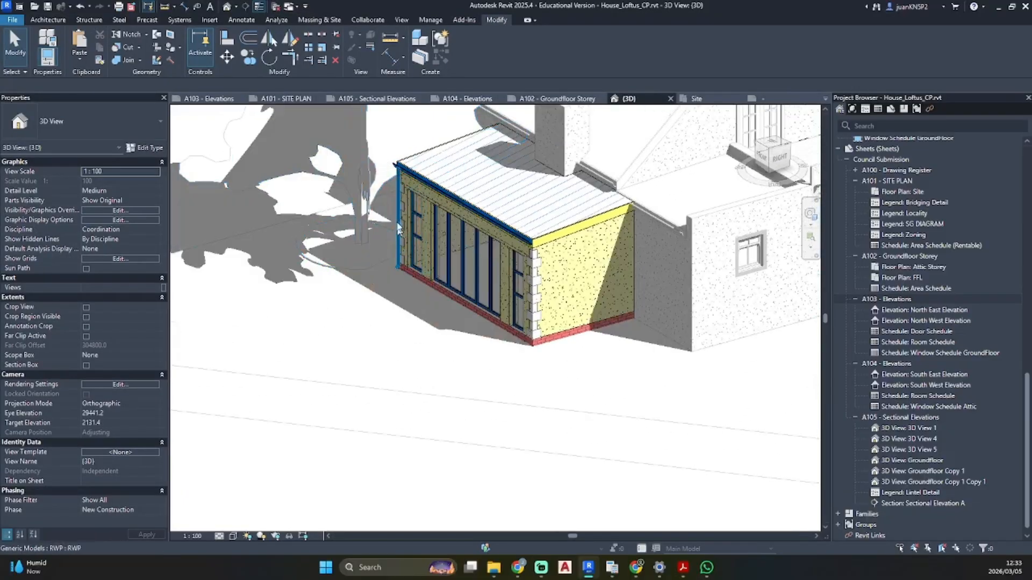
pyautogui.doubleClick(898, 300)
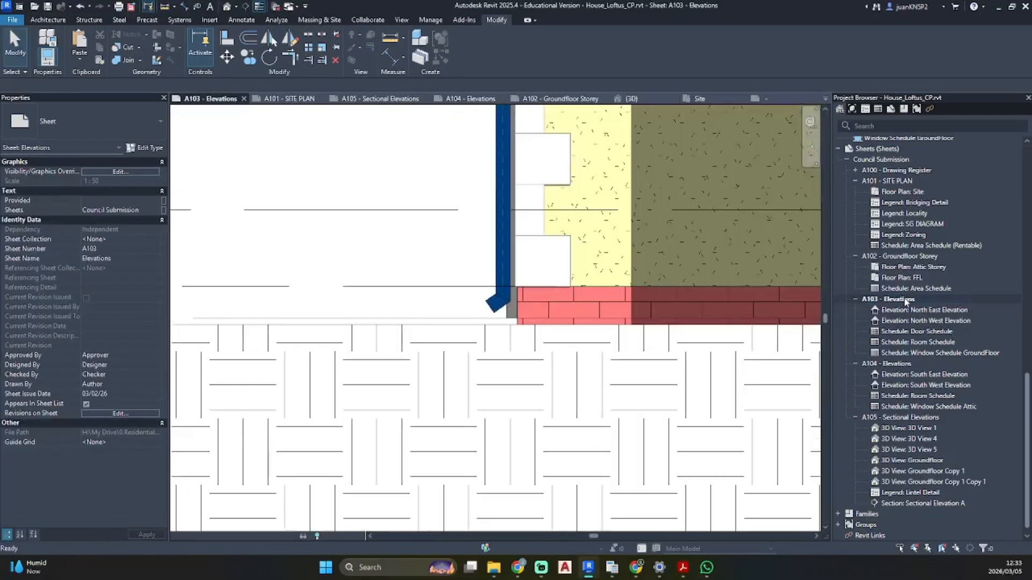
pyautogui.doubleClick(887, 364)
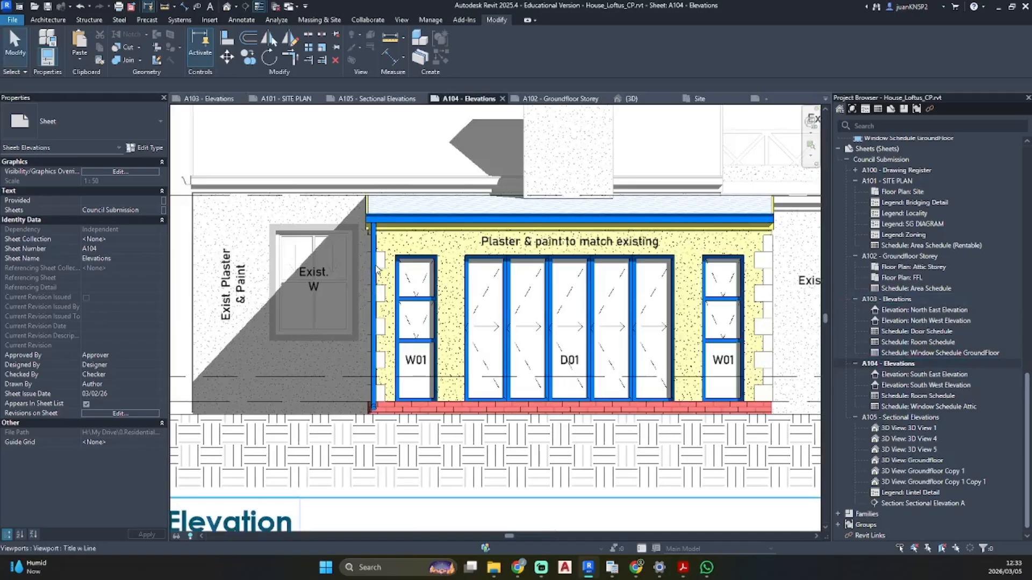
pyautogui.doubleClick(376, 268)
# - Copy the downpipe from its top endpoint to the opposite end of the gutter in the South East Elevation
pyautogui.click(375, 263)
pyautogui.press('m')
pyautogui.press('v')
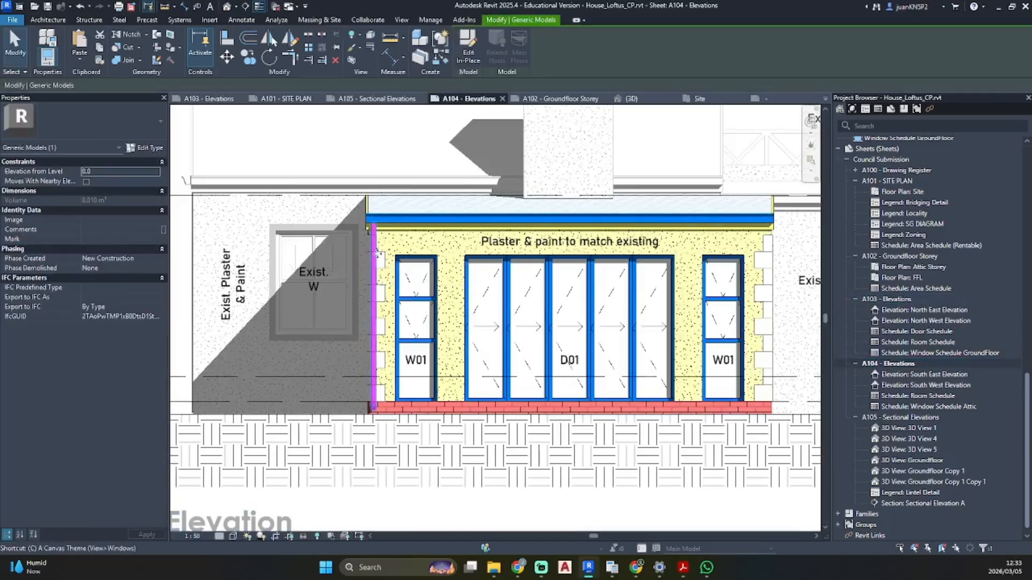
pyautogui.scroll(5, 377, 247)
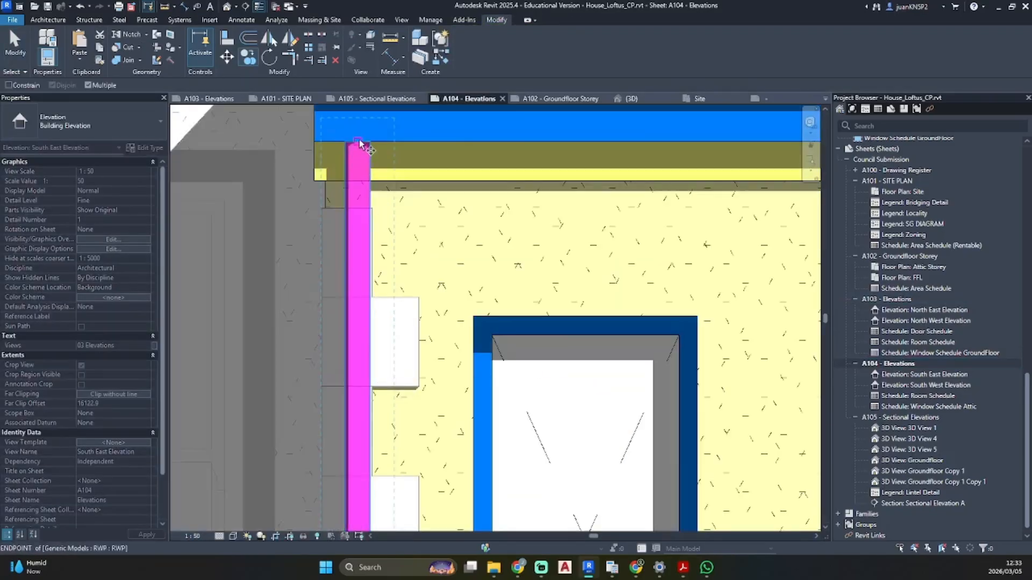
pyautogui.click(359, 143)
pyautogui.scroll(-5, 673, 222)
pyautogui.moveTo(677, 221); pyautogui.dragTo(227, 192, button='middle')
pyautogui.scroll(6, 645, 178)
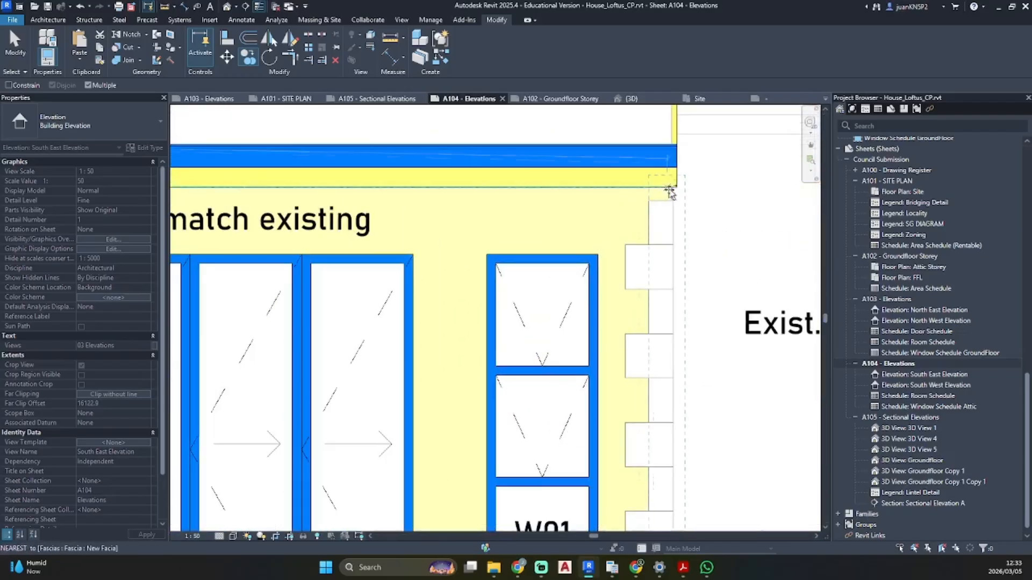
pyautogui.click(634, 155)
pyautogui.press('Escape')
pyautogui.scroll(-5, 559, 290)
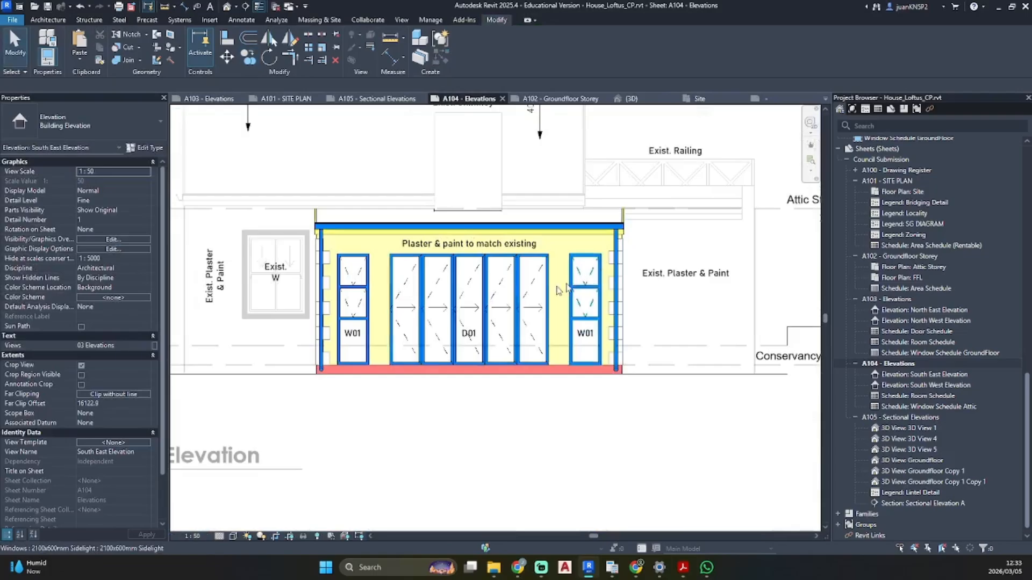
pyautogui.moveTo(326, 286); pyautogui.dragTo(419, 276, button='middle')
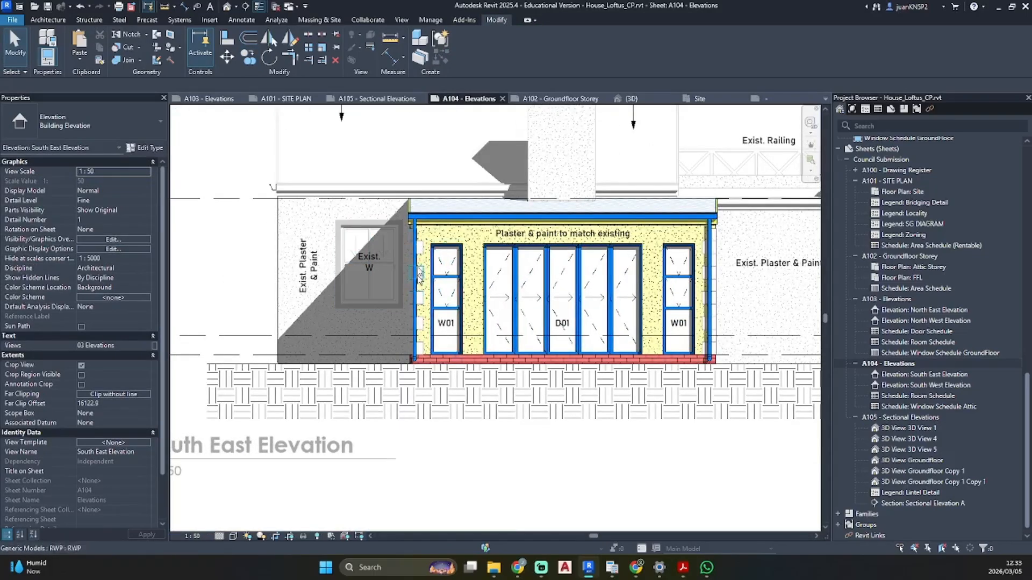
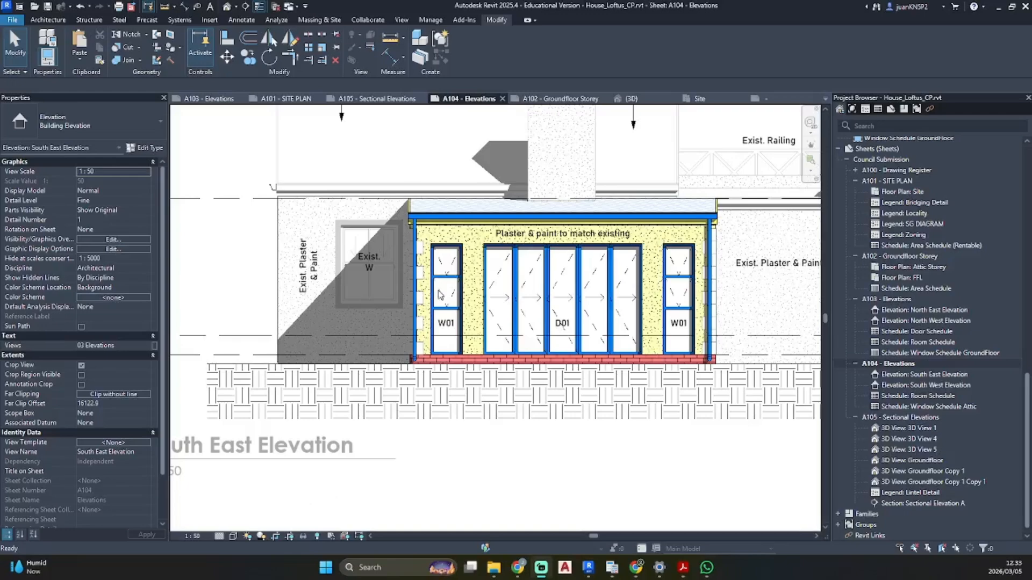
# - Examine the gutter and both downpipes on the extension in the 3D view
pyautogui.click(228, 5)
pyautogui.moveTo(422, 307)
pyautogui.keyDown('shift'); pyautogui.mouseDown(button='middle')
pyautogui.moveTo(615, 295)
pyautogui.moveTo(504, 250)
pyautogui.moveTo(266, 318)
pyautogui.moveTo(632, 331)
pyautogui.moveTo(473, 311)
pyautogui.mouseUp(button='middle'); pyautogui.keyUp('shift')
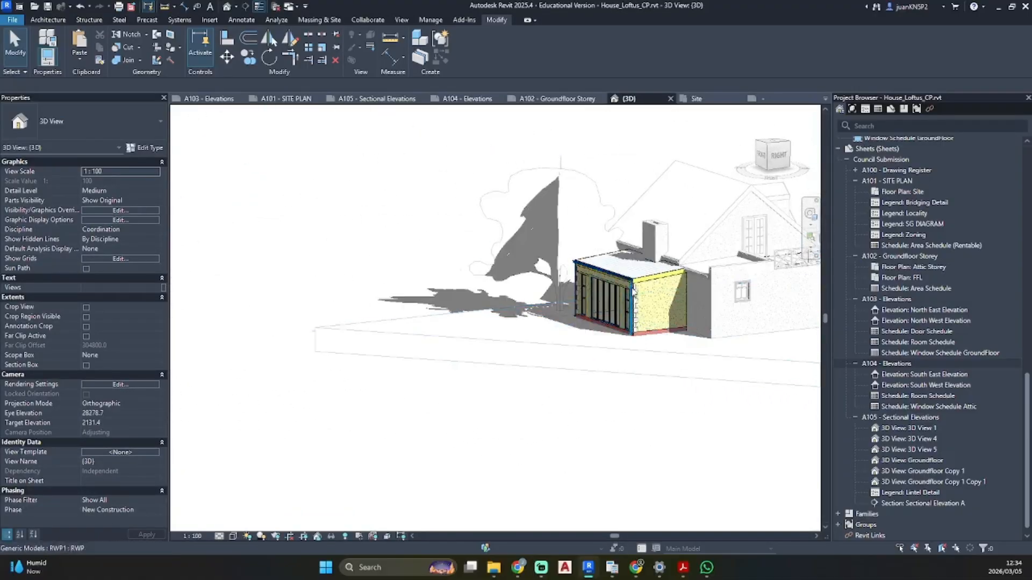
pyautogui.scroll(5, 626, 325)
pyautogui.moveTo(626, 328); pyautogui.dragTo(486, 371, button='middle')
pyautogui.scroll(-3, 542, 287)
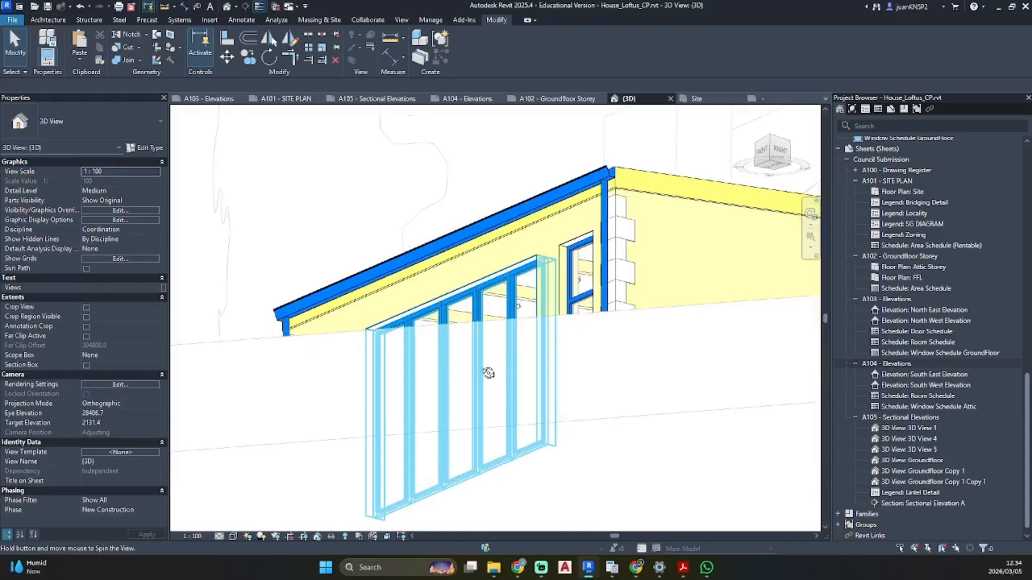
# - Check the properties of a ceiling downlight behind the folding door, and review the extension from several angles in 3D
pyautogui.scroll(5, 486, 371)
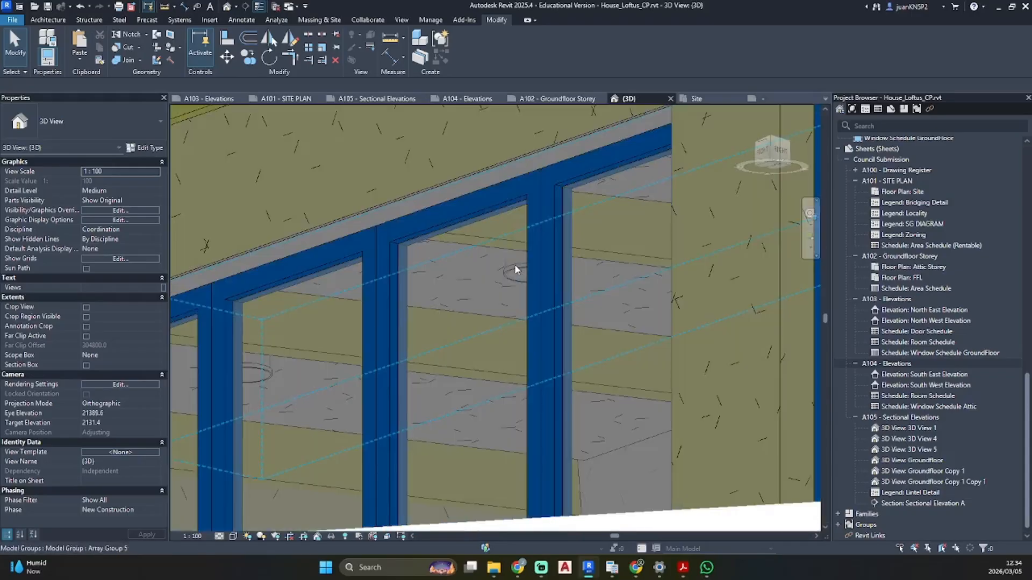
pyautogui.click(515, 264)
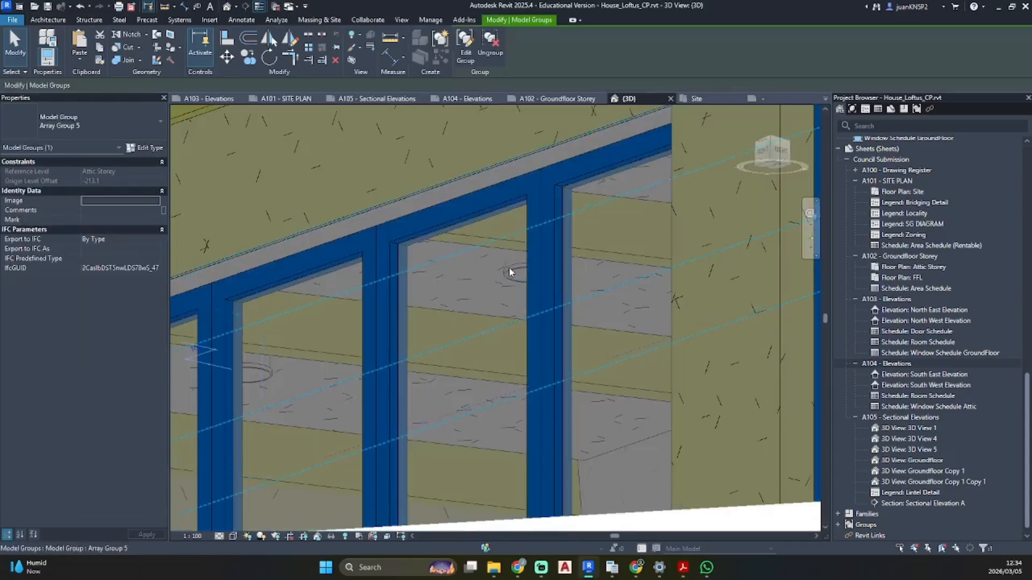
pyautogui.press('Escape')
pyautogui.press('Tab')
pyautogui.click(502, 269)
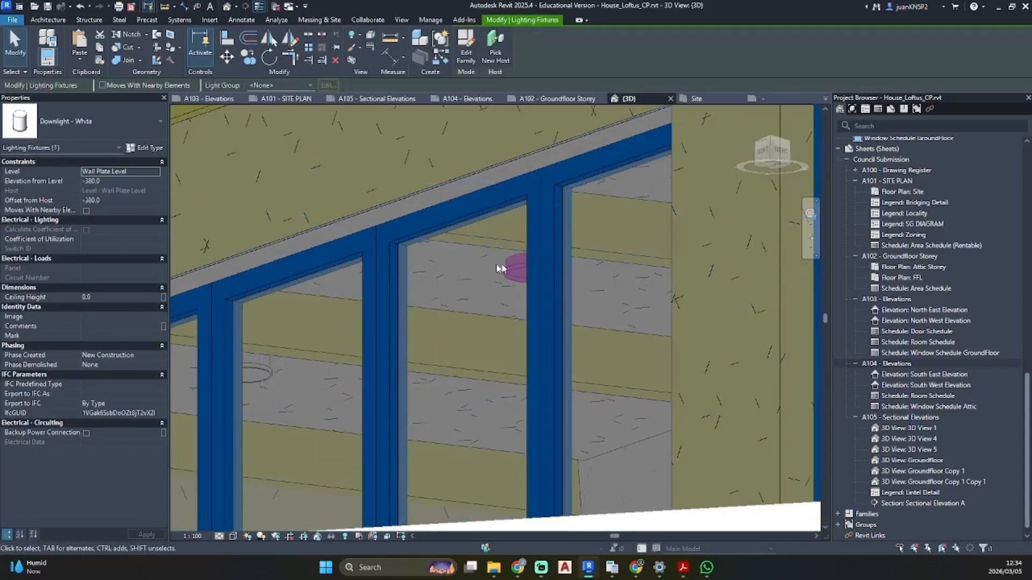
pyautogui.scroll(-3, 505, 258)
pyautogui.moveTo(455, 288)
pyautogui.keyDown('shift'); pyautogui.mouseDown(button='middle')
pyautogui.moveTo(498, 281)
pyautogui.moveTo(404, 306)
pyautogui.moveTo(429, 364)
pyautogui.moveTo(425, 384)
pyautogui.moveTo(440, 390)
pyautogui.moveTo(468, 283)
pyautogui.mouseUp(button='middle'); pyautogui.keyUp('shift')
pyautogui.scroll(-2, 399, 302)
pyautogui.scroll(-2, 426, 384)
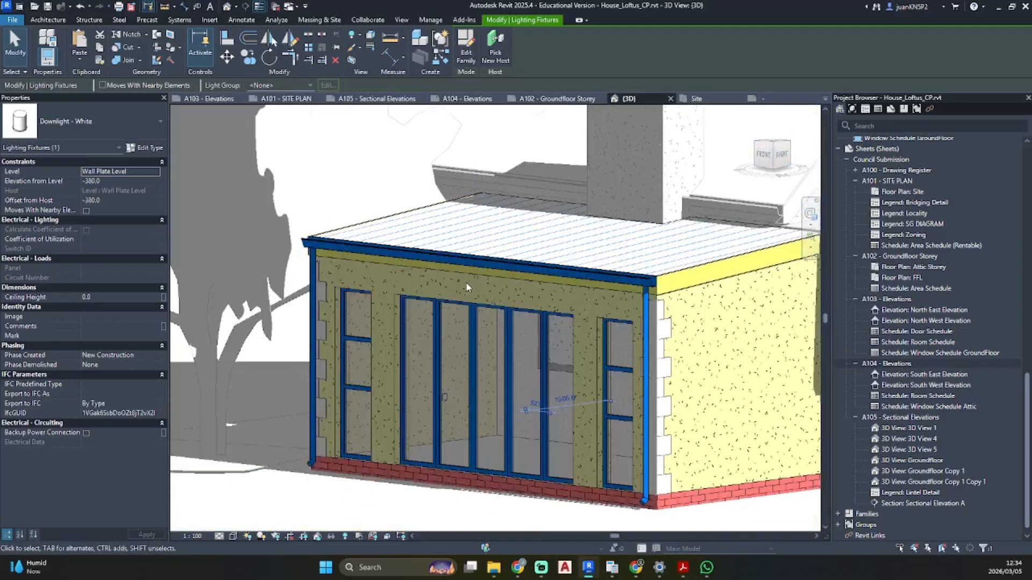
pyautogui.scroll(-2, 467, 288)
pyautogui.keyDown('shift'); pyautogui.moveTo(483, 317); pyautogui.dragTo(508, 289, button='middle'); pyautogui.keyUp('shift')
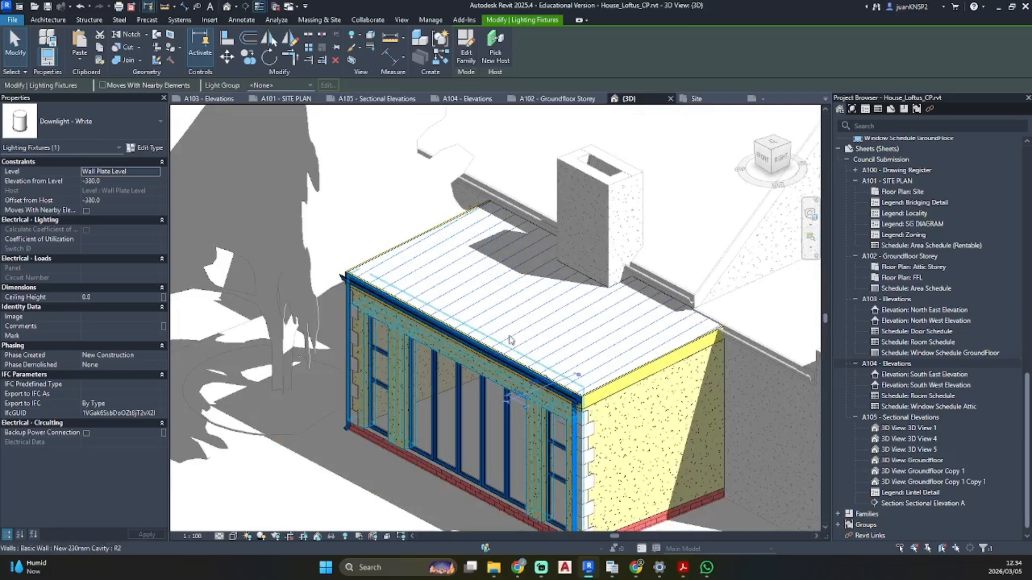
pyautogui.moveTo(487, 313)
pyautogui.keyDown('shift'); pyautogui.mouseDown(button='middle')
pyautogui.moveTo(637, 348)
pyautogui.moveTo(524, 355)
pyautogui.mouseUp(button='middle'); pyautogui.keyUp('shift')
pyautogui.press('Escape')
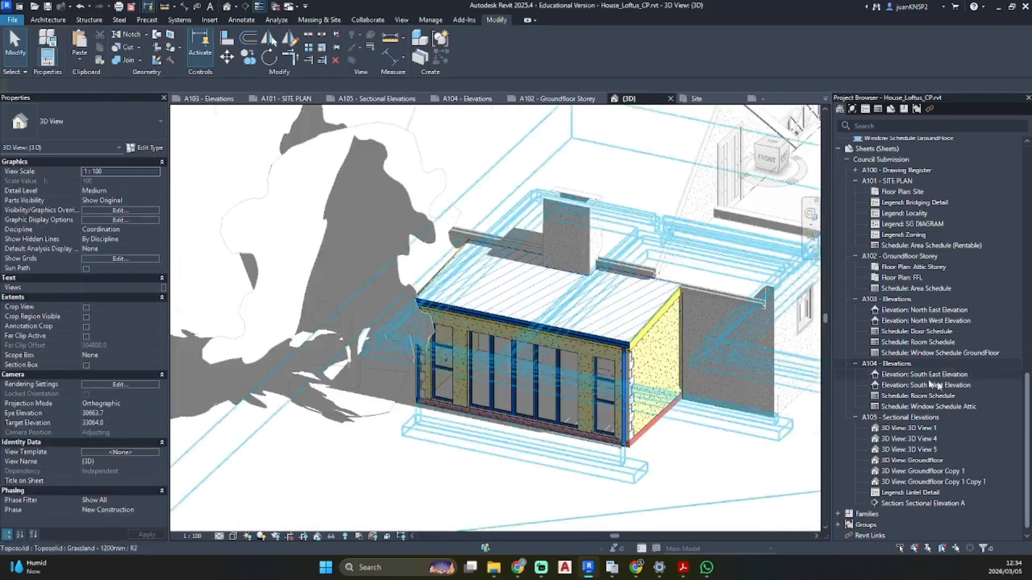
# - Review sheet A104 and create a new Electrical Equipment schedule of building components for the New Construction phase
pyautogui.doubleClick(892, 363)
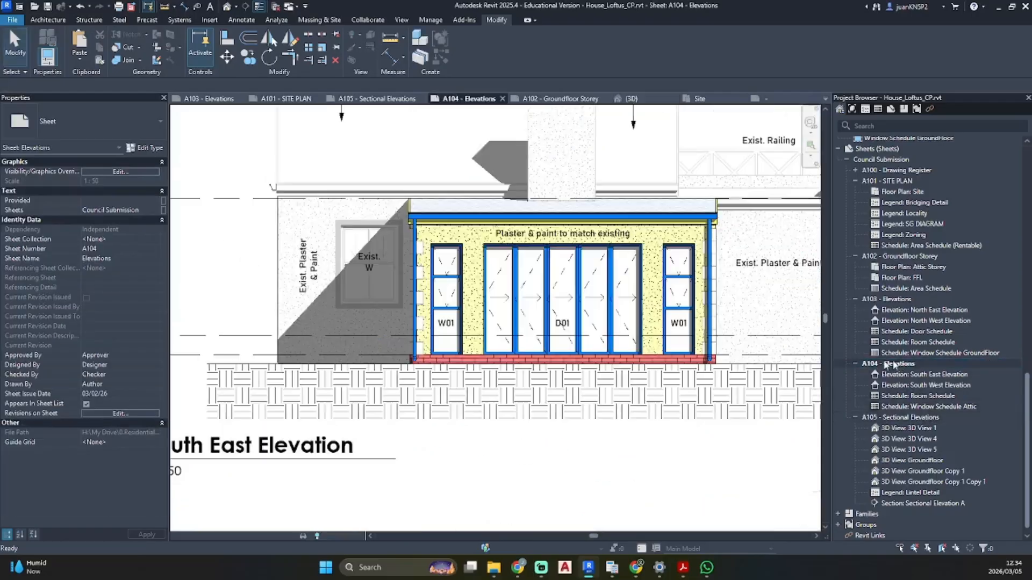
pyautogui.scroll(-5, 469, 207)
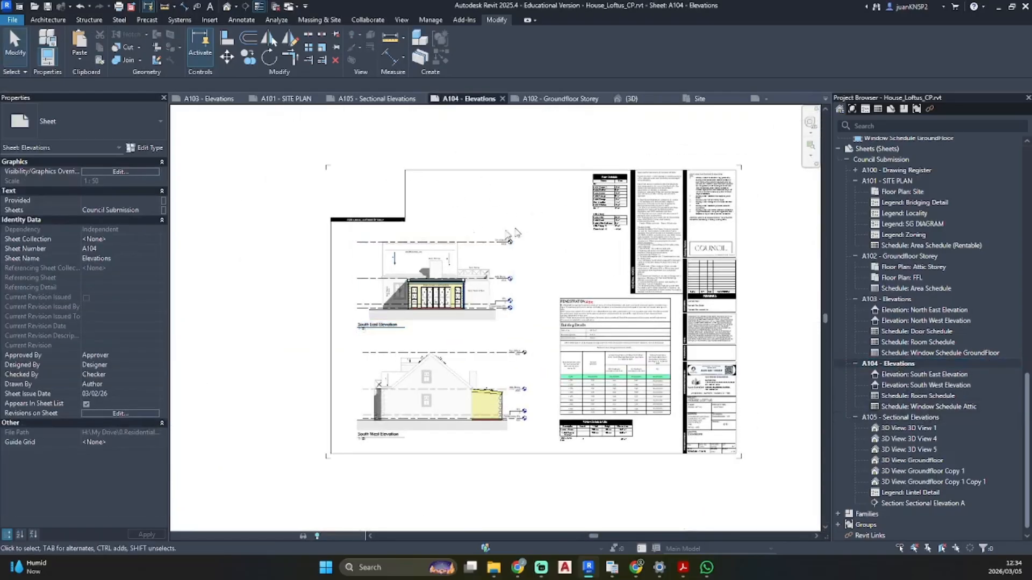
pyautogui.scroll(8, 913, 269)
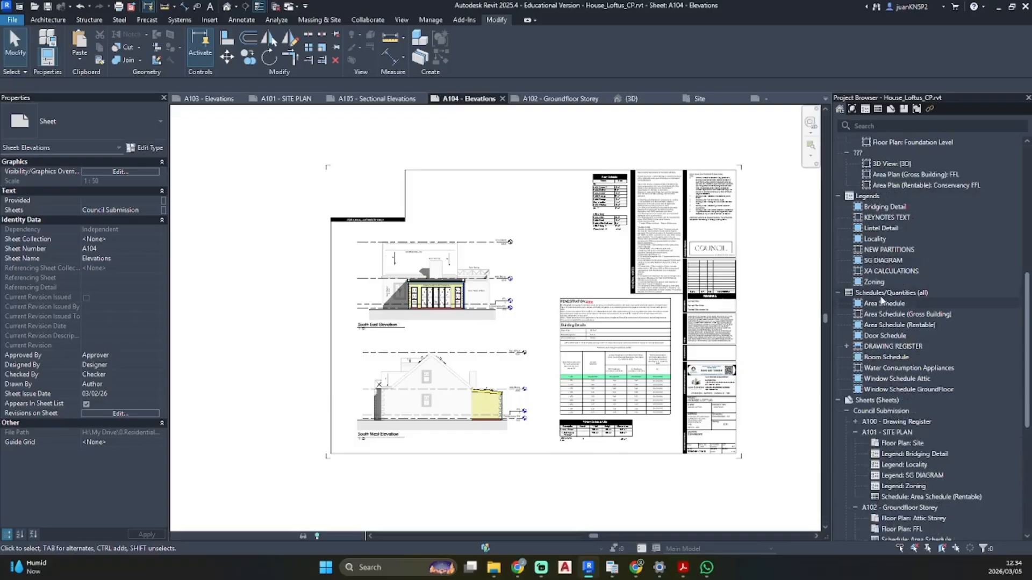
pyautogui.click(882, 294)
pyautogui.rightClick(881, 299)
pyautogui.click(896, 303)
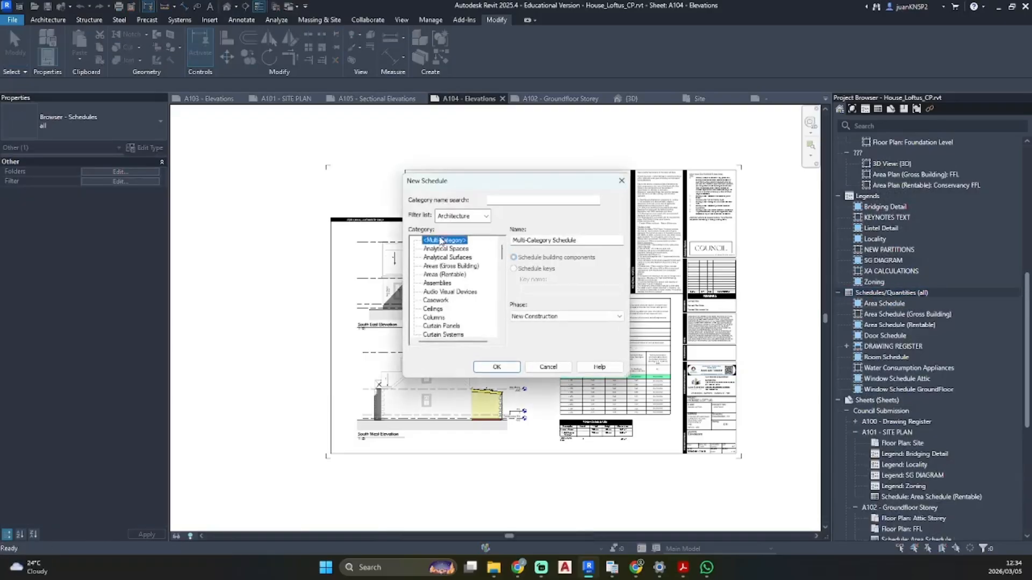
pyautogui.scroll(-2, 446, 267)
pyautogui.click(443, 309)
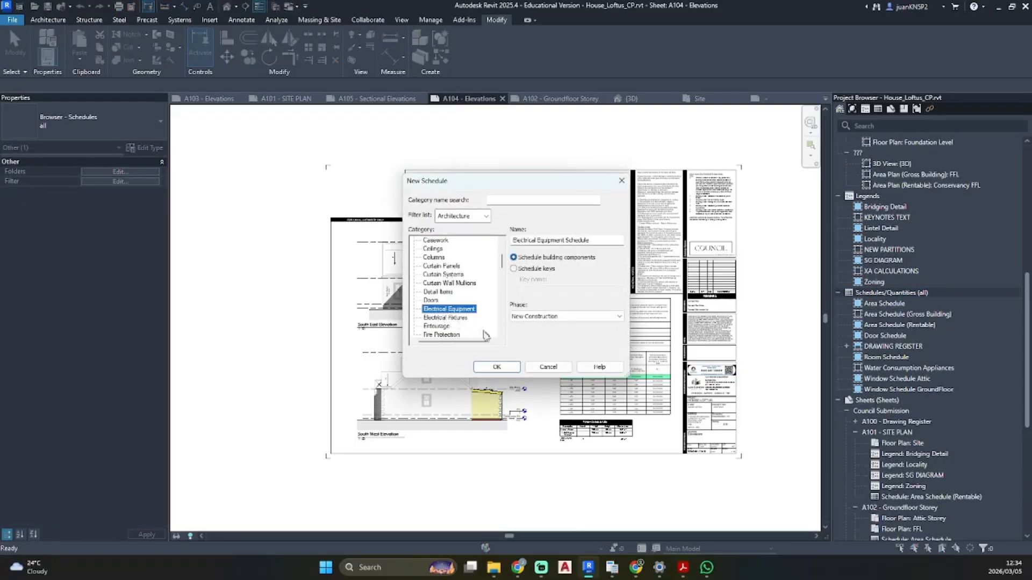
pyautogui.click(496, 368)
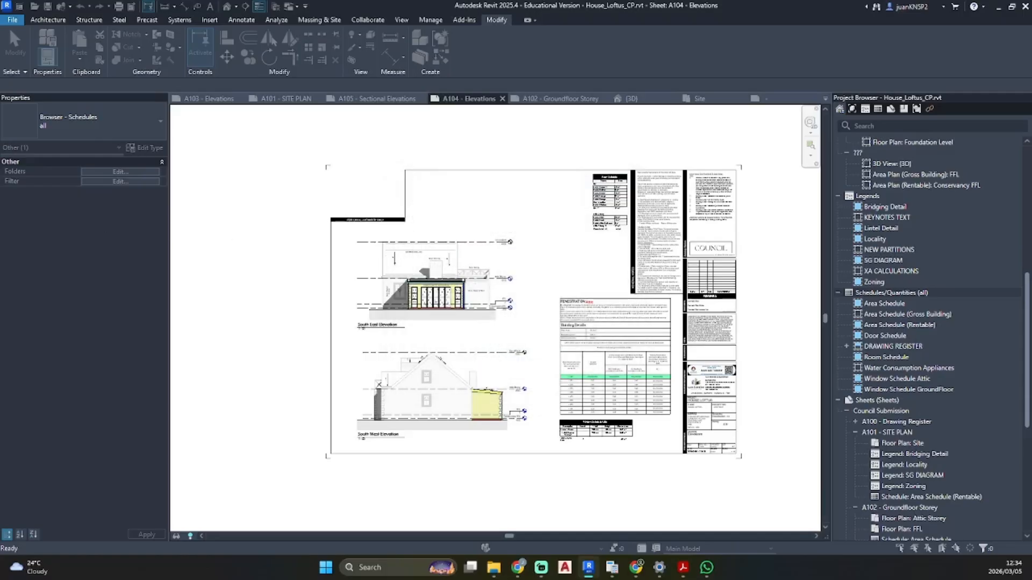
# - Add the Description, Count and Type Comments fields to the Electrical Equipment schedule and generate it
pyautogui.scroll(-4, 264, 311)
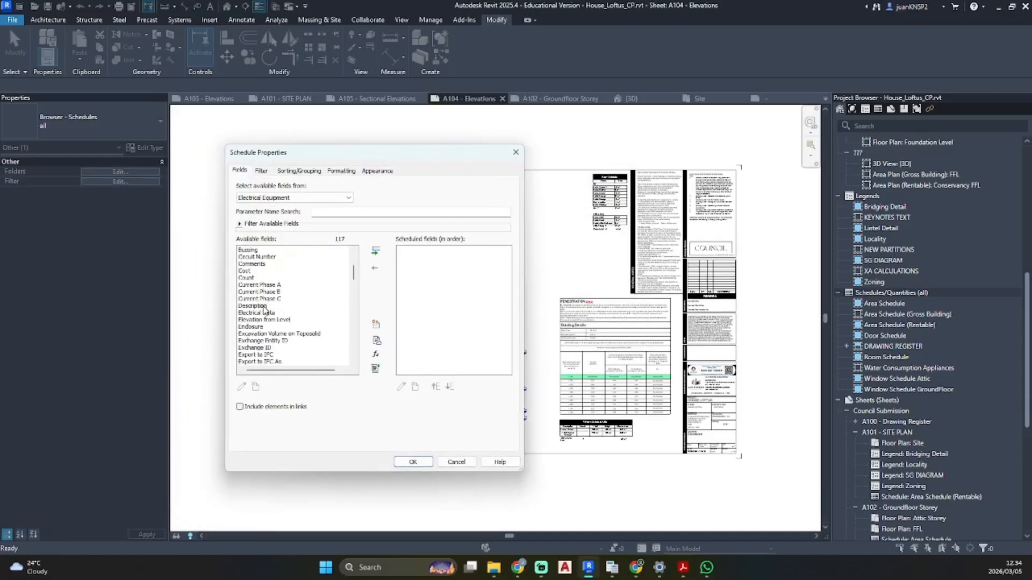
pyautogui.click(254, 306)
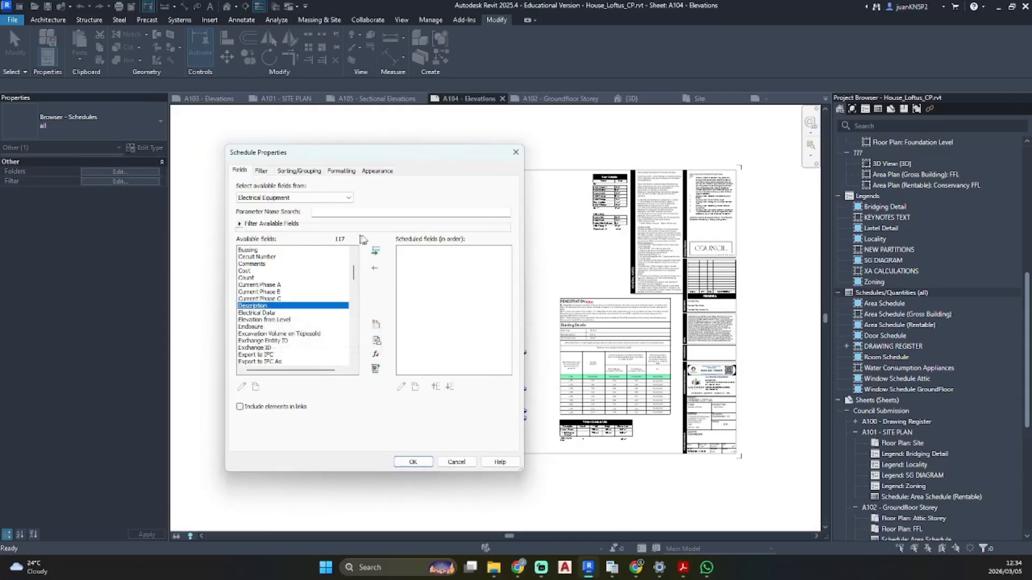
pyautogui.click(375, 251)
pyautogui.scroll(-10, 256, 309)
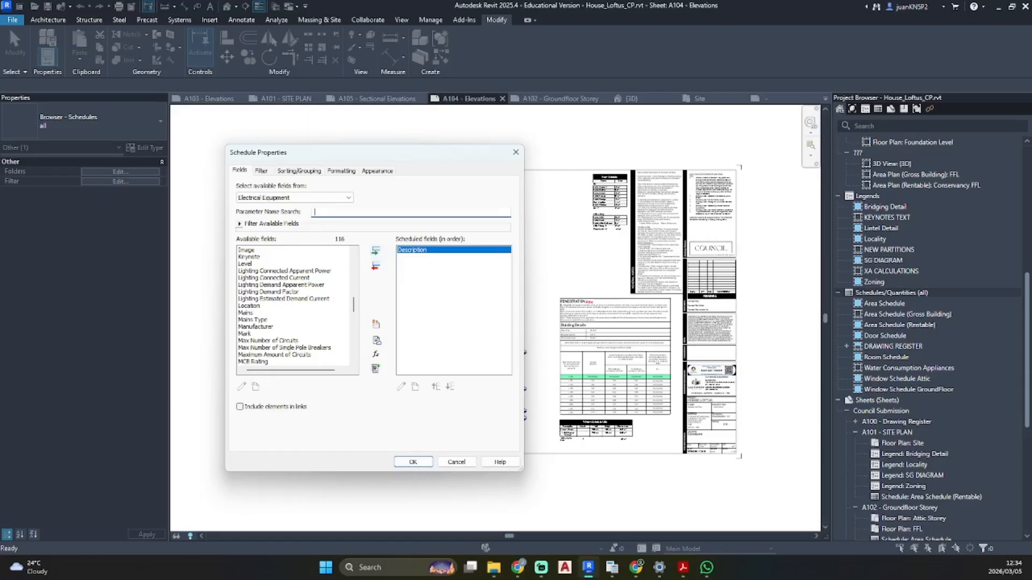
pyautogui.write('cou')
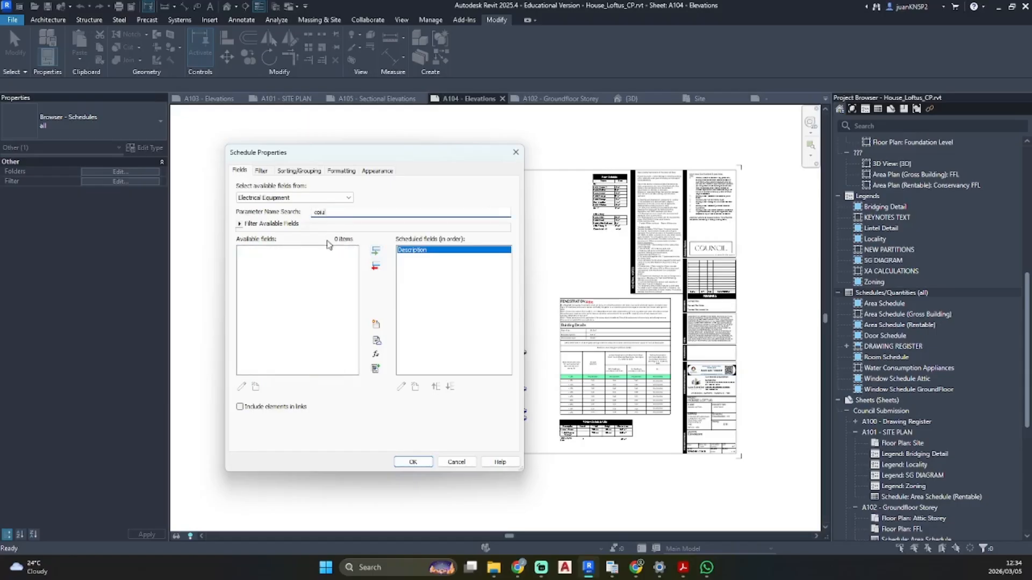
pyautogui.press('BackSpace')
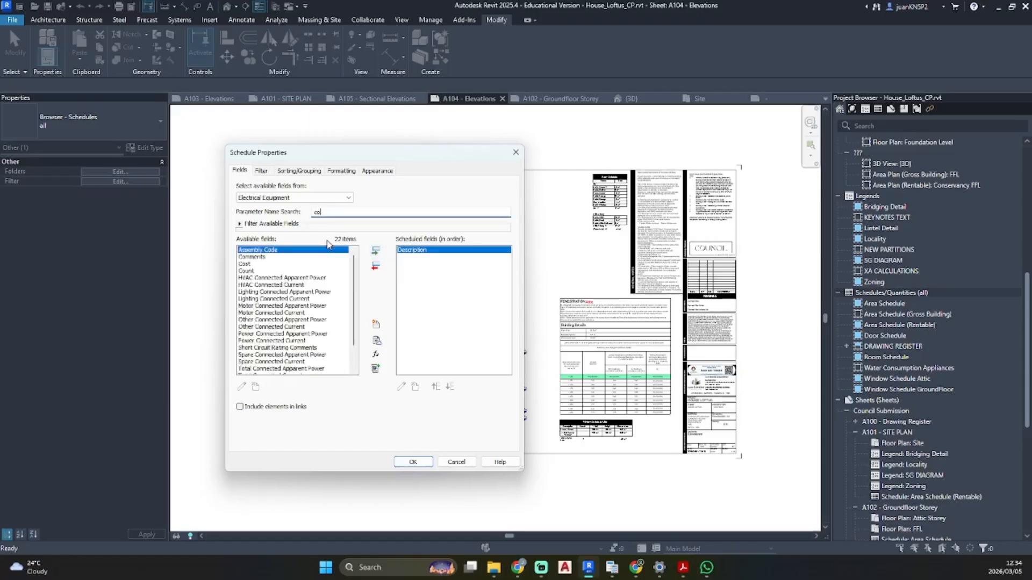
pyautogui.click(255, 271)
pyautogui.click(376, 251)
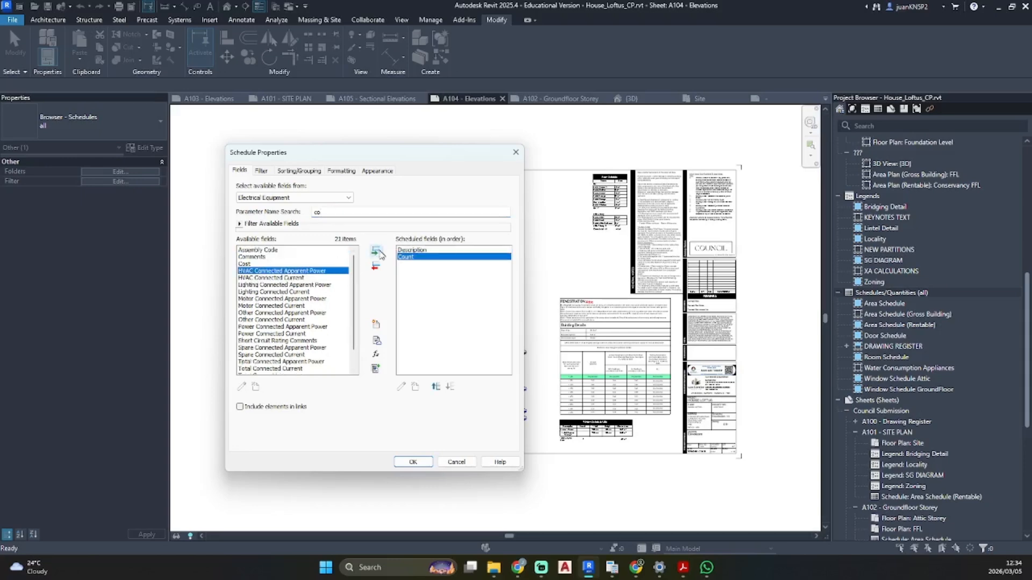
pyautogui.scroll(-1, 309, 300)
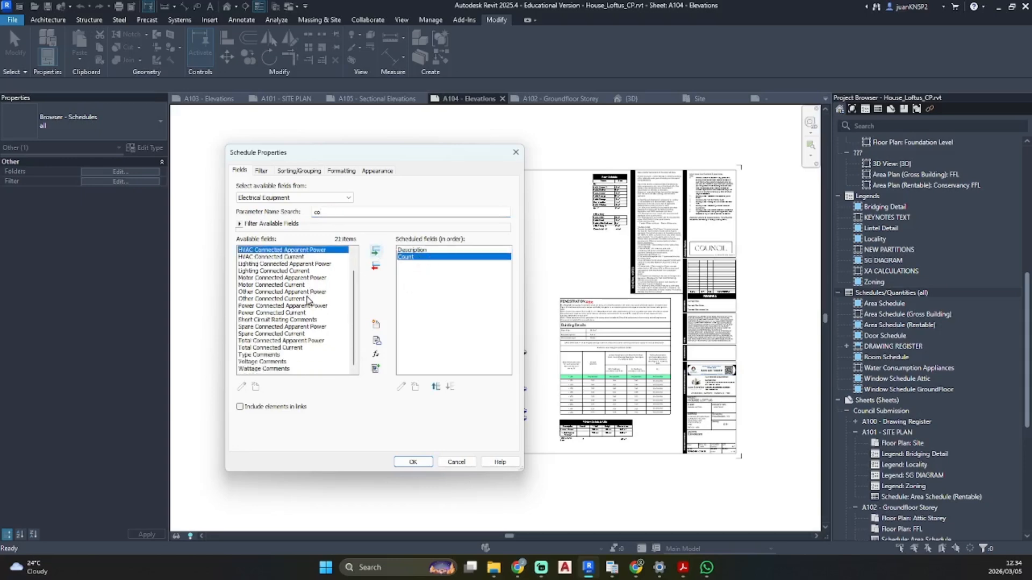
pyautogui.click(272, 355)
pyautogui.click(377, 251)
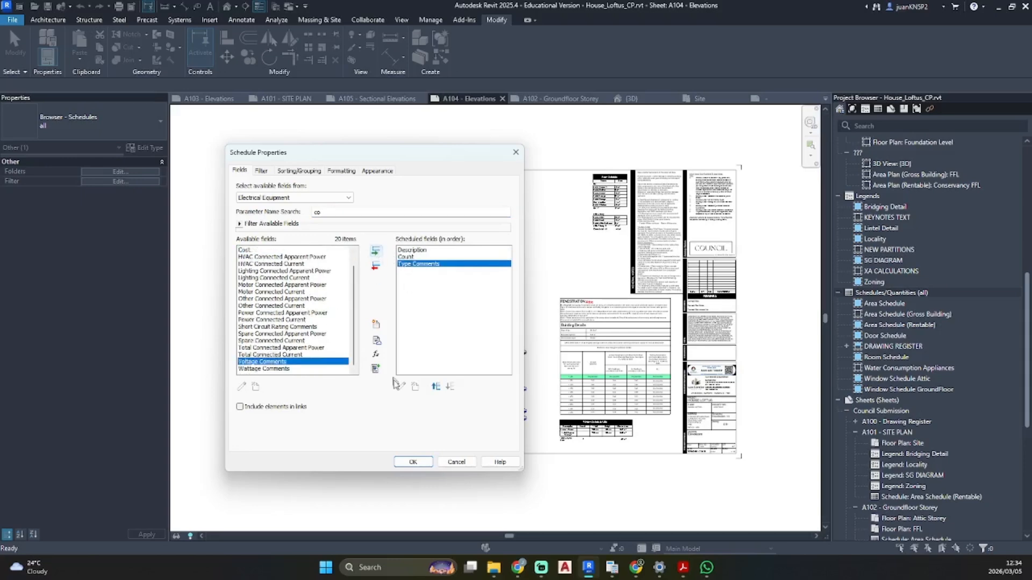
pyautogui.click(414, 462)
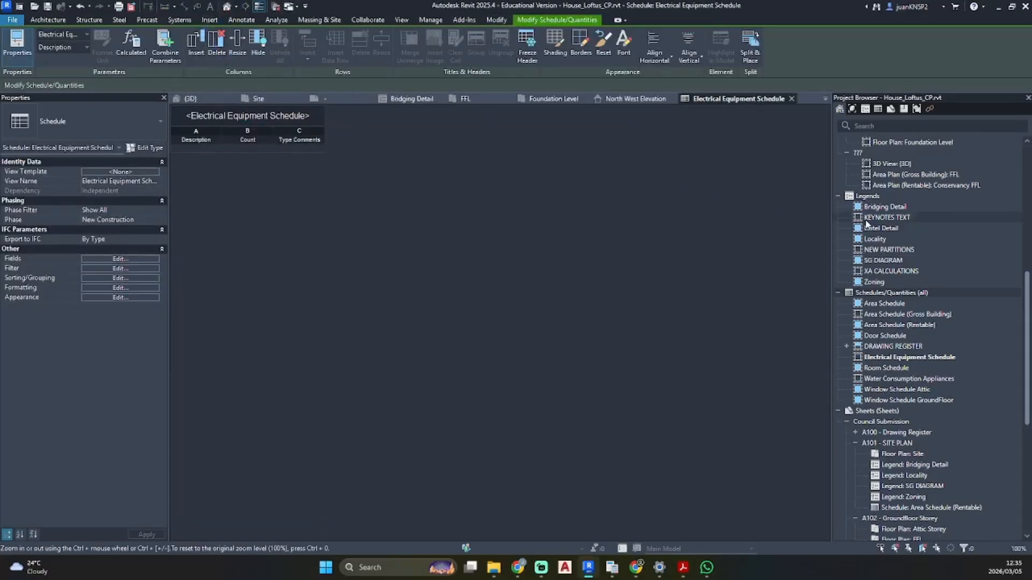
# - Open the FFL floor plan and check the properties of the lower wall socket in the New Addition
pyautogui.scroll(10, 877, 222)
pyautogui.doubleClick(891, 197)
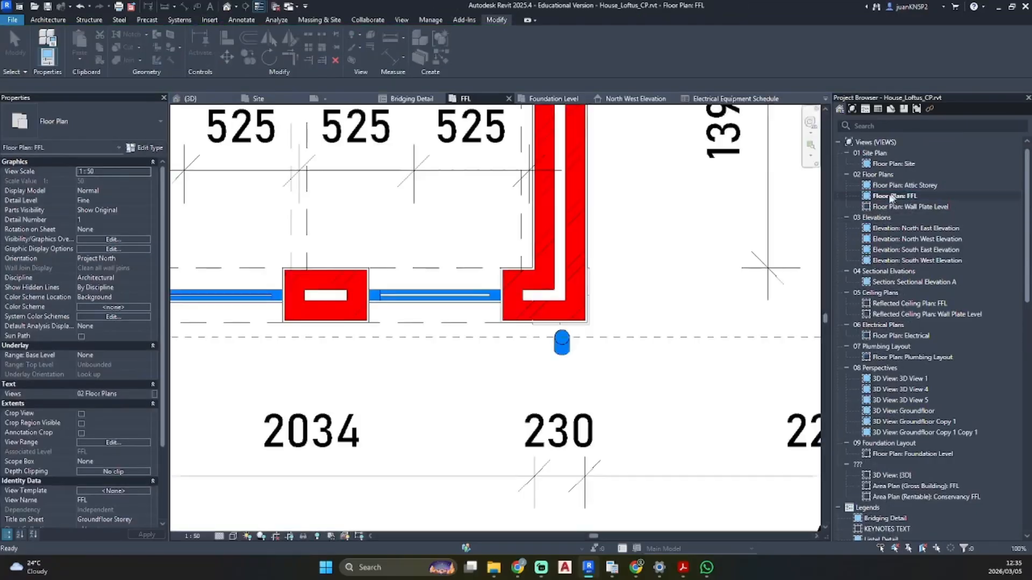
pyautogui.scroll(-3, 455, 217)
pyautogui.moveTo(455, 216); pyautogui.dragTo(507, 317, button='middle')
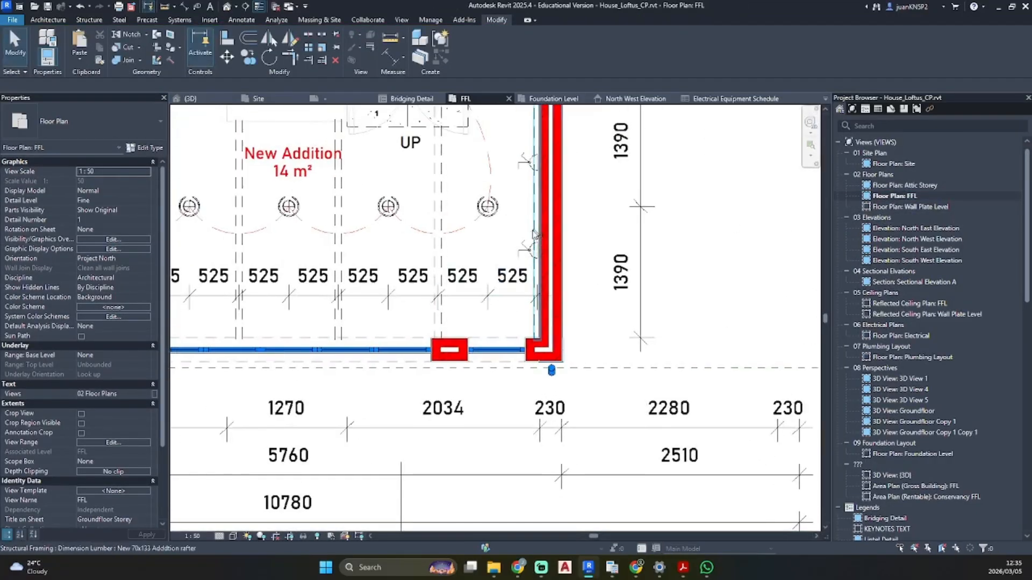
pyautogui.click(531, 248)
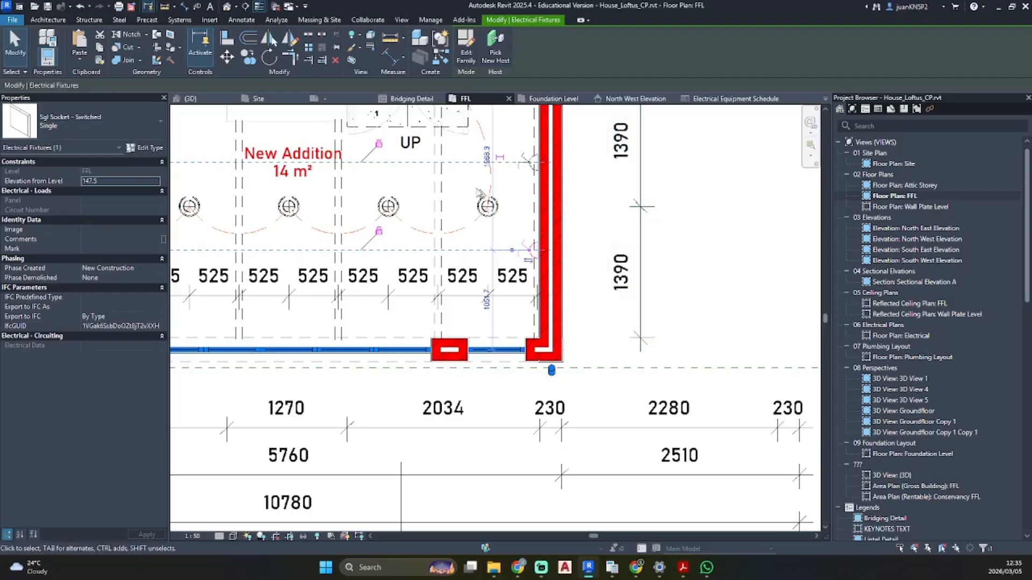
# - Check the properties of a downlight in the New Addition, and delete the Electrical Equipment Schedule from the project
pyautogui.click(597, 212)
pyautogui.click(395, 209)
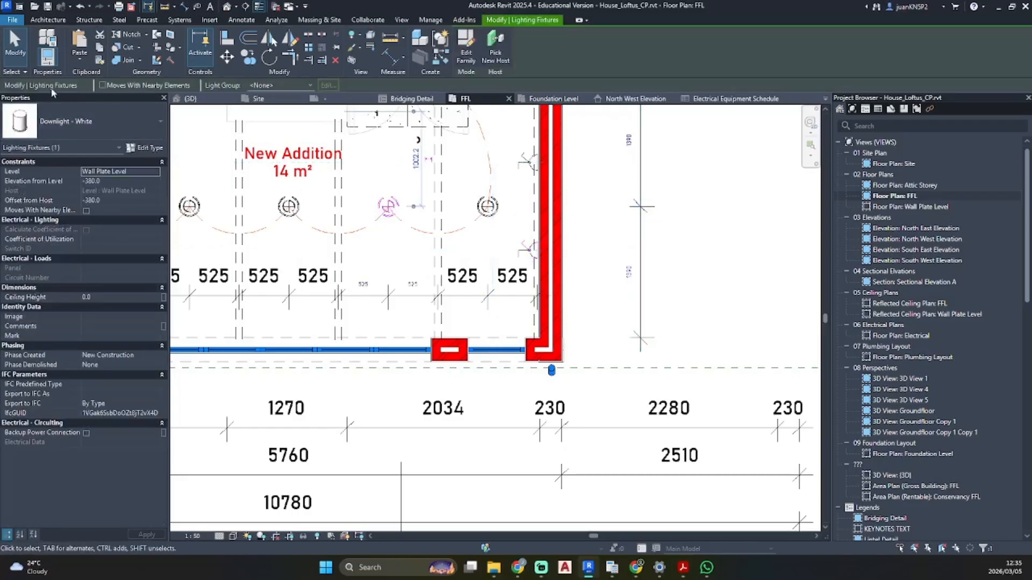
pyautogui.scroll(-4, 907, 398)
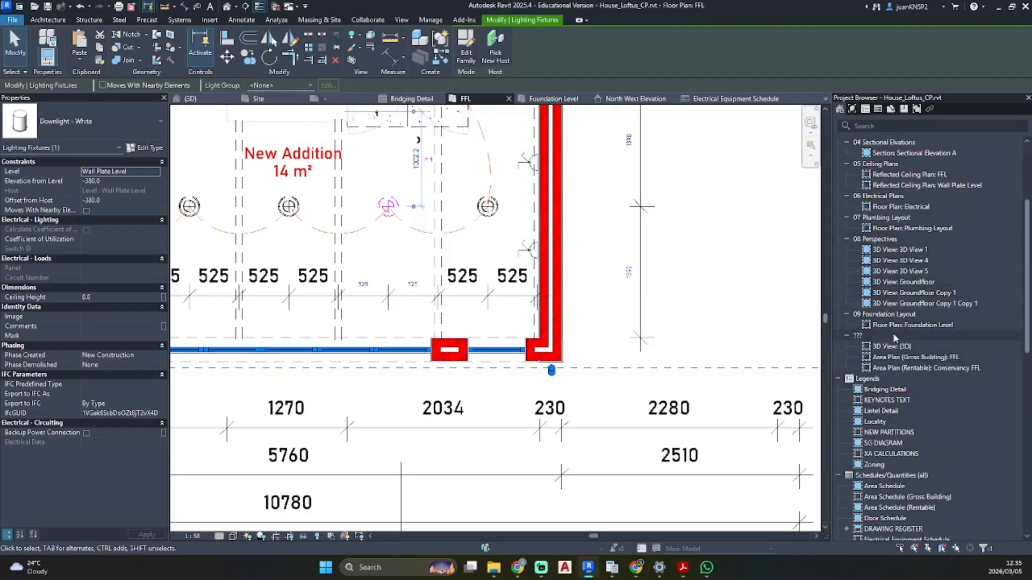
pyautogui.scroll(-4, 888, 347)
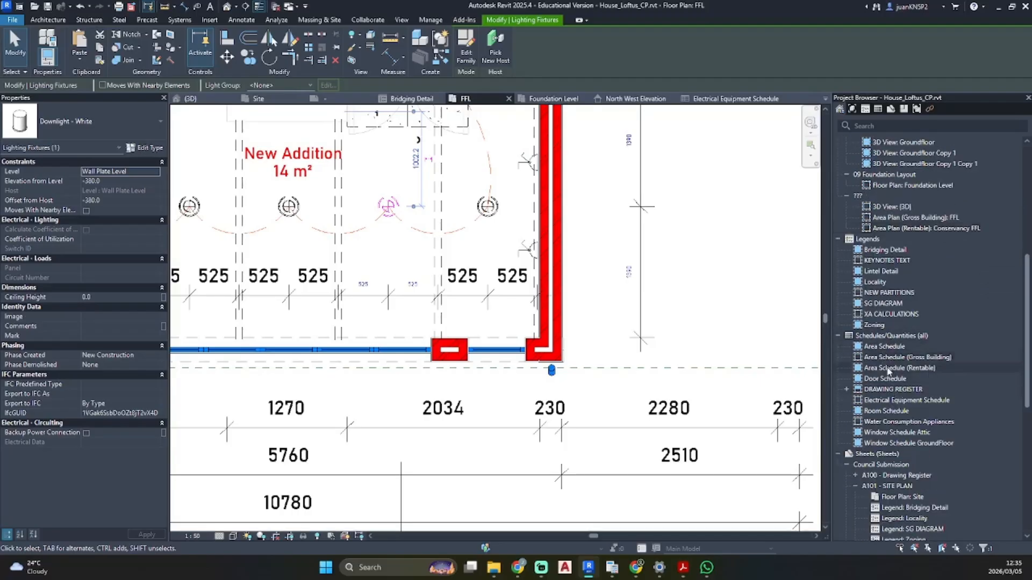
pyautogui.click(896, 401)
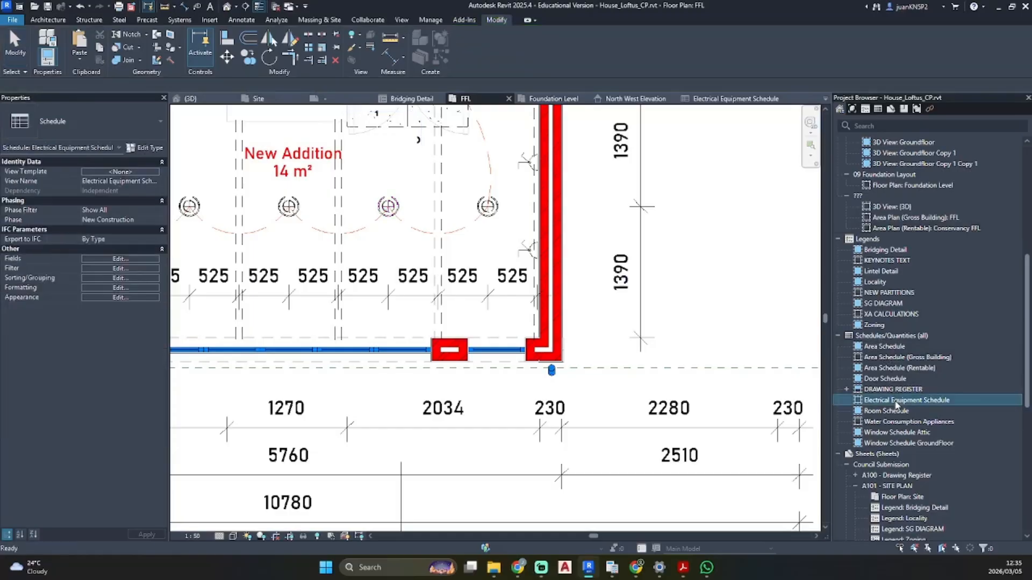
# - Create a new Electrical Fixtures schedule of building components for the New Construction phase
pyautogui.rightClick(887, 336)
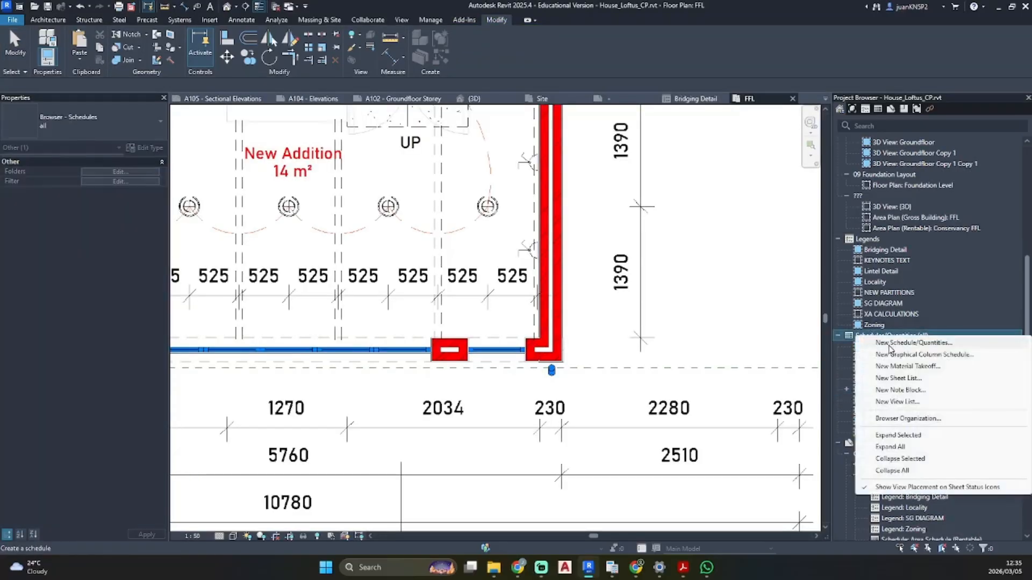
pyautogui.click(892, 343)
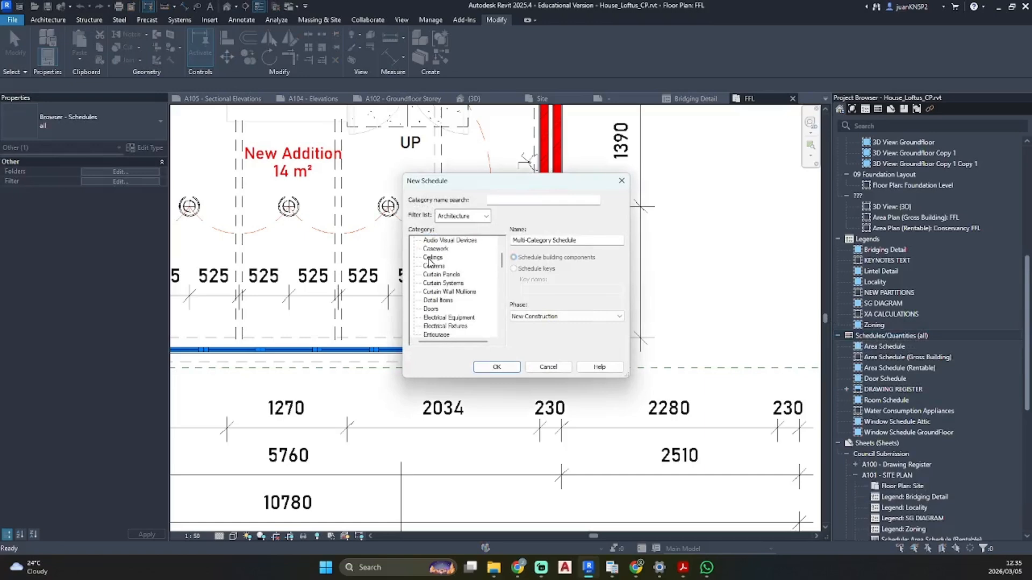
pyautogui.click(445, 326)
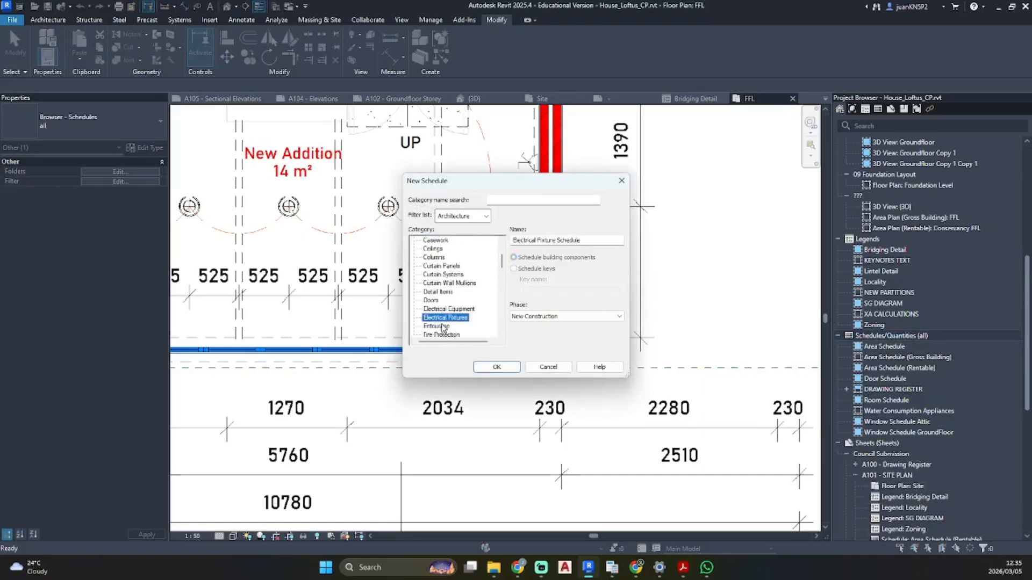
pyautogui.click(497, 367)
# - Add the Type Comments and Description fields, in that order, to the Electrical Fixture Schedule
pyautogui.scroll(-7, 317, 316)
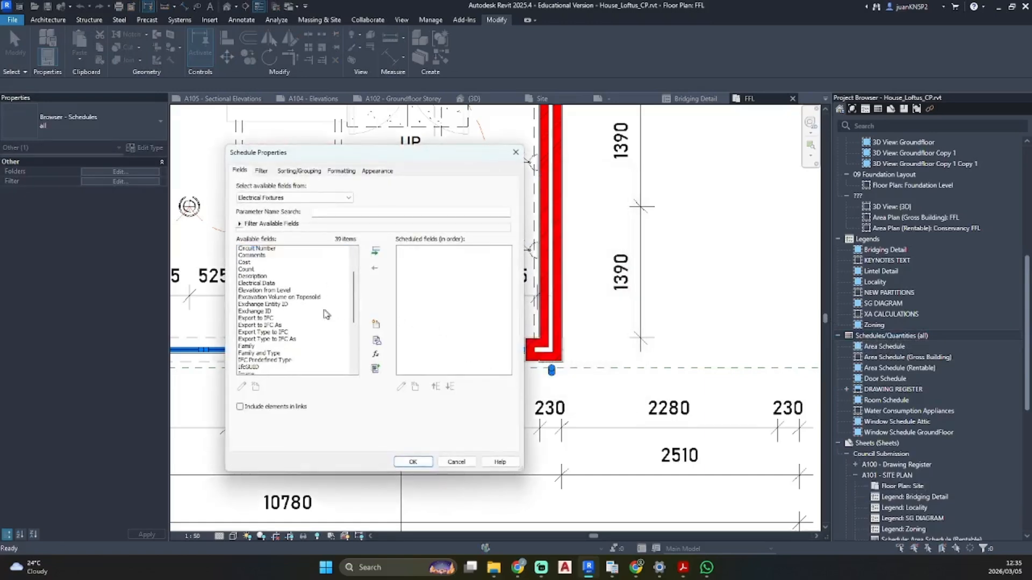
pyautogui.click(256, 334)
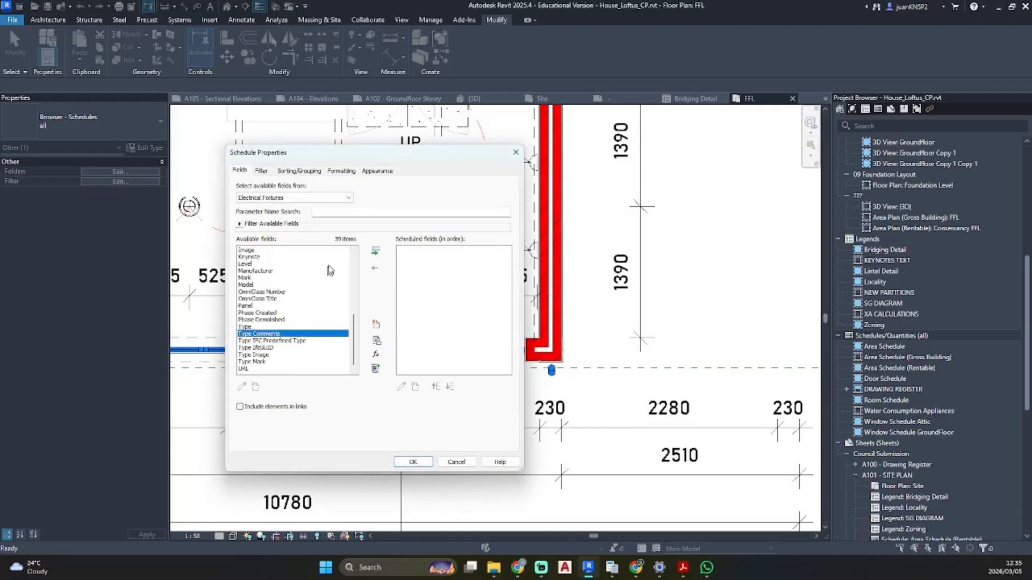
pyautogui.click(375, 252)
pyautogui.scroll(7, 258, 322)
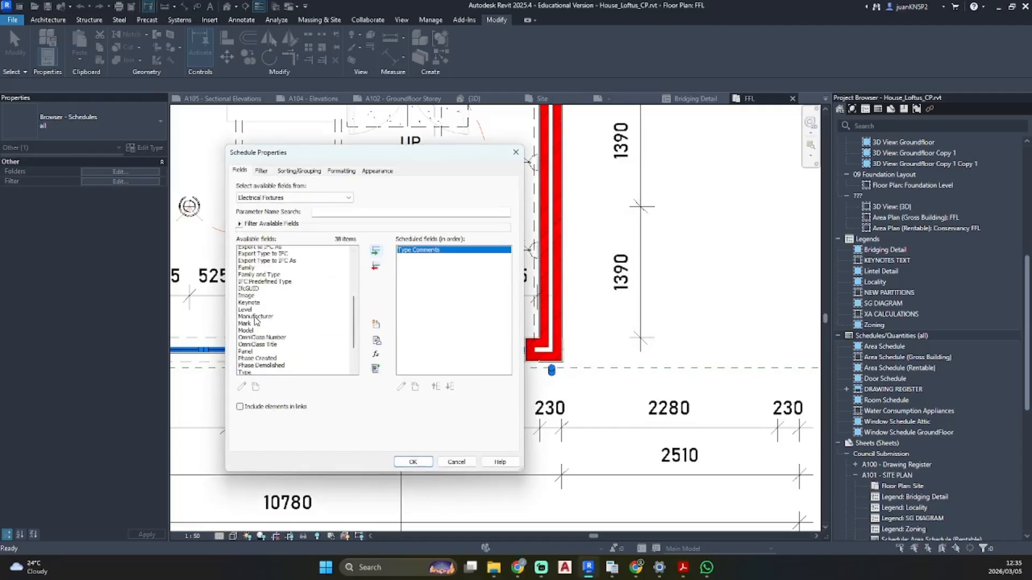
pyautogui.click(256, 299)
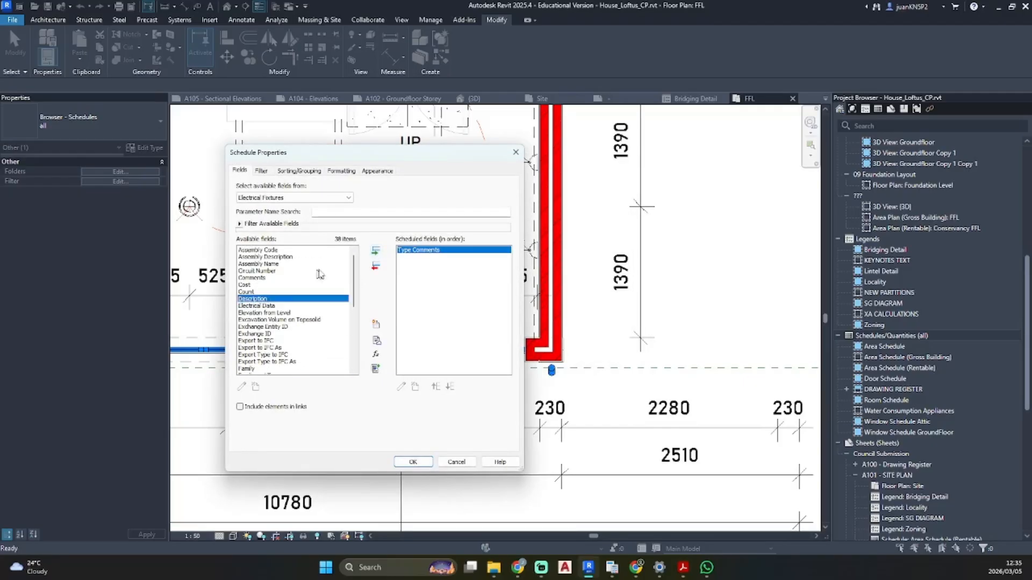
pyautogui.click(374, 255)
# - Find the Count field by searching for "count", add it after Description and generate the schedule
pyautogui.scroll(-4, 271, 332)
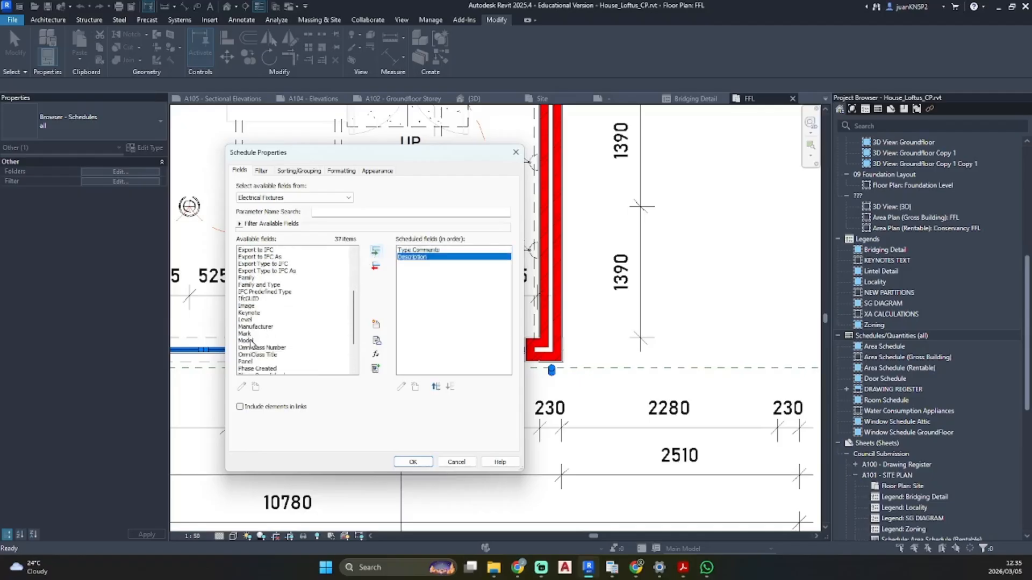
pyautogui.scroll(-1, 260, 328)
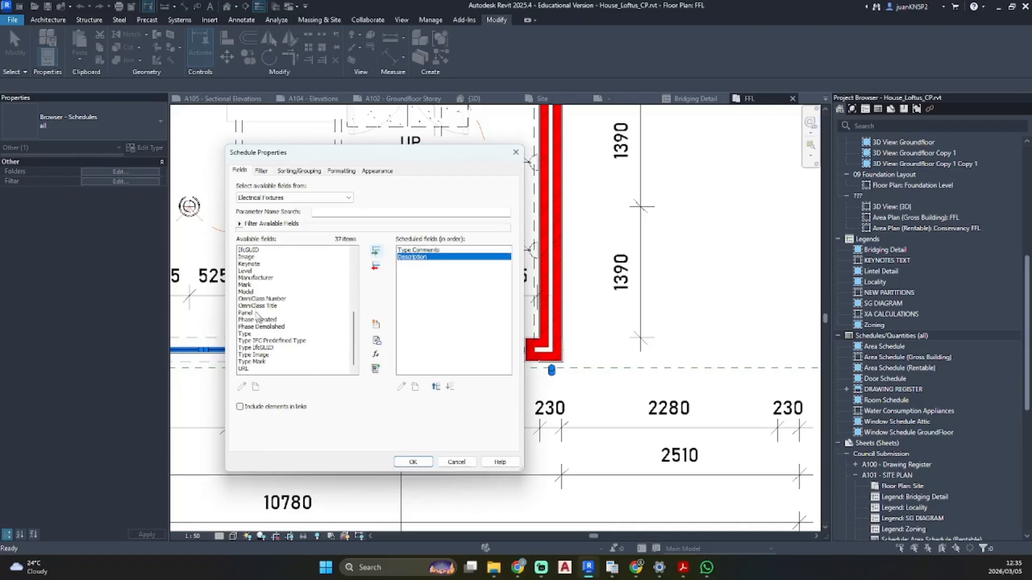
pyautogui.scroll(2, 256, 314)
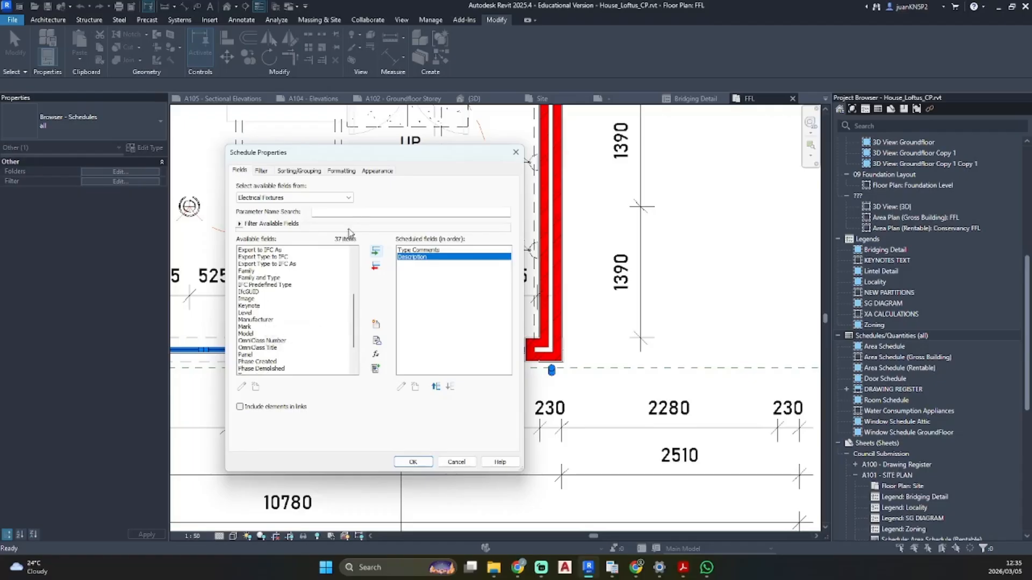
pyautogui.click(359, 212)
pyautogui.write('count')
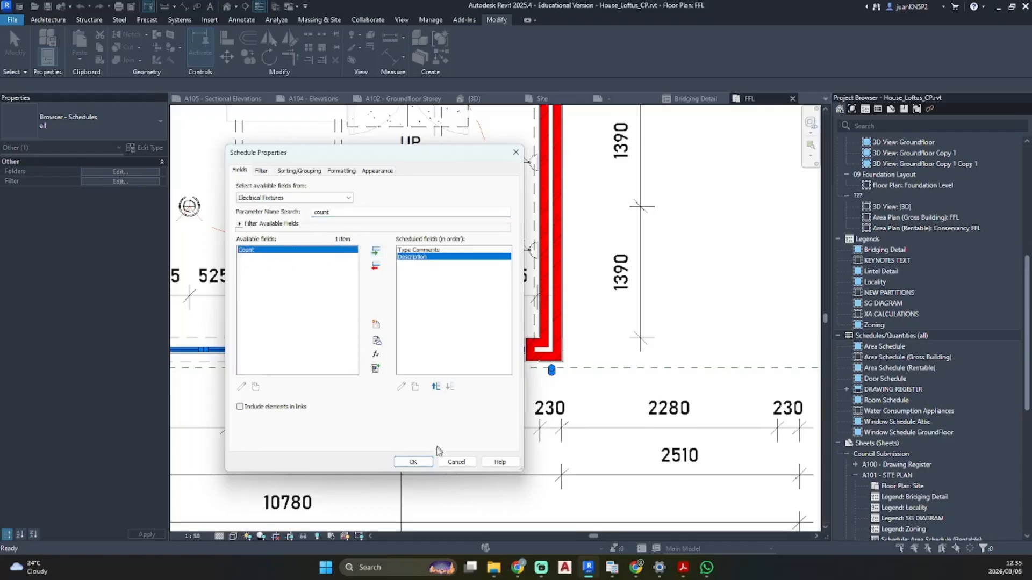
pyautogui.click(376, 253)
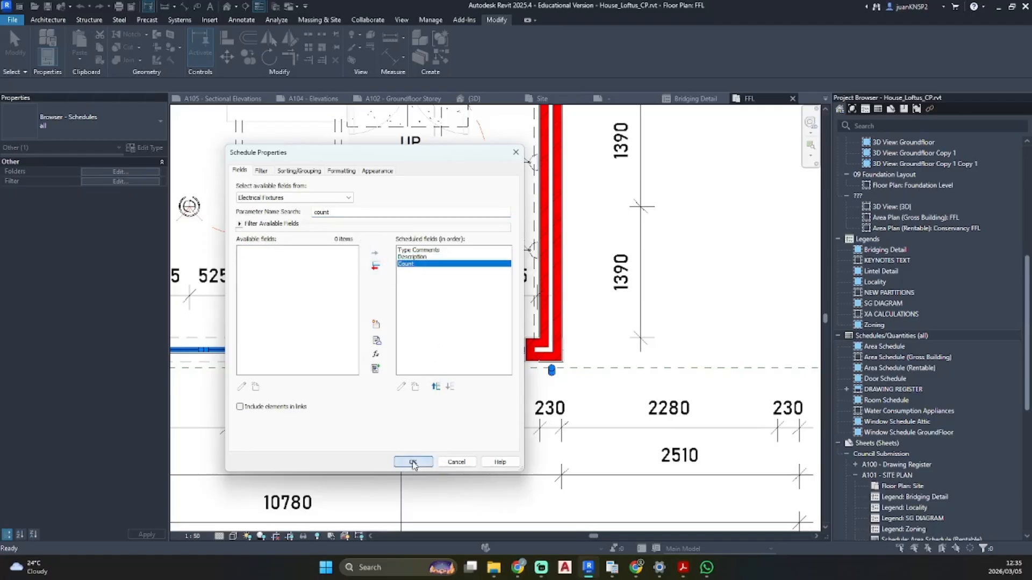
pyautogui.click(413, 462)
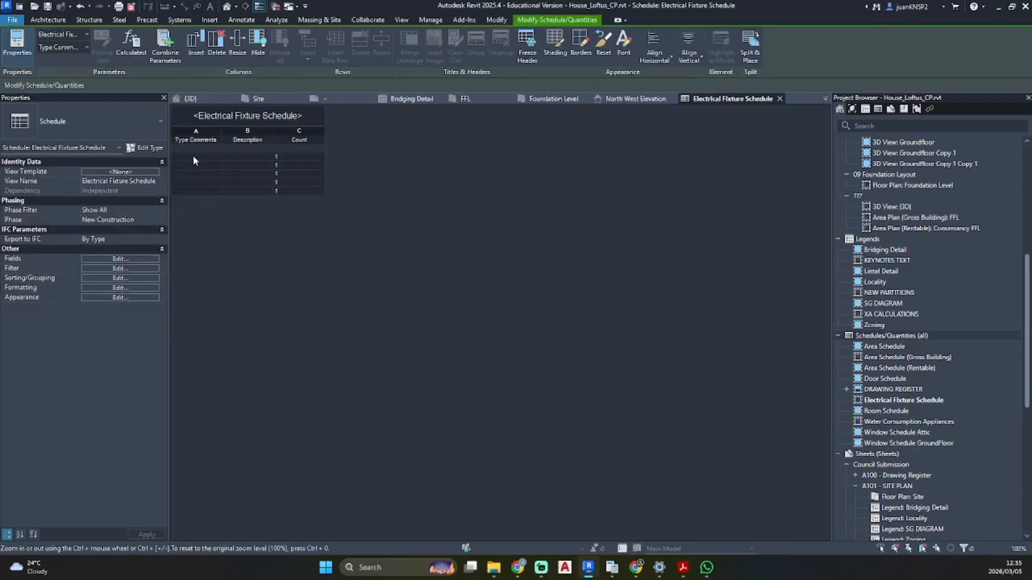
# - Select the Description cell of the schedule's first row, then switch to Chrome and search Google for "Double socket"
pyautogui.click(234, 157)
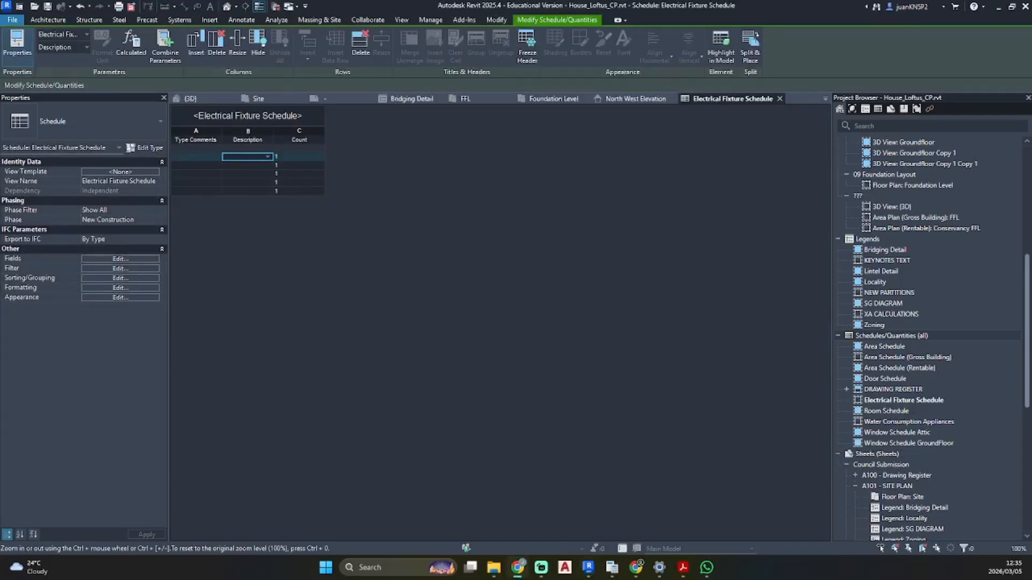
pyautogui.moveTo(457, 2)
pyautogui.mouseDown()
pyautogui.moveTo(456, 19)
pyautogui.moveTo(459, 1)
pyautogui.mouseUp()
pyautogui.doubleClick(162, 34)
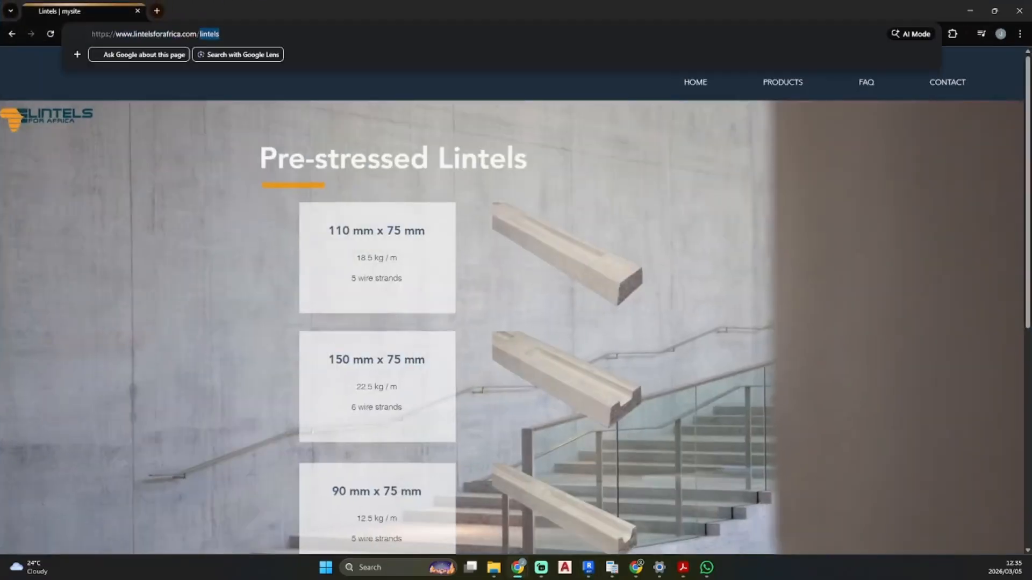
pyautogui.hotkey('ctrl', 'a')
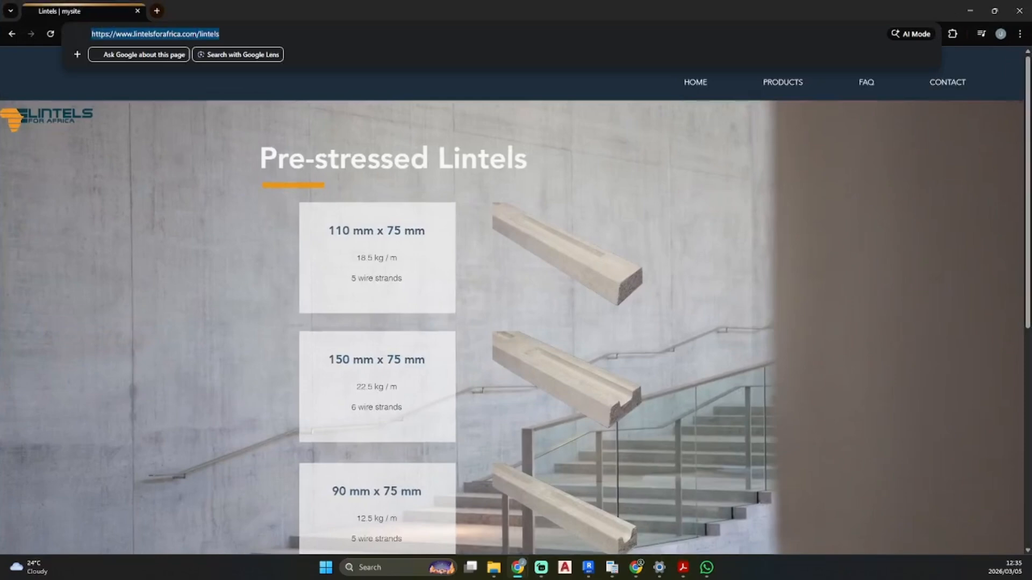
pyautogui.write('Double socket')
pyautogui.press('Return')
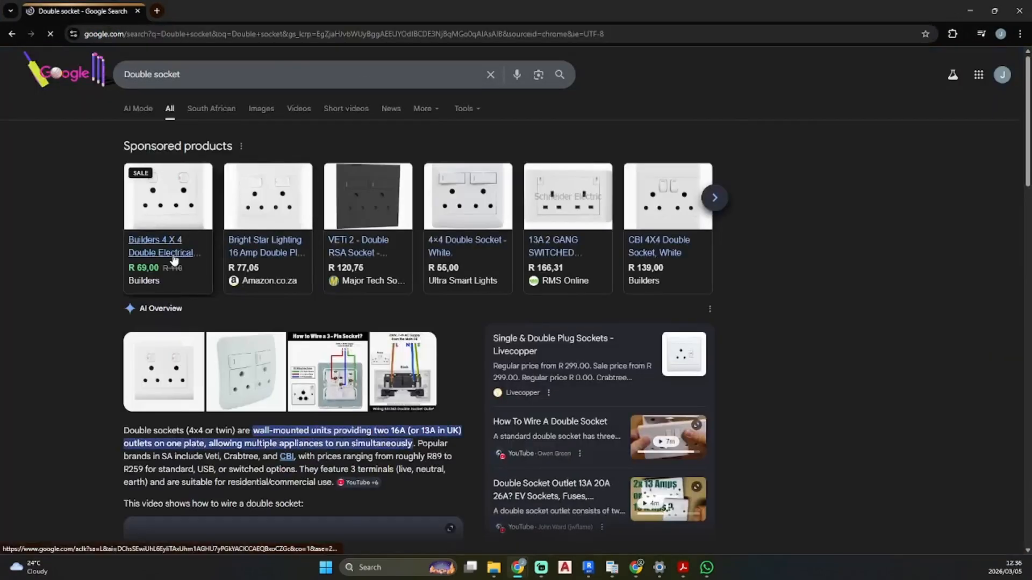
# - Open the Builders 4 x 4 Double Electrical Socket page, copy the full product name from its product details and return to Revit
pyautogui.click(173, 258)
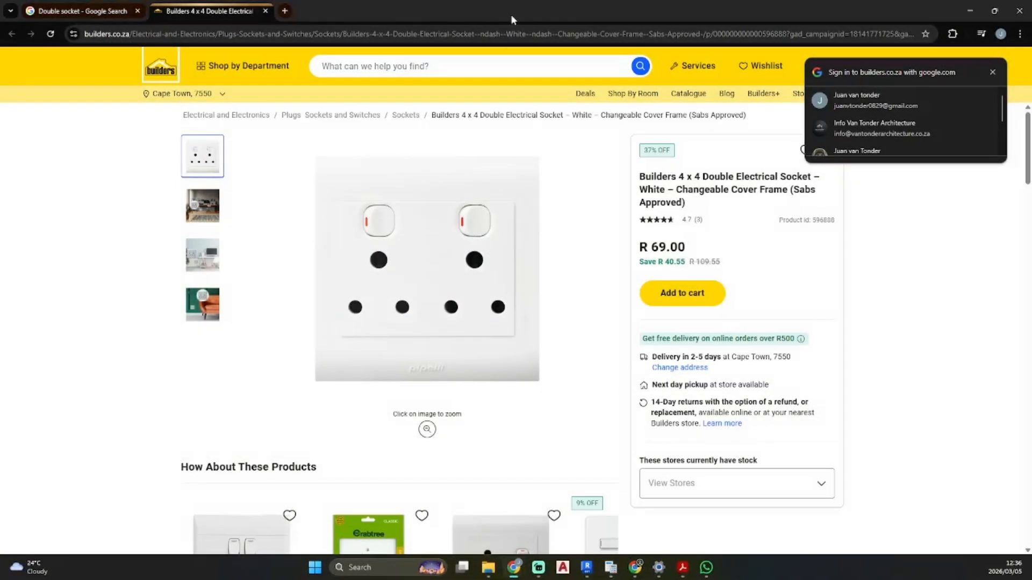
pyautogui.click(514, 568)
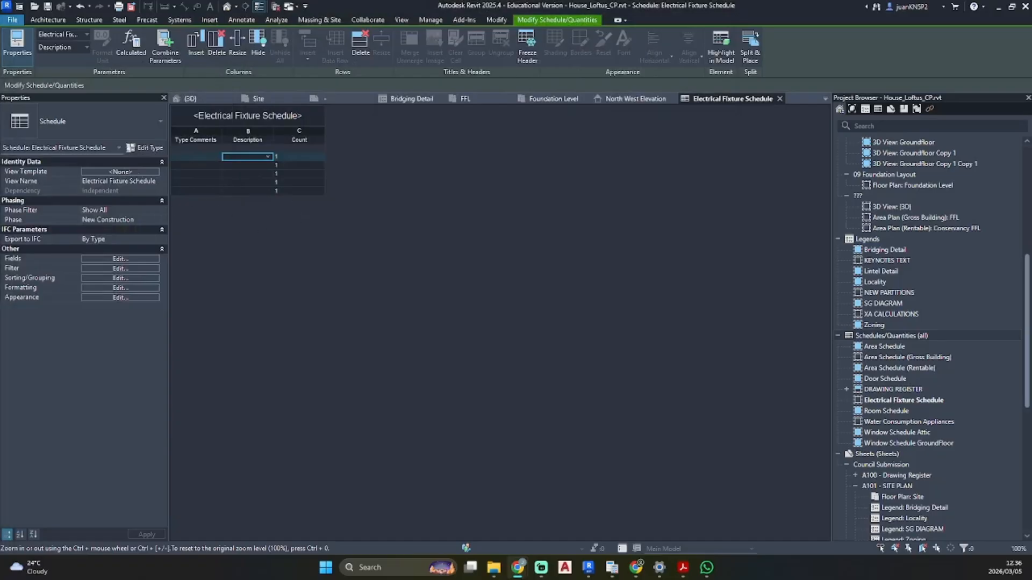
pyautogui.moveTo(0, 115); pyautogui.dragTo(483, 2)
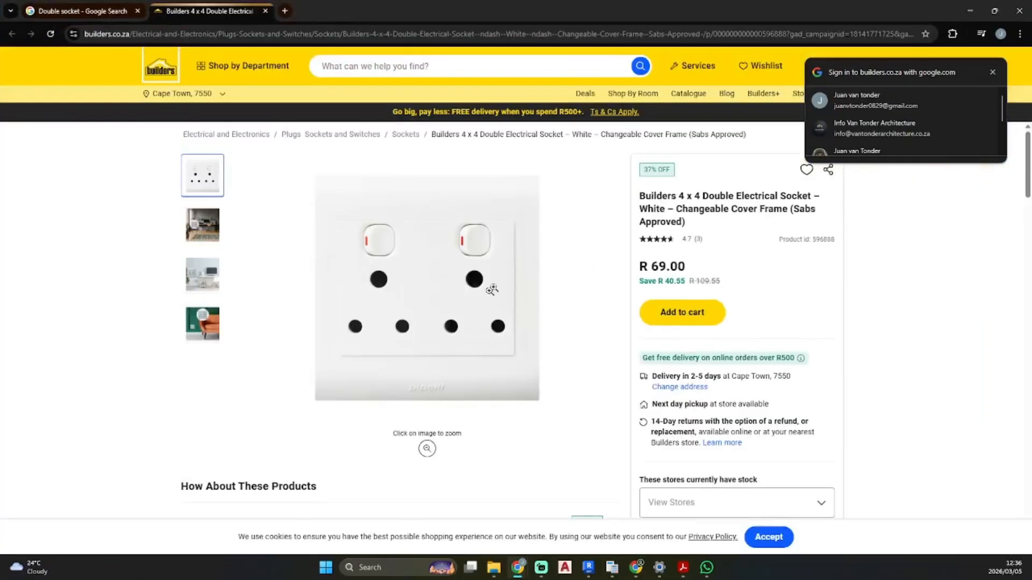
pyautogui.scroll(-6, 491, 291)
pyautogui.scroll(-5, 489, 313)
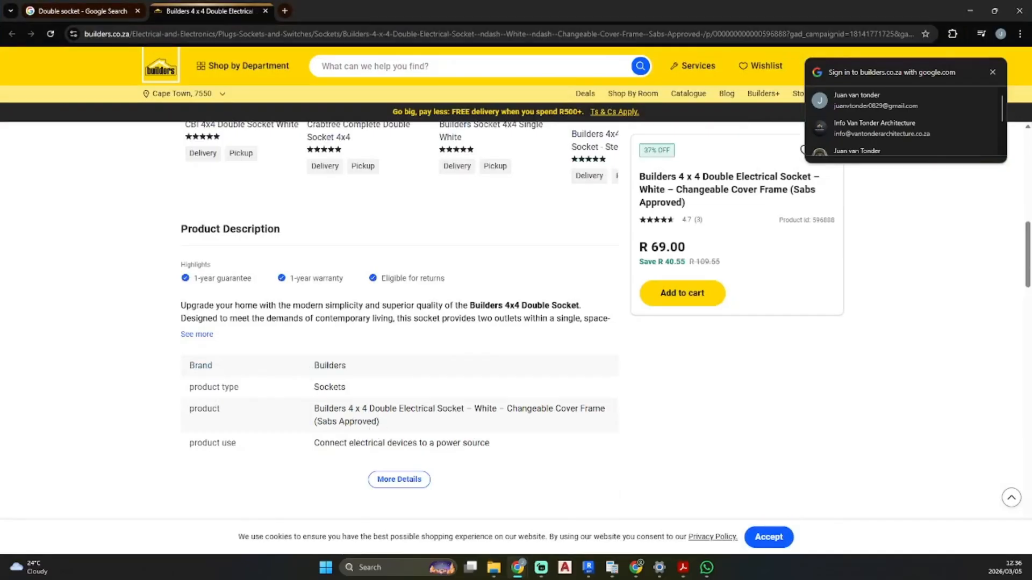
pyautogui.moveTo(315, 412); pyautogui.dragTo(385, 426)
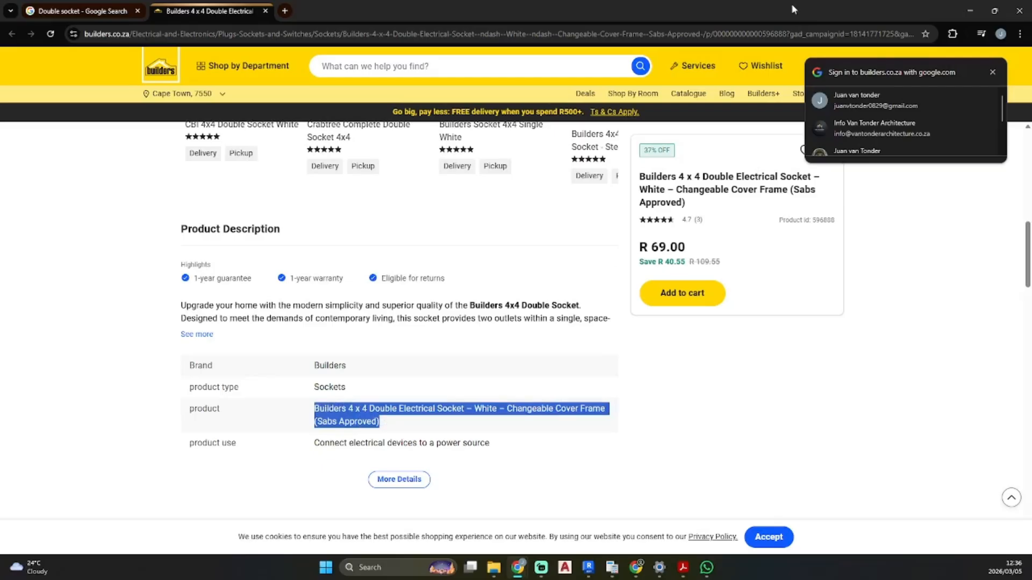
pyautogui.moveTo(792, 5); pyautogui.dragTo(0, 1)
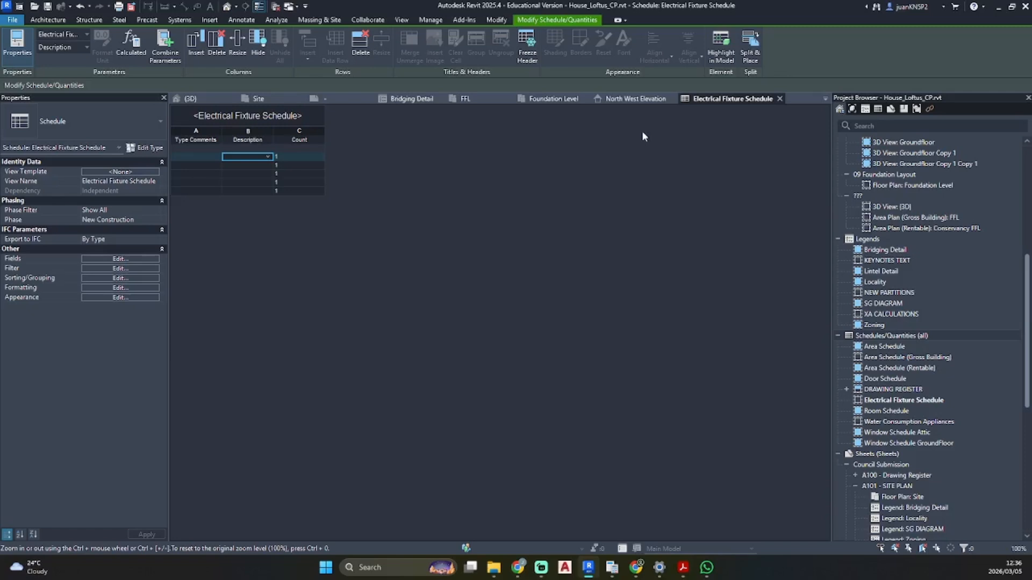
# - Open the lower wall socket's family for editing from the FFL floor plan and show the Identity Data of its Single type
pyautogui.click(465, 98)
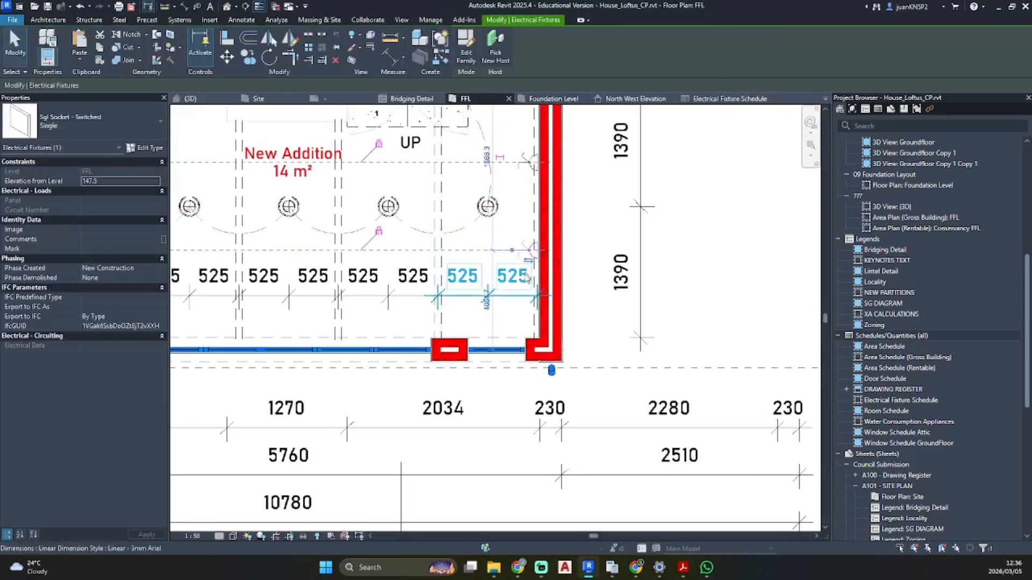
pyautogui.click(466, 51)
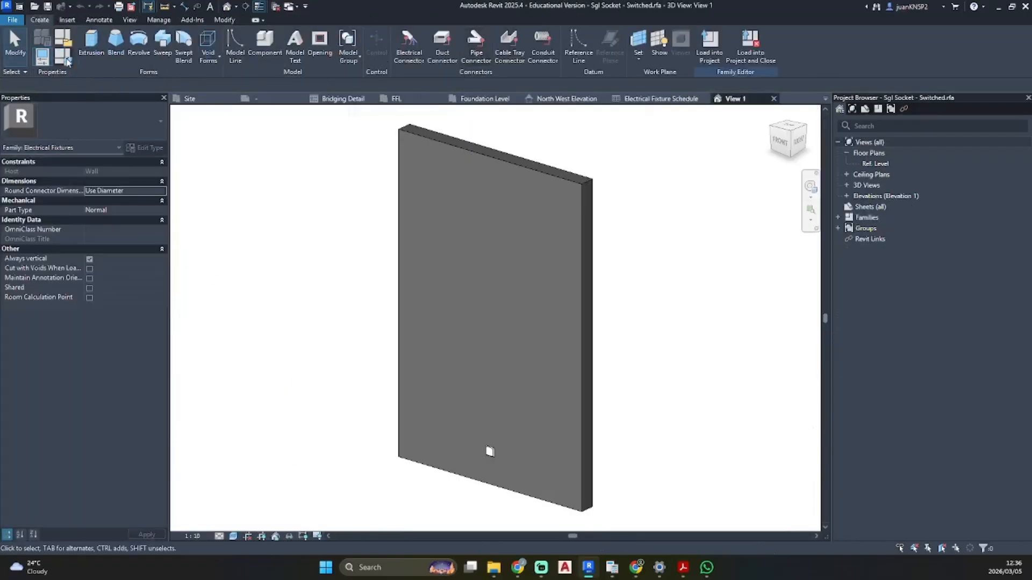
pyautogui.click(66, 60)
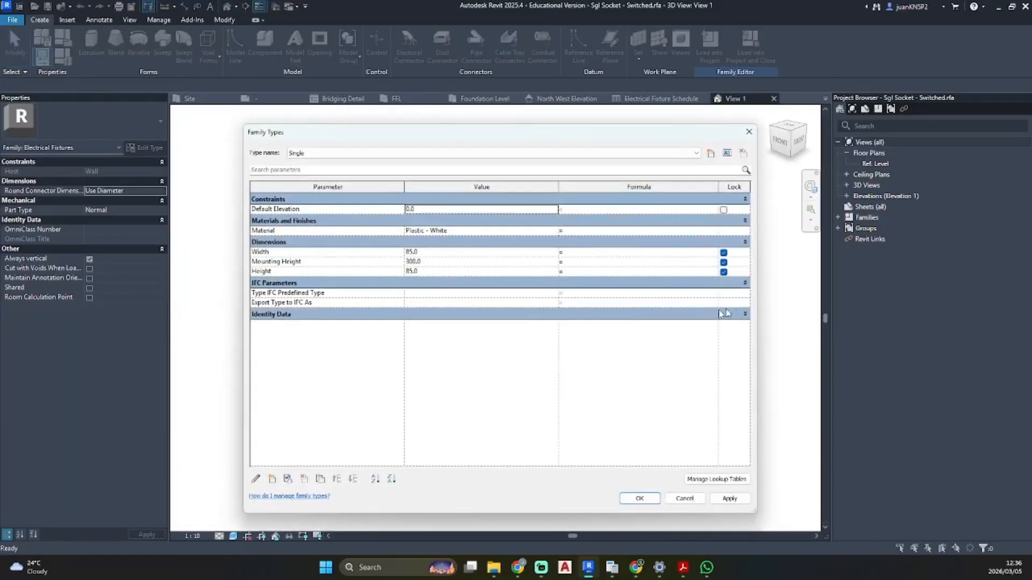
pyautogui.click(745, 315)
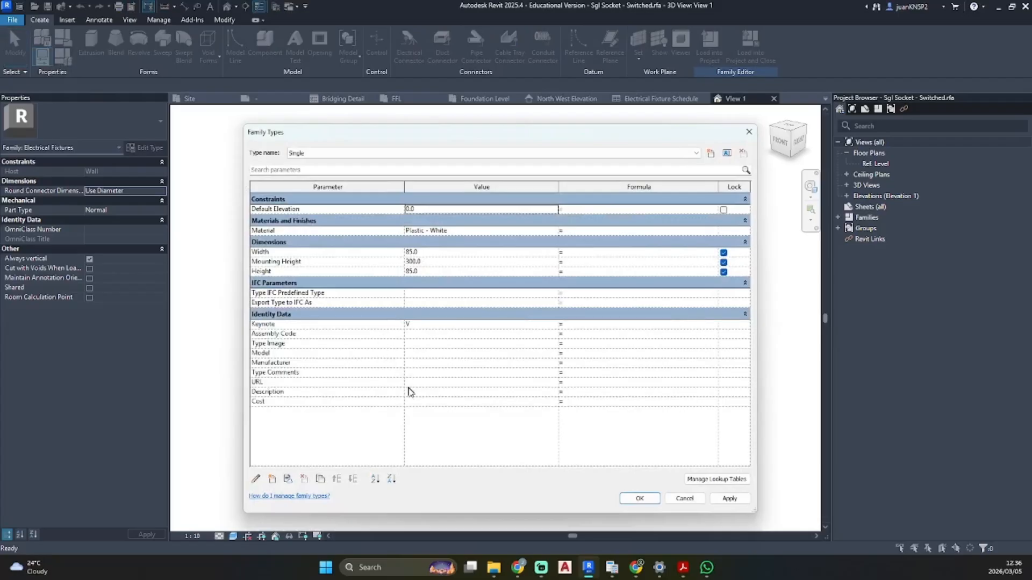
# - Paste the copied product name into the Single type's Description and set its Cost to 70
pyautogui.click(410, 391)
pyautogui.hotkey('ctrl', 'v')
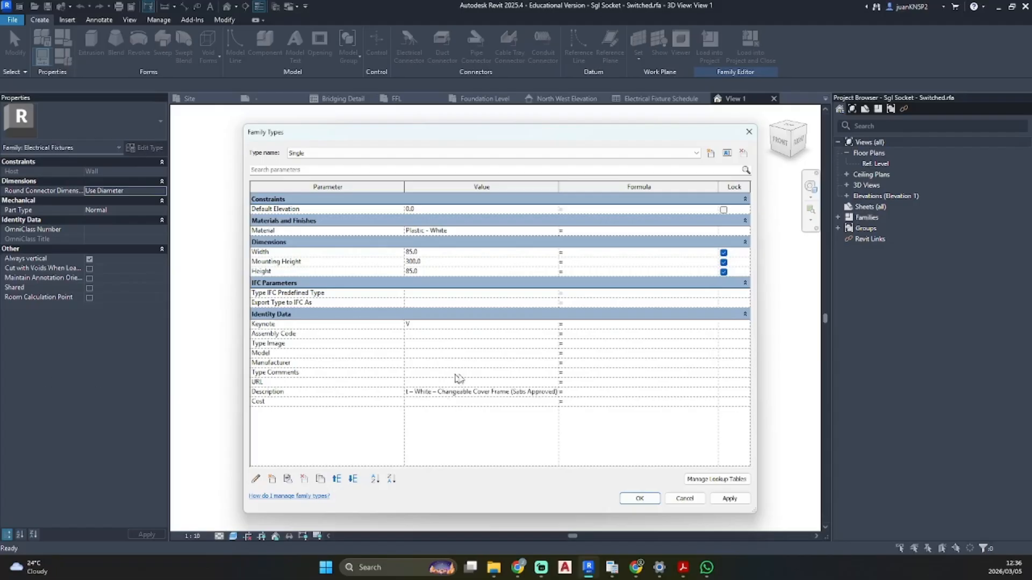
pyautogui.click(450, 403)
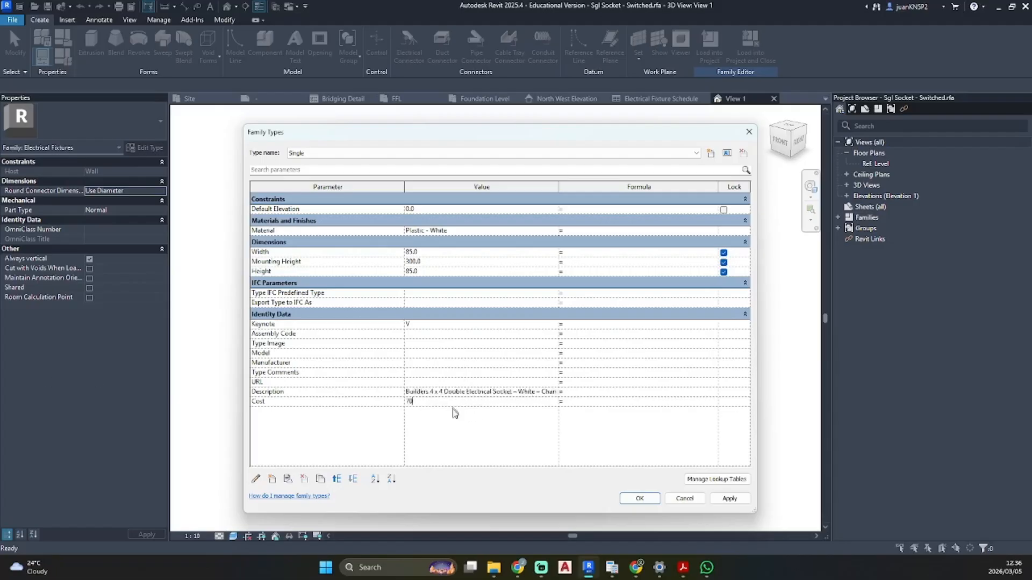
pyautogui.click(456, 433)
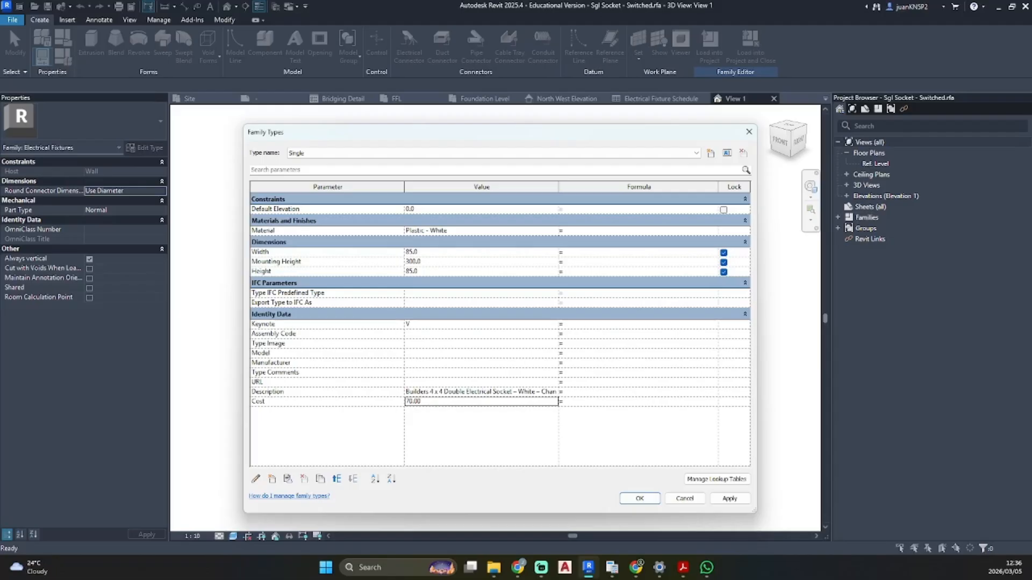
# - Copy the product page's web address from Chrome into the URL, then set Type Comments to Socket and Manufacturer to Builders
pyautogui.hotkey('alt', 'Tab')
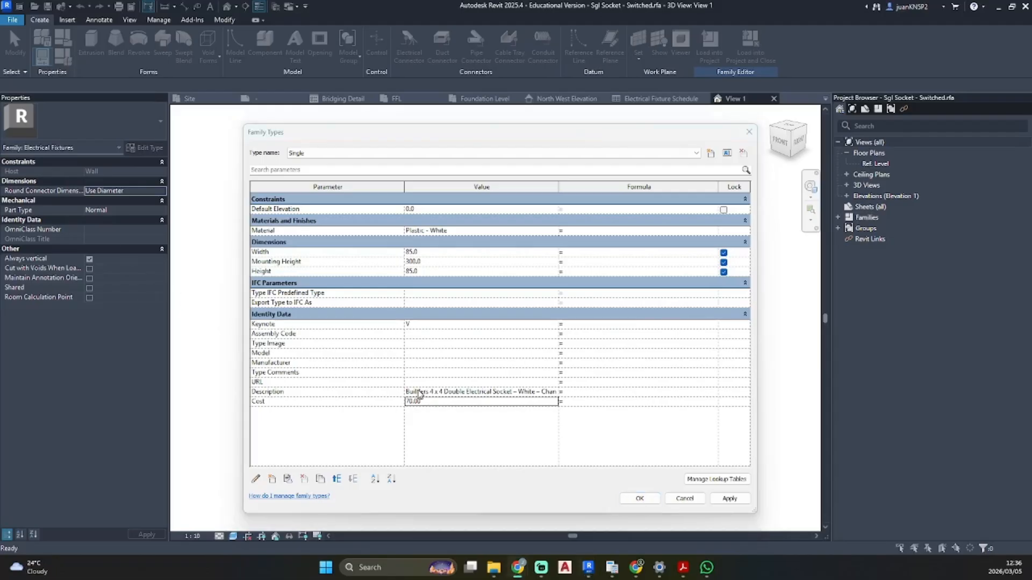
pyautogui.click(418, 382)
pyautogui.hotkey('ctrl', 'v')
pyautogui.click(463, 426)
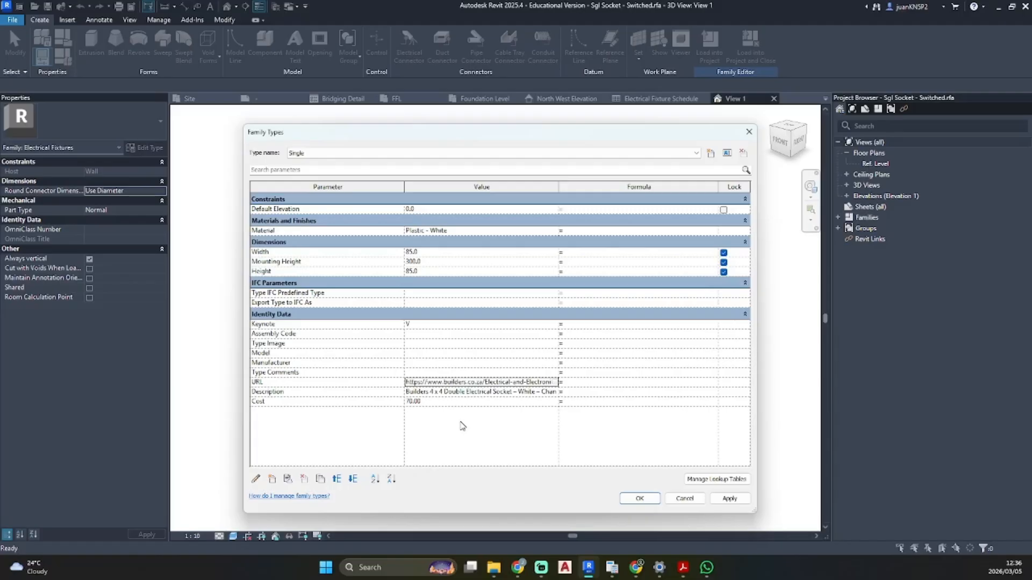
pyautogui.click(419, 372)
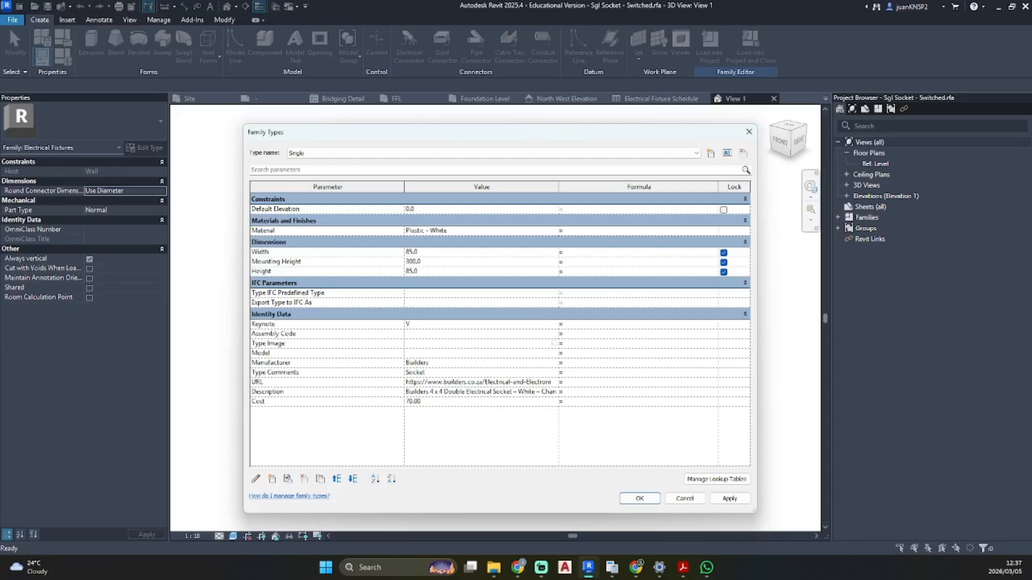
# - Add "Screenshot 2026-03-05 123610.png" from the Pictures Screenshots folder as the Type Image and apply the family type changes
pyautogui.click(556, 345)
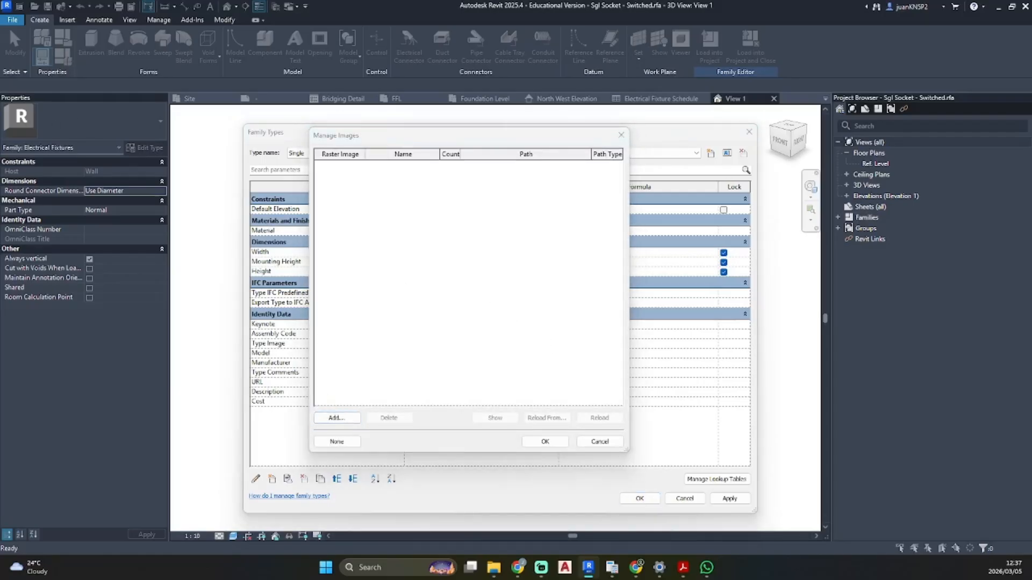
pyautogui.click(336, 418)
pyautogui.click(262, 223)
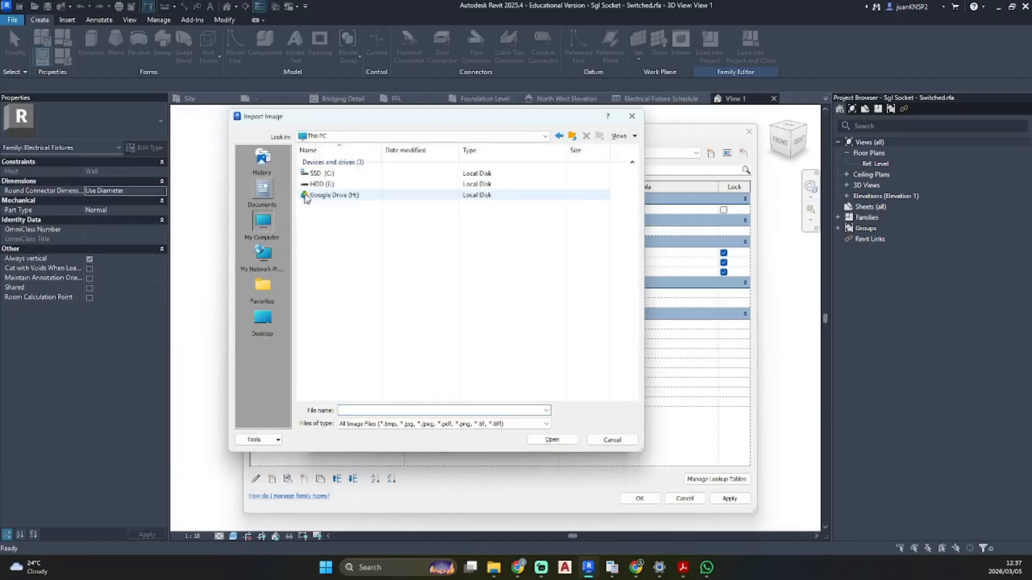
pyautogui.click(378, 137)
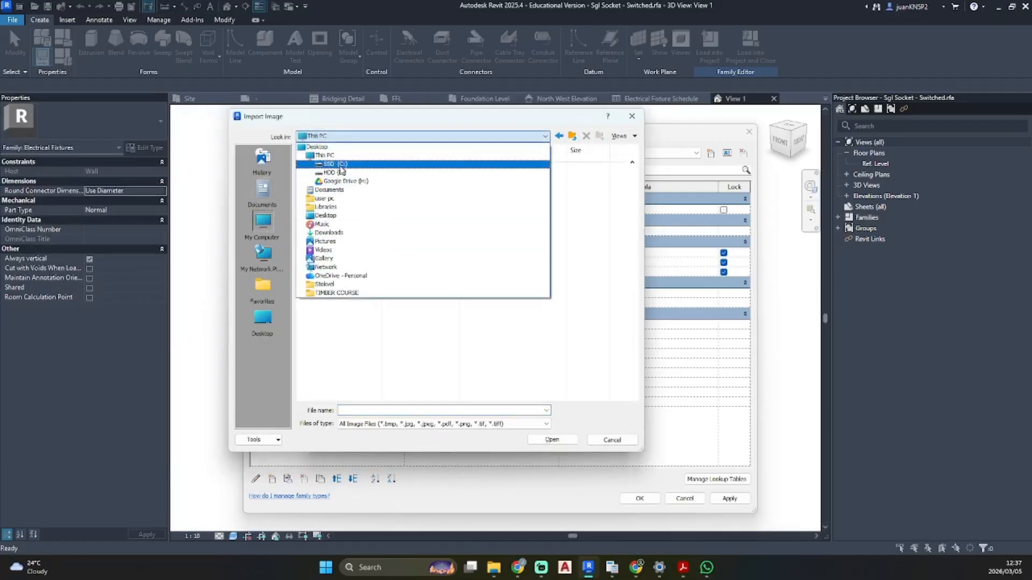
pyautogui.click(337, 241)
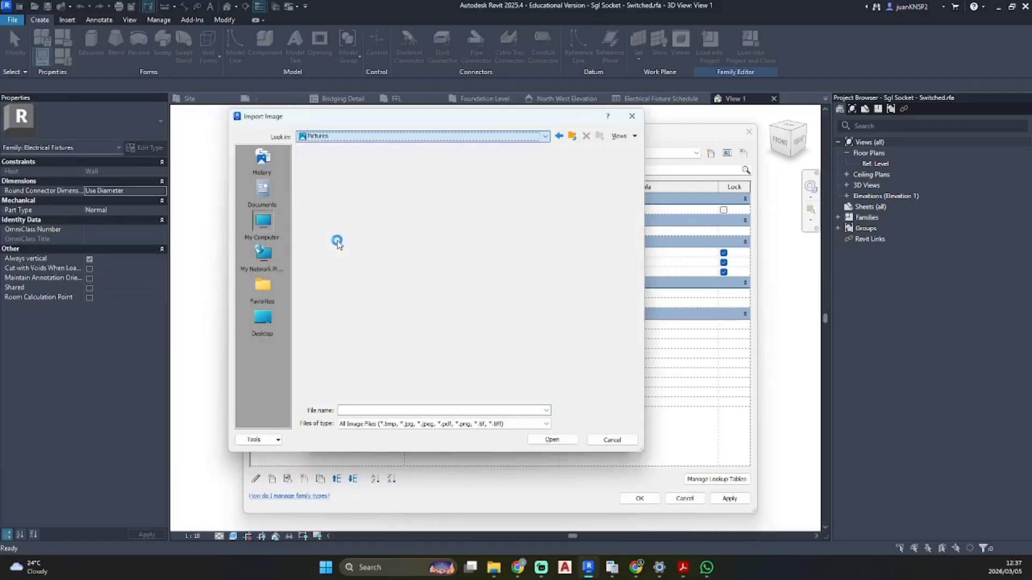
pyautogui.doubleClick(334, 193)
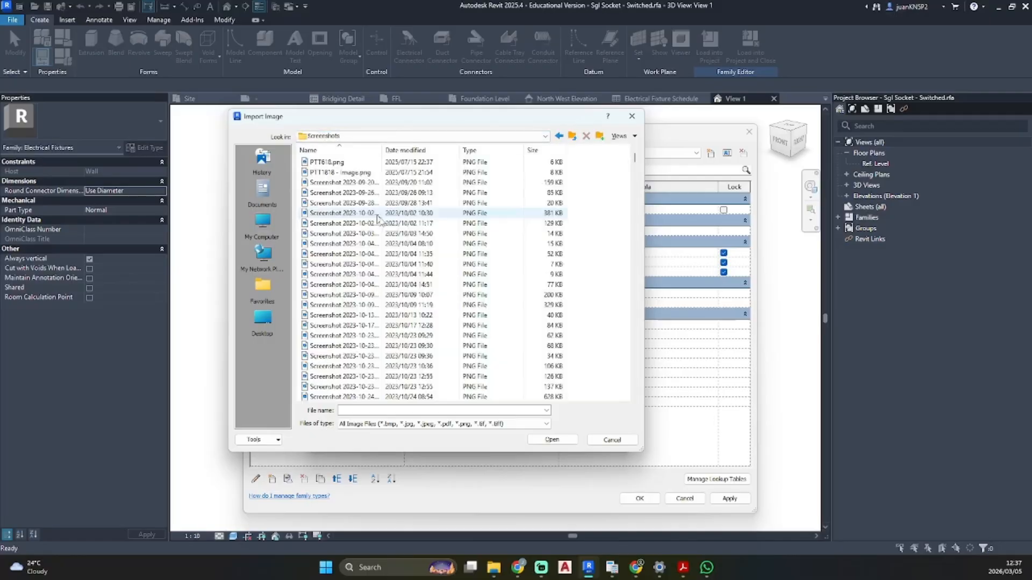
pyautogui.moveTo(636, 165); pyautogui.dragTo(635, 395)
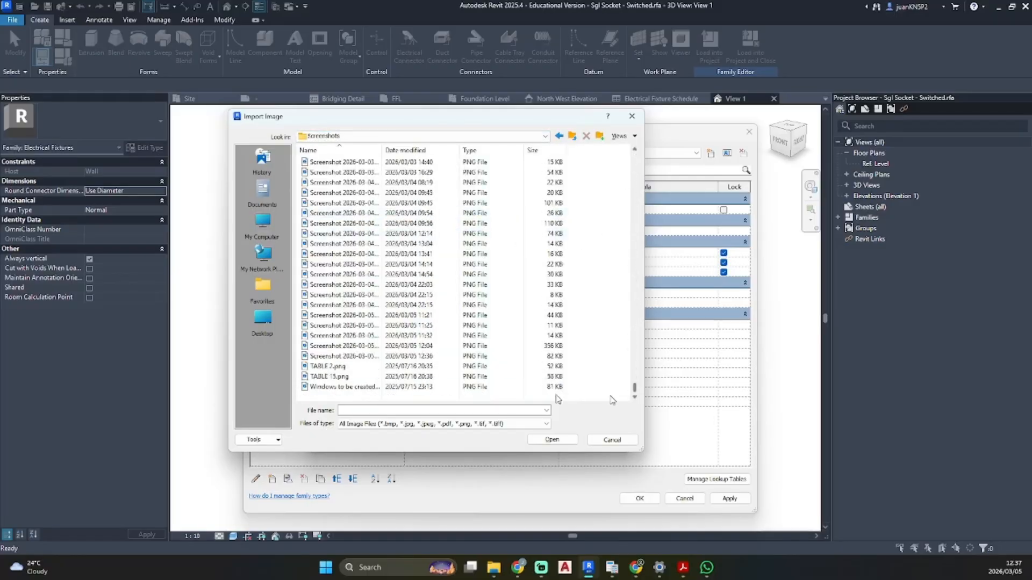
pyautogui.click(377, 356)
pyautogui.click(552, 439)
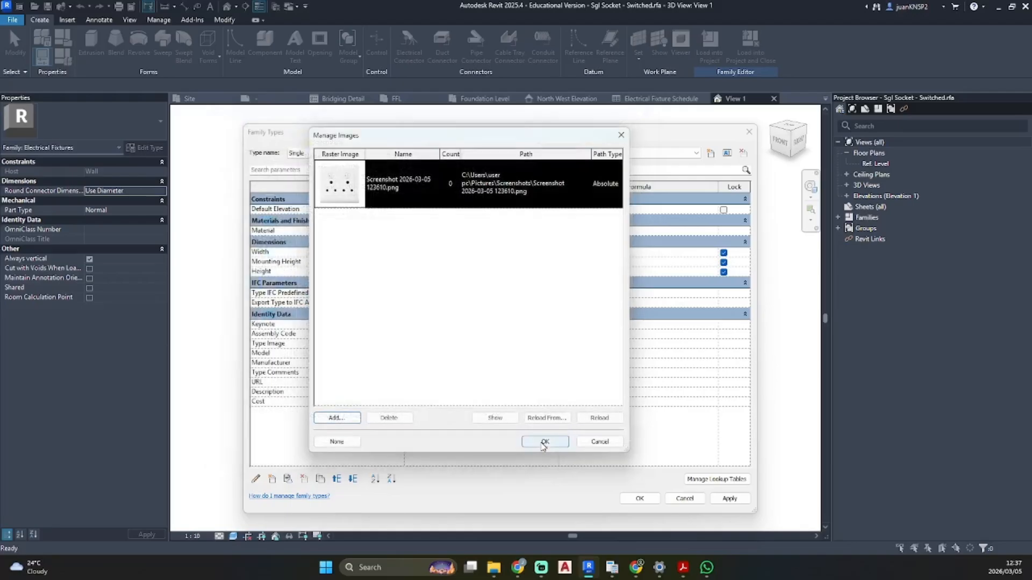
pyautogui.click(540, 443)
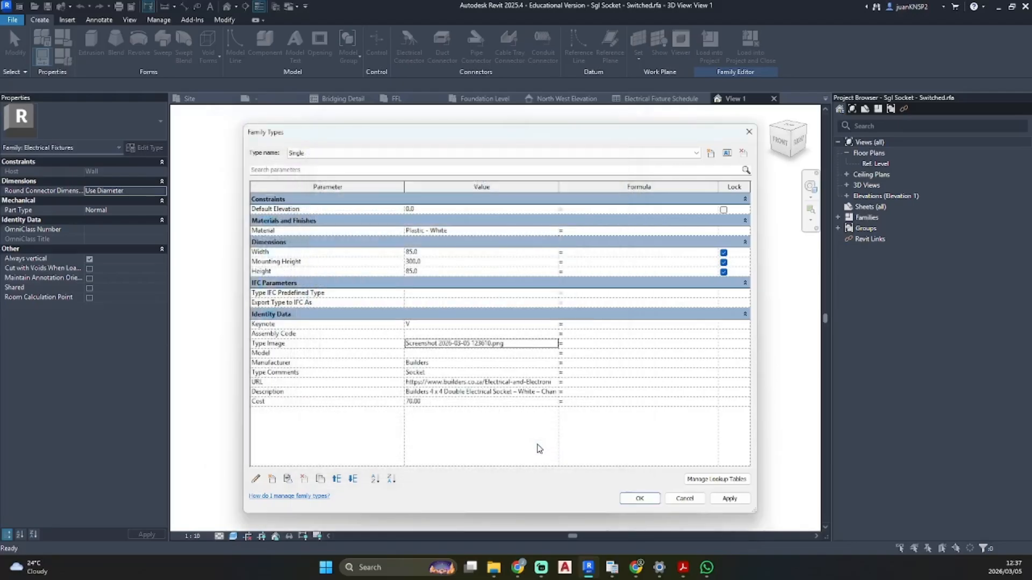
pyautogui.click(729, 498)
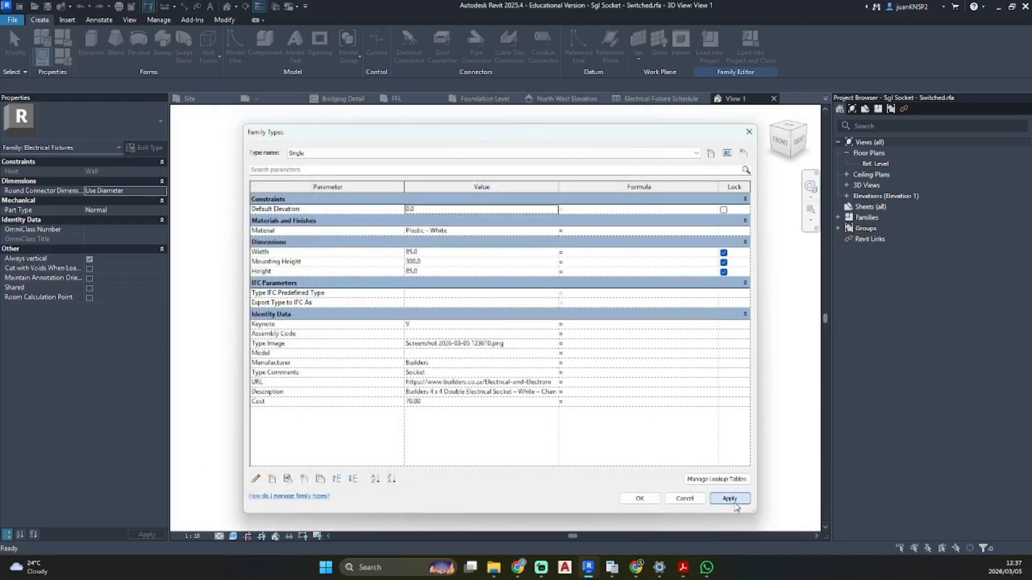
pyautogui.click(640, 499)
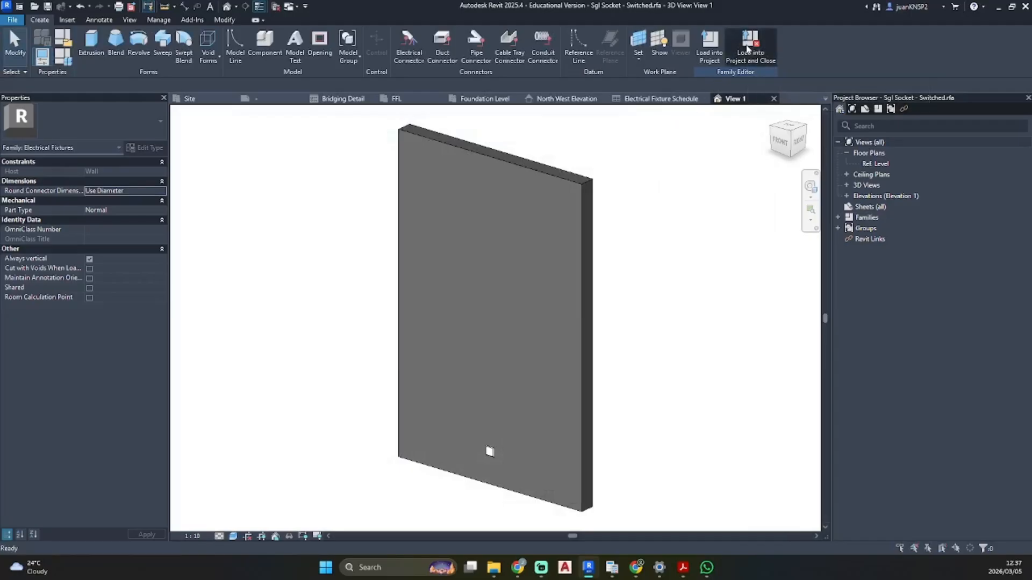
# - Load the socket family into the project, closing it without saving and overwriting the existing version and its parameter values
pyautogui.click(748, 48)
pyautogui.click(478, 361)
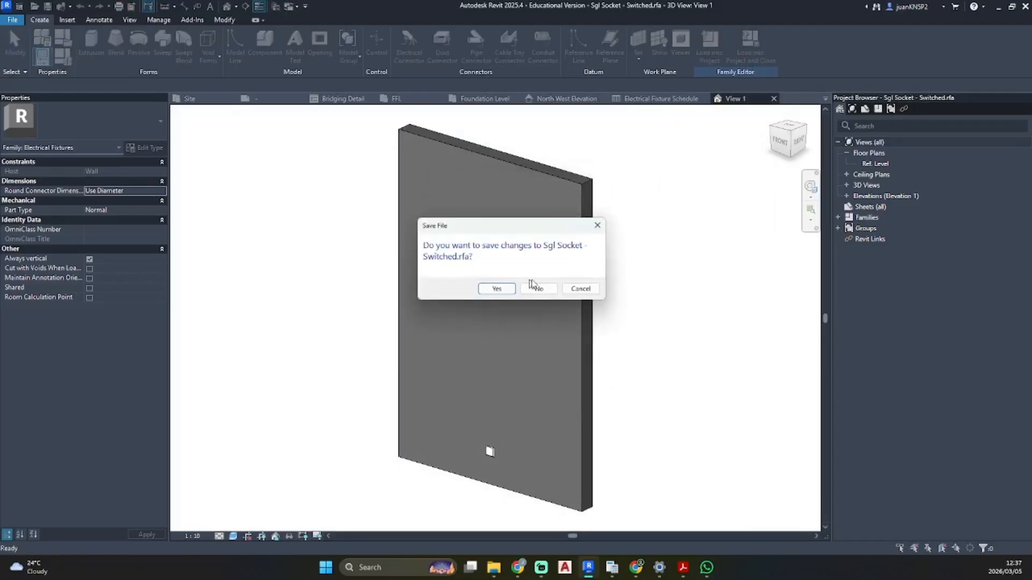
pyautogui.click(535, 289)
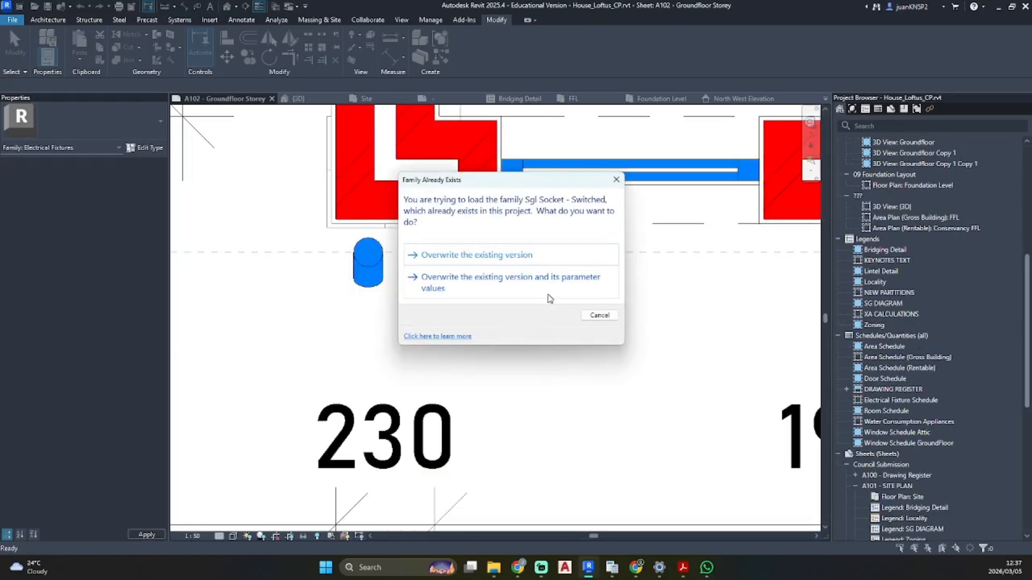
pyautogui.click(543, 293)
# - Open sheet A104 - Elevations and place the Electrical Fixture Schedule in the space beside the room schedule
pyautogui.scroll(-15, 913, 377)
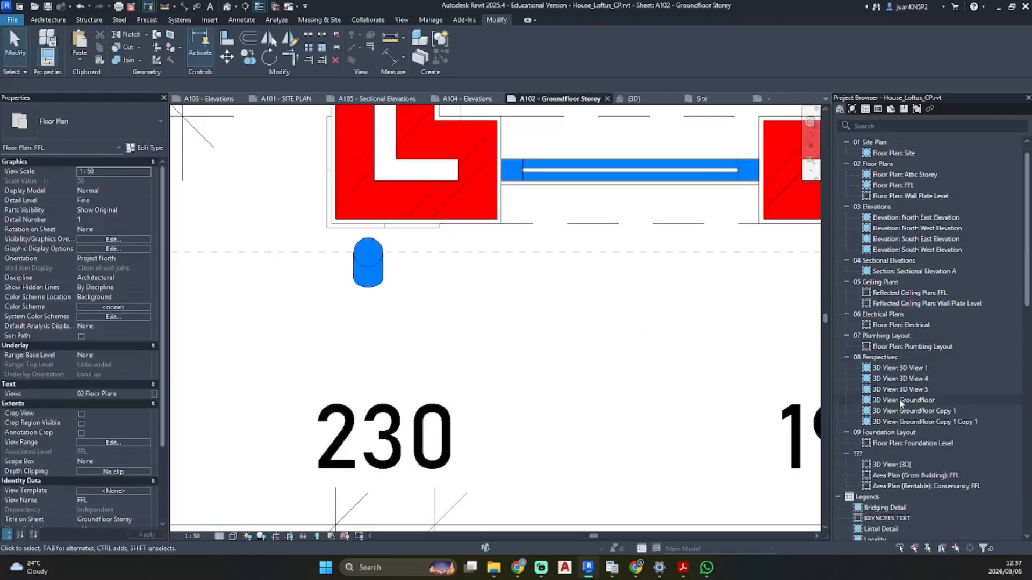
pyautogui.doubleClick(887, 378)
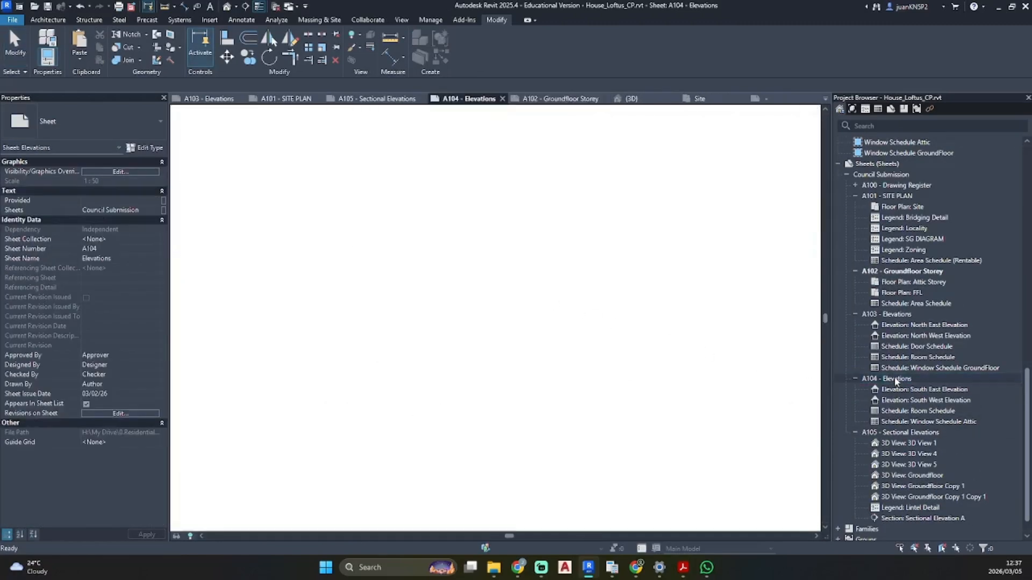
pyautogui.scroll(2, 902, 274)
pyautogui.scroll(2, 895, 242)
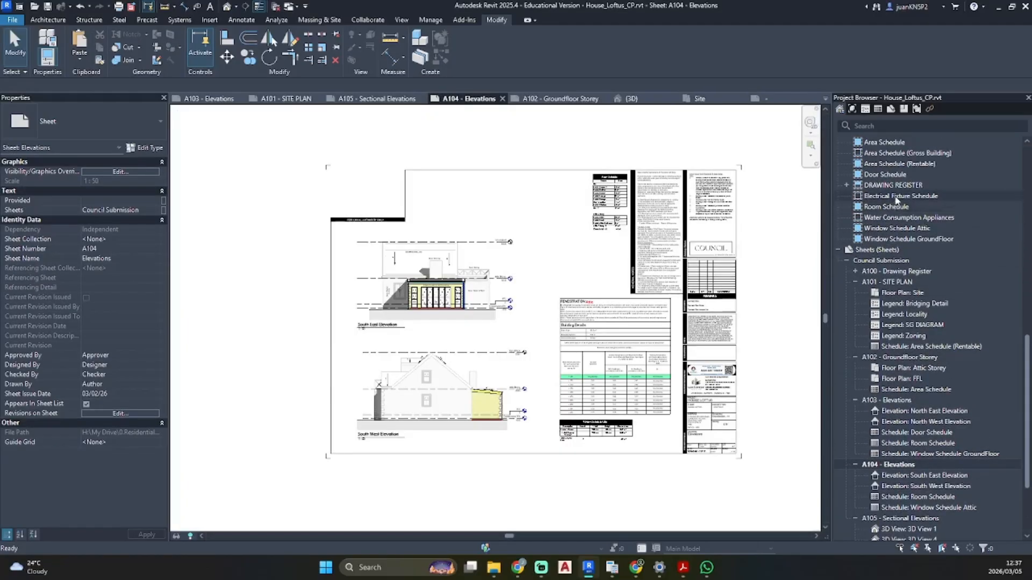
pyautogui.moveTo(901, 196); pyautogui.dragTo(521, 209)
pyautogui.click(521, 210)
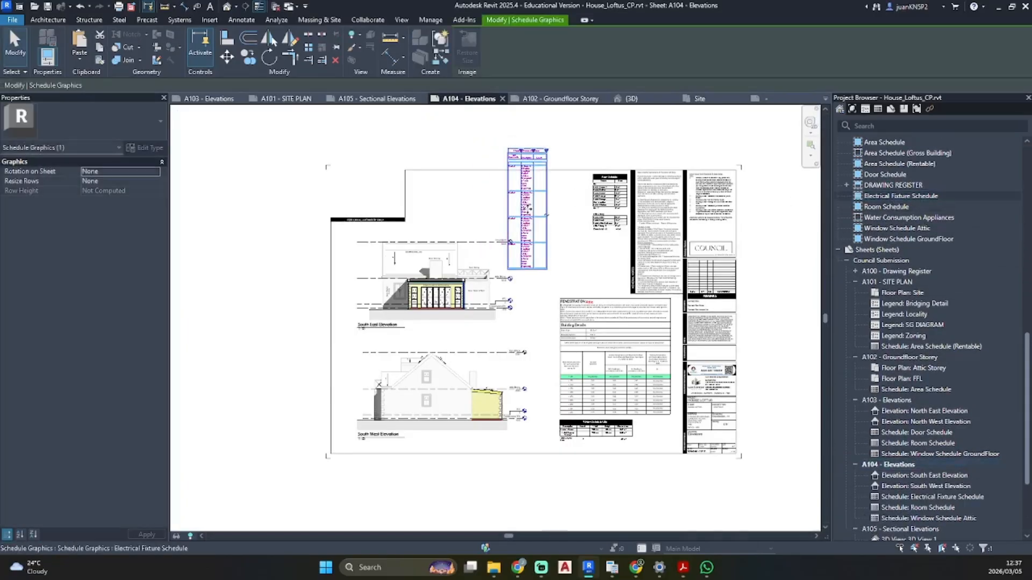
# - Widen the Description column of the placed Electrical Fixture Schedule to more than twice its width
pyautogui.scroll(4, 519, 207)
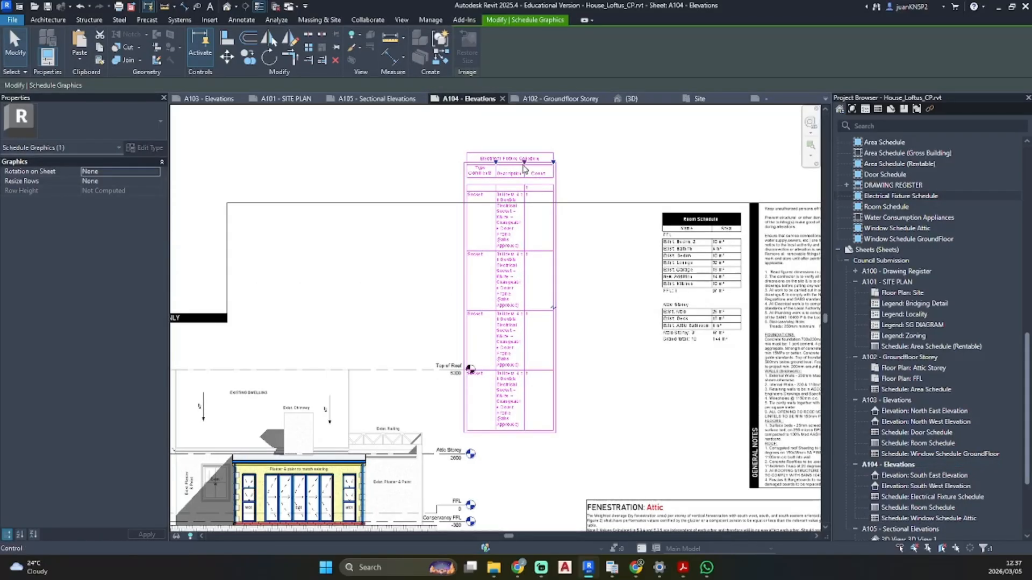
pyautogui.moveTo(525, 162); pyautogui.dragTo(592, 161)
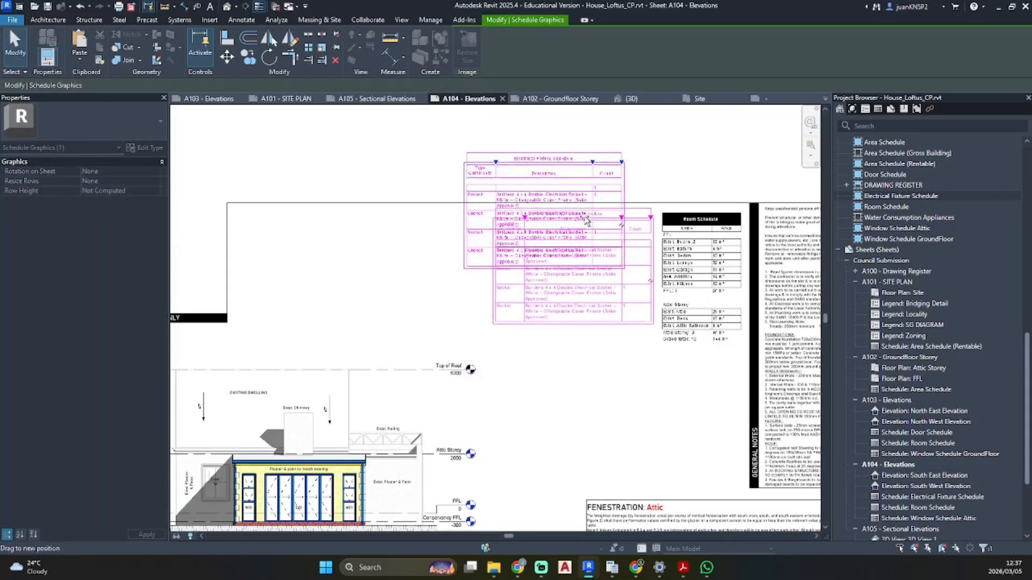
pyautogui.press('Escape')
pyautogui.scroll(4, 570, 230)
pyautogui.moveTo(586, 296); pyautogui.dragTo(524, 238, button='middle')
# - Open the placed schedule for editing and choose a calculation option for the Count field in its formatting settings
pyautogui.doubleClick(508, 267)
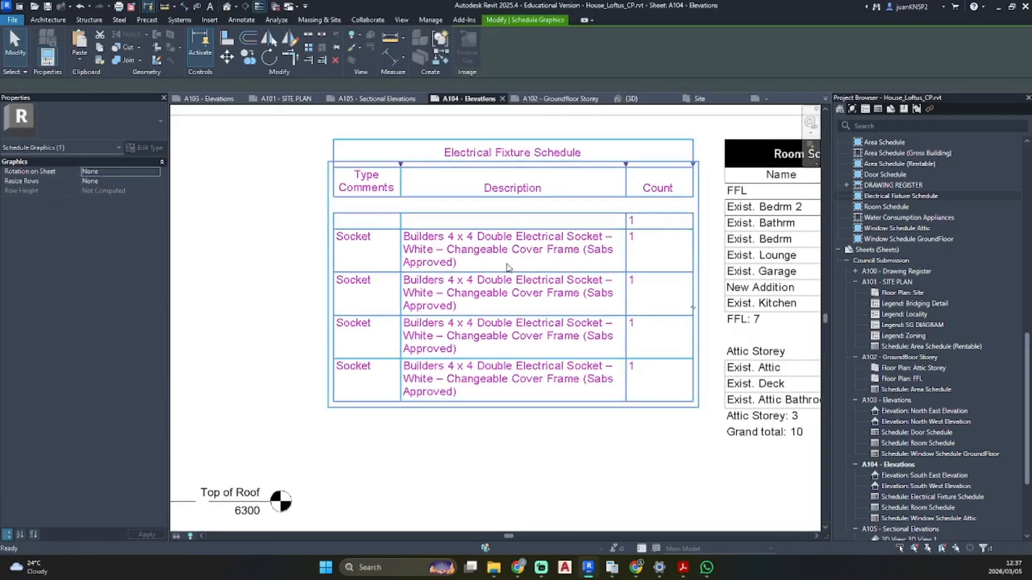
pyautogui.click(132, 259)
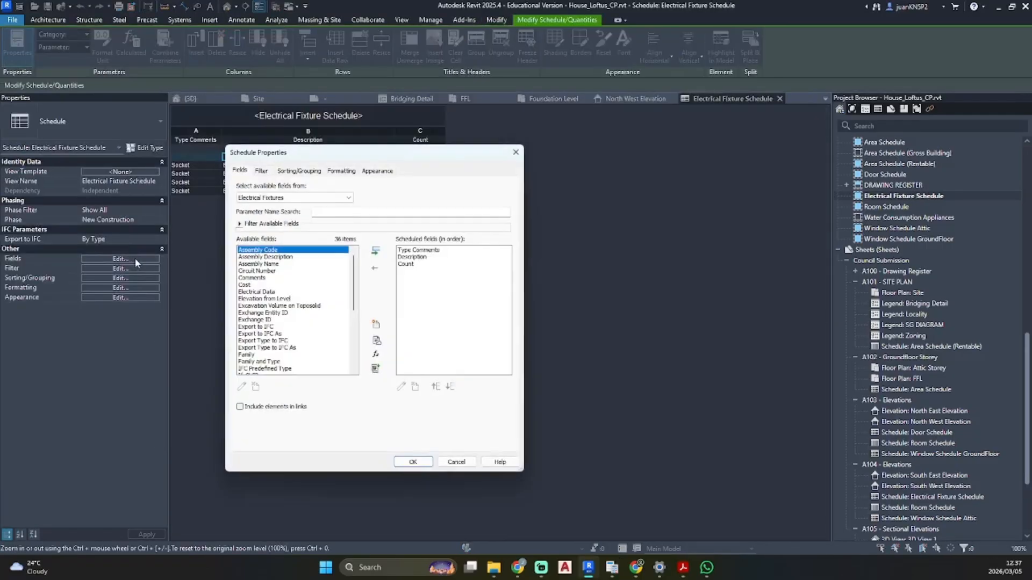
pyautogui.click(421, 251)
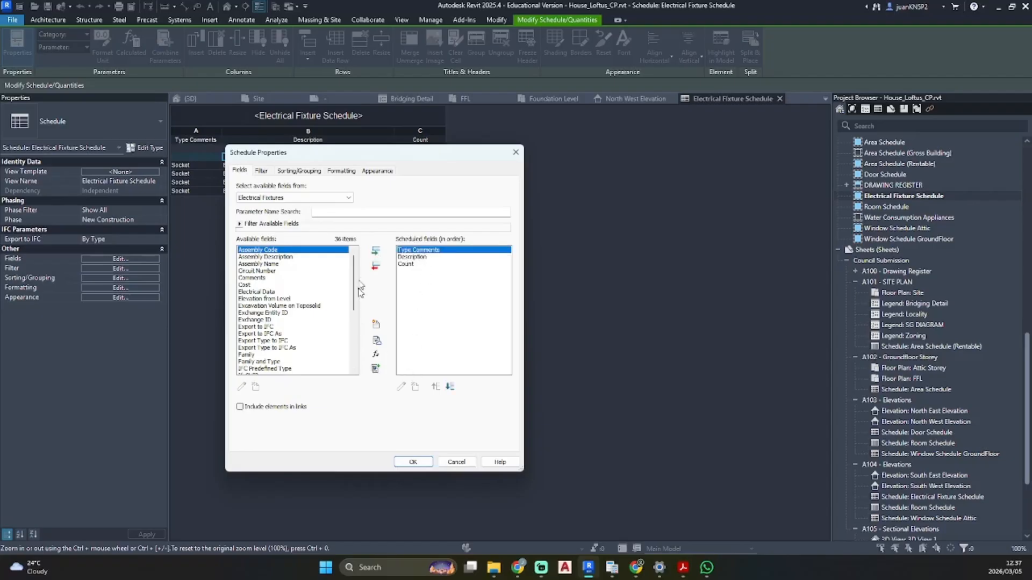
pyautogui.click(341, 170)
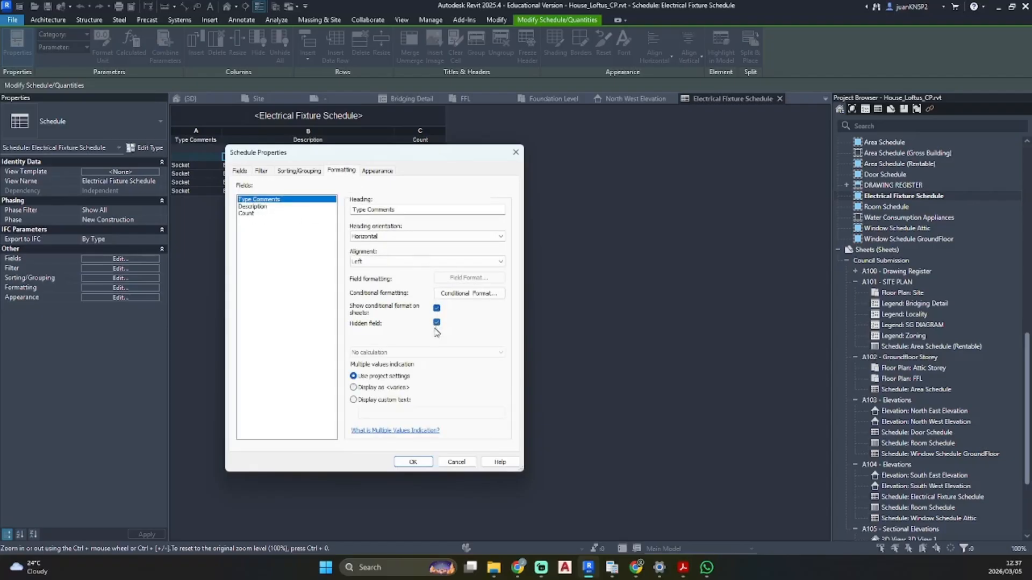
pyautogui.click(246, 213)
pyautogui.click(425, 352)
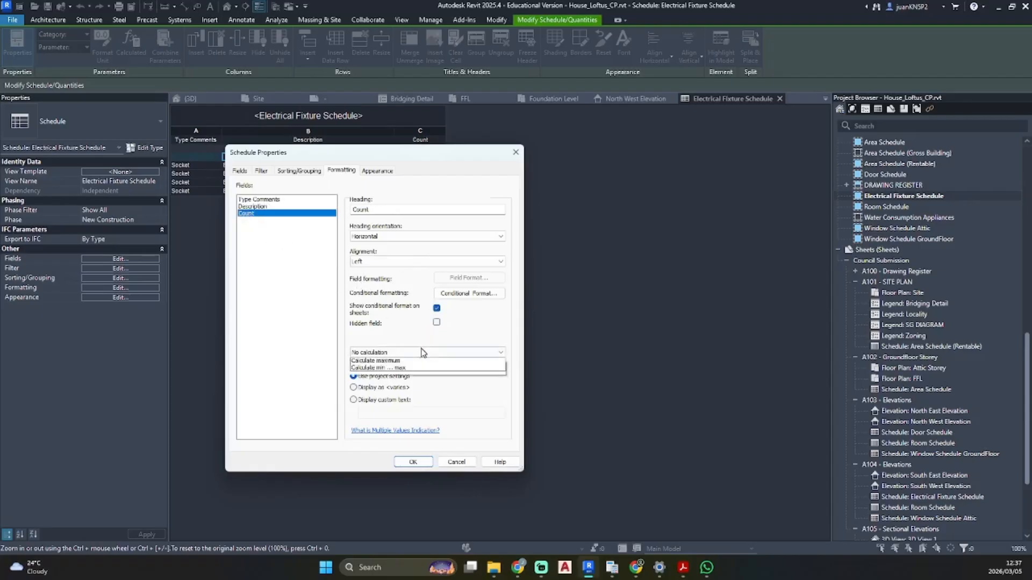
pyautogui.click(397, 370)
pyautogui.click(262, 170)
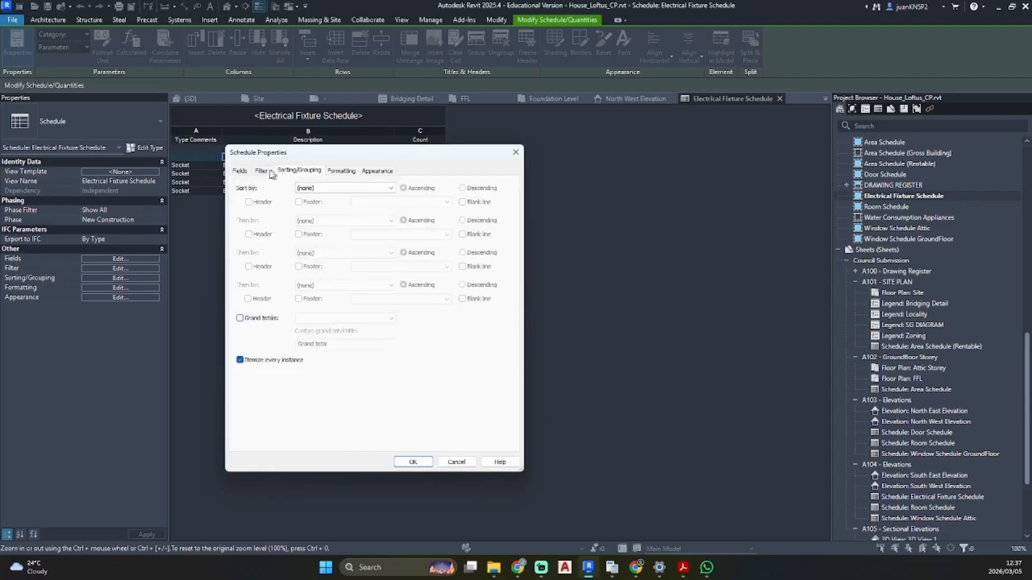
# - Add the Type Image and Cost fields to the schedule's scheduled fields
pyautogui.click(240, 171)
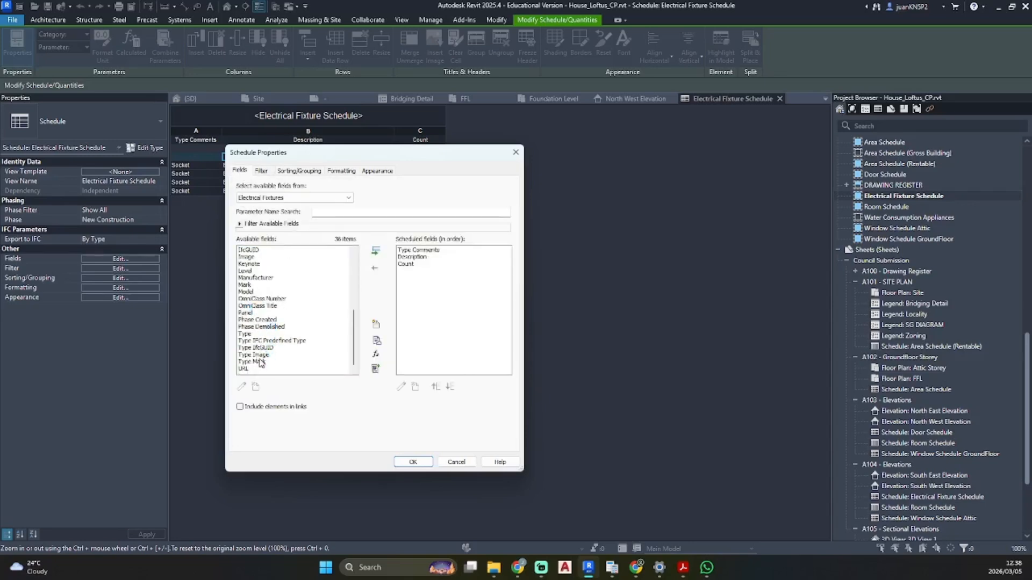
pyautogui.click(256, 355)
pyautogui.click(376, 251)
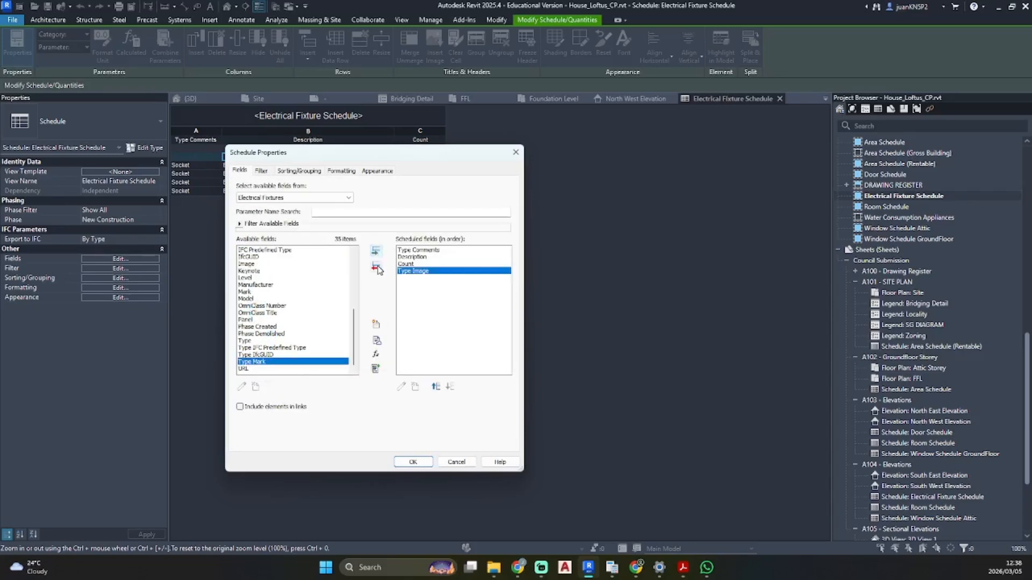
pyautogui.scroll(6, 248, 322)
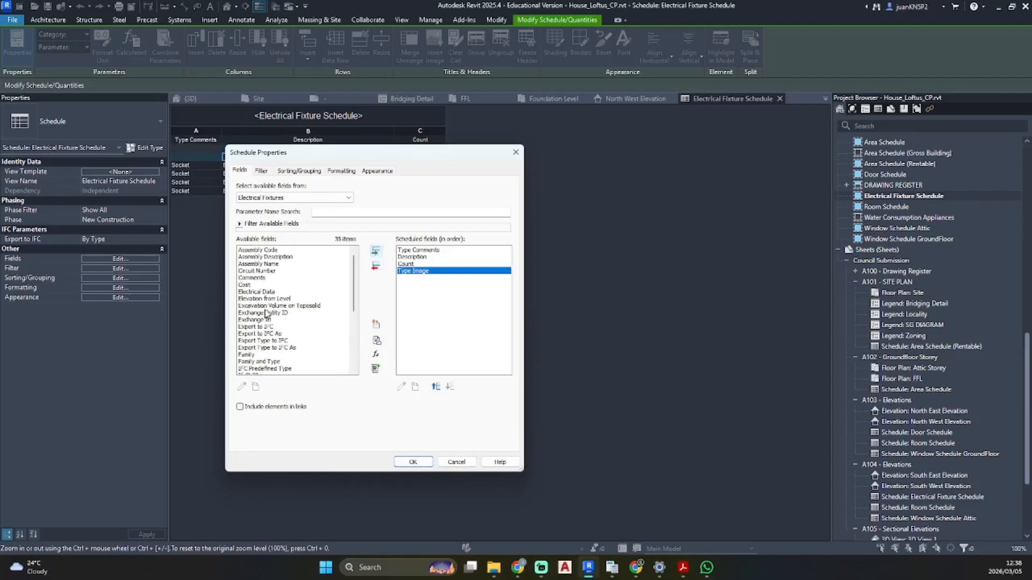
pyautogui.click(247, 285)
pyautogui.click(376, 251)
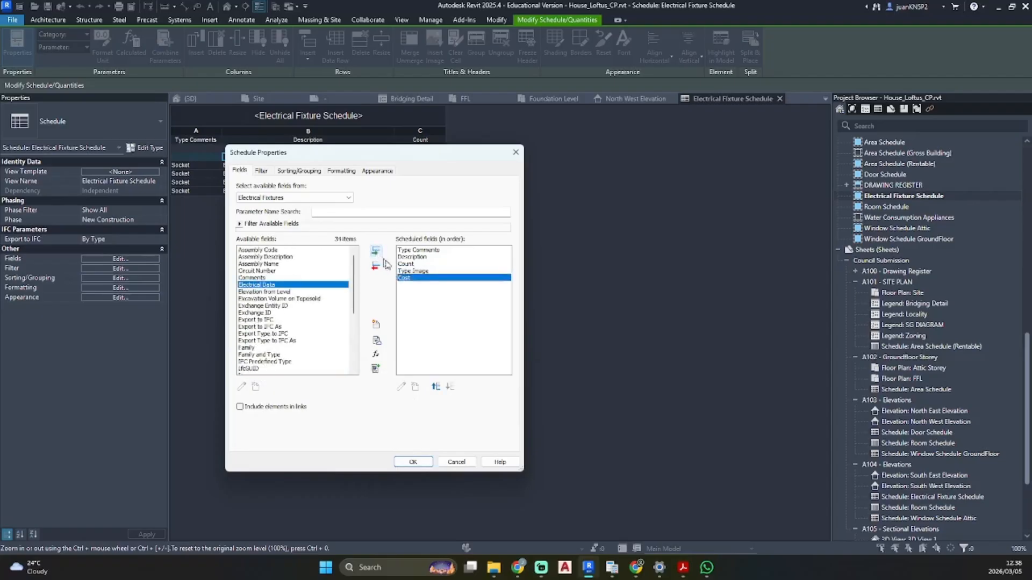
# - Move the Type Image field up so it sits directly after Type Comments in the scheduled field order
pyautogui.click(422, 272)
pyautogui.click(439, 387)
pyautogui.click(439, 387)
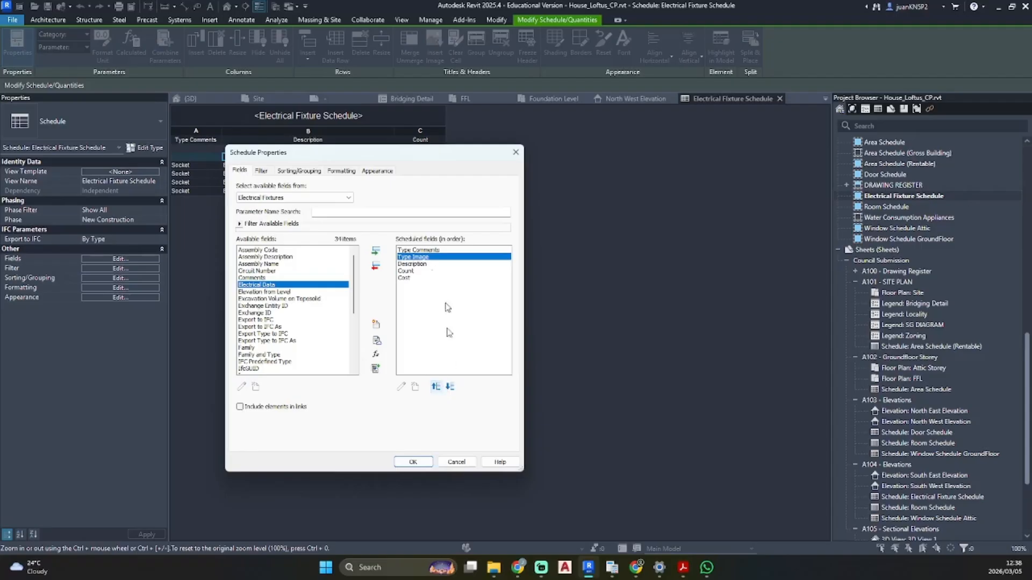
# - Set the Cost field to calculate totals in the schedule's formatting settings and apply the changed fields
pyautogui.rightClick(430, 274)
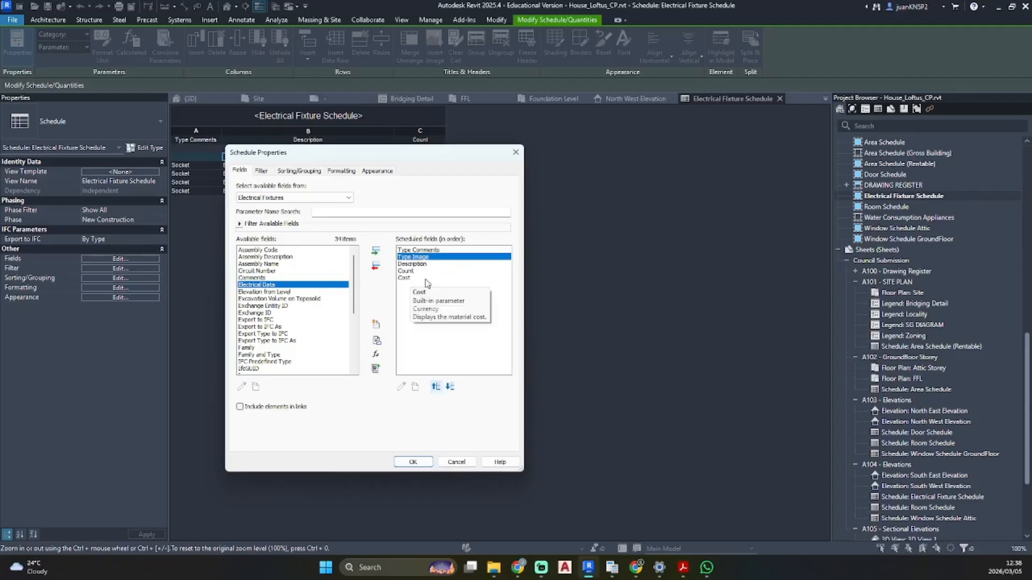
pyautogui.click(341, 171)
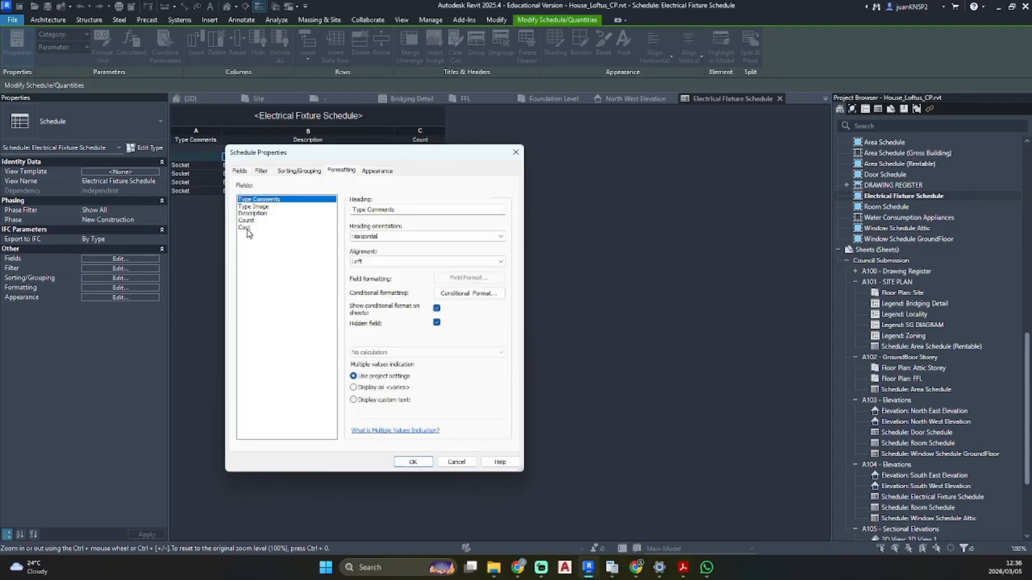
pyautogui.click(246, 227)
pyautogui.click(409, 353)
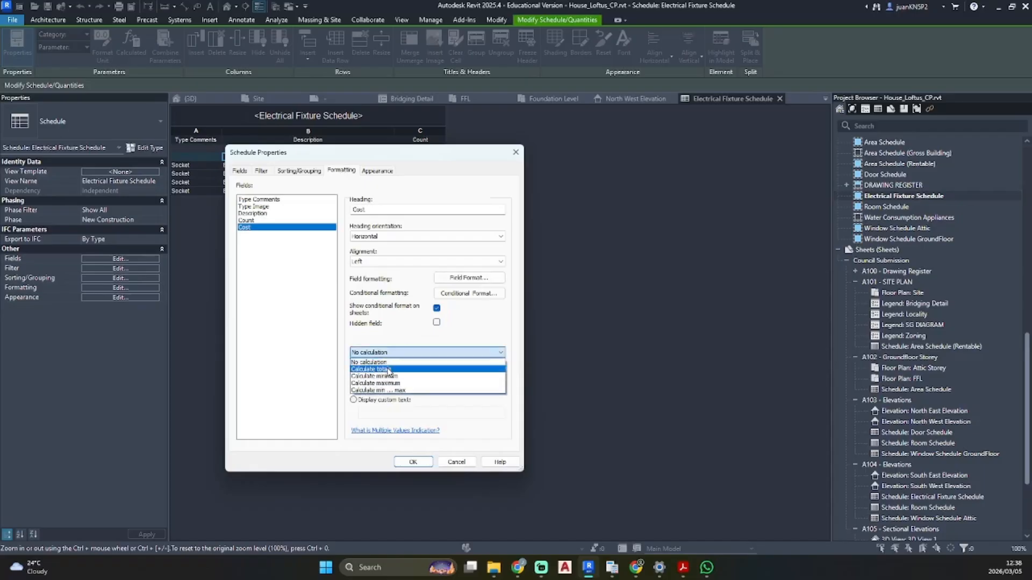
pyautogui.click(387, 375)
pyautogui.click(414, 463)
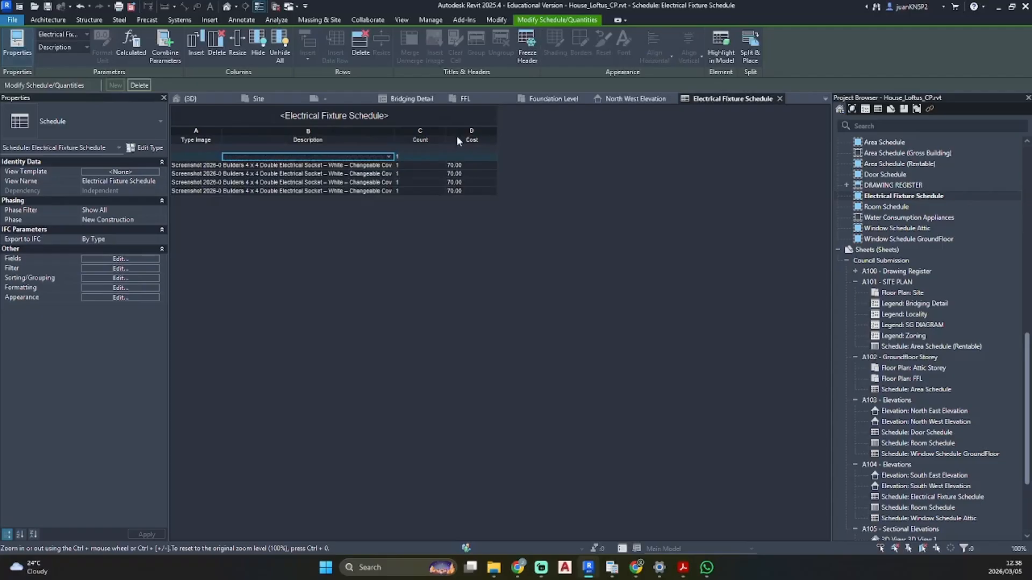
# - Reopen the schedule from sheet A104, enable grand totals with title, count and totals, and turn off itemizing every instance
pyautogui.scroll(-3, 895, 355)
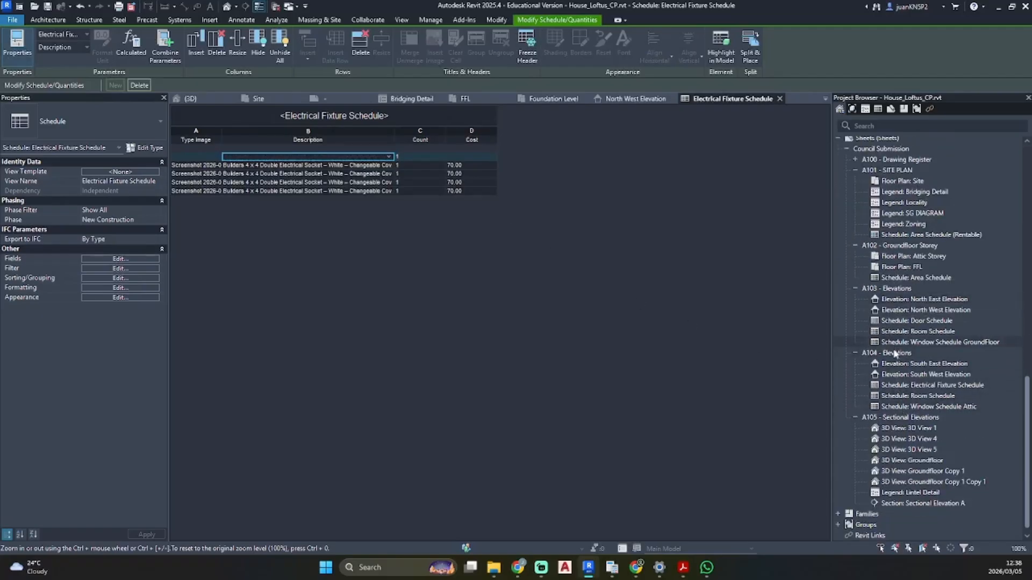
pyautogui.doubleClick(895, 353)
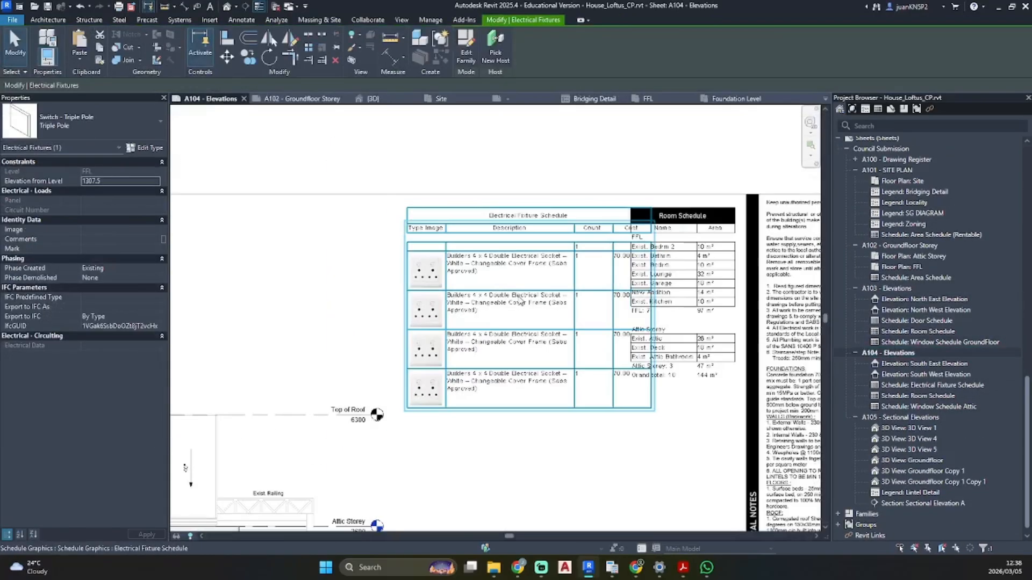
pyautogui.doubleClick(509, 347)
pyautogui.click(127, 268)
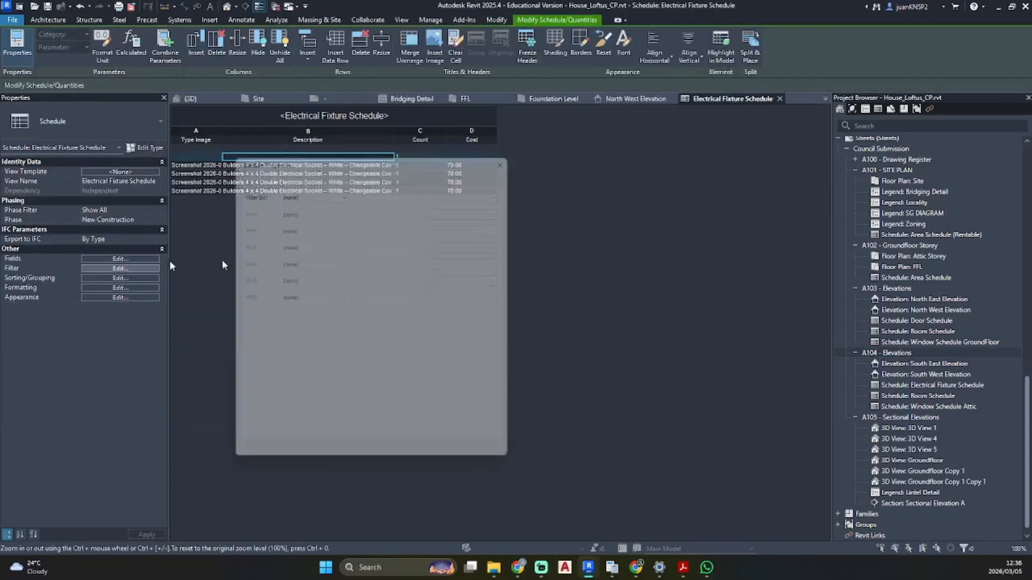
pyautogui.click(300, 171)
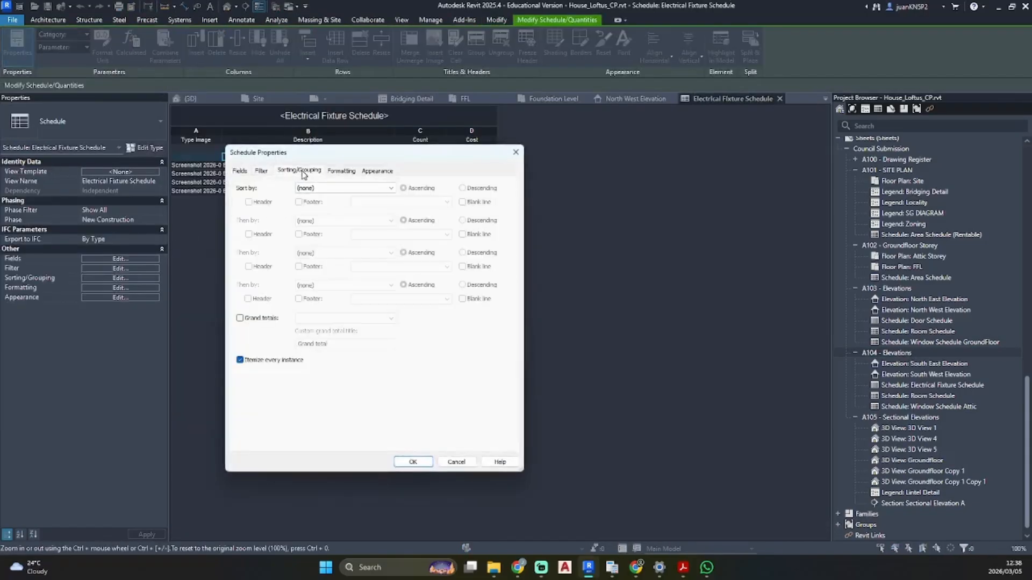
pyautogui.click(240, 319)
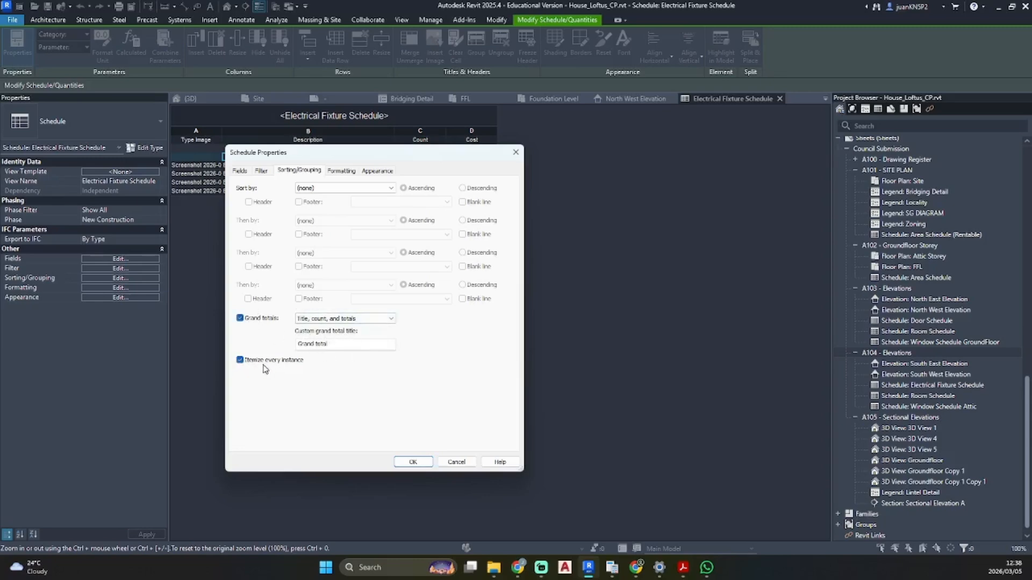
pyautogui.click(240, 360)
pyautogui.click(413, 462)
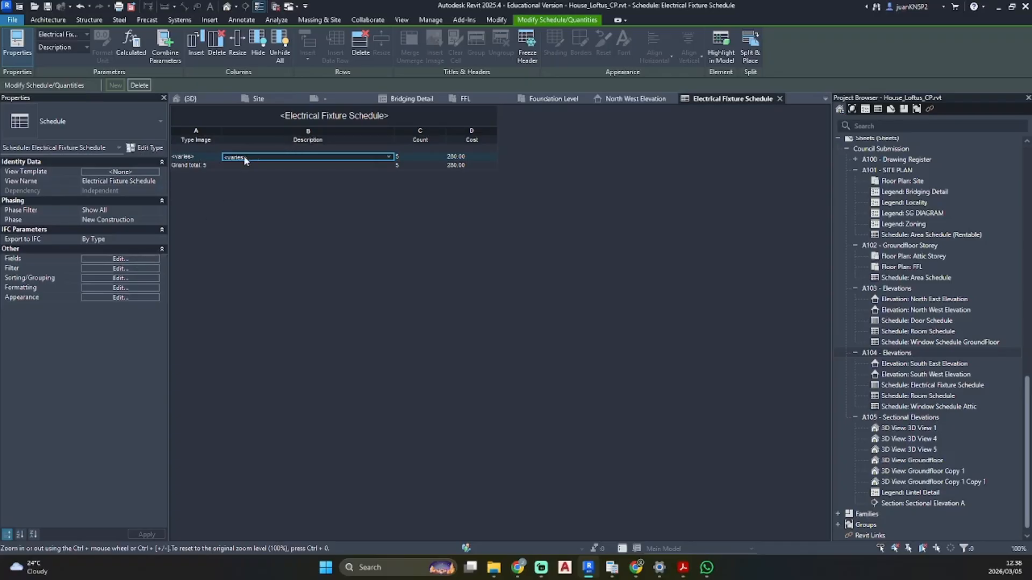
# - Set the Description of the combined fixture row to the existing Builders 4 x 4 Double Electrical Socket entry
pyautogui.click(388, 157)
pyautogui.click(385, 164)
pyautogui.click(540, 294)
pyautogui.click(218, 157)
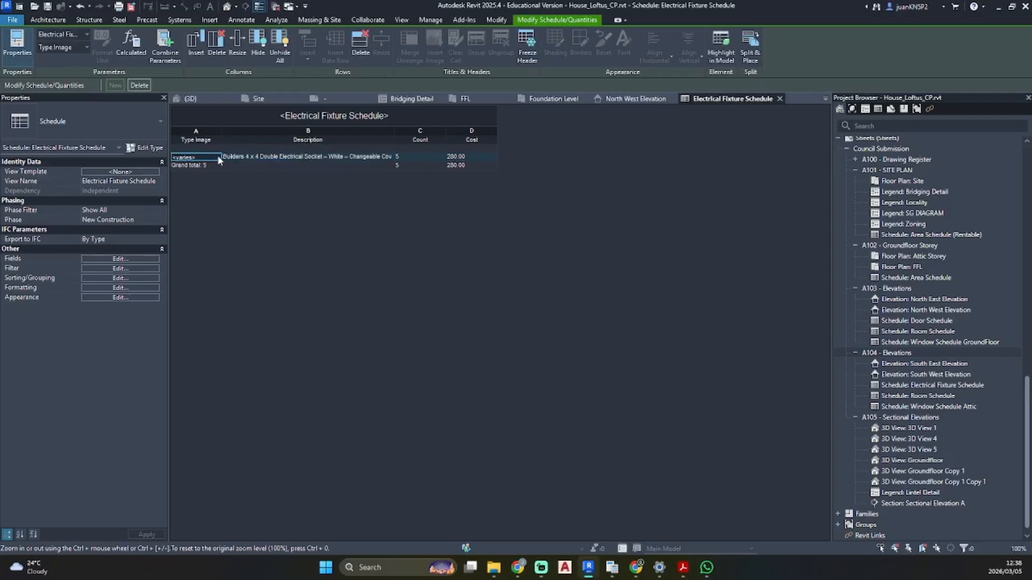
# - Sort the Electrical Fixture Schedule by Type Image in ascending order
pyautogui.click(115, 260)
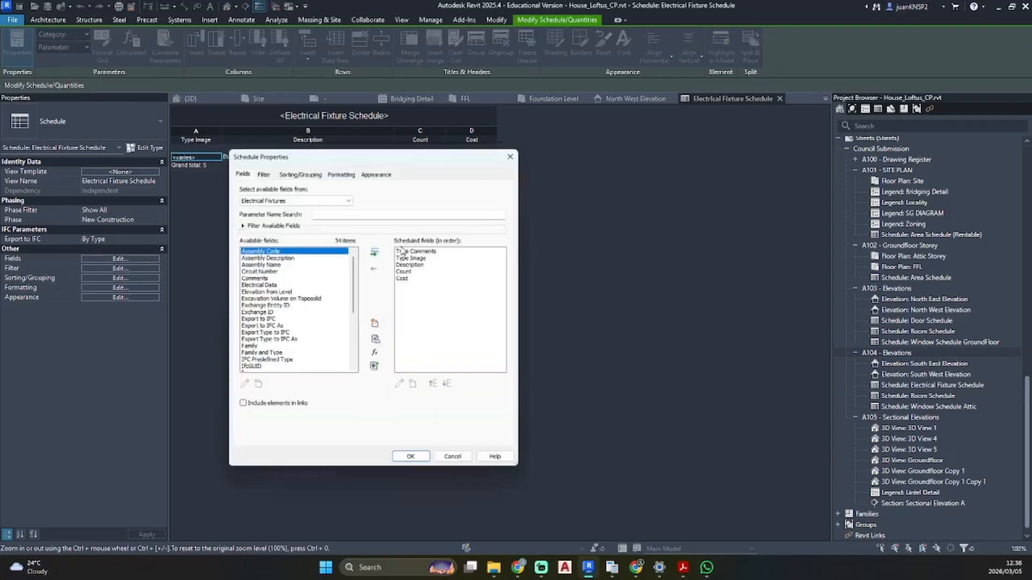
pyautogui.click(280, 172)
pyautogui.click(323, 188)
pyautogui.click(328, 211)
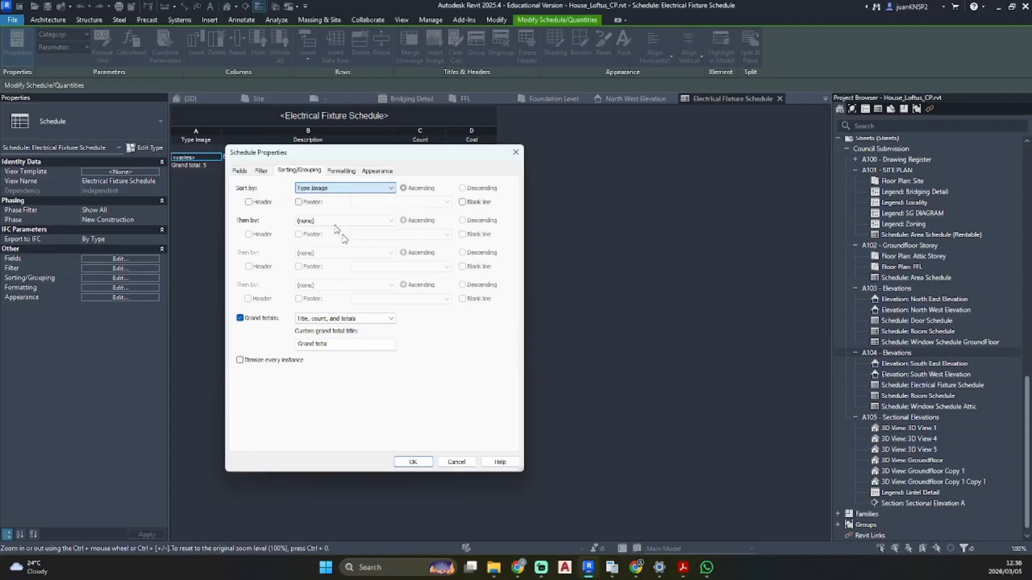
pyautogui.click(413, 463)
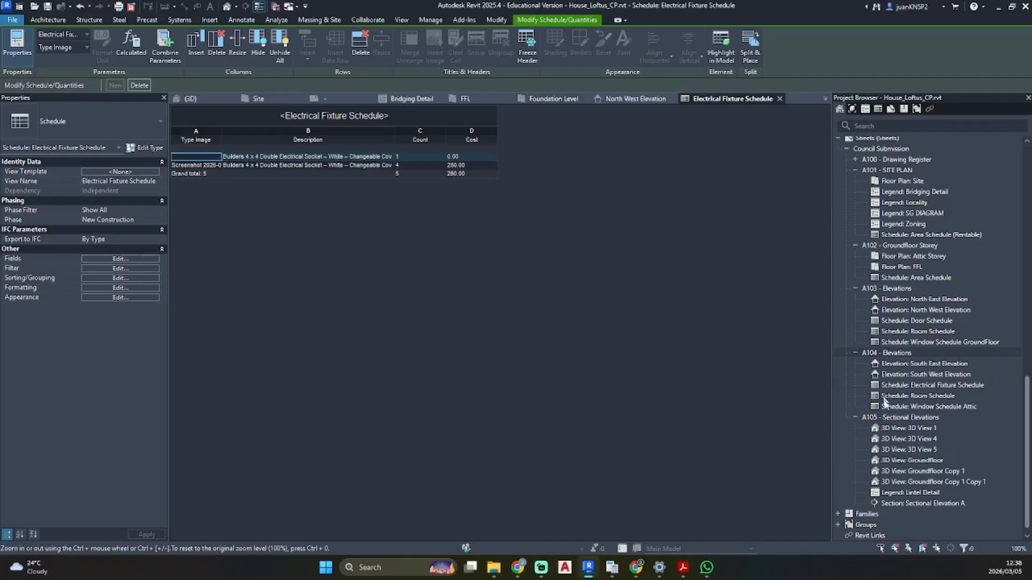
# - Examine the grouped Electrical Fixture Schedule as placed on sheet A104, including its images, counts and costs
pyautogui.doubleClick(895, 354)
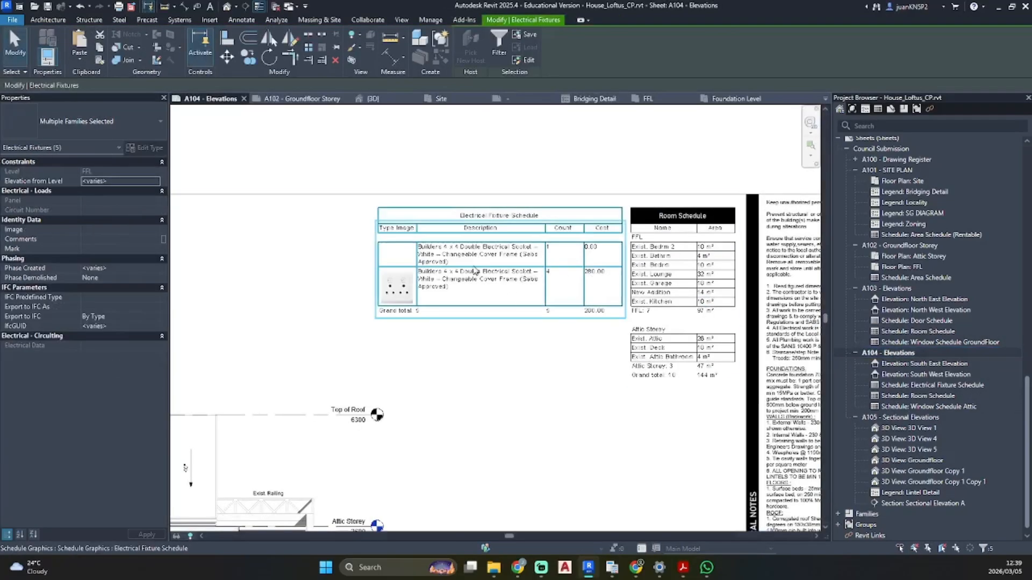
pyautogui.scroll(4, 475, 271)
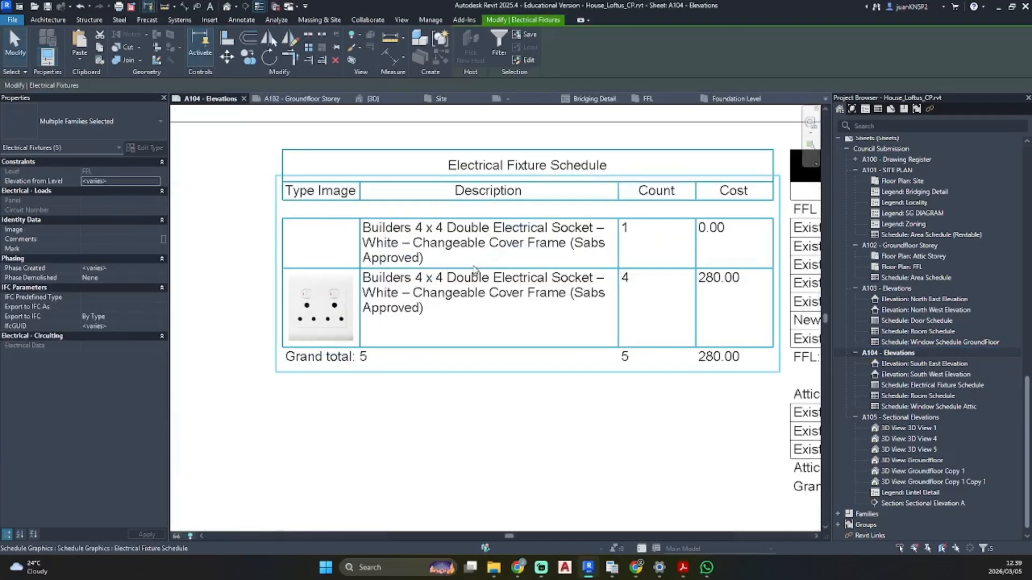
pyautogui.click(501, 256)
pyautogui.scroll(-4, 501, 256)
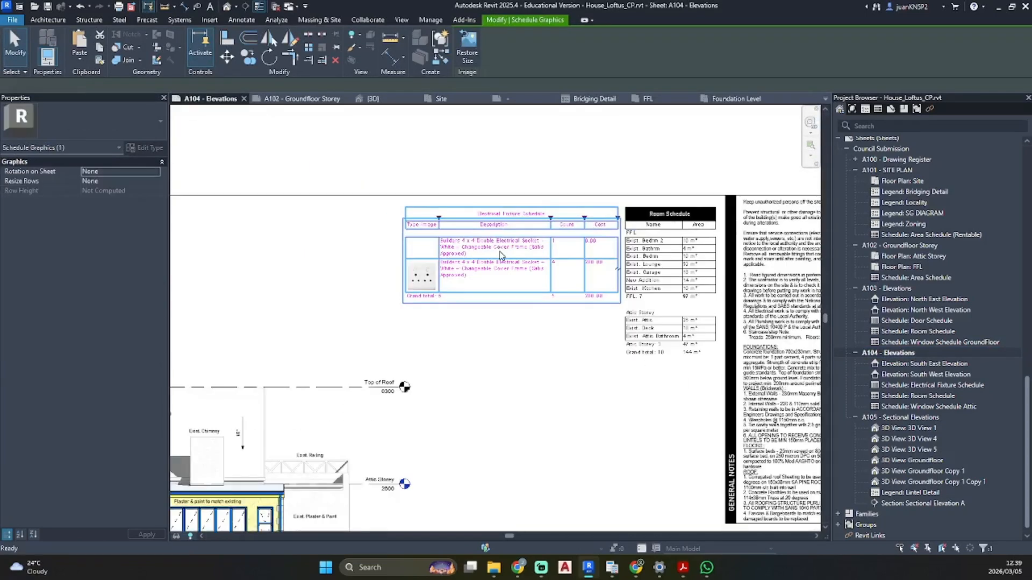
# - Reopen the Electrical Fixture Schedule, tile it beside the sheet views and bring up sheet A102 - Groundfloor Storey
pyautogui.doubleClick(501, 255)
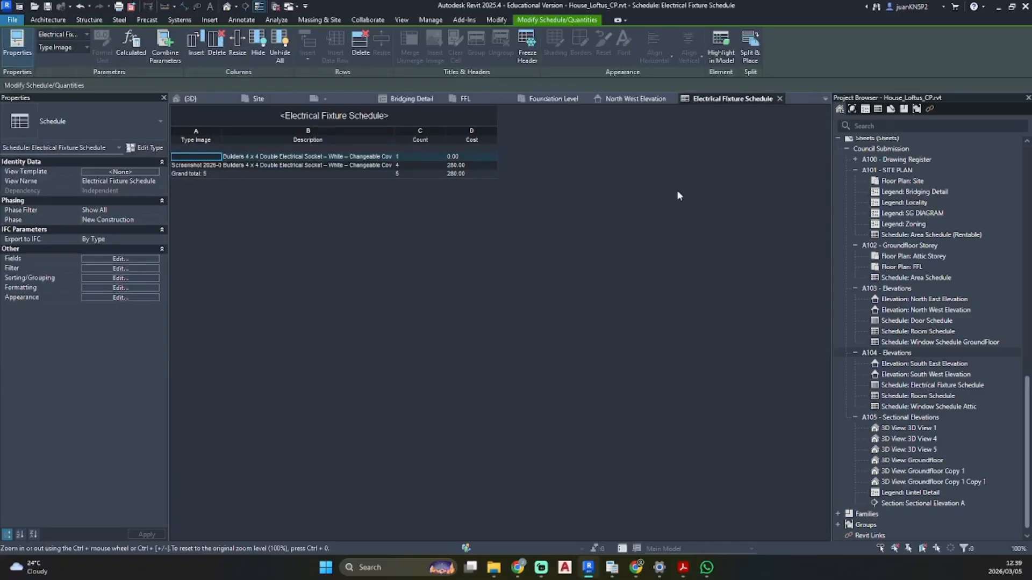
pyautogui.moveTo(741, 101); pyautogui.dragTo(183, 231)
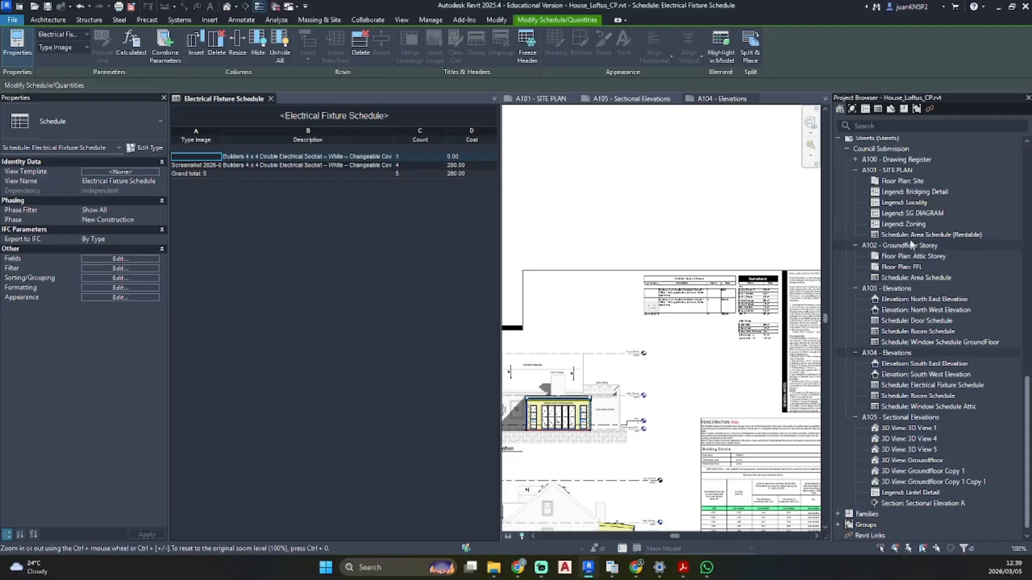
pyautogui.doubleClick(903, 245)
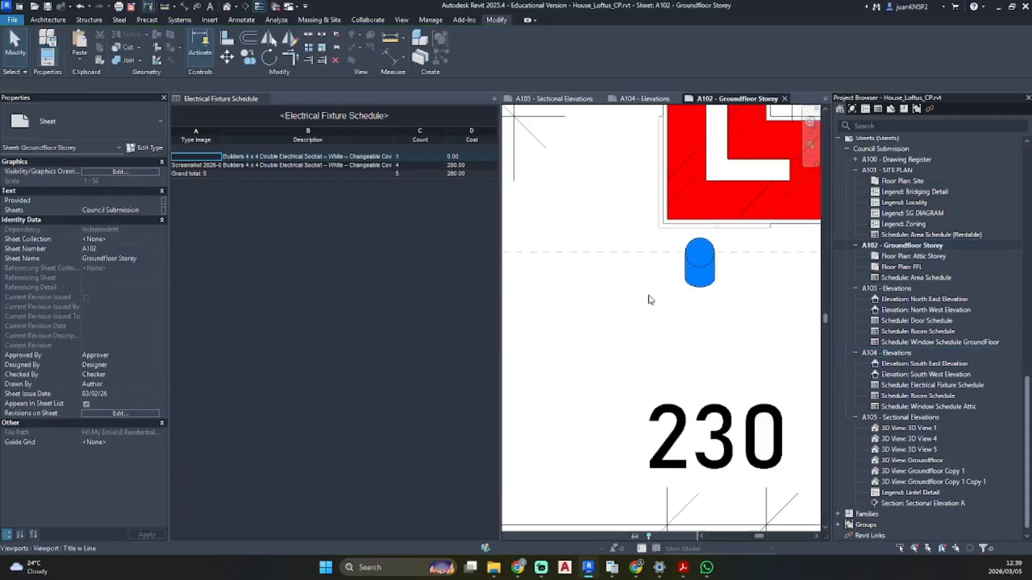
pyautogui.scroll(-5, 650, 300)
# - Select each schedule row in turn and find its matching electrical fixtures in the New Addition area of the floor plan
pyautogui.click(327, 159)
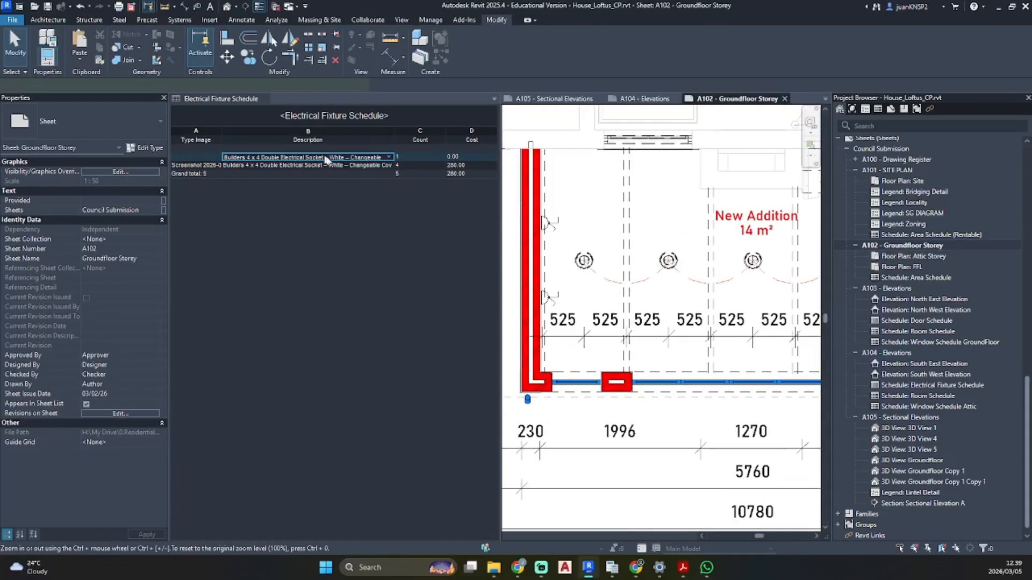
pyautogui.scroll(-5, 755, 272)
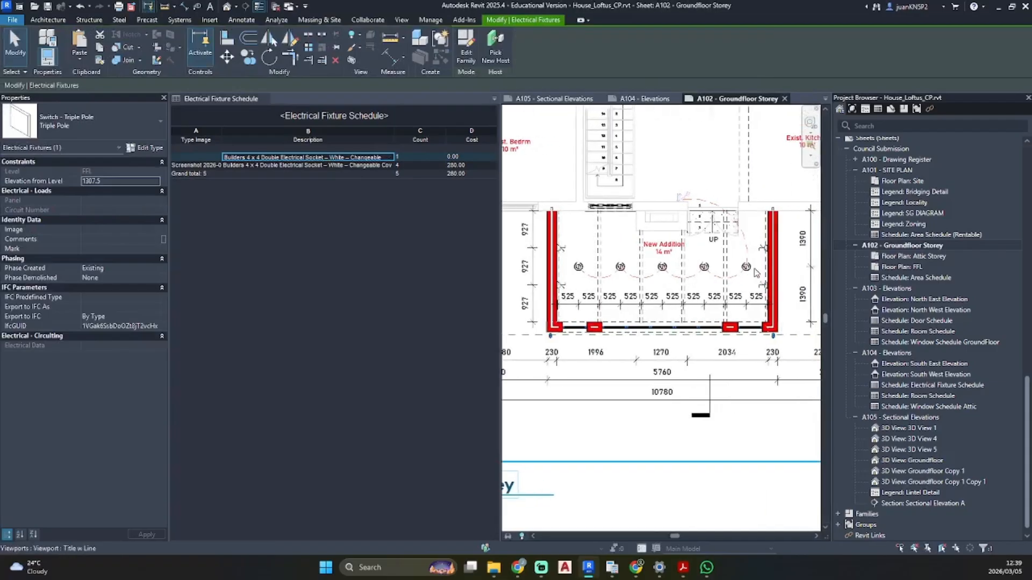
pyautogui.doubleClick(756, 272)
pyautogui.click(300, 165)
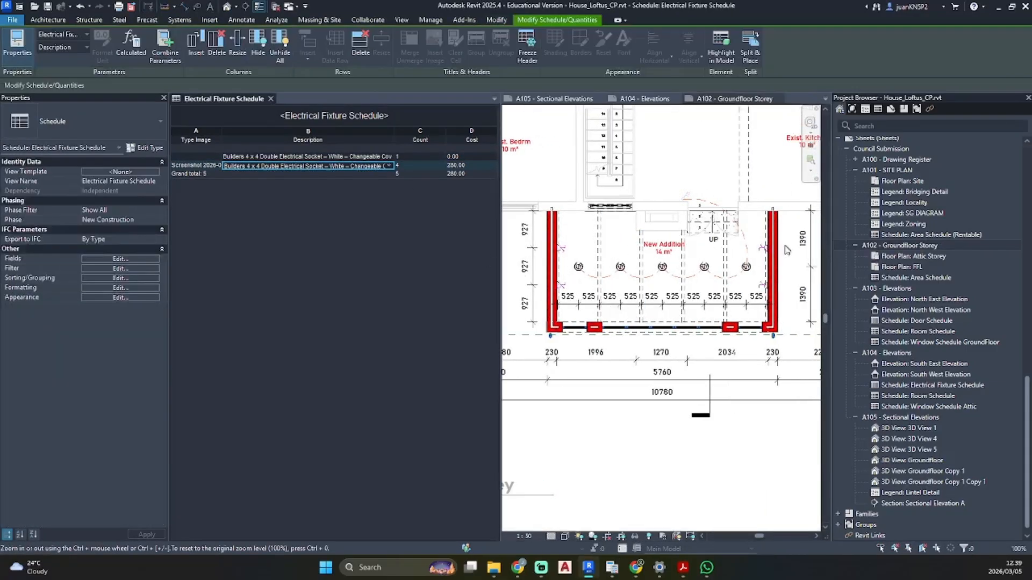
pyautogui.click(288, 157)
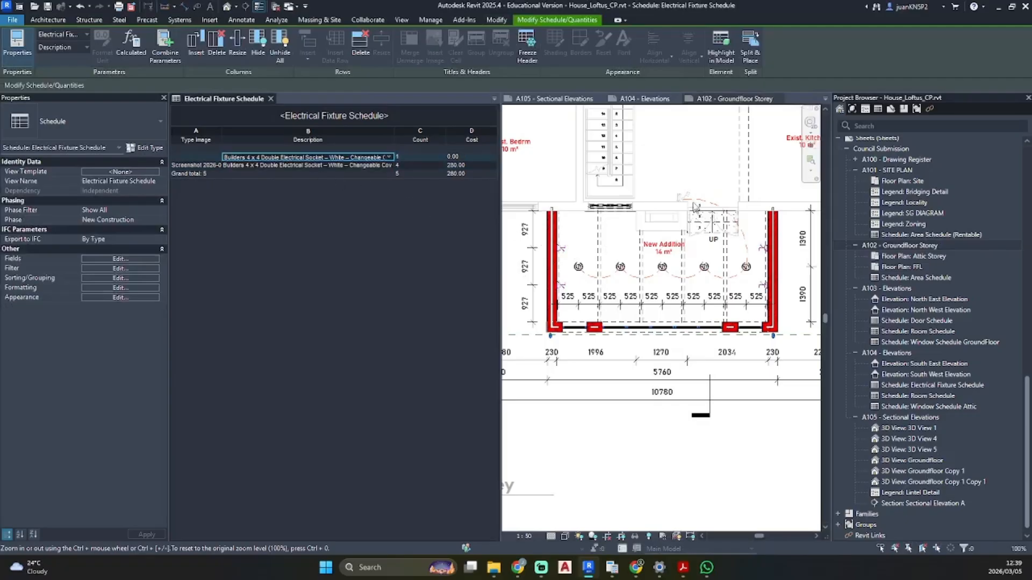
pyautogui.doubleClick(290, 158)
pyautogui.doubleClick(290, 158)
pyautogui.click(715, 163)
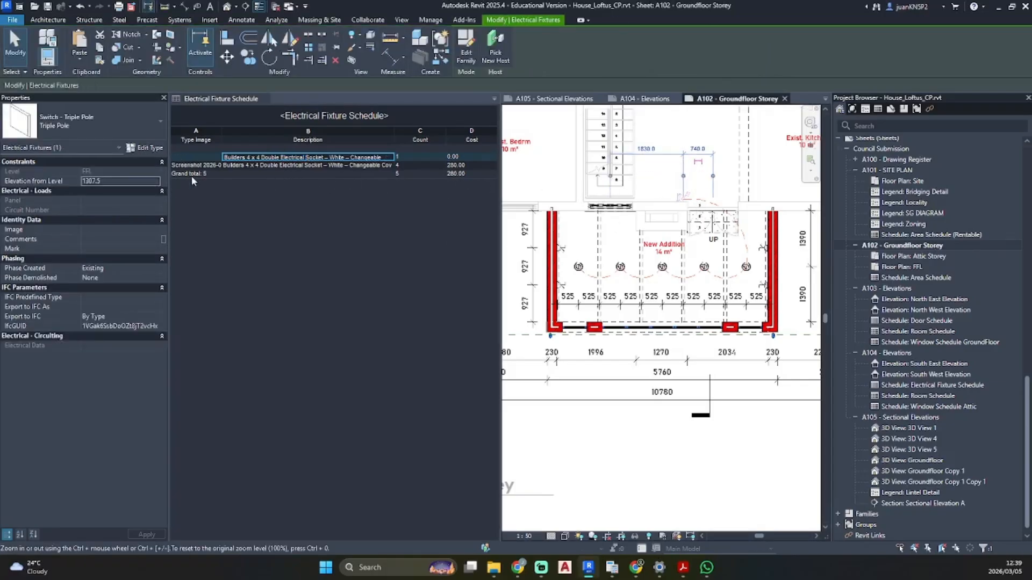
pyautogui.click(249, 182)
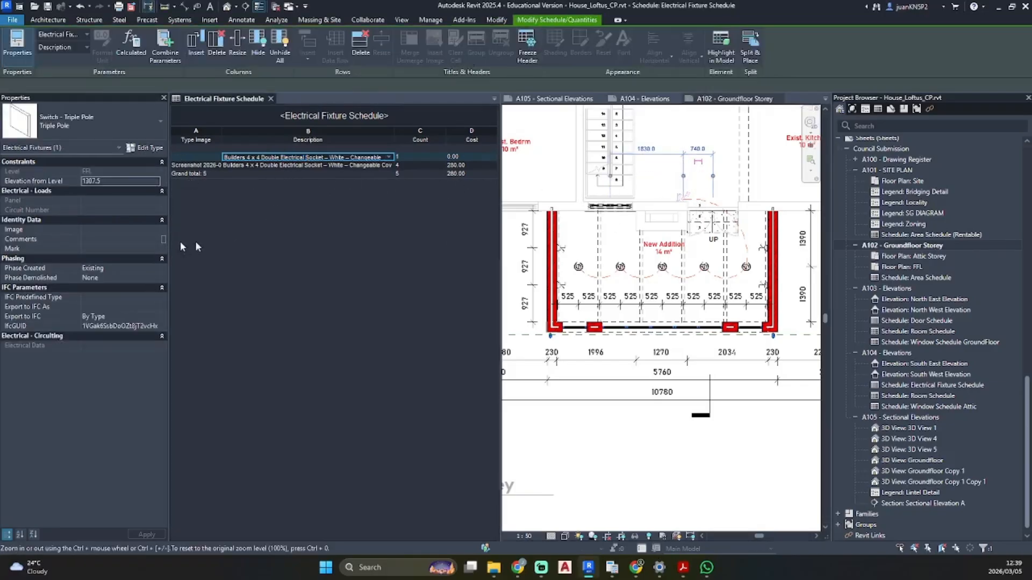
pyautogui.click(144, 150)
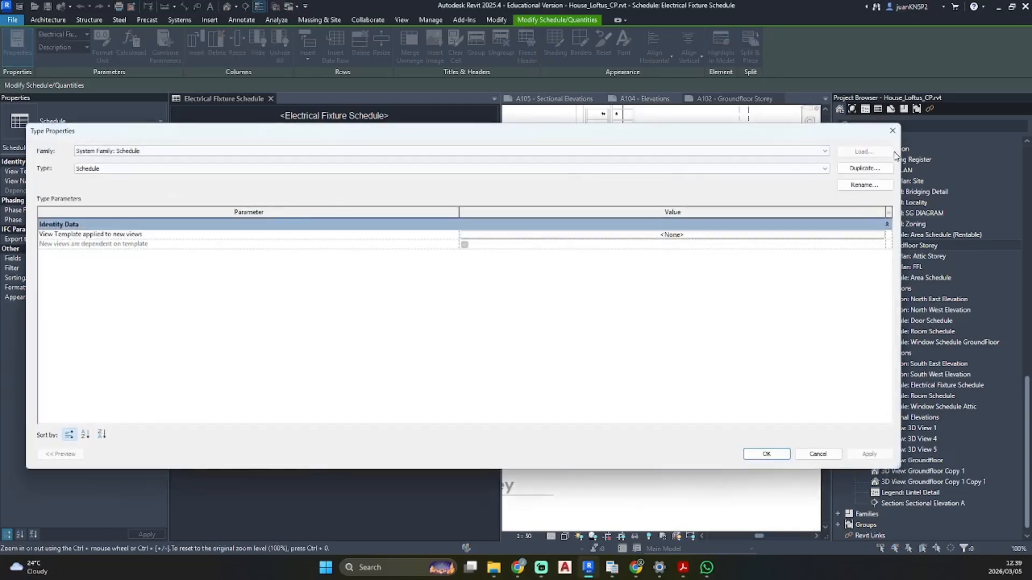
pyautogui.click(892, 130)
# - Filter the schedule to Type Comments equals Socket and remove the blank row before the data
pyautogui.click(110, 272)
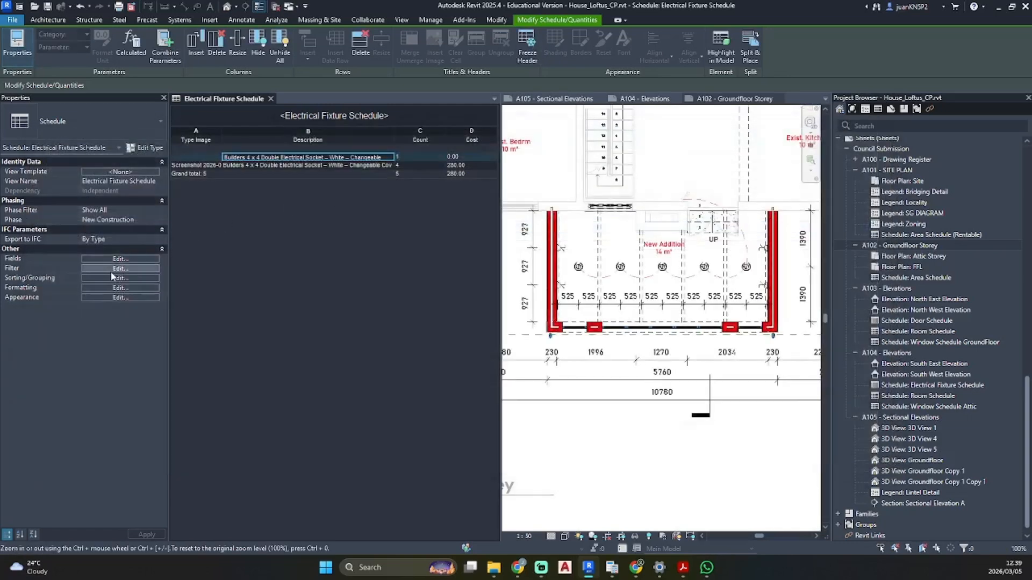
pyautogui.click(312, 188)
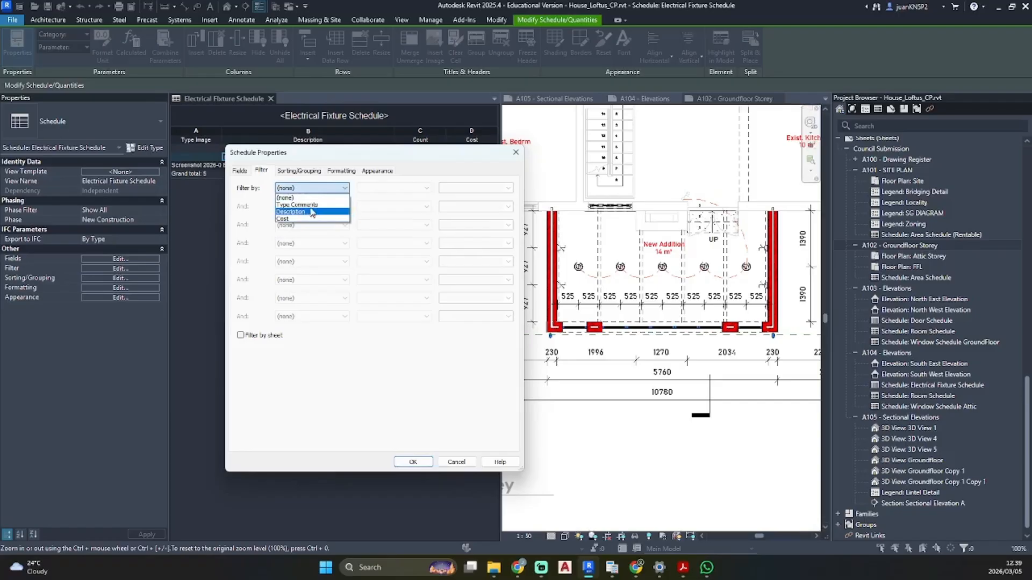
pyautogui.click(306, 203)
pyautogui.click(470, 187)
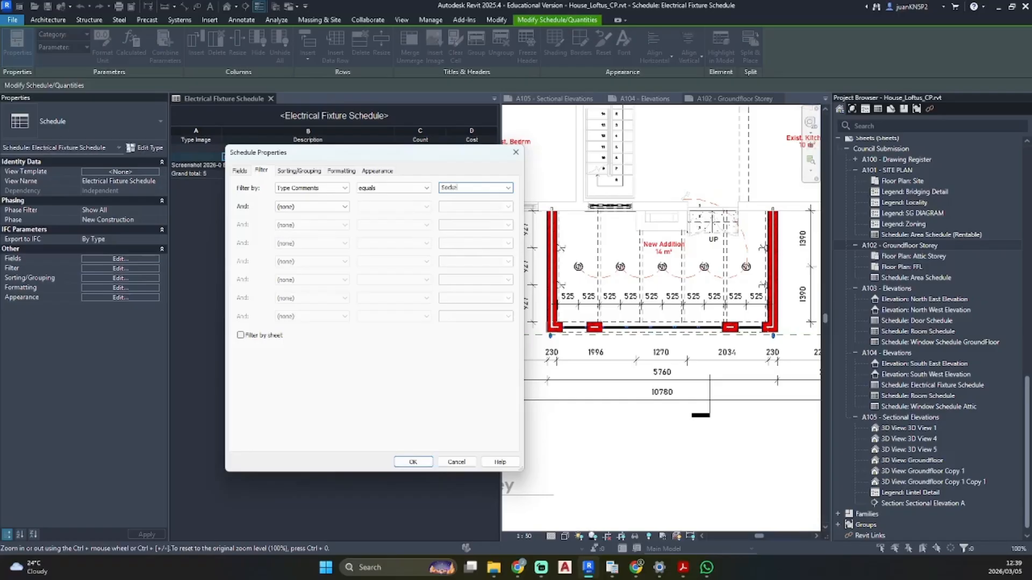
pyautogui.click(411, 462)
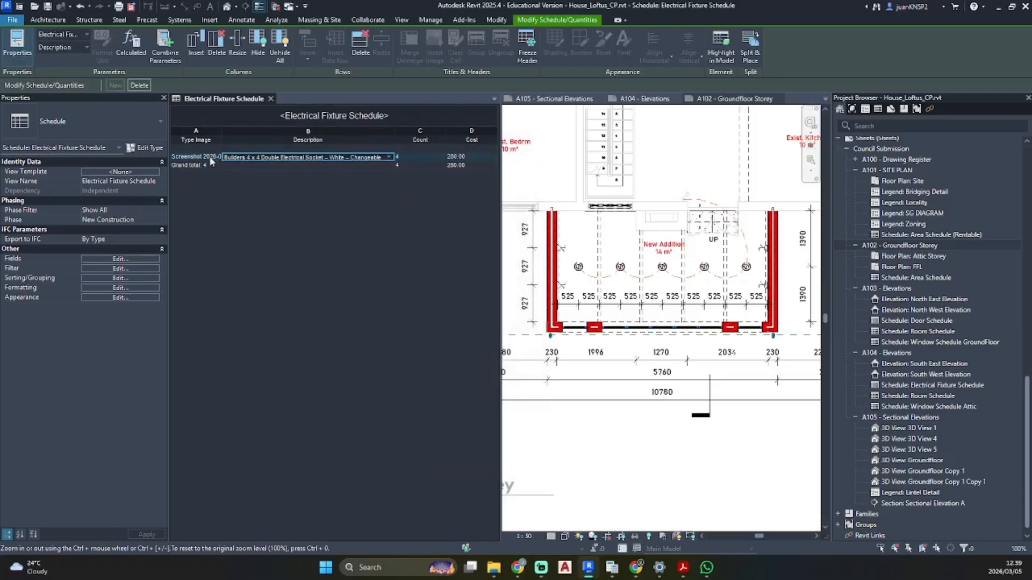
pyautogui.click(120, 298)
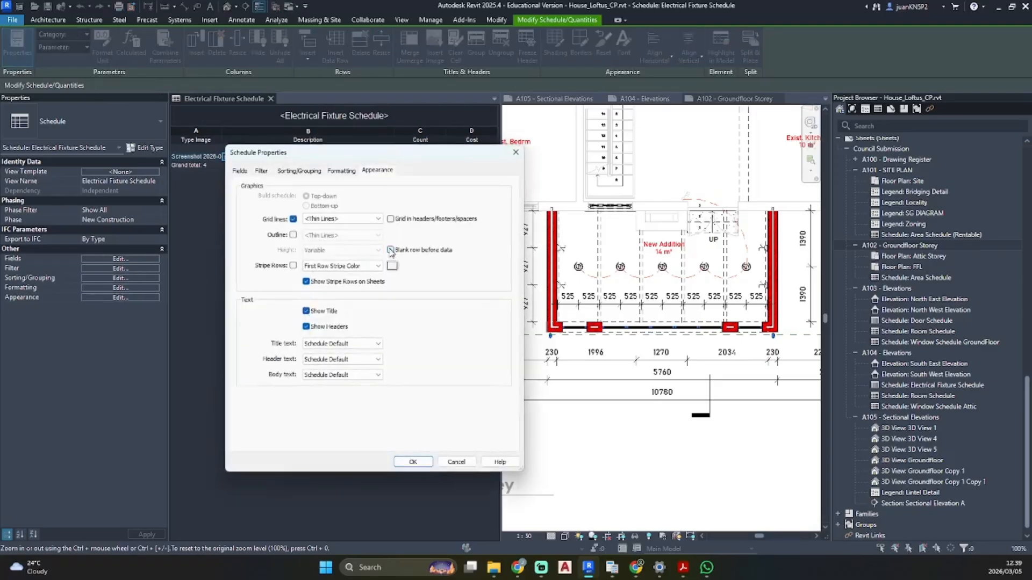
pyautogui.click(412, 462)
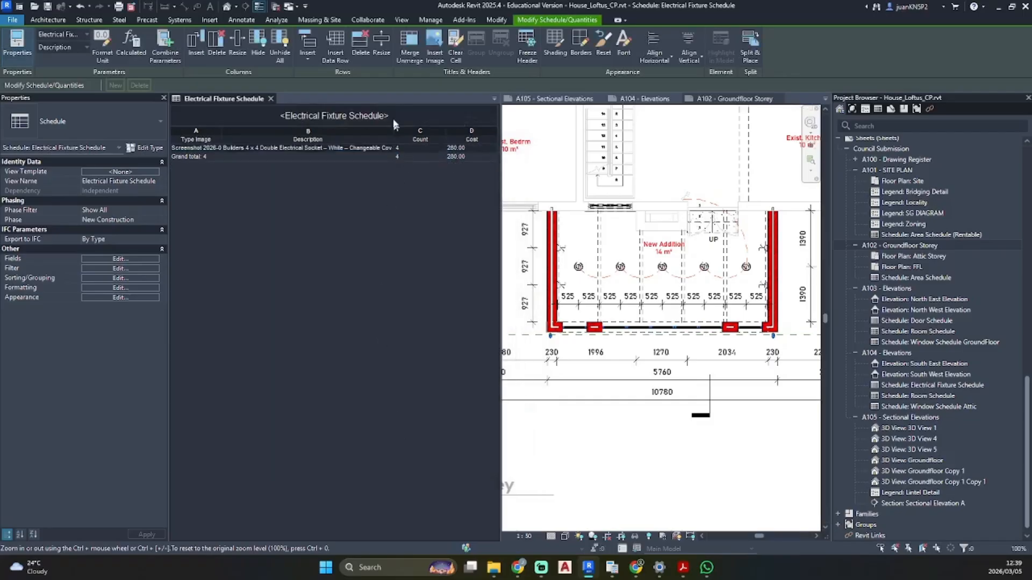
# - Set the schedule title's font to Bahnschrift with a near-white text colour of RGB 245-245-245
pyautogui.click(396, 123)
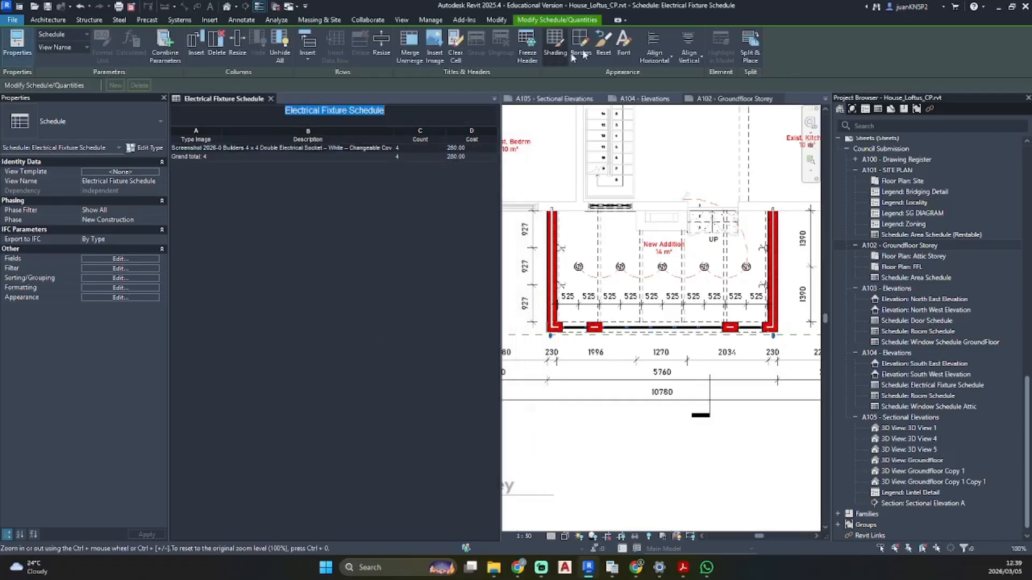
pyautogui.click(624, 45)
pyautogui.click(503, 232)
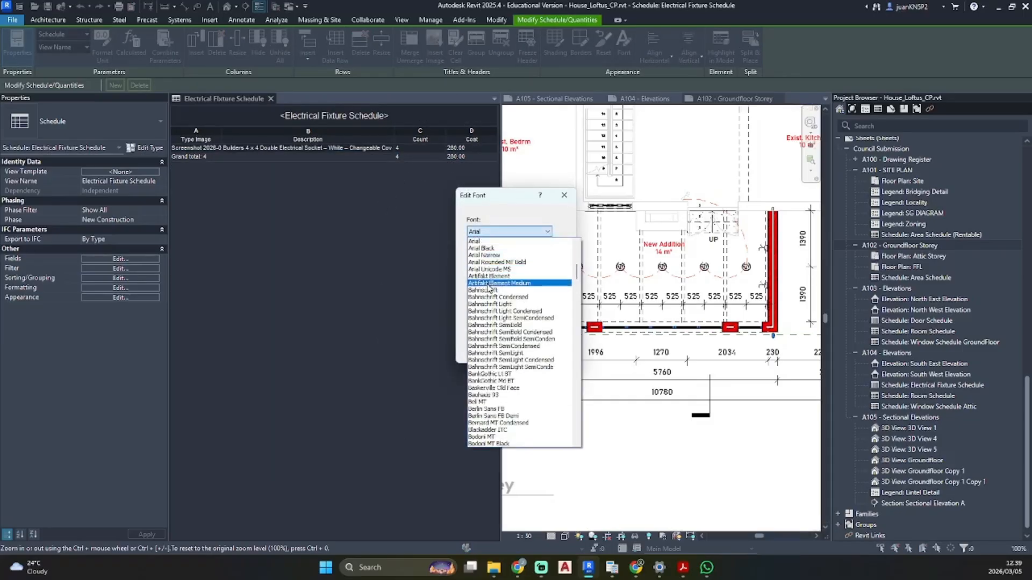
pyautogui.click(490, 294)
pyautogui.click(475, 333)
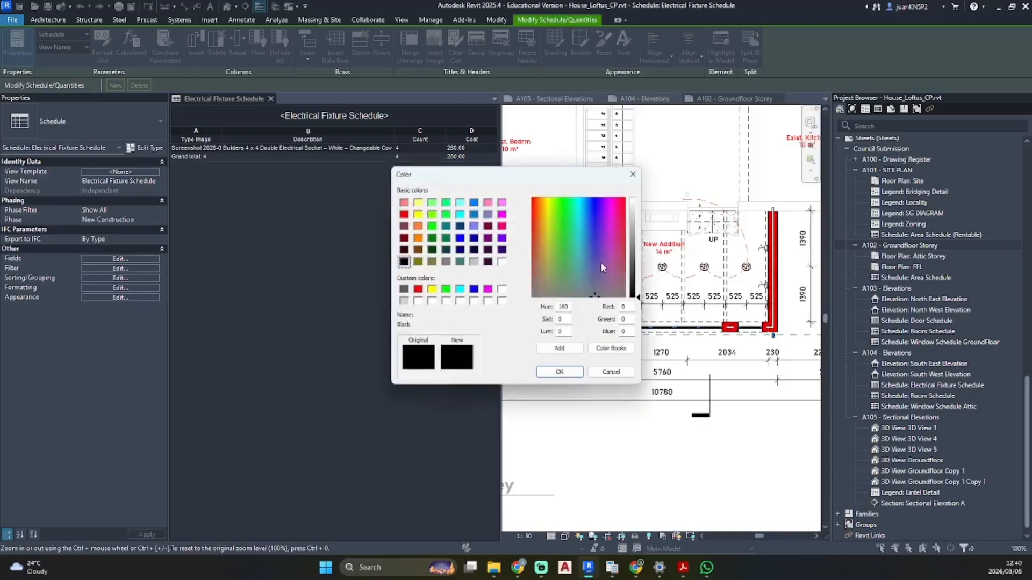
pyautogui.click(638, 205)
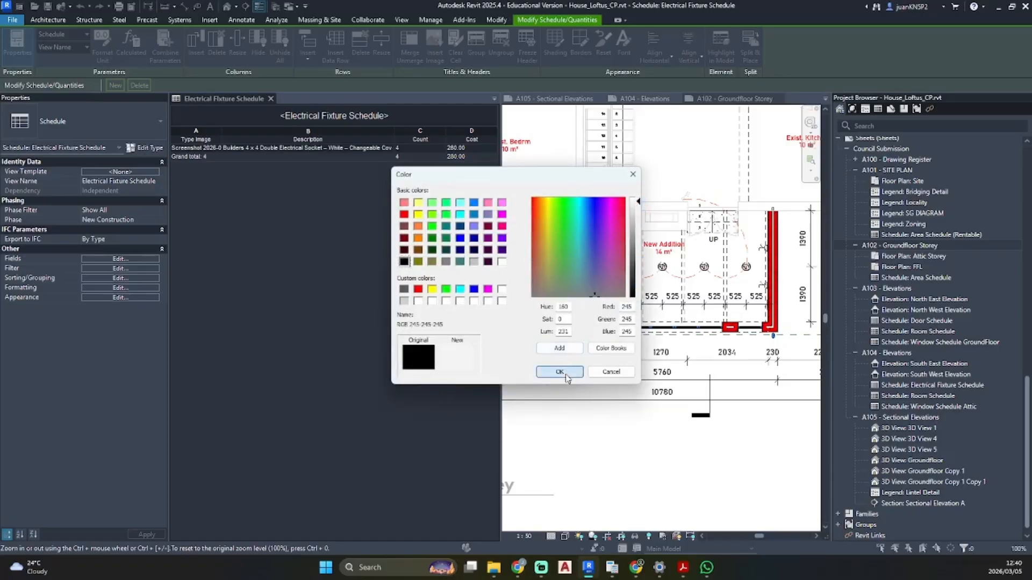
pyautogui.click(560, 372)
pyautogui.click(507, 351)
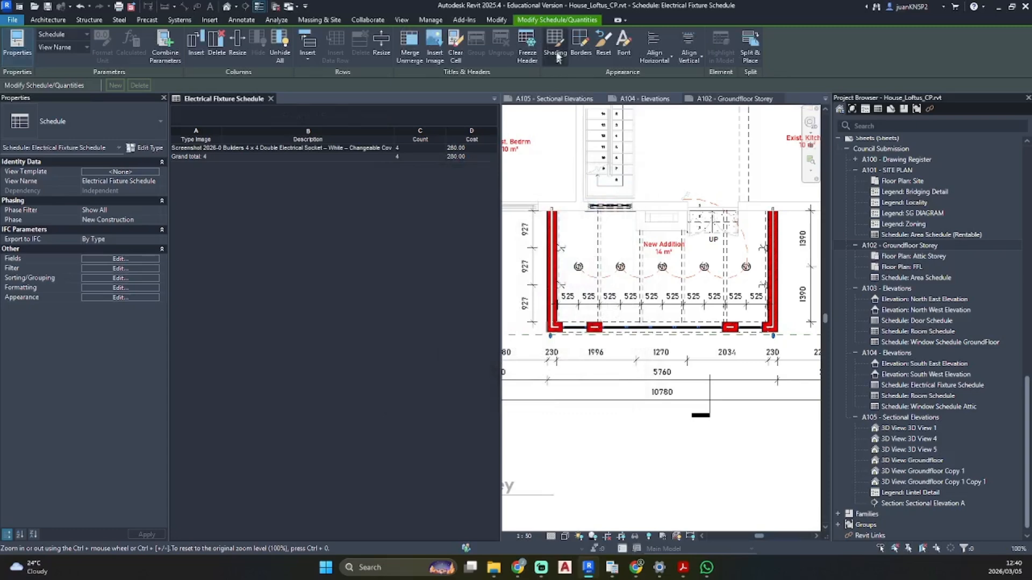
# - Shade the title row of the Electrical Fixture Schedule black
pyautogui.click(556, 46)
pyautogui.click(400, 263)
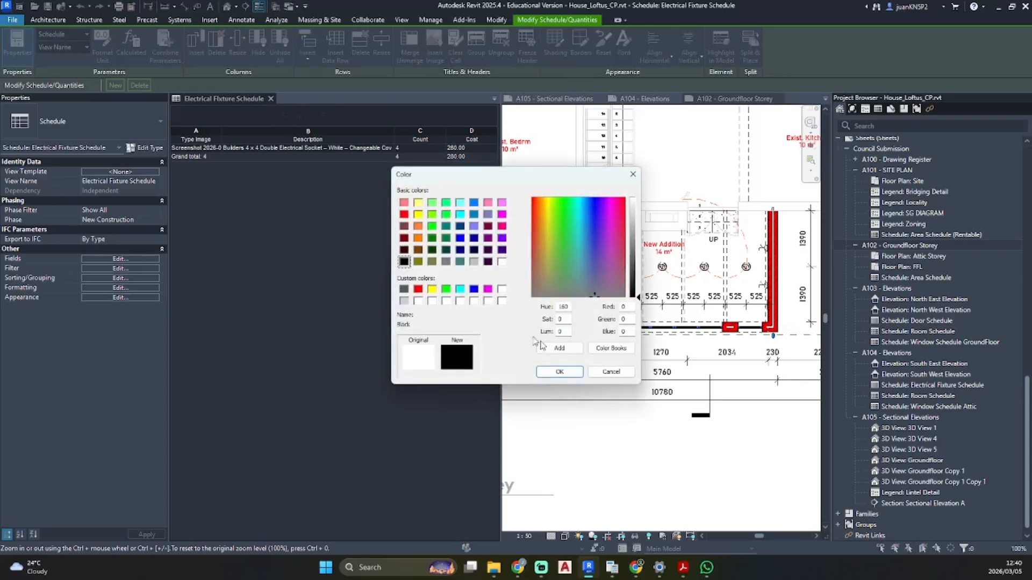
pyautogui.click(560, 372)
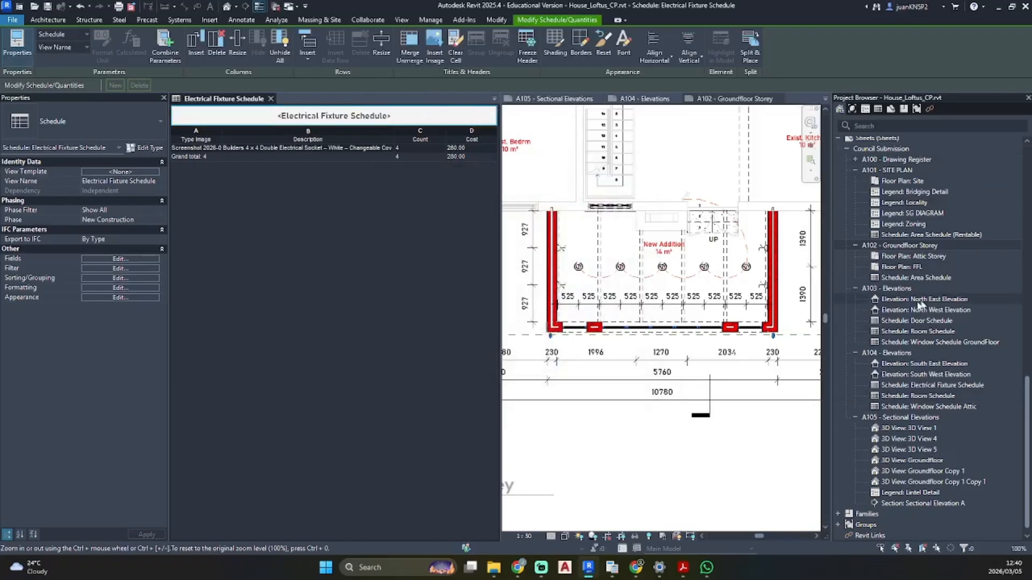
# - Bring up sheet A104 - Elevations, close the schedule view and examine the restyled Electrical Fixture Schedule placed on the sheet
pyautogui.doubleClick(888, 353)
pyautogui.scroll(3, 680, 286)
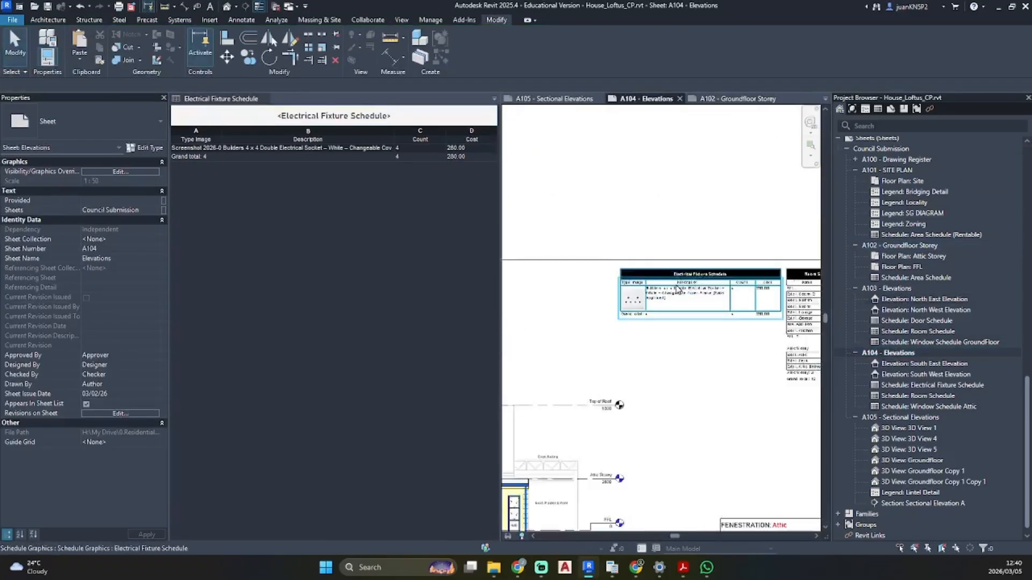
pyautogui.scroll(-2, 693, 289)
pyautogui.moveTo(729, 291); pyautogui.dragTo(732, 275, button='middle')
pyautogui.scroll(3, 732, 275)
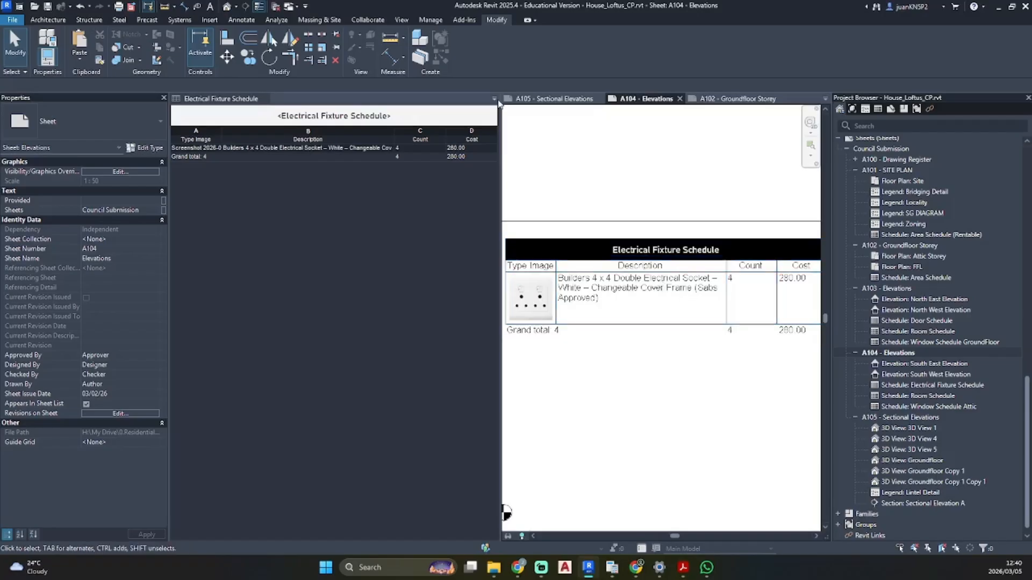
pyautogui.click(252, 99)
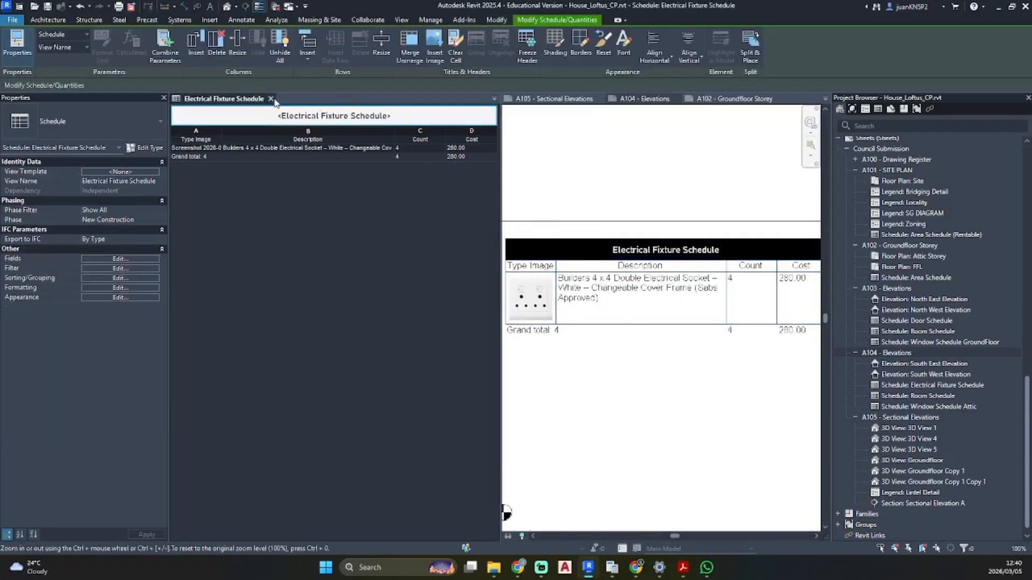
pyautogui.click(271, 98)
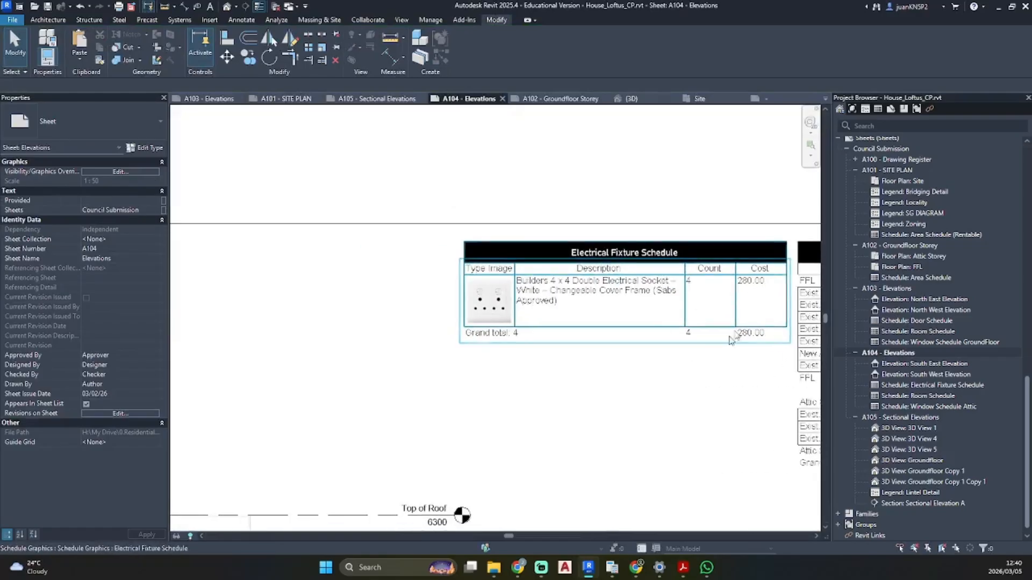
pyautogui.scroll(-4, 664, 318)
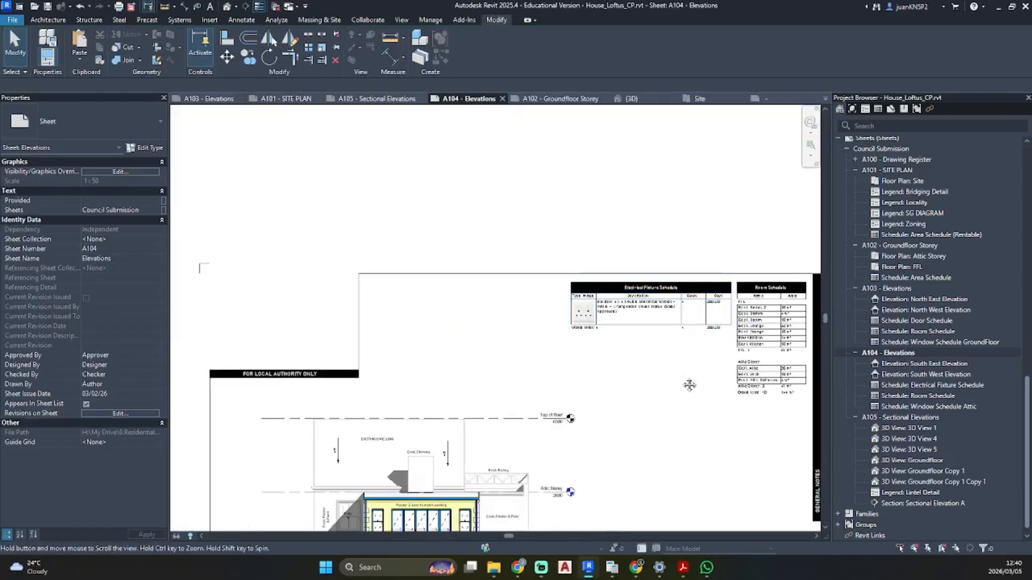
pyautogui.moveTo(690, 385); pyautogui.dragTo(675, 347, button='middle')
pyautogui.scroll(5, 971, 307)
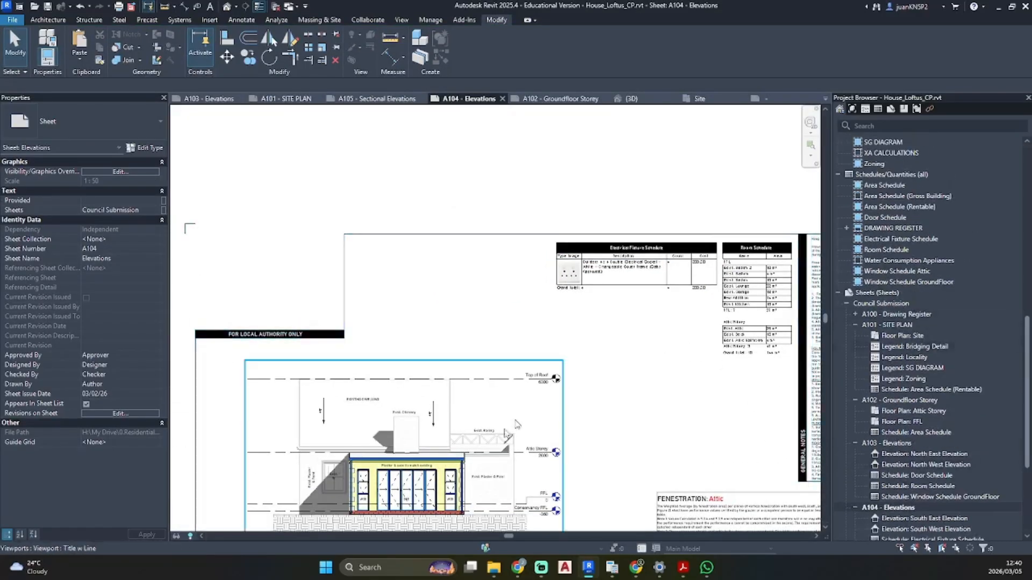
pyautogui.scroll(-1, 510, 447)
pyautogui.moveTo(510, 447); pyautogui.dragTo(571, 320, button='middle')
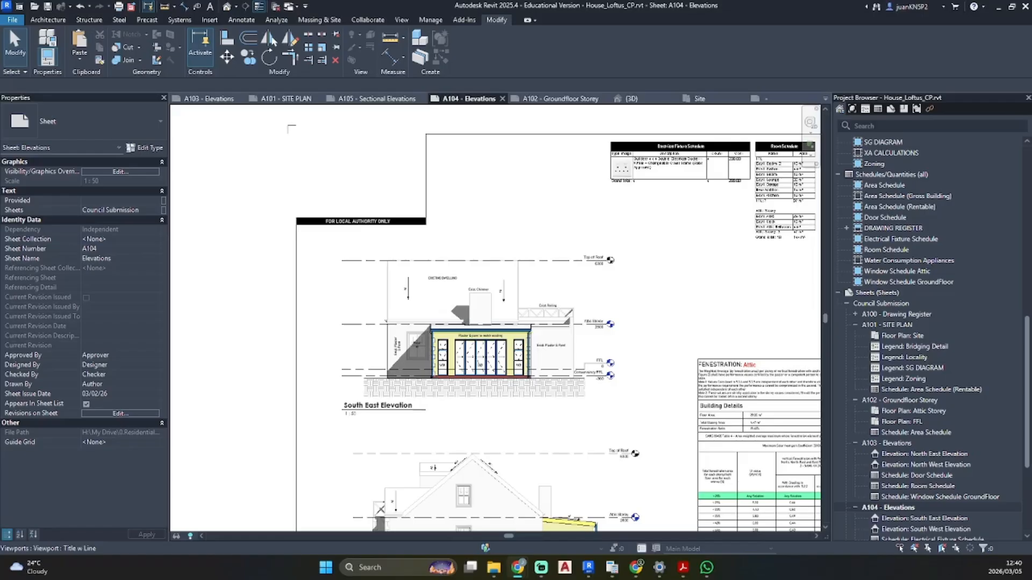
# - Switch to the Builders website, open the Eurolux Straight LED Downlight 7 W, and capture its product image and page link
pyautogui.moveTo(0, 210); pyautogui.dragTo(258, 1)
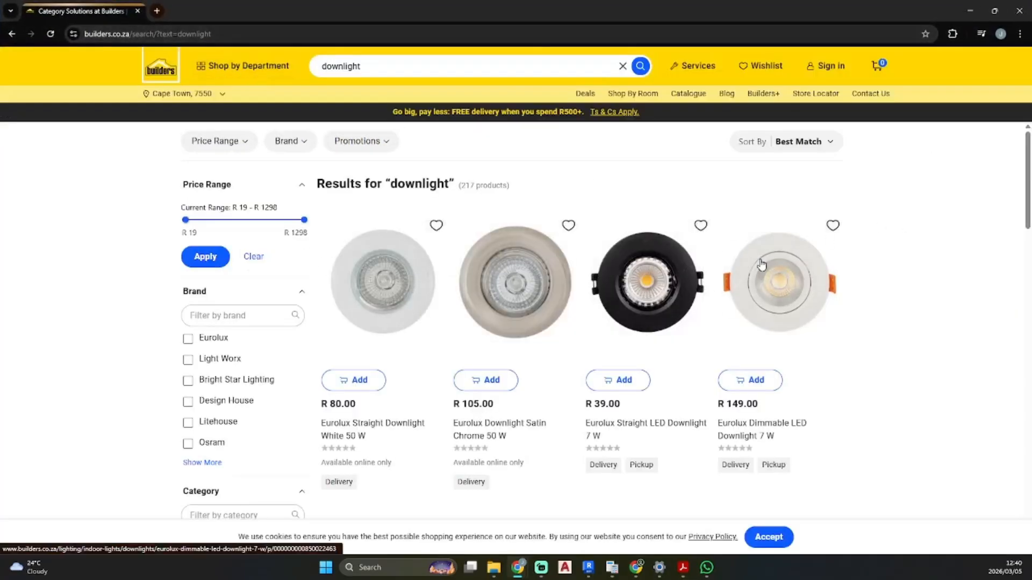
pyautogui.click(648, 296)
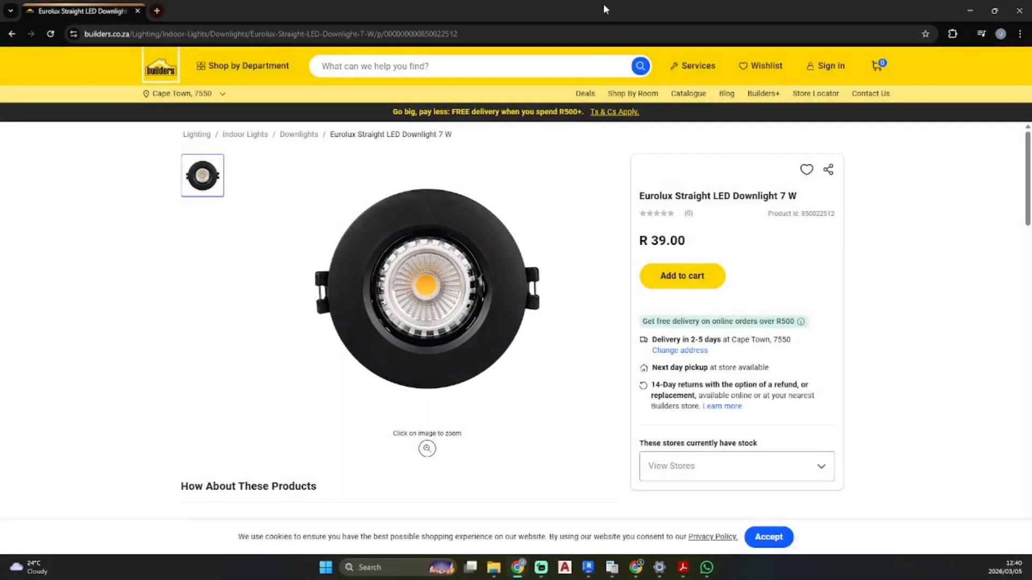
pyautogui.click(971, 11)
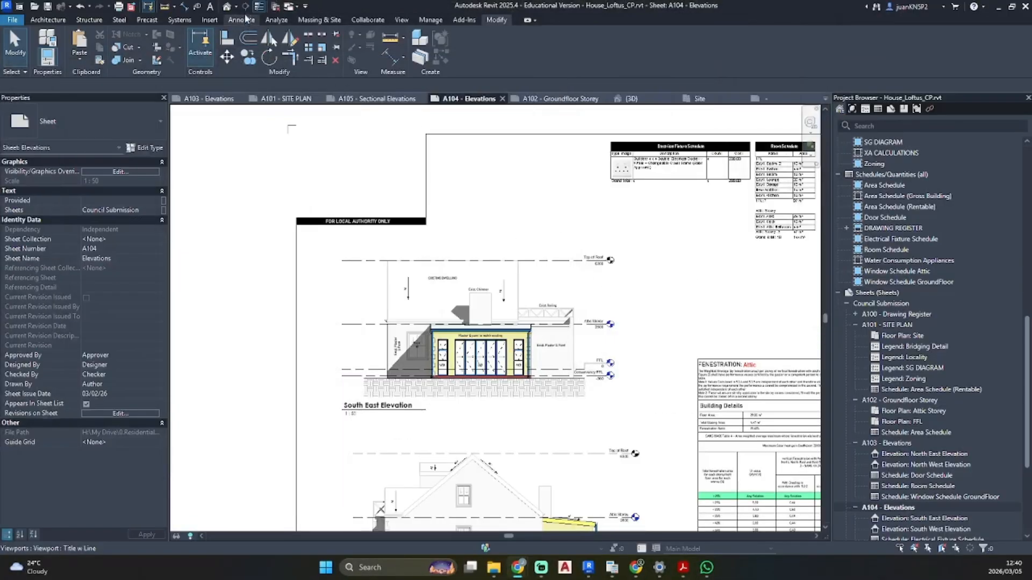
# - In the FFL floor plan, open a New Addition downlight's family for editing and bring up its family types
pyautogui.scroll(6, 919, 192)
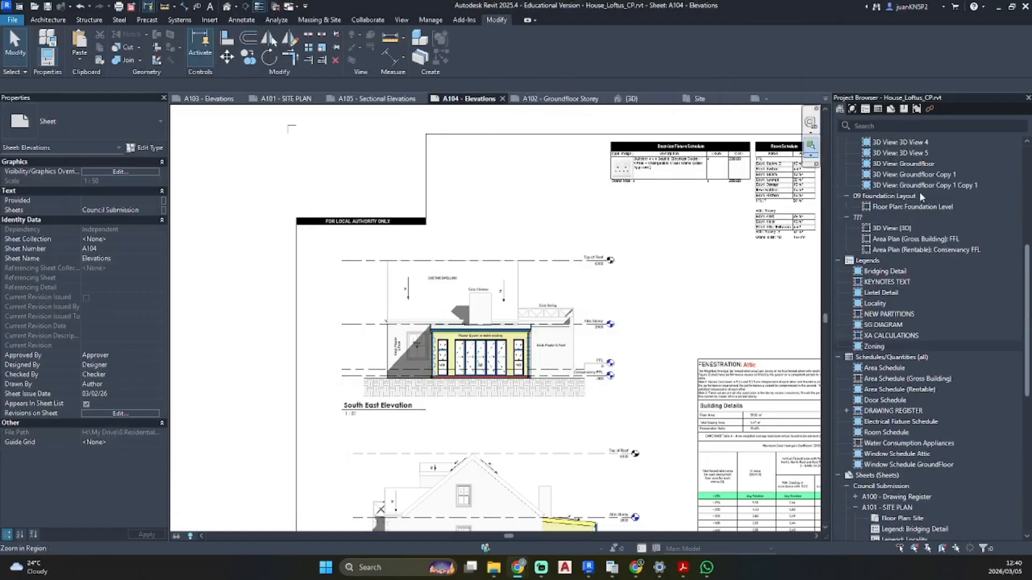
pyautogui.scroll(8, 920, 197)
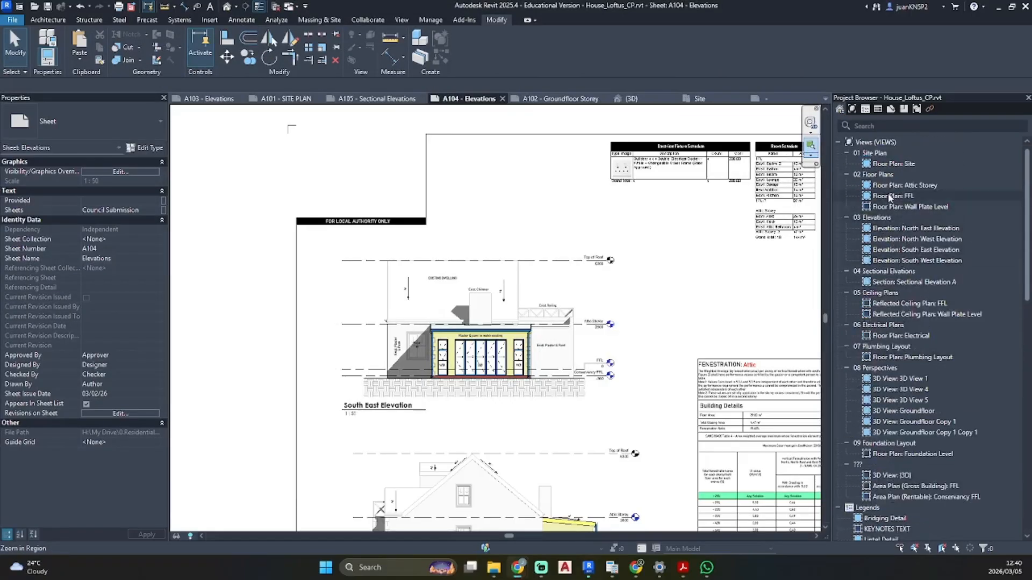
pyautogui.doubleClick(893, 196)
pyautogui.click(379, 207)
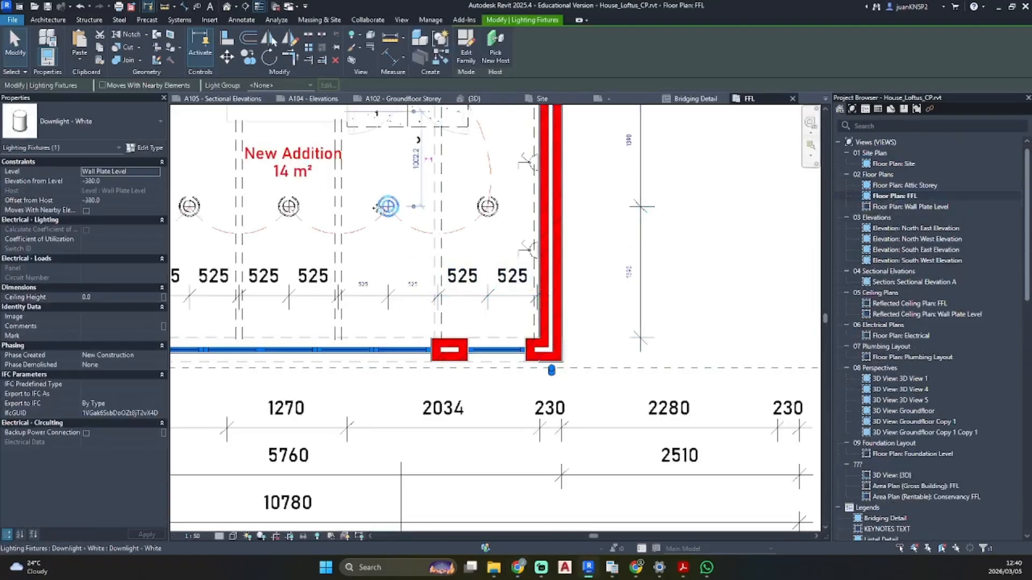
pyautogui.click(466, 56)
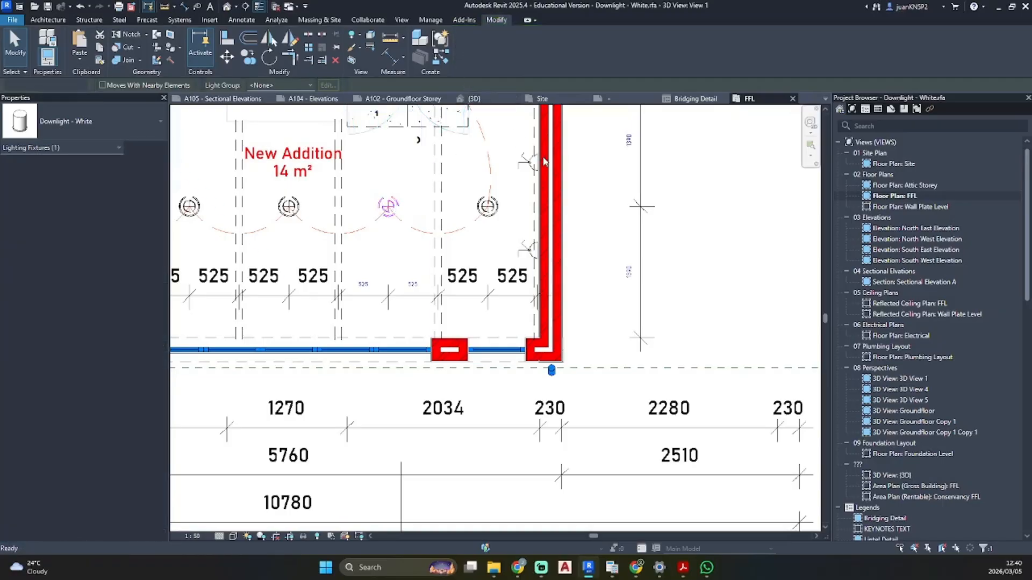
pyautogui.click(71, 62)
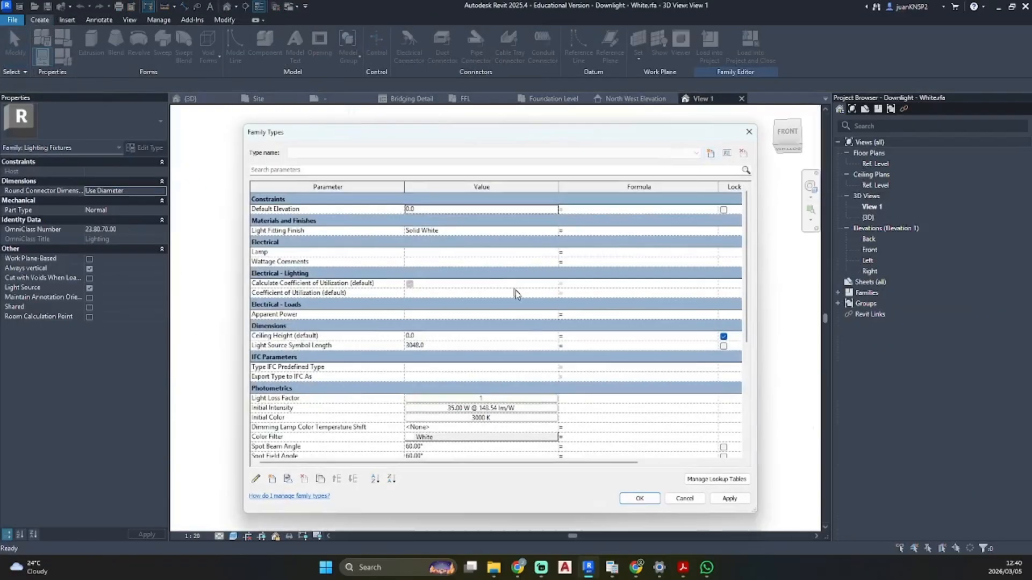
# - Replace the downlight's Type Image with Screenshot 2026-03-05 124042.png, deleting the old symbol image
pyautogui.scroll(-8, 474, 404)
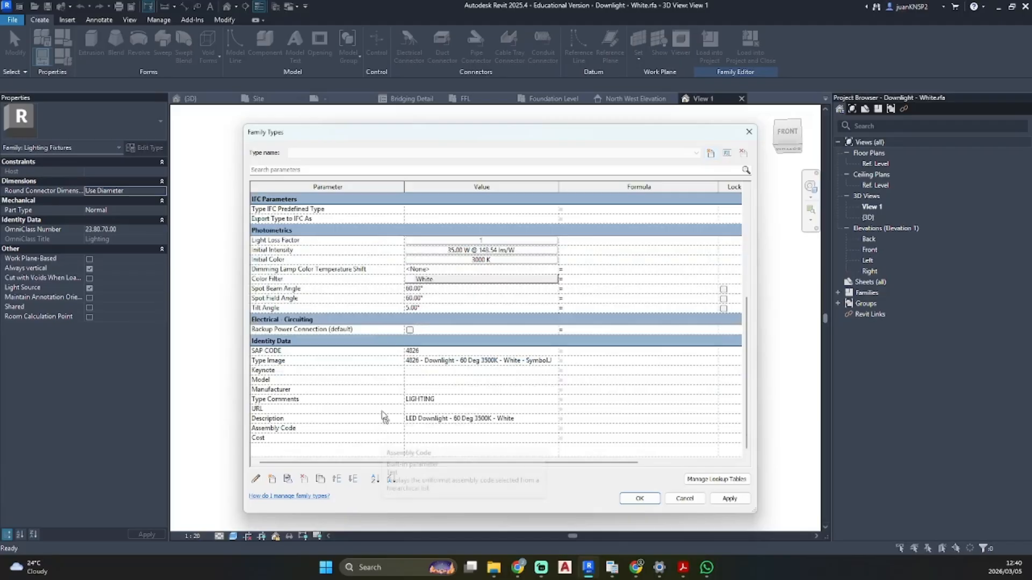
pyautogui.click(554, 361)
pyautogui.click(554, 361)
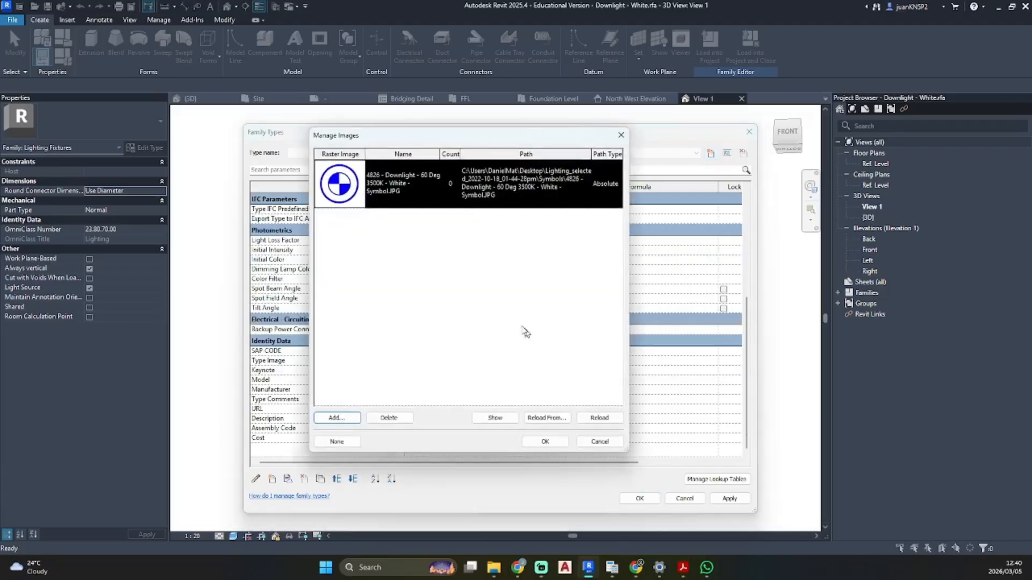
pyautogui.click(389, 418)
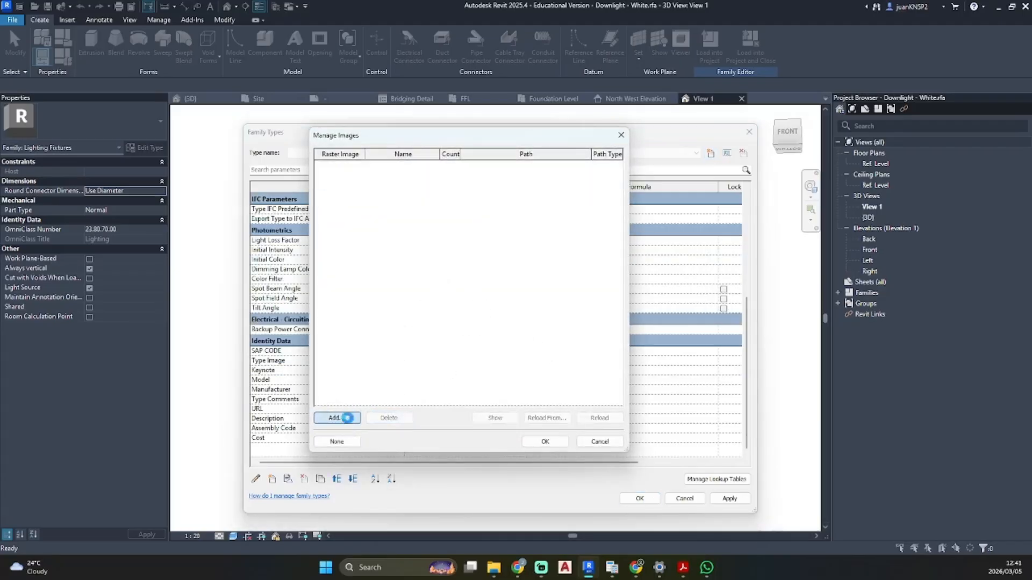
pyautogui.click(337, 418)
pyautogui.scroll(-5, 368, 254)
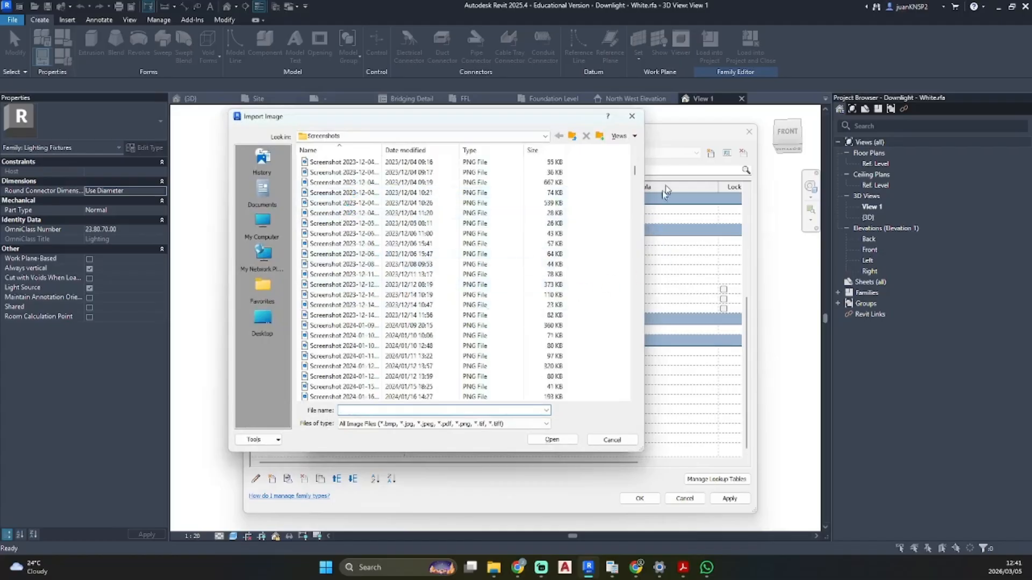
pyautogui.moveTo(639, 175); pyautogui.dragTo(636, 389)
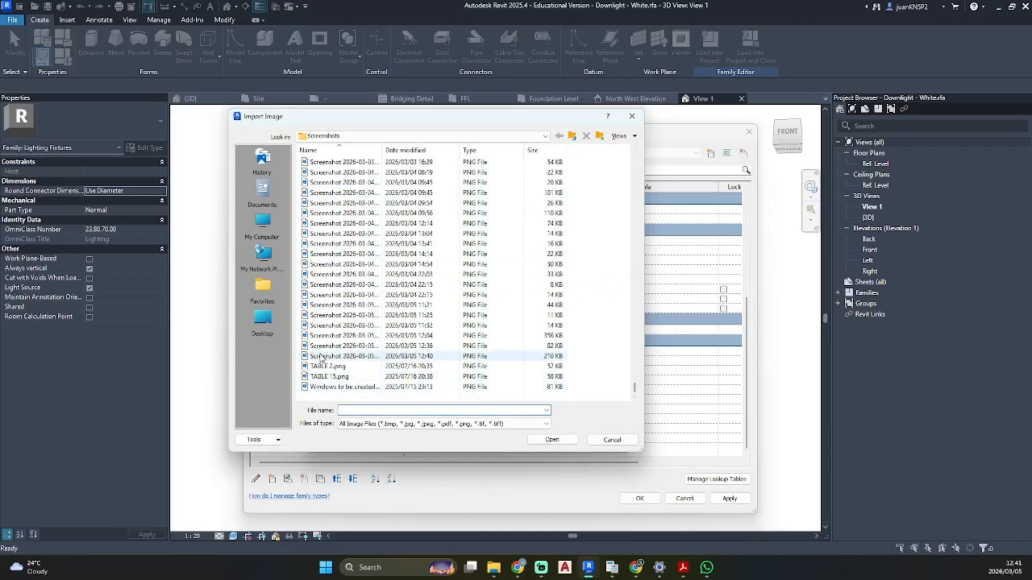
pyautogui.click(344, 356)
pyautogui.click(542, 438)
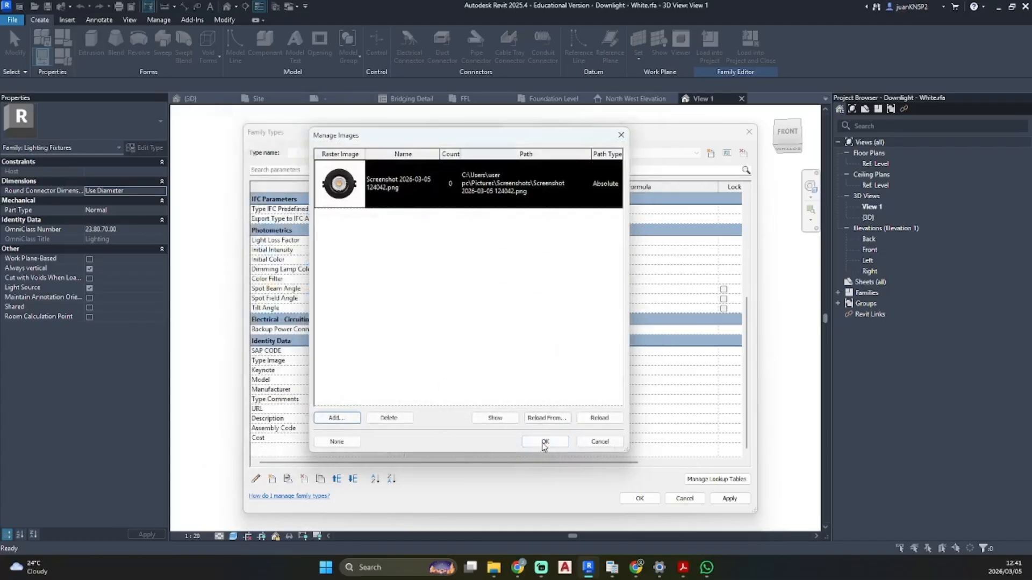
pyautogui.click(542, 441)
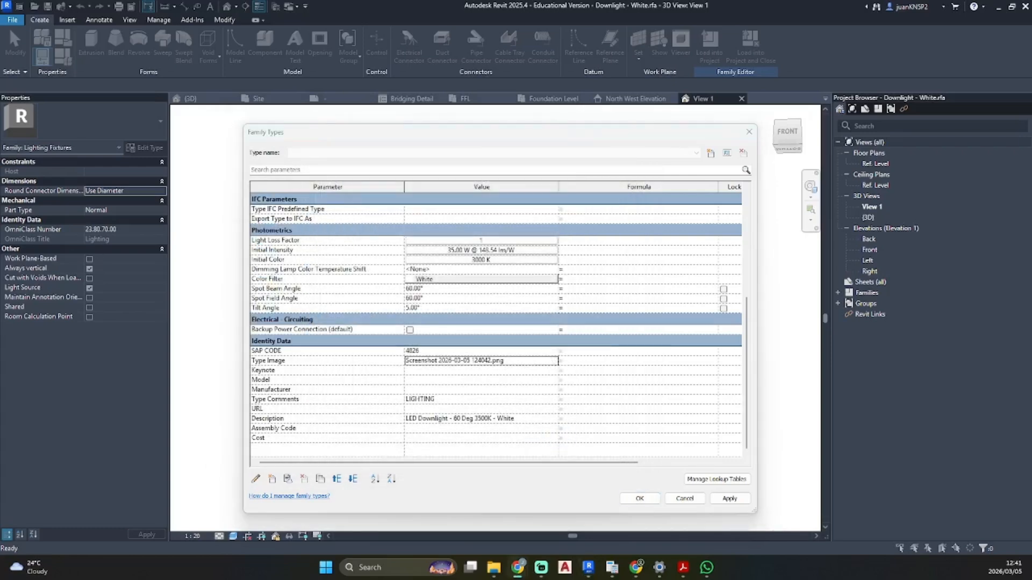
# - Fill the downlight family's URL parameter with the copied Builders product page link
pyautogui.click(431, 416)
pyautogui.click(433, 409)
pyautogui.hotkey('ctrl', 'v')
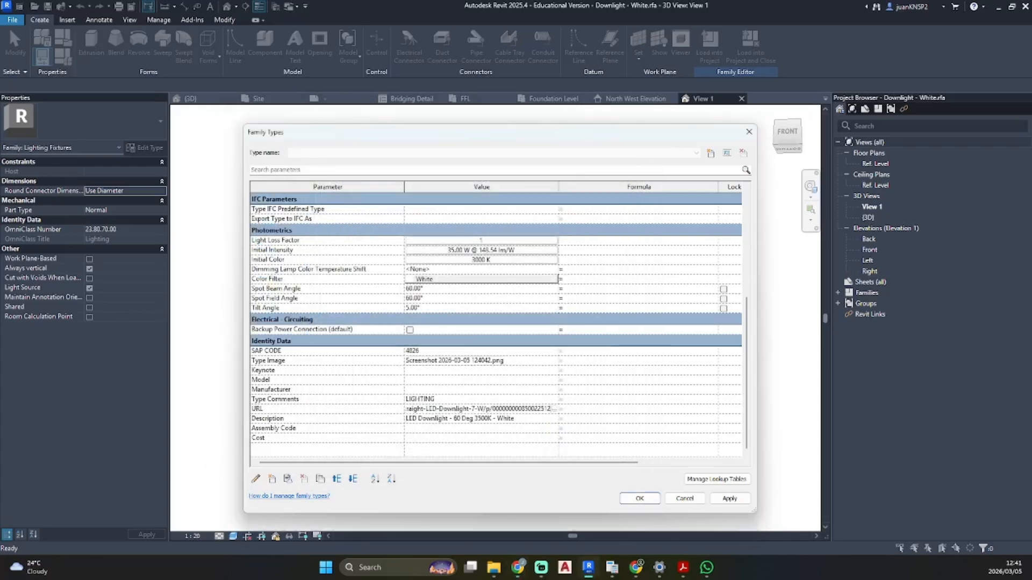
# - Complete the downlight's identity data with Description "Eurolux Straight LED Downlight 7 W", Cost 39.00 and Manufacturer "Euro Lux"
pyautogui.click(447, 400)
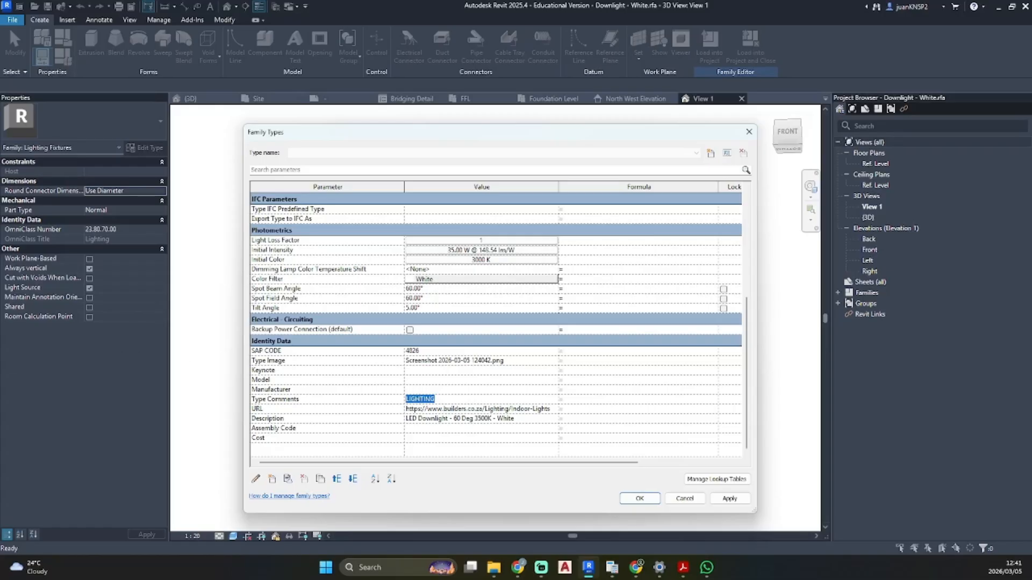
pyautogui.hotkey('alt', 'Tab')
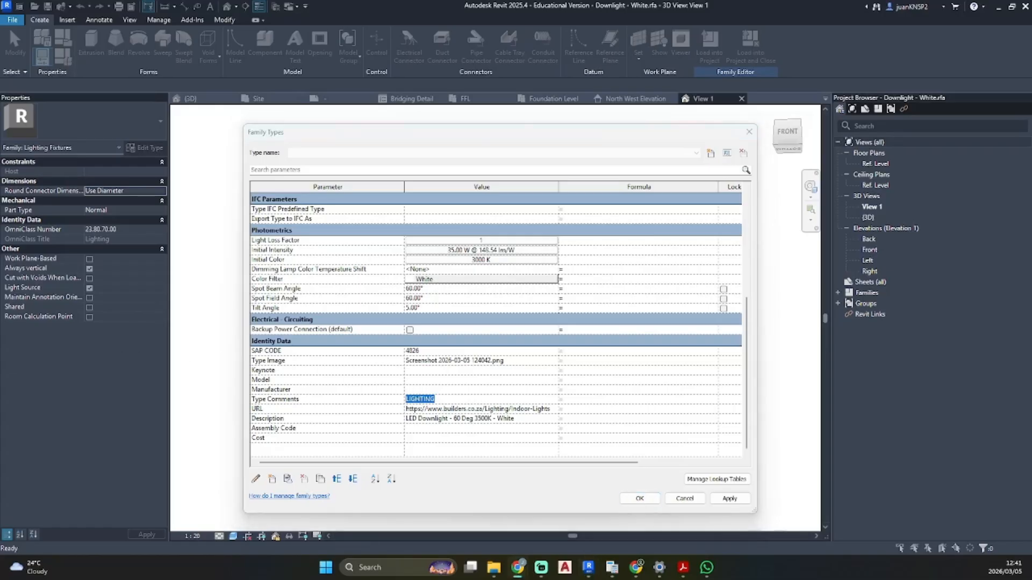
pyautogui.click(530, 422)
pyautogui.write('Eurolux Straight LED Downlight 7 W')
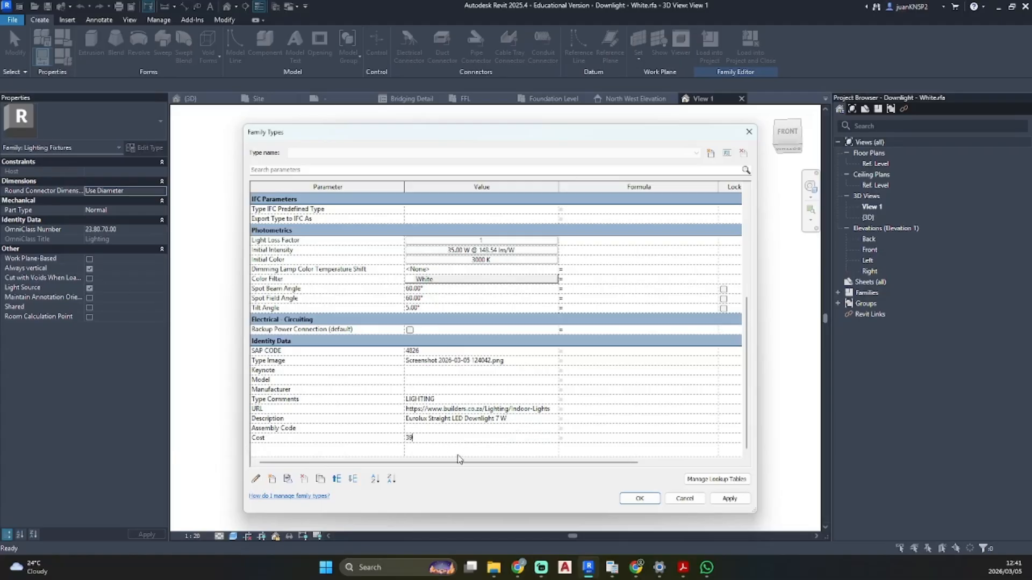
pyautogui.click(420, 439)
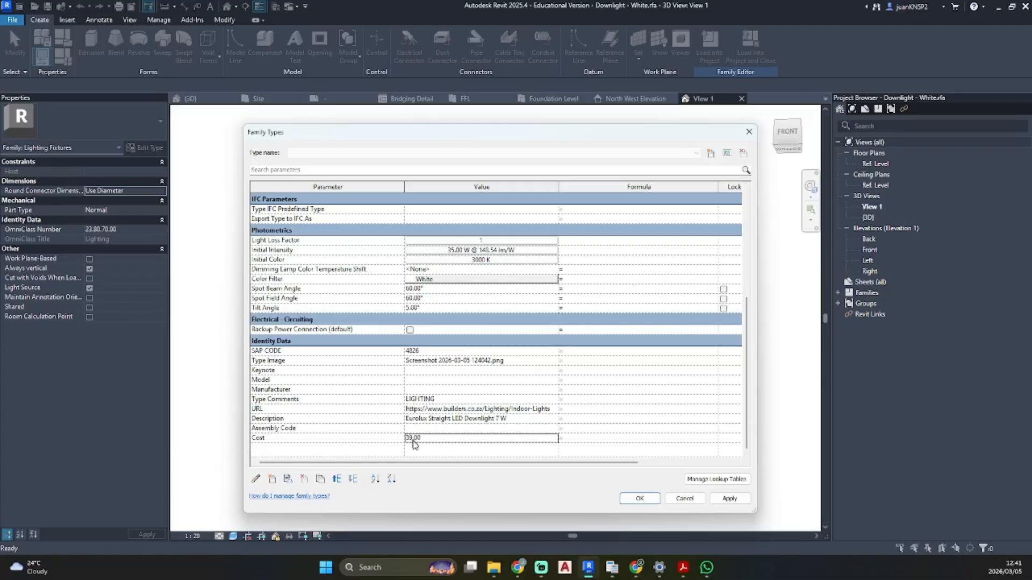
pyautogui.click(413, 391)
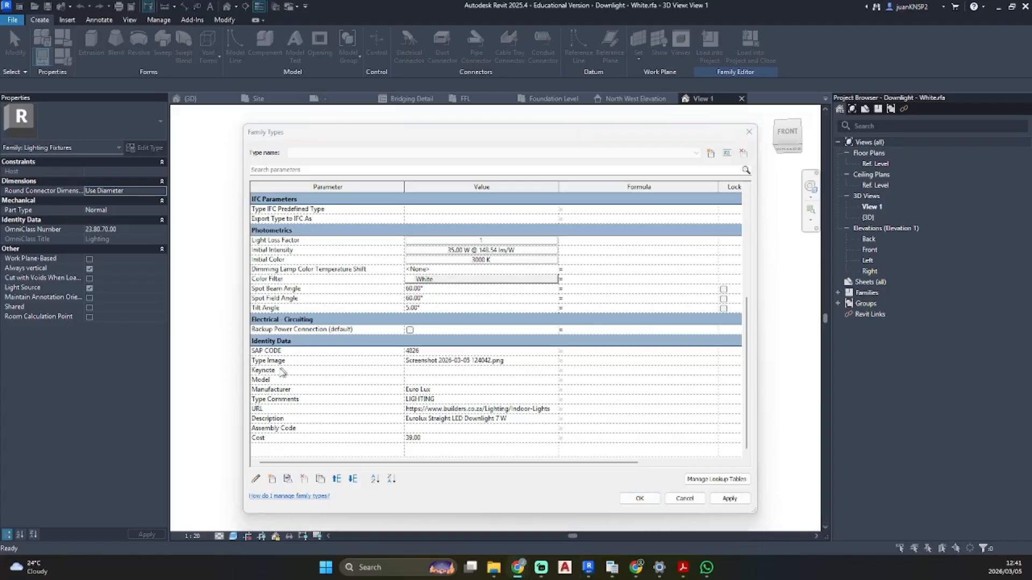
# - Set the downlight family's Model parameter to D1650 and apply the family type changes
pyautogui.click(409, 381)
pyautogui.write('D1650')
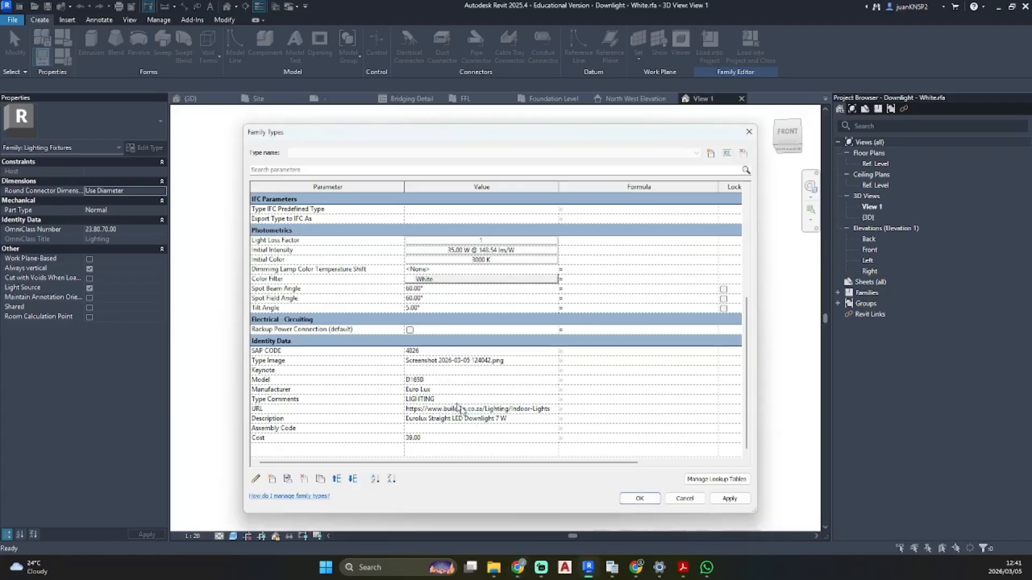
pyautogui.click(640, 499)
# - Load the edited downlight family into House_Loftus_CP.rvt and close it without saving the family file
pyautogui.click(735, 43)
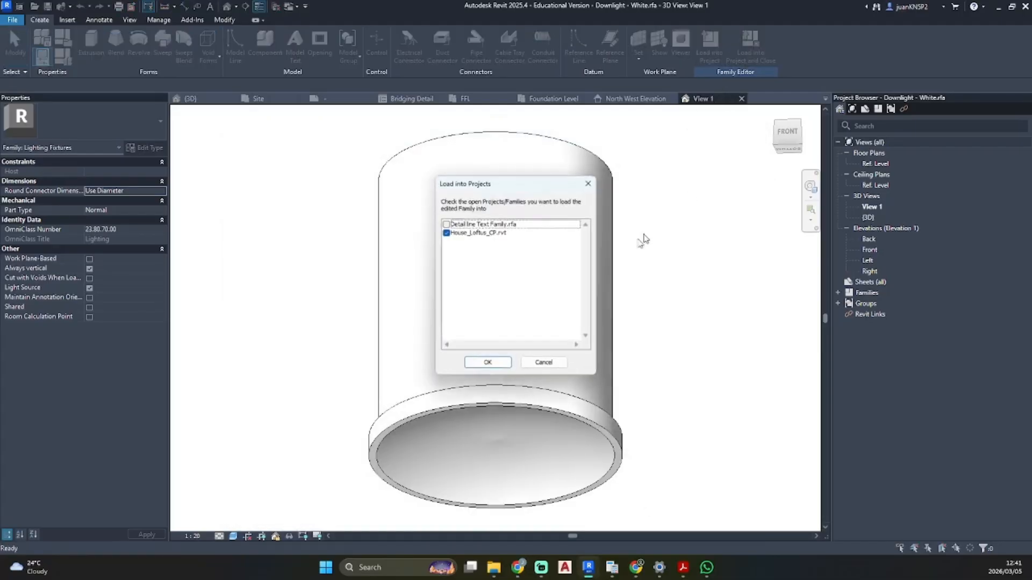
pyautogui.click(487, 363)
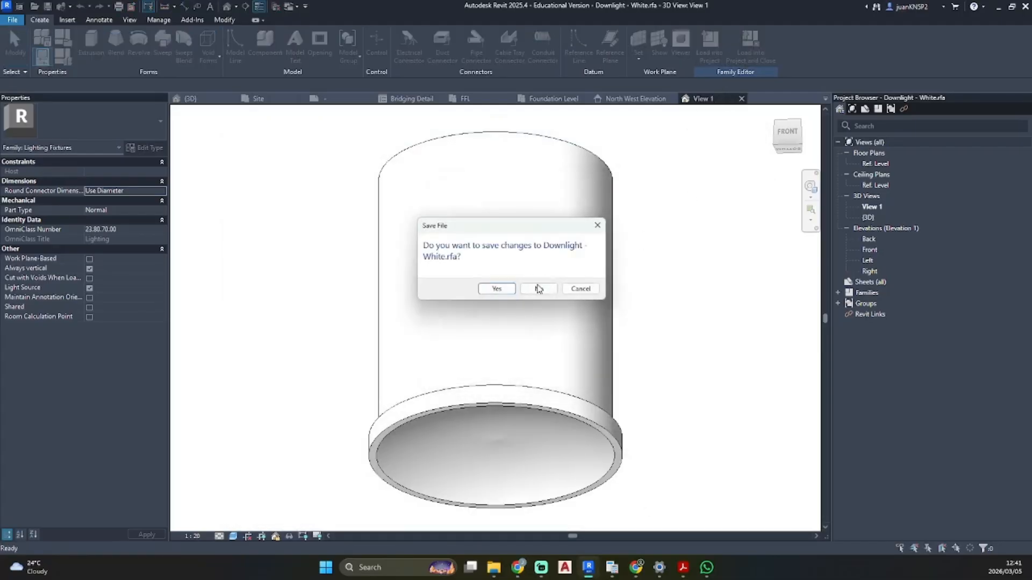
pyautogui.click(539, 290)
pyautogui.click(545, 278)
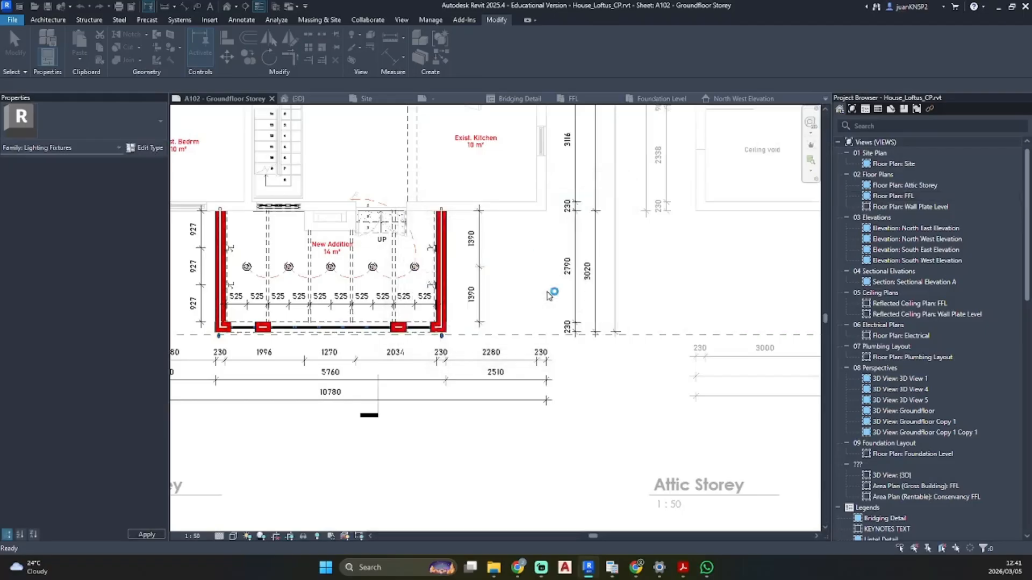
# - Create a new building components schedule for the Lighting Fixtures category, named Lighting Fixture Schedule, in the New Construction phase
pyautogui.scroll(-5, 888, 382)
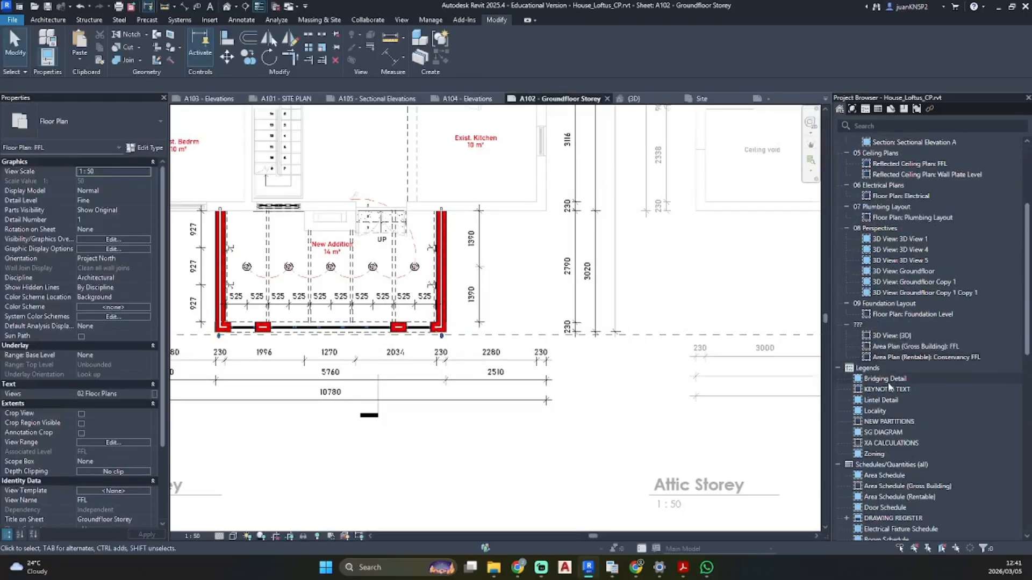
pyautogui.scroll(-8, 890, 329)
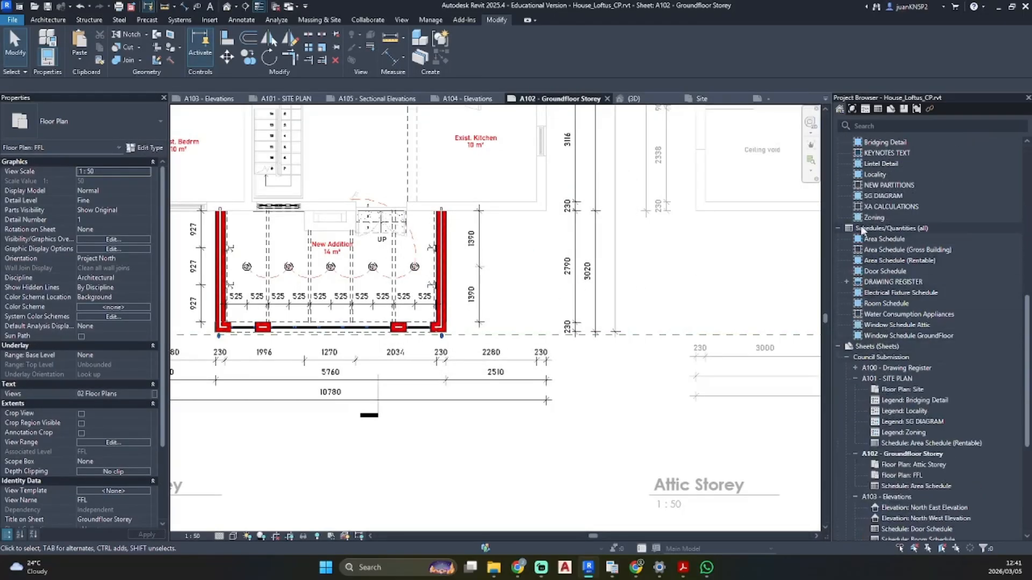
pyautogui.click(862, 230)
pyautogui.rightClick(862, 229)
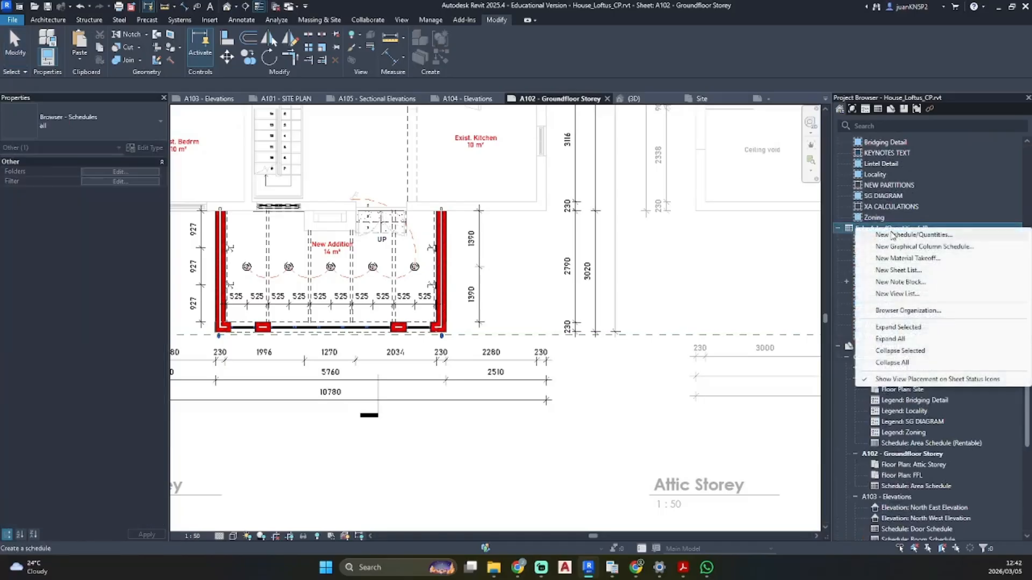
pyautogui.click(892, 235)
pyautogui.write('l')
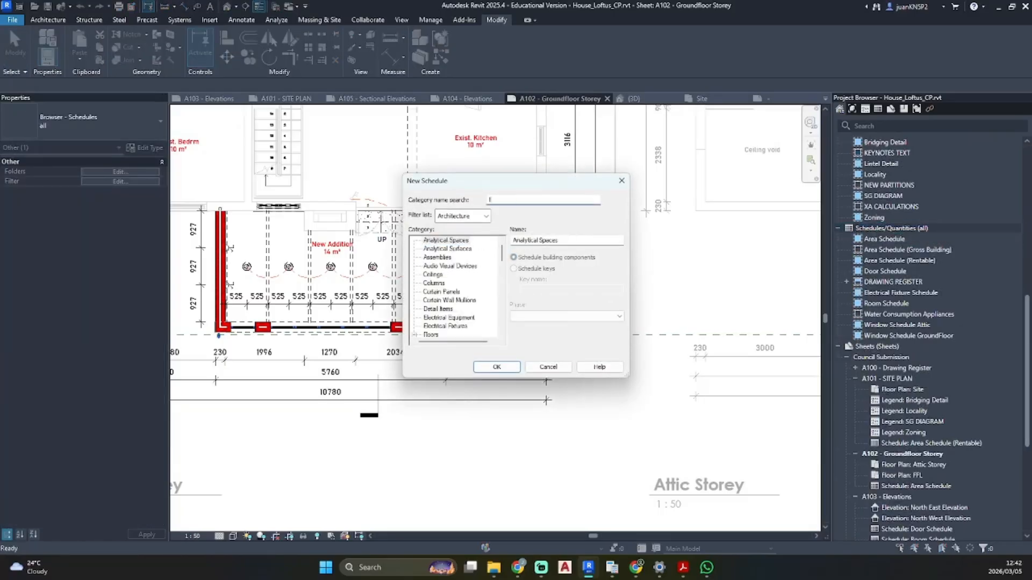
pyautogui.write('ight')
pyautogui.click(456, 242)
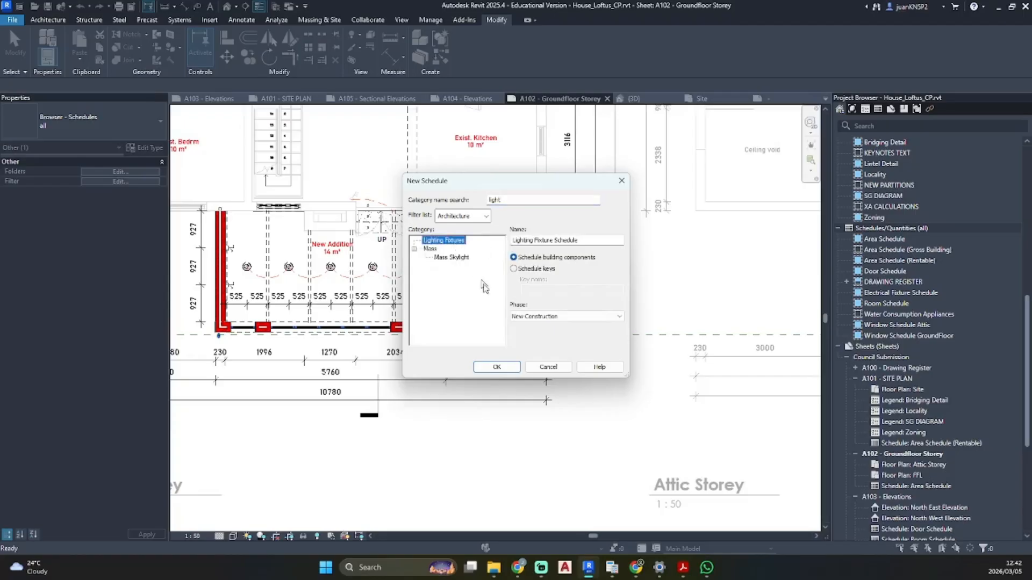
pyautogui.click(495, 367)
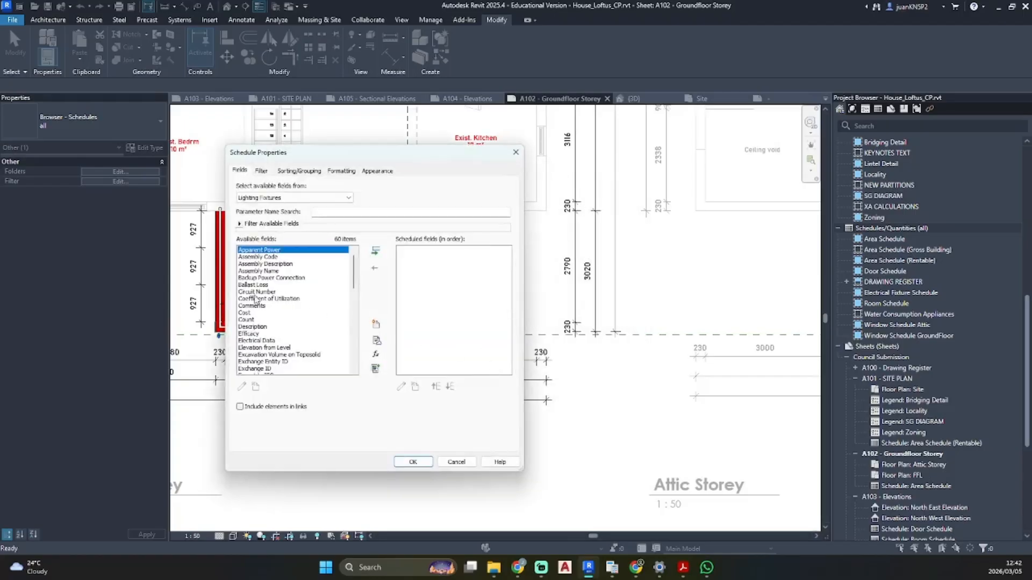
# - Add the fields Type Image, Description, Count, Cost and Type Comments to the lighting fixture schedule in that order
pyautogui.scroll(-6, 267, 311)
pyautogui.scroll(-9, 267, 311)
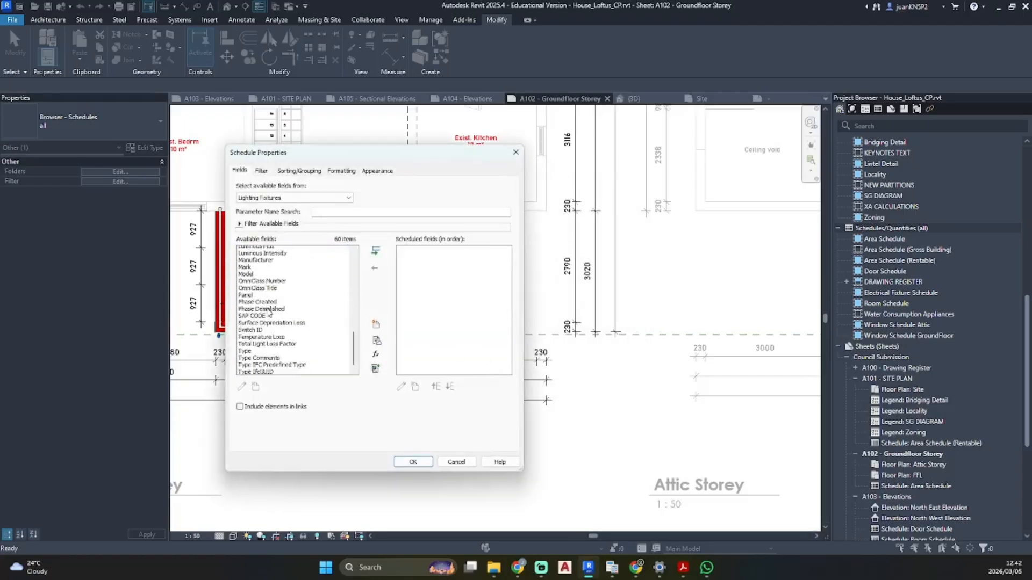
pyautogui.click(257, 334)
pyautogui.click(376, 254)
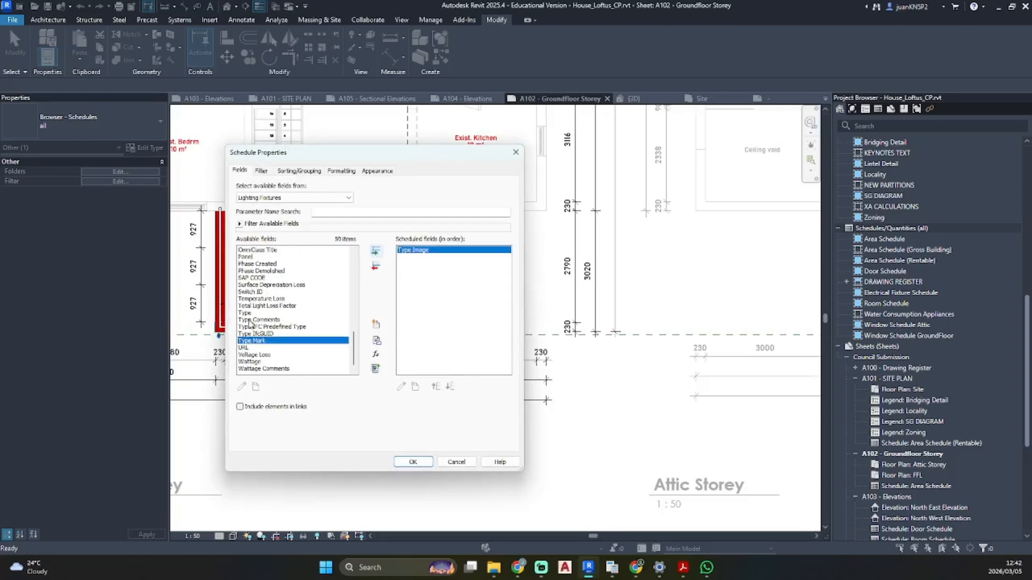
pyautogui.scroll(10, 251, 321)
pyautogui.click(255, 293)
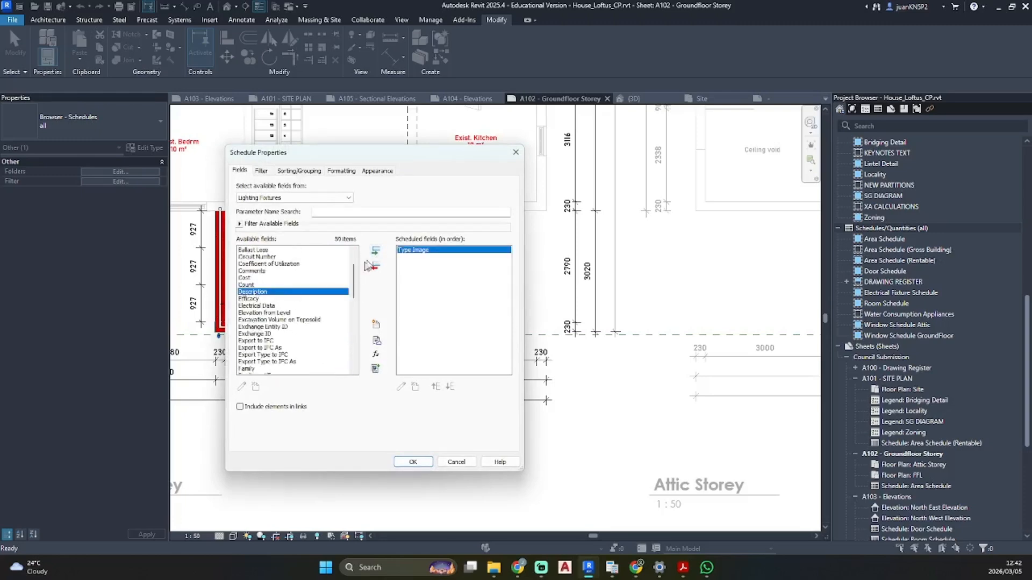
pyautogui.click(376, 252)
pyautogui.click(266, 285)
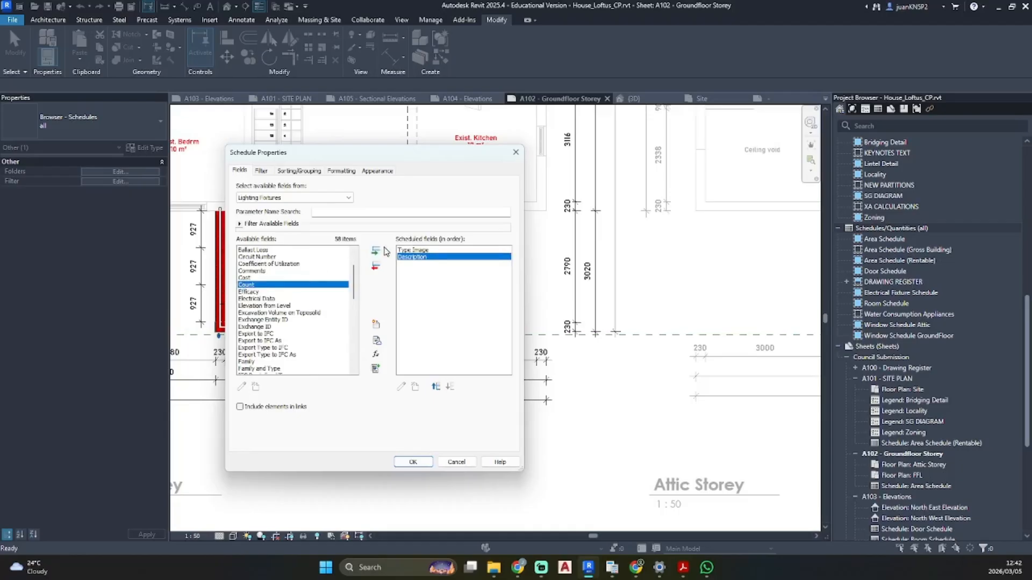
pyautogui.click(376, 251)
pyautogui.click(261, 278)
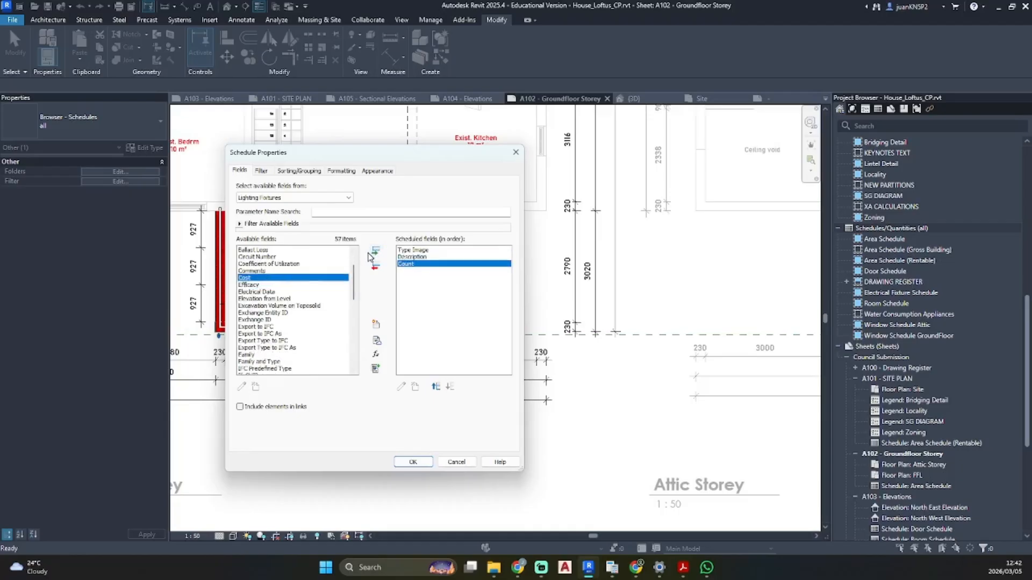
pyautogui.click(376, 251)
pyautogui.scroll(-1, 268, 318)
pyautogui.scroll(-2, 269, 321)
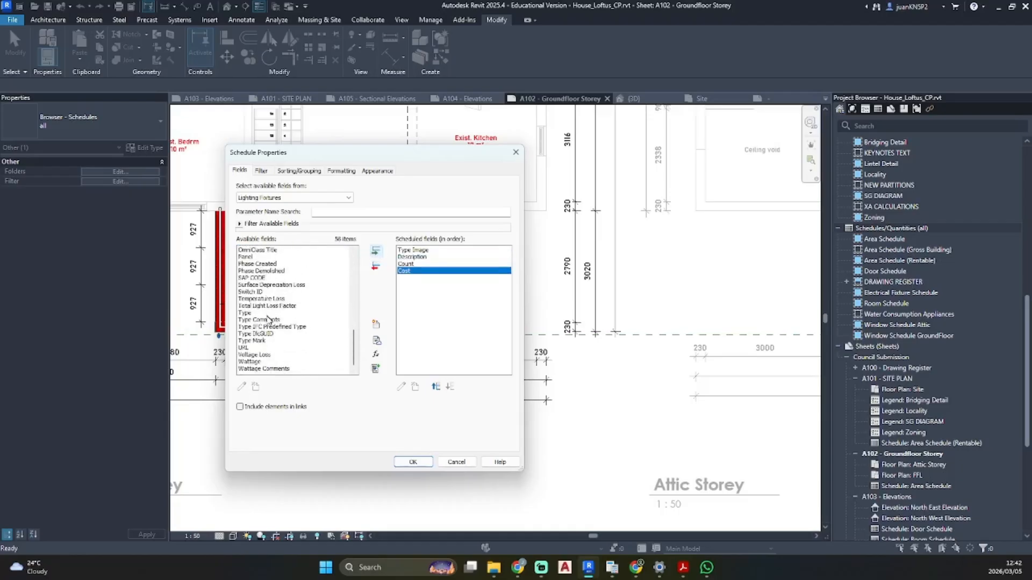
pyautogui.click(287, 320)
pyautogui.click(375, 252)
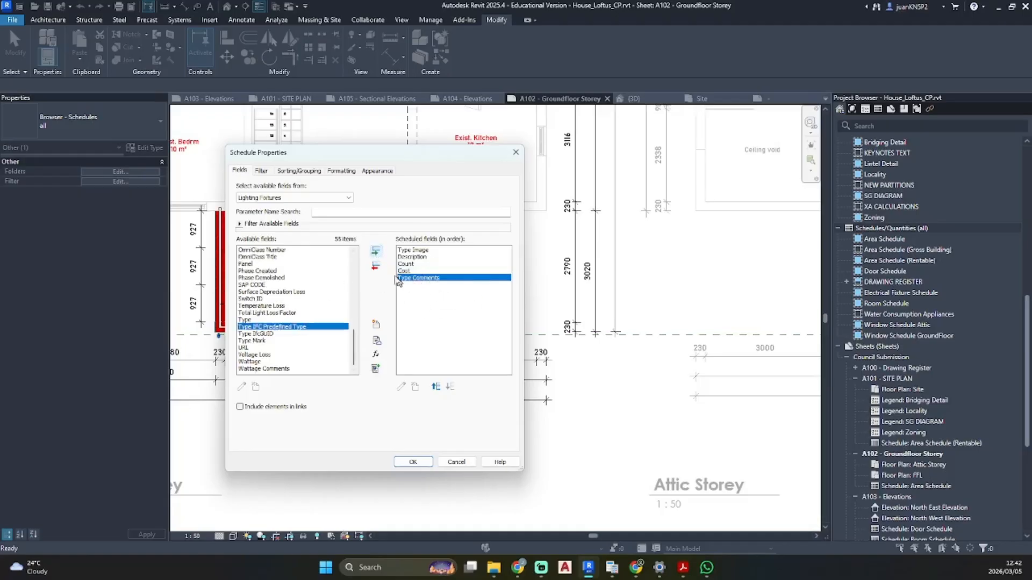
# - Enable grand totals with title, count and totals, and turn off itemizing every instance
pyautogui.click(293, 172)
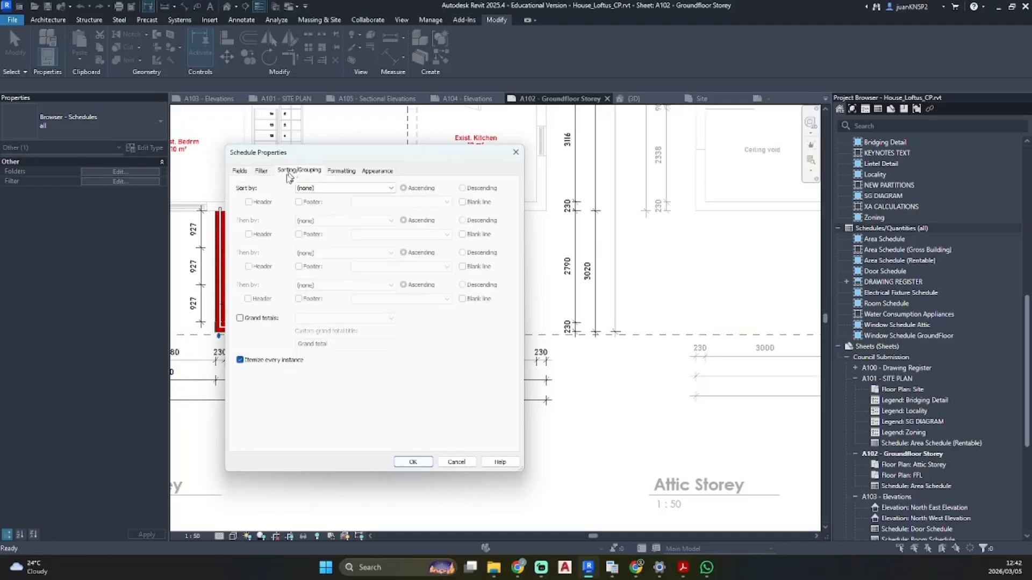
pyautogui.click(240, 318)
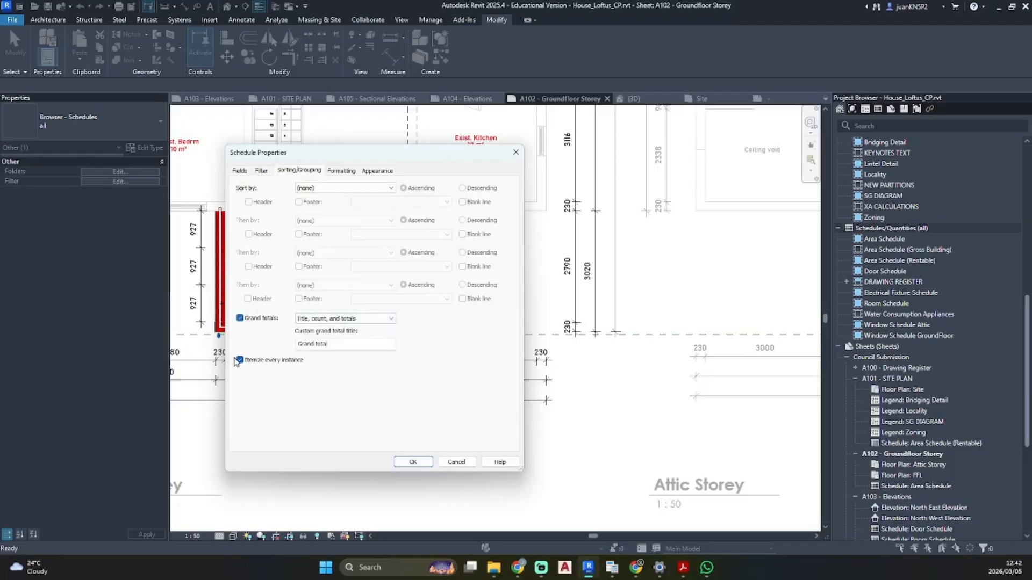
# - Hide the Type Comments field, set Count and Cost to calculate totals, and generate the lighting fixture schedule
pyautogui.click(347, 173)
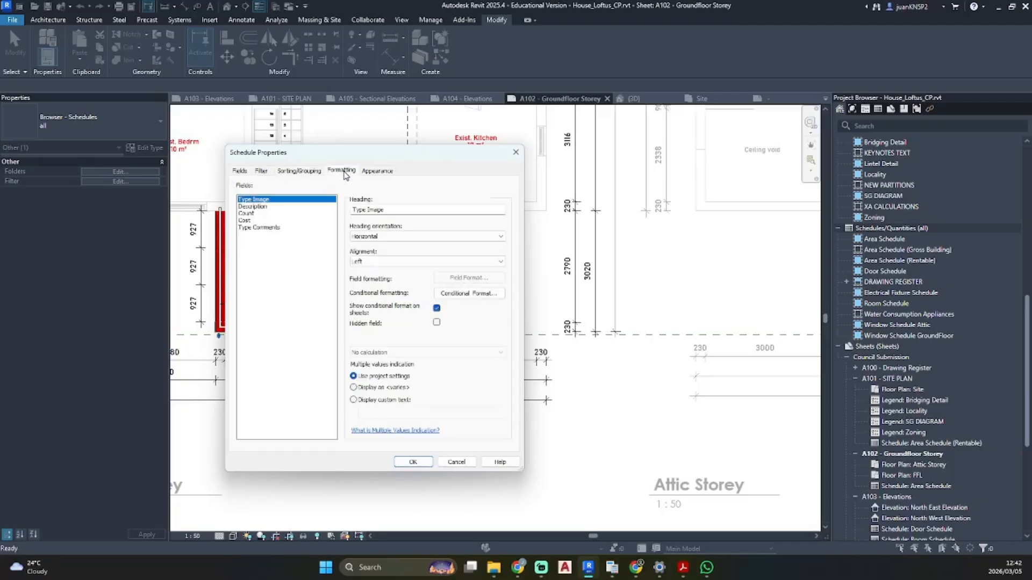
pyautogui.click(266, 228)
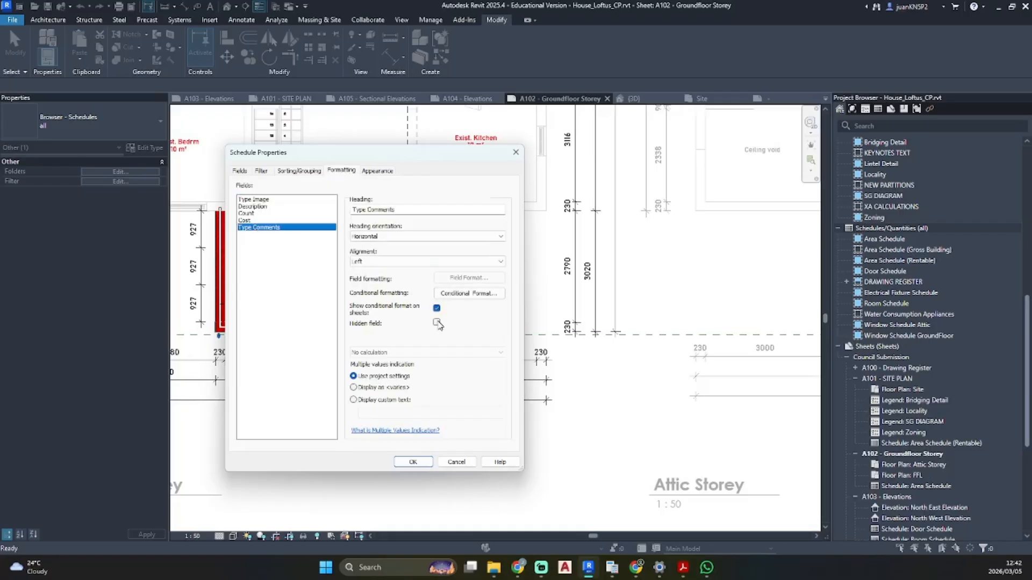
pyautogui.click(248, 221)
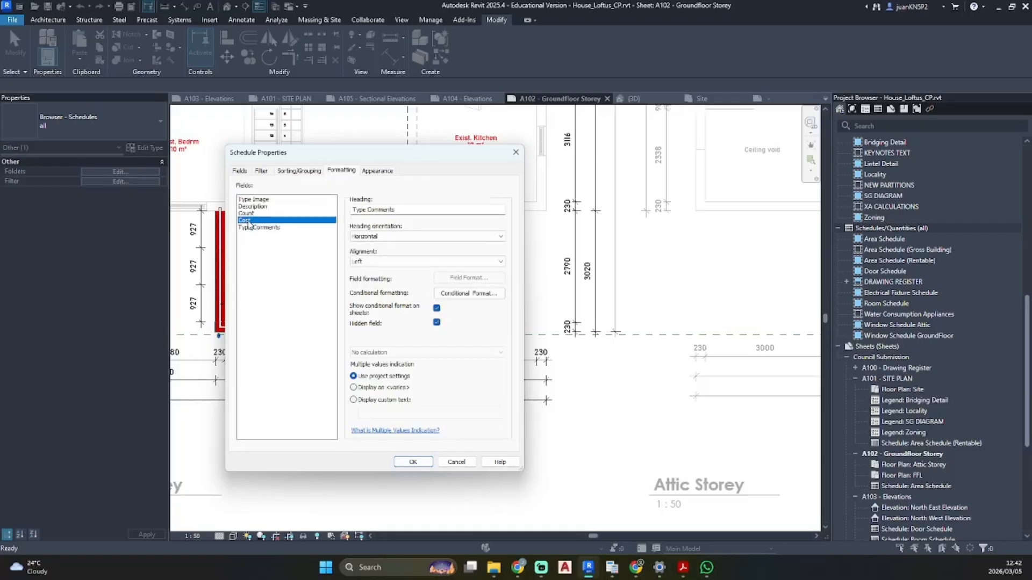
pyautogui.keyDown('shift'); pyautogui.click(248, 214); pyautogui.keyUp('shift')
pyautogui.click(383, 352)
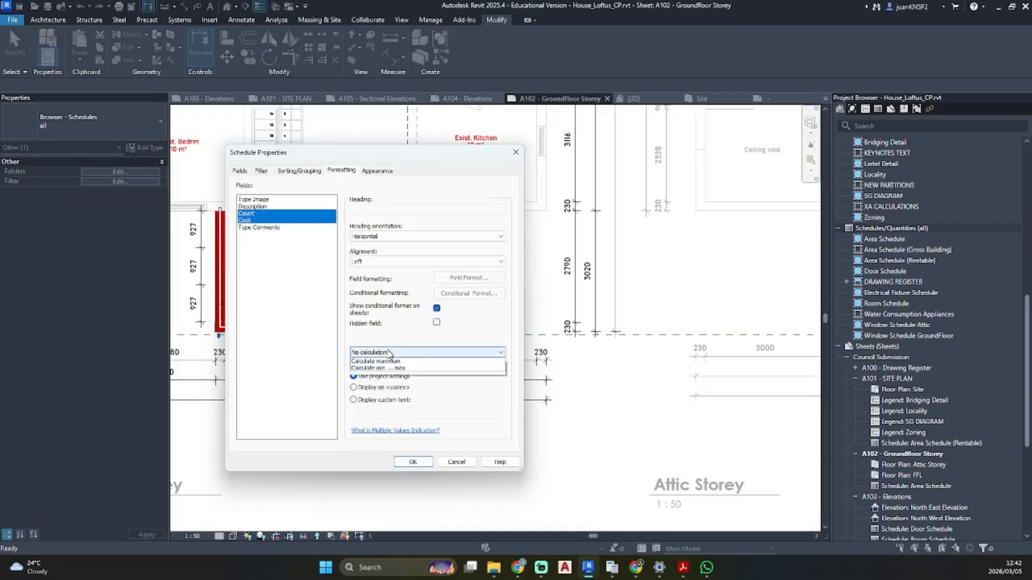
pyautogui.click(384, 370)
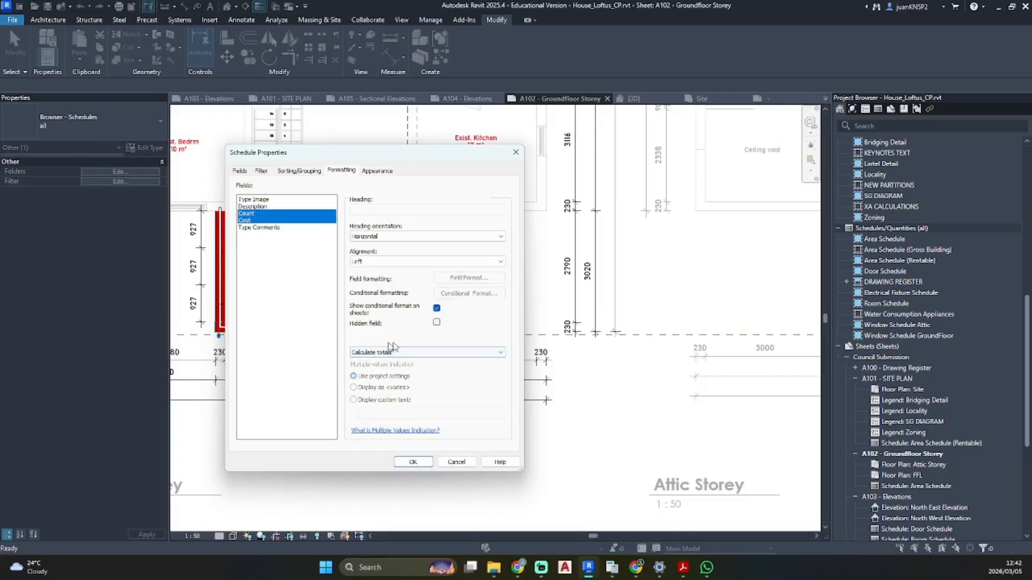
pyautogui.click(377, 170)
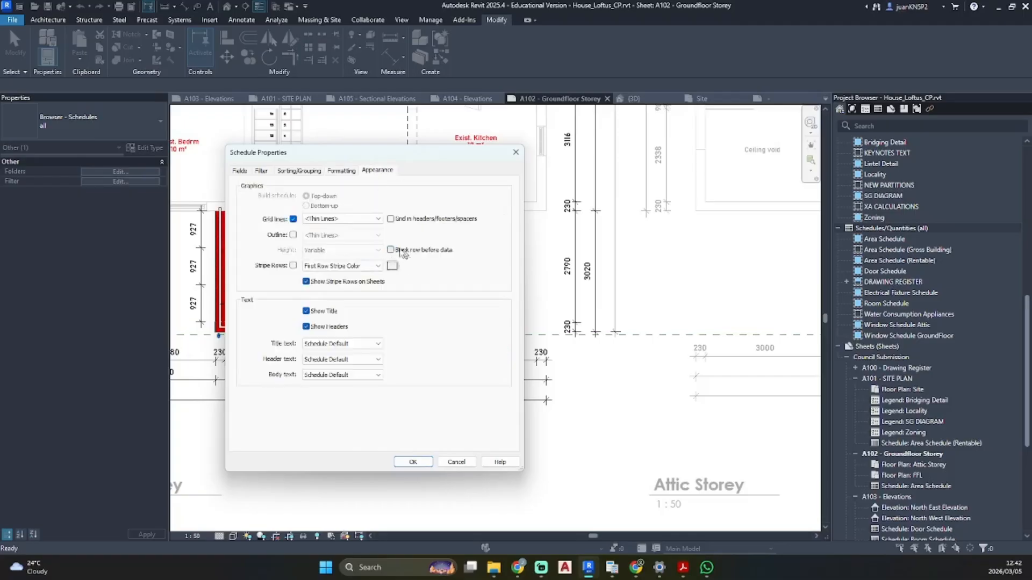
pyautogui.click(412, 462)
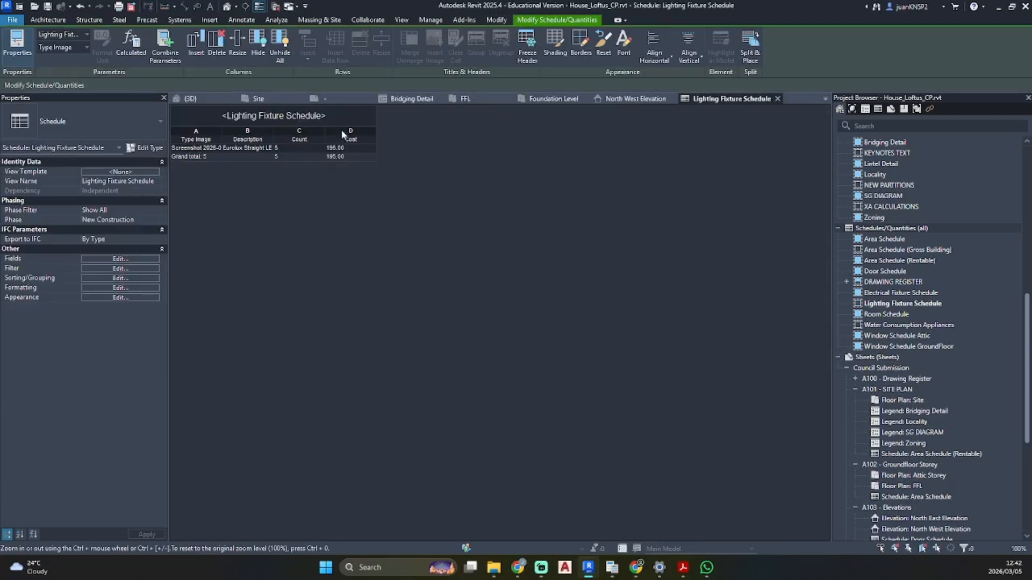
# - Set the Lighting Fixture Schedule title's font to Bahnschrift in white
pyautogui.click(273, 116)
pyautogui.click(623, 43)
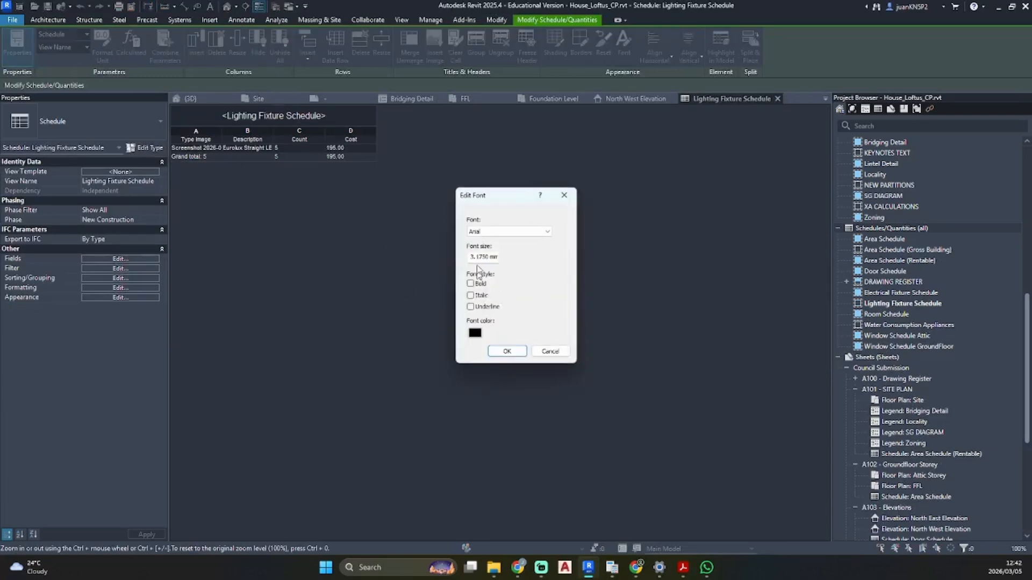
pyautogui.click(491, 231)
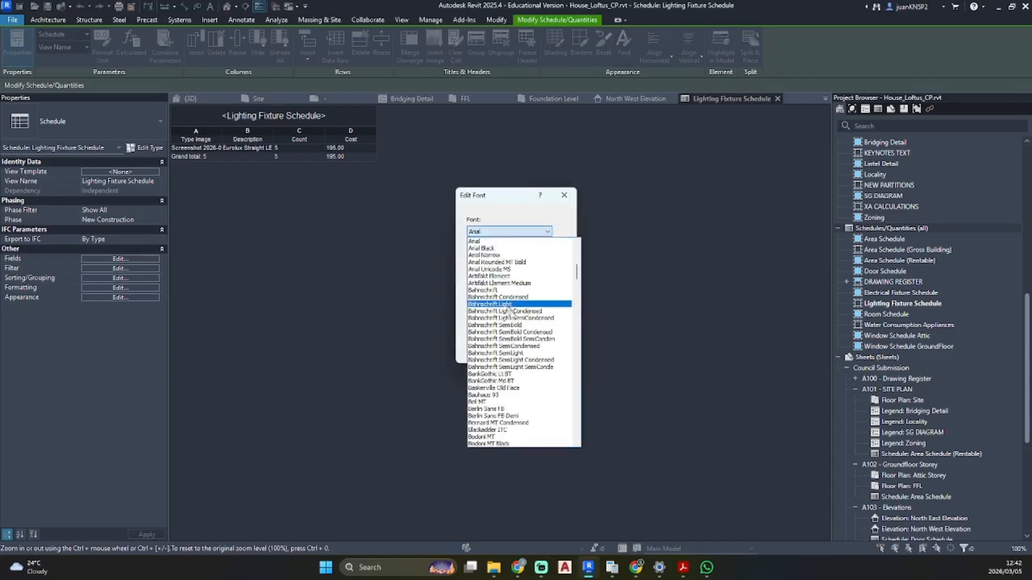
pyautogui.click(500, 304)
pyautogui.click(525, 228)
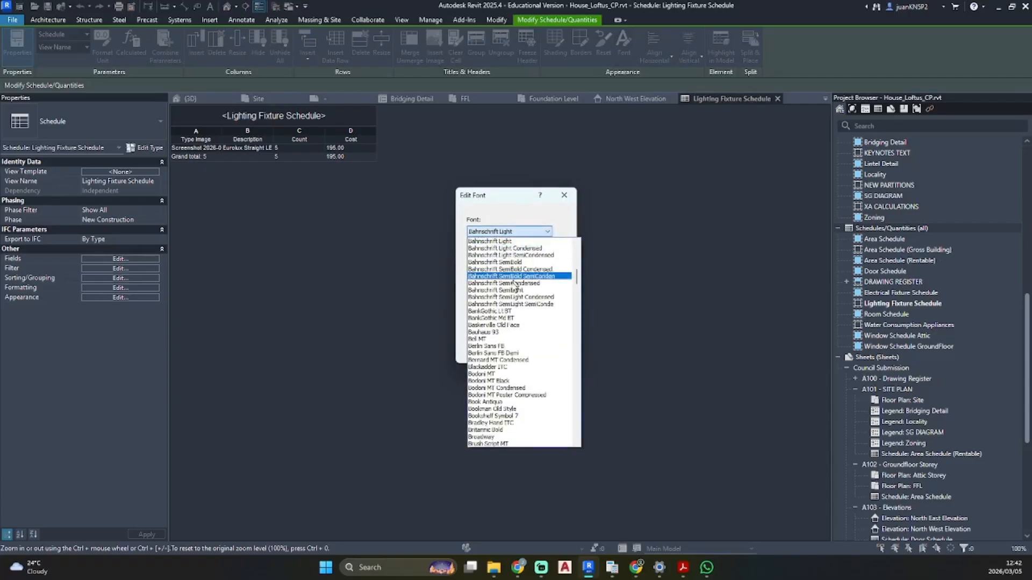
pyautogui.scroll(1, 487, 259)
pyautogui.click(490, 249)
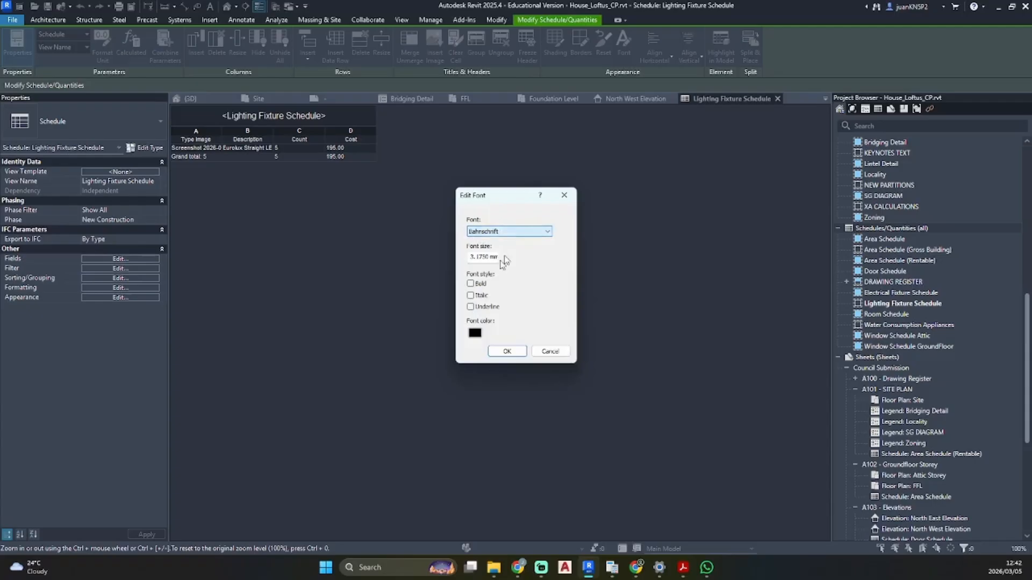
pyautogui.click(476, 337)
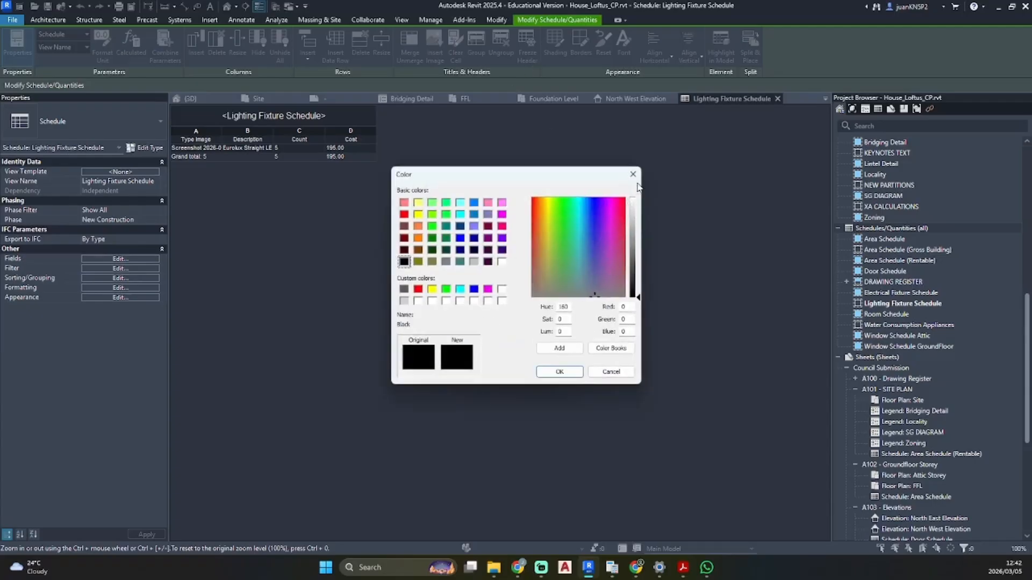
pyautogui.click(635, 200)
pyautogui.click(560, 371)
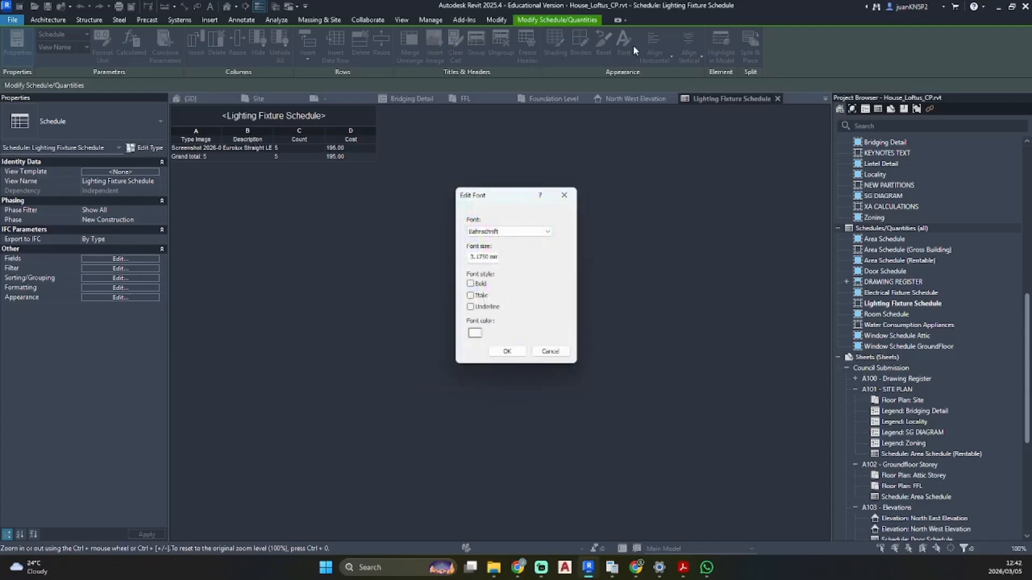
pyautogui.click(505, 352)
# - Shade the background of the Lighting Fixture Schedule's title row black
pyautogui.click(555, 43)
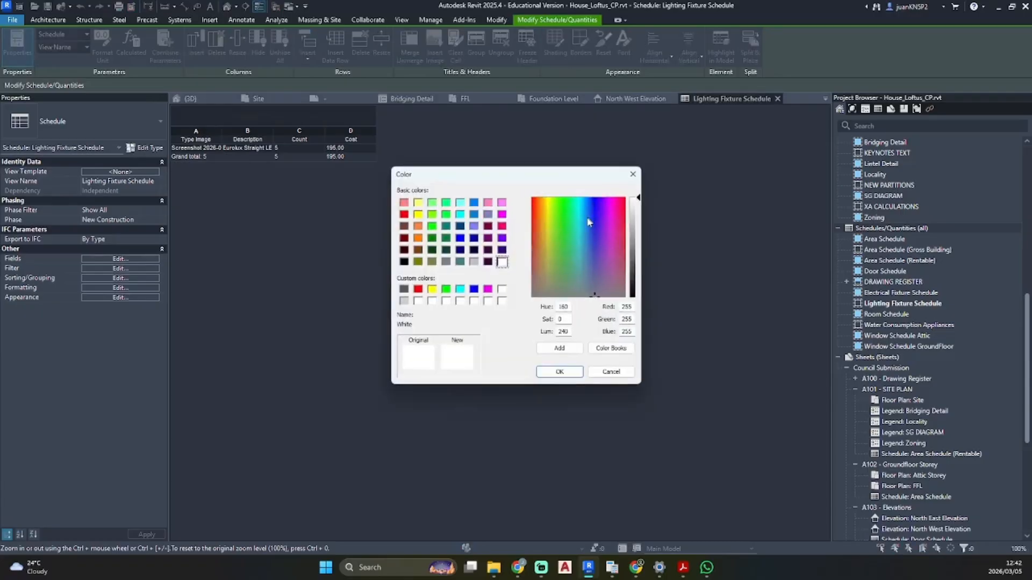
pyautogui.click(404, 261)
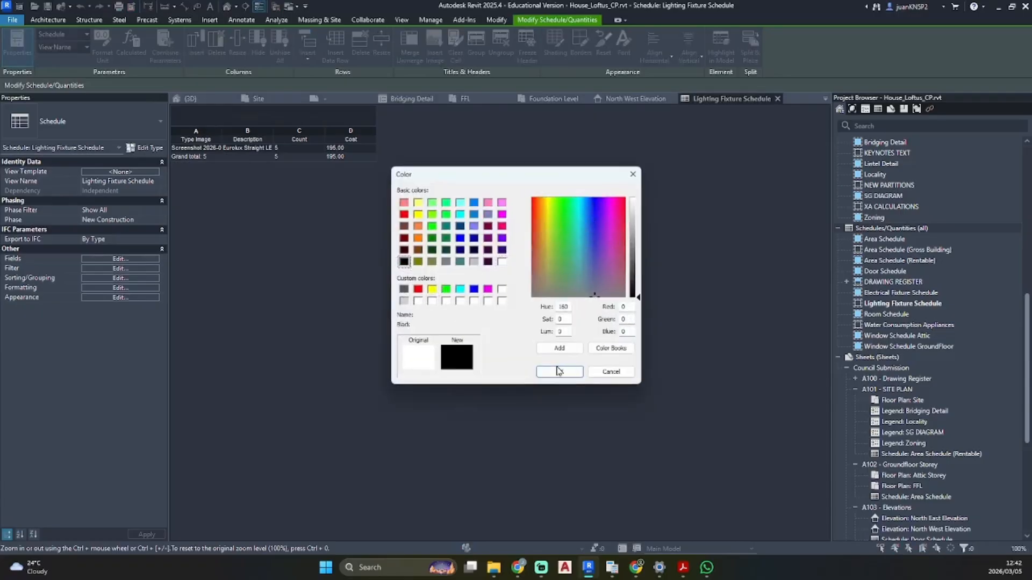
pyautogui.click(559, 371)
pyautogui.scroll(-6, 930, 416)
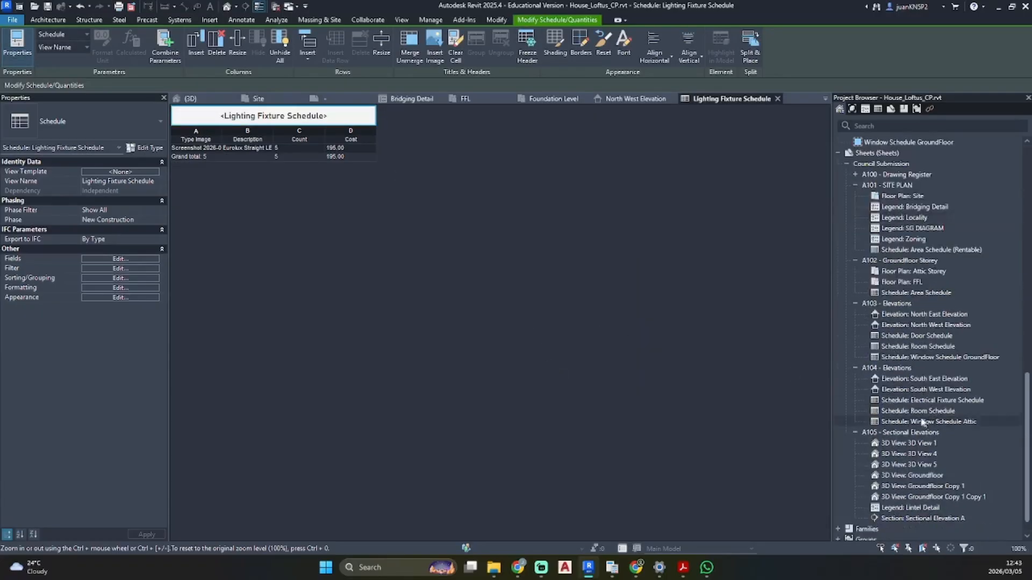
# - Open sheet A104 - Elevations and place the Lighting Fixture Schedule beside the Electrical Fixture Schedule
pyautogui.doubleClick(892, 367)
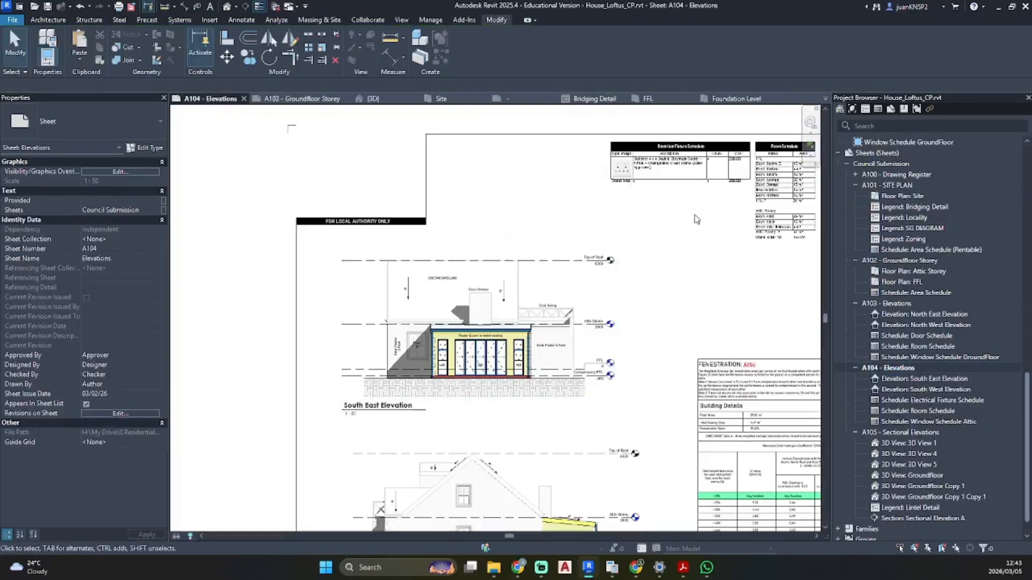
pyautogui.scroll(6, 844, 238)
pyautogui.click(888, 305)
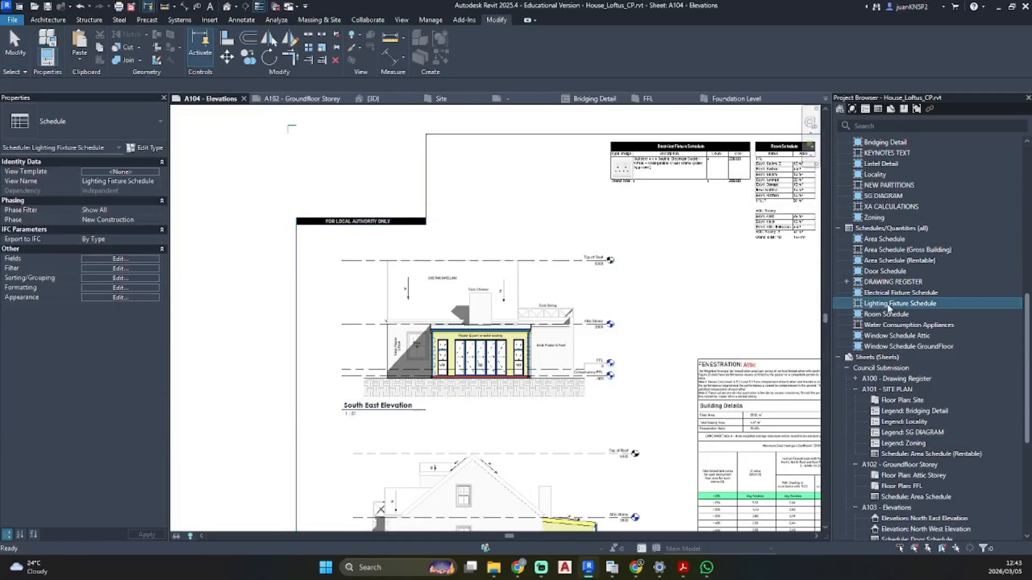
pyautogui.moveTo(576, 237); pyautogui.dragTo(568, 215)
pyautogui.click(559, 168)
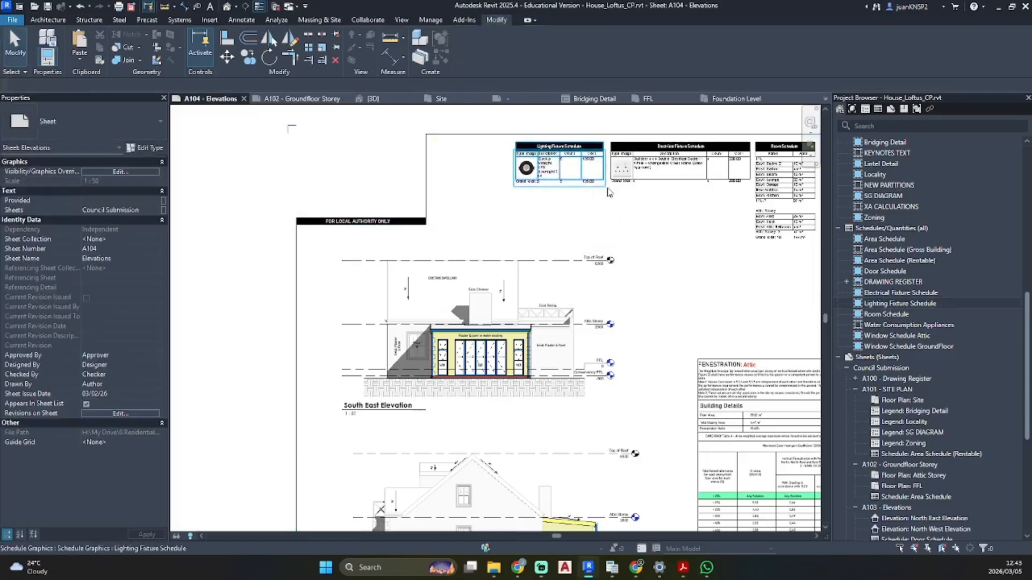
# - Examine the images, descriptions, counts and costs of the lighting and electrical fixture schedules on sheet A104
pyautogui.scroll(3, 608, 187)
pyautogui.moveTo(600, 196); pyautogui.dragTo(535, 293, button='middle')
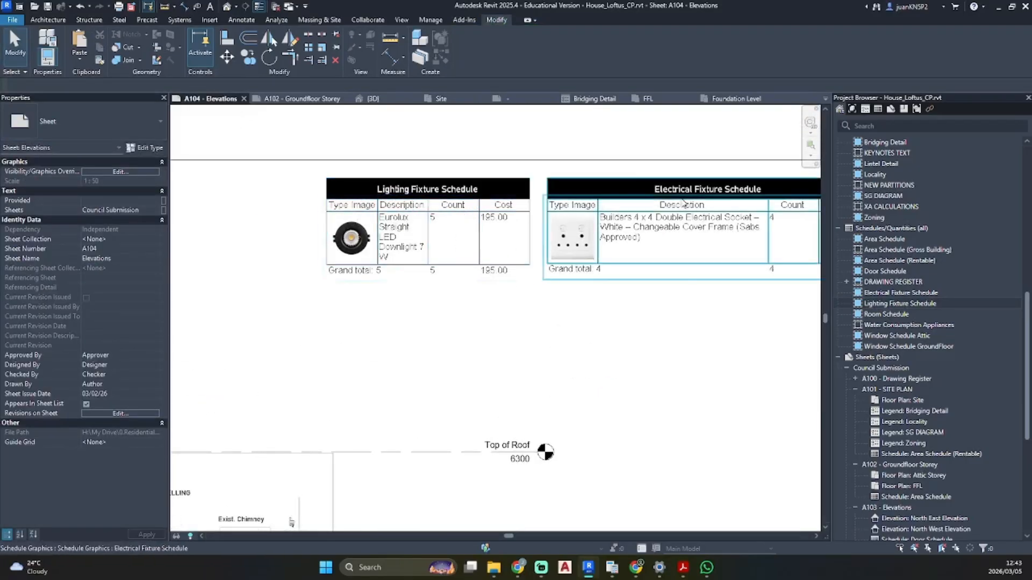
pyautogui.scroll(-4, 643, 255)
pyautogui.moveTo(578, 274); pyautogui.dragTo(582, 251, button='middle')
pyautogui.scroll(4, 592, 255)
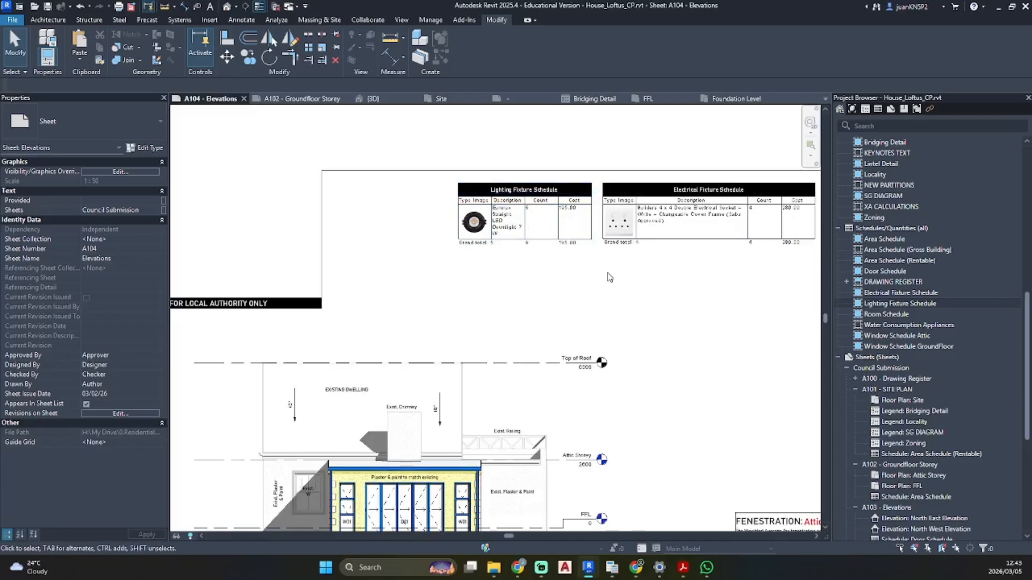
pyautogui.scroll(-5, 608, 277)
pyautogui.scroll(2, 602, 282)
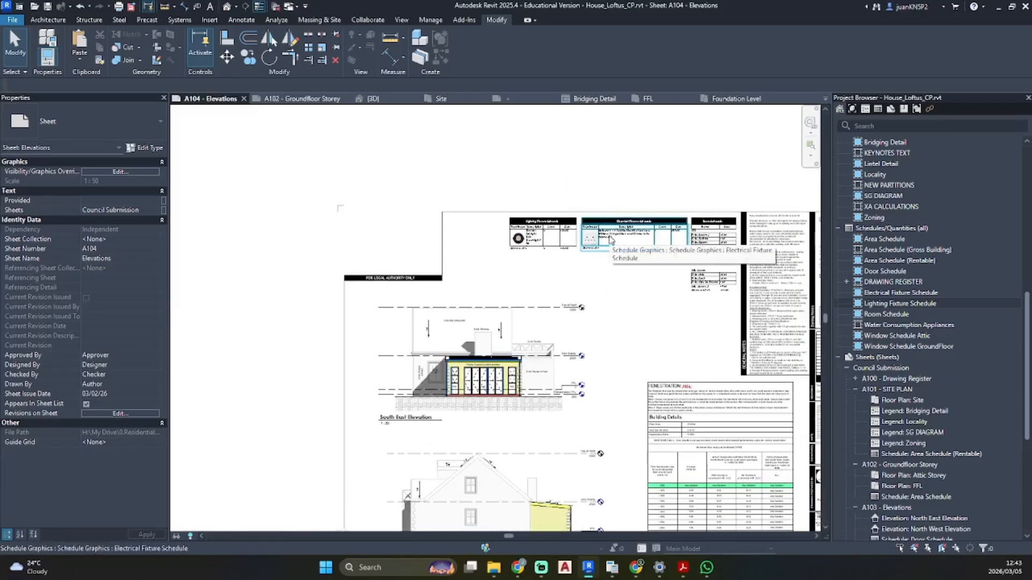
pyautogui.scroll(-1, 902, 433)
# - Open sheet A102 - Groundfloor Storey and place the Electrical Fixture Schedule beside the Area Schedule
pyautogui.doubleClick(903, 455)
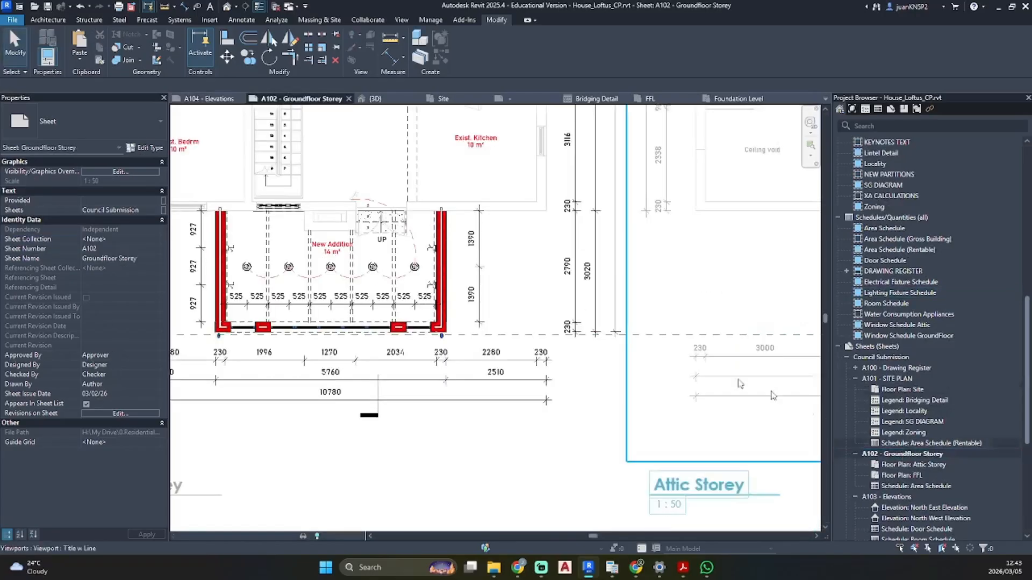
pyautogui.scroll(-4, 550, 380)
pyautogui.moveTo(549, 380); pyautogui.dragTo(531, 473, button='middle')
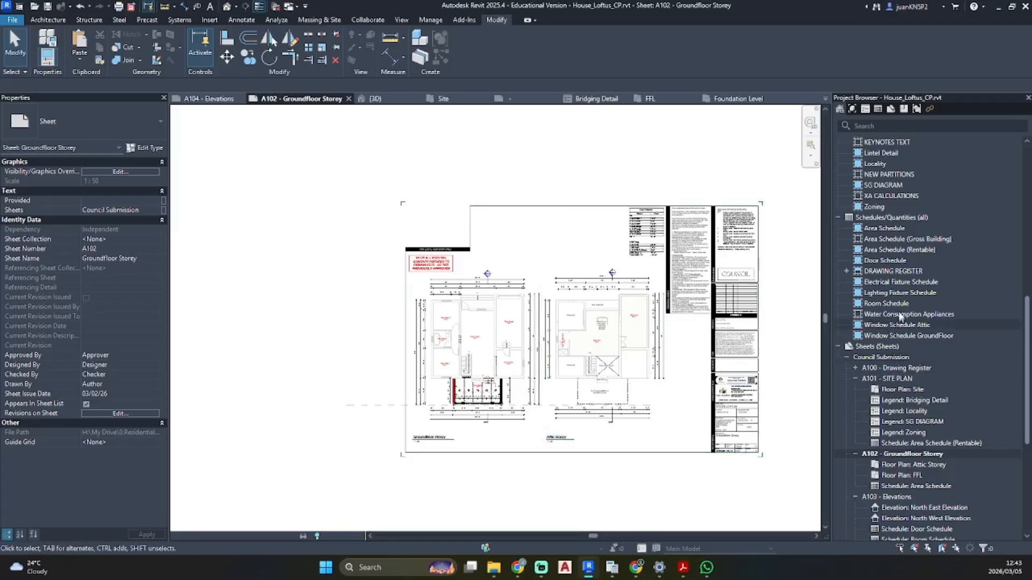
pyautogui.click(895, 292)
pyautogui.click(928, 282)
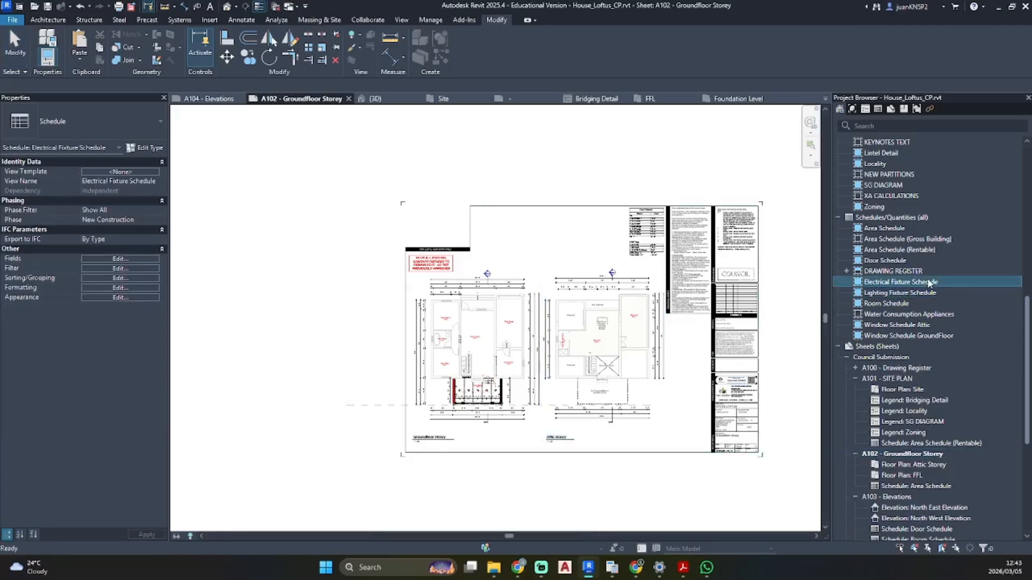
pyautogui.moveTo(653, 338); pyautogui.dragTo(677, 336)
pyautogui.scroll(3, 677, 336)
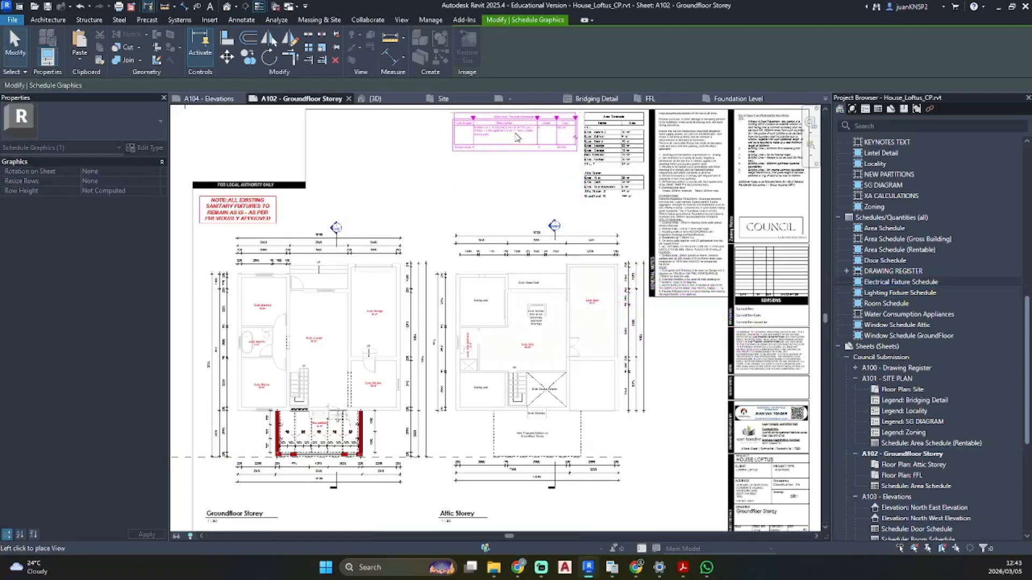
pyautogui.click(516, 137)
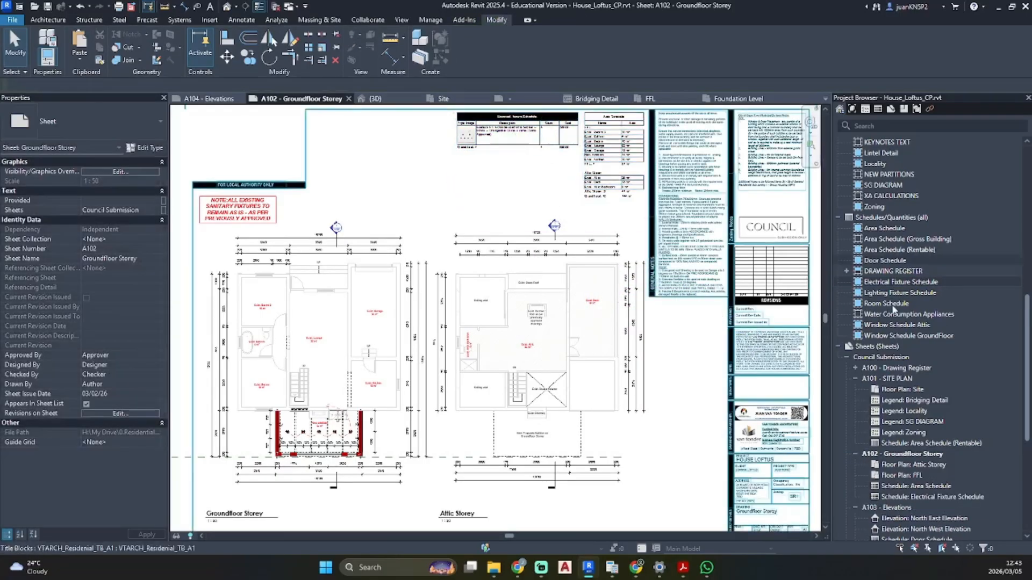
# - Place the Lighting Fixture Schedule below the Electrical Fixture Schedule and widen its Description column until both tables have equal width
pyautogui.moveTo(903, 295); pyautogui.dragTo(401, 161)
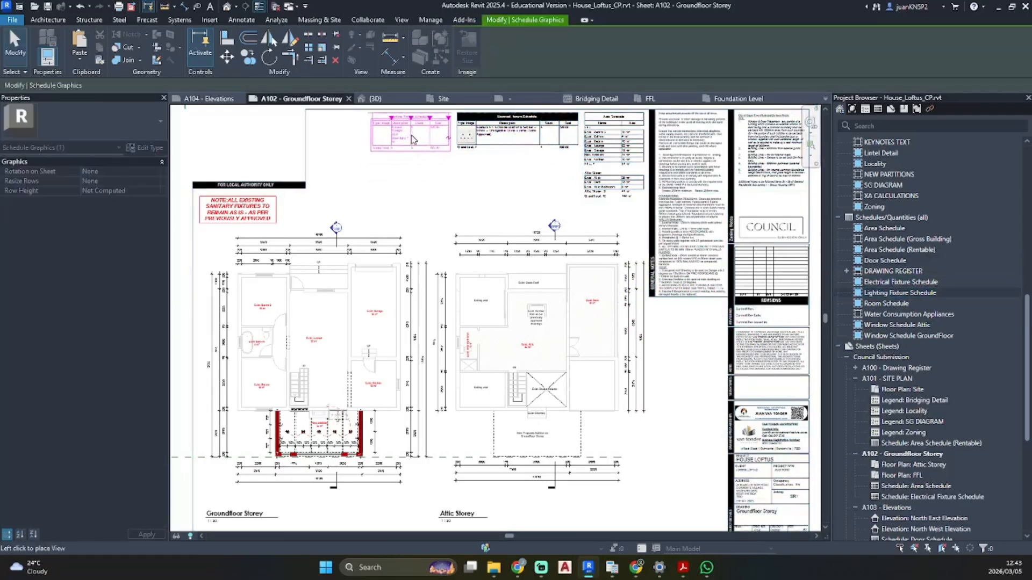
pyautogui.click(497, 164)
pyautogui.scroll(5, 488, 297)
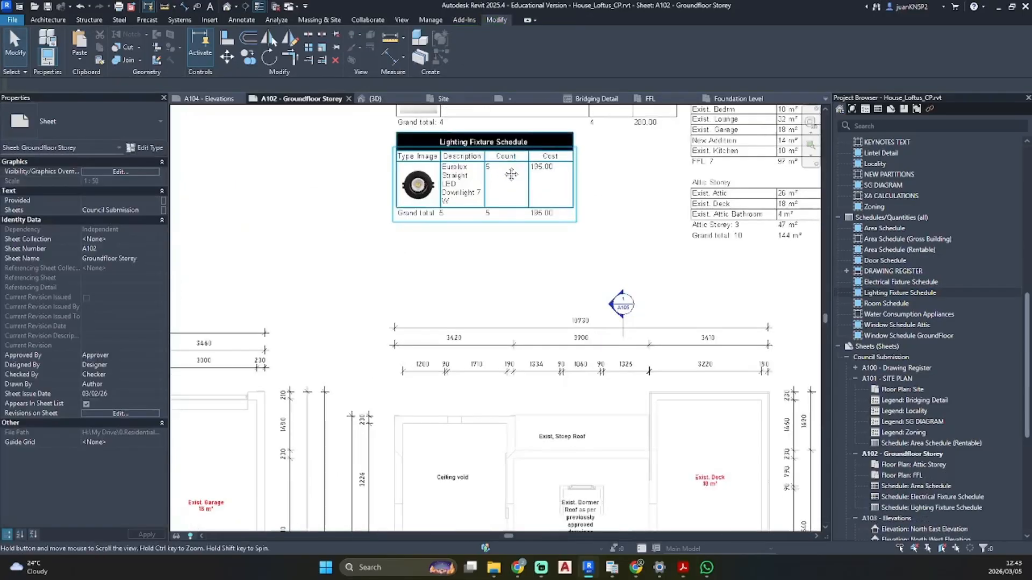
pyautogui.click(489, 298)
pyautogui.moveTo(474, 283); pyautogui.dragTo(579, 291)
pyautogui.click(598, 370)
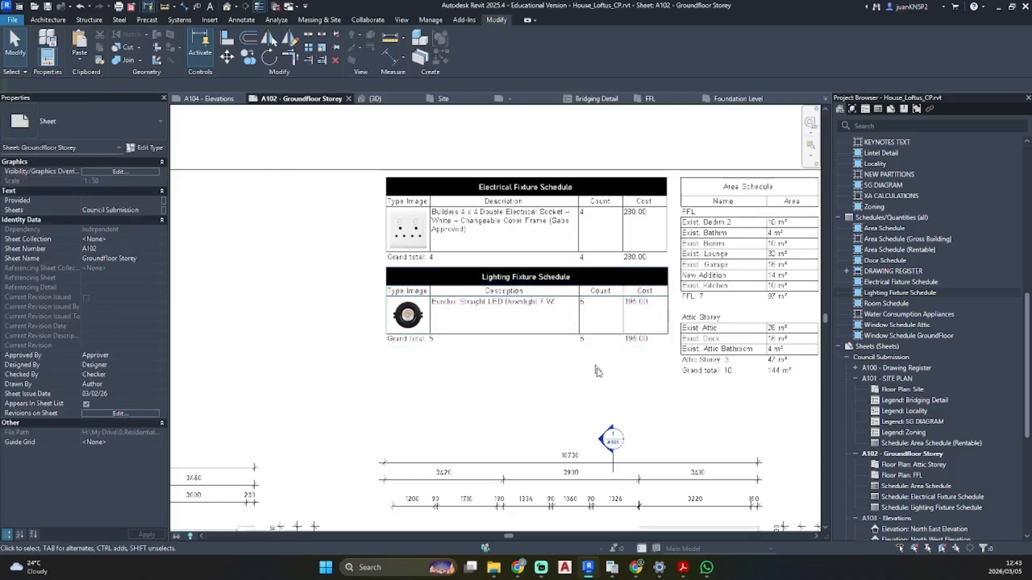
pyautogui.scroll(-4, 495, 317)
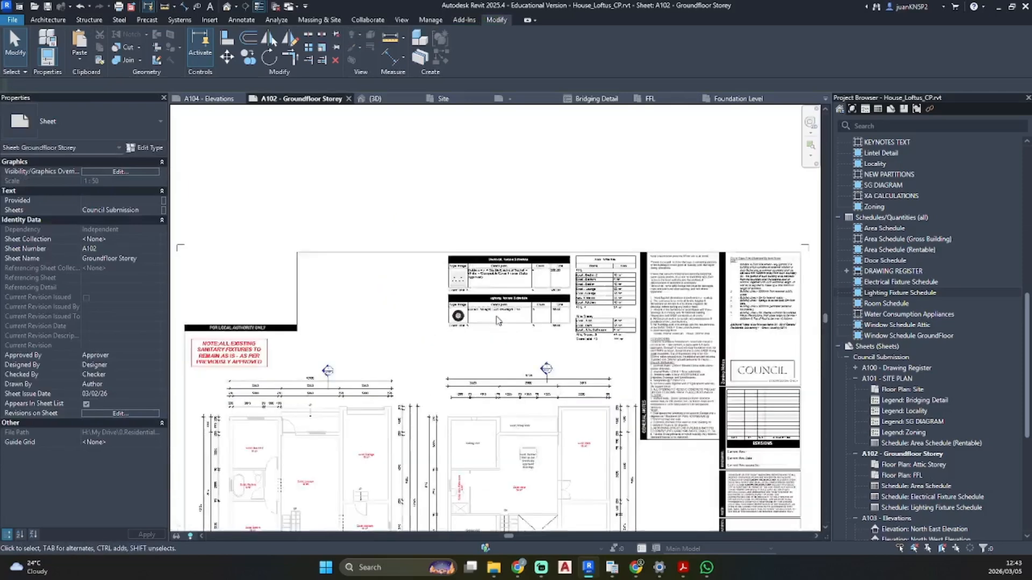
pyautogui.click(511, 279)
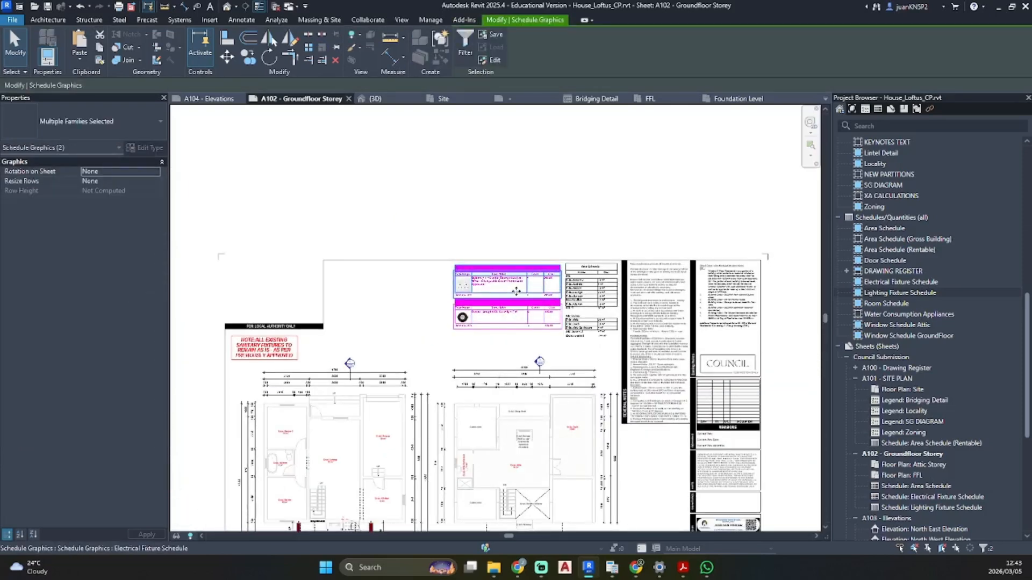
pyautogui.click(511, 214)
pyautogui.scroll(-3, 512, 214)
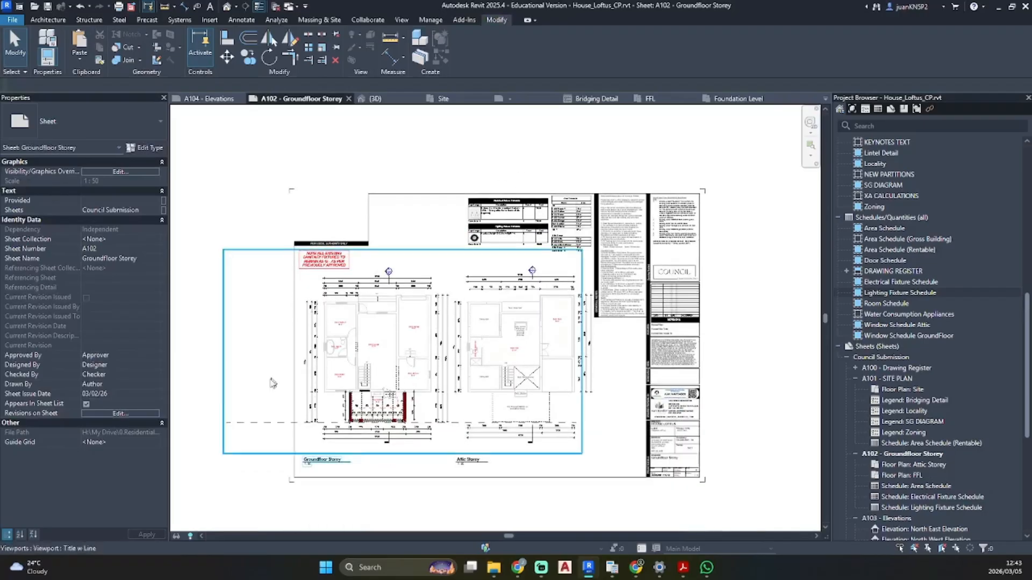
# - Activate the Groundfloor Storey viewport on sheet A102 and remove the long horizontal dashed line extending beyond the plan
pyautogui.doubleClick(299, 399)
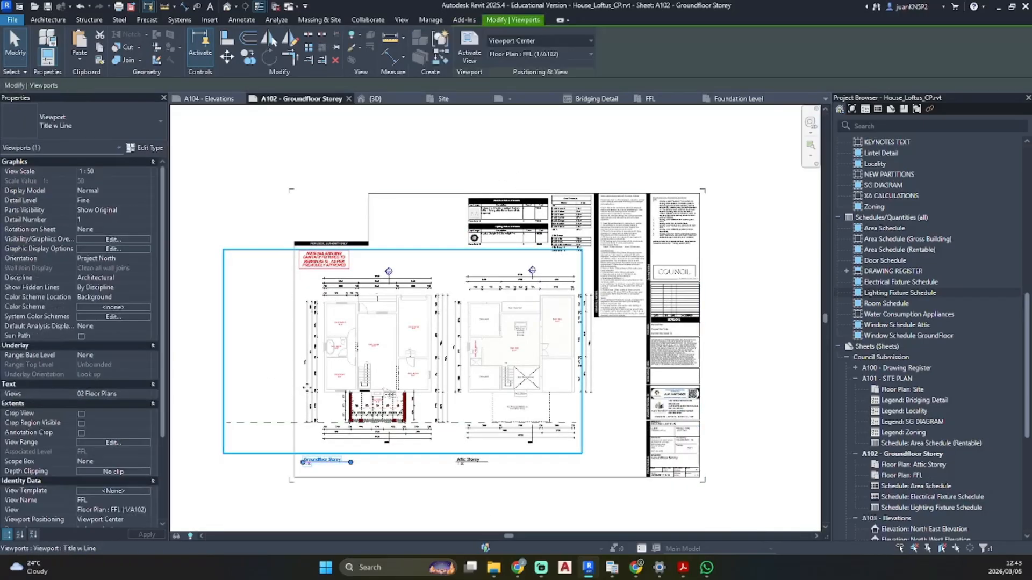
pyautogui.click(270, 423)
pyautogui.click(256, 420)
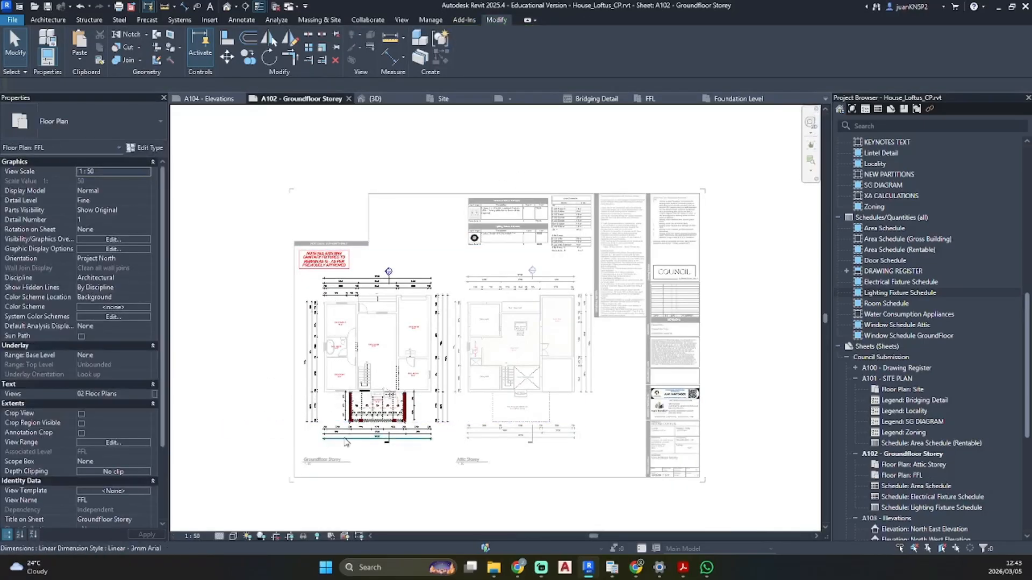
pyautogui.scroll(5, 376, 425)
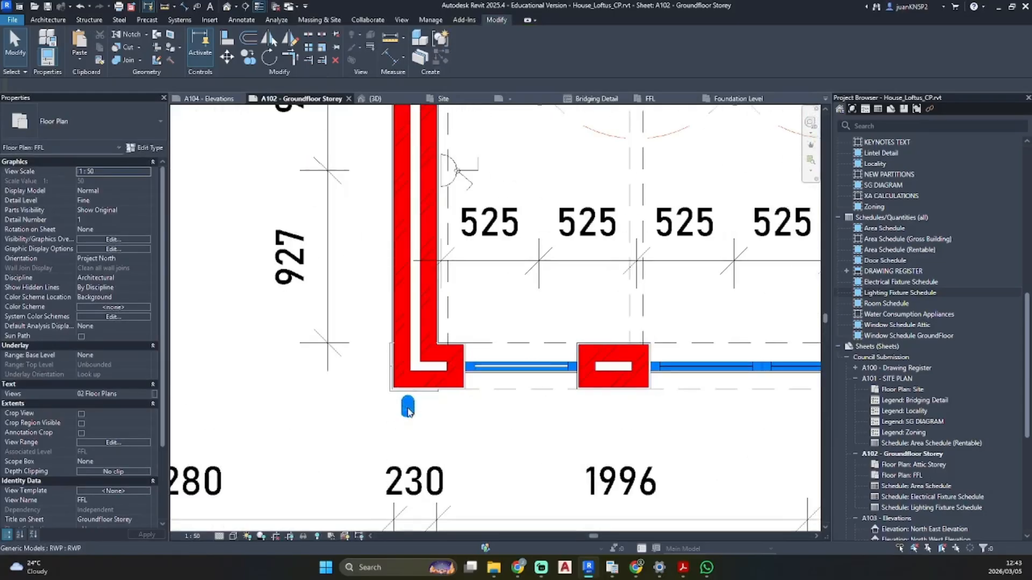
pyautogui.scroll(-8, 488, 408)
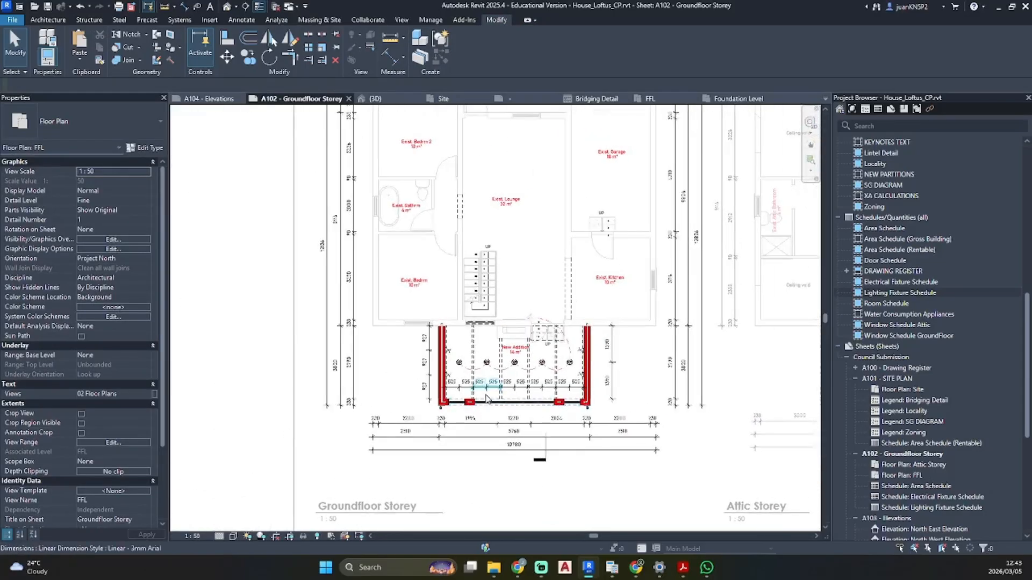
pyautogui.scroll(-5, 486, 399)
pyautogui.doubleClick(471, 475)
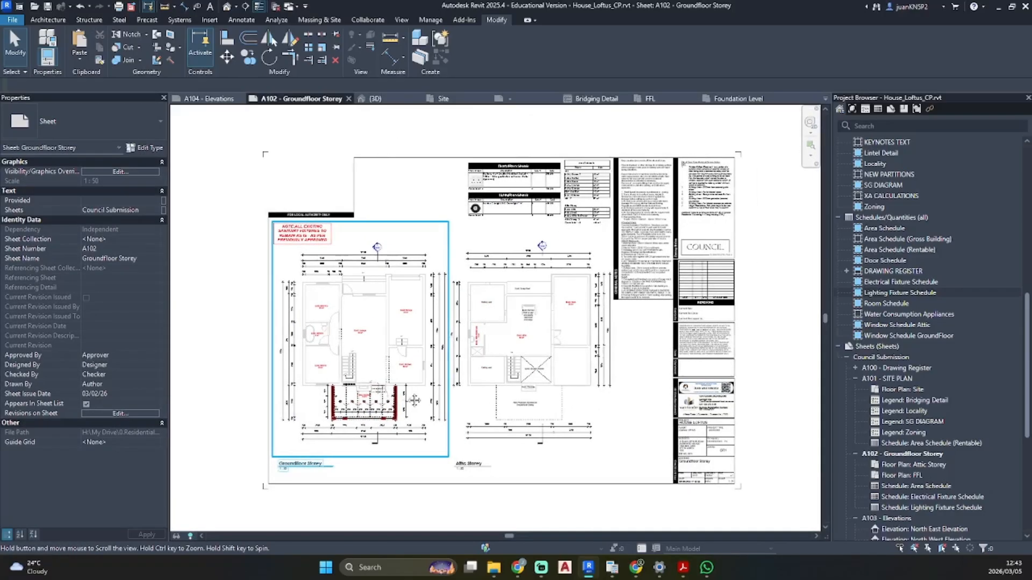
pyautogui.scroll(-2, 597, 353)
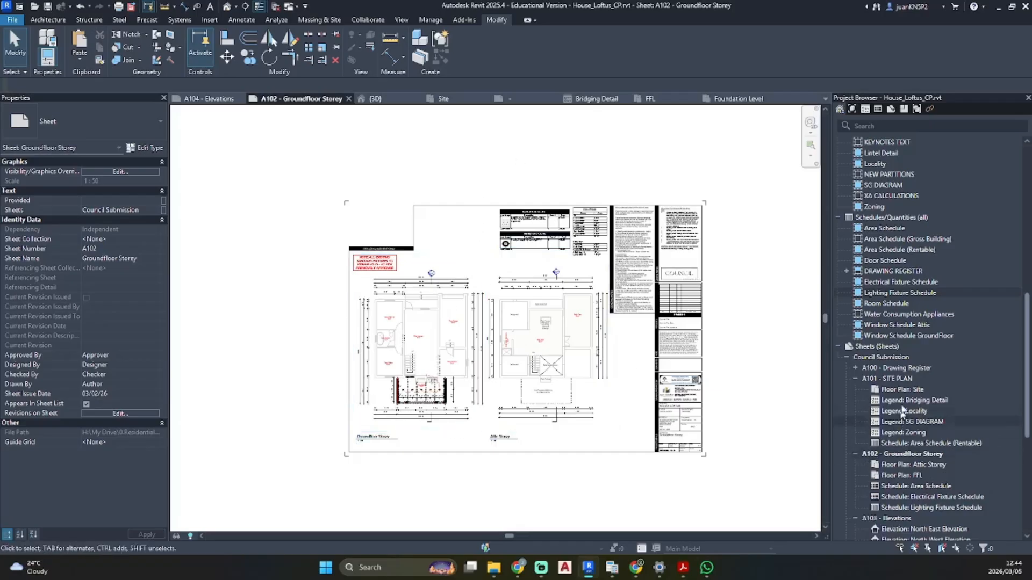
# - Open sheet A101 - SITE PLAN and activate the Site plan viewport around the New Extension
pyautogui.click(896, 380)
pyautogui.doubleClick(896, 379)
pyautogui.scroll(-8, 589, 371)
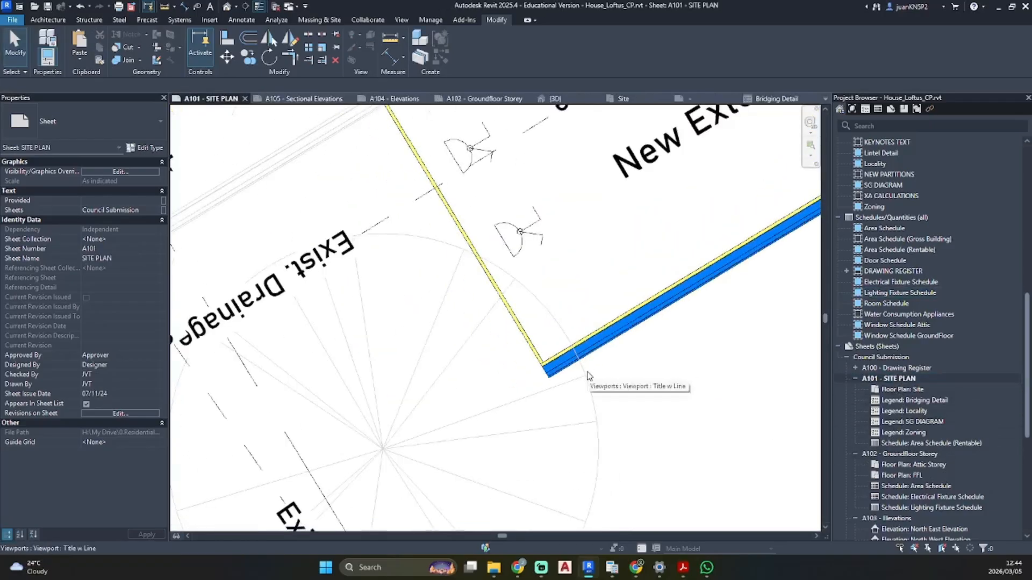
pyautogui.scroll(4, 652, 382)
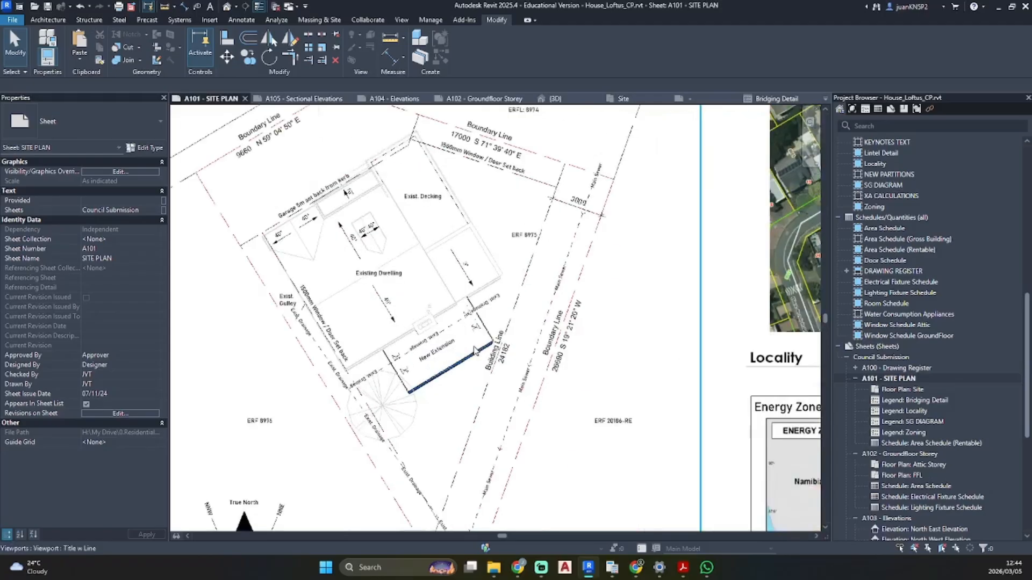
pyautogui.doubleClick(490, 387)
pyautogui.scroll(3, 475, 326)
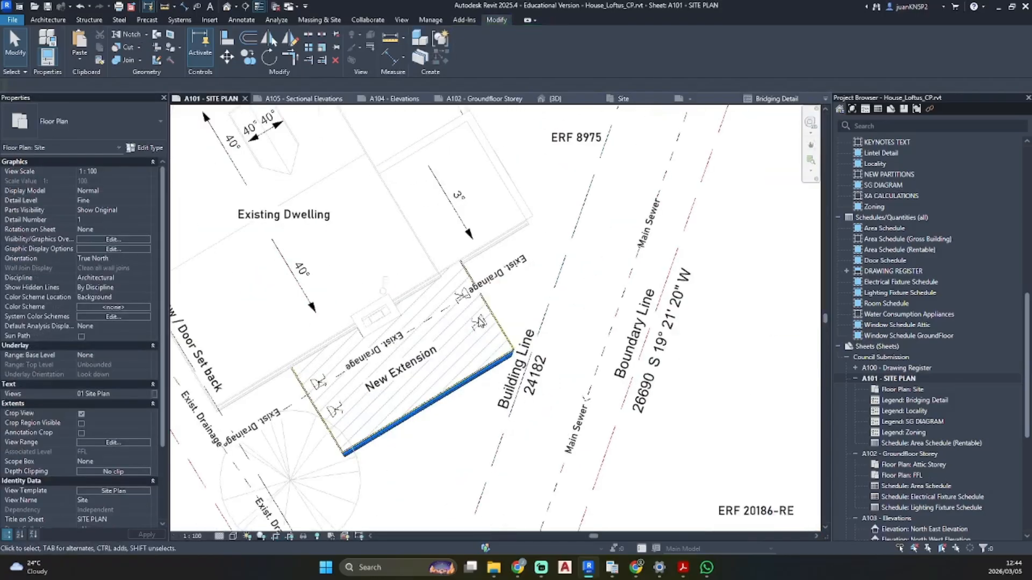
pyautogui.scroll(-2, 513, 313)
pyautogui.scroll(2, 378, 316)
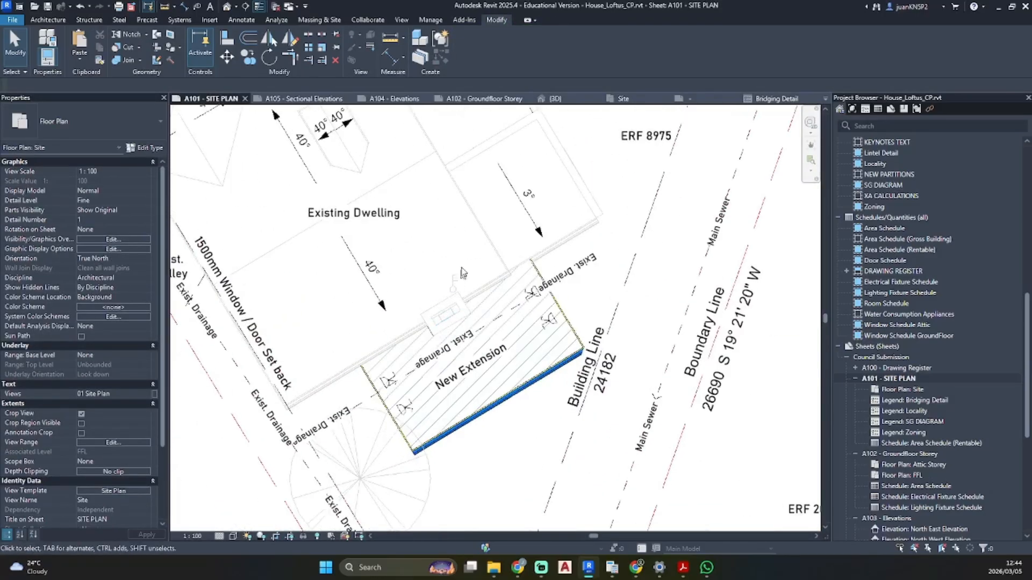
pyautogui.press('v')
pyautogui.press('v')
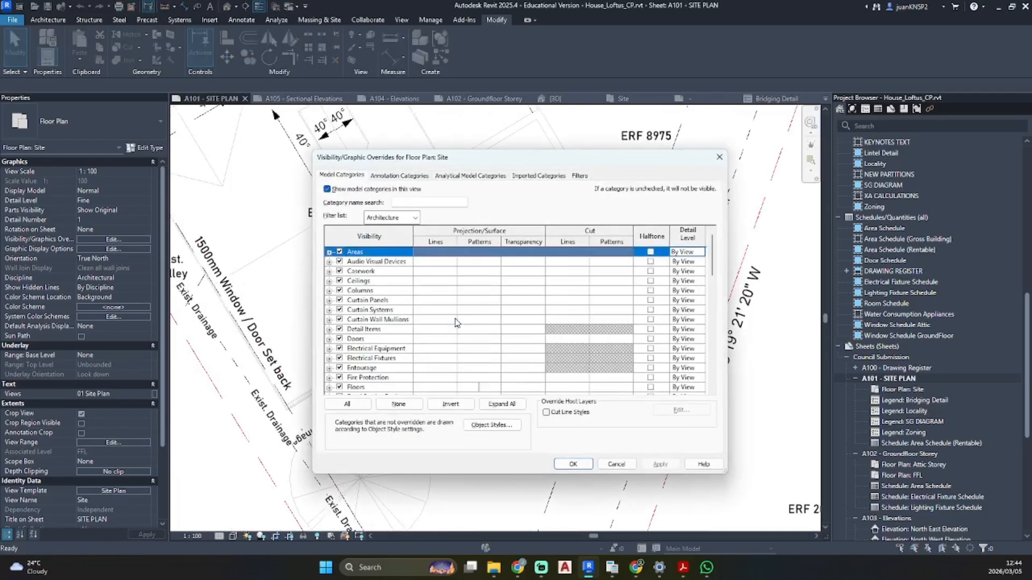
pyautogui.press('Escape')
# - Hide the Electrical Equipment and Electrical Fixtures categories in the Site floor plan, and deactivate its viewport
pyautogui.press('v')
pyautogui.press('v')
pyautogui.click(452, 203)
pyautogui.write('elec')
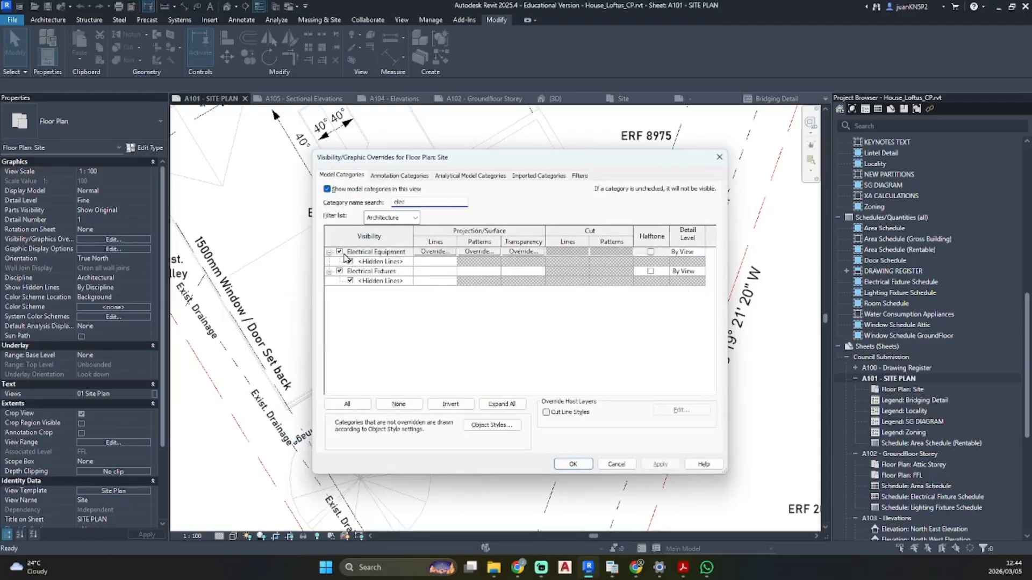
pyautogui.click(341, 252)
pyautogui.click(339, 271)
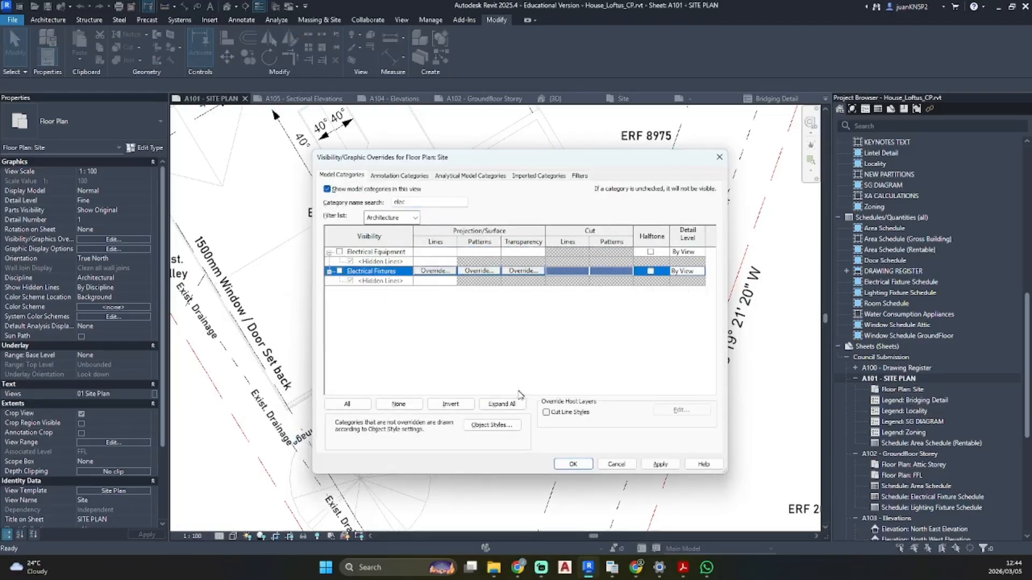
pyautogui.click(643, 466)
pyautogui.click(573, 465)
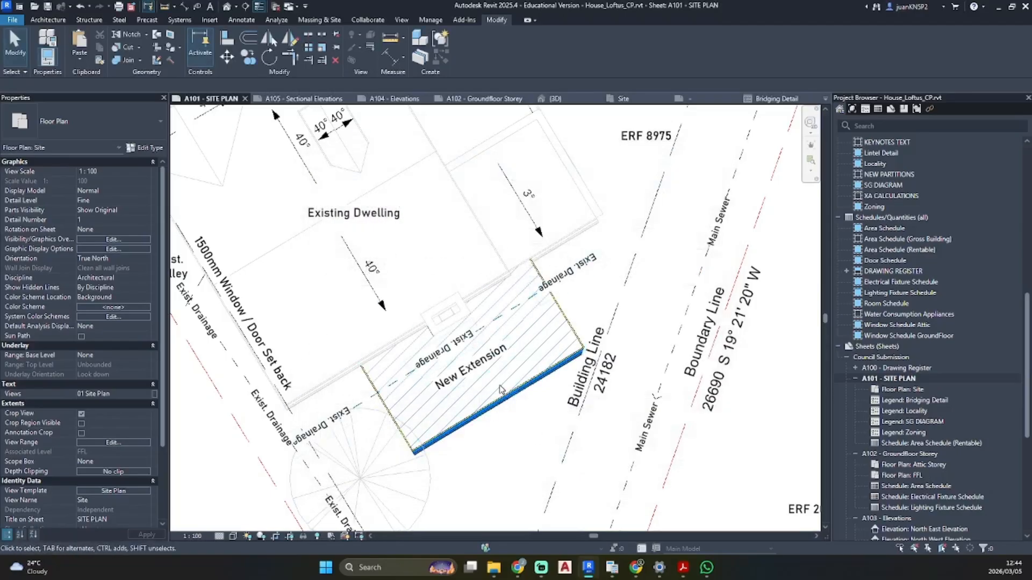
pyautogui.scroll(-5, 502, 390)
pyautogui.scroll(-6, 517, 401)
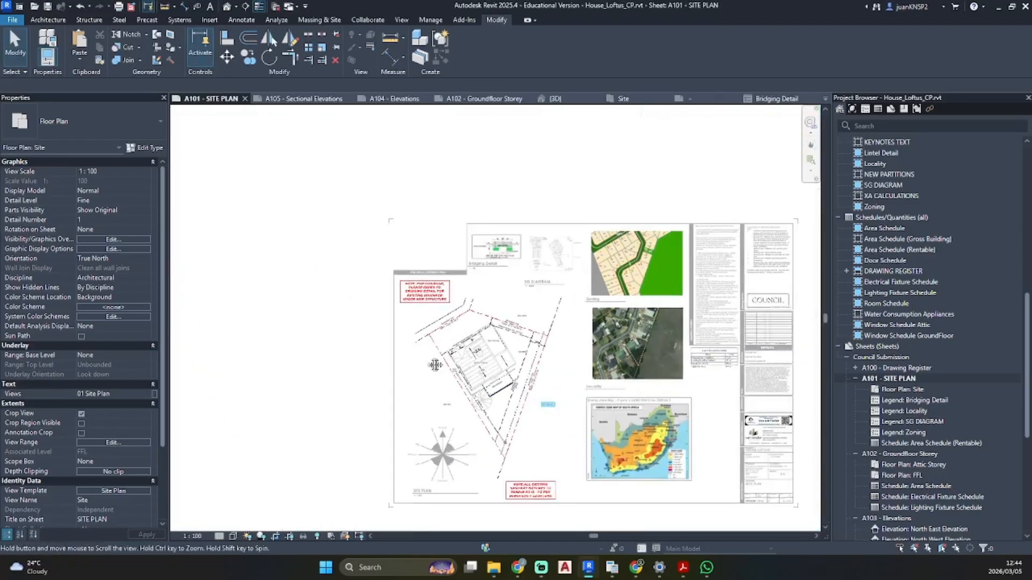
pyautogui.doubleClick(595, 363)
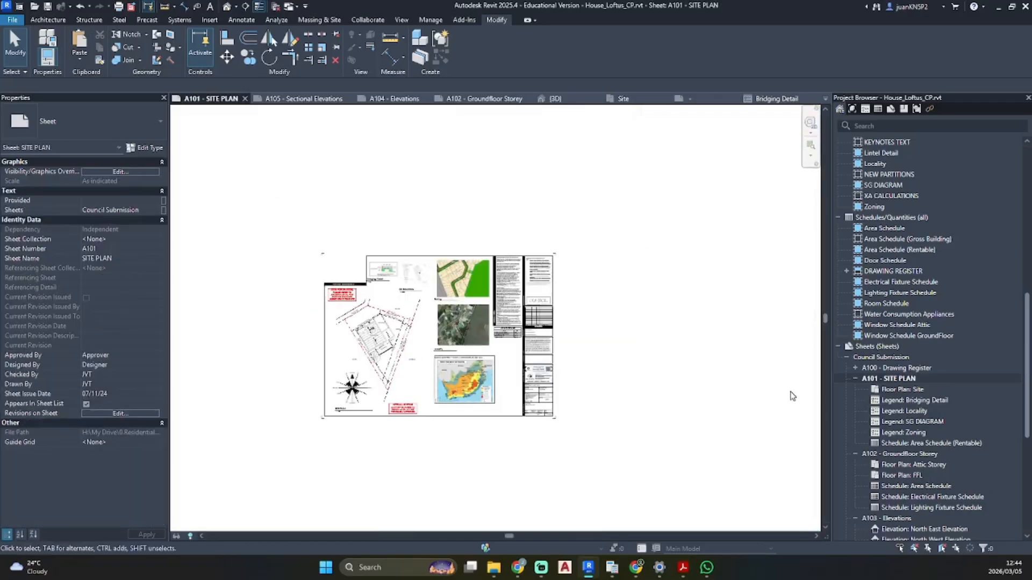
pyautogui.moveTo(634, 365); pyautogui.dragTo(706, 370, button='middle')
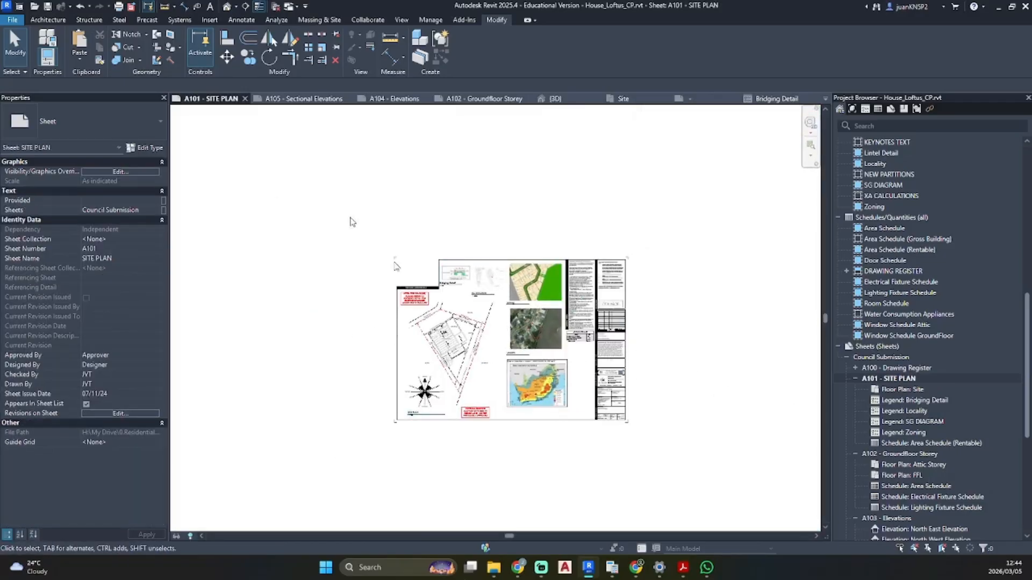